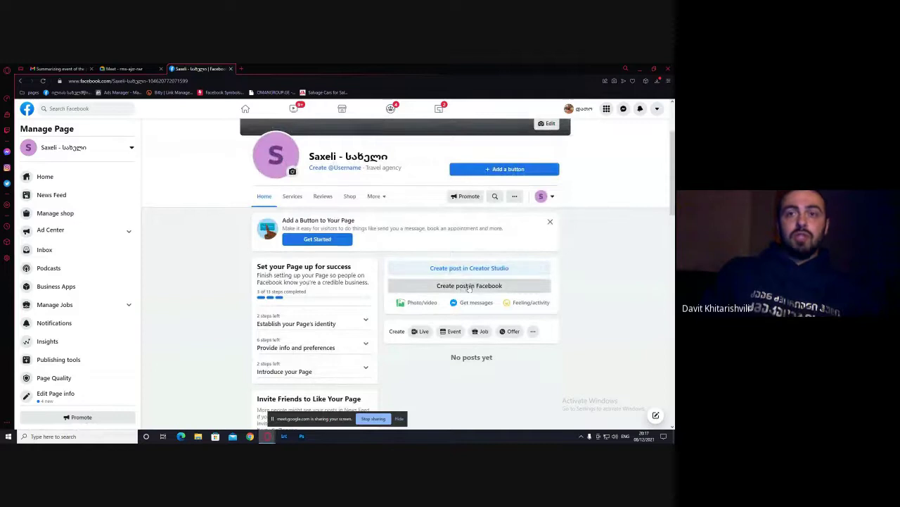
Open the Facebook post composer, review the extra items that can be added to a post, and close it without posting
left_click(469, 286)
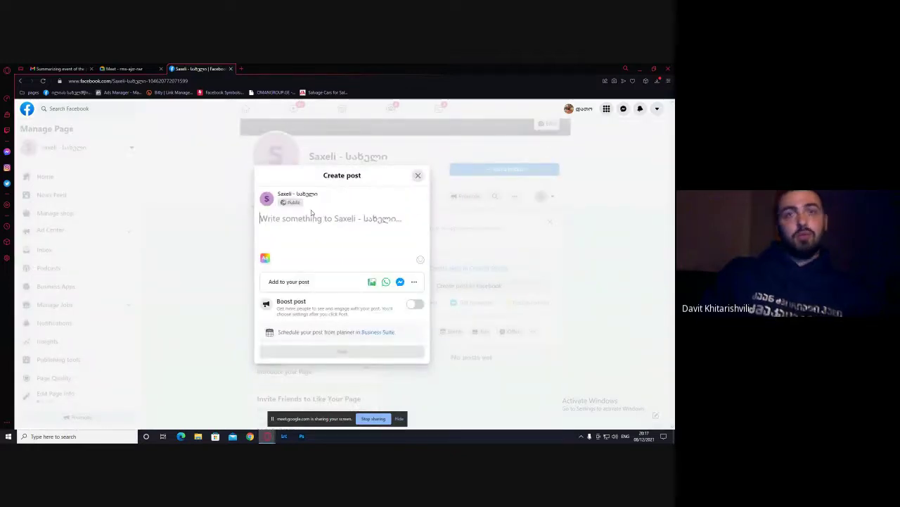
left_click(418, 175)
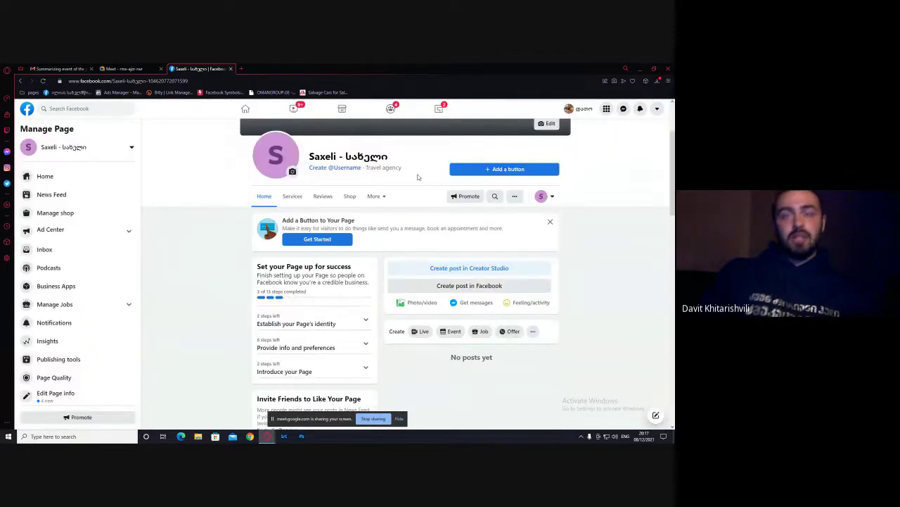
left_click(469, 288)
left_click(414, 283)
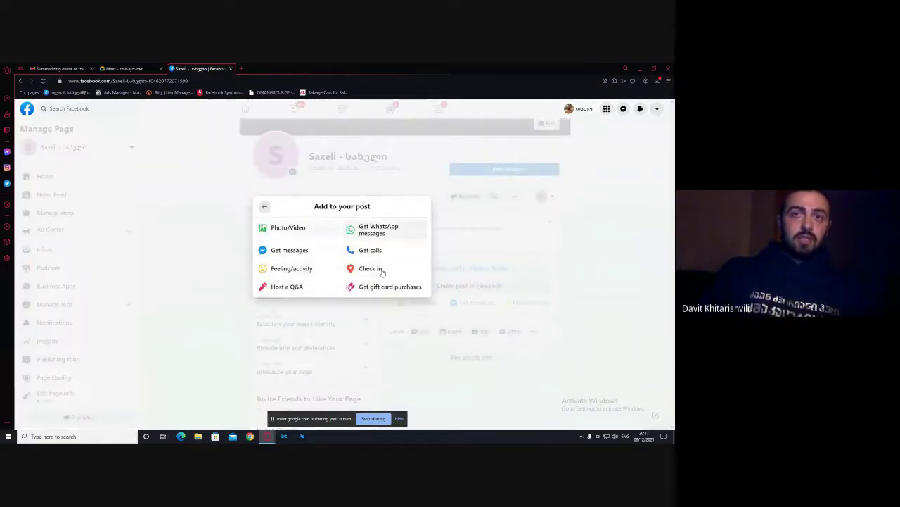
left_click(264, 209)
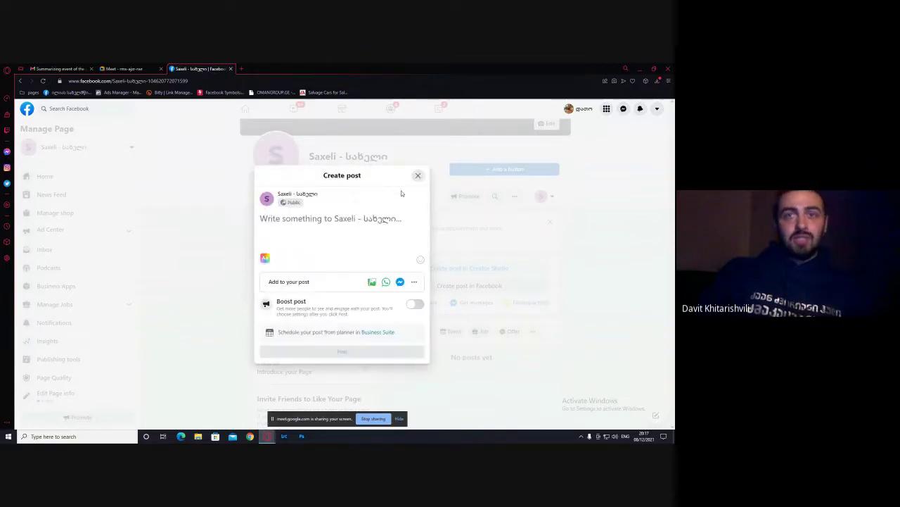
left_click(418, 176)
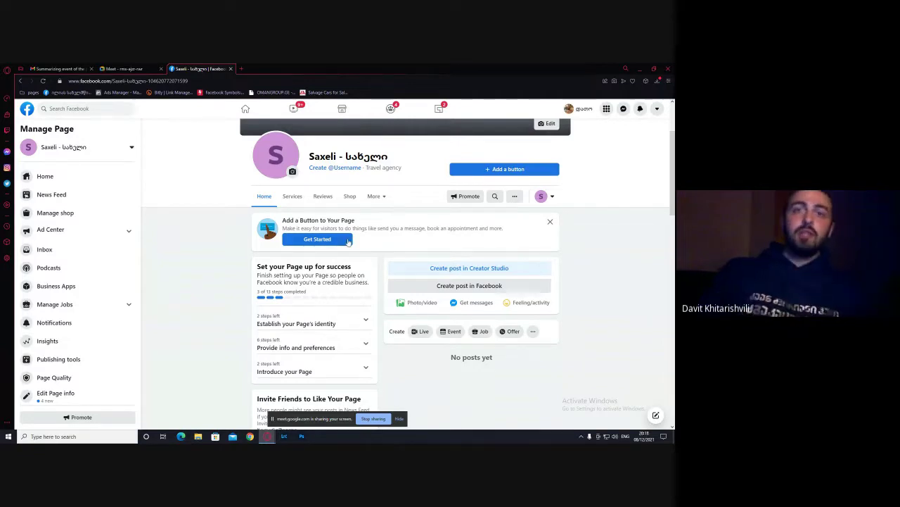
Open the Page's settings and look through the settings categories
scroll(64, 338, "down", 1)
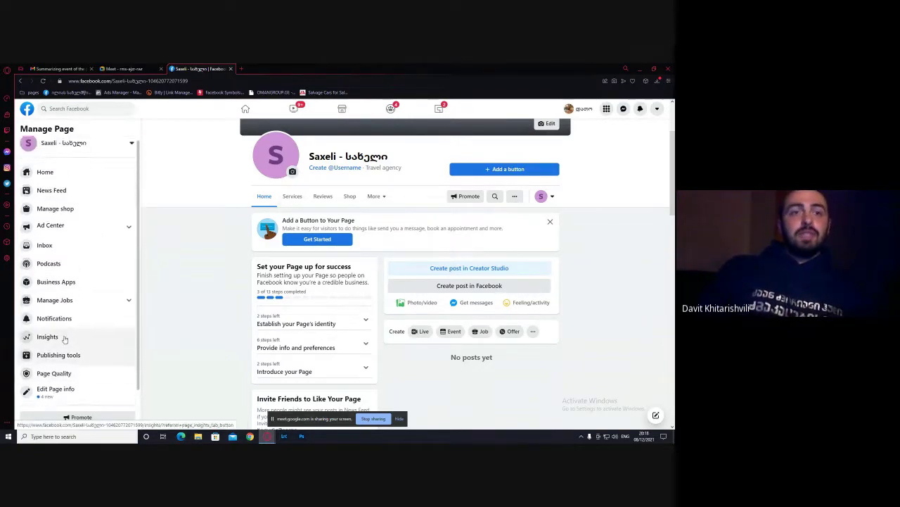
scroll(73, 399, "down", 1)
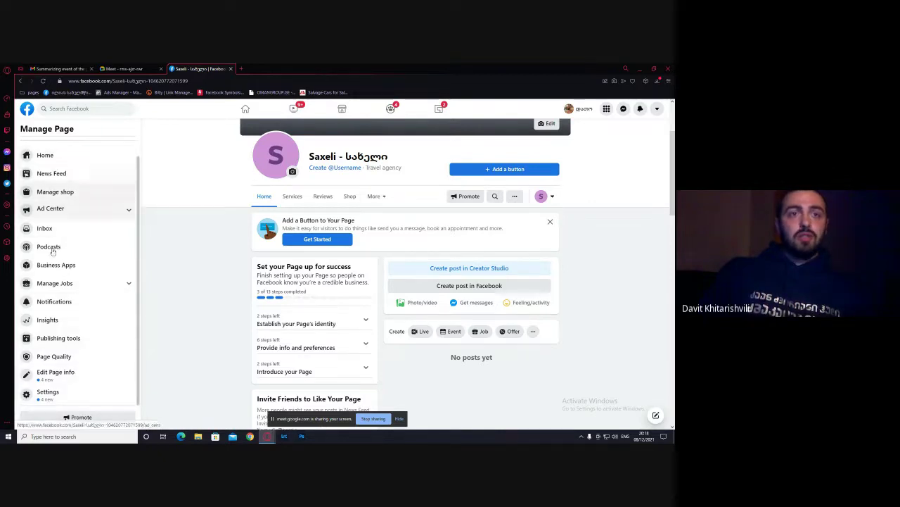
left_click(48, 391)
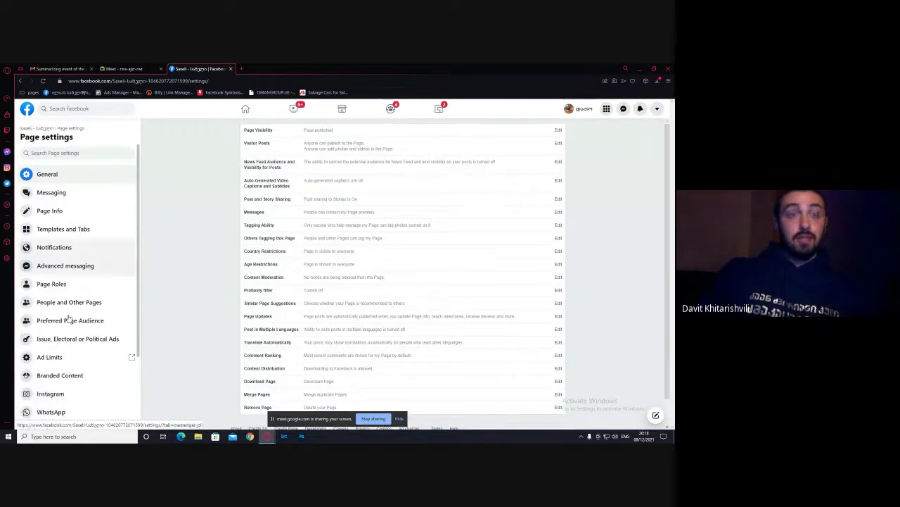
scroll(71, 318, "down", 2)
scroll(70, 321, "up", 3)
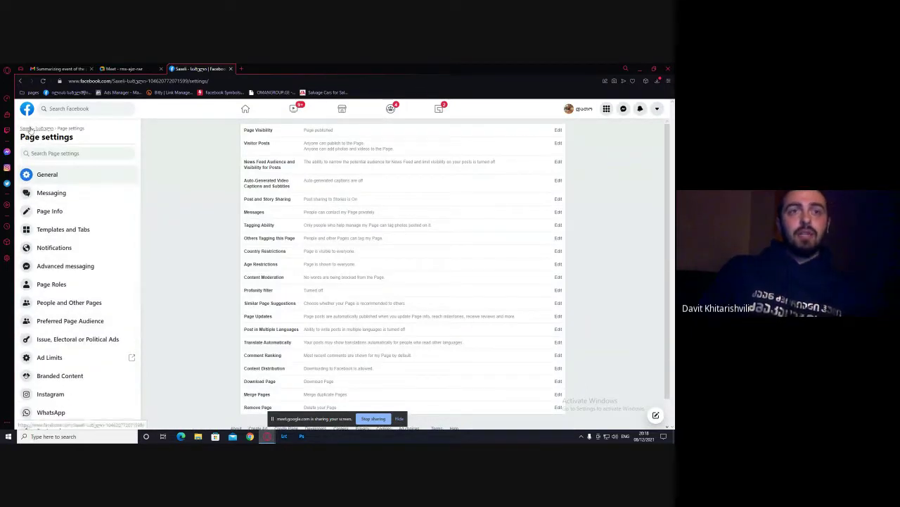
Return to the Page's home and dismiss the prompts to add a WhatsApp button and create a WhatsApp ad
key("alt+Left")
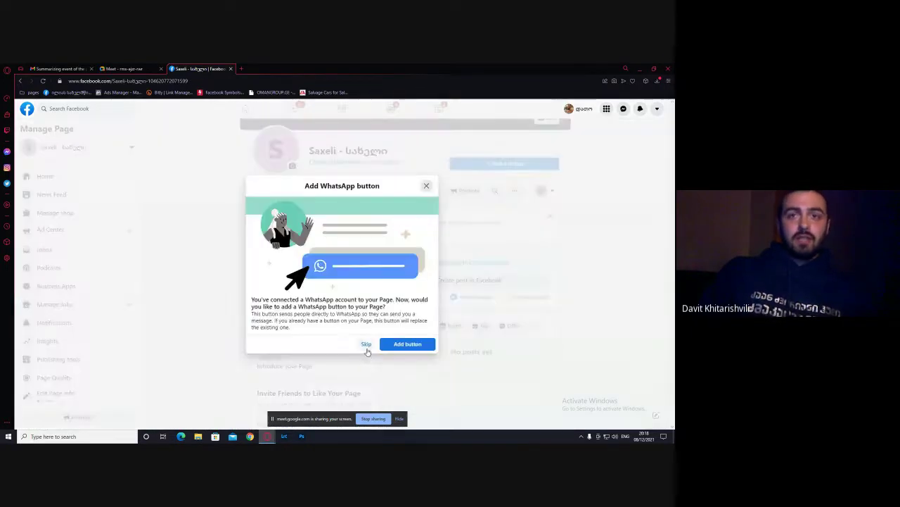
left_click(366, 345)
left_click(366, 338)
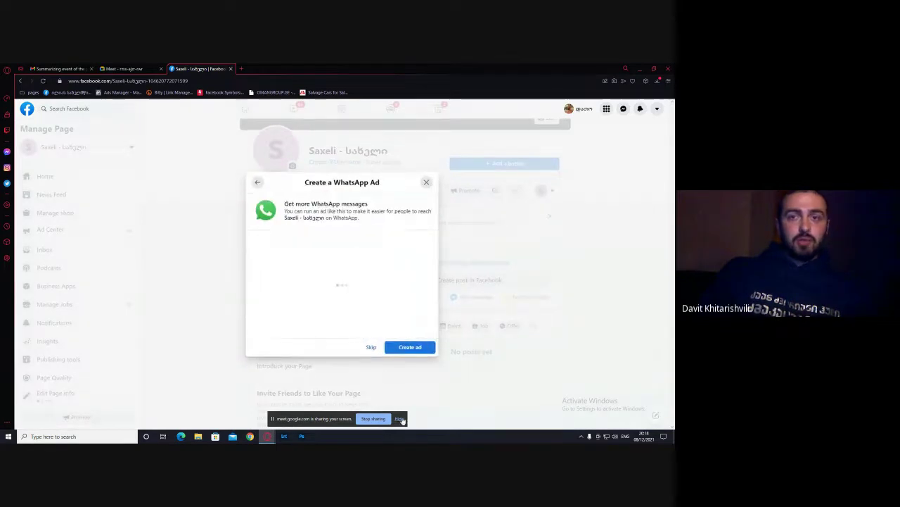
left_click(399, 418)
left_click(427, 184)
Reopen the Page's settings and review the General options, from Page Visibility to Remove Page
scroll(96, 283, "down", 2)
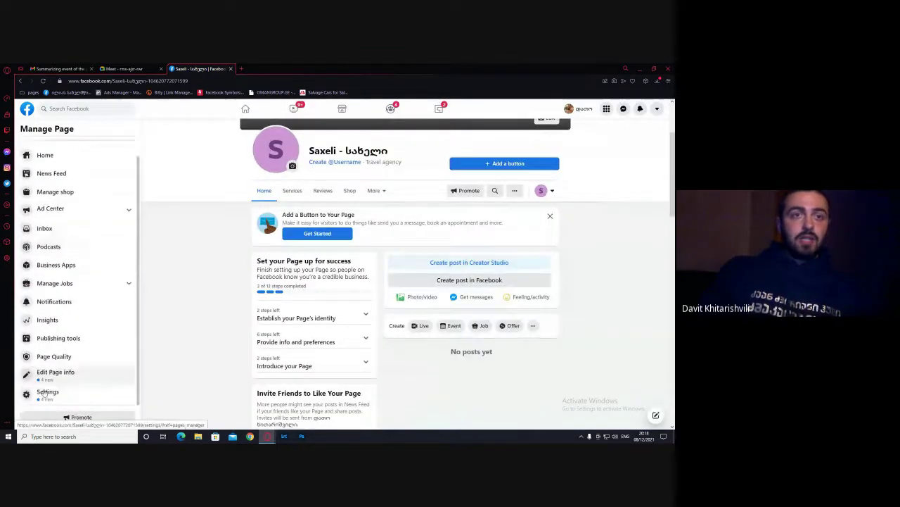
left_click(57, 394)
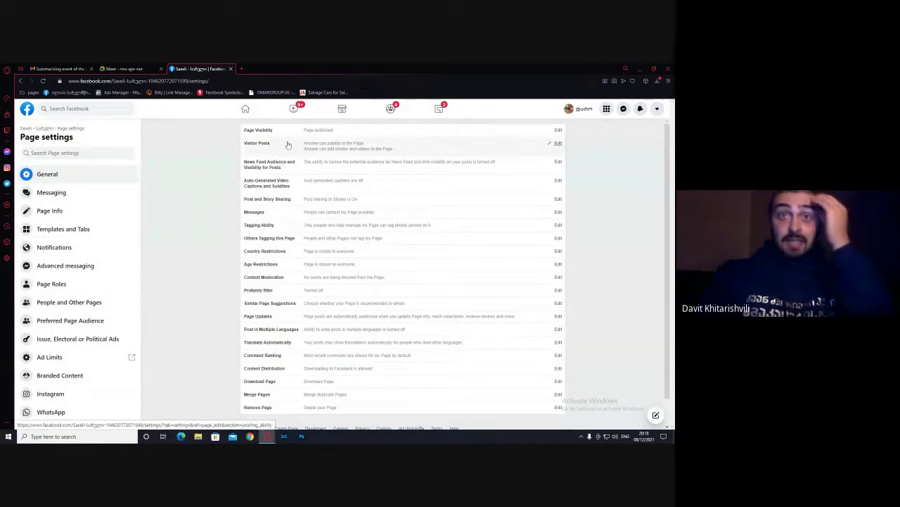
scroll(310, 322, "down", 2)
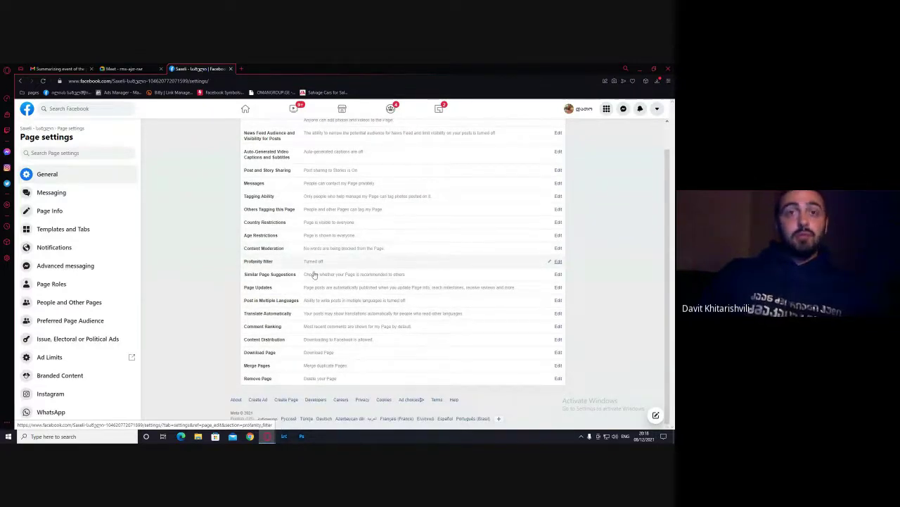
scroll(294, 173, "up", 2)
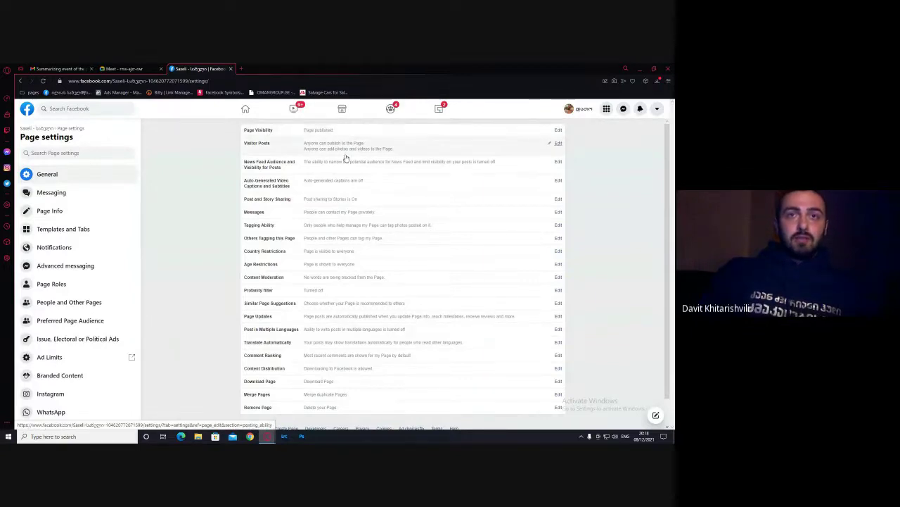
key("ctrl+plus")
key("ctrl+plus")
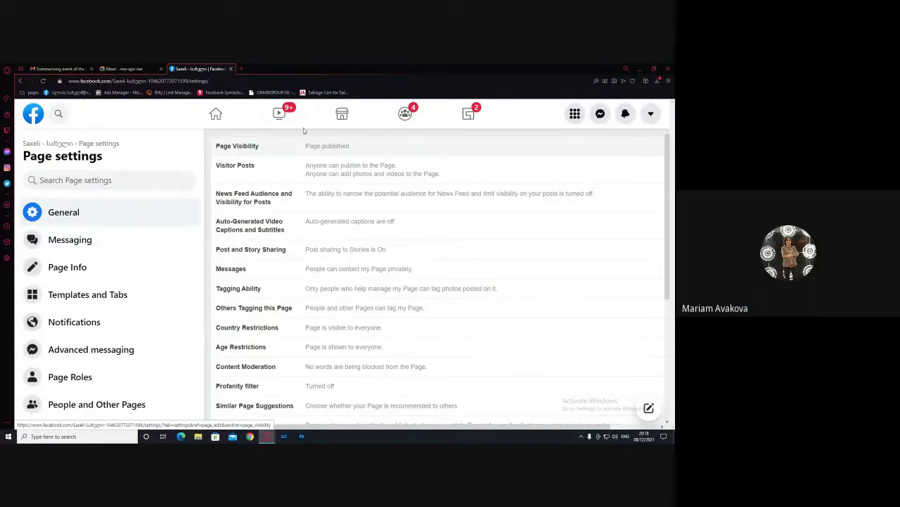
Check the Google Meet call and its chat, and return to the Facebook Page settings
left_click(128, 70)
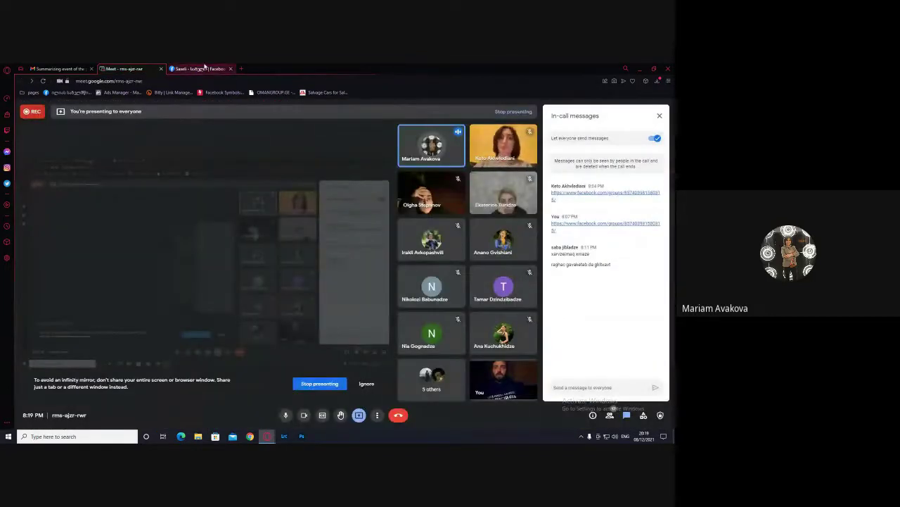
left_click(204, 68)
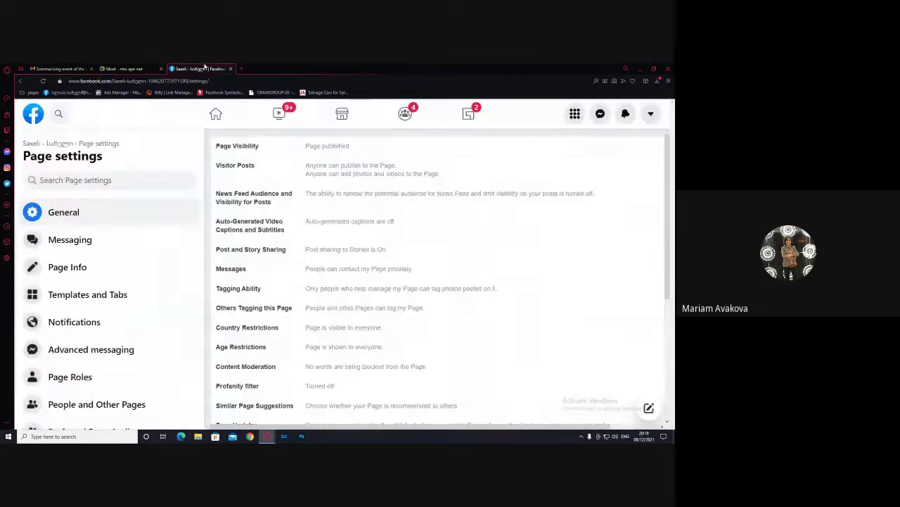
Go back from the settings to the Page's home and dismiss the WhatsApp prompts
left_click(49, 144)
left_click(378, 383)
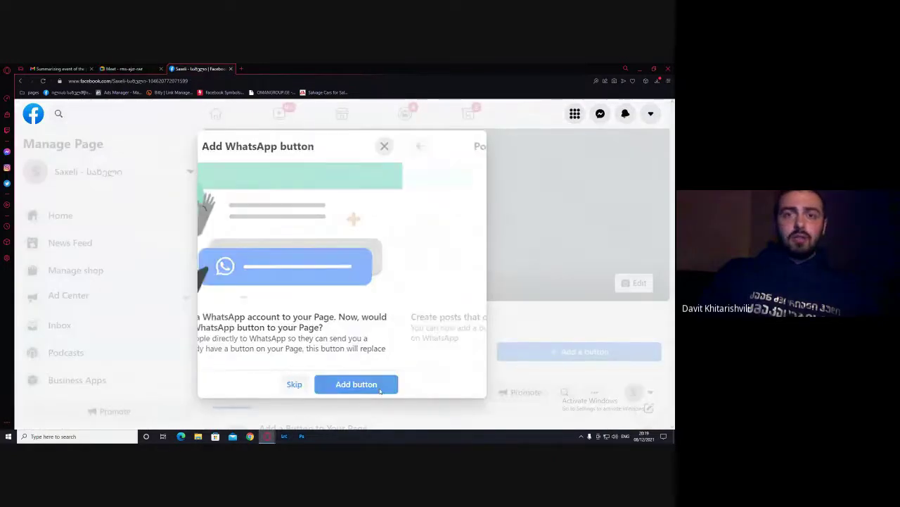
left_click(377, 373)
Look through the Page's home, including the setup checklist and the management options
scroll(87, 302, "down", 3)
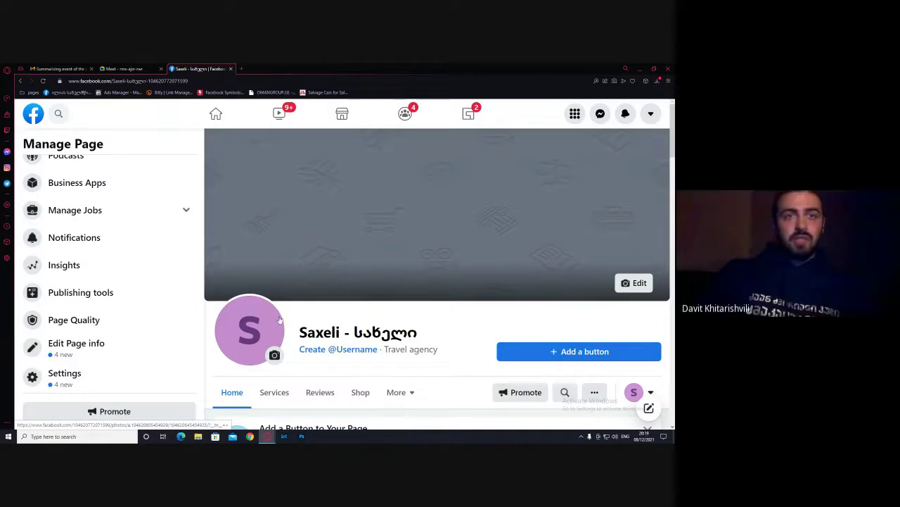
scroll(378, 373, "down", 3)
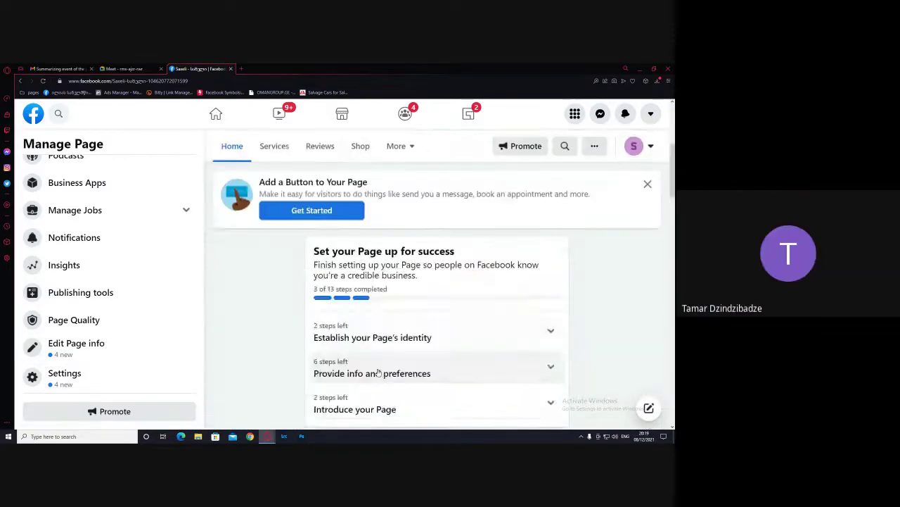
scroll(377, 372, "down", 2)
scroll(377, 372, "up", 8)
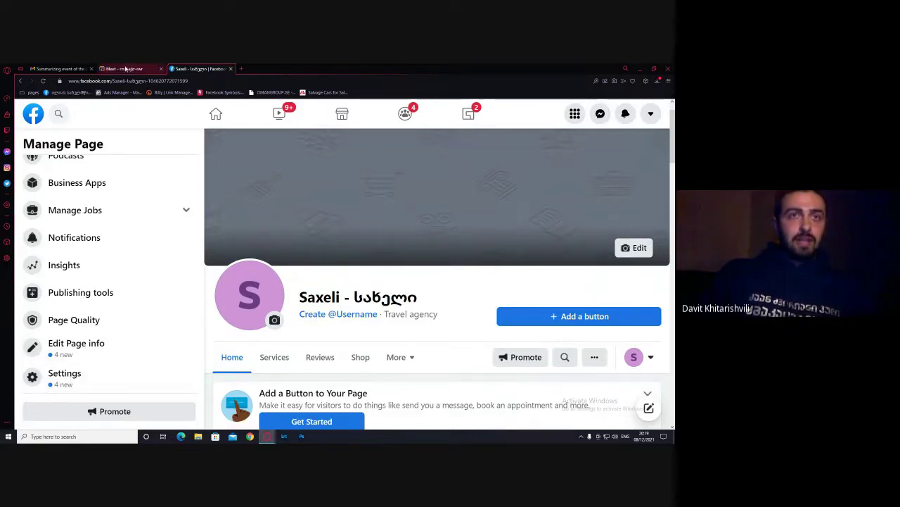
scroll(152, 173, "up", 5)
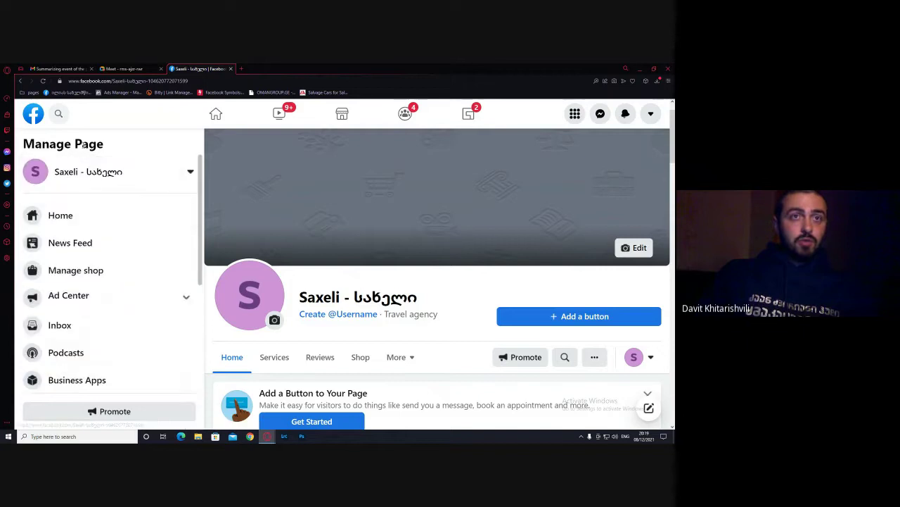
Open the settings from the Page's management options and examine the General list
scroll(117, 279, "down", 4)
scroll(106, 296, "down", 2)
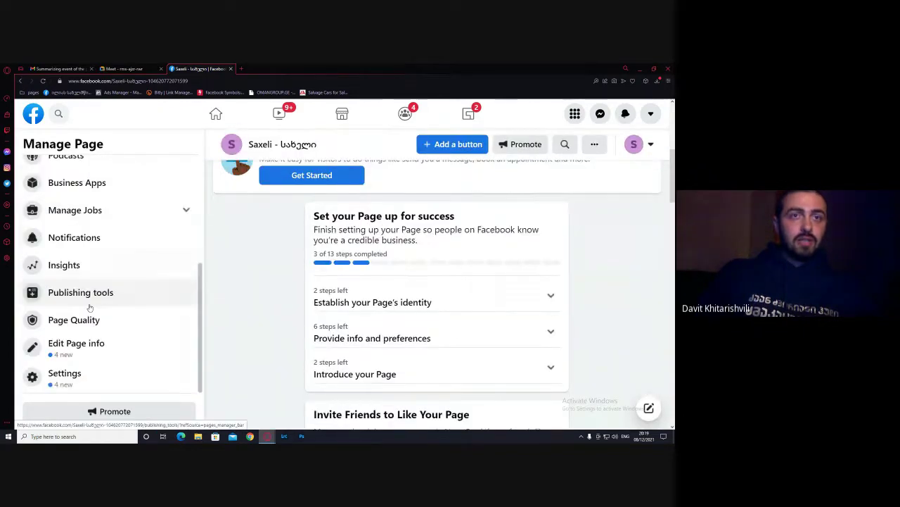
left_click(65, 375)
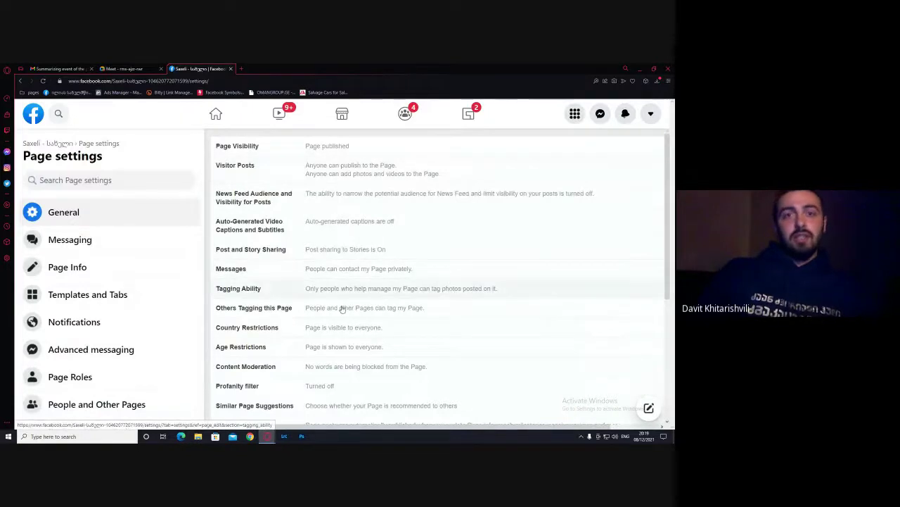
scroll(356, 294, "down", 3)
scroll(355, 294, "up", 3)
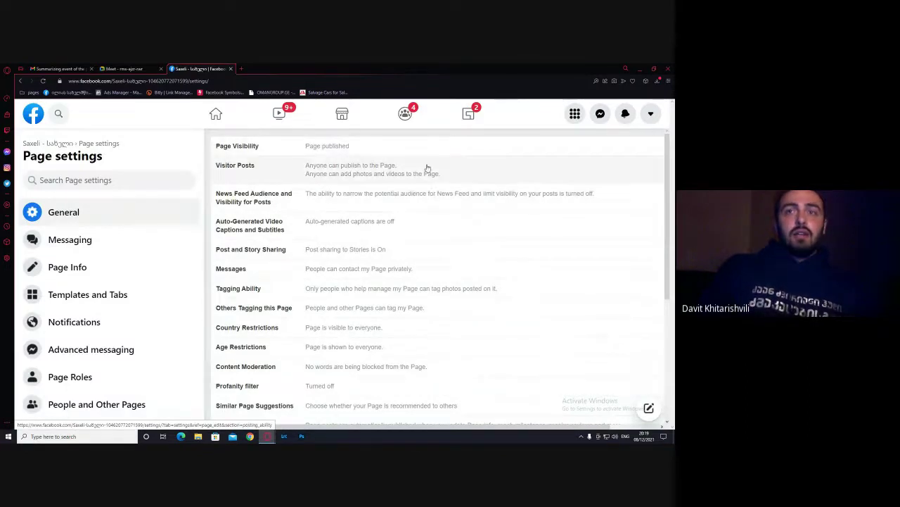
key("ctrl+minus")
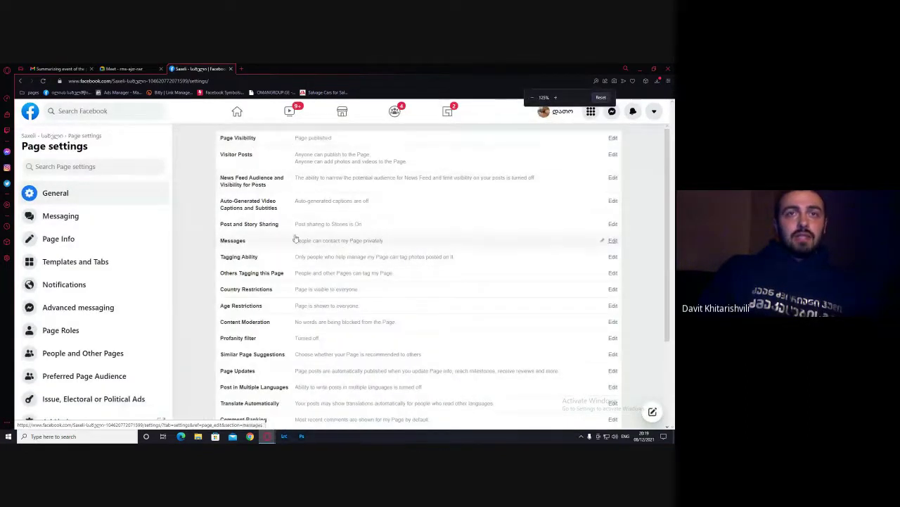
Look at the Google Meet participants, and return to the Page's General settings
left_click(128, 69)
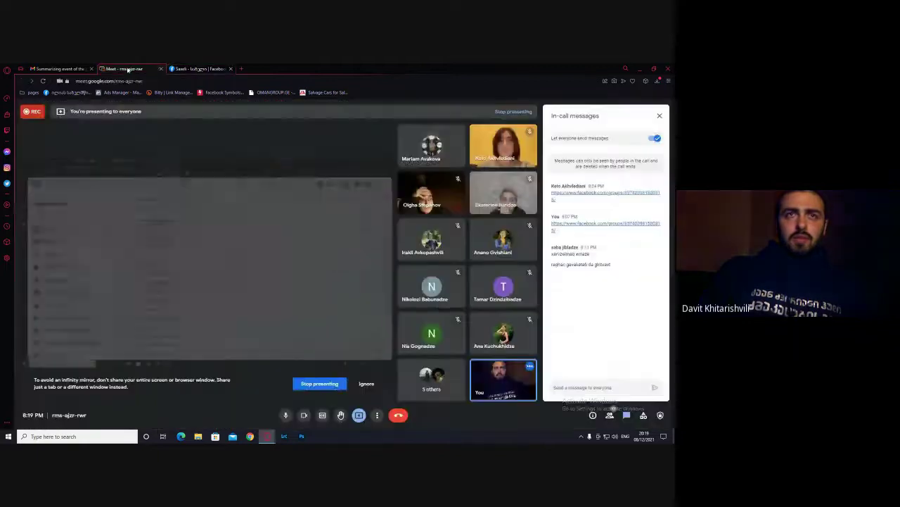
left_click(190, 68)
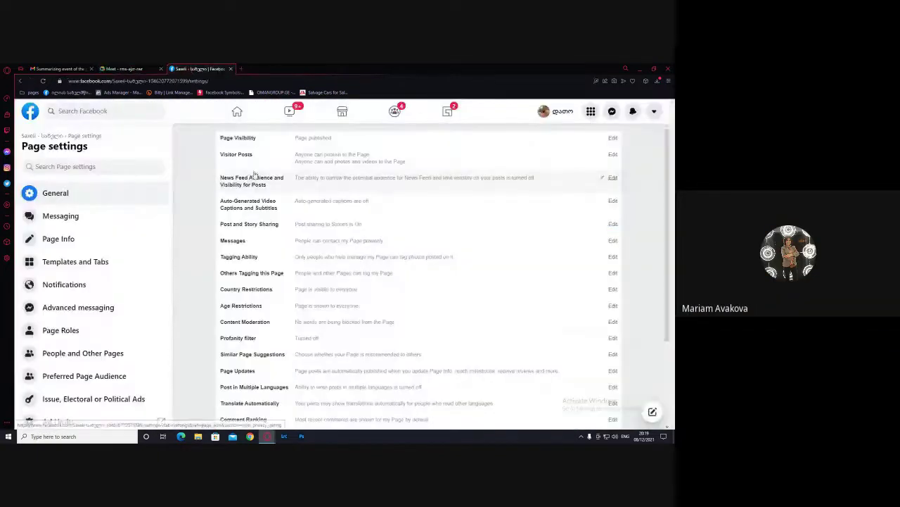
key("ctrl+plus")
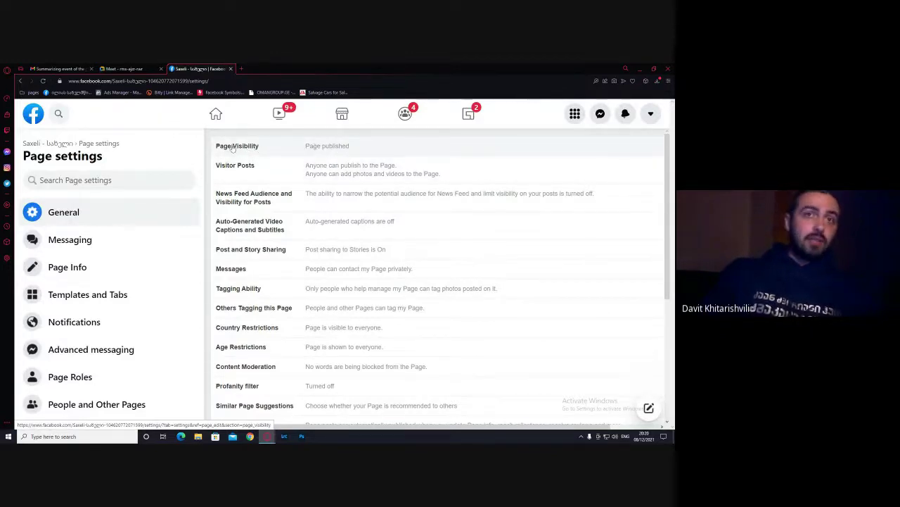
Select Page unpublished under Page Visibility, submit the change, and close the unpublish confirmation without completing it
left_click_drag(245, 150, 259, 146)
left_click(330, 146)
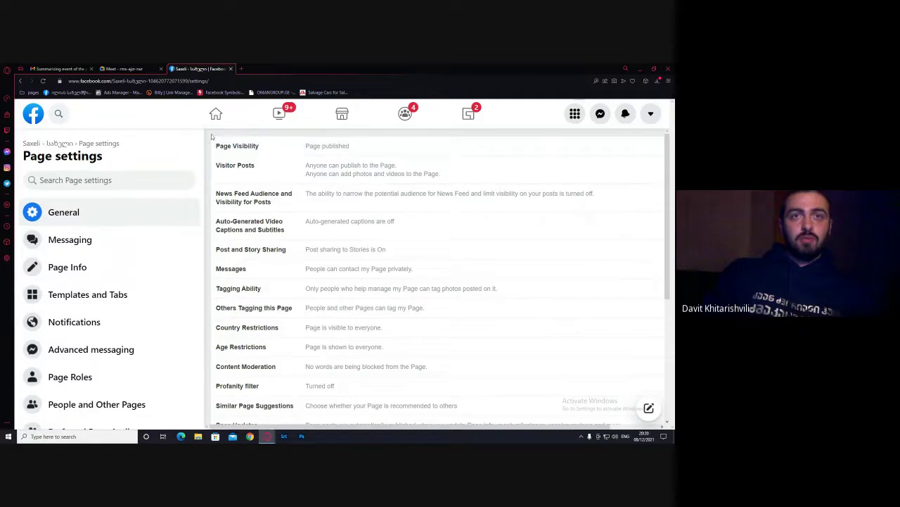
left_click(337, 150)
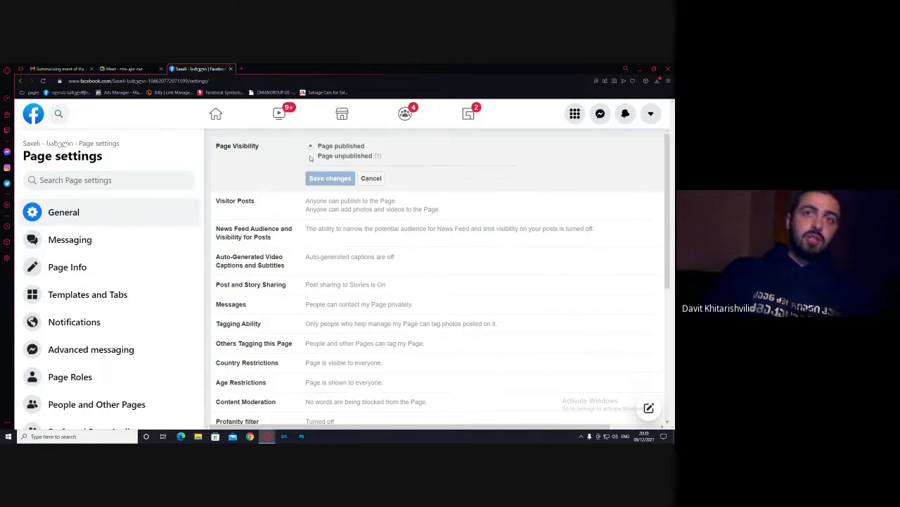
left_click(310, 157)
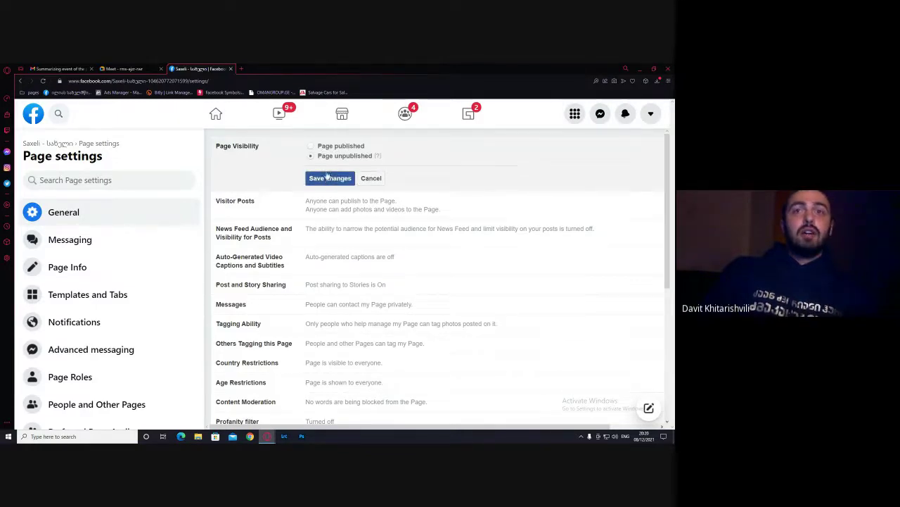
left_click(327, 177)
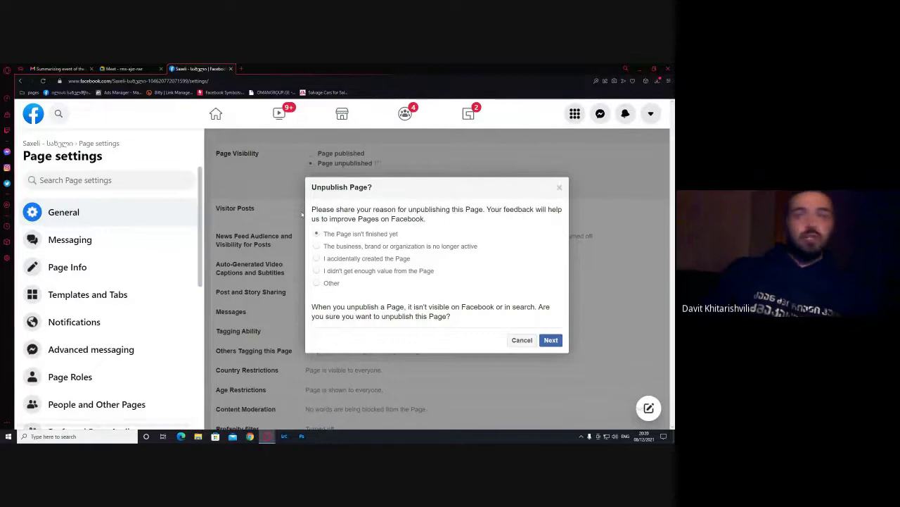
left_click(560, 189)
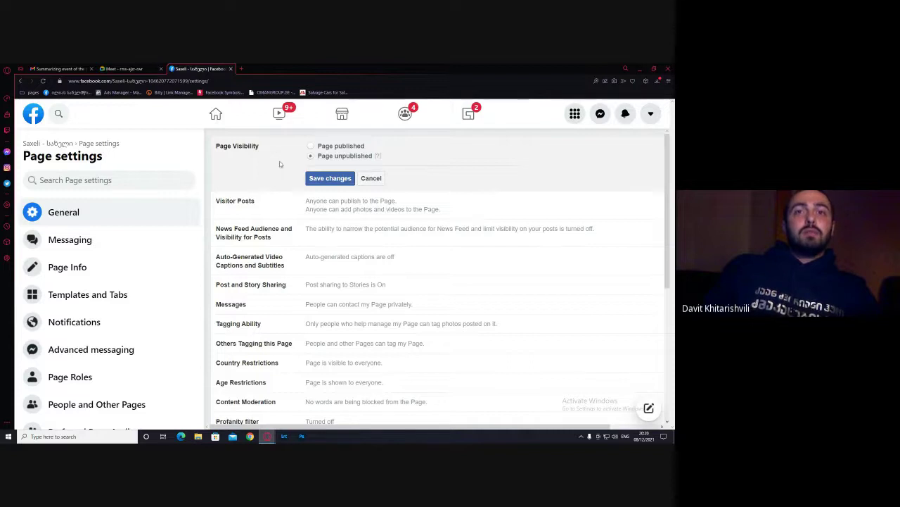
Open the Visitor Posts setting, discarding the unsaved Page Visibility change, and view its publishing options
scroll(267, 179, "down", 1)
scroll(250, 162, "up", 1)
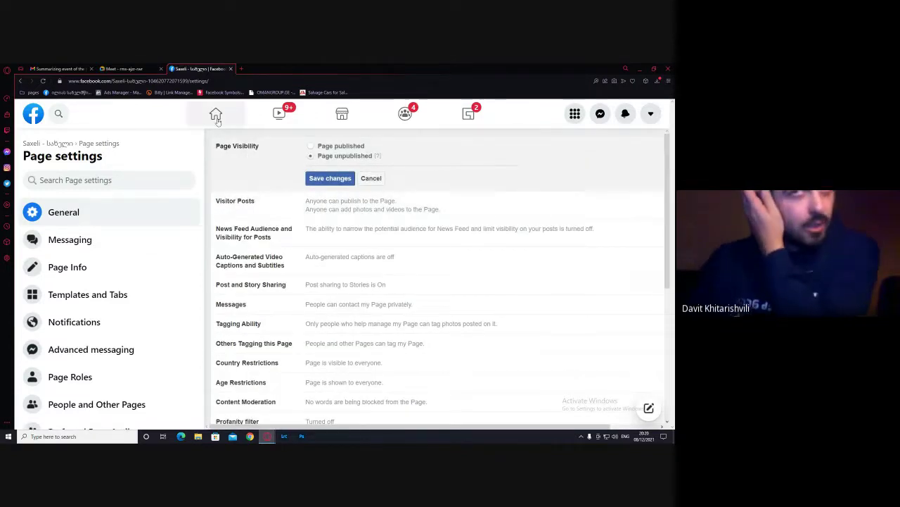
scroll(308, 209, "down", 1)
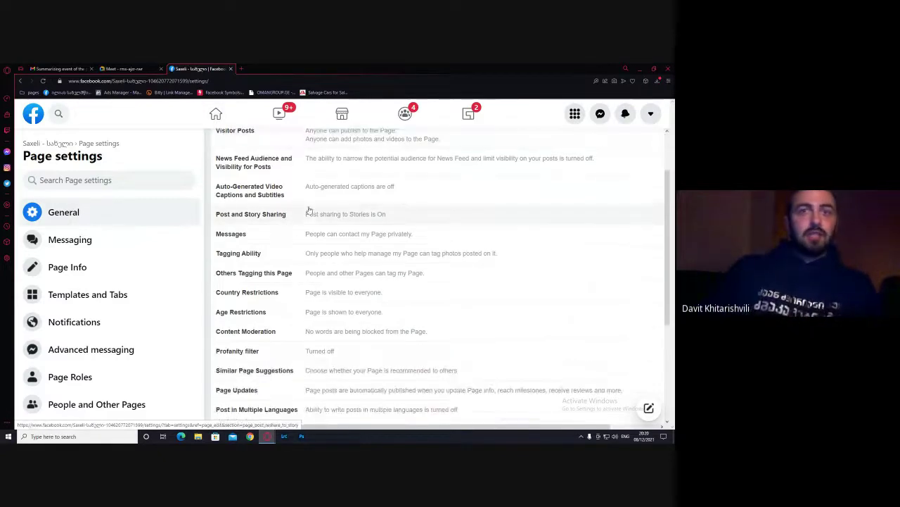
scroll(309, 210, "up", 1)
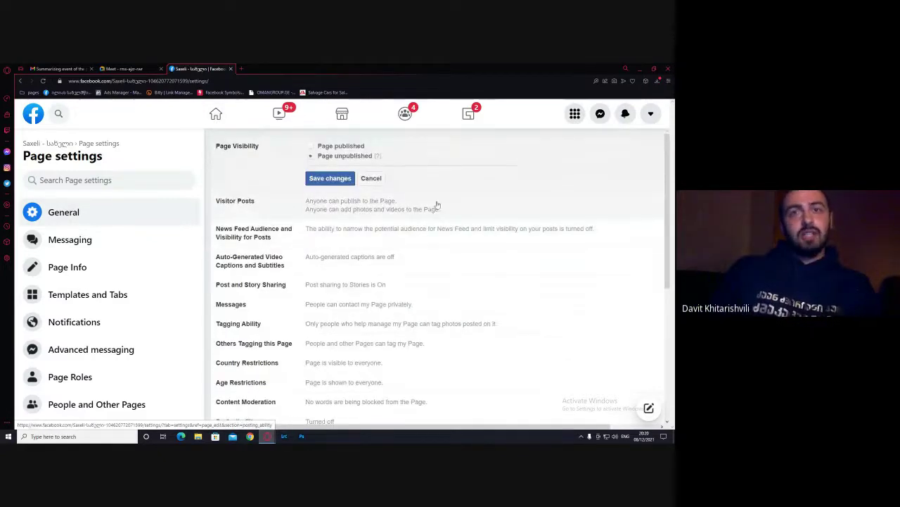
left_click(459, 208)
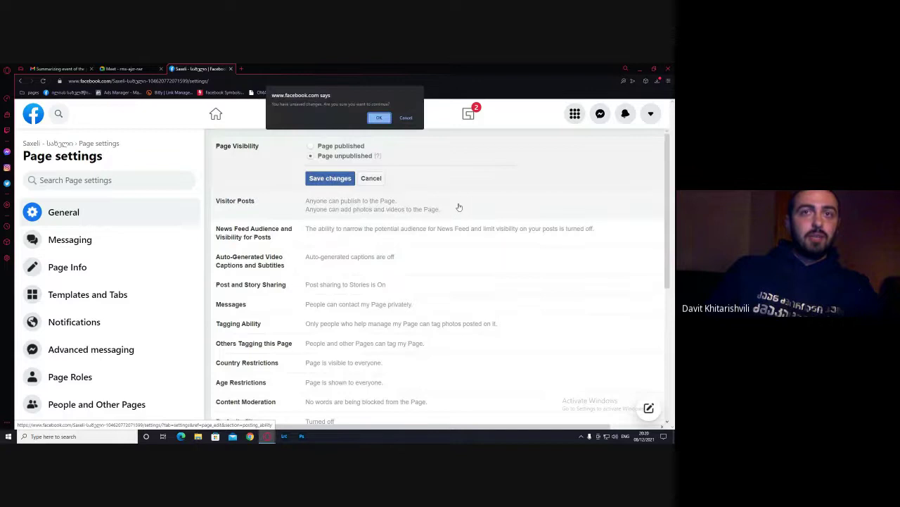
left_click(383, 119)
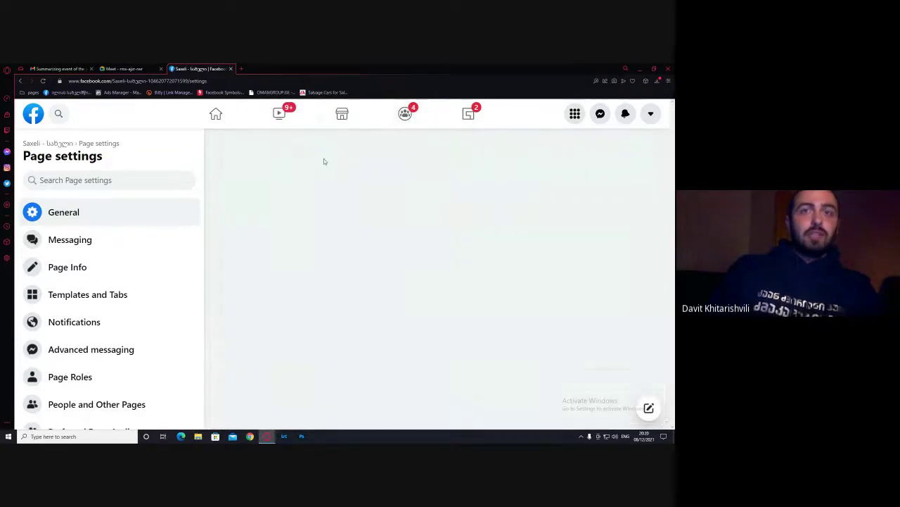
scroll(307, 276, "down", 1)
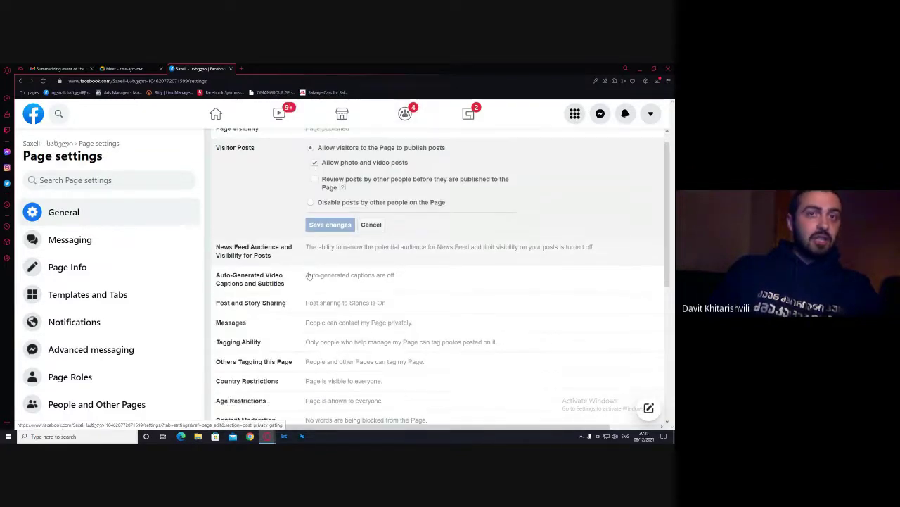
Open the Tagging Ability setting and the Messages setting to view their options
scroll(294, 287, "down", 1)
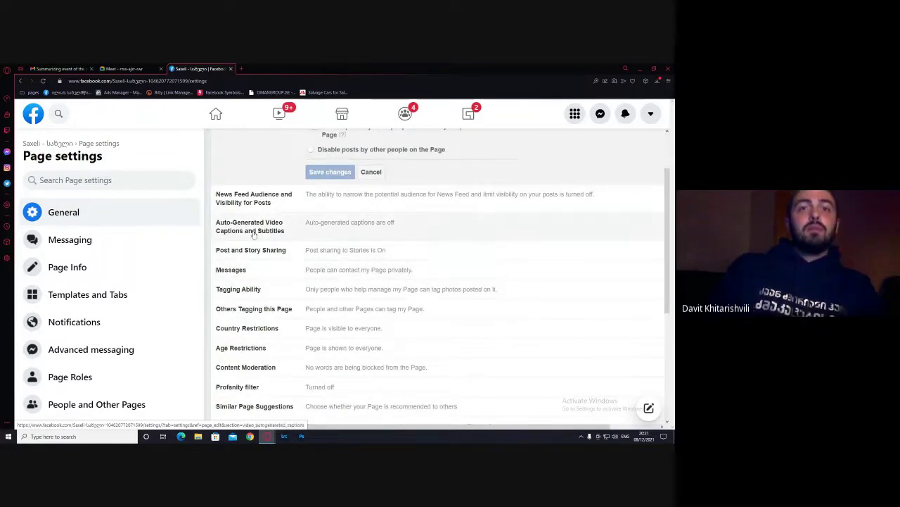
scroll(255, 254, "down", 1)
left_click(354, 254)
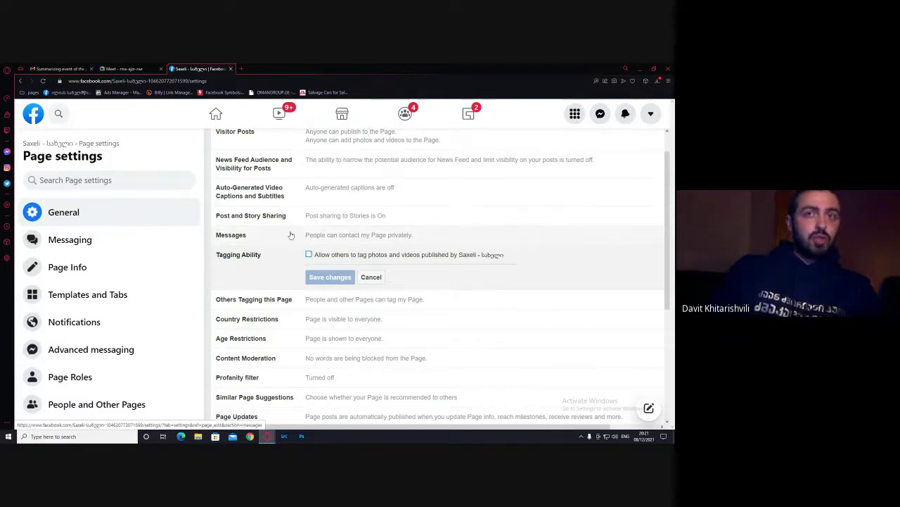
left_click(338, 237)
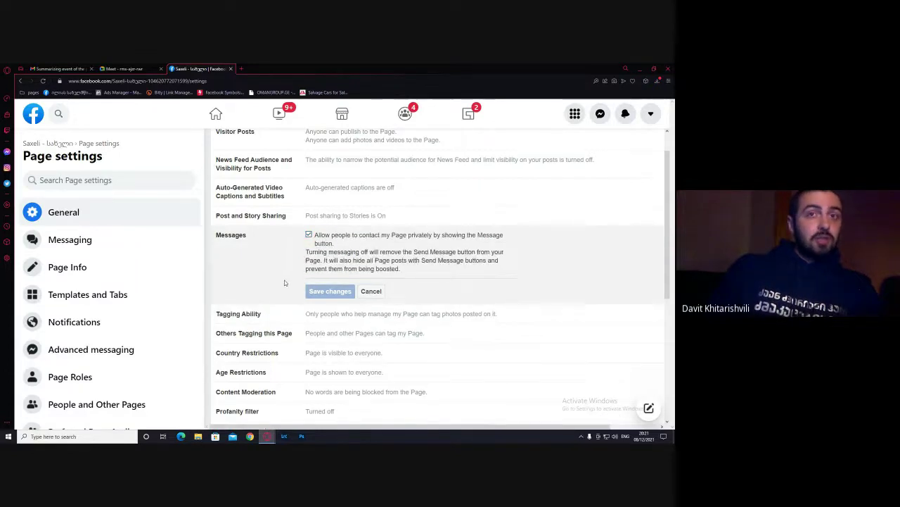
Open Country Restrictions and add Saudi Arabia to the list of countries
scroll(285, 279, "down", 1)
scroll(281, 280, "down", 2)
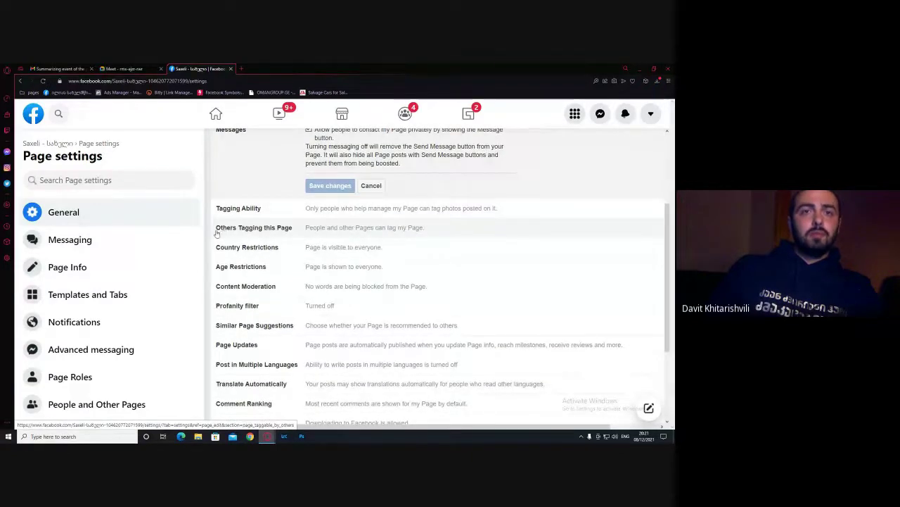
scroll(222, 232, "down", 1)
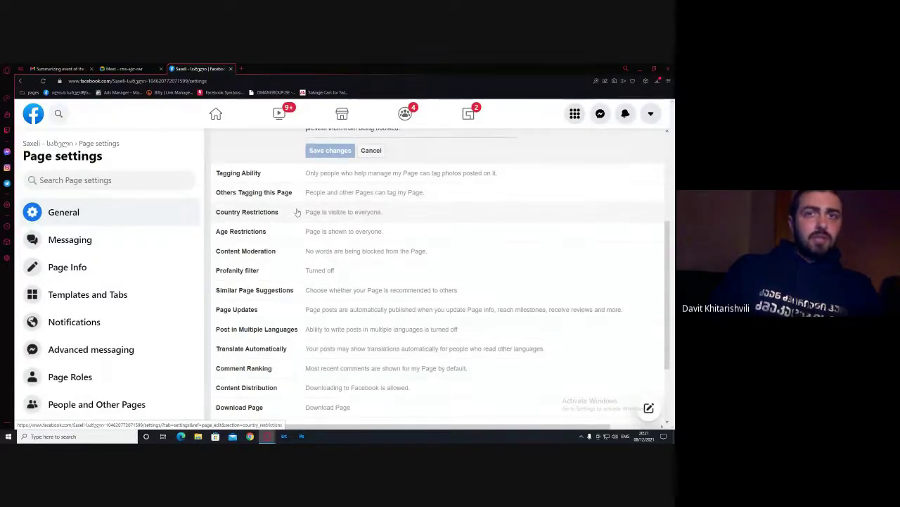
left_click(251, 214)
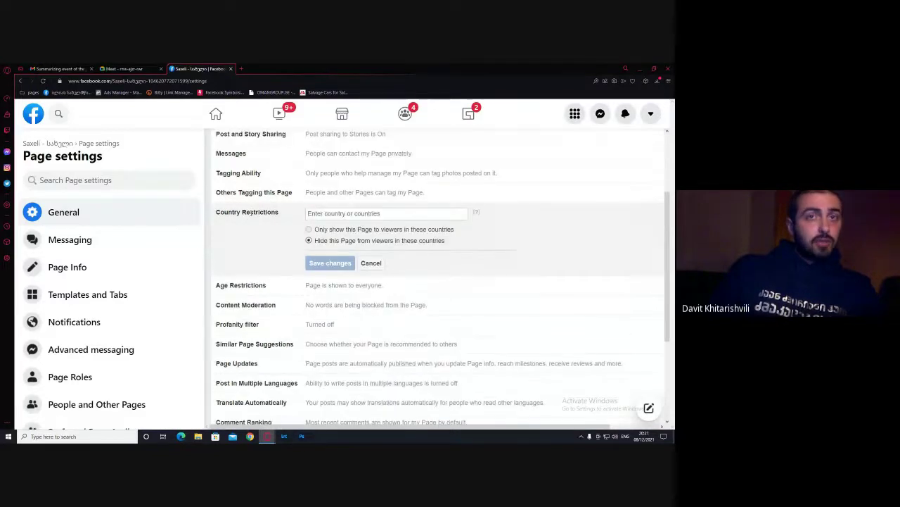
left_click(259, 285)
left_click(327, 213)
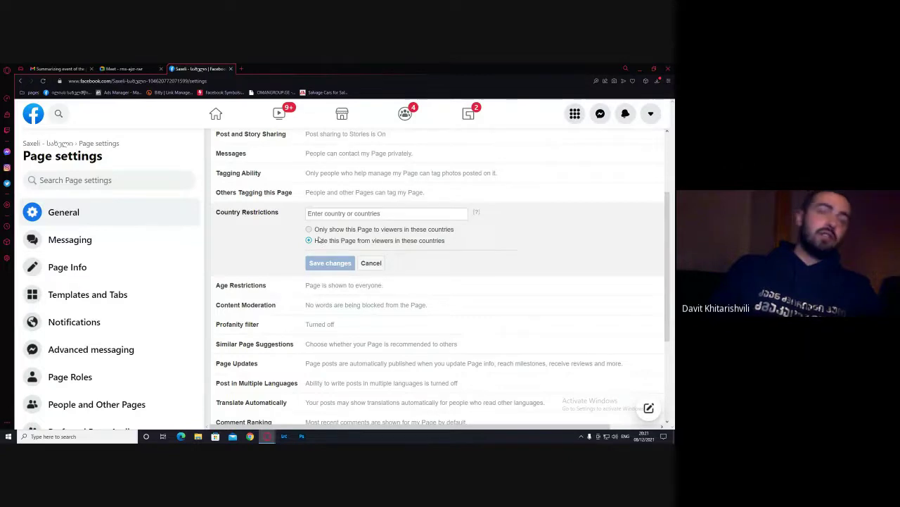
left_click(343, 213)
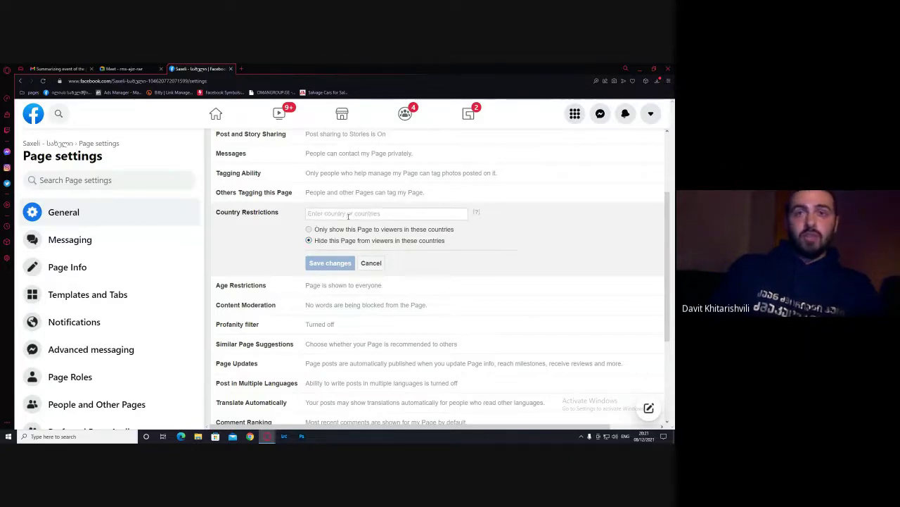
type("s")
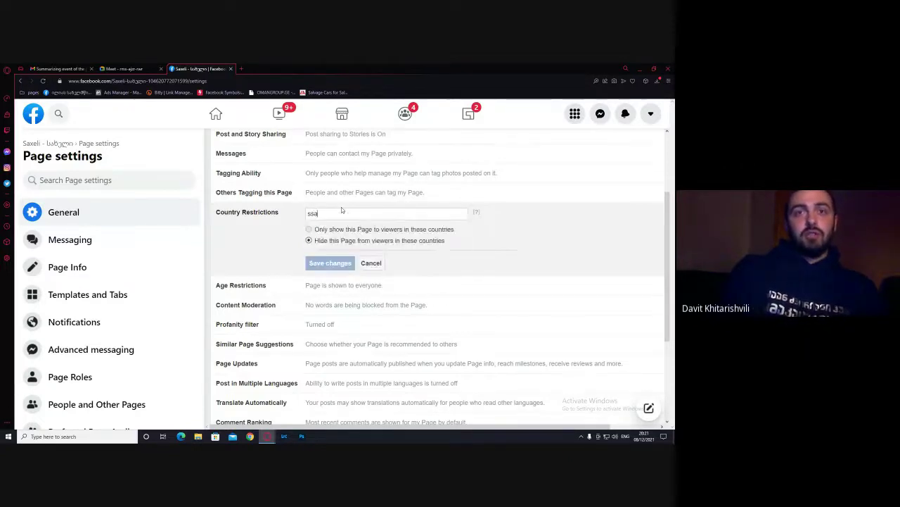
type("aud")
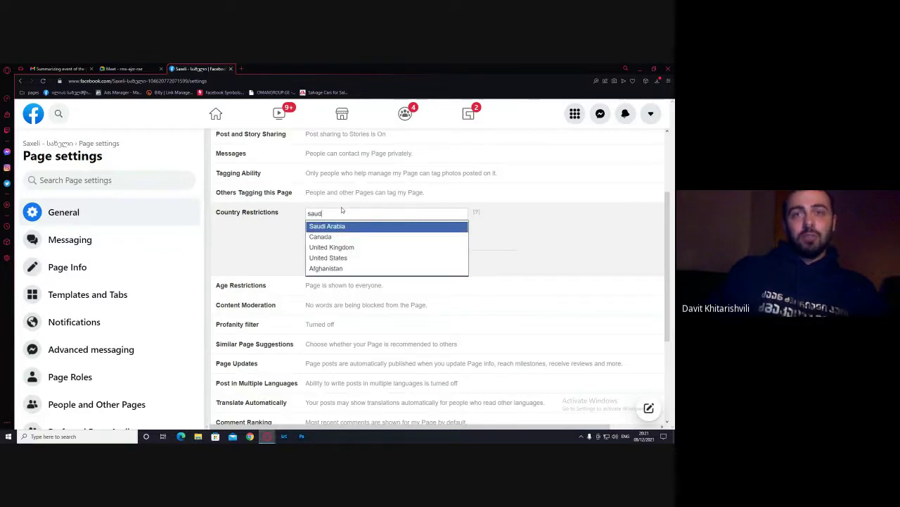
key("Return")
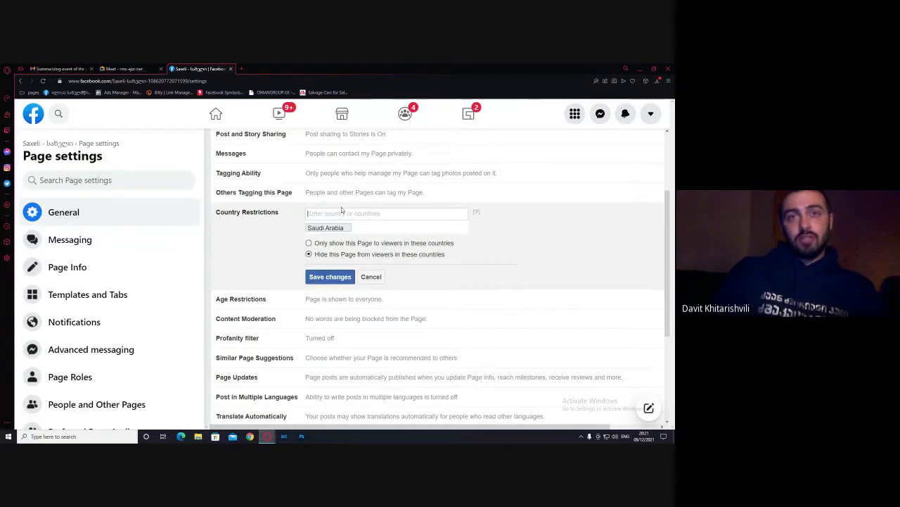
Try both restriction options for the listed country, ending with Only show this Page to viewers in these countries
left_click(309, 242)
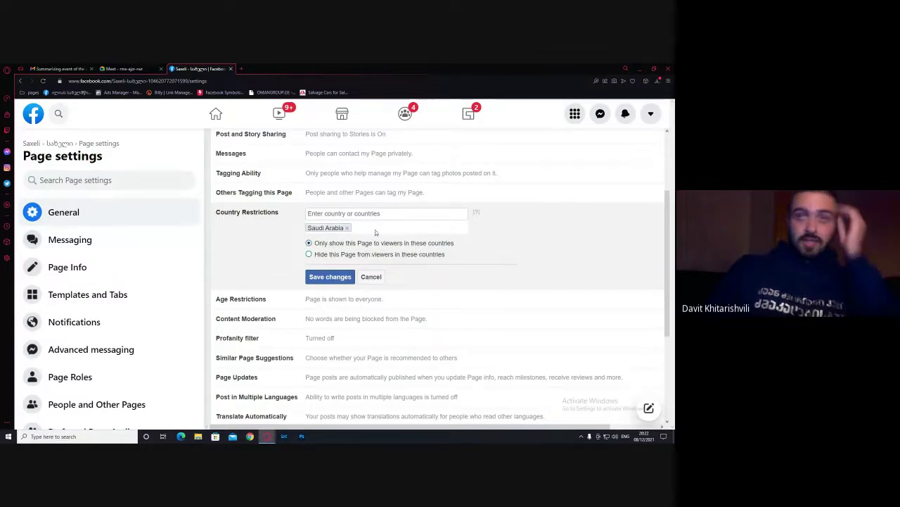
left_click(309, 254)
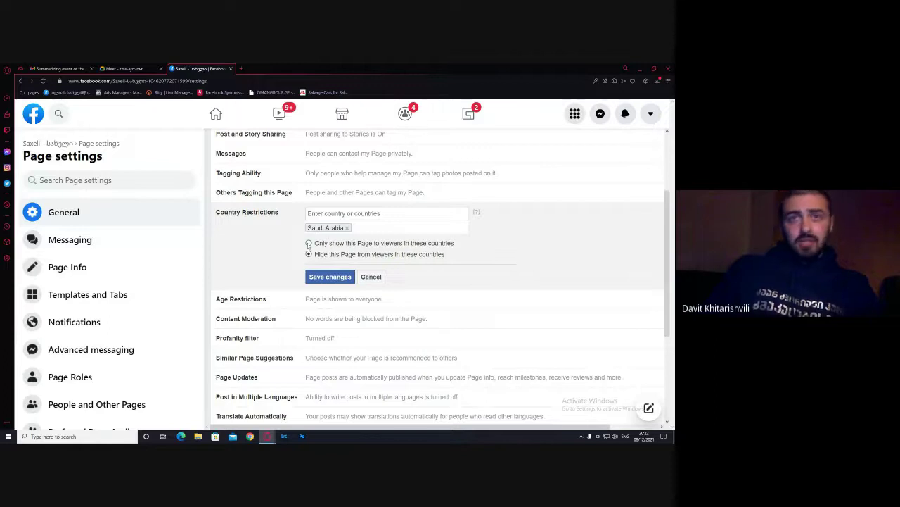
left_click(309, 242)
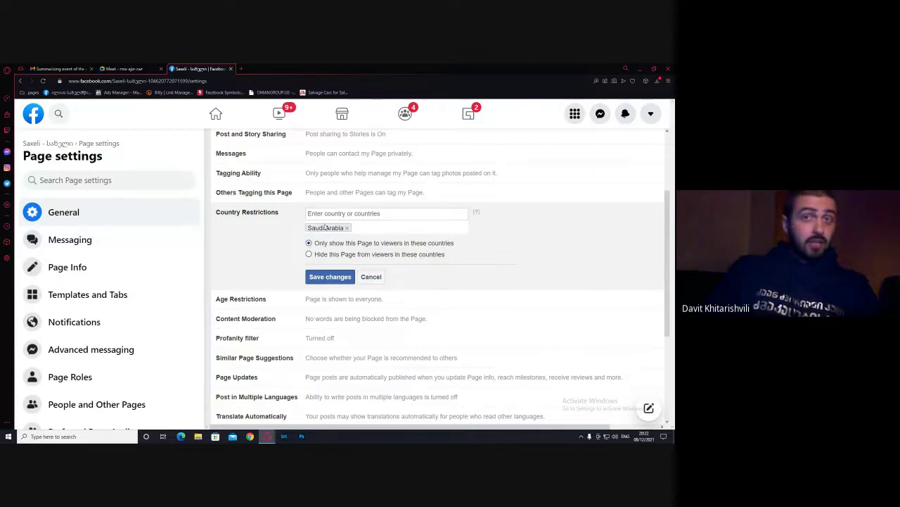
Open Age Restrictions, discarding the unsaved country changes, and examine its age options and explanation
scroll(292, 252, "down", 1)
left_click(260, 230)
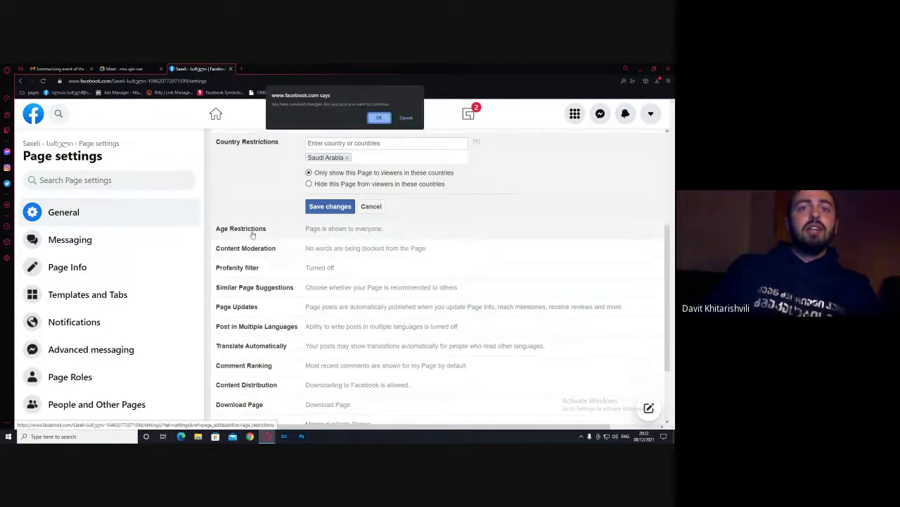
key("Return")
scroll(268, 180, "up", 1)
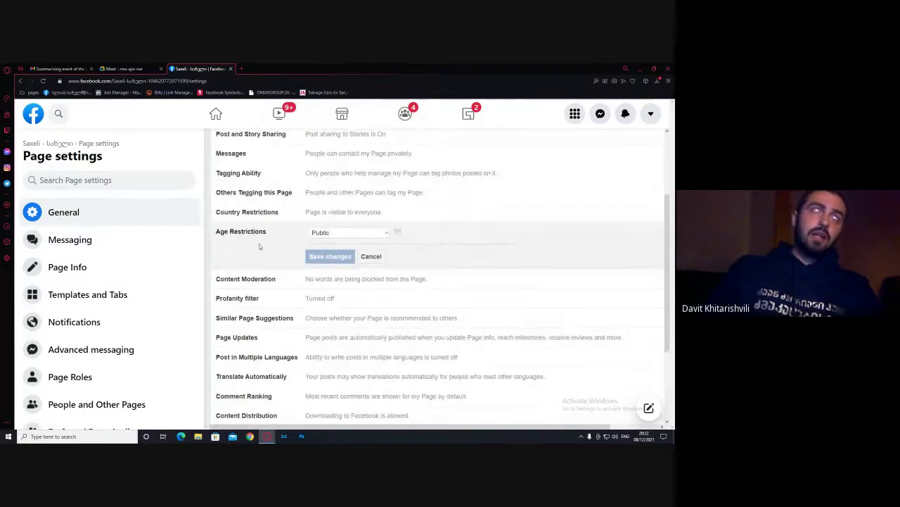
left_click(332, 233)
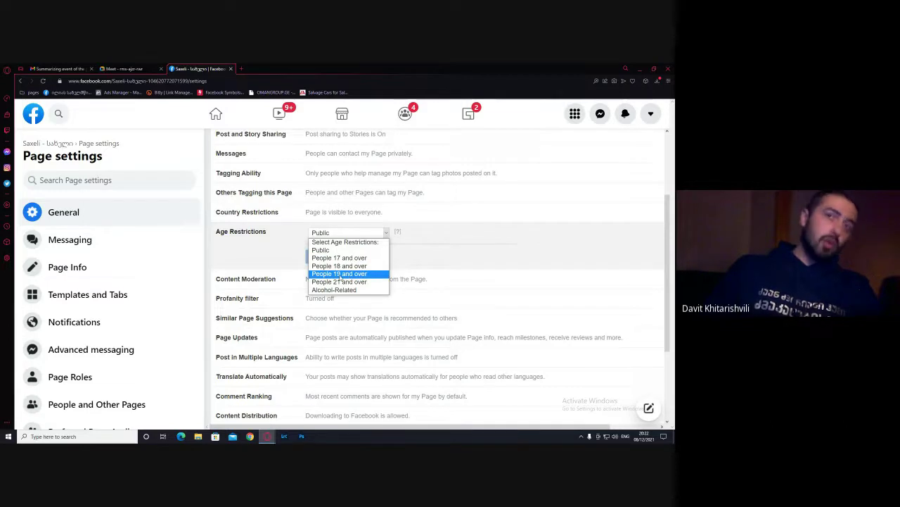
left_click(398, 232)
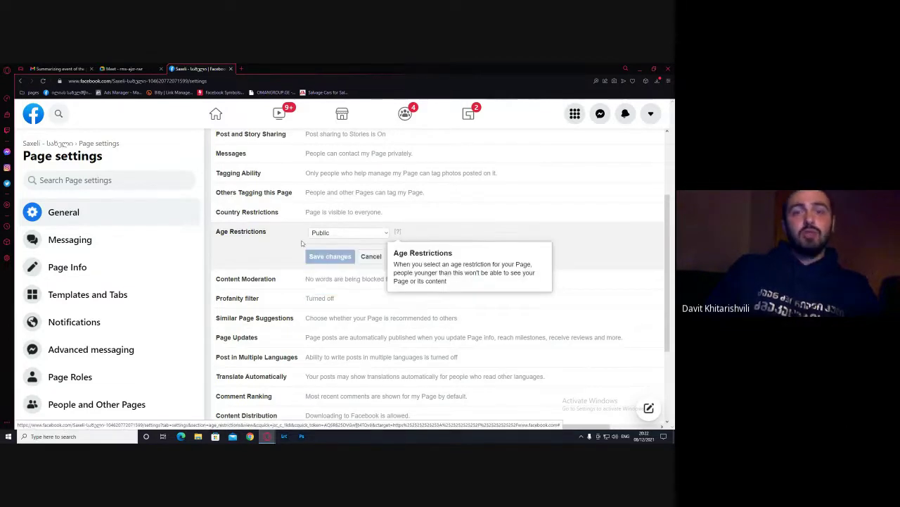
left_click_drag(268, 234, 221, 232)
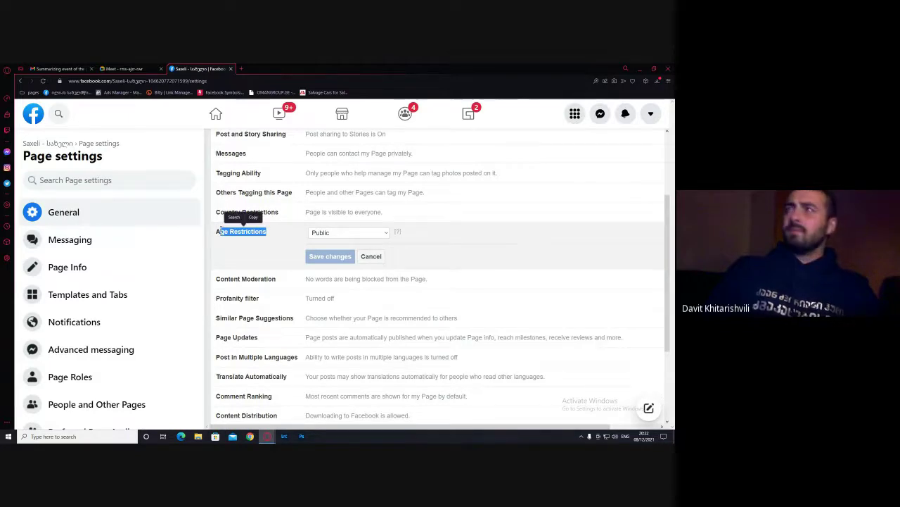
left_click(228, 233)
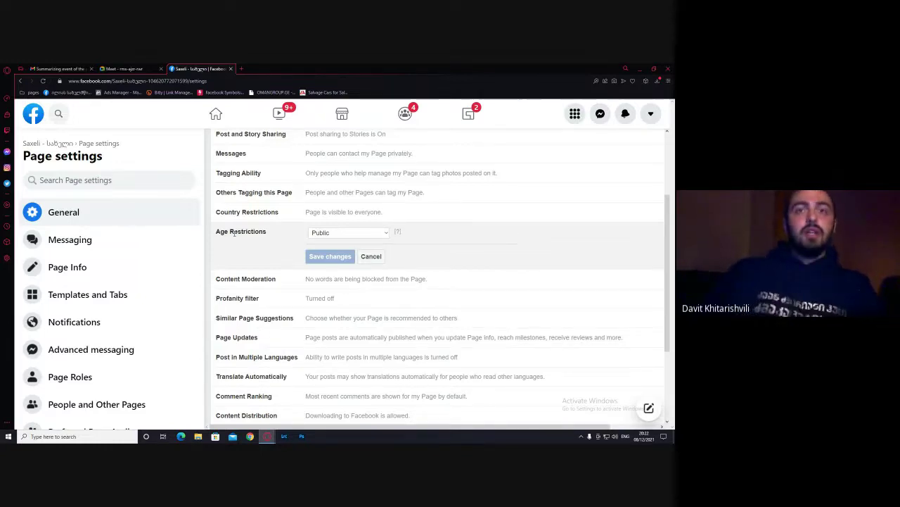
Open Content Moderation, examine its explanation and go to the entry field for words to hide
scroll(249, 257, "down", 1)
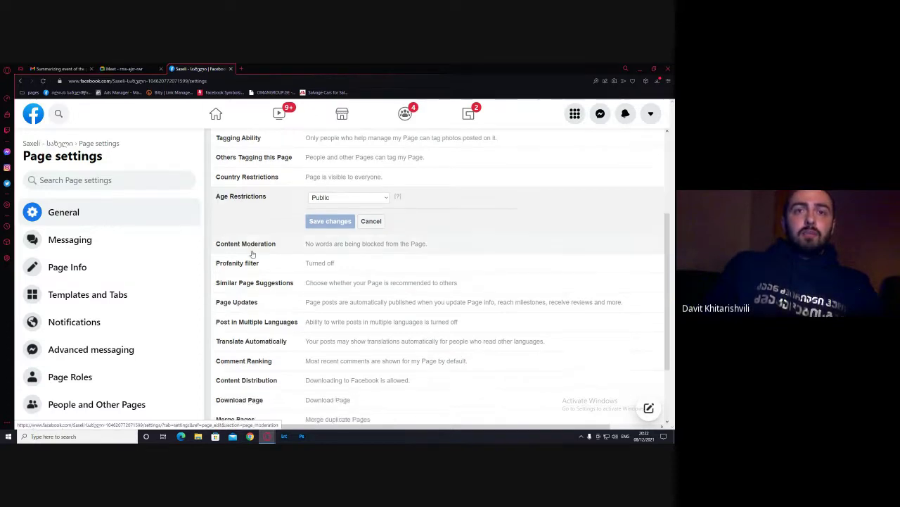
left_click(307, 244)
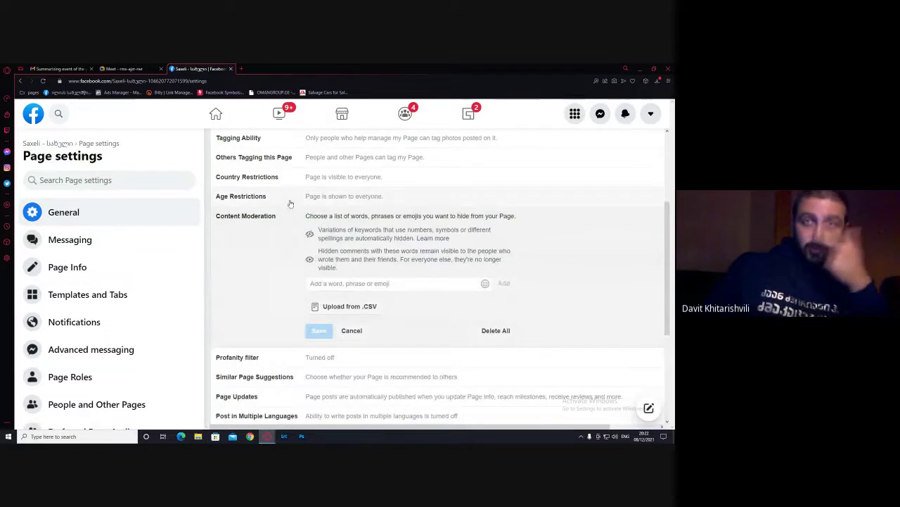
left_click(343, 283)
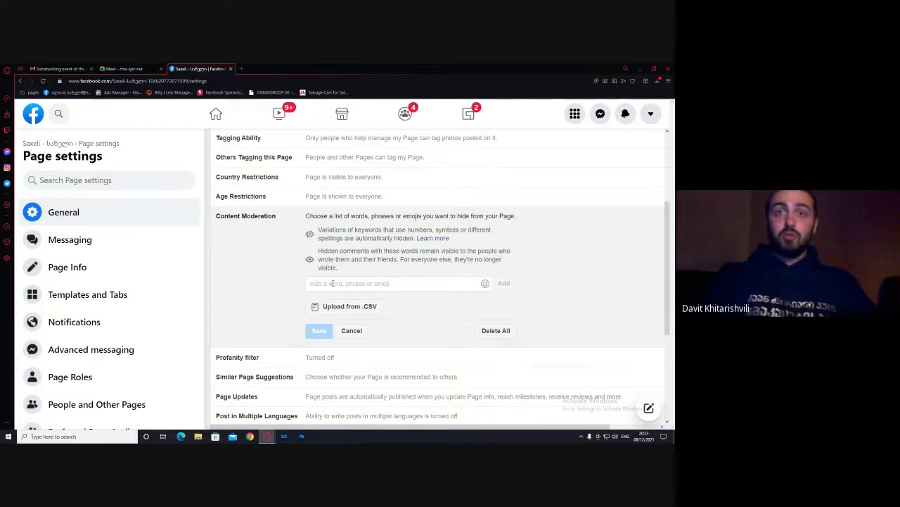
type("da")
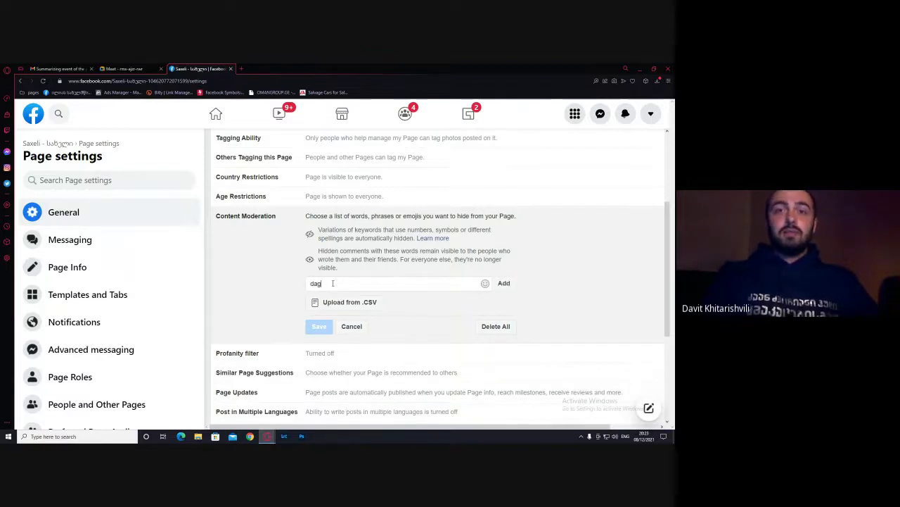
type("g")
key("Return")
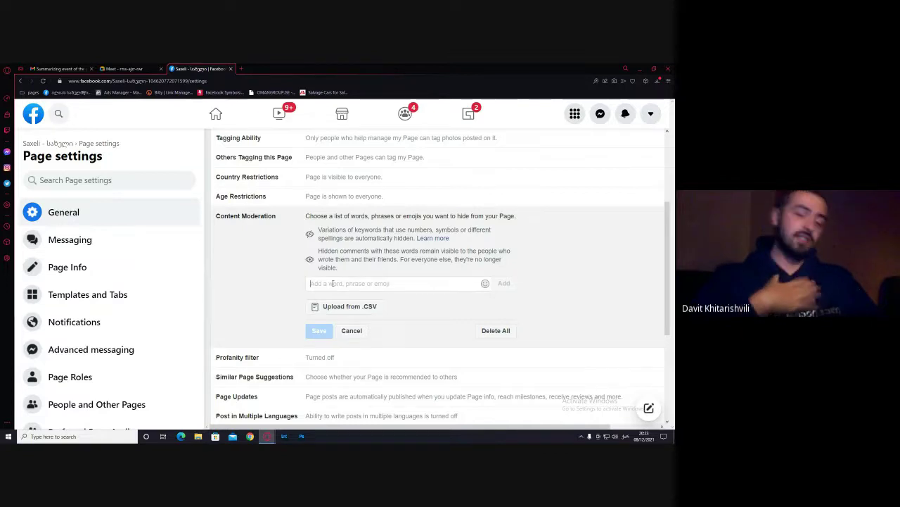
Add the Georgian word დაგაყარეთ to the list of words hidden from the Page
type("დაძ")
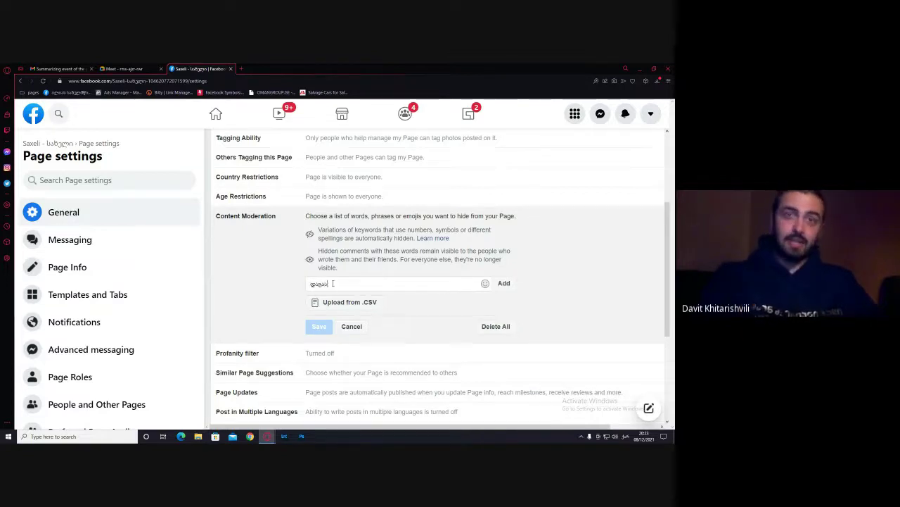
type("აბუნო")
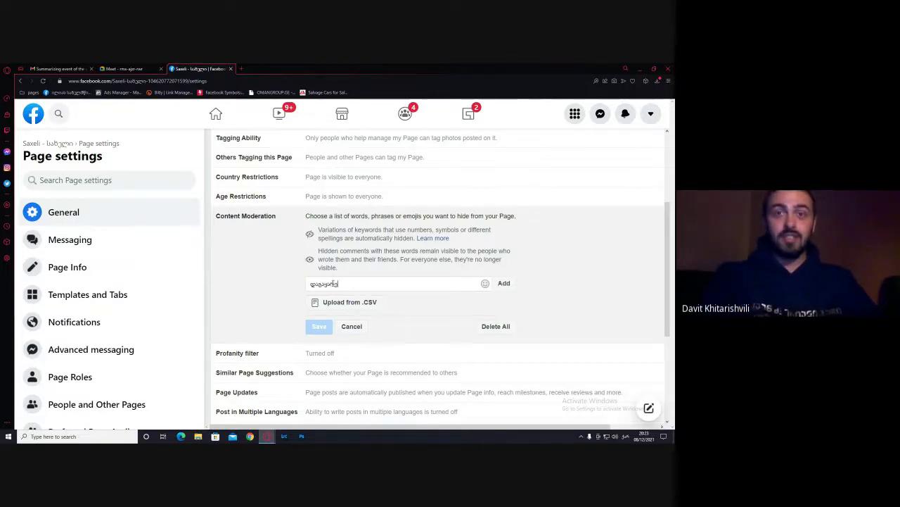
type("თ")
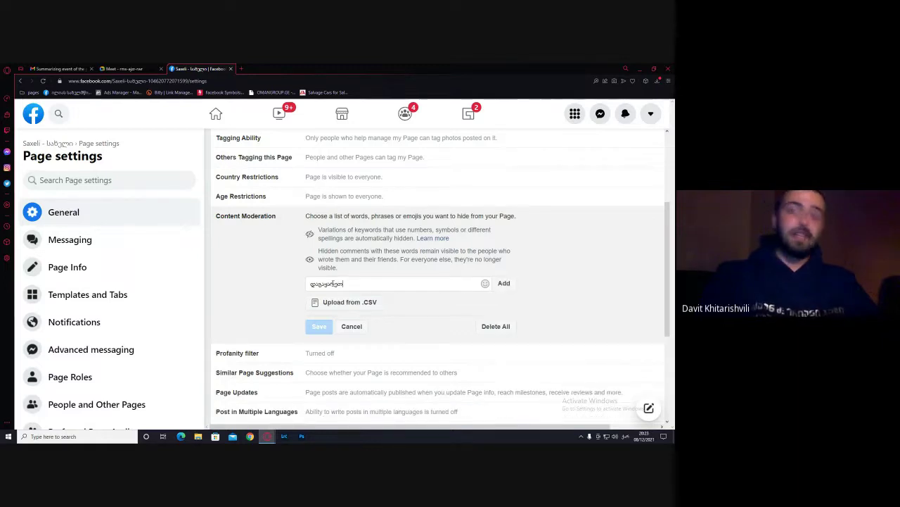
type(", მი")
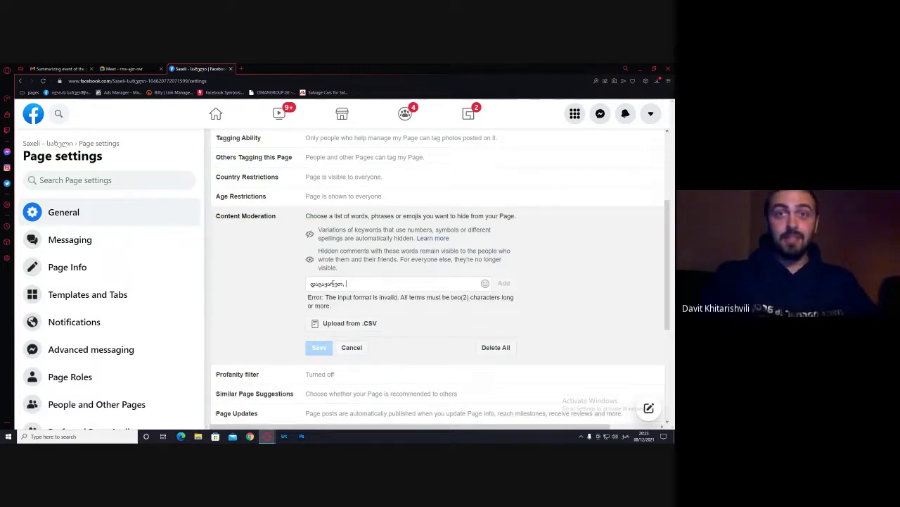
key("BackSpace")
key("BackSpace")
key("BackSpace")
key("BackSpace")
key("BackSpace")
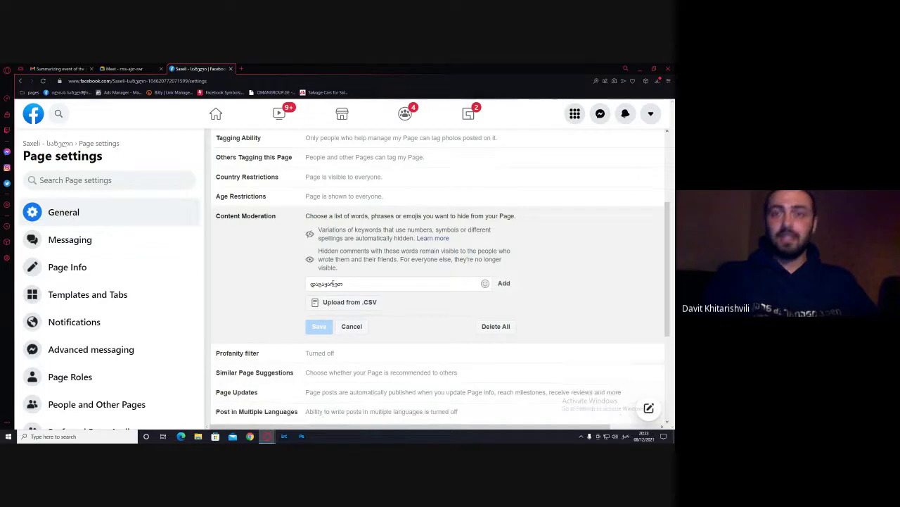
key("Return")
Add the word მიწა and the phrase დაგაყარე მიწა to the list of hidden words
type("მიწა")
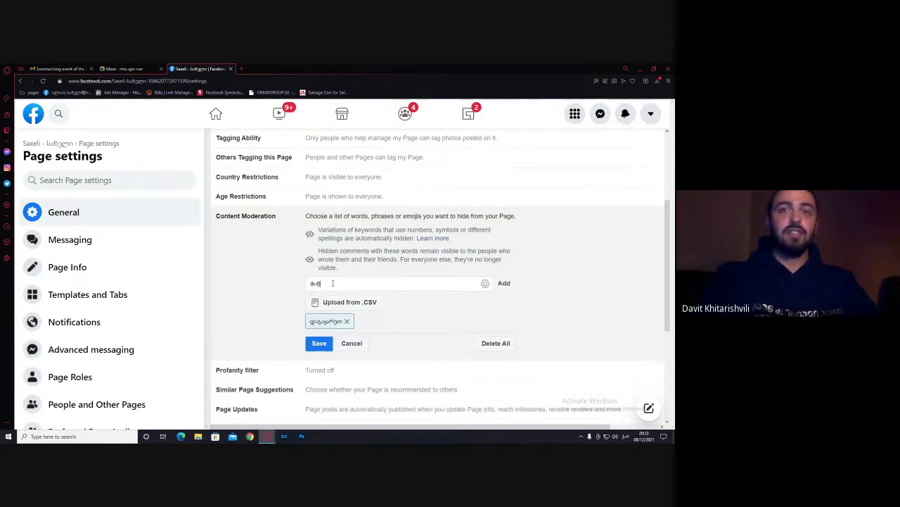
key("Return")
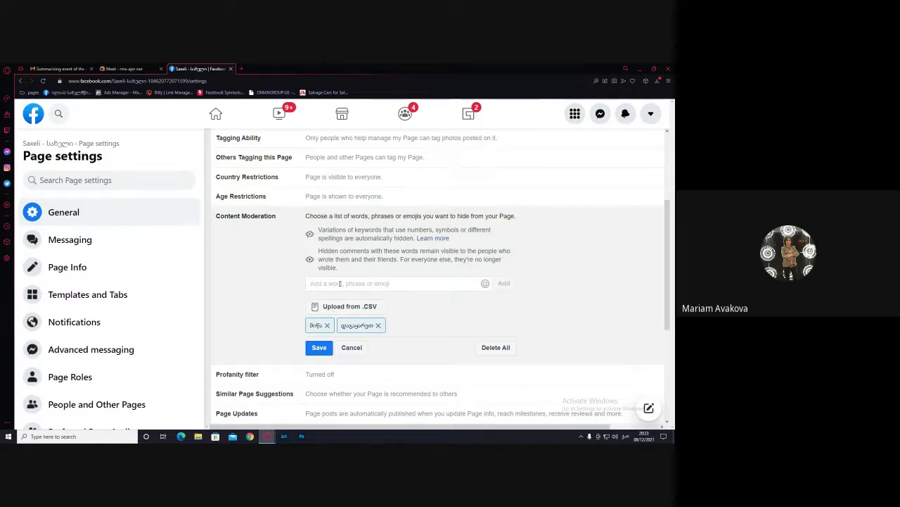
left_click(339, 283)
type("დაგაყარე მიწა")
key("Return")
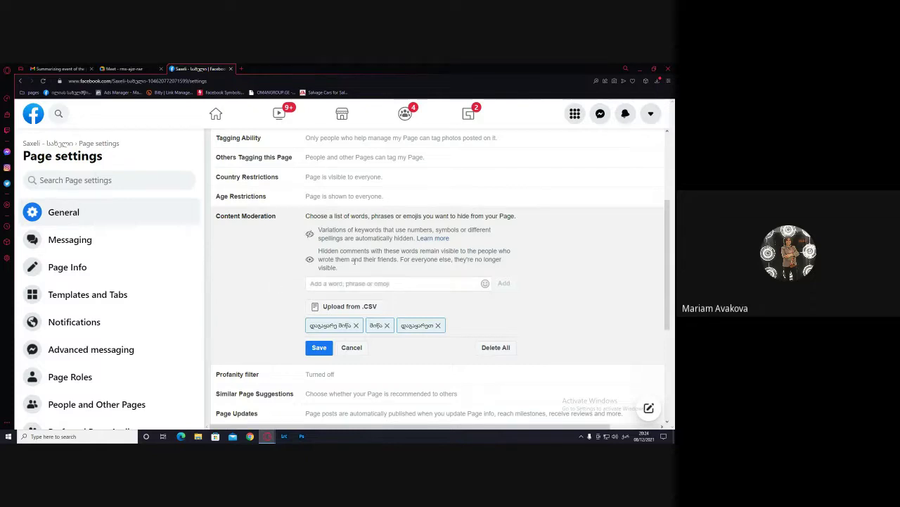
Open Similar Page Suggestions to view its option, discarding the unsaved list of hidden words
scroll(354, 262, "down", 2)
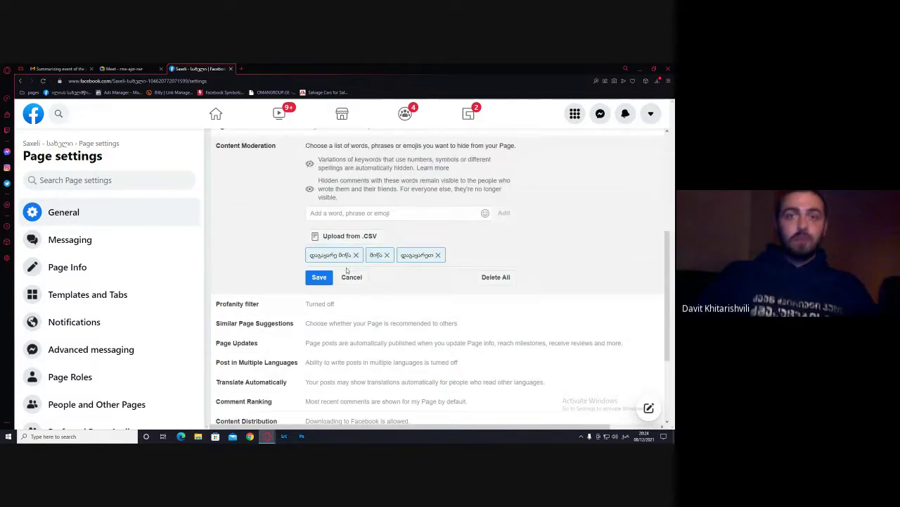
scroll(346, 268, "down", 2)
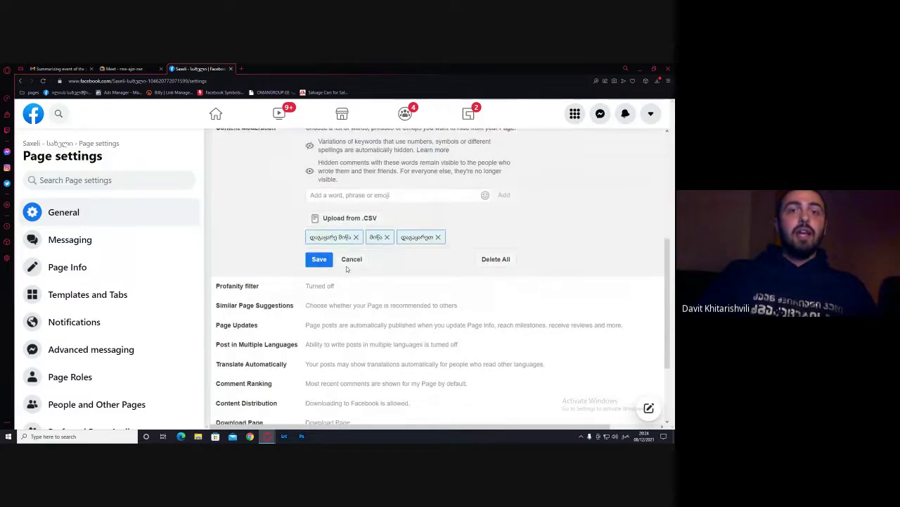
scroll(342, 253, "down", 2)
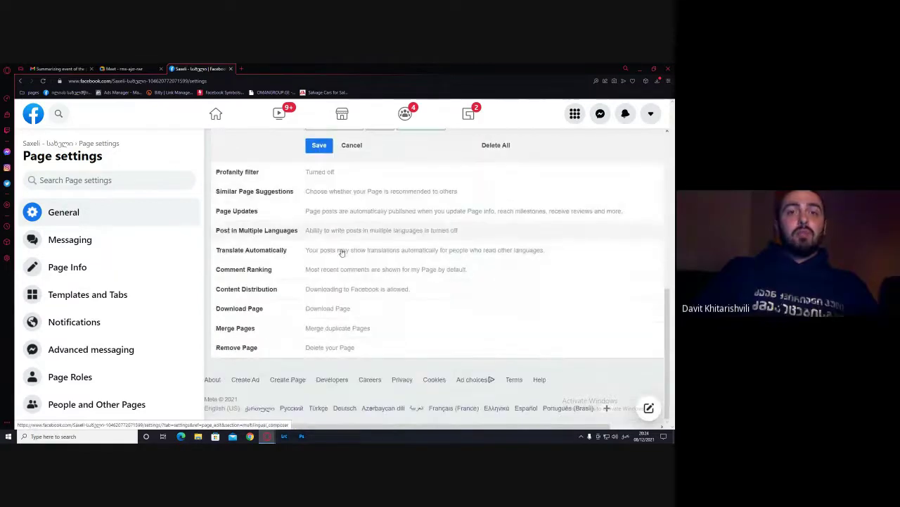
scroll(339, 265, "up", 3)
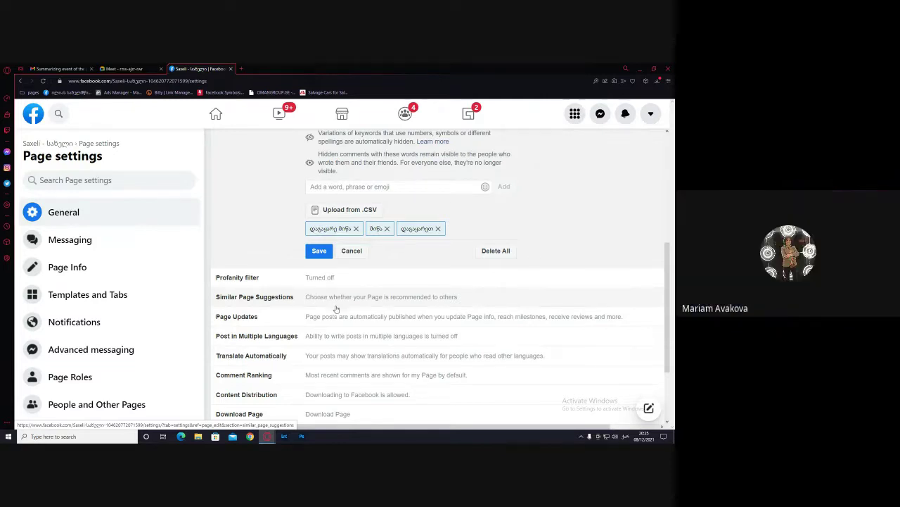
scroll(338, 302, "down", 1)
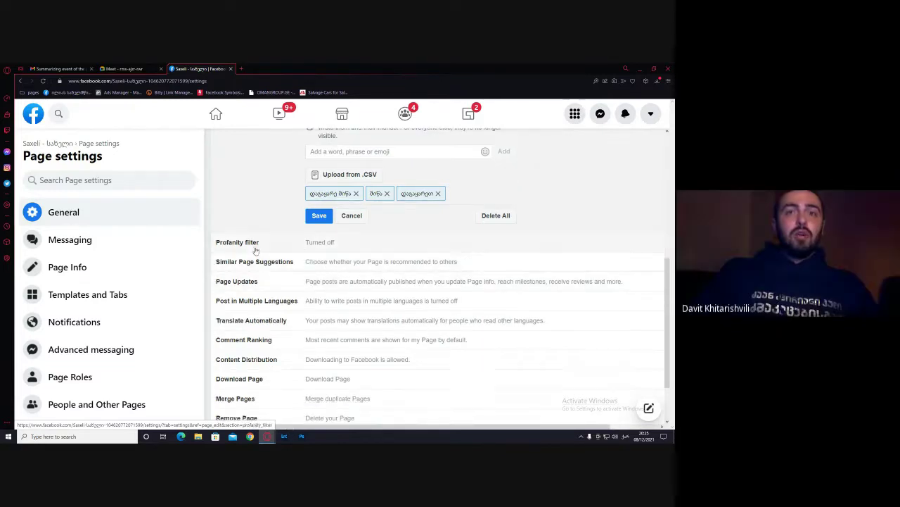
left_click(319, 263)
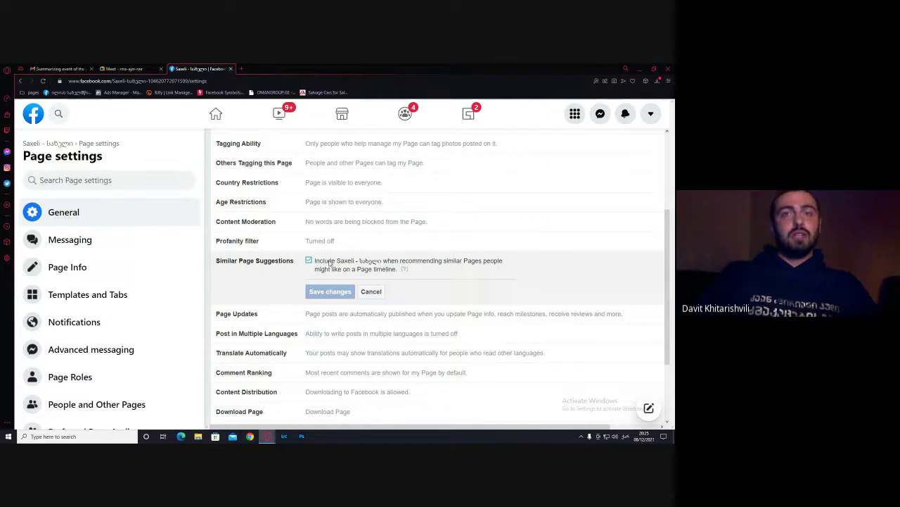
Open Post in Multiple Languages and examine its option for people who manage the Page
scroll(328, 246, "down", 2)
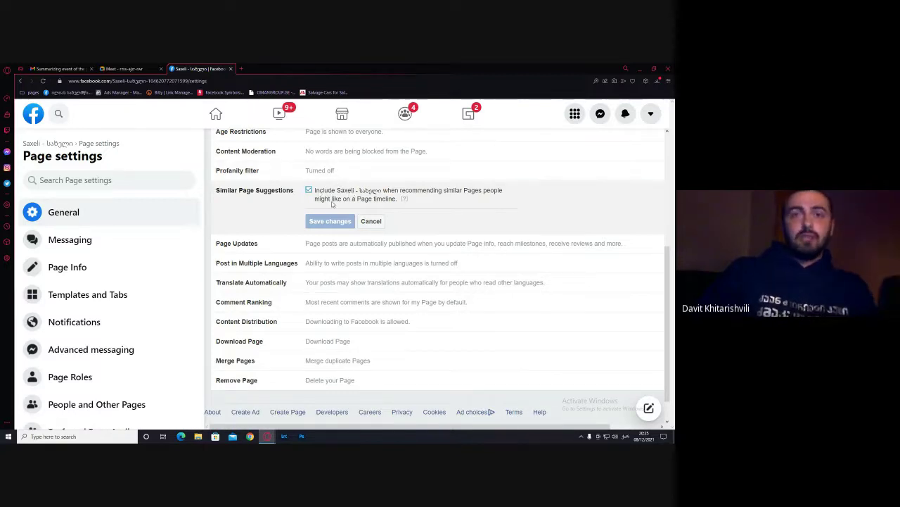
left_click(349, 263)
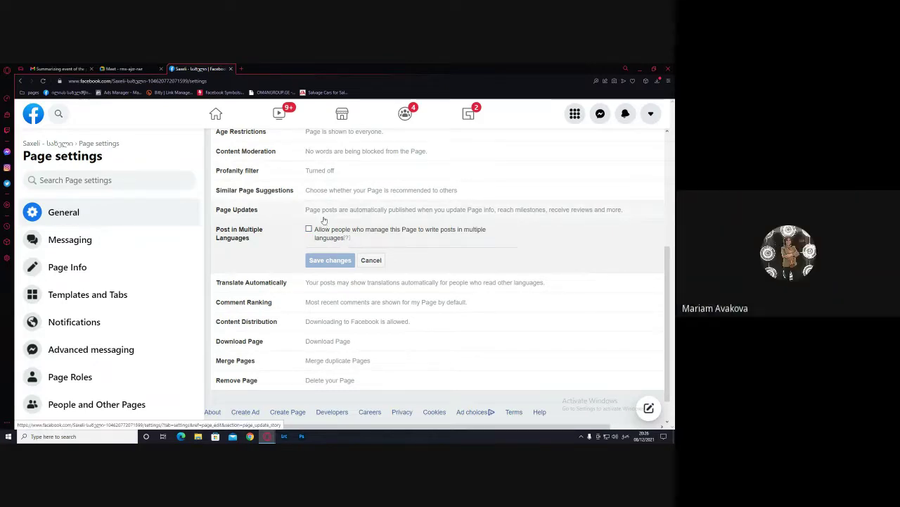
scroll(327, 235, "up", 2)
scroll(334, 261, "down", 3)
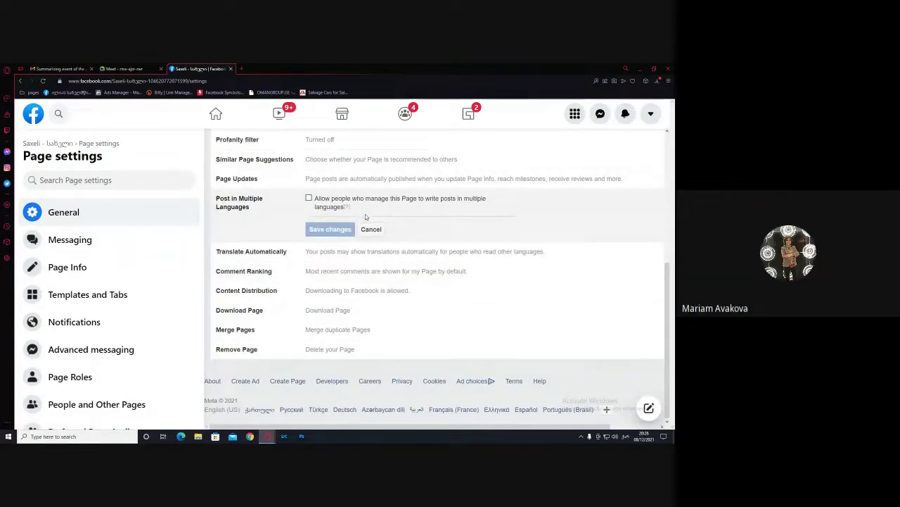
left_click(127, 218)
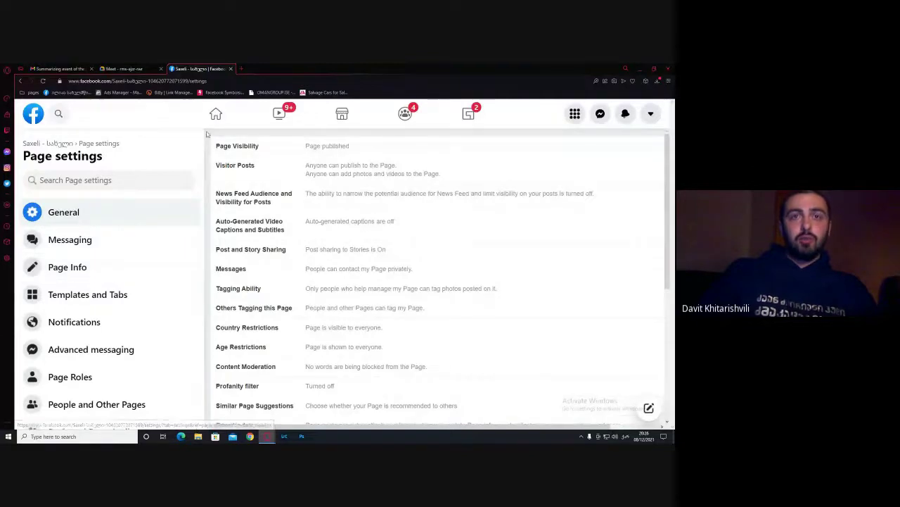
scroll(364, 257, "down", 4)
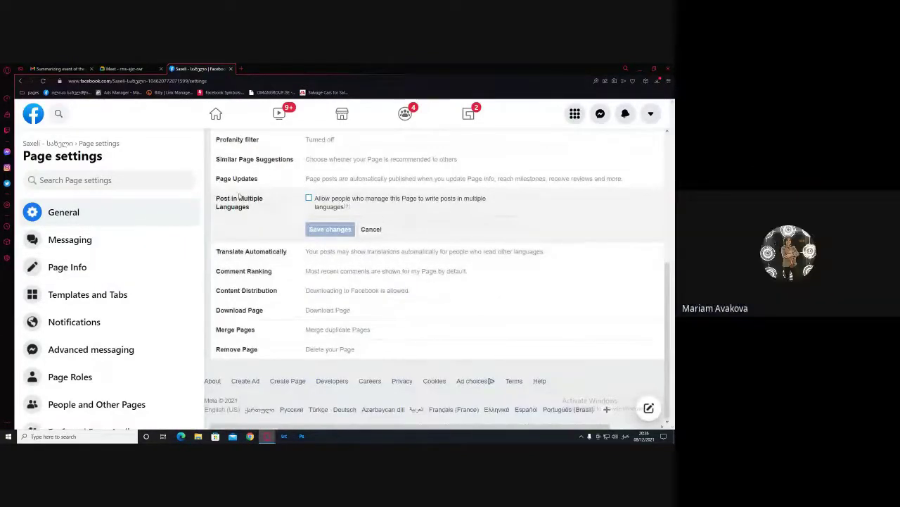
left_click_drag(216, 198, 350, 208)
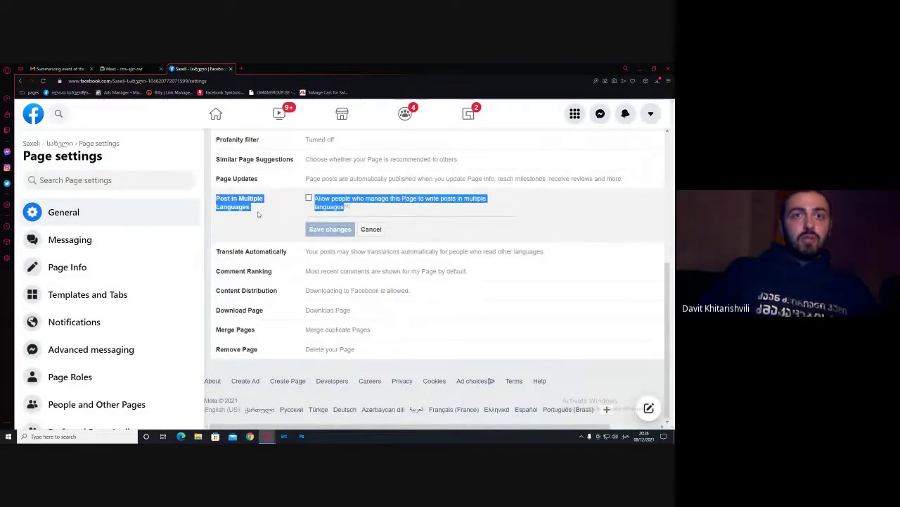
left_click(251, 207)
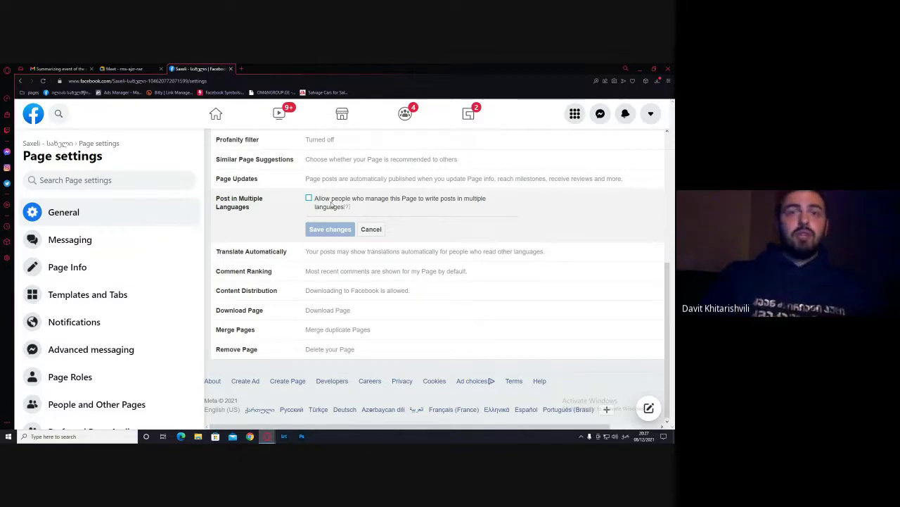
Open the Translate Automatically, Comment Ranking and Content Distribution settings to view their options
left_click(344, 255)
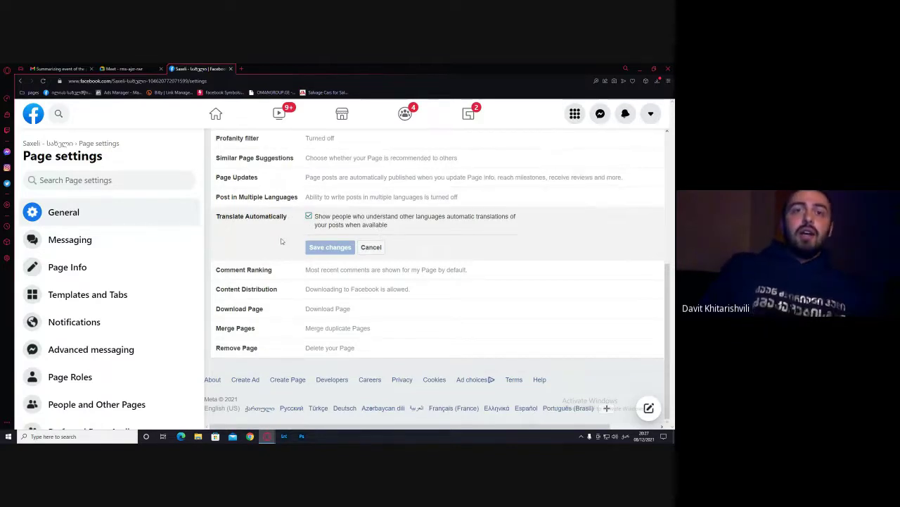
left_click(320, 272)
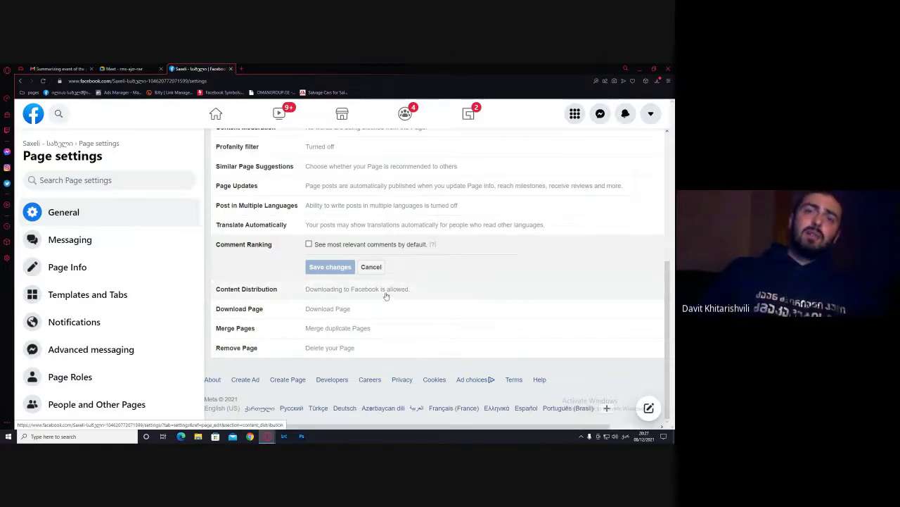
left_click(357, 291)
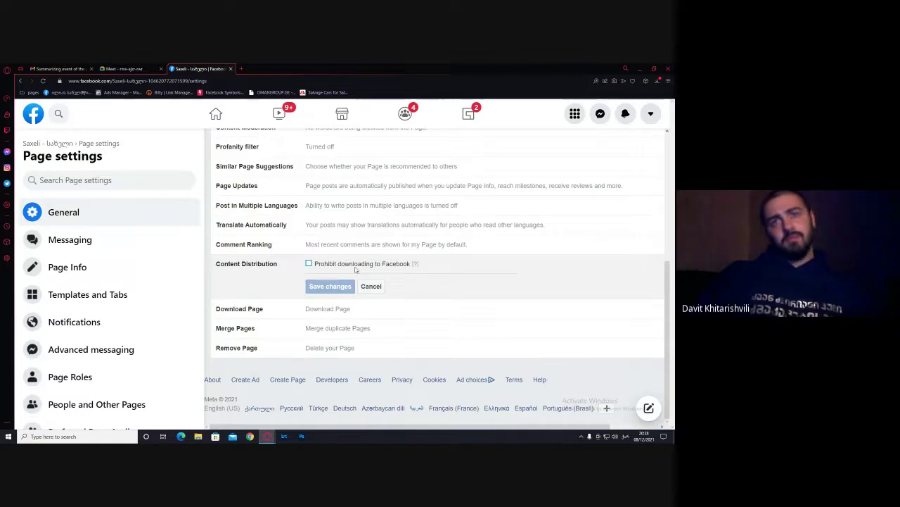
Try Prohibit downloading to Facebook and open Download Page, discarding the unsaved change
left_click(309, 264)
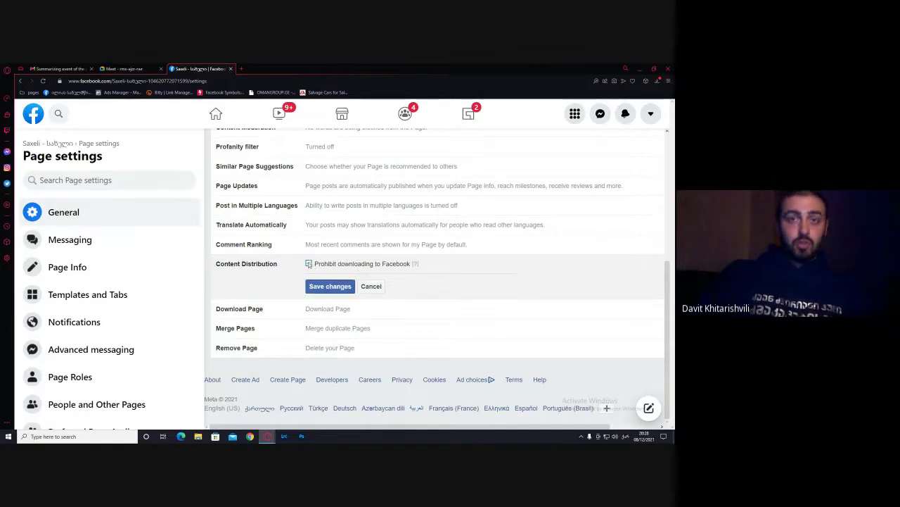
left_click(336, 314)
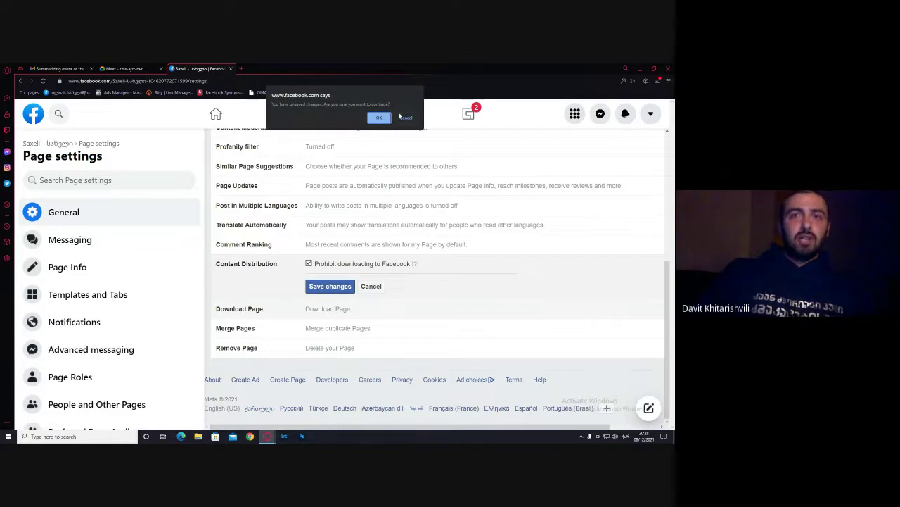
left_click(378, 117)
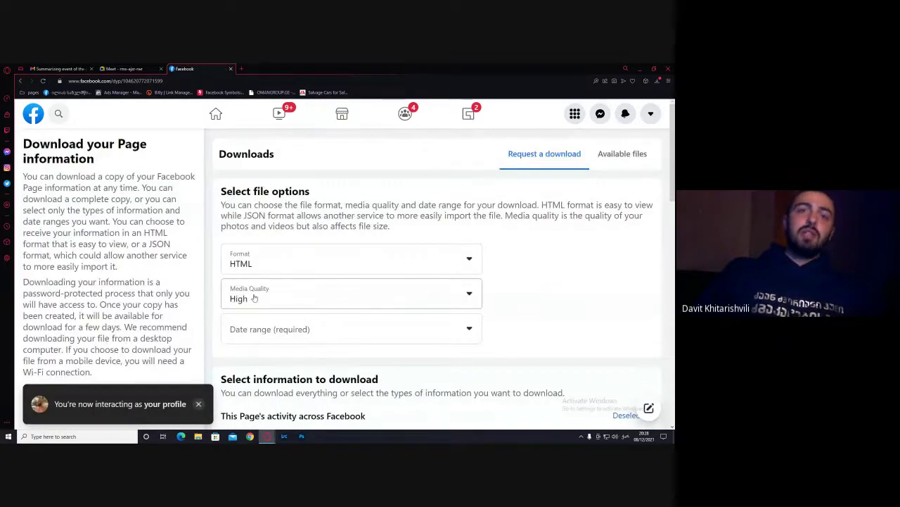
View the date range choices and examine the types of Page information offered for download
left_click(272, 336)
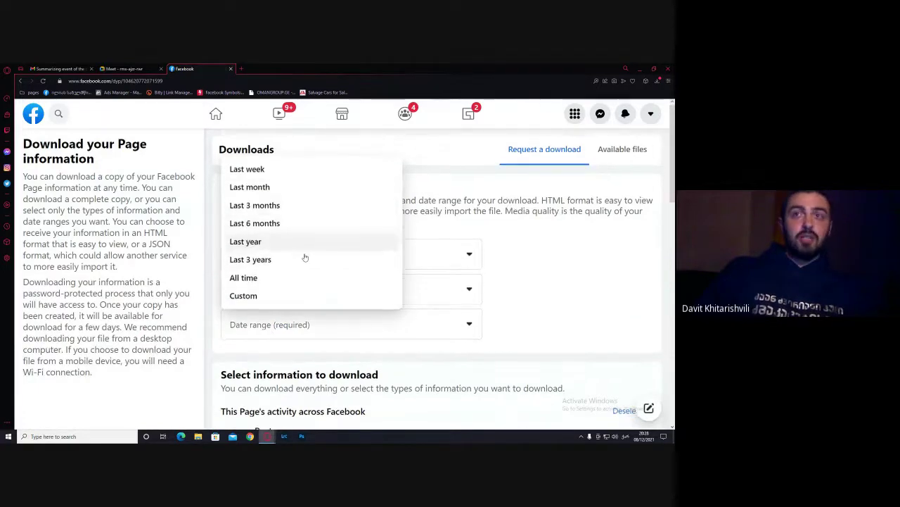
scroll(304, 258, "down", 4)
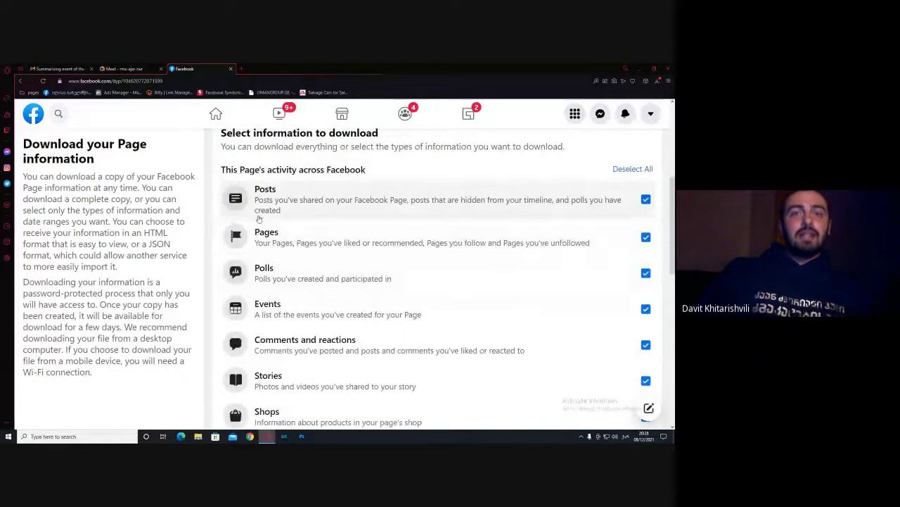
scroll(259, 219, "down", 8)
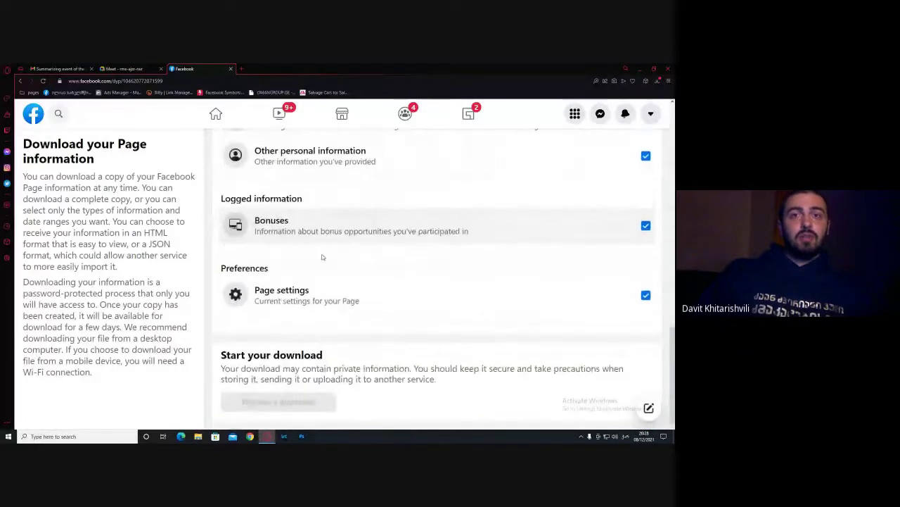
Close the date range choices and return from the Page download form to the General Page settings
scroll(308, 314, "up", 8)
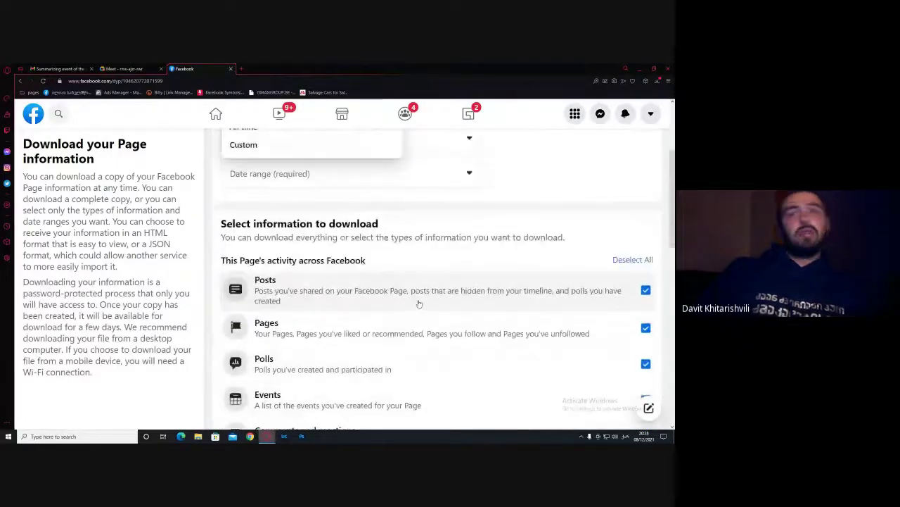
scroll(418, 304, "up", 3)
left_click(440, 163)
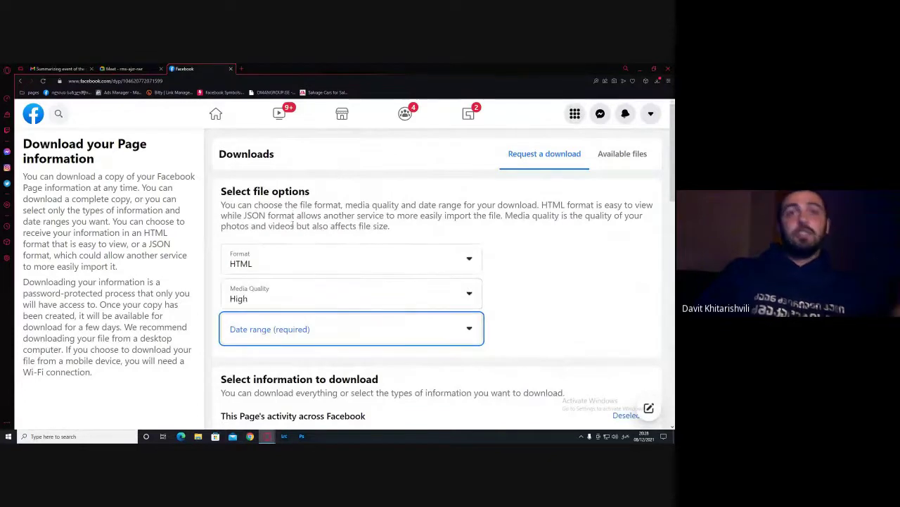
left_click(20, 81)
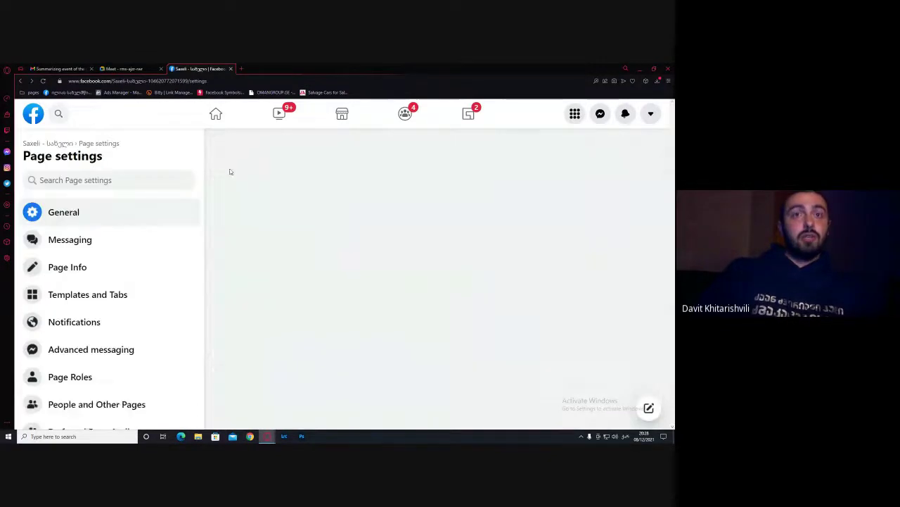
Open the Merge Pages and Remove Page settings to view their options
scroll(354, 212, "down", 5)
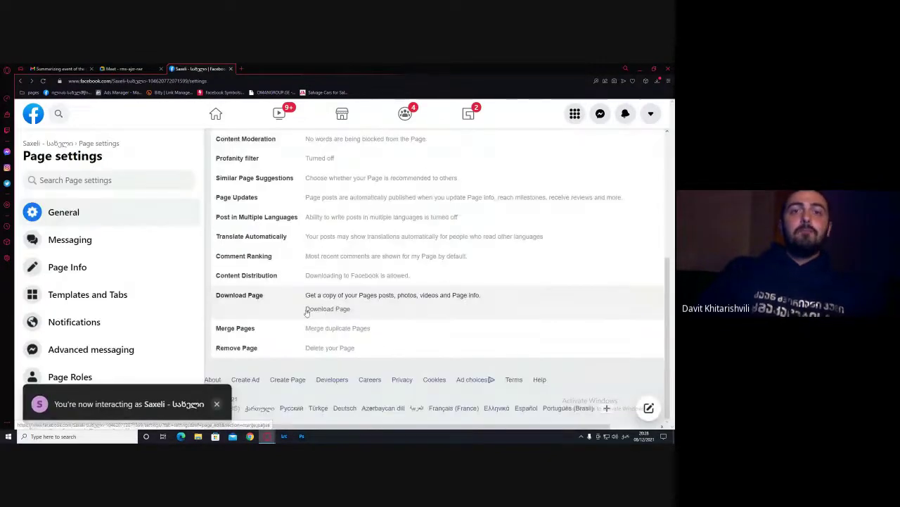
left_click(395, 331)
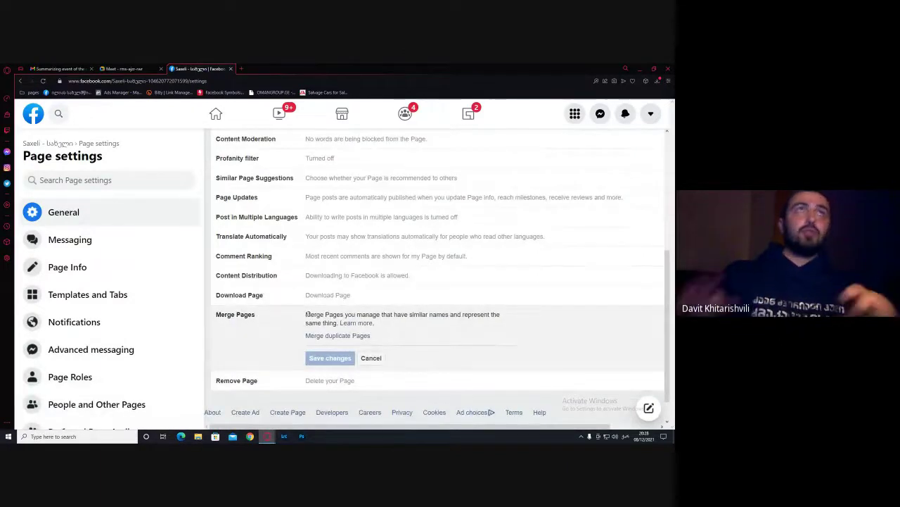
left_click(367, 382)
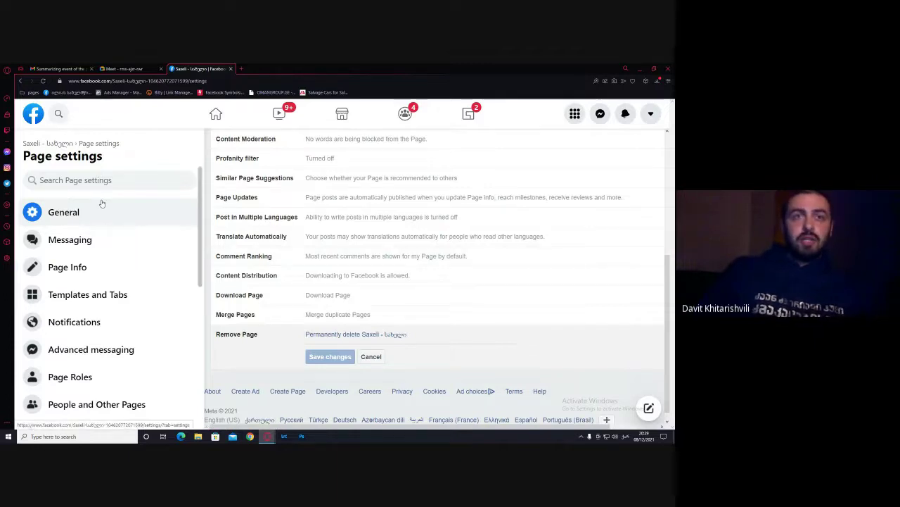
Open the Messaging settings, reduce the page zoom and look through the available sections
left_click(79, 242)
scroll(352, 218, "down", 2)
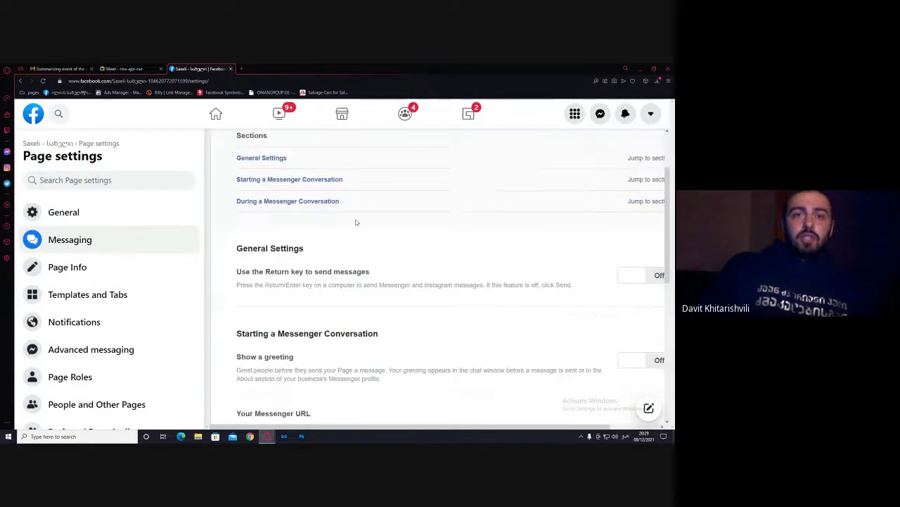
scroll(351, 224, "down", 1)
key("ctrl+minus")
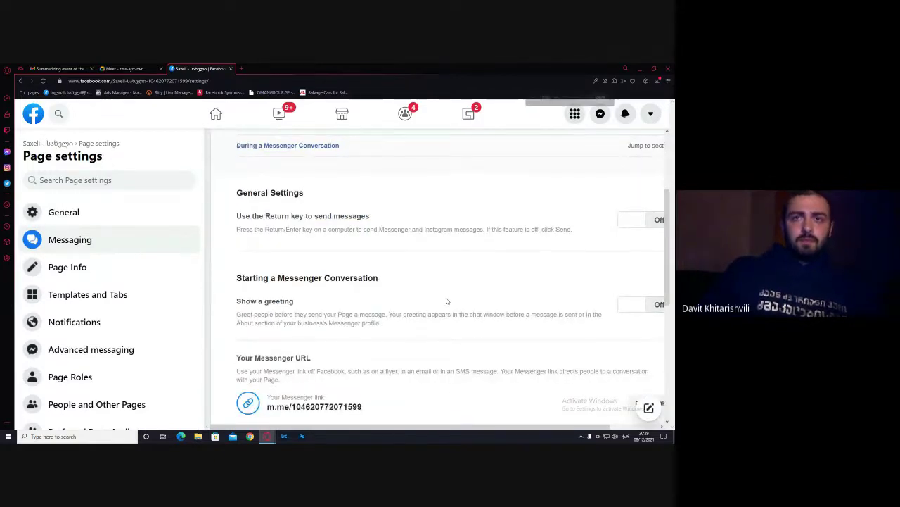
scroll(359, 227, "down", 4)
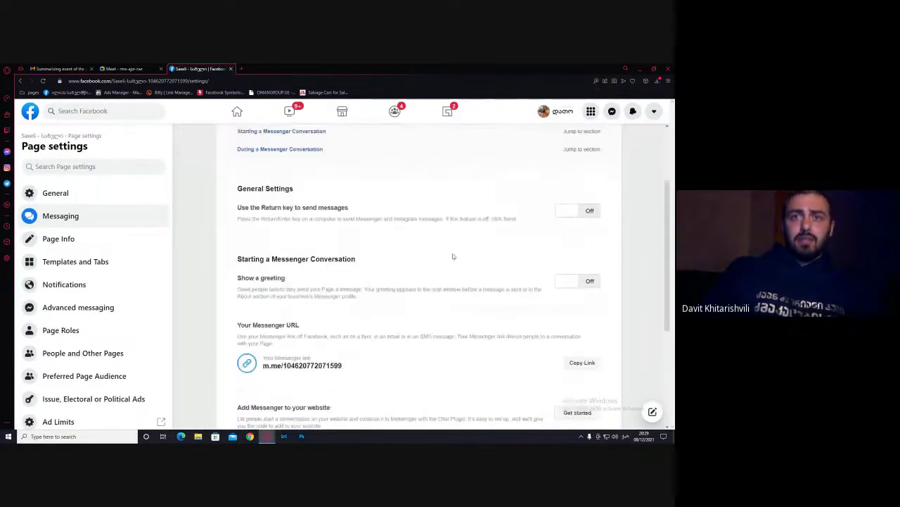
scroll(368, 253, "up", 3)
scroll(238, 242, "up", 1)
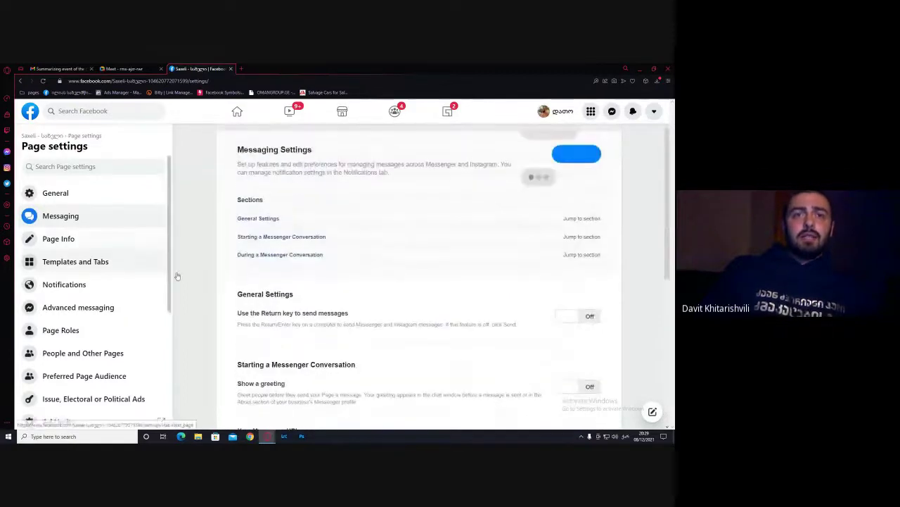
Examine the Use the Return key to send messages option in the messaging General Settings
left_click_drag(245, 314, 322, 316)
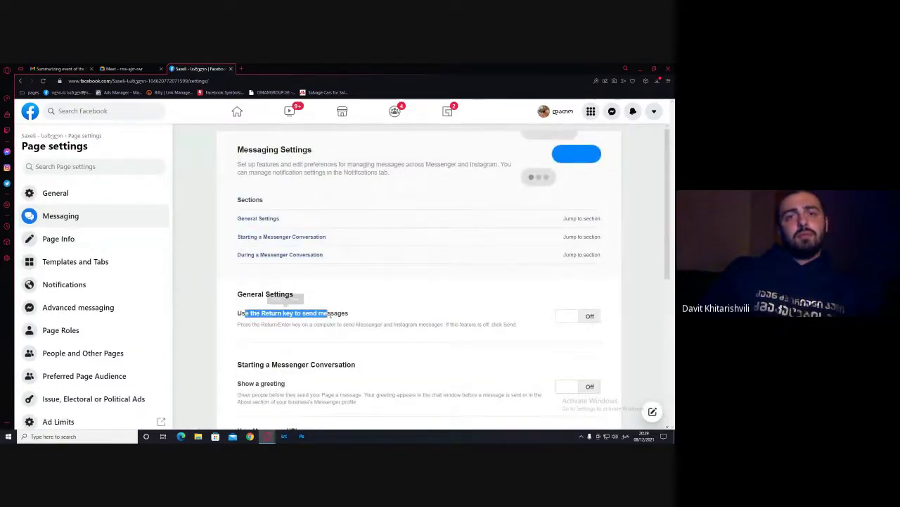
left_click(324, 317)
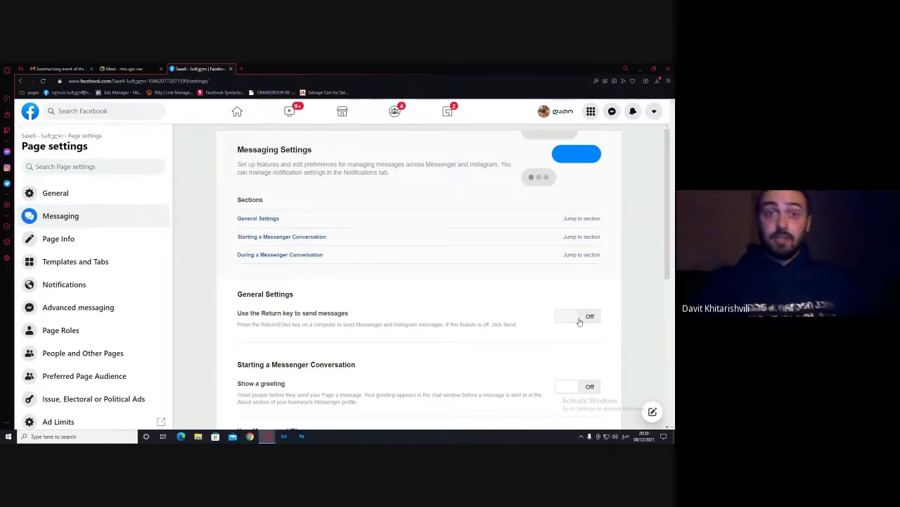
left_click_drag(244, 311, 347, 314)
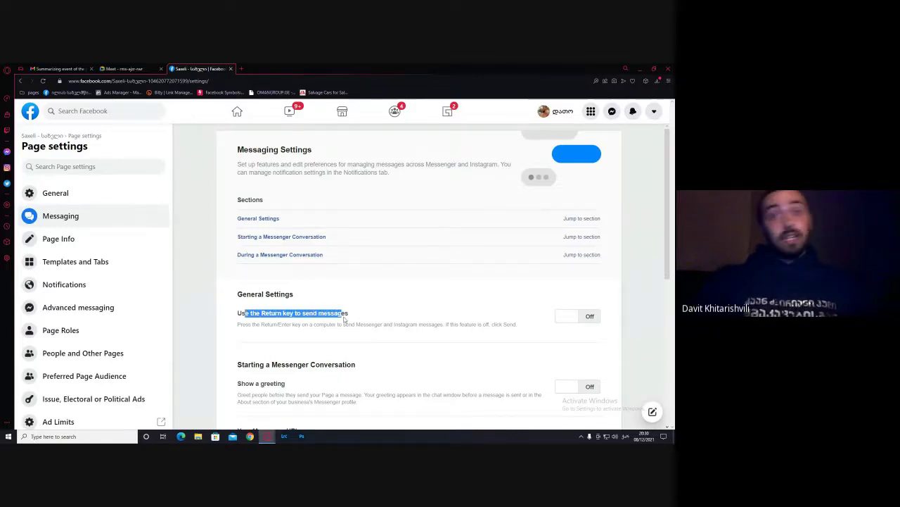
left_click(370, 320)
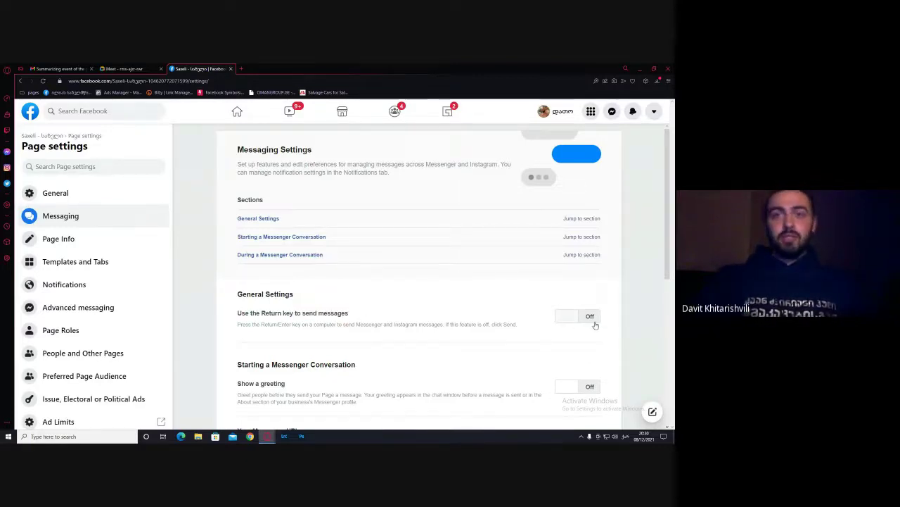
Turn on Show a greeting under Starting a Messenger Conversation and read its description
scroll(294, 301, "down", 1)
scroll(286, 265, "down", 1)
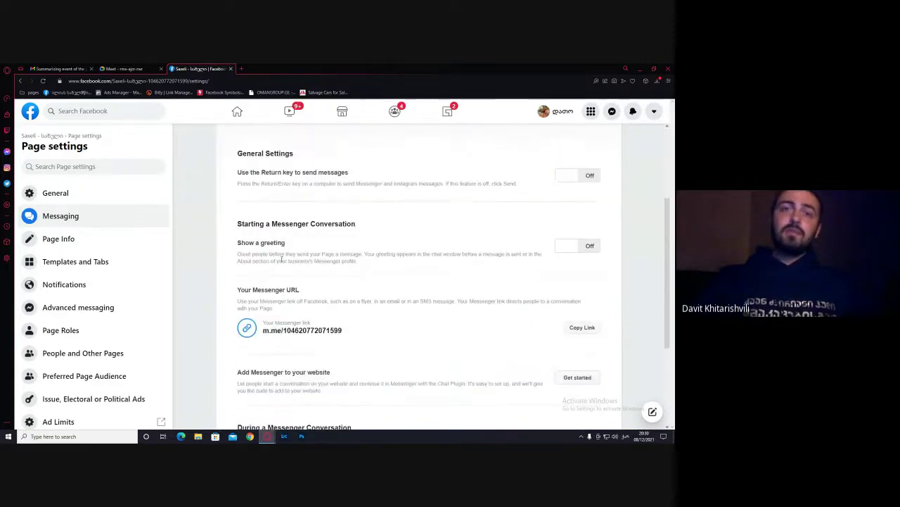
left_click(571, 246)
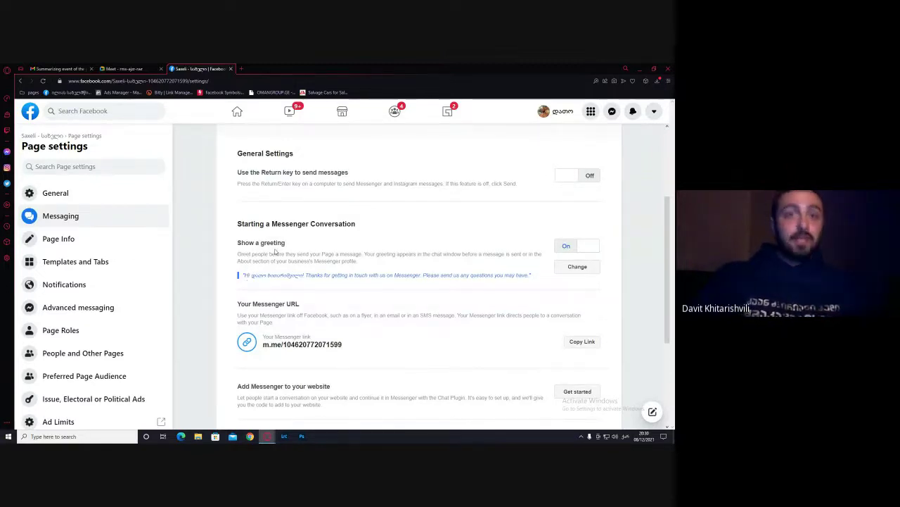
double_click(241, 255)
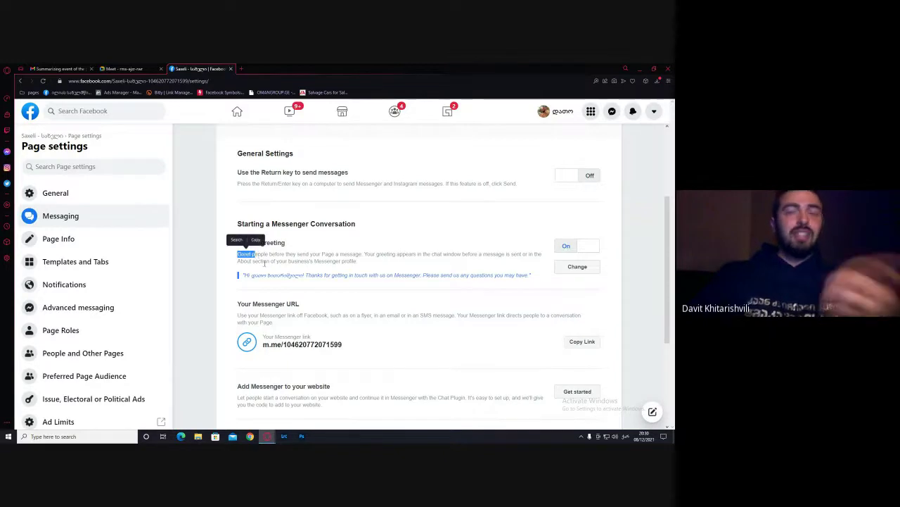
Replace the default Messenger greeting text with "გამარჯობა" followed by the recipient's first name placeholder
left_click(564, 271)
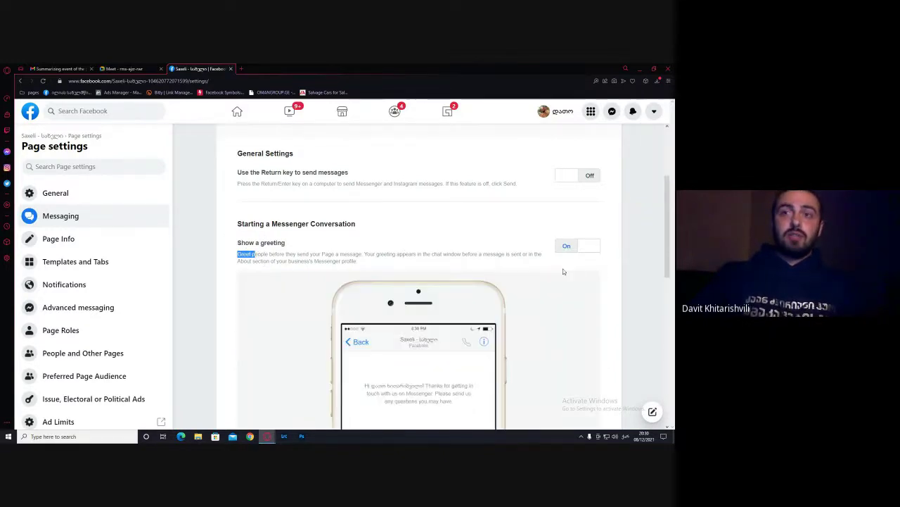
scroll(325, 273, "down", 4)
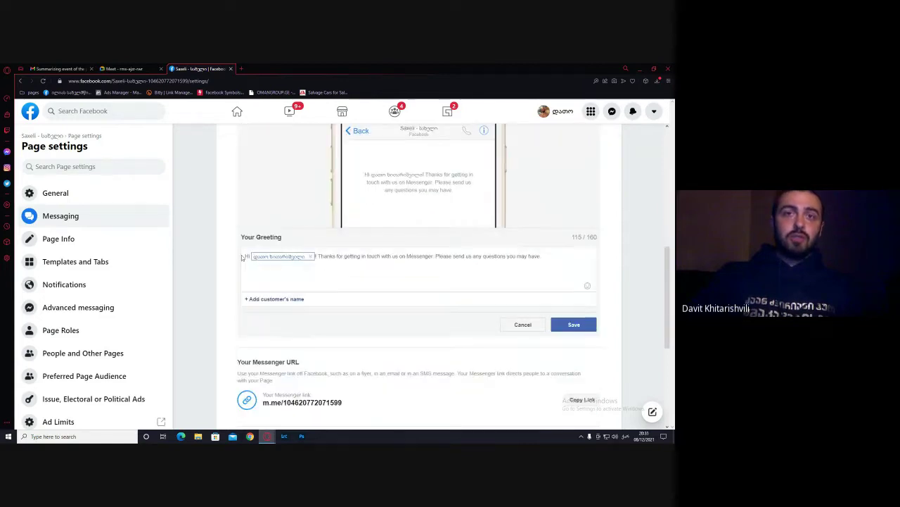
left_click_drag(546, 257, 229, 264)
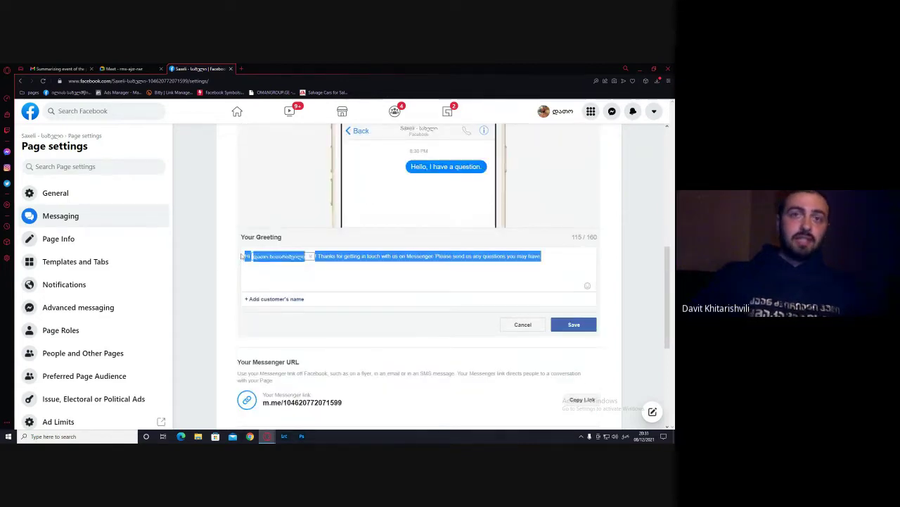
key("BackSpace")
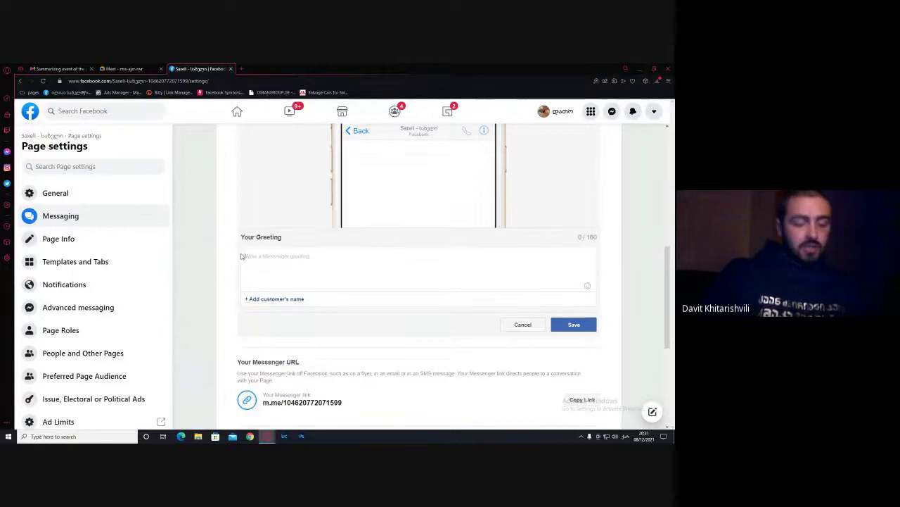
type("გამარჯობა")
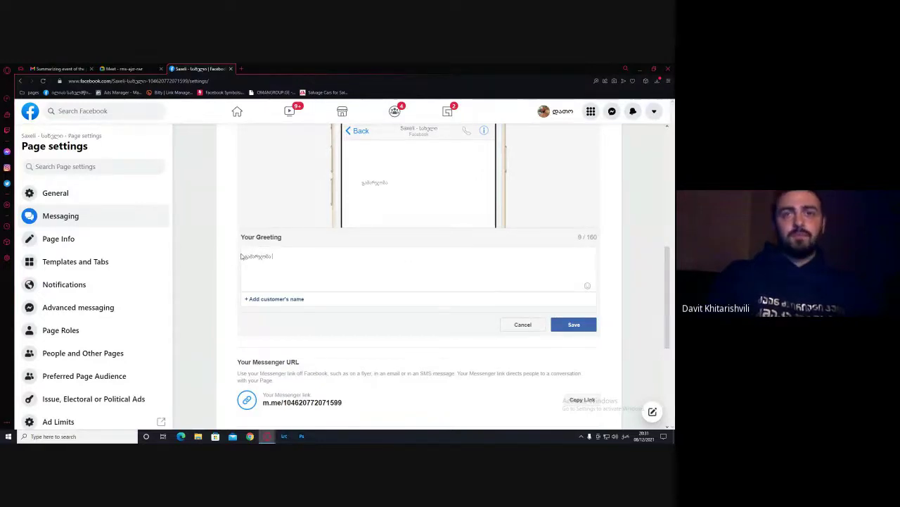
left_click(275, 298)
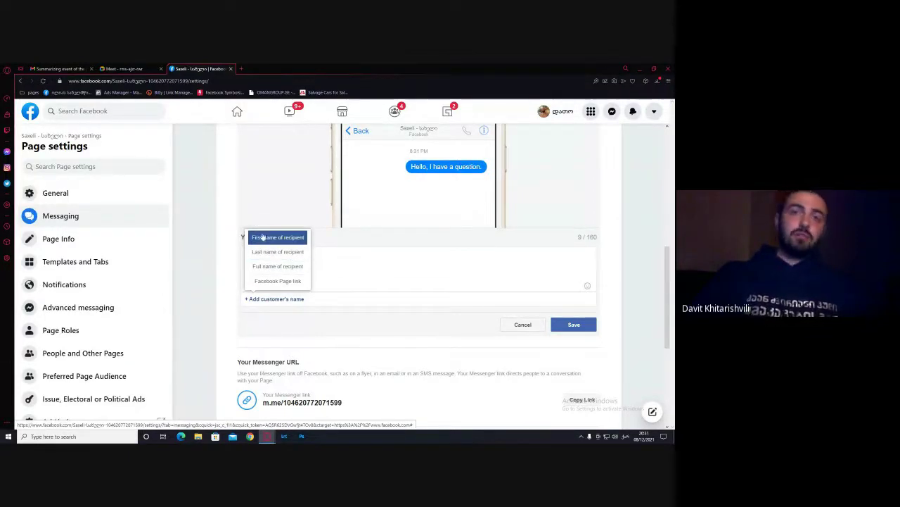
left_click(271, 238)
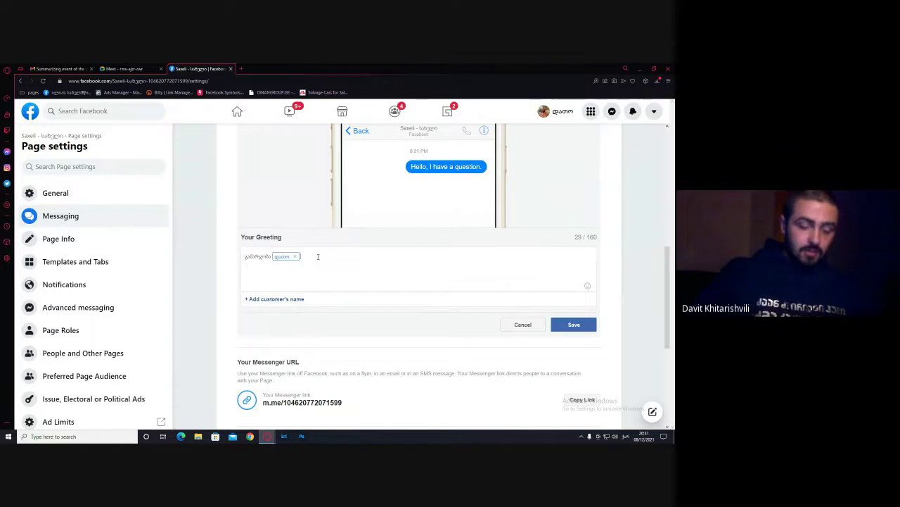
Complete the greeting after the name placeholder with ", მადლობა დაკავშირებისთვის", check the other placeholder choices and save it
type("!")
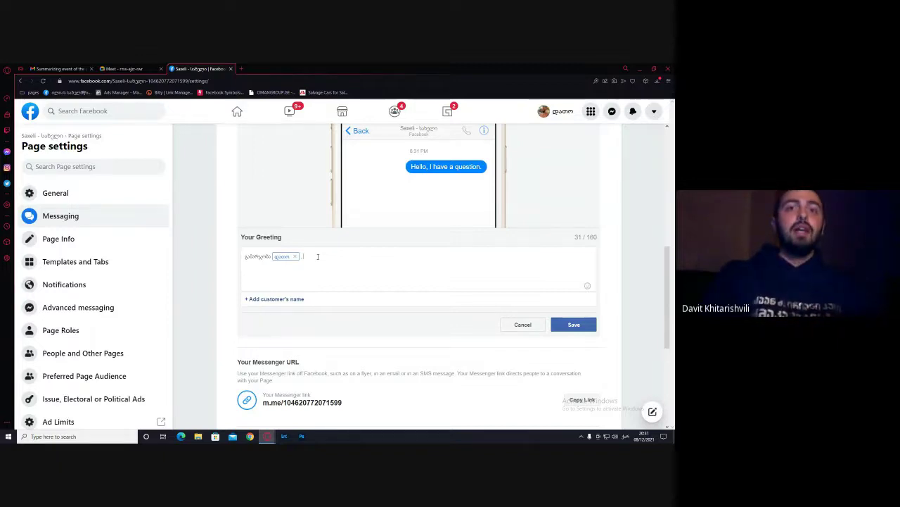
type("მადლობა რომ და")
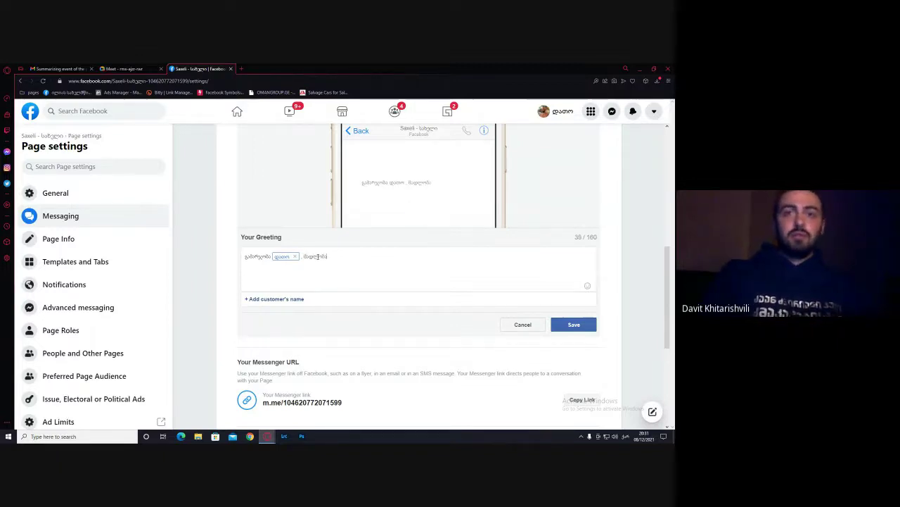
key("BackSpace")
key("BackSpace")
key("BackSpace")
key("BackSpace")
key("BackSpace")
key("BackSpace")
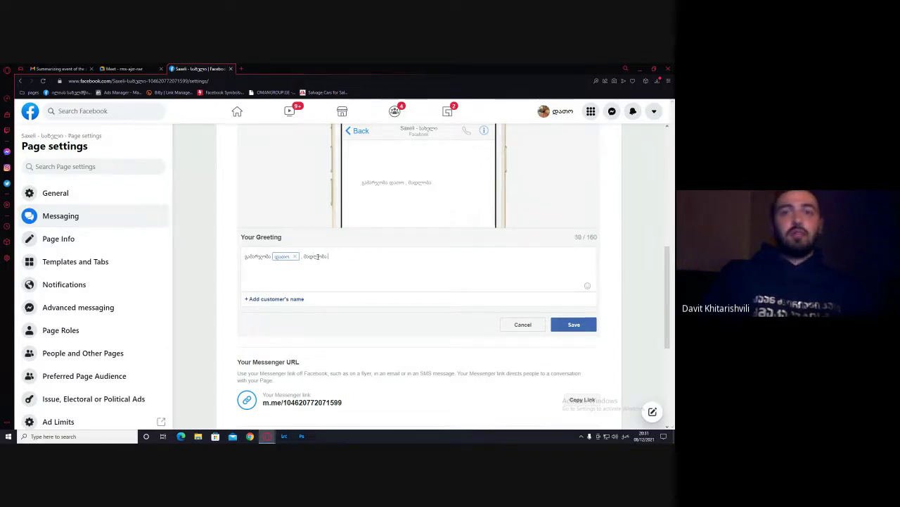
type("დაკავშირების")
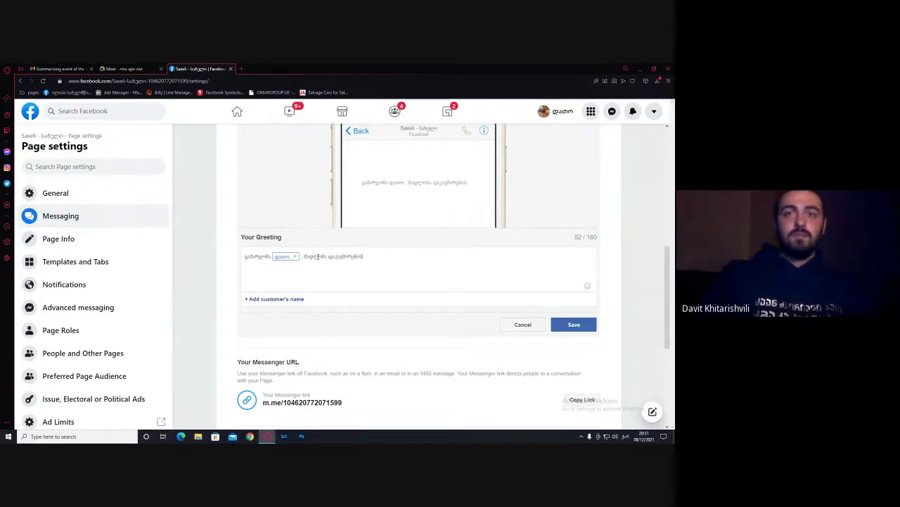
type("თვის")
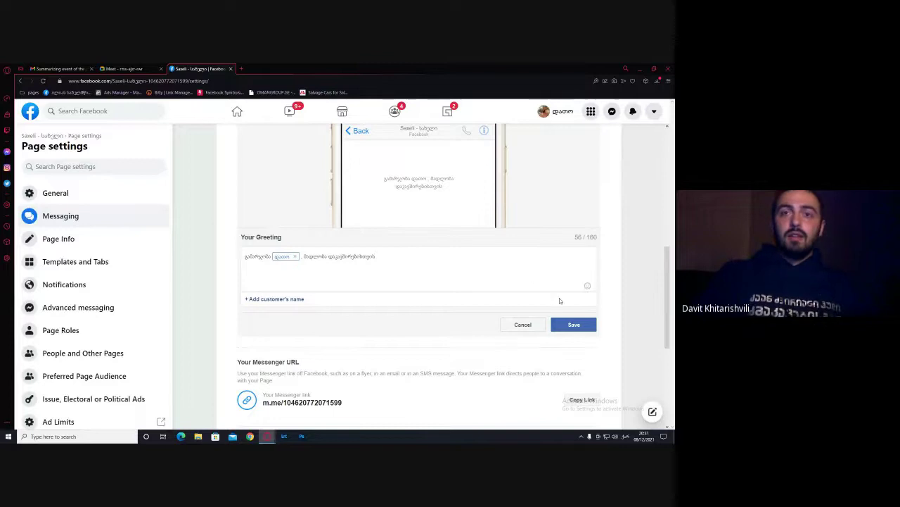
left_click(281, 299)
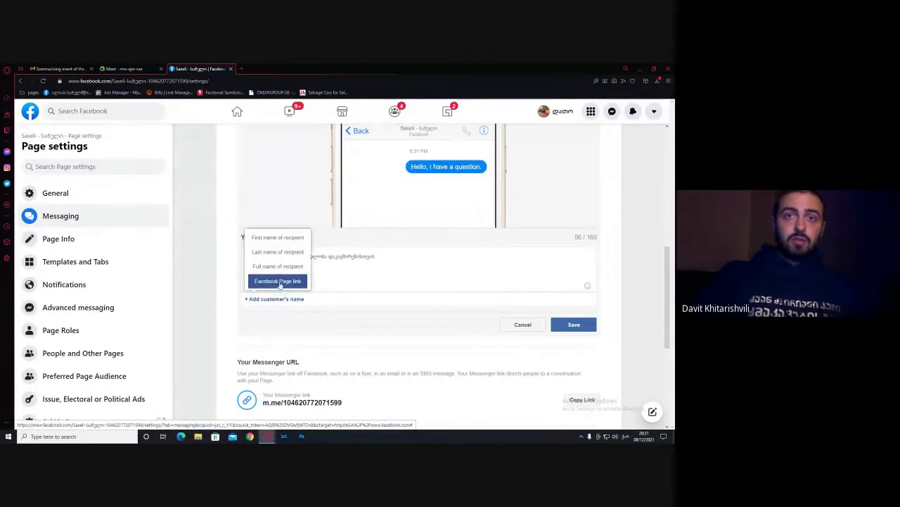
left_click(545, 271)
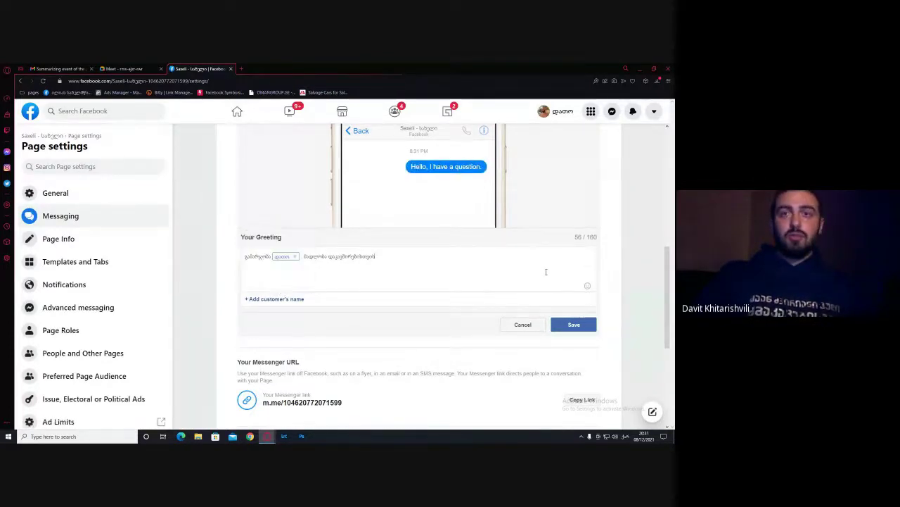
Examine the saved greeting, the Page's Messenger link and the remaining website and conversation settings
scroll(361, 281, "down", 5)
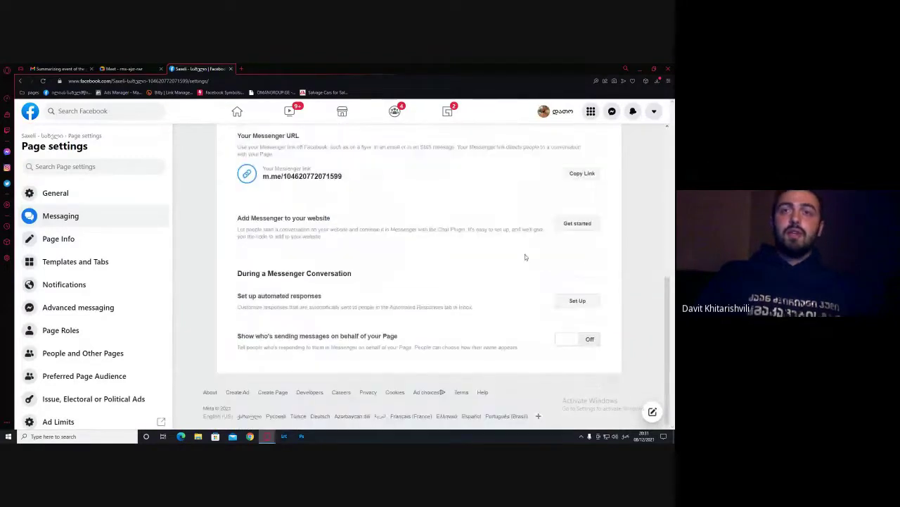
scroll(418, 263, "up", 3)
scroll(412, 284, "down", 1)
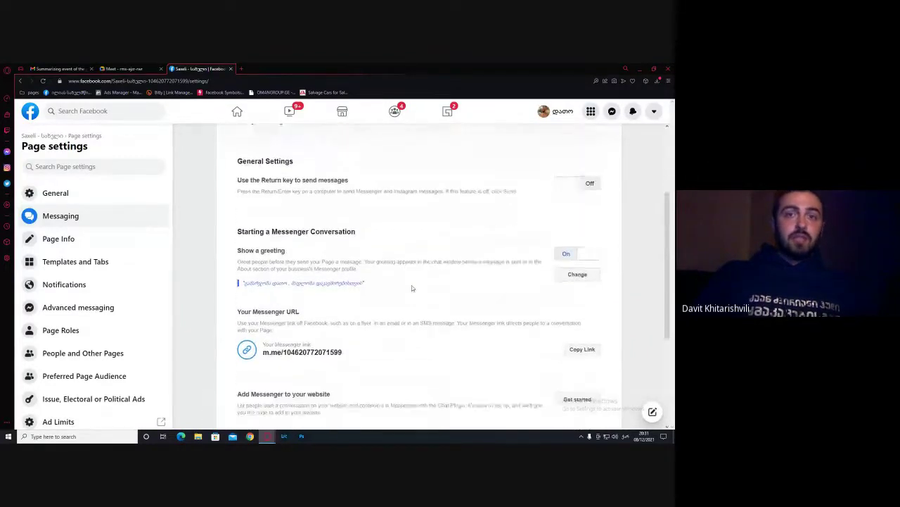
left_click_drag(264, 282, 339, 282)
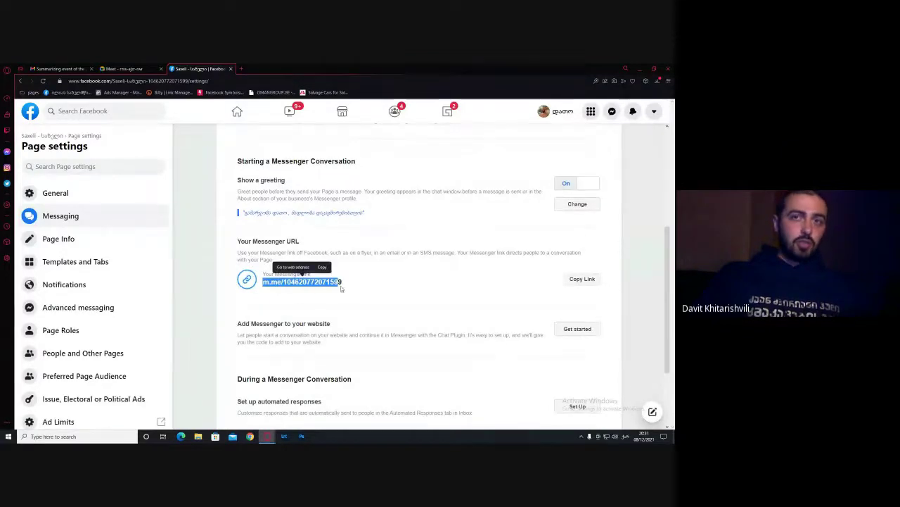
left_click(313, 291)
scroll(296, 284, "down", 1)
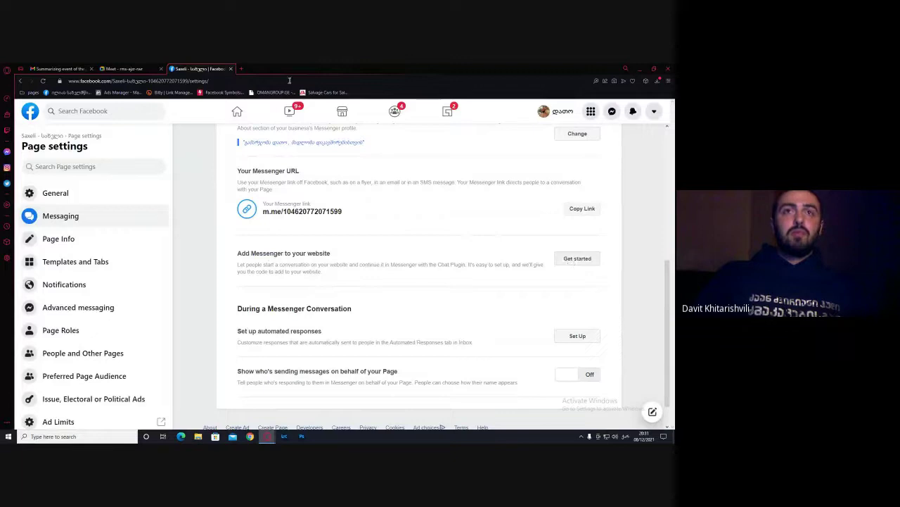
Open the website nairnairi.ge in a new browser tab
left_click(242, 69)
type("na")
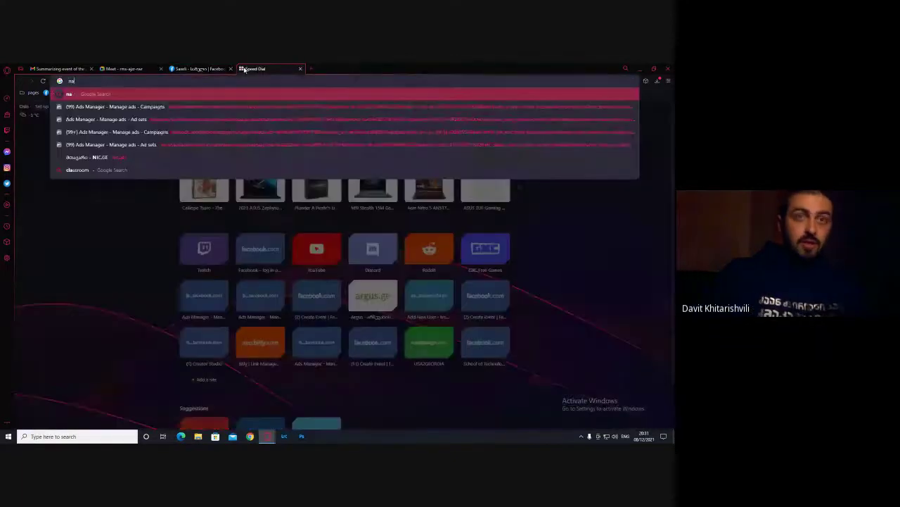
type("rmairi")
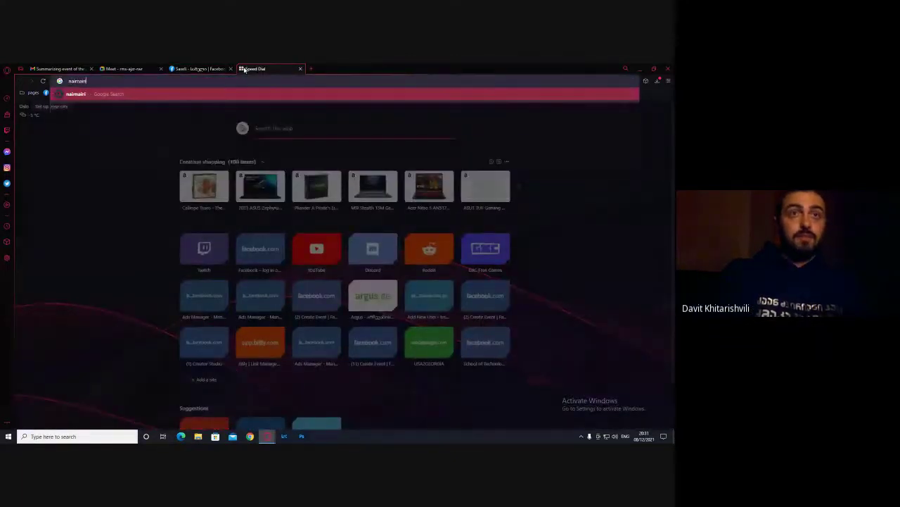
type(".ge")
key("Return")
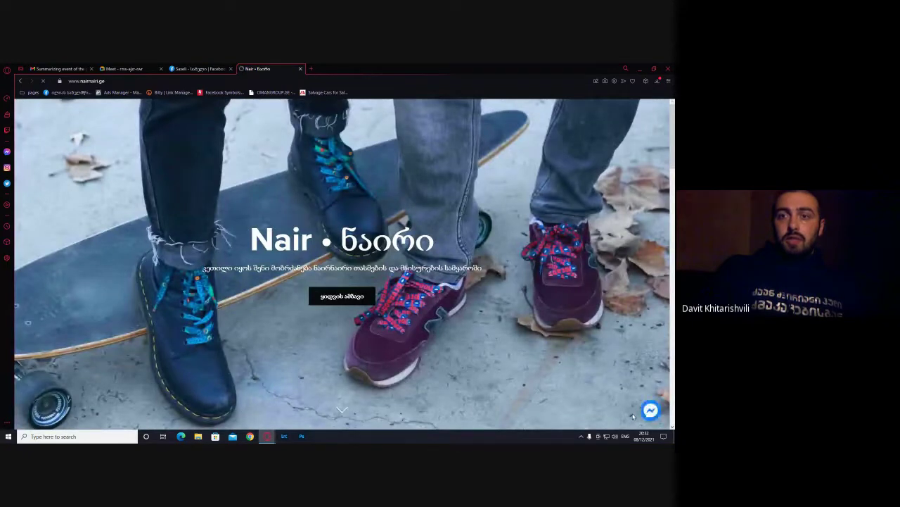
Open the website's Messenger chat widget to examine its login and guest conversation options, closing the separate Messenger login page
left_click(652, 411)
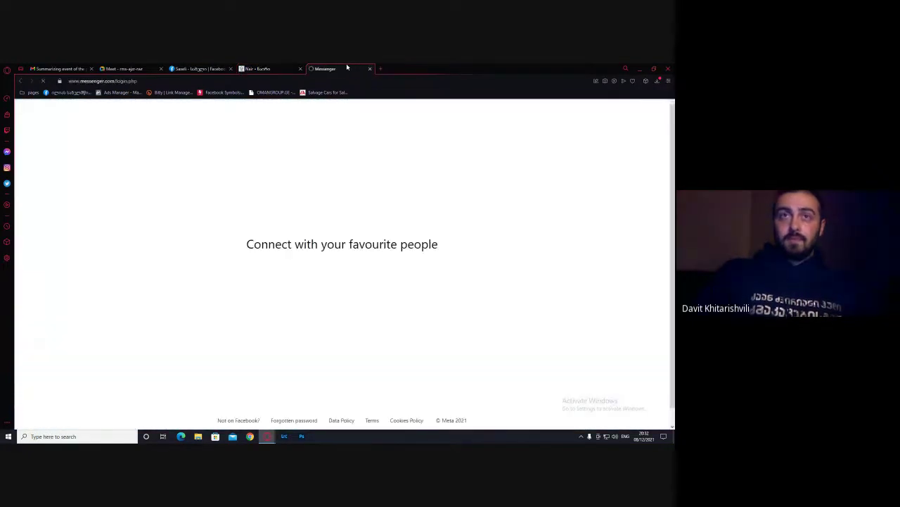
key("ctrl+w")
scroll(645, 411, "down", 10)
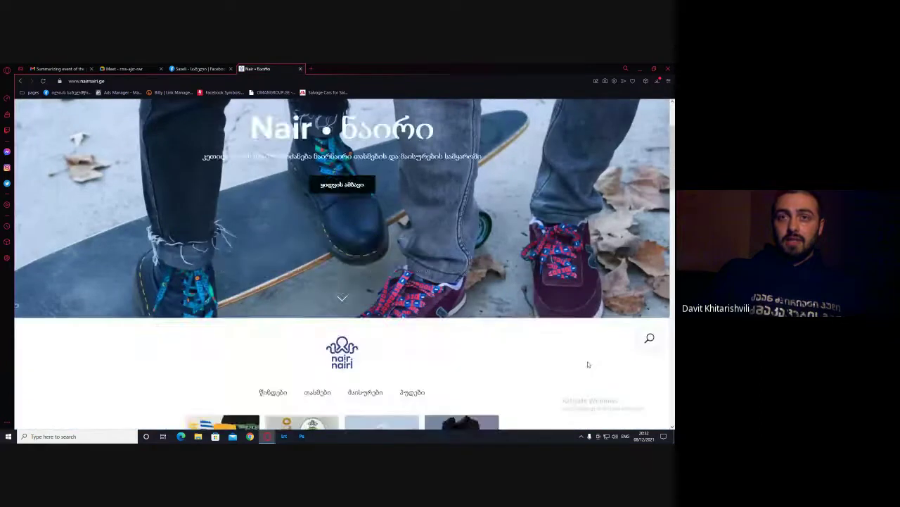
scroll(641, 403, "up", 6)
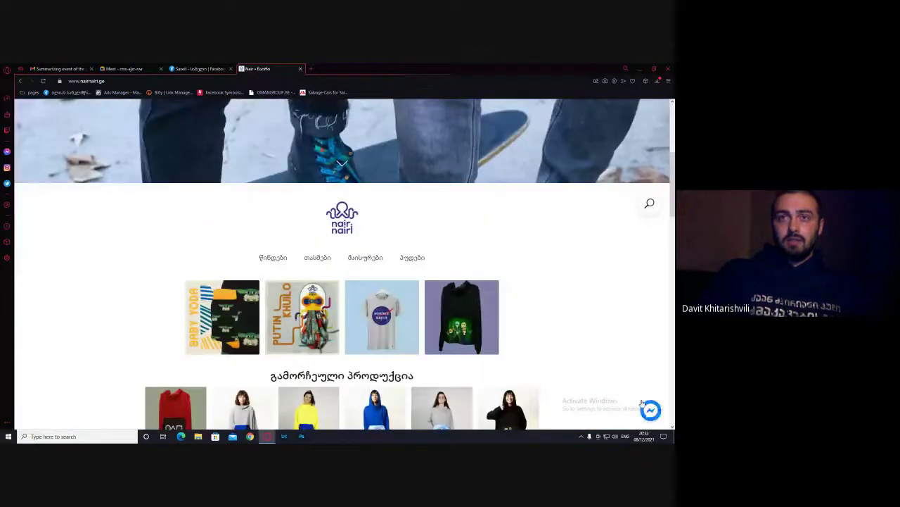
scroll(647, 411, "down", 1)
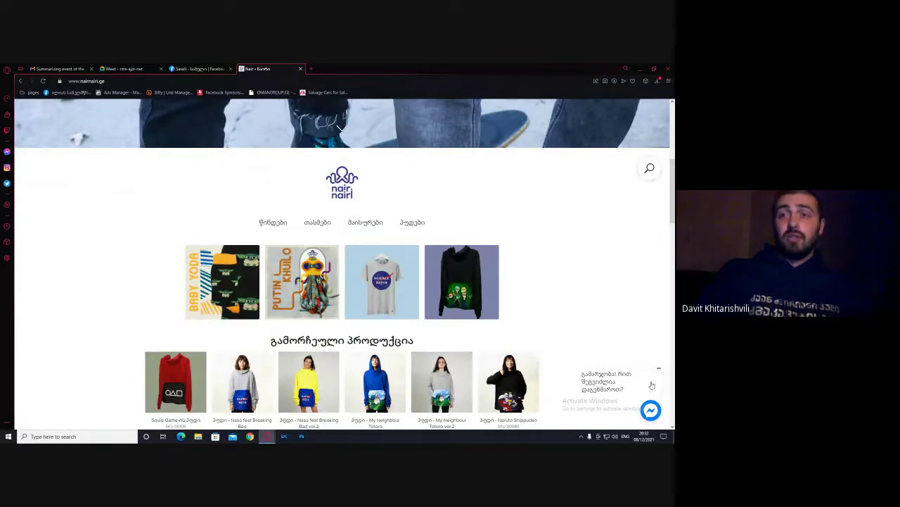
left_click(645, 392)
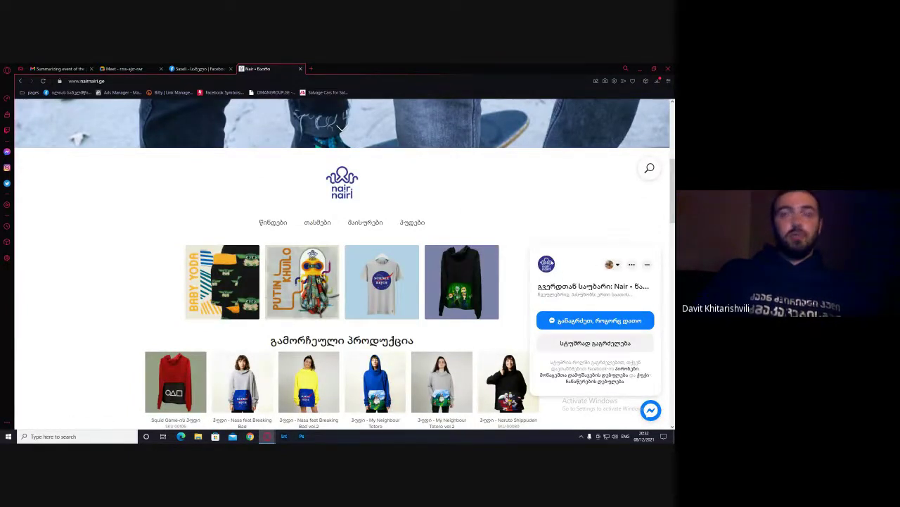
Return to the Page's Messaging settings, start Add Messenger to your website and review the Chat Plugin setup options
left_click(199, 69)
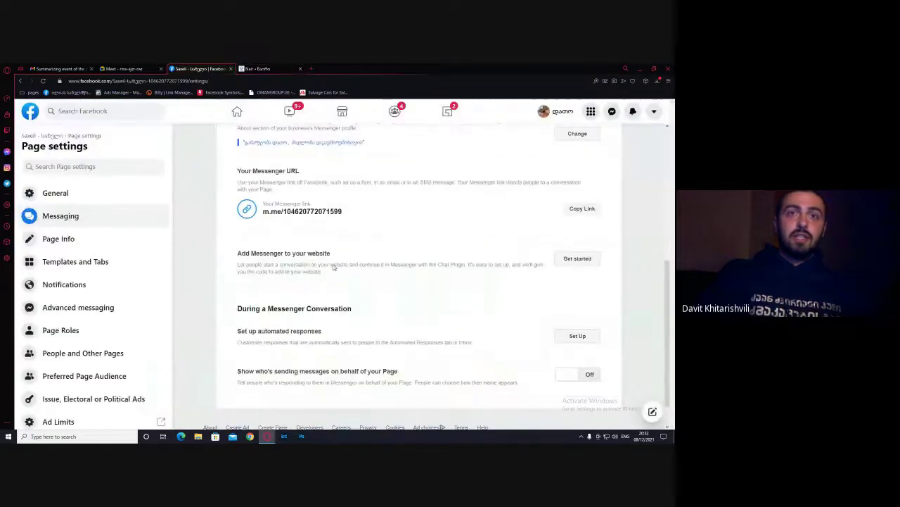
left_click_drag(251, 257, 331, 254)
left_click(414, 263)
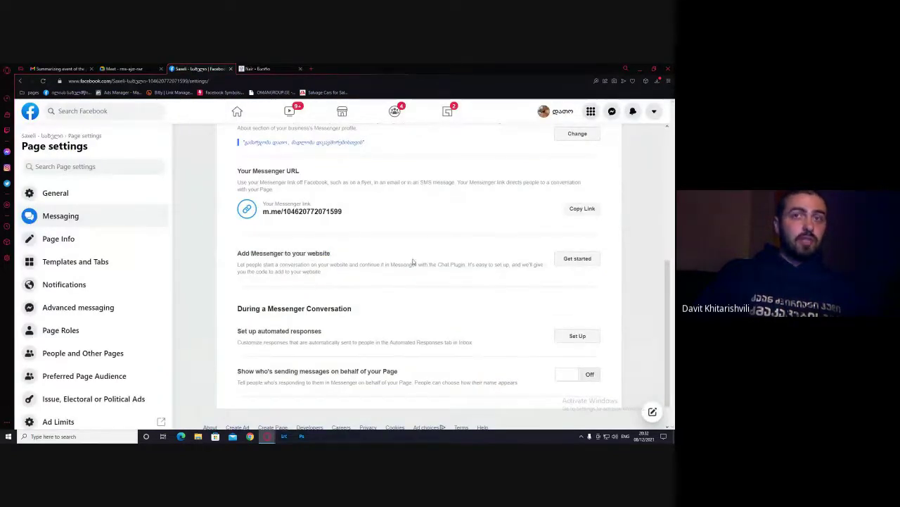
left_click(575, 259)
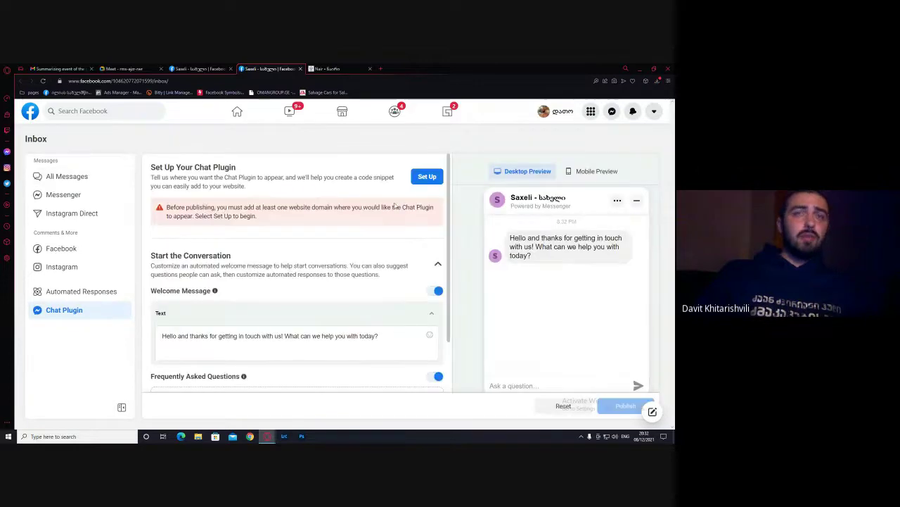
scroll(309, 267, "down", 1)
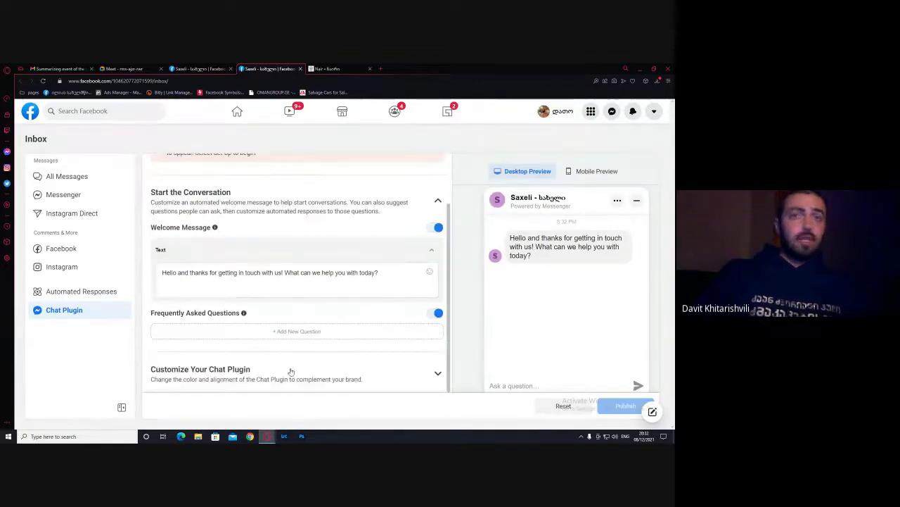
scroll(334, 259, "up", 1)
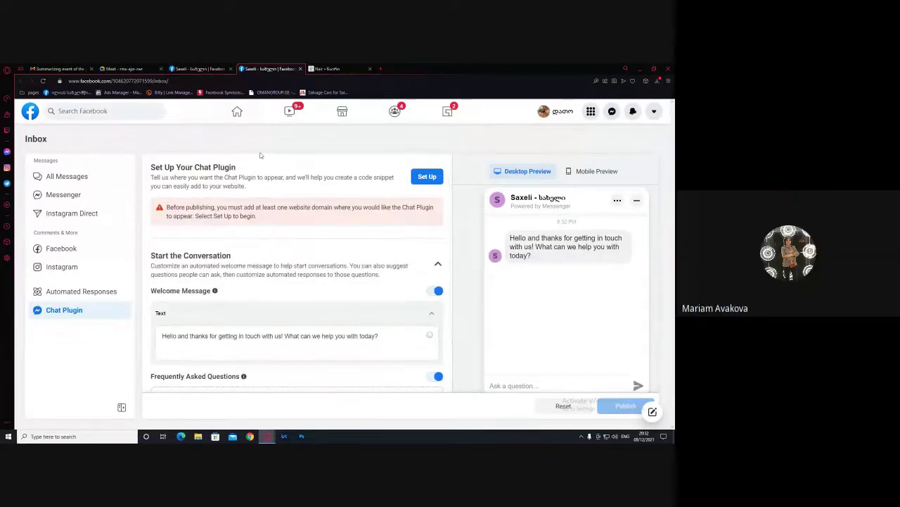
Return to the Messaging settings, reopen the saved Messenger greeting for editing and review its customer name placeholder choices
left_click(185, 70)
scroll(265, 250, "up", 2)
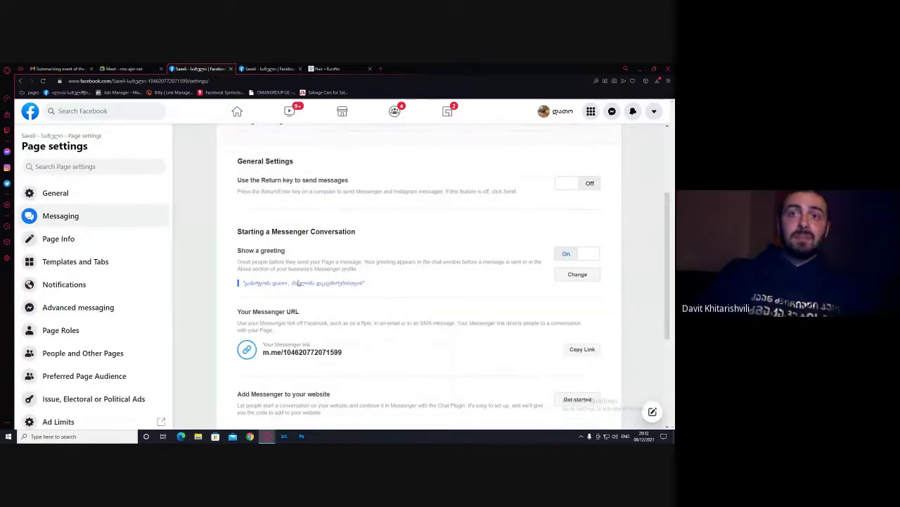
left_click(577, 273)
scroll(547, 285, "down", 3)
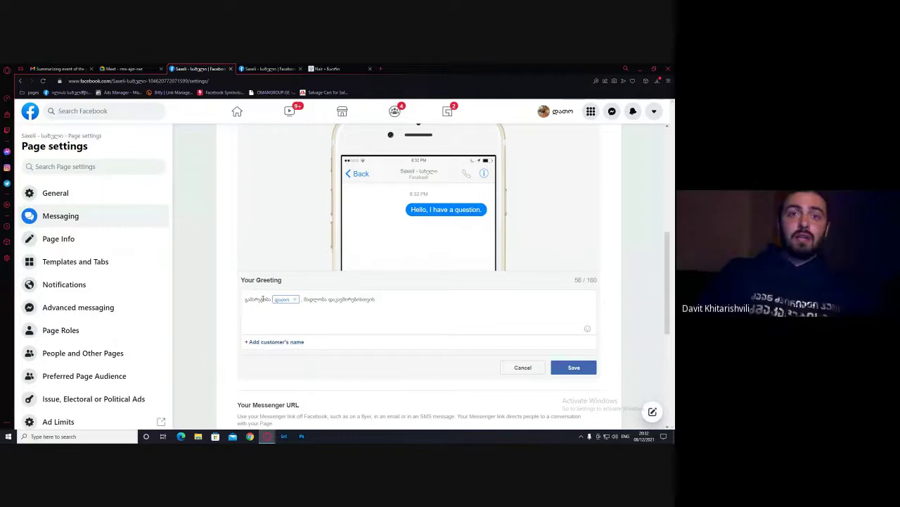
left_click(267, 342)
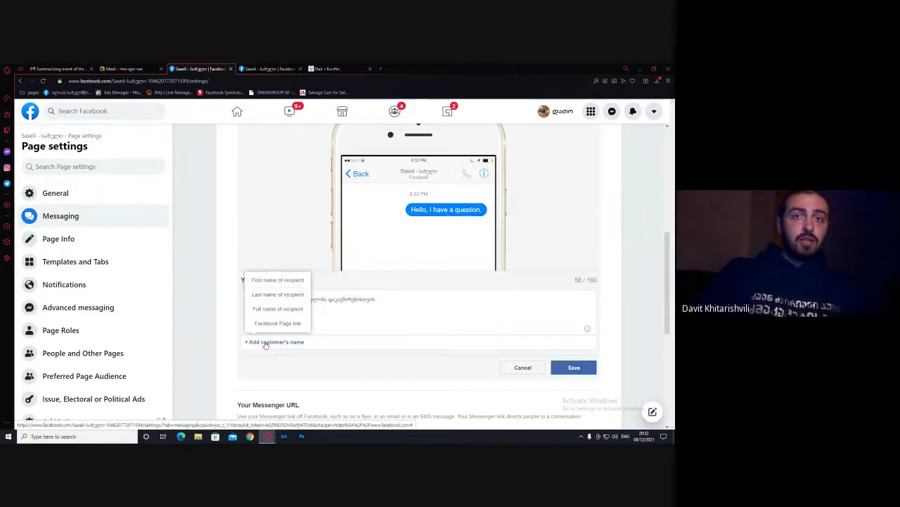
left_click(265, 343)
left_click(265, 343)
left_click(265, 343)
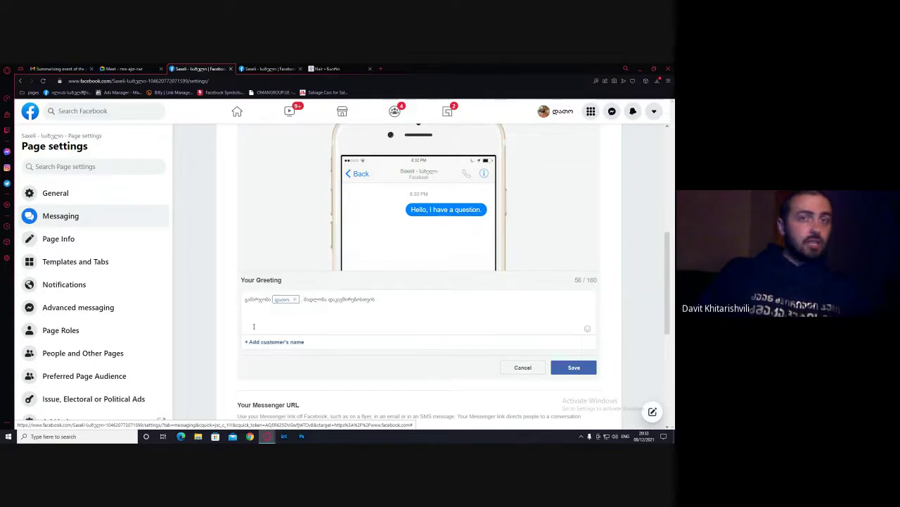
Insert a second First name of recipient placeholder in the greeting and try adding text between the two placeholders
left_click(267, 342)
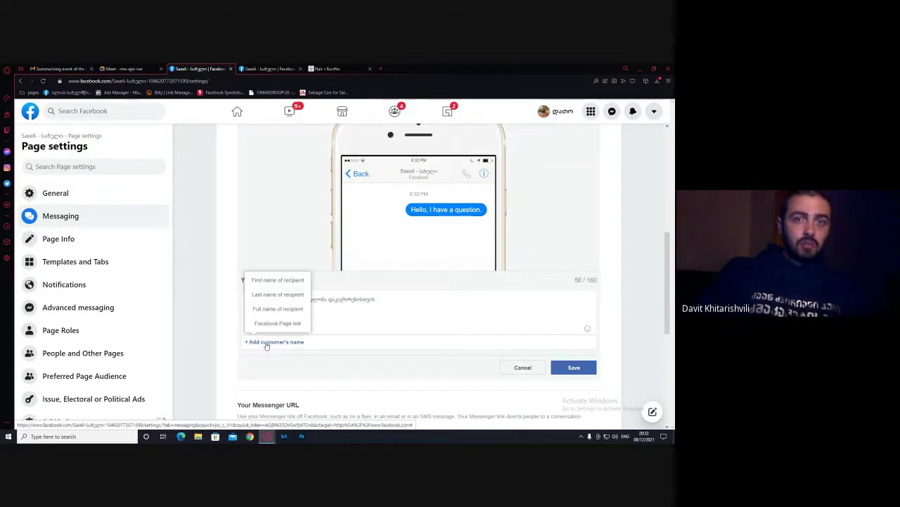
left_click(273, 282)
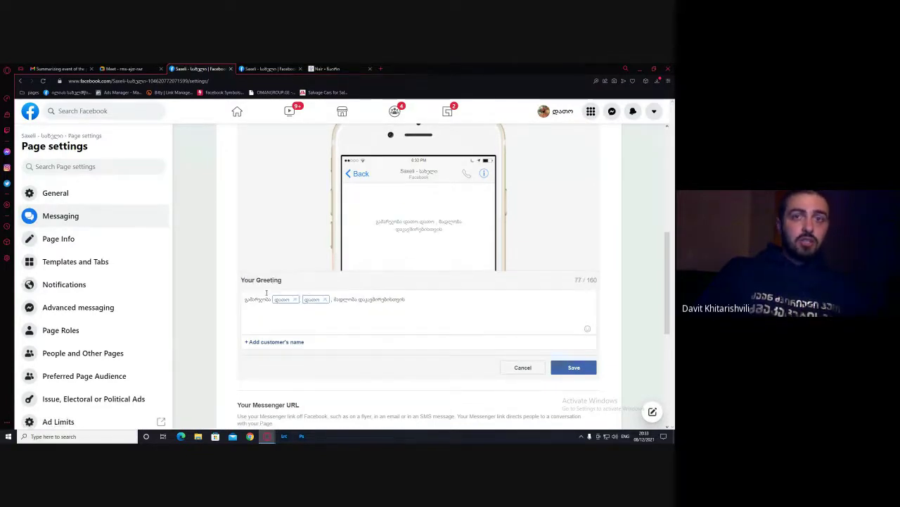
left_click(304, 301)
type("{{first}}")
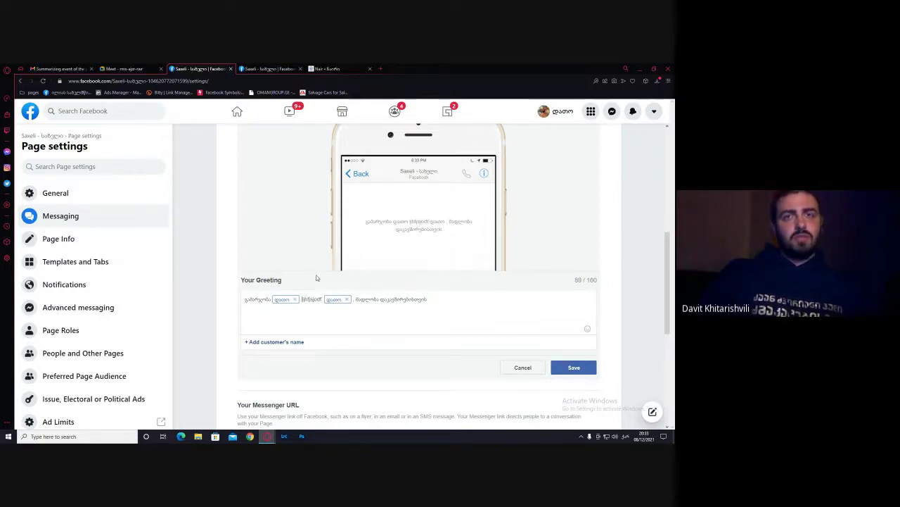
left_click(313, 301)
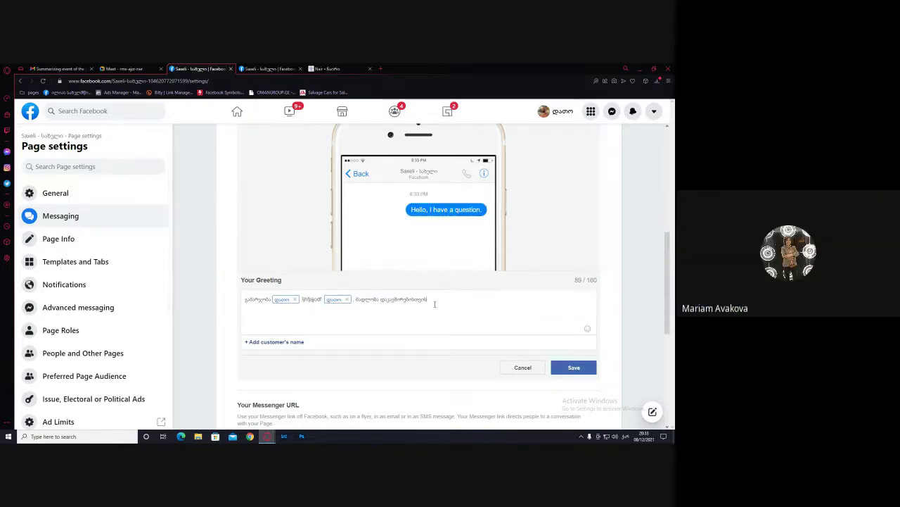
Clear the whole greeting and replace it with "გამარჯობა" followed by the Last name of recipient placeholder
left_click_drag(435, 302, 238, 290)
key("BackSpace")
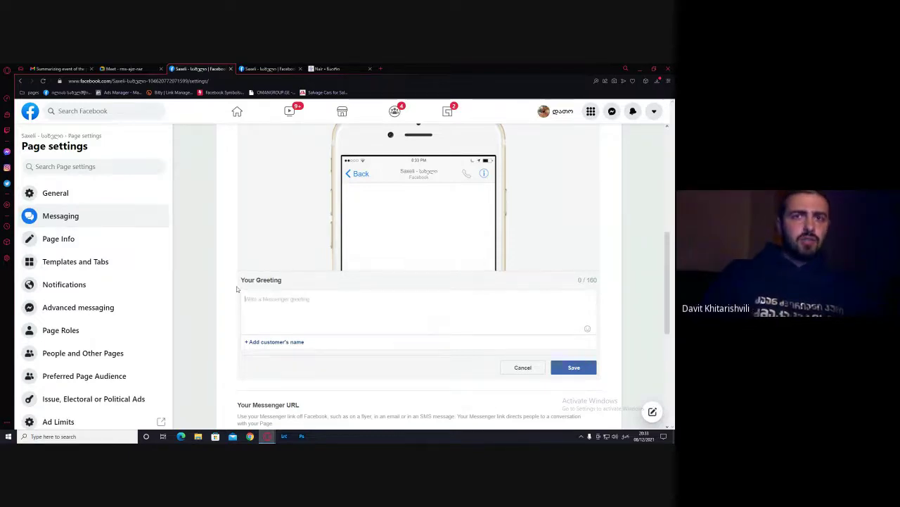
type("ყ")
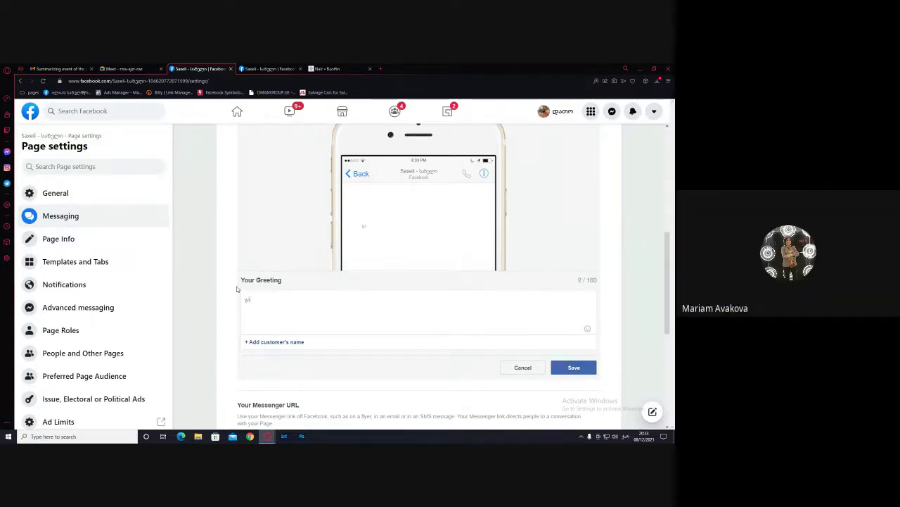
type("ამარჯობა")
left_click(295, 342)
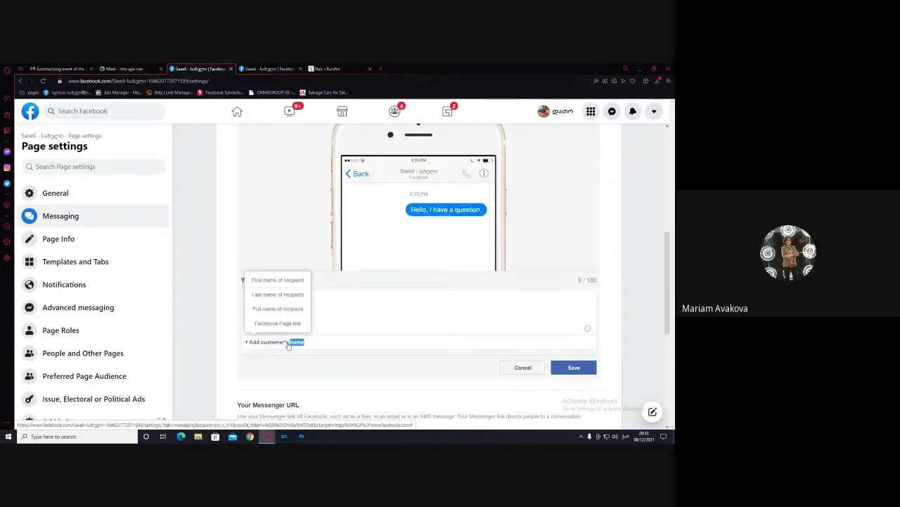
left_click(278, 294)
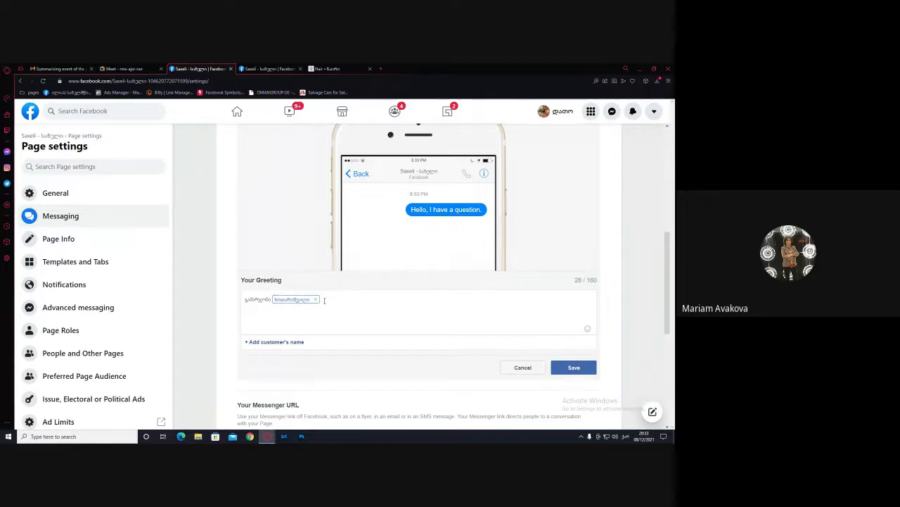
Examine the greeting draft and the first name, last name, full name and Page link placeholder choices
left_click(271, 342)
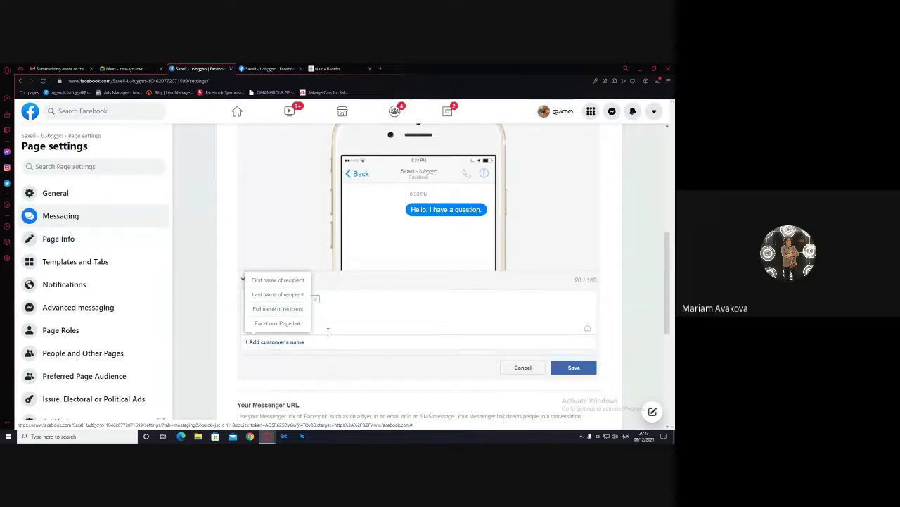
left_click(388, 373)
scroll(519, 277, "up", 2)
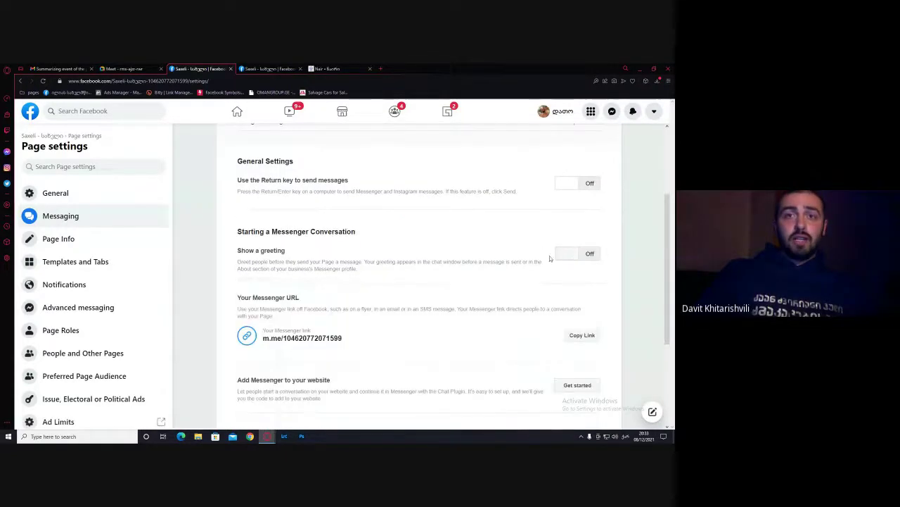
scroll(370, 274, "down", 2)
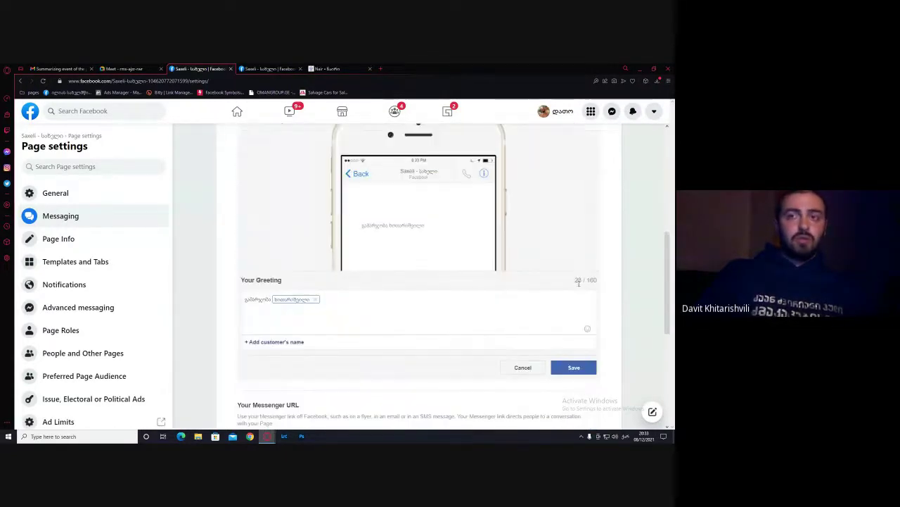
scroll(345, 354, "down", 1)
scroll(396, 346, "up", 1)
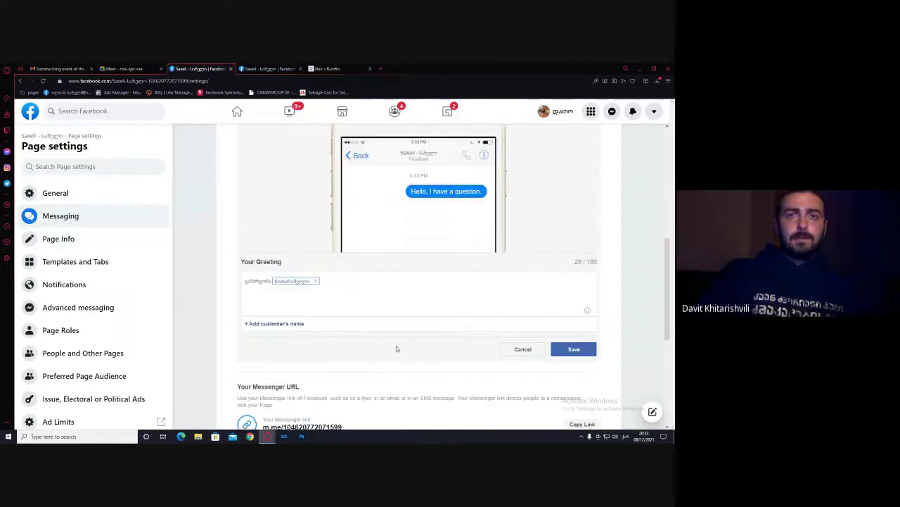
left_click(293, 325)
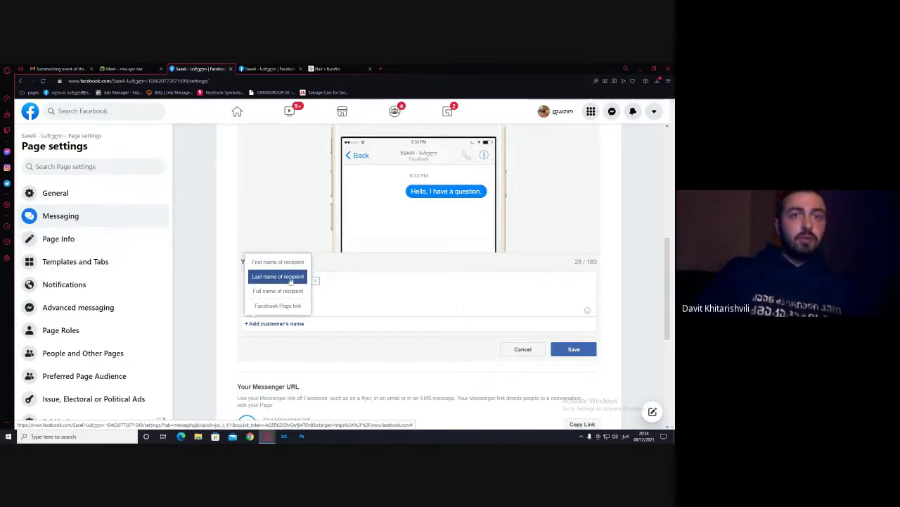
left_click(338, 290)
left_click(273, 322)
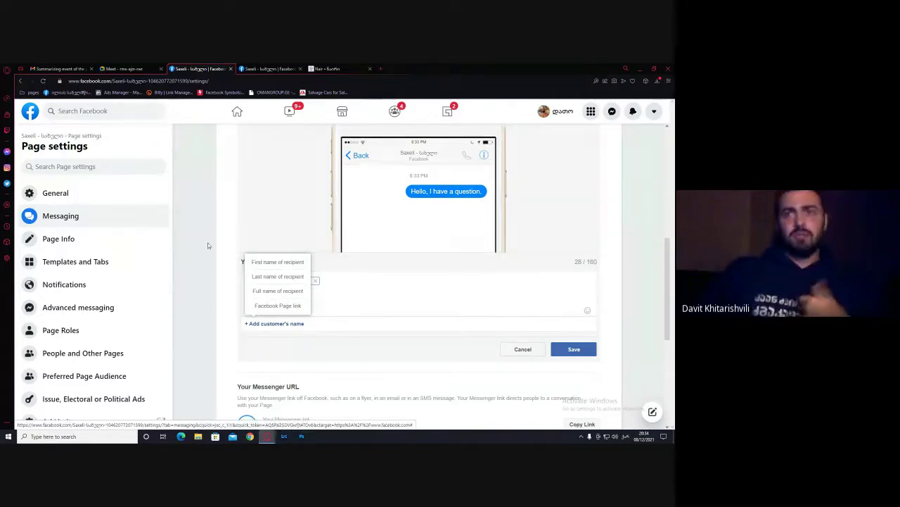
Open the automated responses setup under During a Messenger Conversation and close the nairnairi.ge tab
scroll(291, 311, "down", 5)
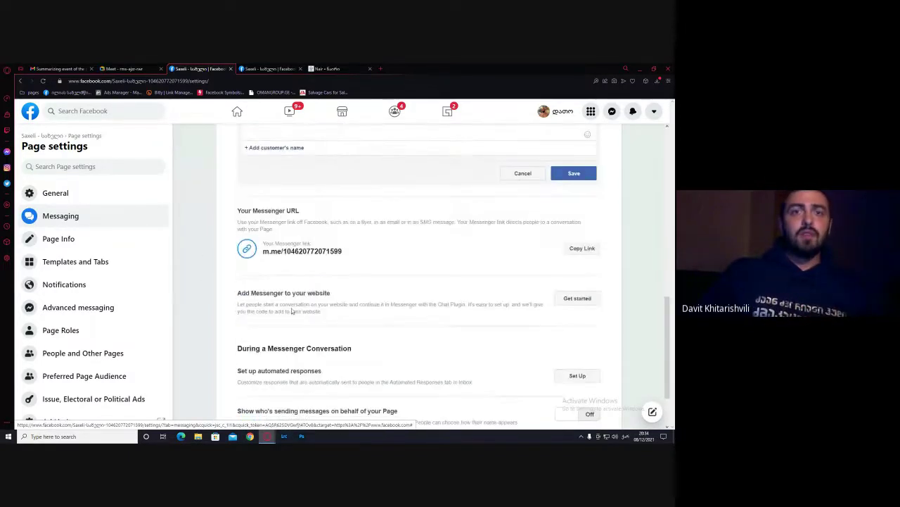
scroll(292, 310, "down", 2)
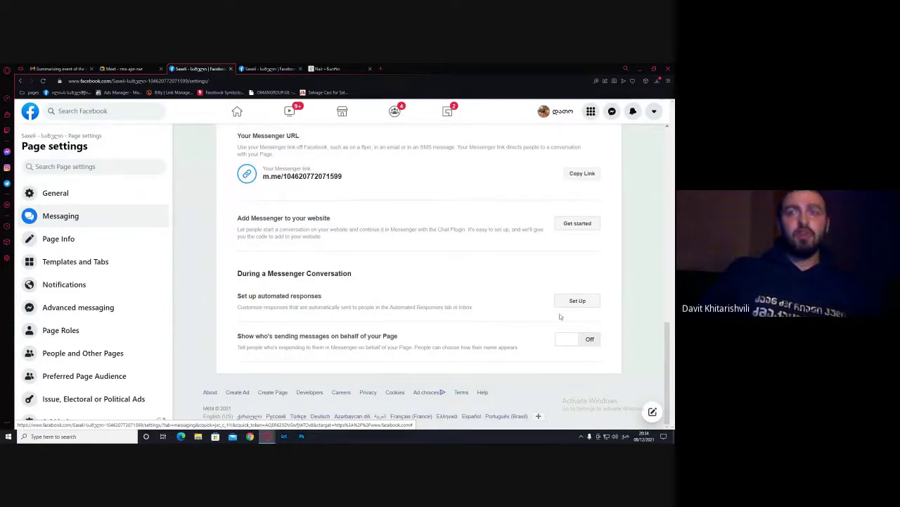
left_click(576, 301)
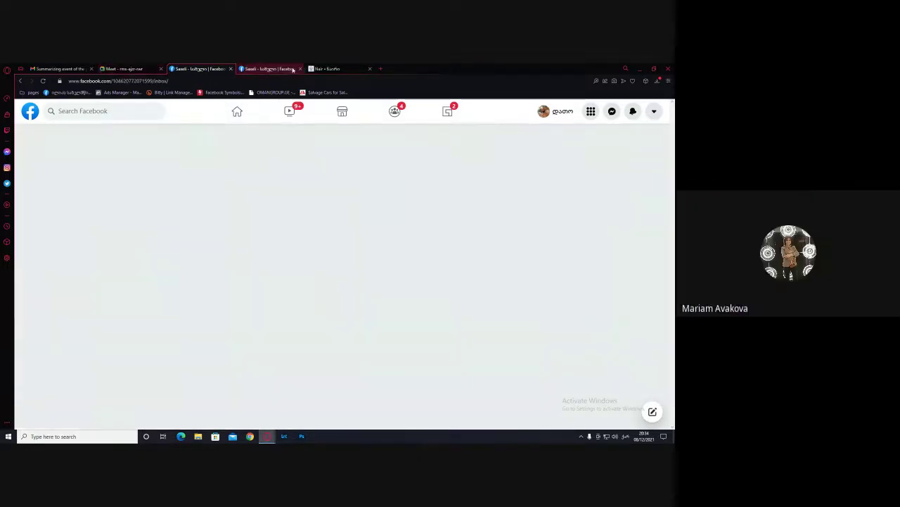
middle_click(325, 69)
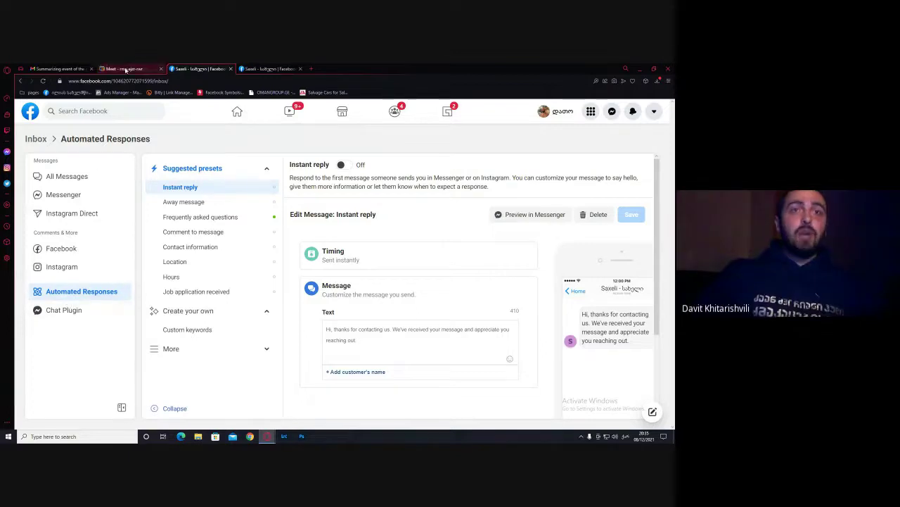
Return to the Page's Messaging settings, review the During a Messenger Conversation section, and reopen the automated responses setup
left_click(33, 140)
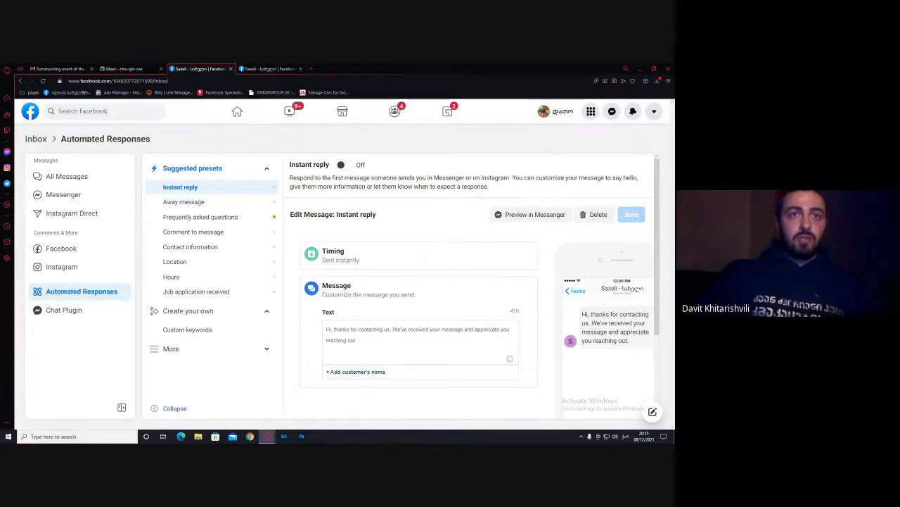
scroll(316, 276, "down", 5)
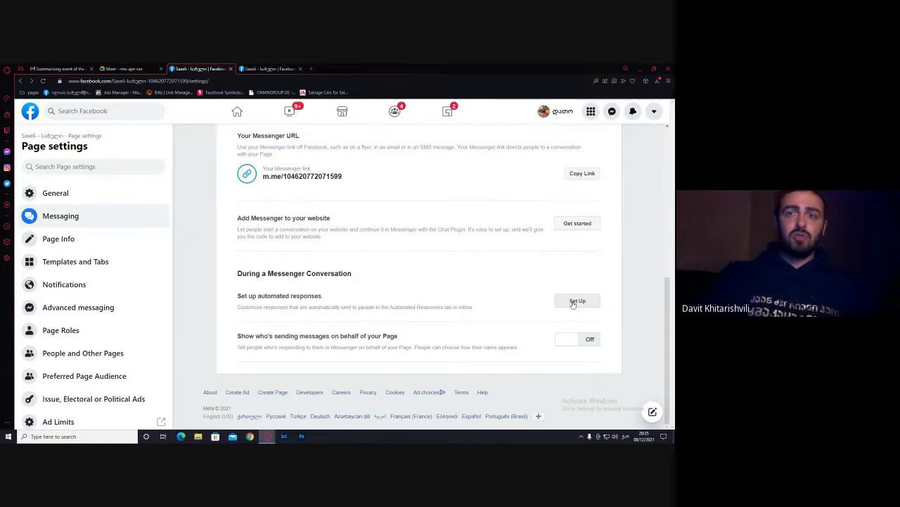
scroll(573, 304, "up", 5)
scroll(516, 278, "down", 5)
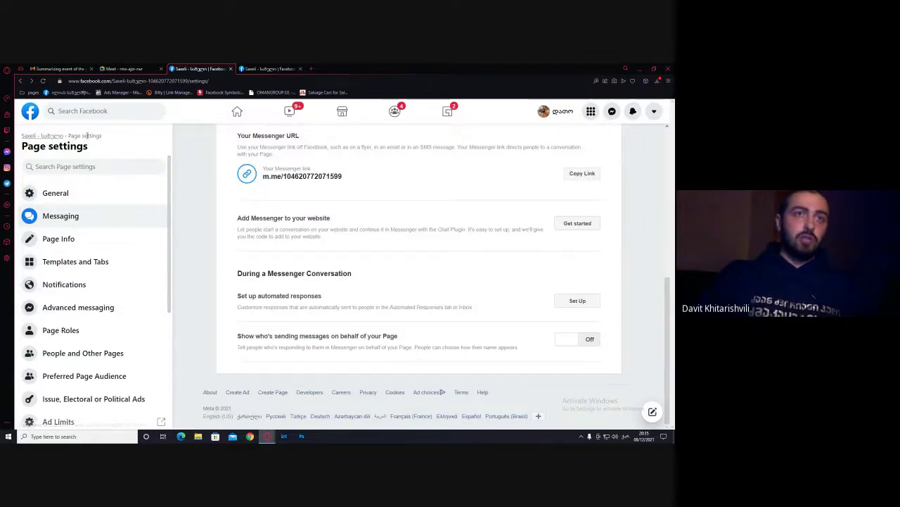
left_click(577, 301)
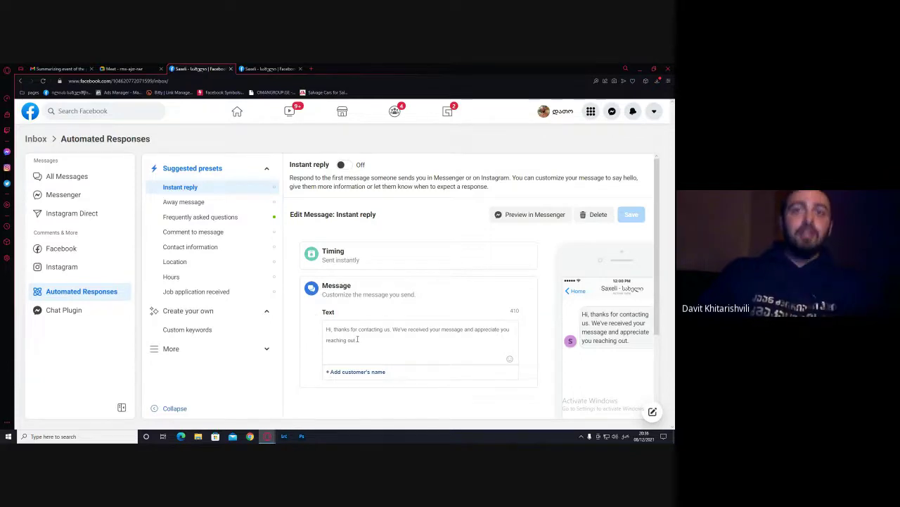
Point out the default Instant reply text and Automated Responses heading, then revisit the Set up automated responses entry in the Messaging settings
left_click_drag(359, 339, 313, 329)
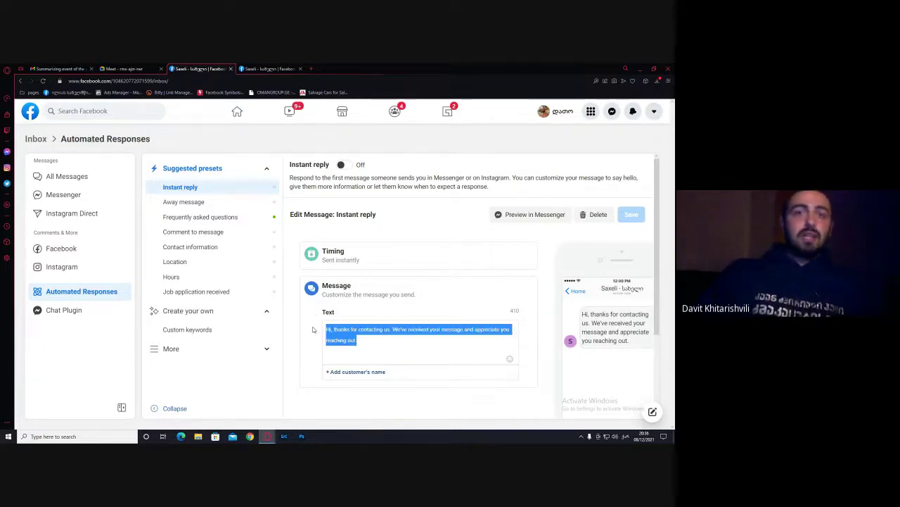
left_click(358, 340)
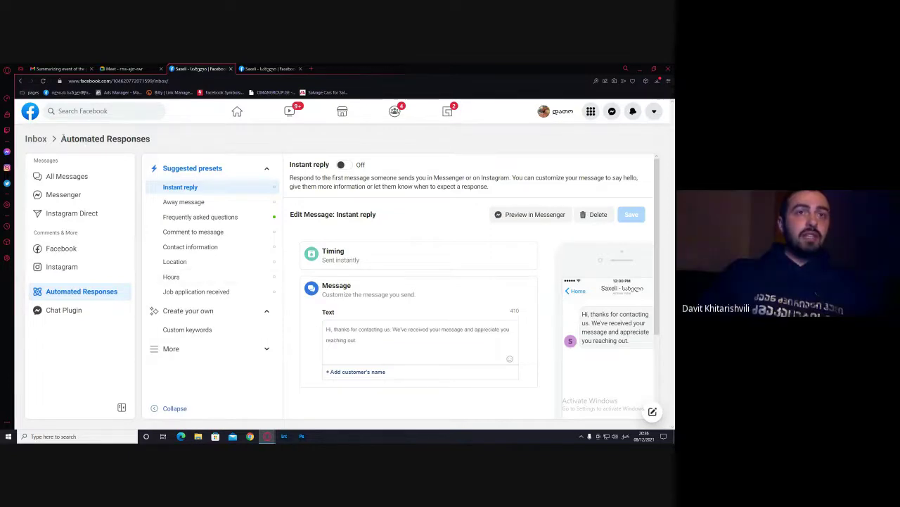
left_click_drag(61, 138, 161, 143)
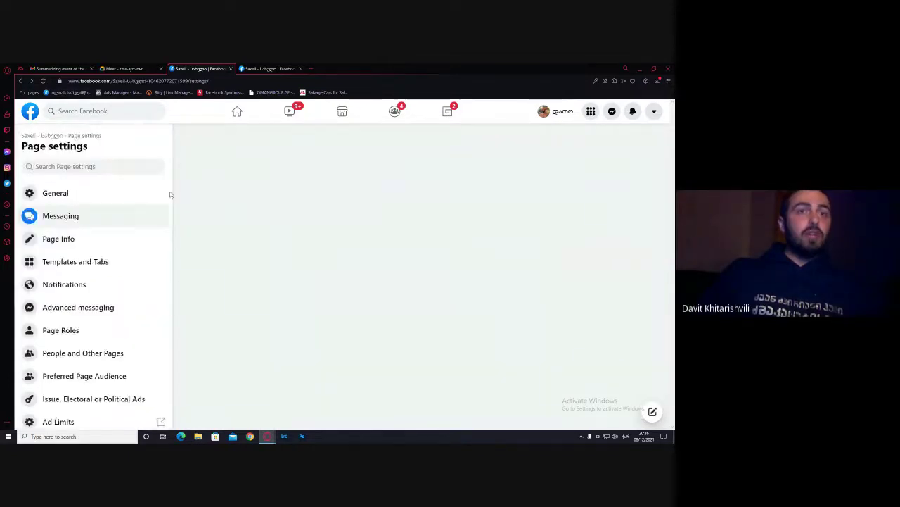
scroll(274, 332, "down", 6)
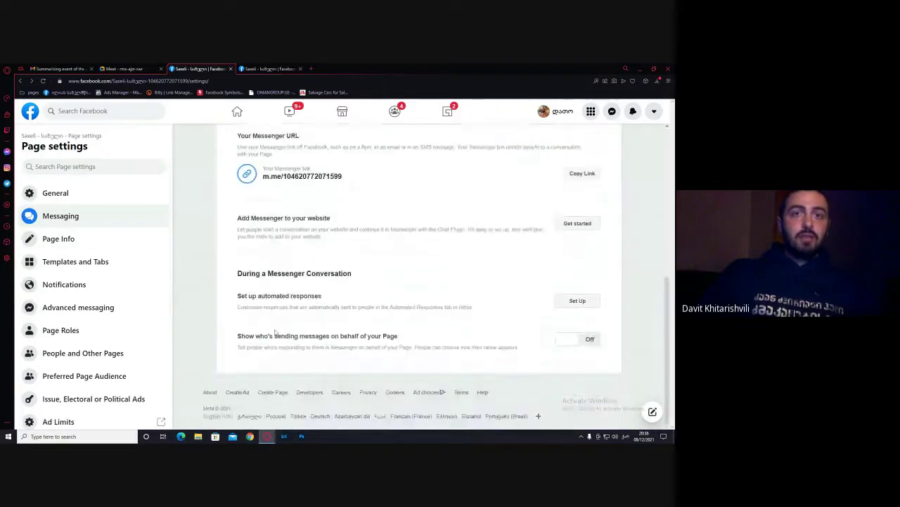
triple_click(252, 296)
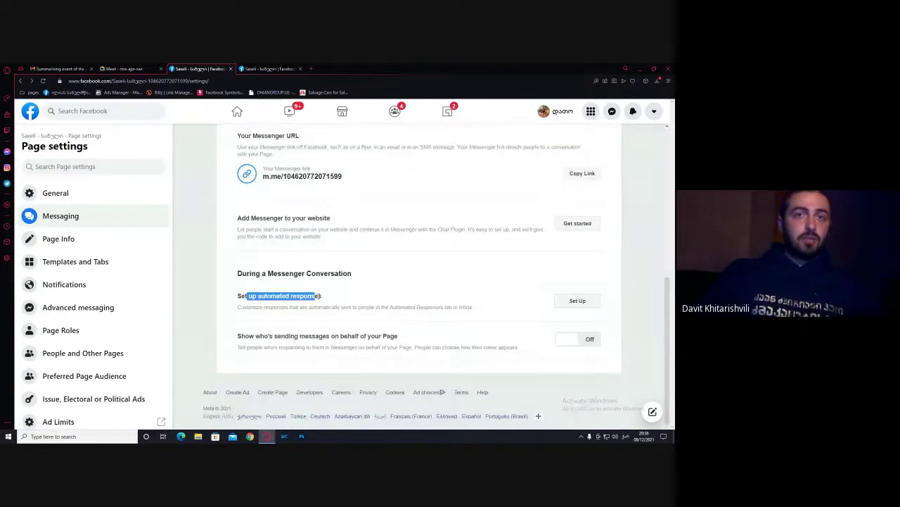
left_click(577, 301)
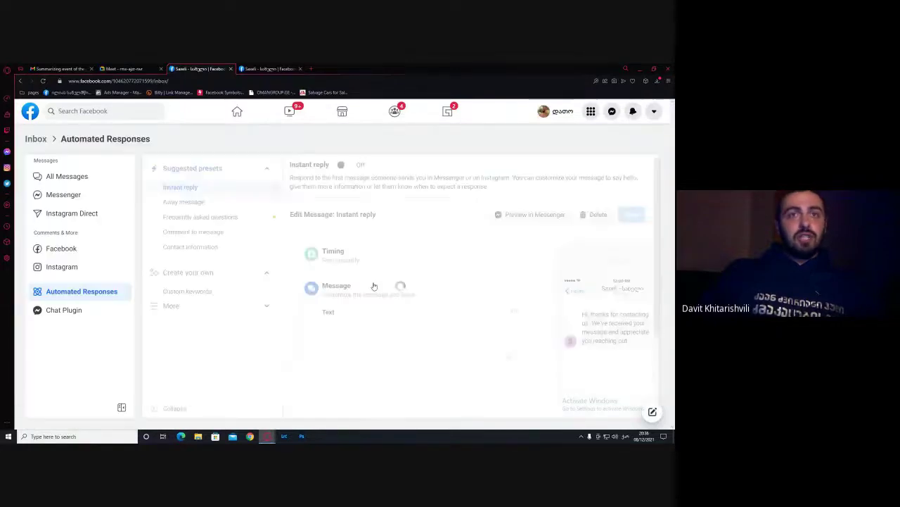
Replace the default Instant reply text with filler text followed by the First name of recipient placeholder, and check the emoji picker
triple_click(373, 286)
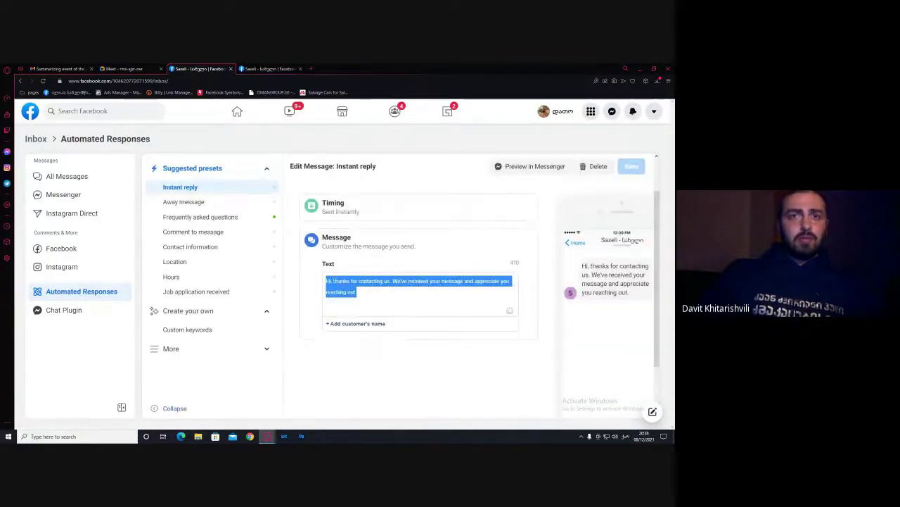
key("BackSpace")
type("სდასდასდასდას")
left_click(356, 322)
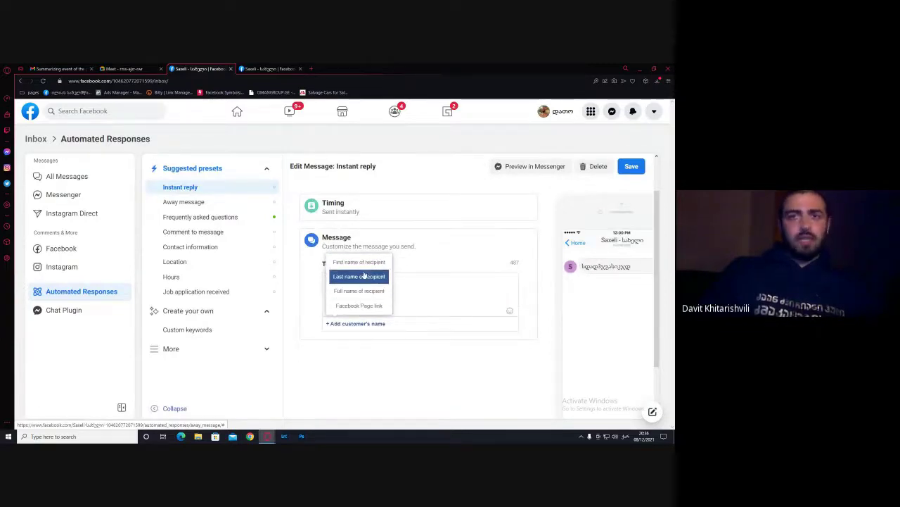
left_click(358, 262)
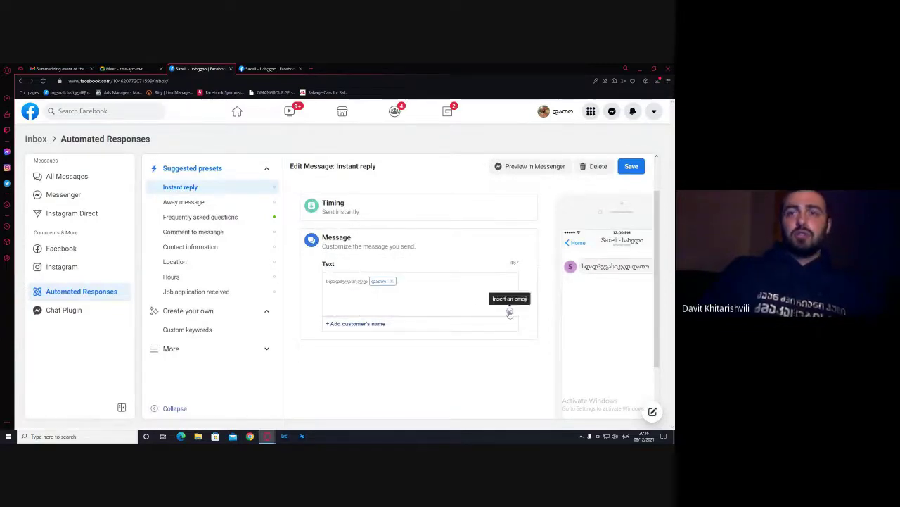
left_click(509, 310)
left_click(387, 346)
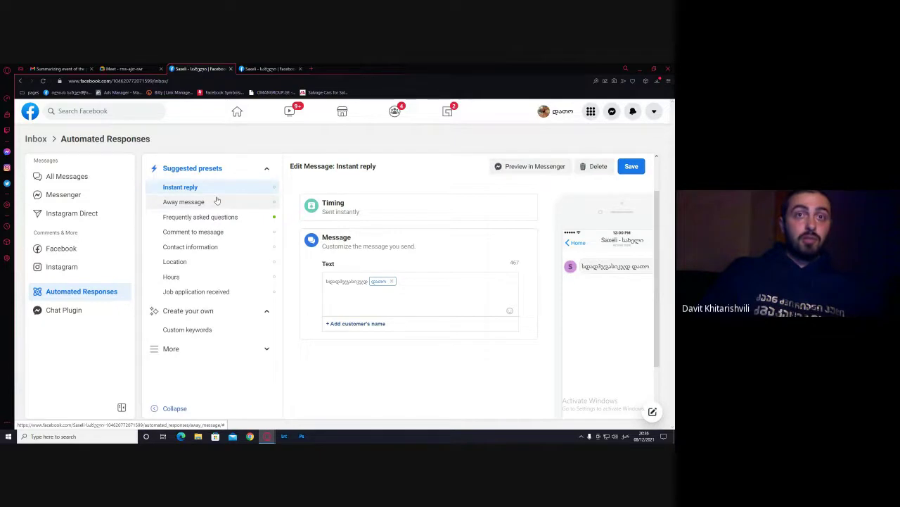
Switch the Instant reply preset on, off and on again to demonstrate its toggle
scroll(463, 217, "down", 2)
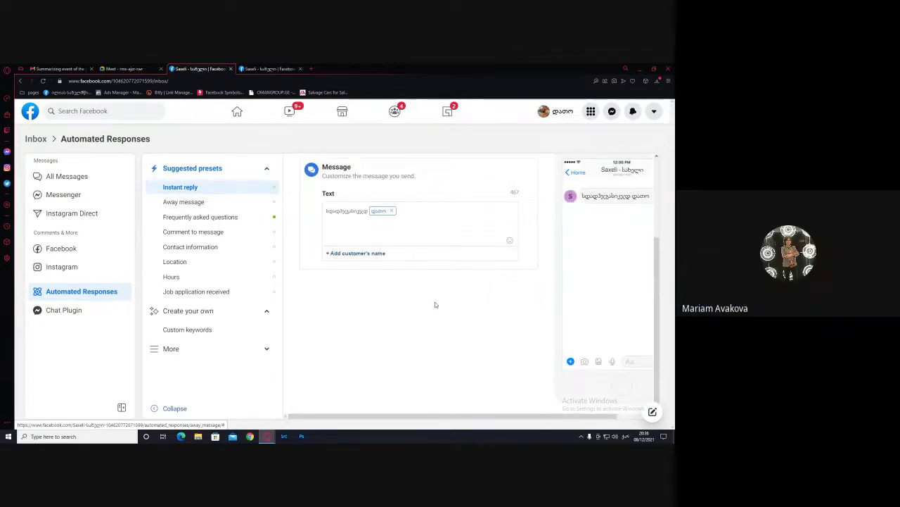
scroll(422, 305, "up", 3)
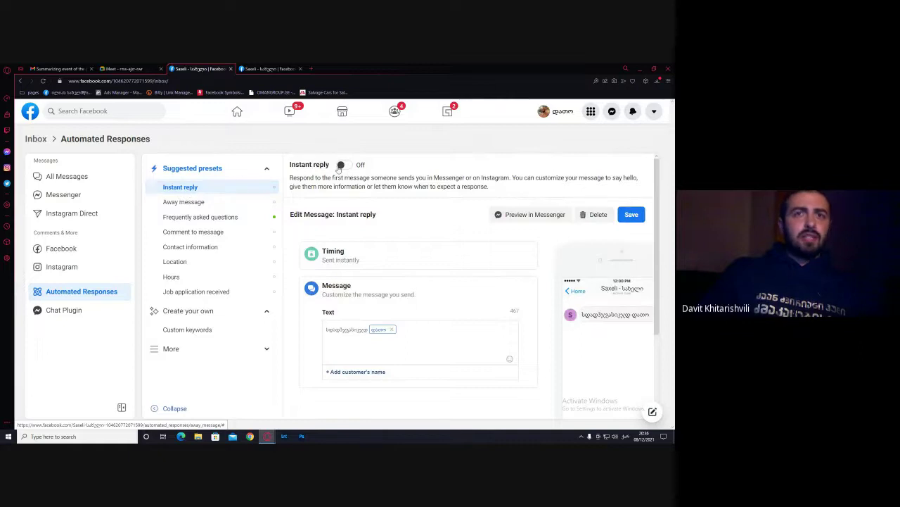
left_click(344, 165)
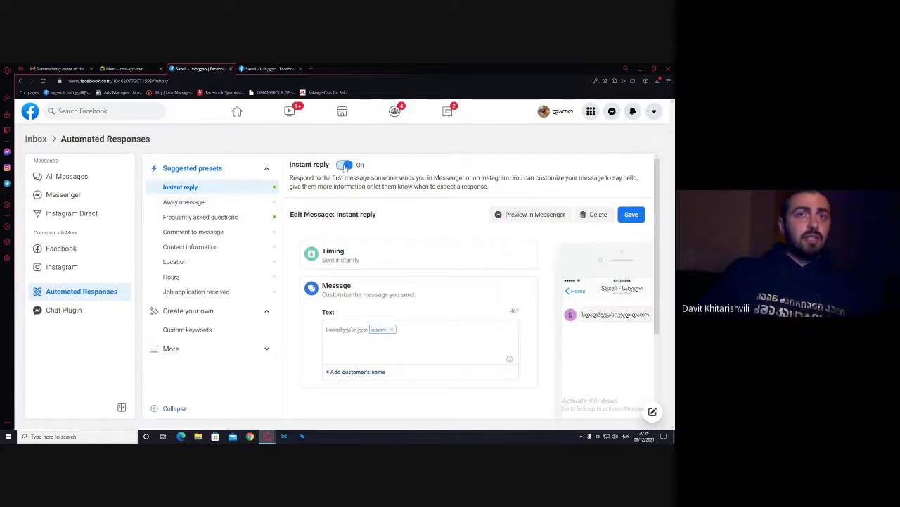
left_click(345, 165)
left_click(345, 166)
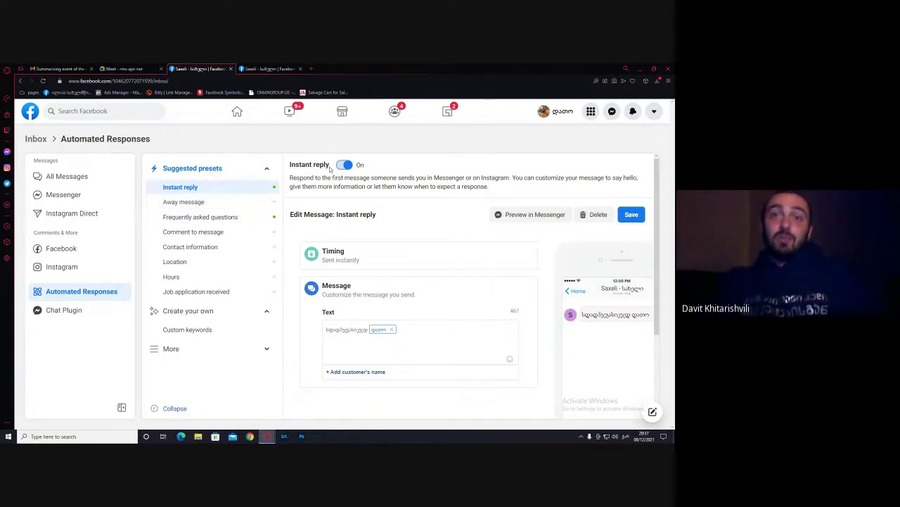
Switch to the Away message preset, save the Instant reply changes, and look over the away message editor
left_click(196, 215)
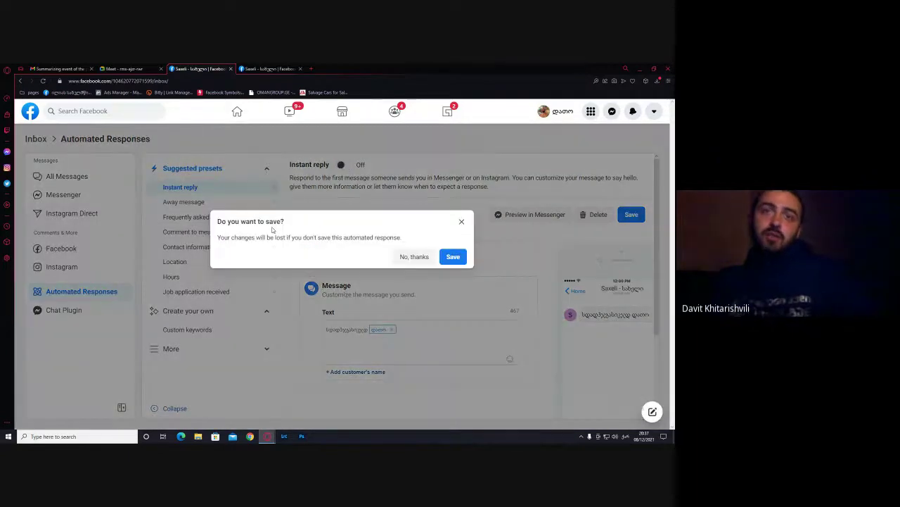
left_click(450, 258)
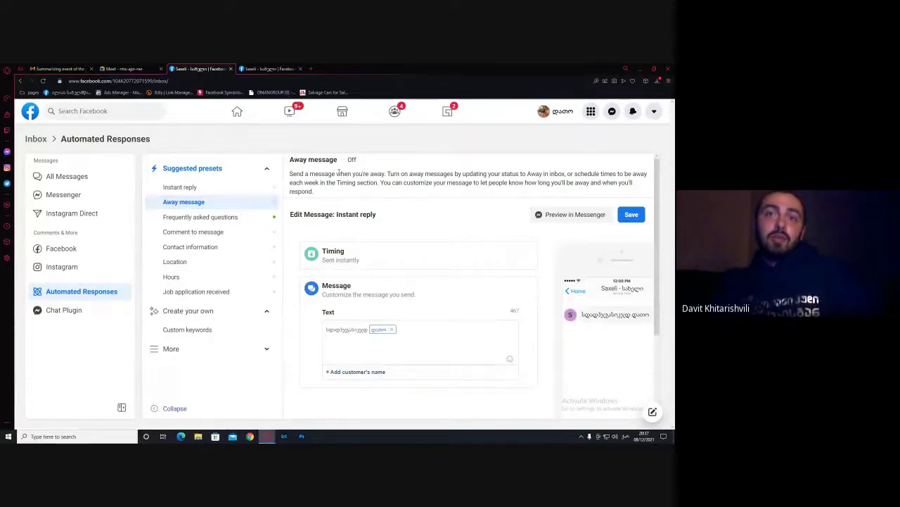
scroll(403, 225, "down", 2)
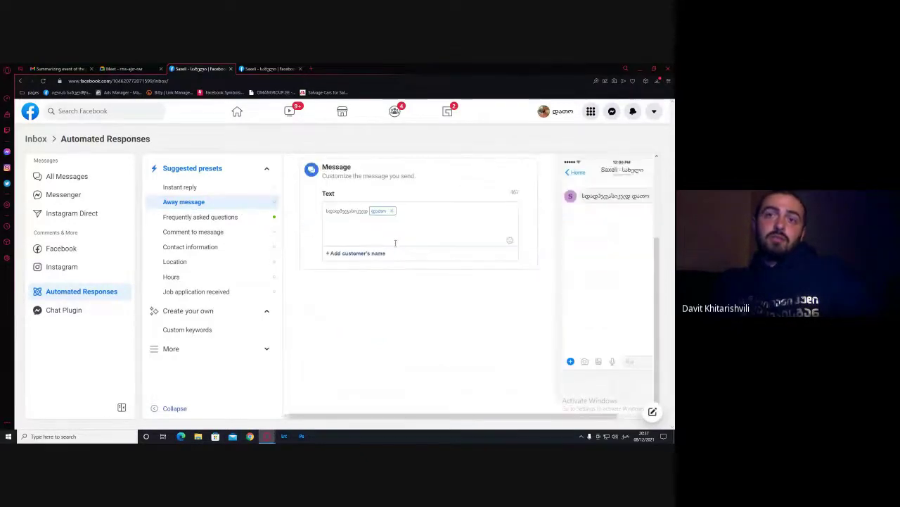
scroll(398, 251, "up", 2)
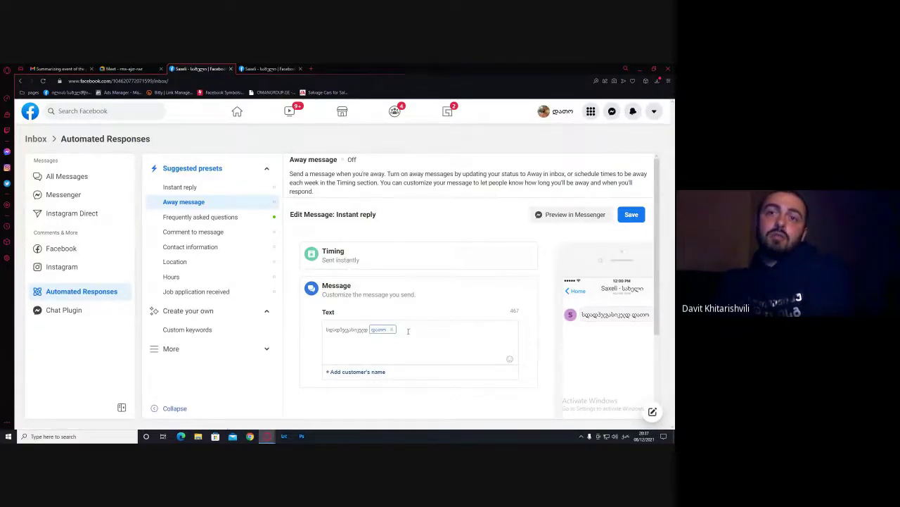
Replace the filler text before the recipient's first-name placeholder with "მადლობა დაკავშირებისთვის"
left_click(353, 330)
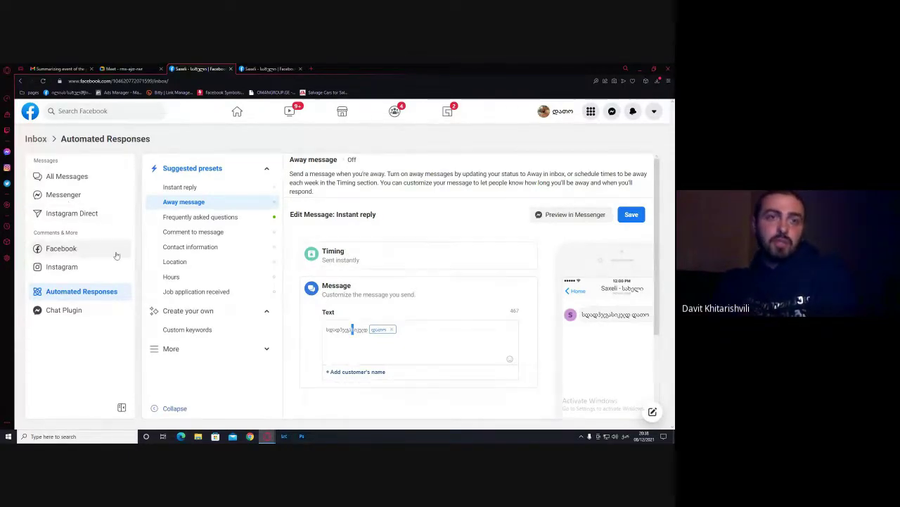
double_click(361, 329)
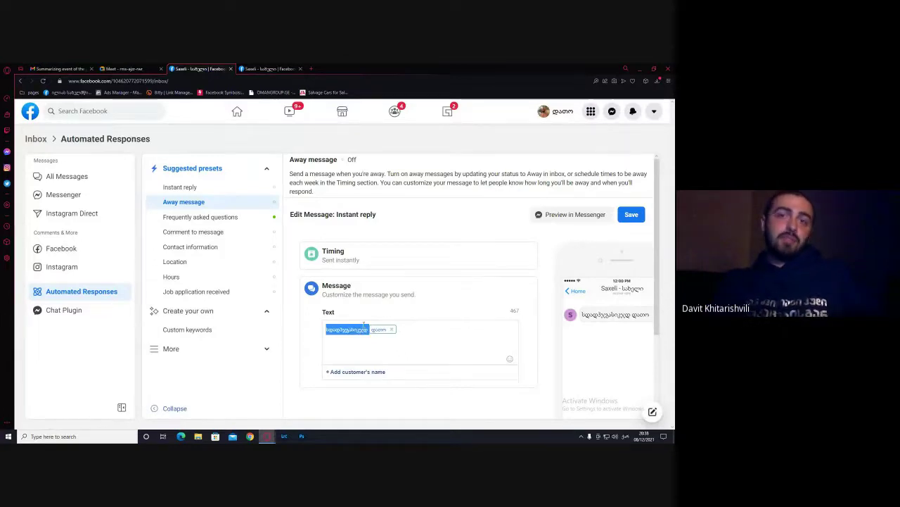
type("მადლობა")
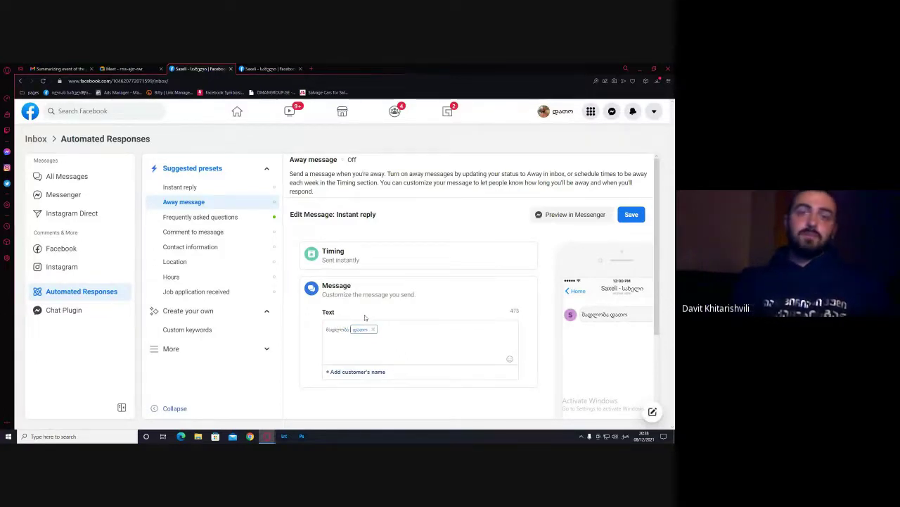
type("დაგვიკ")
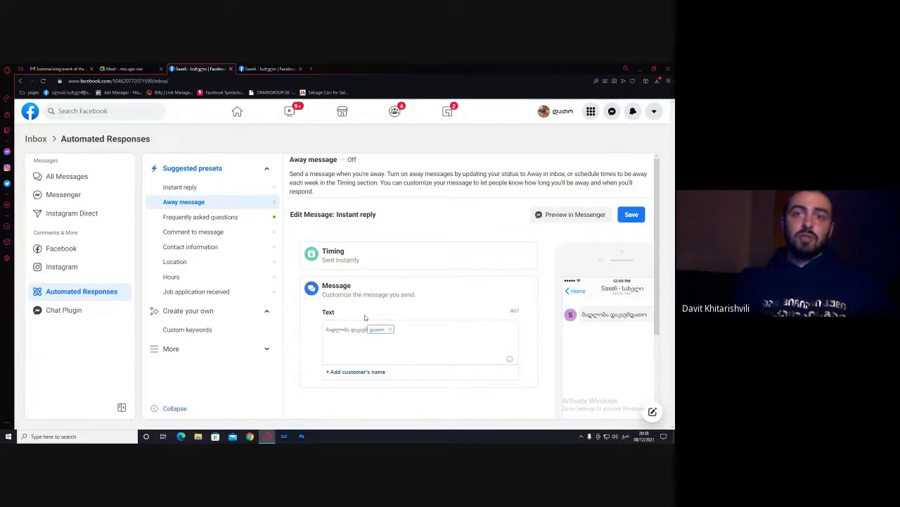
type("ირებისთვის")
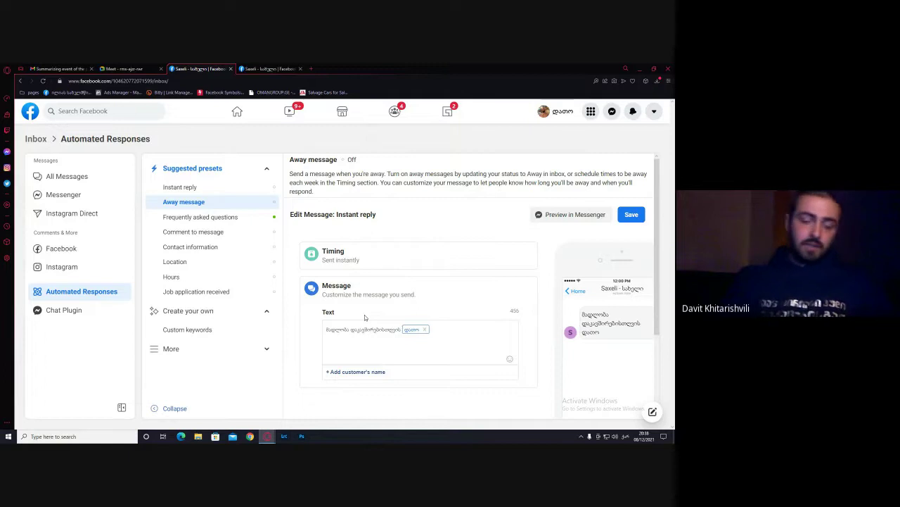
Add ", ჩვენი სამუშაო საათებია რათღარ" after the first-name placeholder and save the message
type(", ჩვენი სამე")
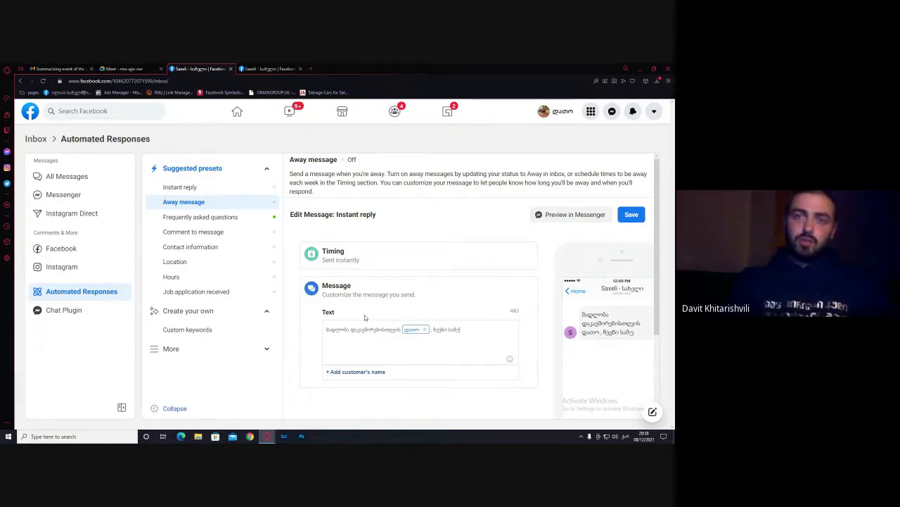
type("შაო საათებ")
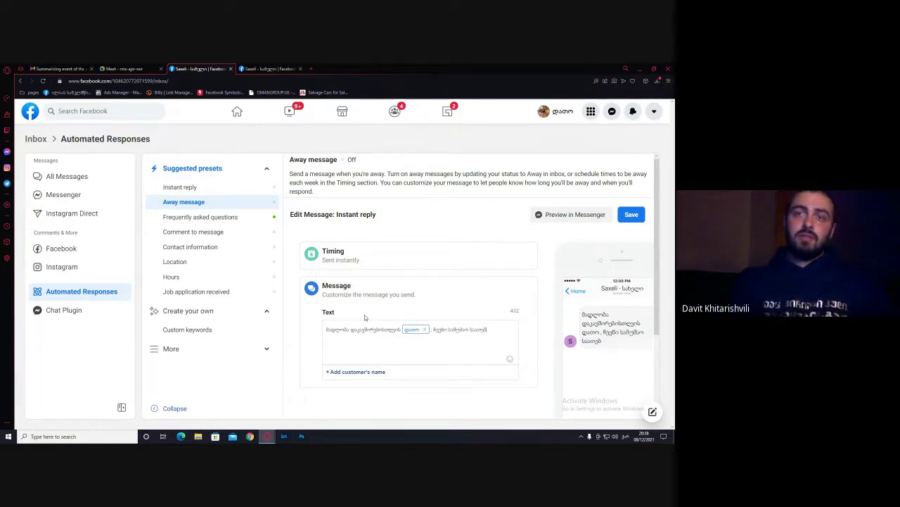
type("ია რაღაცა")
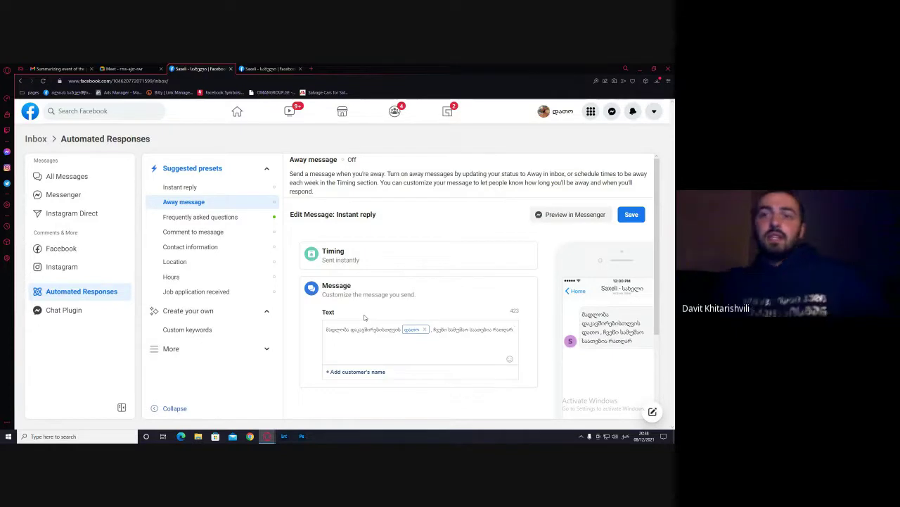
scroll(406, 295, "down", 1)
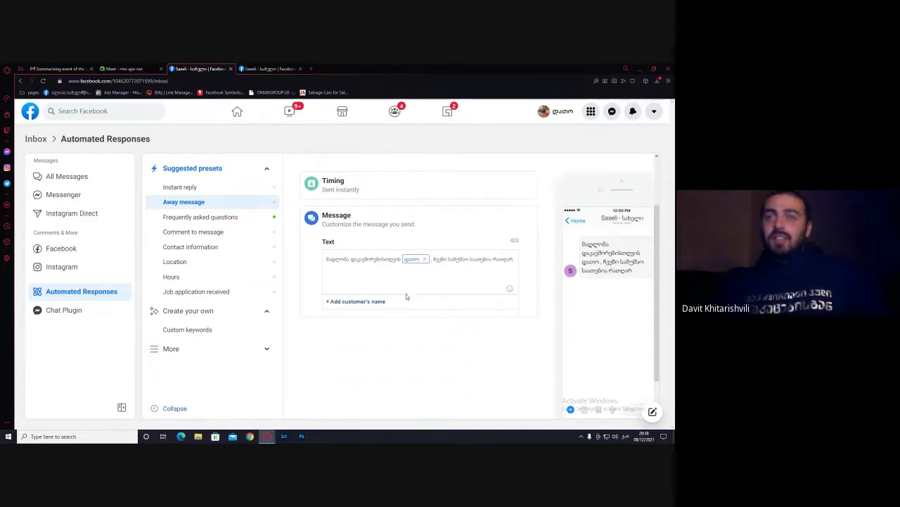
scroll(380, 302, "up", 1)
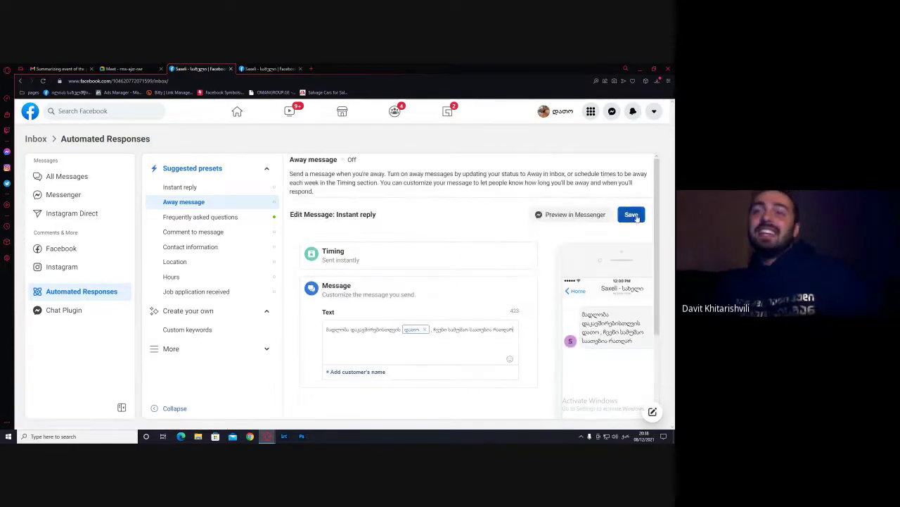
left_click(633, 215)
scroll(442, 229, "down", 1)
scroll(413, 242, "up", 1)
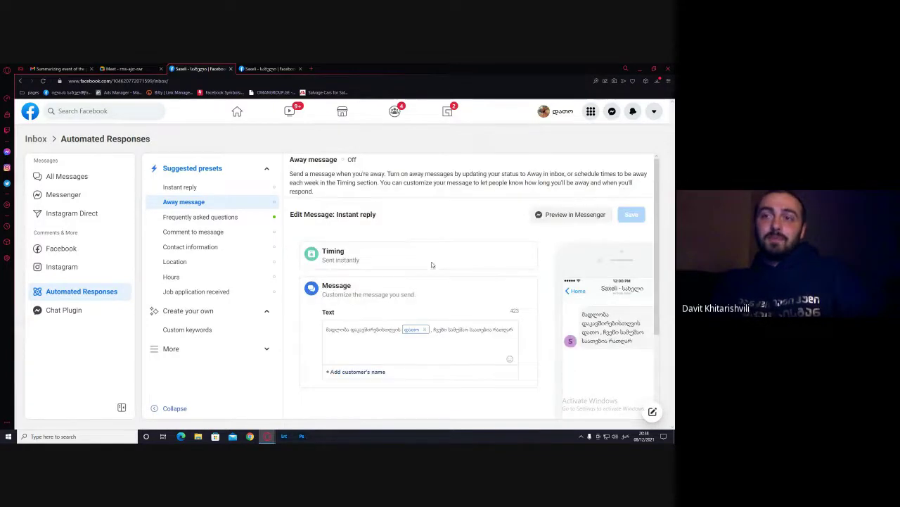
key("ctrl+minus")
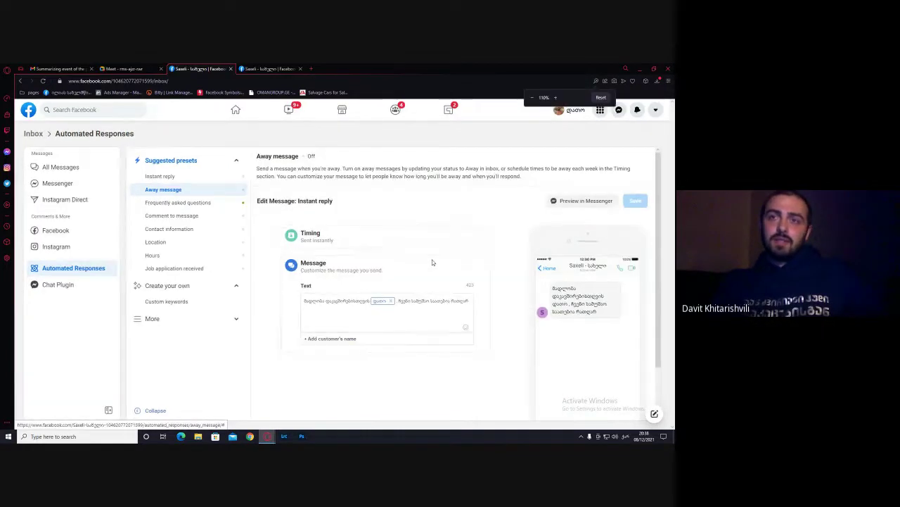
key("ctrl+plus")
key("ctrl+plus")
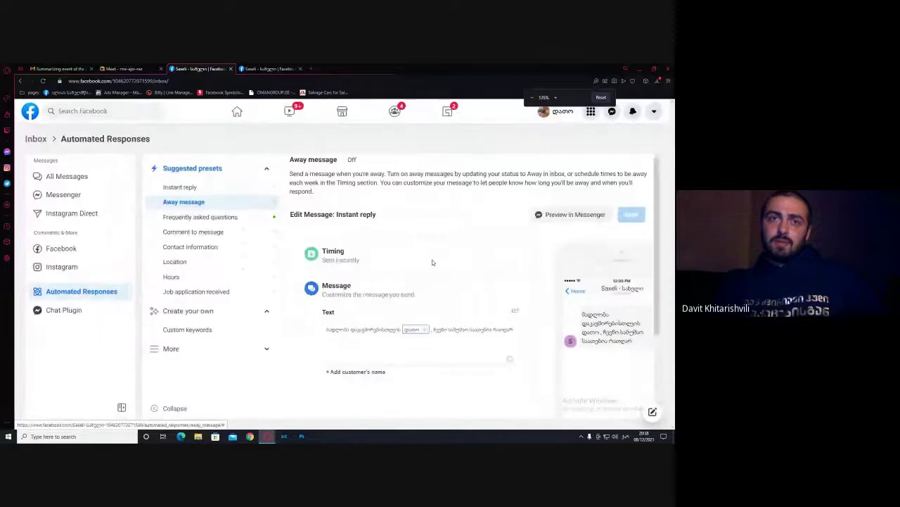
Switch to the Frequently asked questions preset and add four blank question entries
key("ctrl+plus")
key("ctrl+minus")
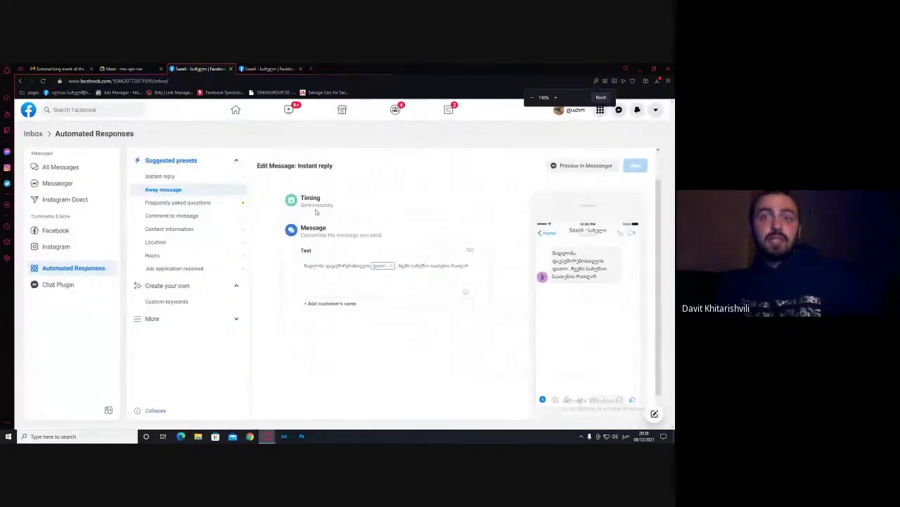
left_click(172, 202)
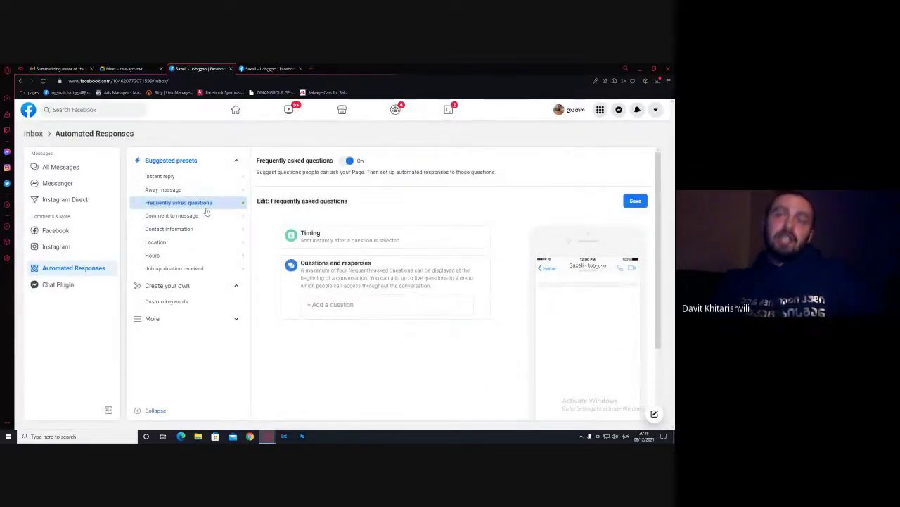
left_click(331, 304)
scroll(332, 310, "down", 3)
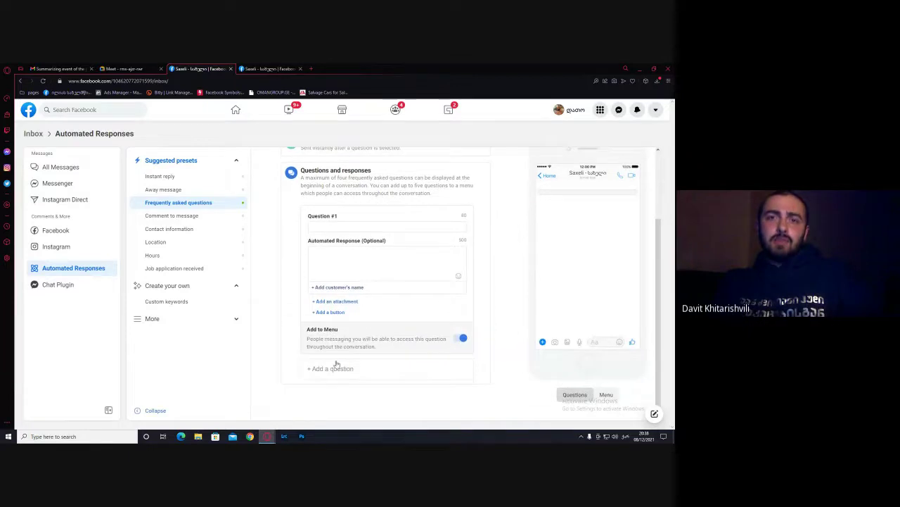
left_click(332, 365)
scroll(313, 320, "down", 2)
left_click(349, 390)
scroll(350, 390, "down", 2)
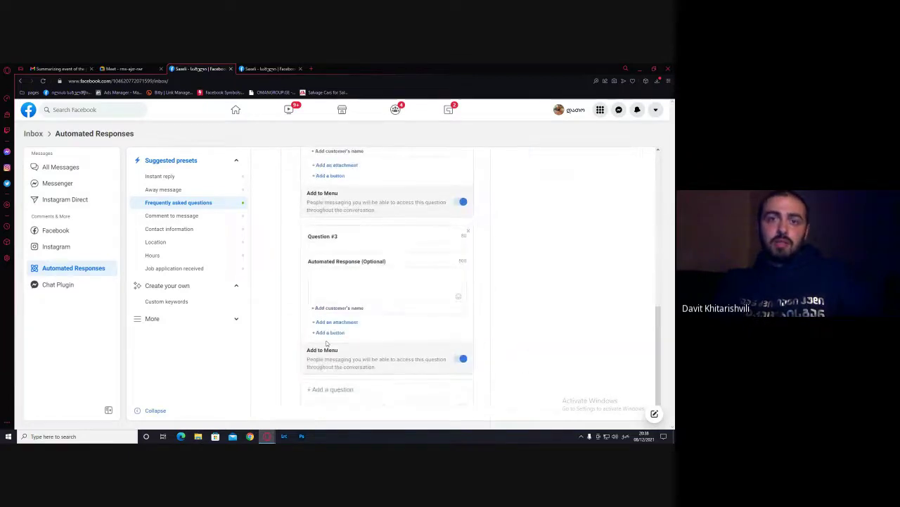
Enter "რა ღირს?" as the text of Question #1
scroll(392, 287, "up", 10)
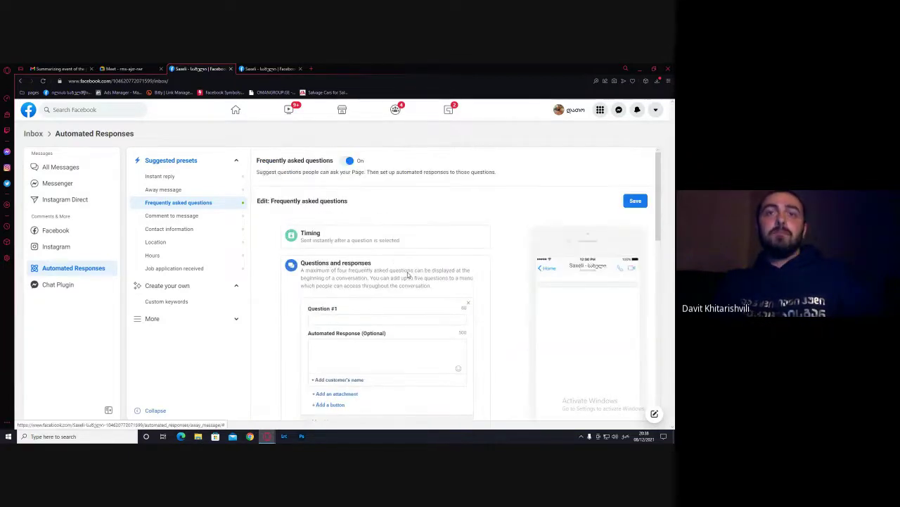
scroll(310, 260, "down", 1)
left_click(327, 246)
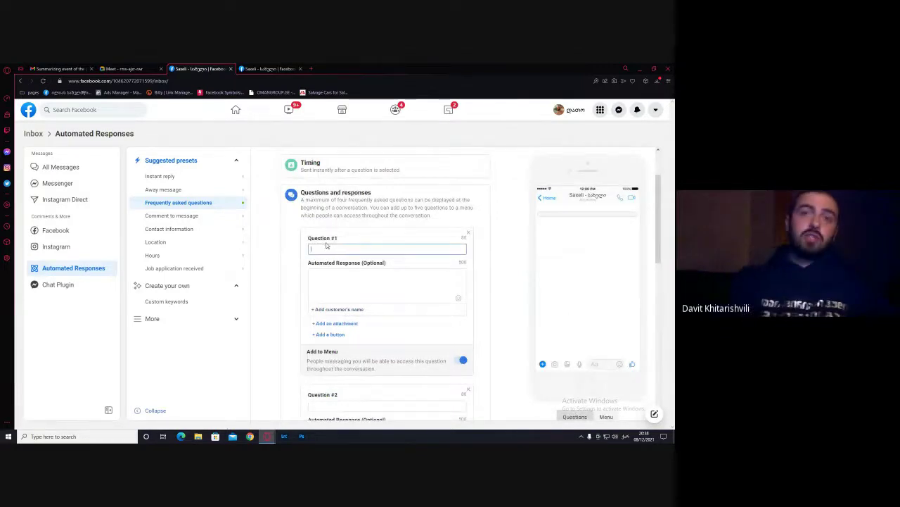
type("რა ღირს?")
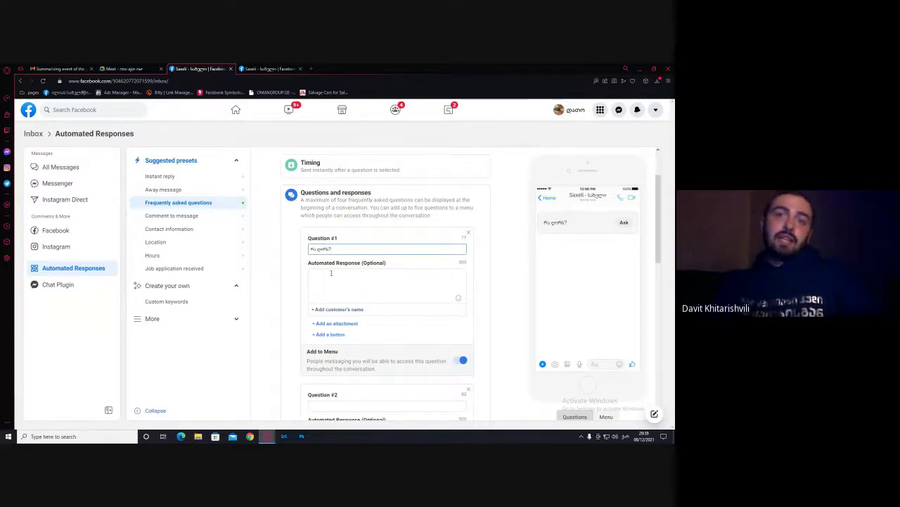
left_click(331, 274)
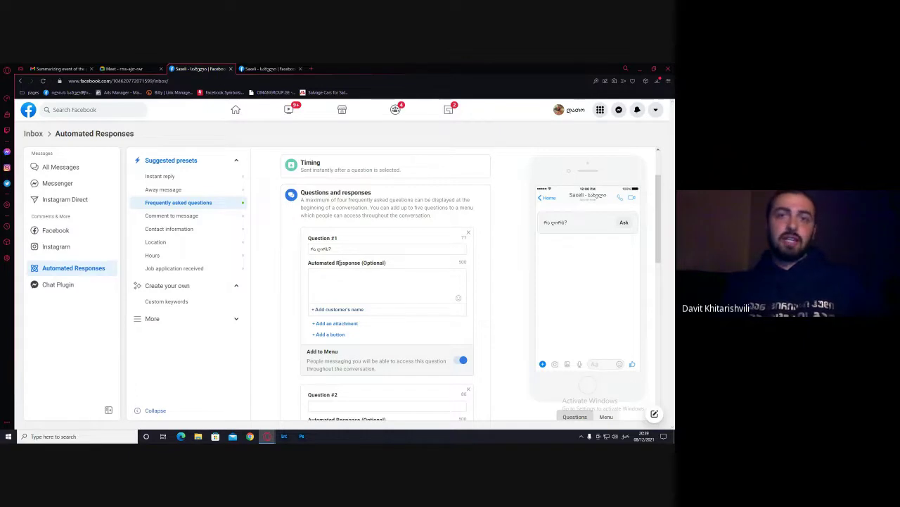
type("ც")
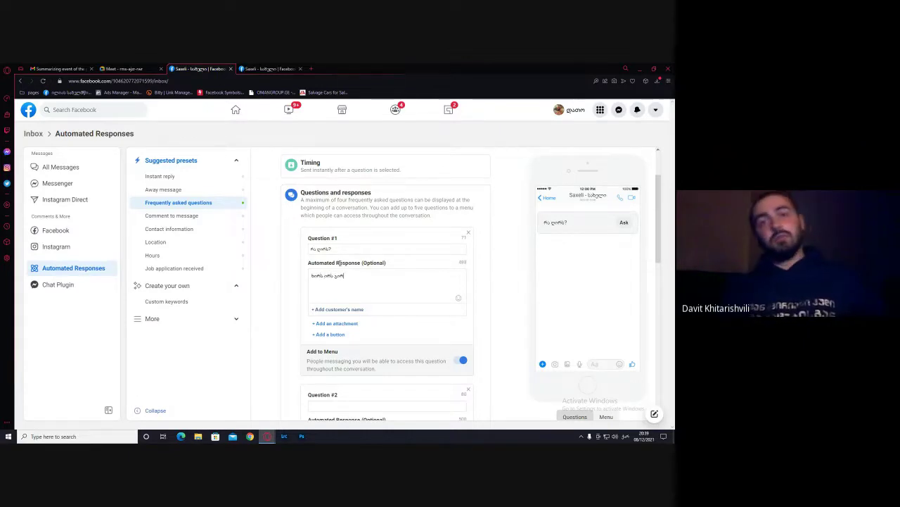
key("BackSpace")
key("BackSpace")
key("BackSpace")
key("BackSpace")
key("BackSpace")
key("BackSpace")
key("BackSpace")
key("BackSpace")
key("BackSpace")
key("BackSpace")
key("BackSpace")
key("BackSpace")
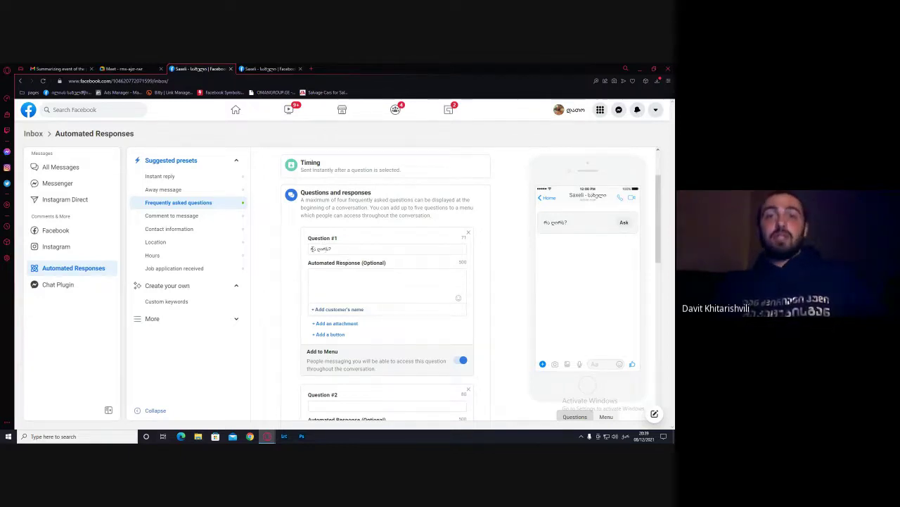
left_click(346, 249)
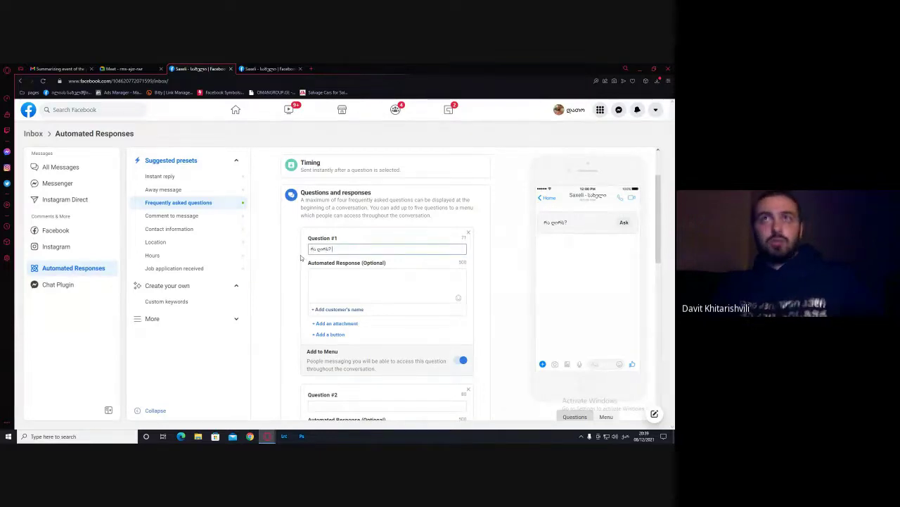
scroll(296, 258, "down", 1)
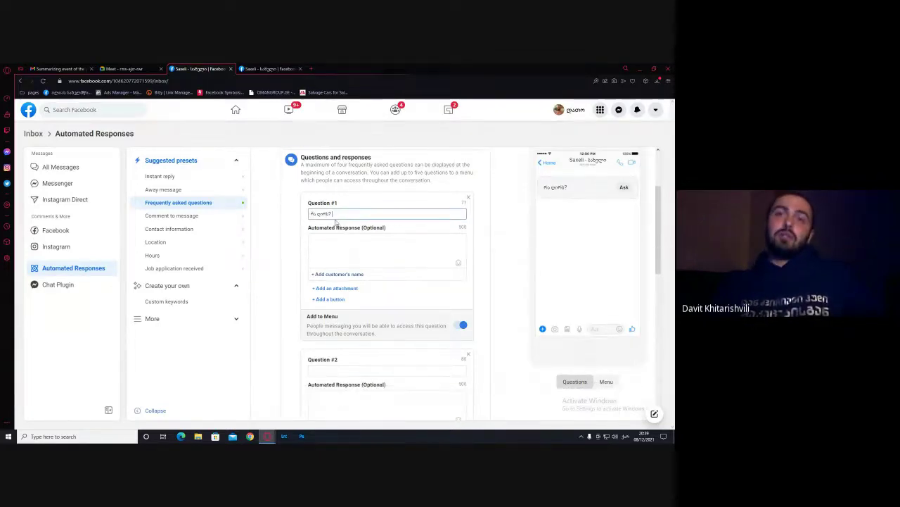
left_click(335, 216)
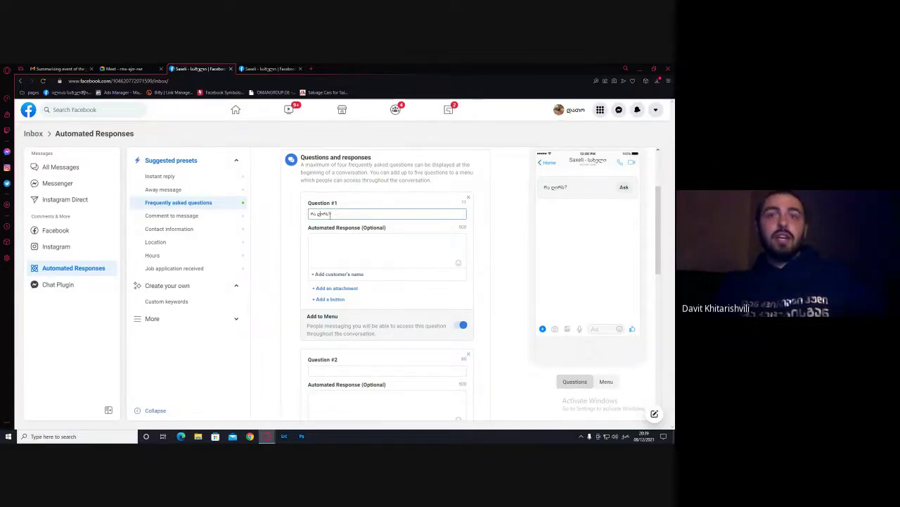
left_click_drag(331, 216, 306, 215)
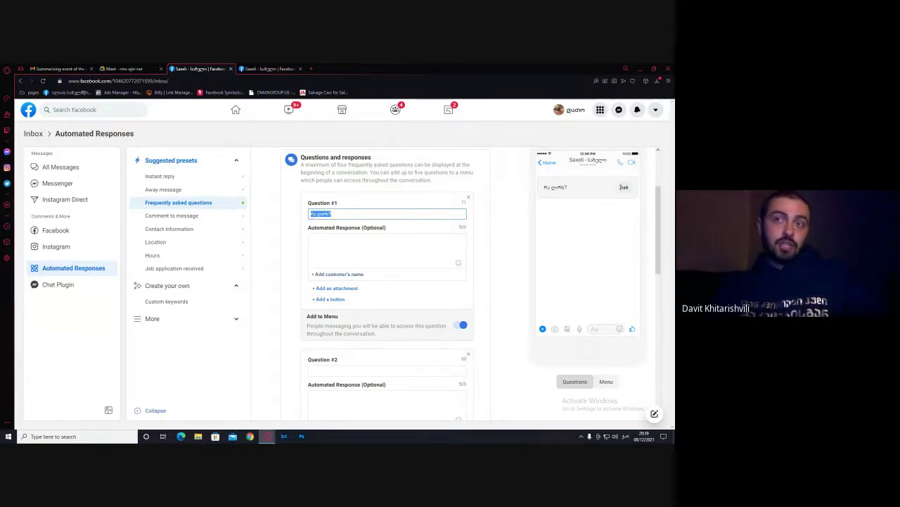
Set the automated response for Question #1 to "34 ლარი"
left_click(337, 252)
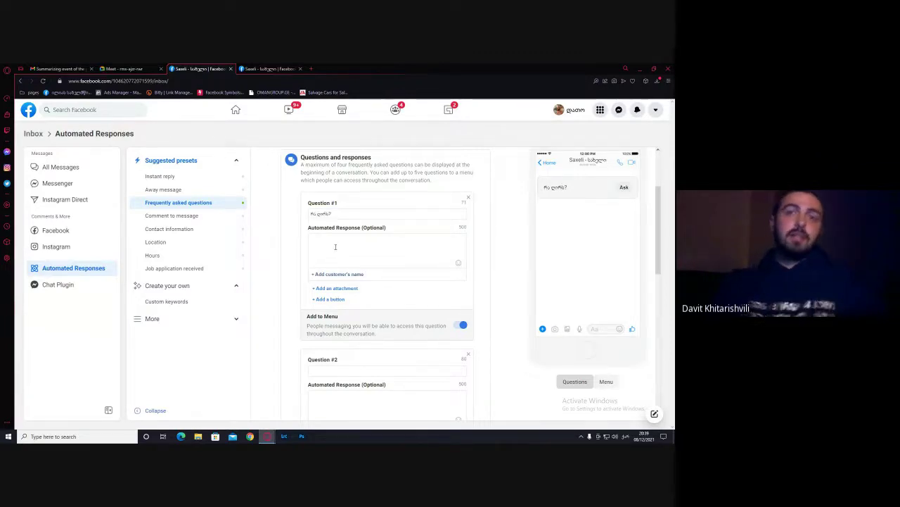
type("69")
key("BackSpace")
key("BackSpace")
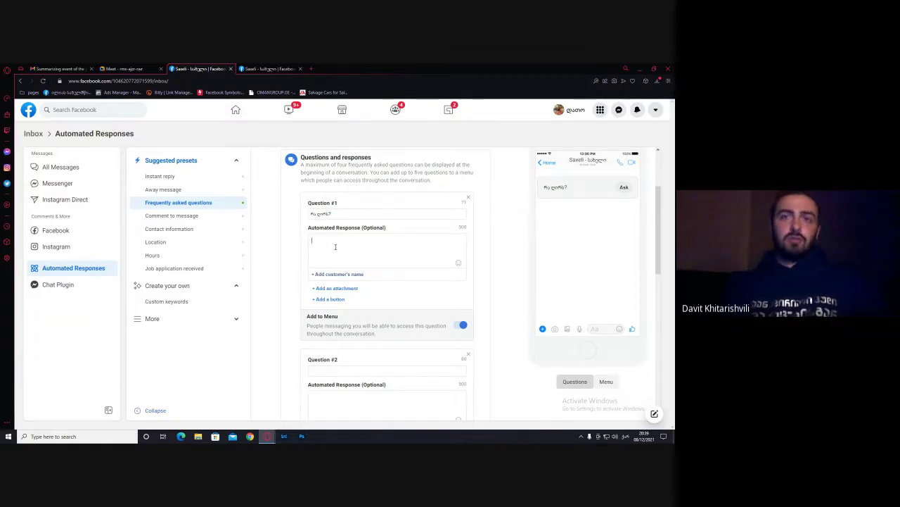
type("34 ლარი")
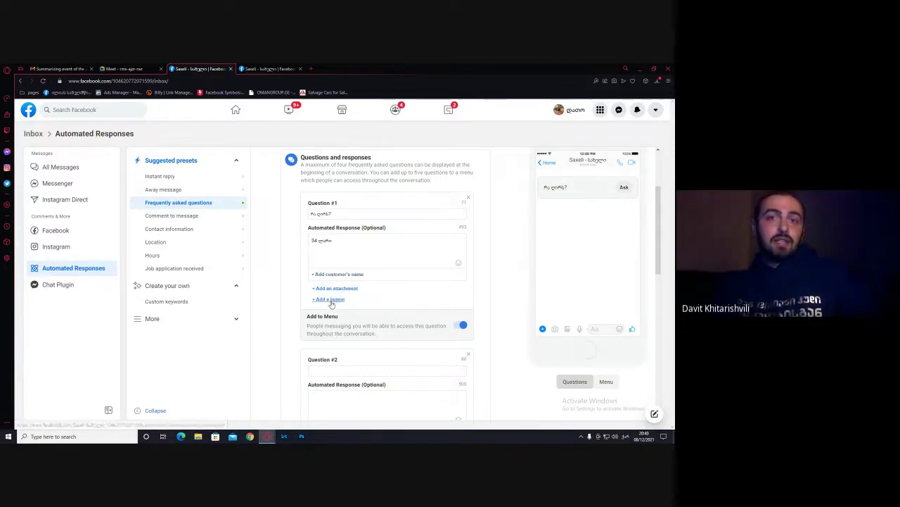
Add an empty image attachment and a button labelled "ღილაკი" to the Question #1 response, leaving its website URL blank
left_click(326, 289)
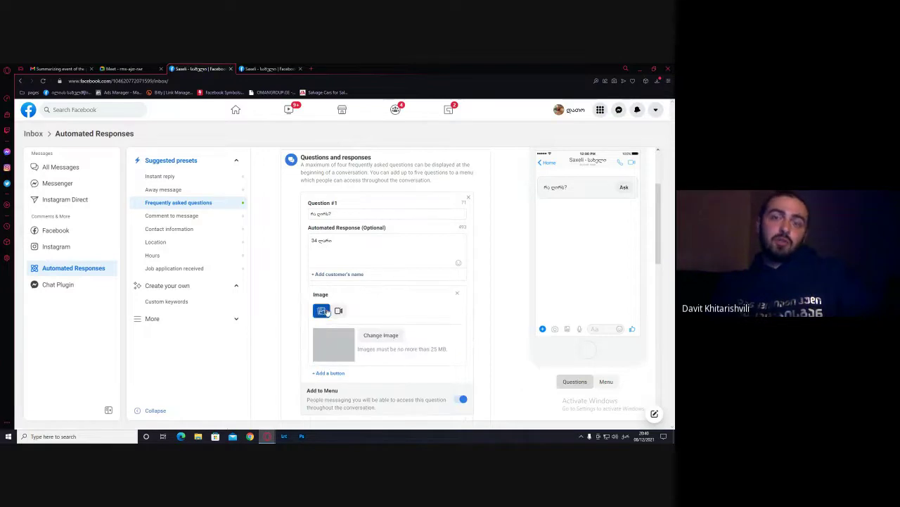
scroll(344, 296, "down", 2)
left_click(331, 269)
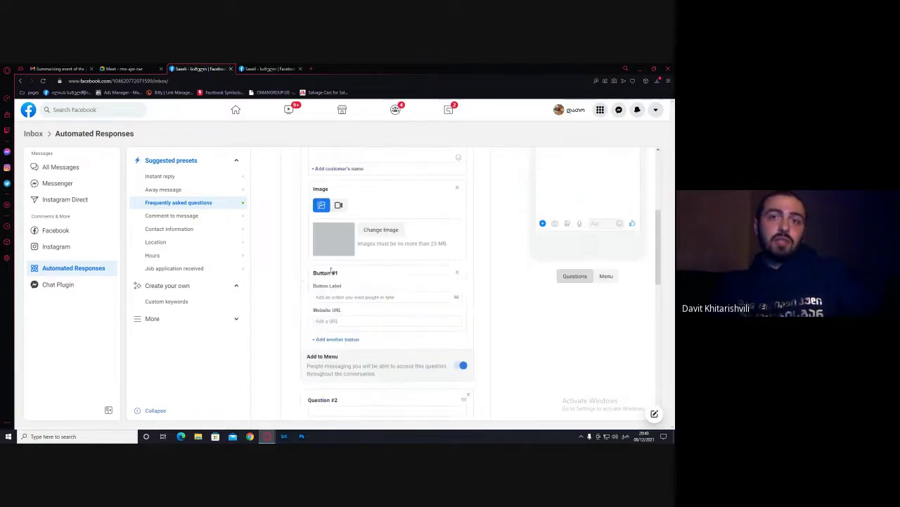
left_click(340, 297)
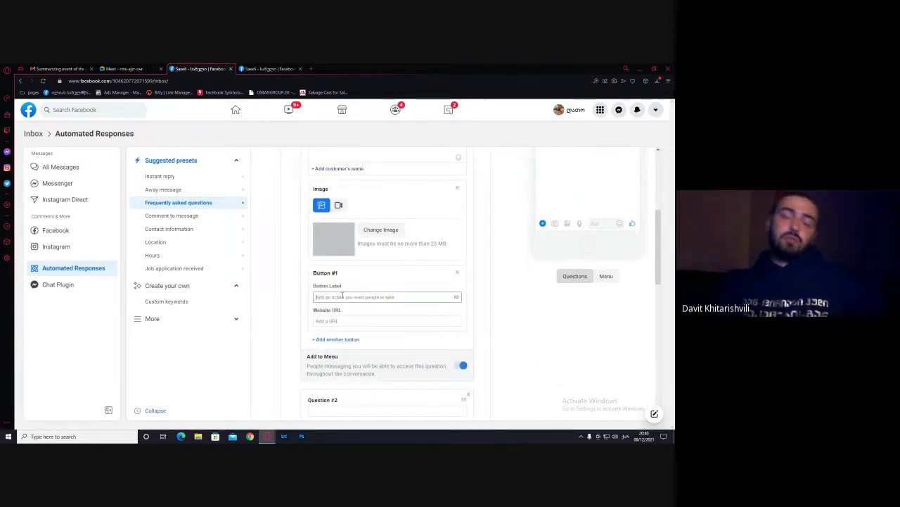
type("ფასი")
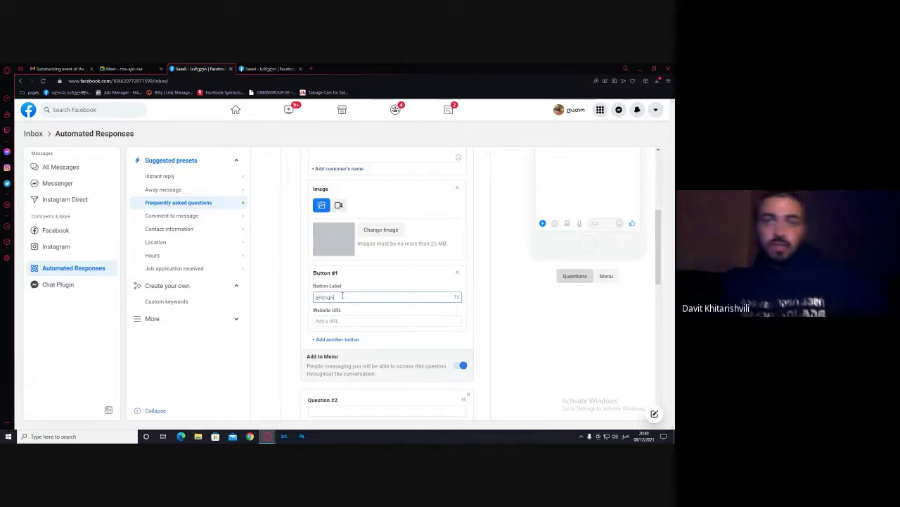
key("Tab")
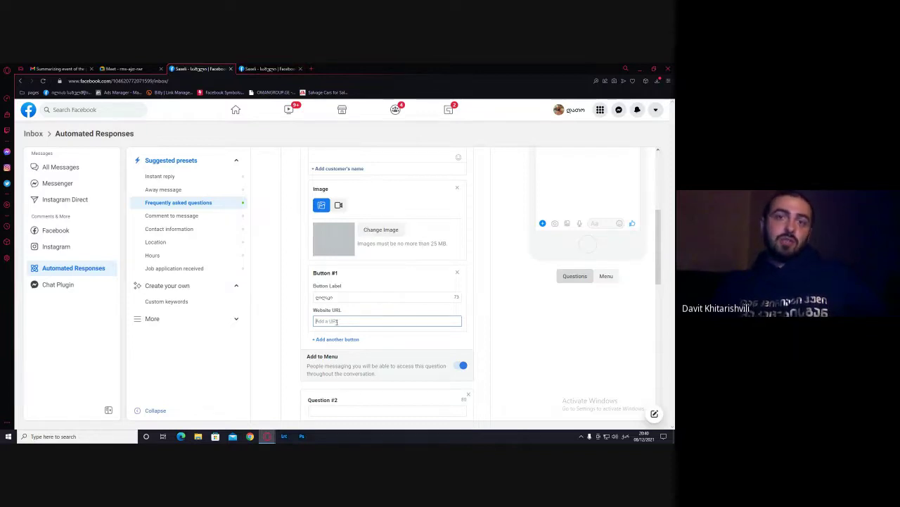
Switch Add to Menu off and back on for Question #1 and look over the remaining blank questions
scroll(342, 310, "down", 2)
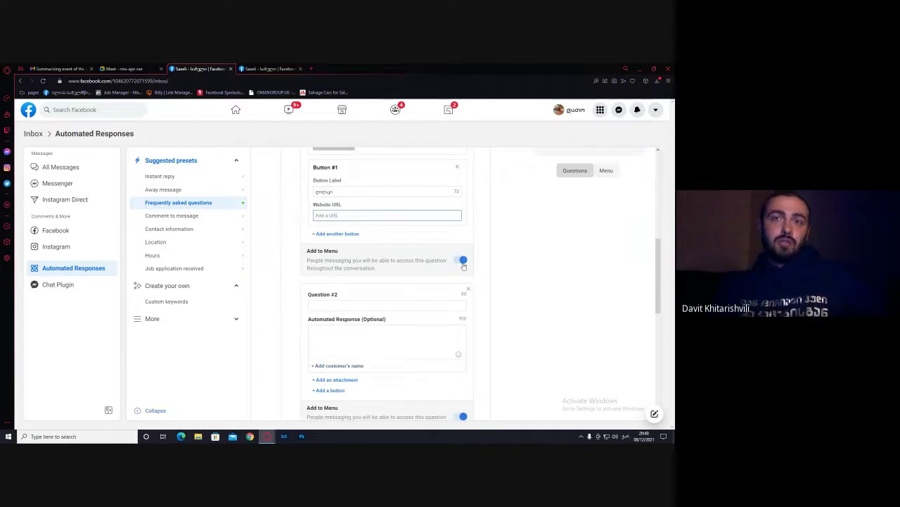
scroll(535, 267, "up", 3)
scroll(492, 302, "up", 2)
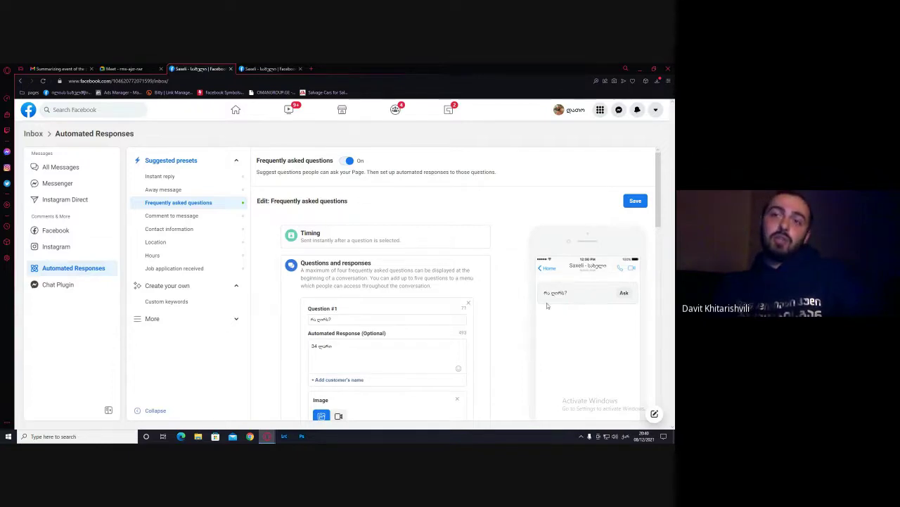
scroll(511, 289, "down", 1)
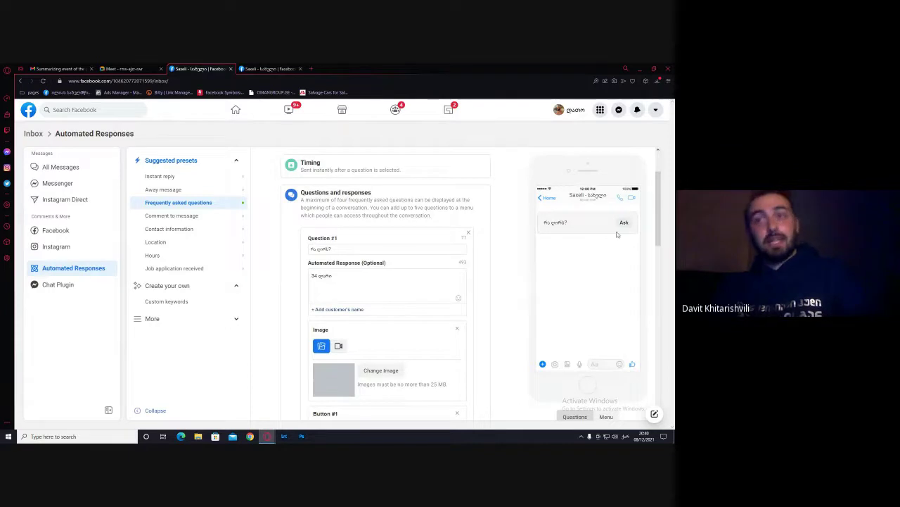
scroll(370, 359, "down", 2)
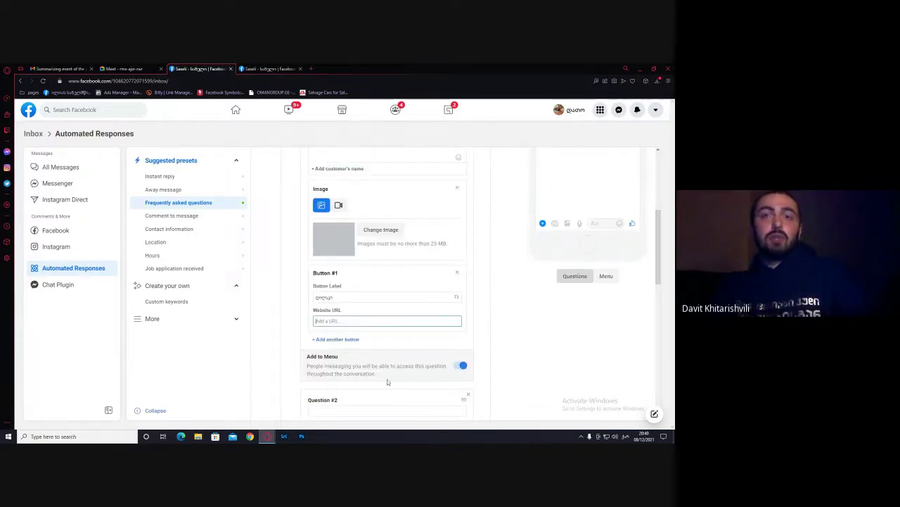
left_click(461, 365)
scroll(479, 354, "up", 4)
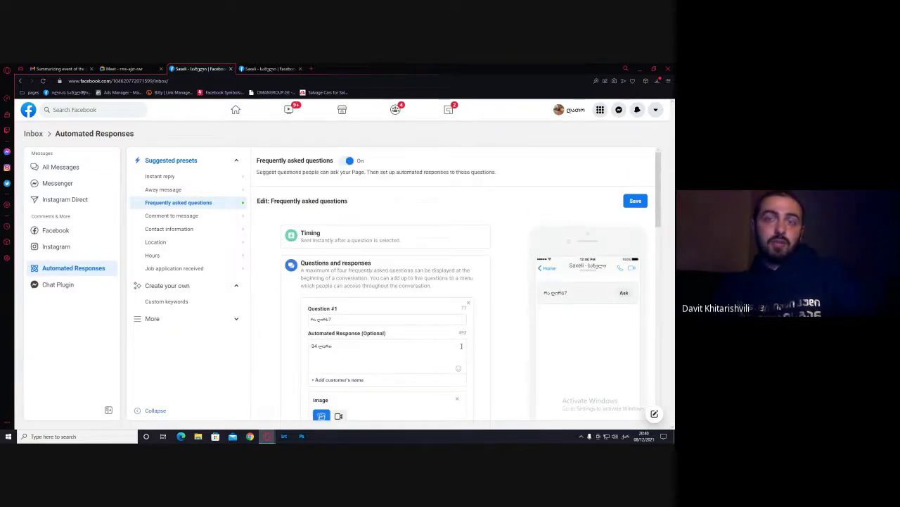
scroll(462, 346, "down", 4)
left_click(461, 364)
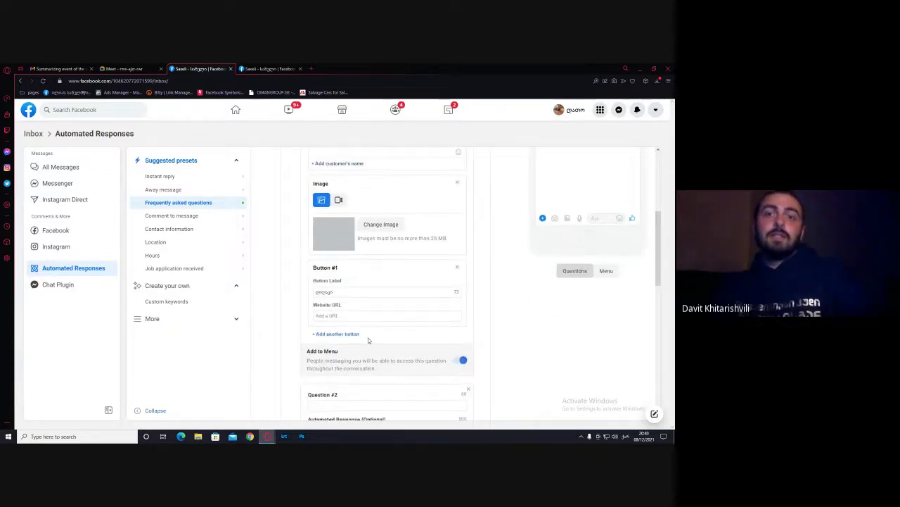
scroll(366, 338, "down", 3)
scroll(323, 268, "down", 2)
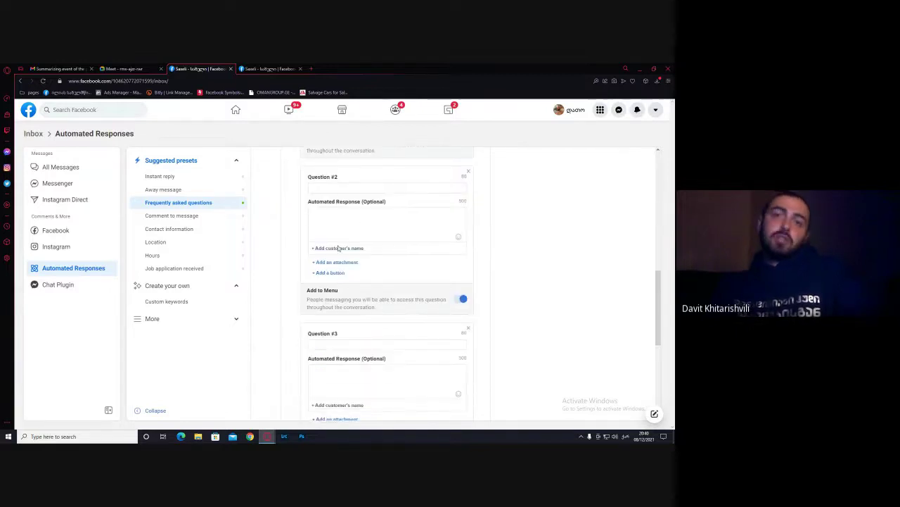
scroll(338, 248, "down", 5)
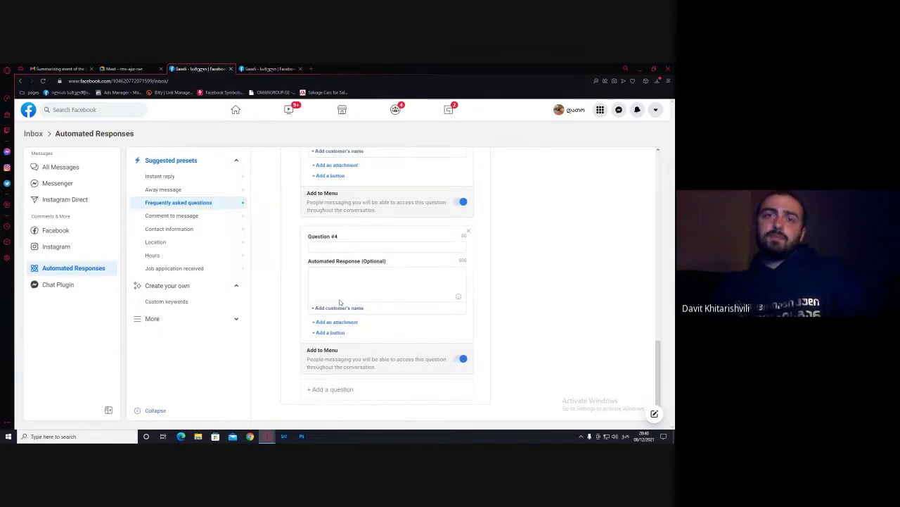
Add a Comment to message entry and set its hashtag keyword to "გილოცავთ"
left_click(181, 216)
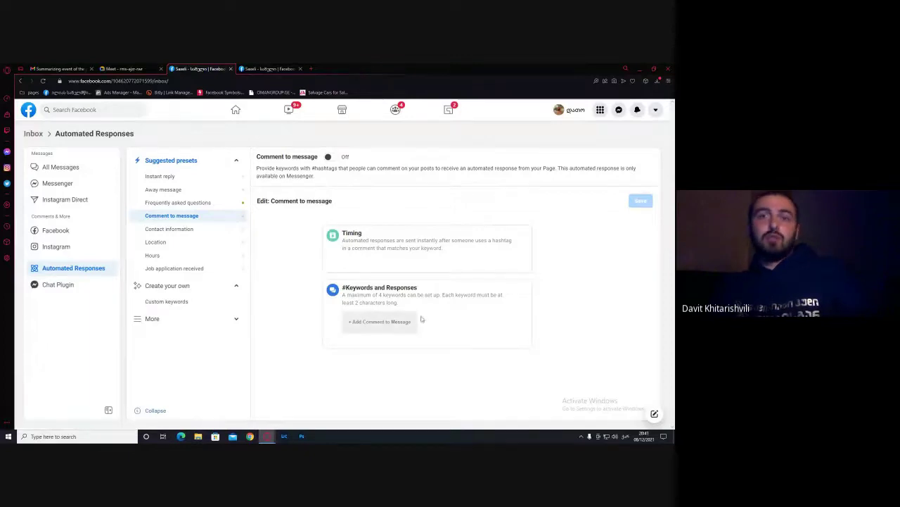
left_click(373, 324)
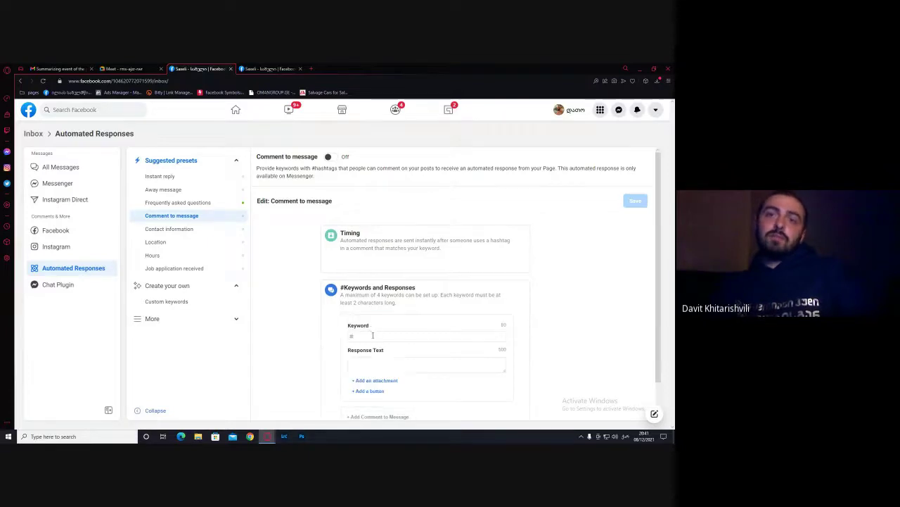
left_click(372, 337)
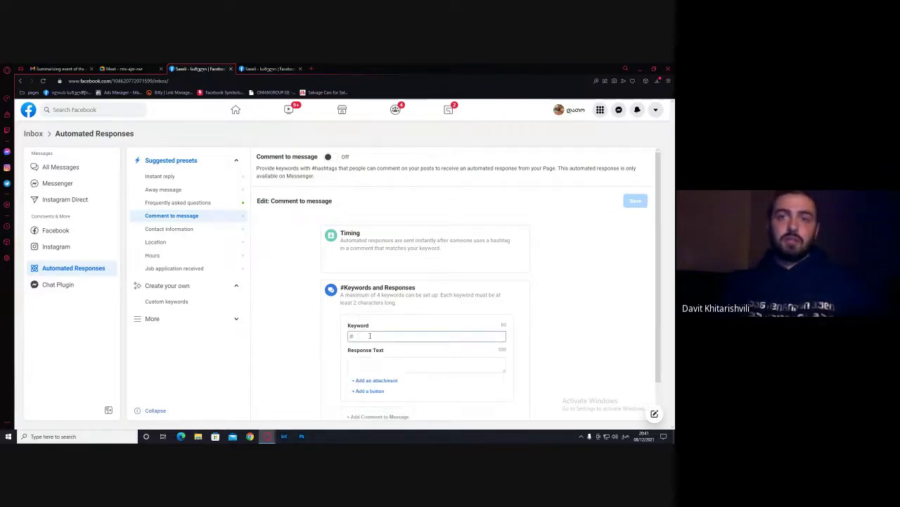
type("ველოსიპე")
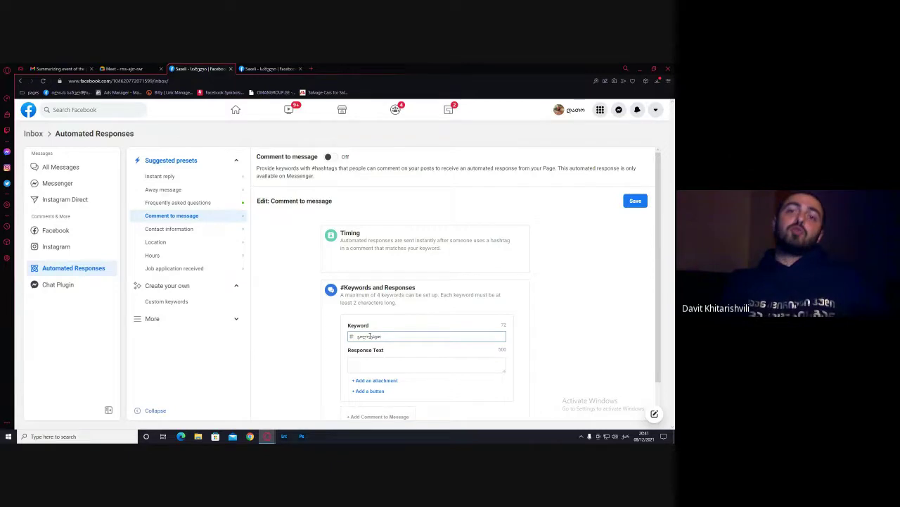
Set the response text for the hashtag keyword to "მადლობა" and save the Comment to message automated response
left_click(367, 368)
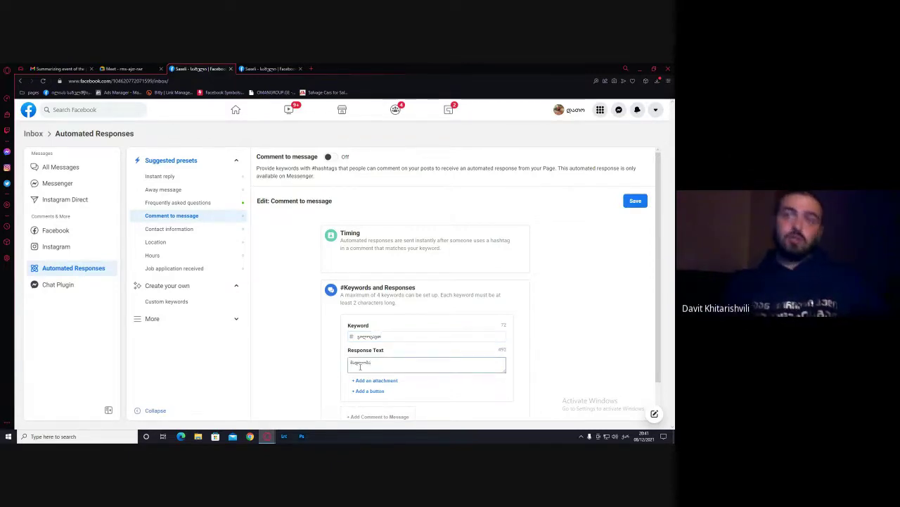
left_click_drag(375, 363, 349, 362)
left_click(319, 327)
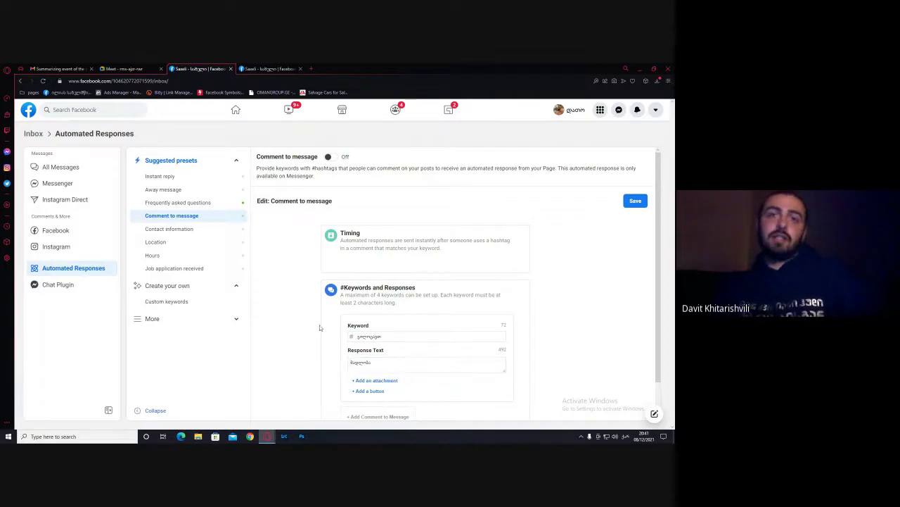
left_click(189, 230)
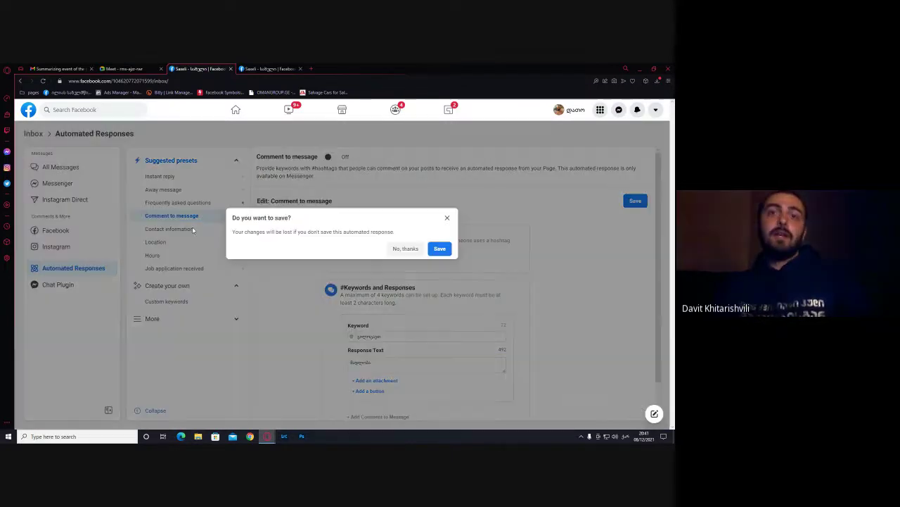
left_click(439, 251)
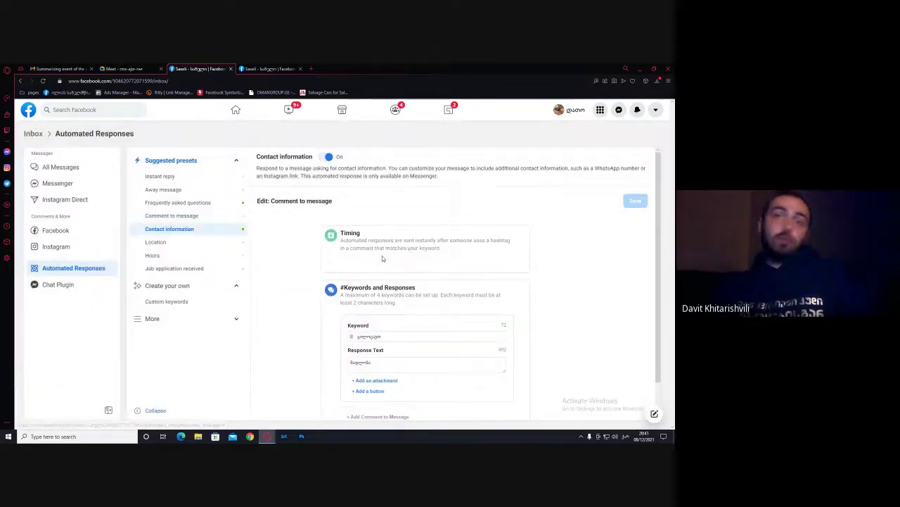
Examine the Contact information preset's timing, default message, attachment and button options
left_click(172, 232)
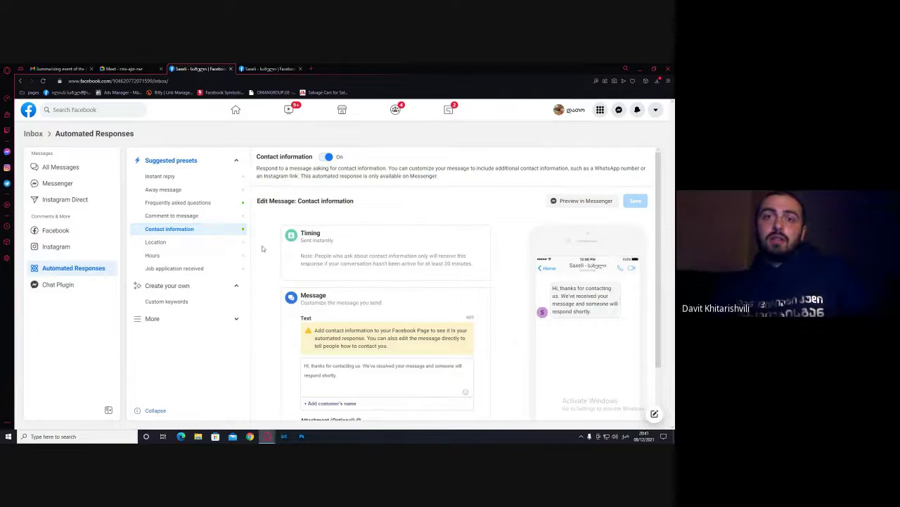
scroll(261, 244, "down", 1)
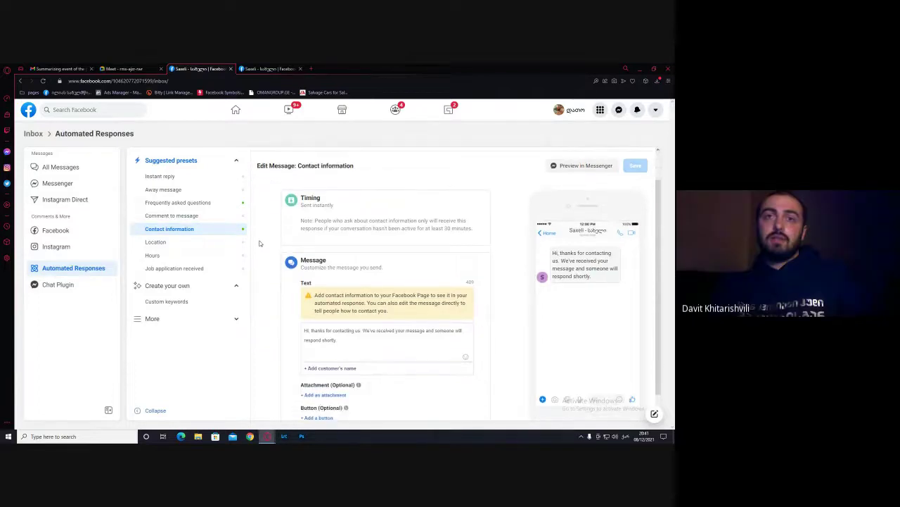
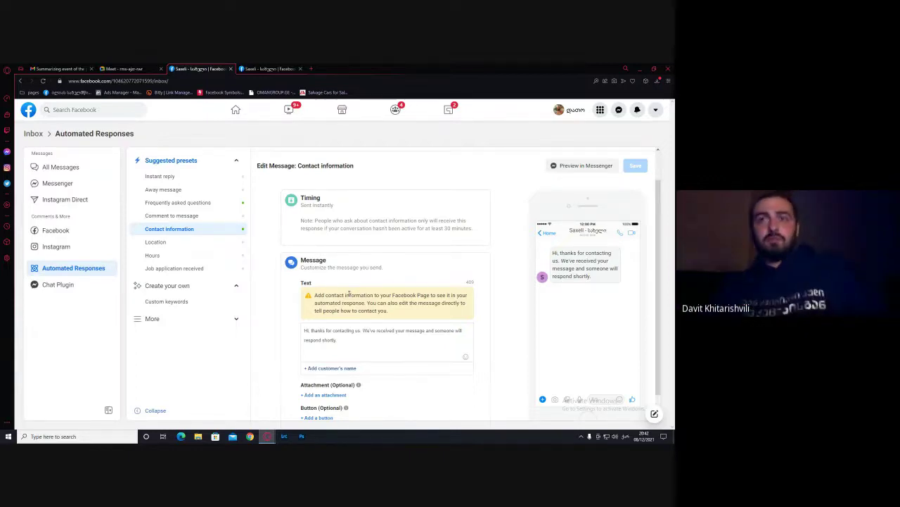
scroll(312, 271, "down", 1)
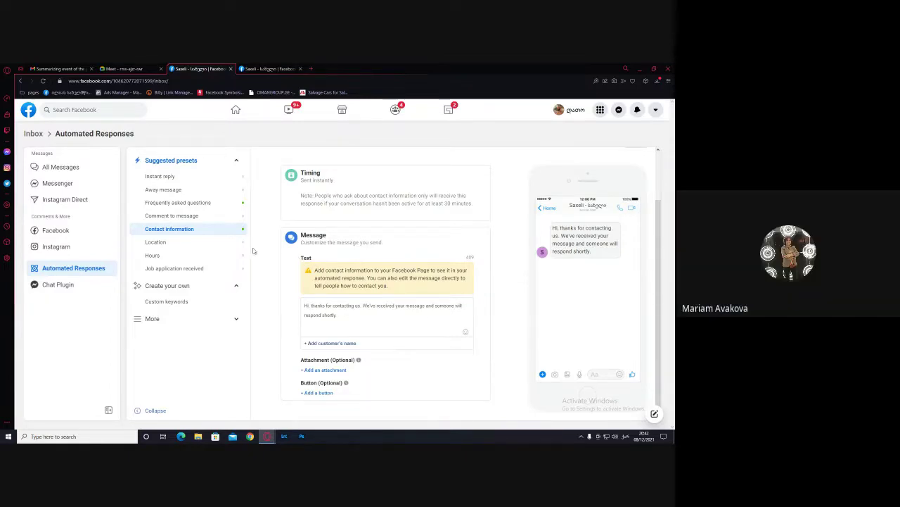
Add a question to Frequently asked questions with the text "მალაპარაკე ოპერატორს", leaving its automated response empty
left_click(177, 202)
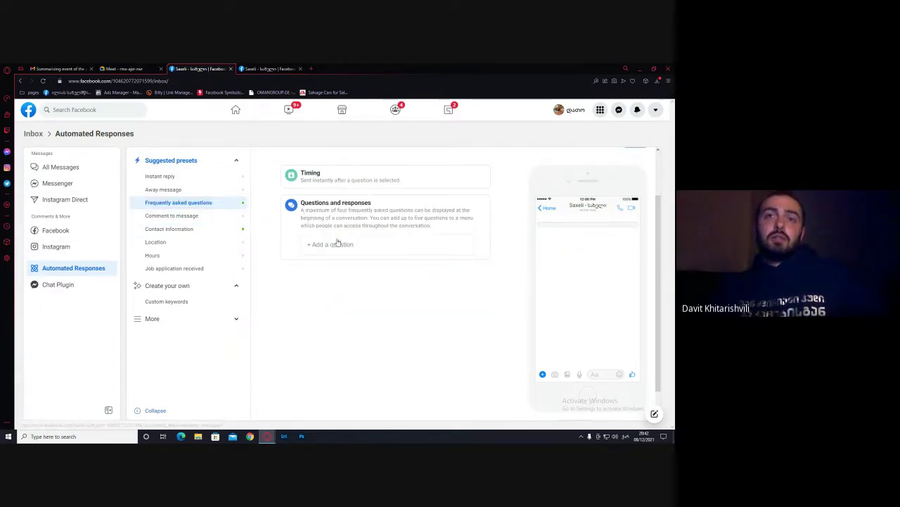
left_click(342, 246)
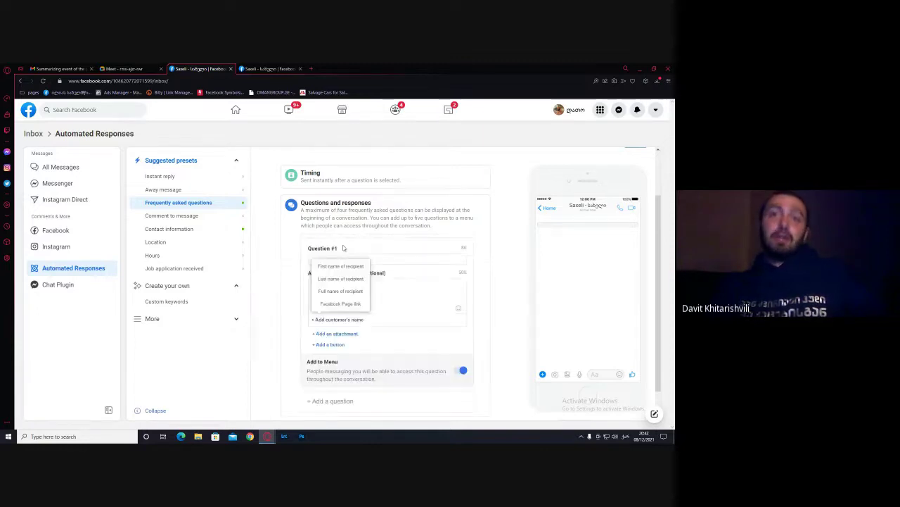
left_click(394, 259)
type("მაღ")
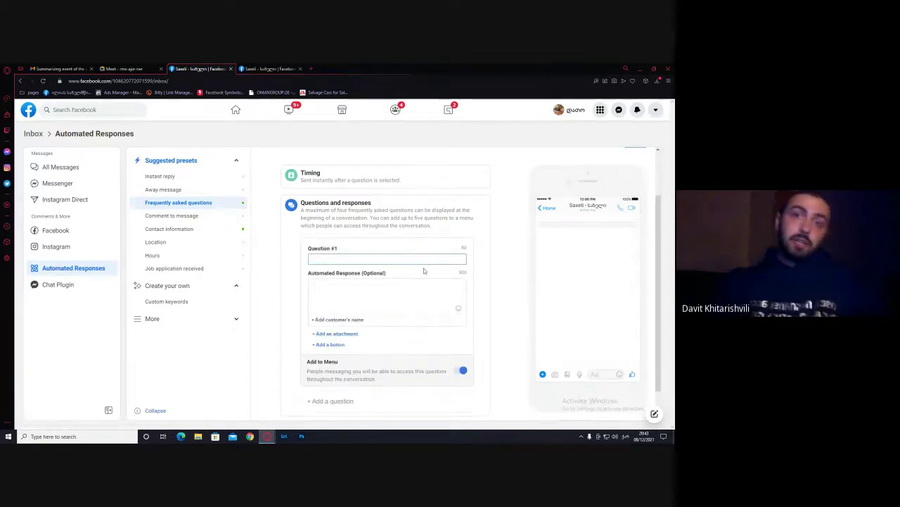
type("აპარაკე")
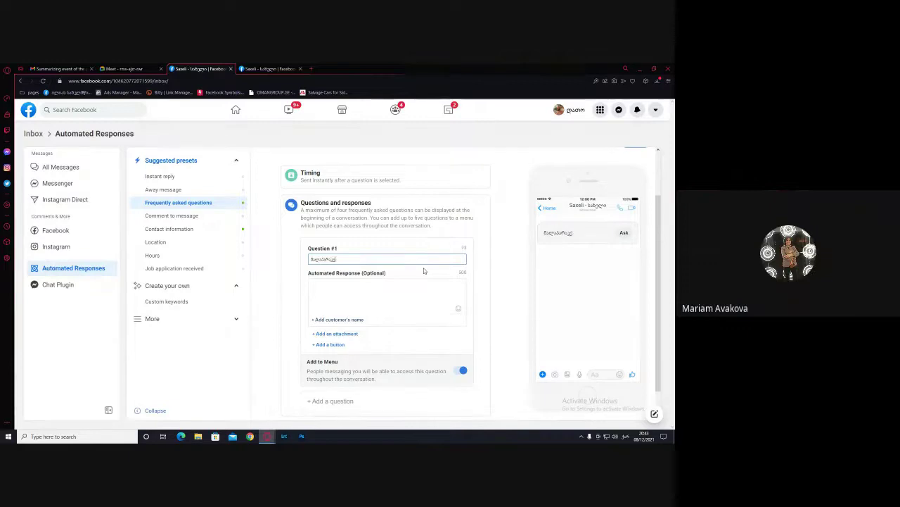
type(" ოპერატორს")
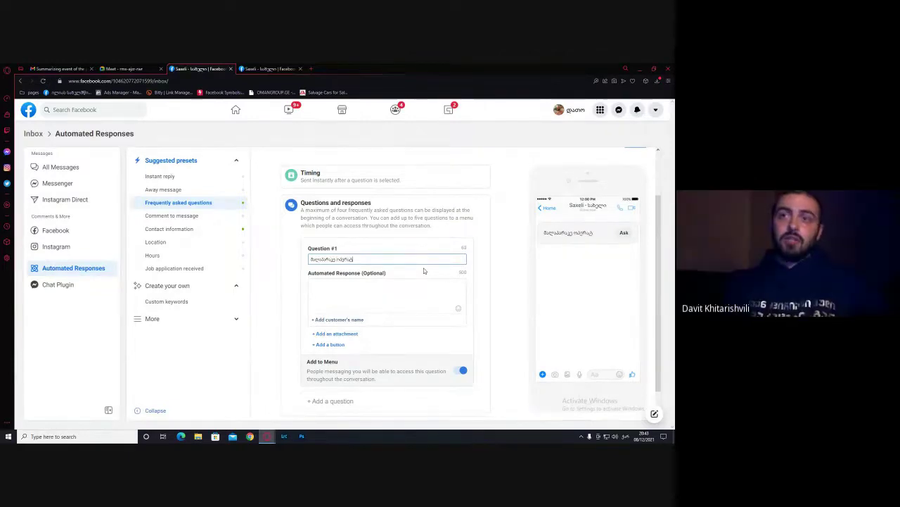
left_click(338, 292)
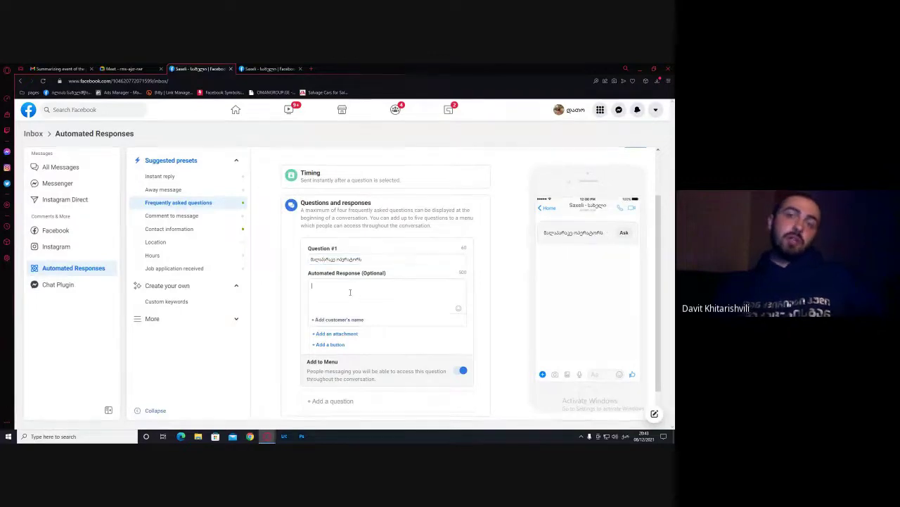
Examine and compare the default messages of the Contact information, Location, Hours and Job application received presets
left_click(169, 230)
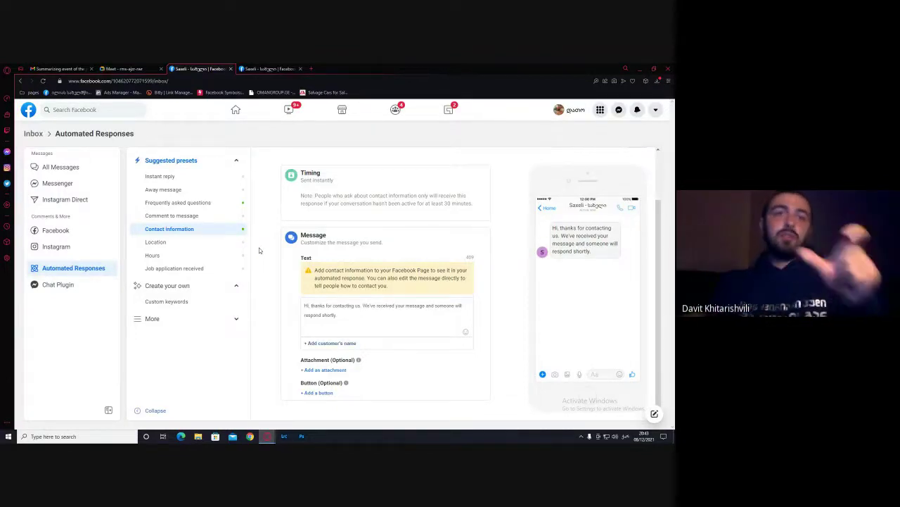
left_click(225, 243)
left_click(177, 256)
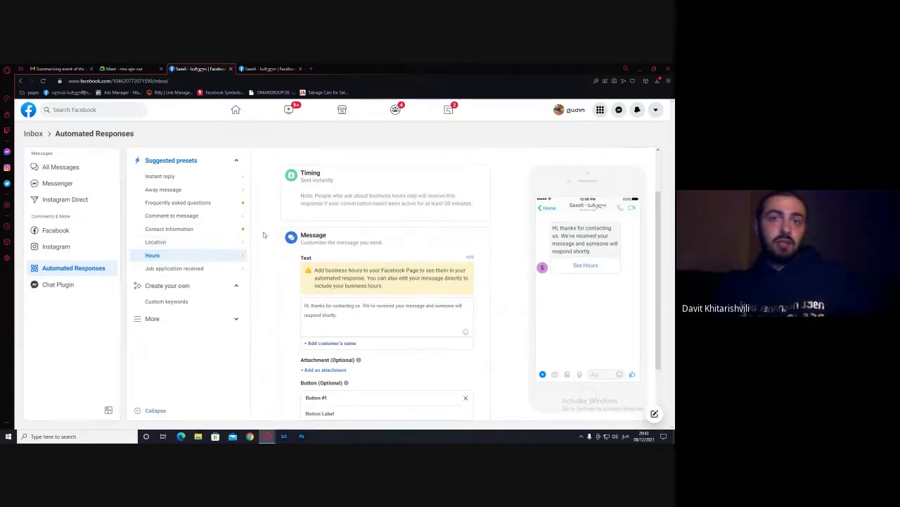
left_click(189, 230)
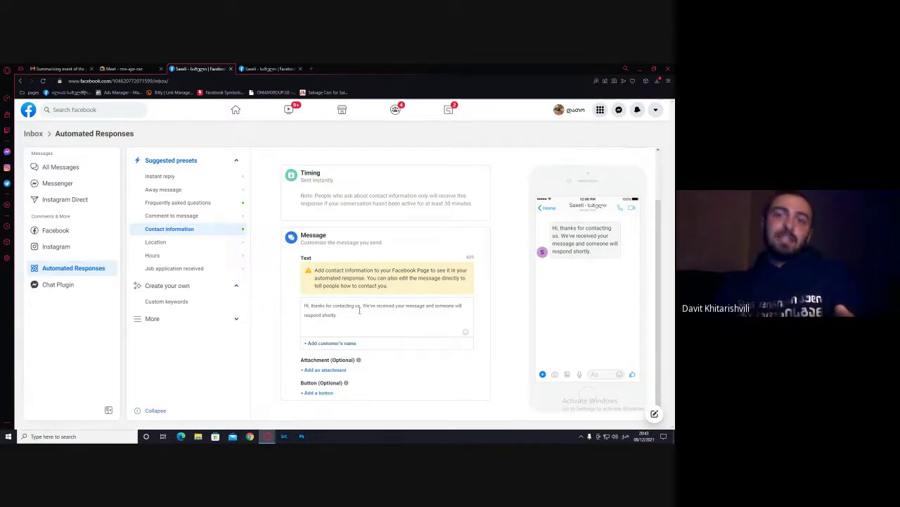
triple_click(340, 318)
left_click(174, 268)
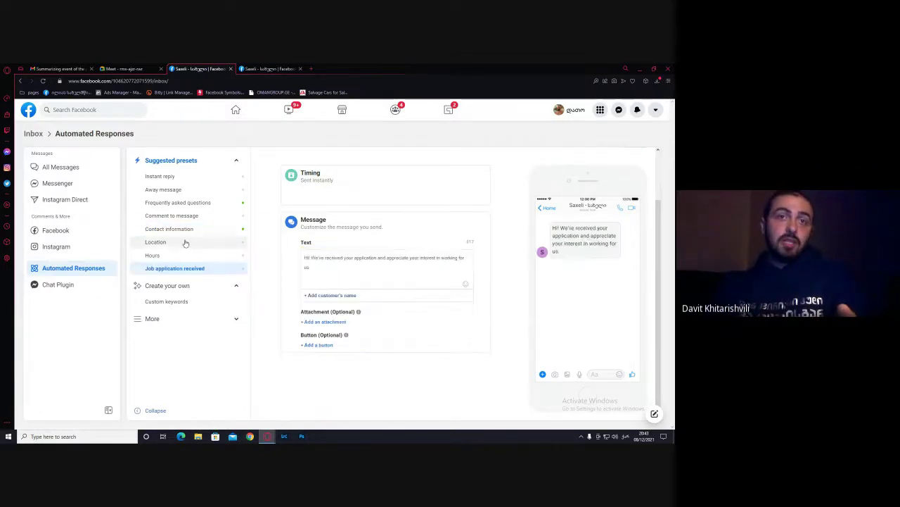
left_click(155, 255)
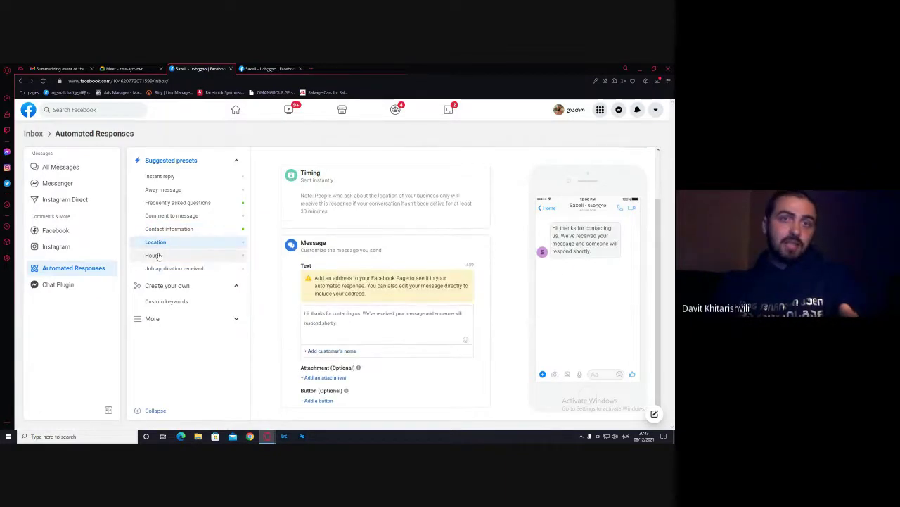
left_click(184, 229)
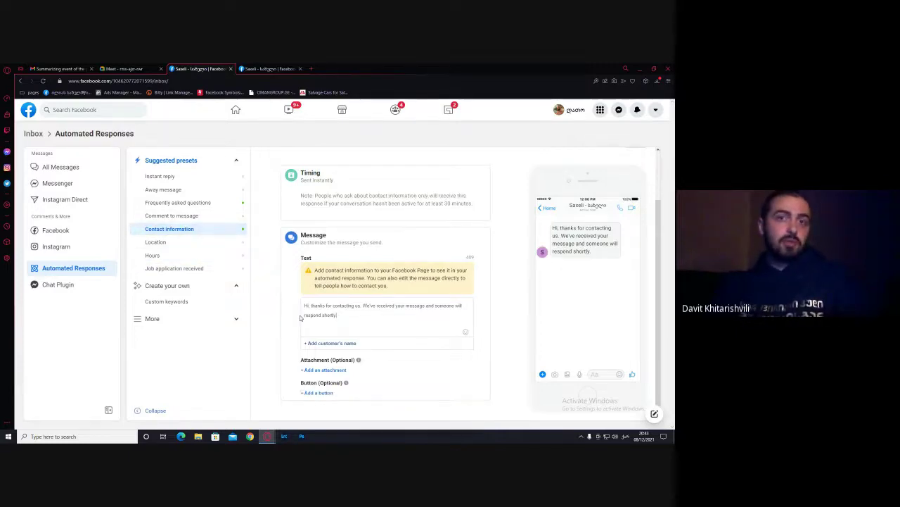
Replace the Job application received message with "მიღებულია კანდიდატურა"
left_click(171, 268)
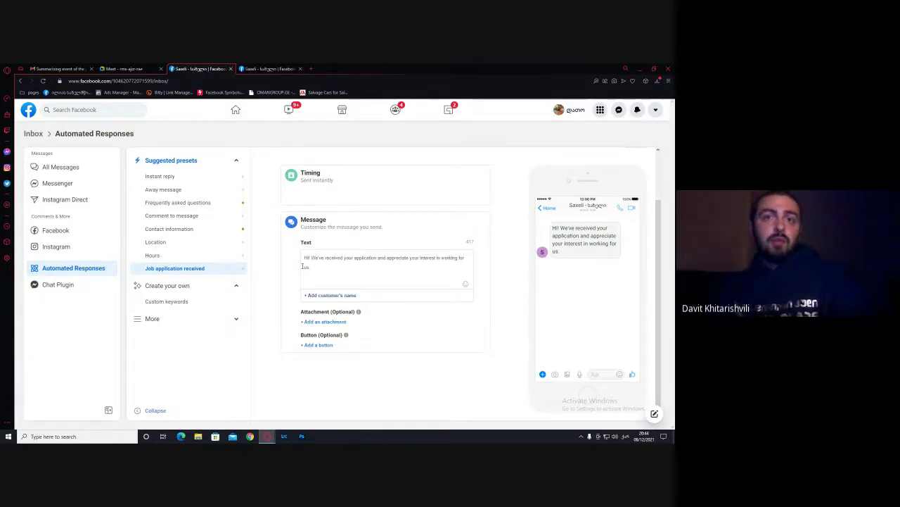
left_click_drag(311, 268, 305, 255)
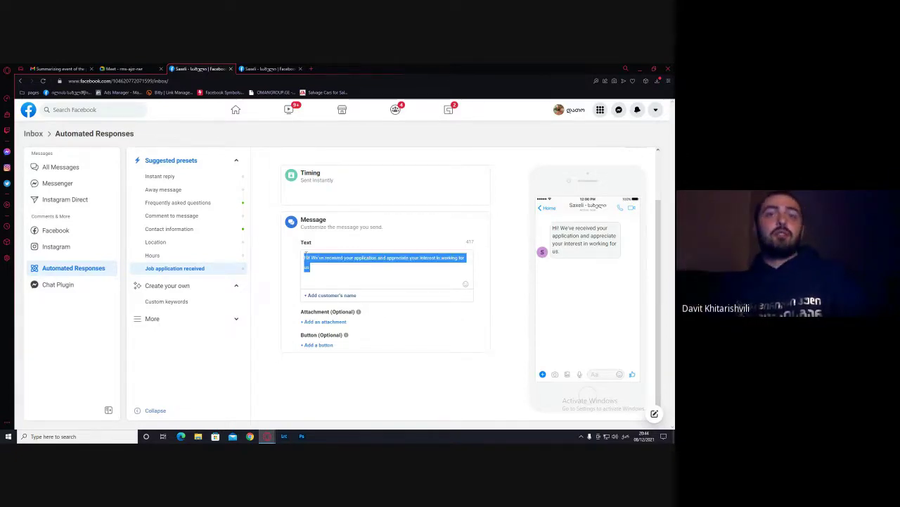
type("მიღ")
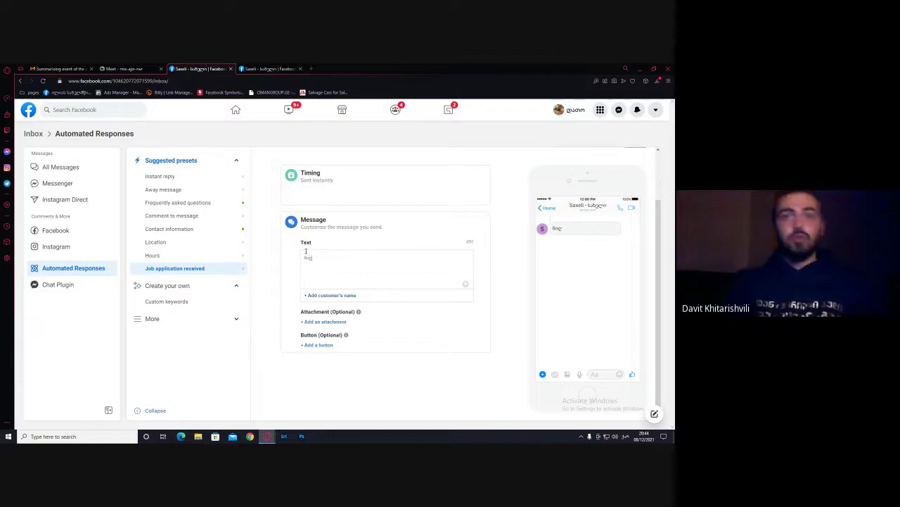
type("ებულია კანდიდატურა")
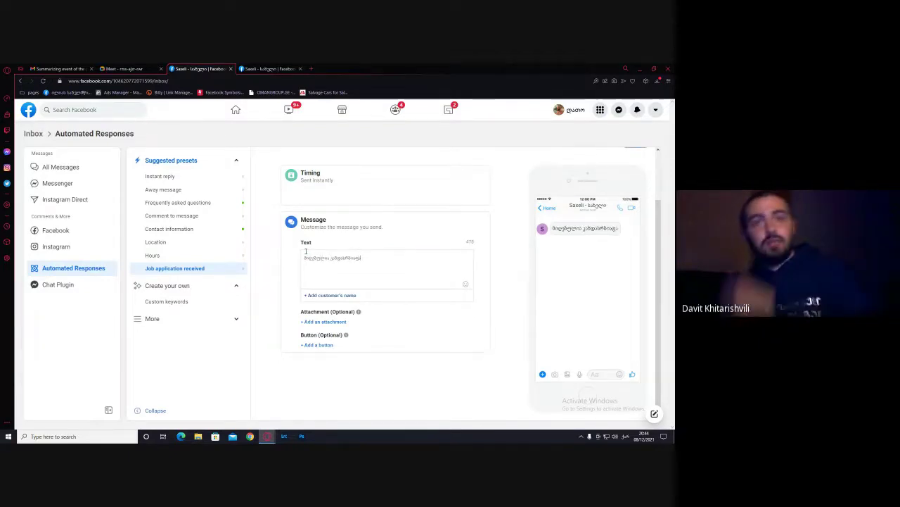
Expand the additional presets, choose Negative feedback and save the pending Job application received changes
left_click(161, 316)
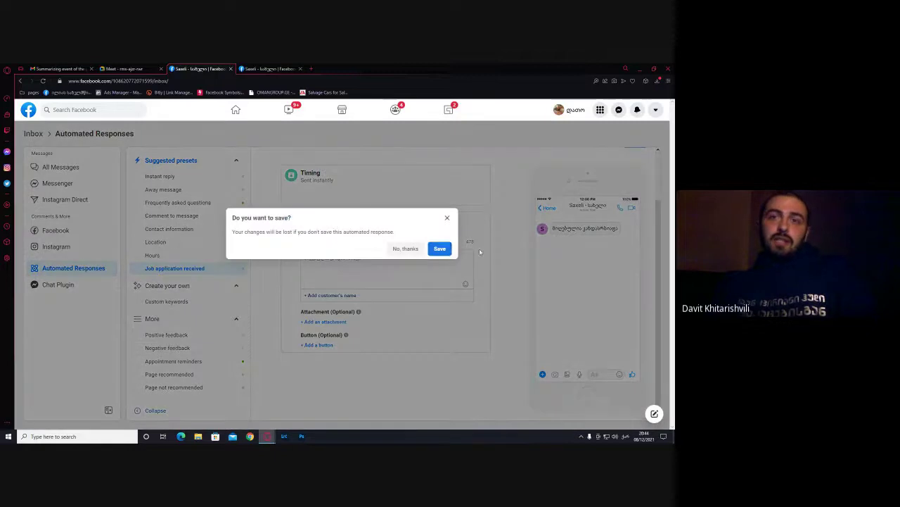
left_click(174, 342)
left_click(176, 343)
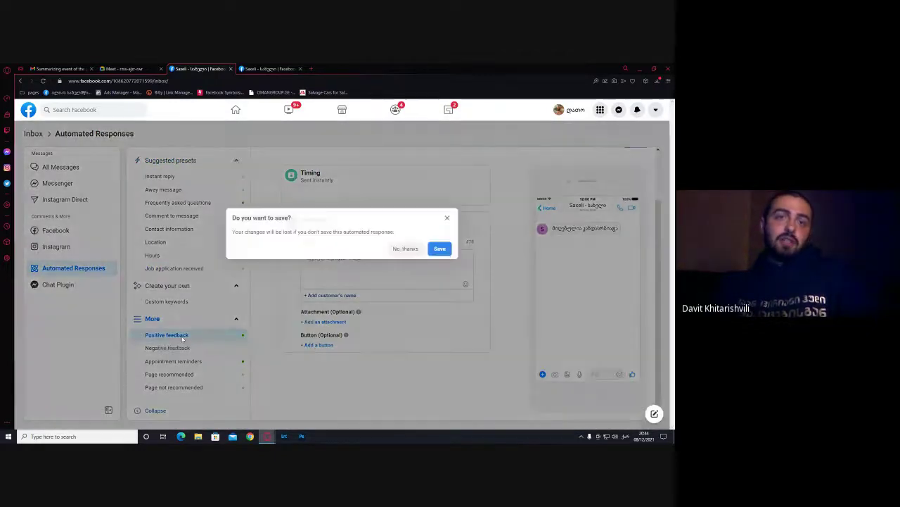
left_click(439, 248)
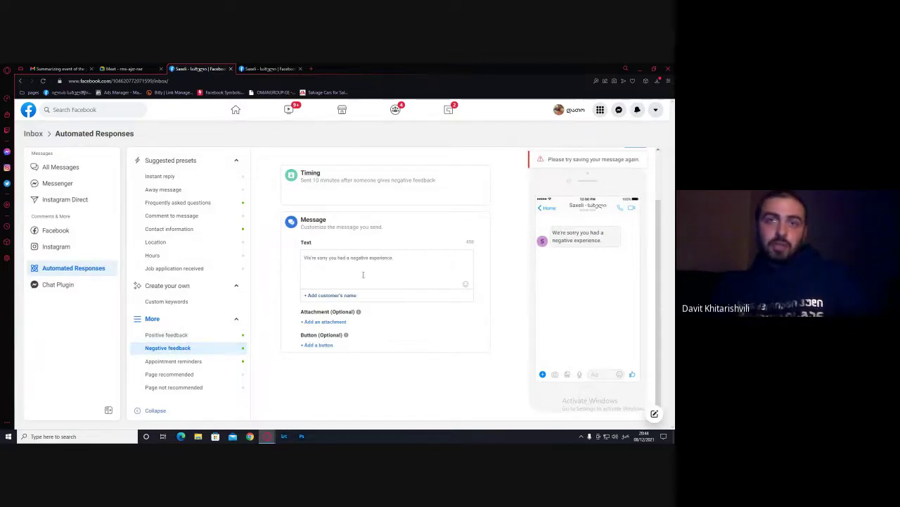
Examine the default Negative feedback message and switch to Appointment reminders, saving the pending response changes
left_click_drag(392, 258, 295, 261)
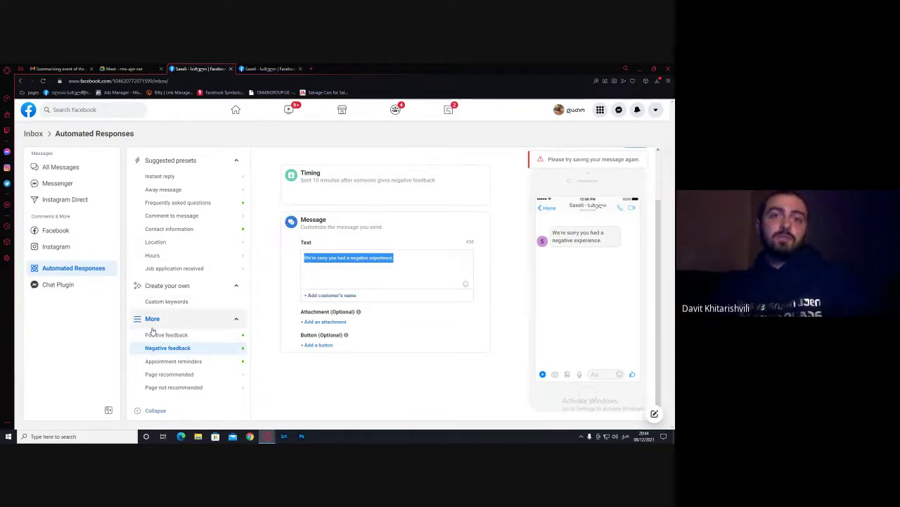
left_click(178, 362)
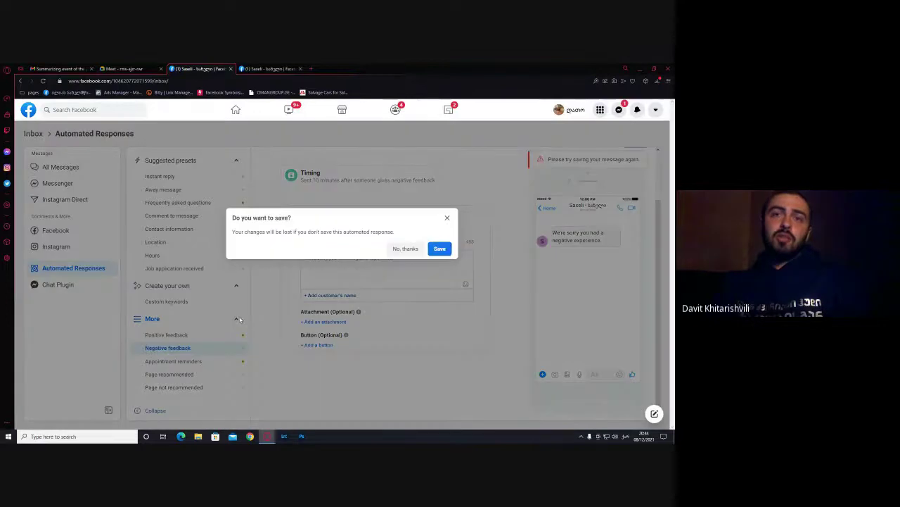
left_click(440, 248)
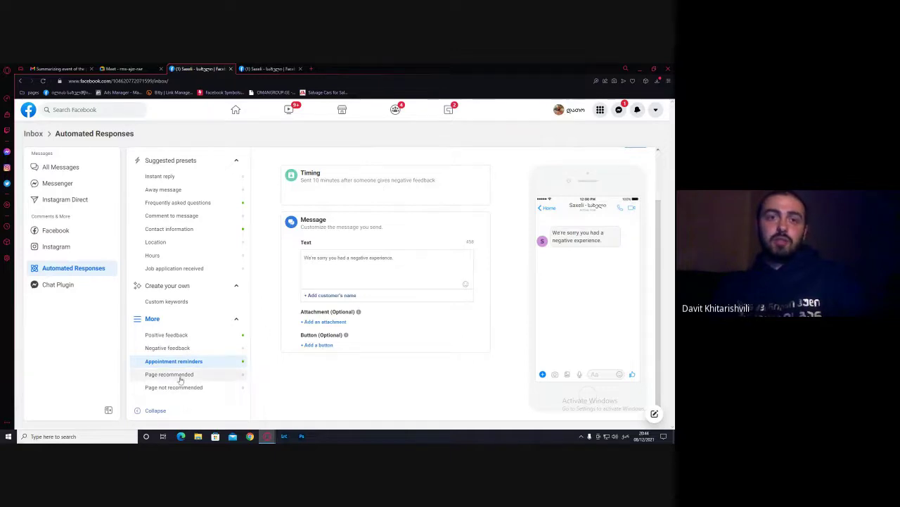
Examine the Positive feedback preset's message and timing, saving the pending changes when switching between it and Appointment reminders
left_click(178, 336)
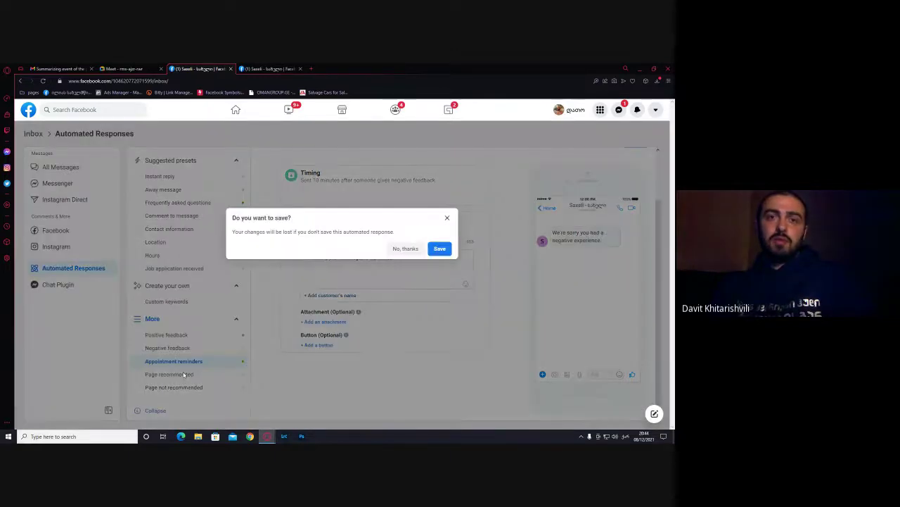
left_click(440, 248)
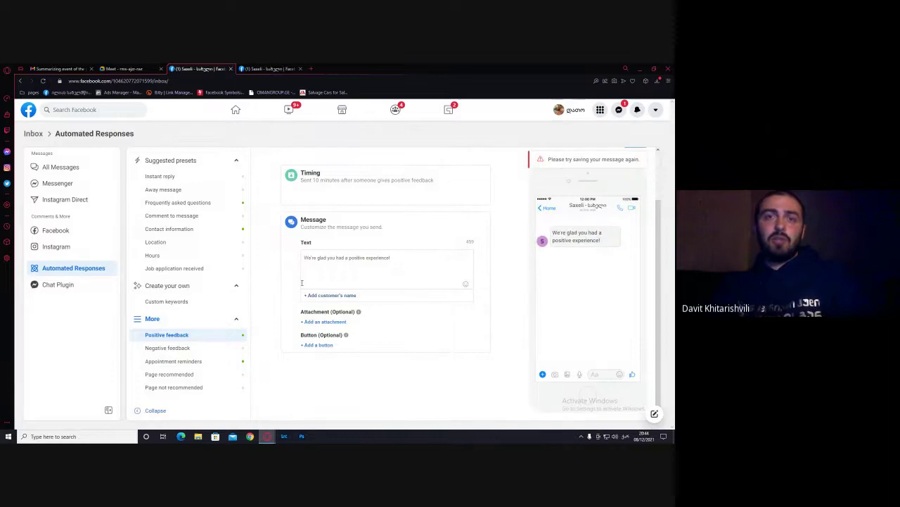
left_click(172, 362)
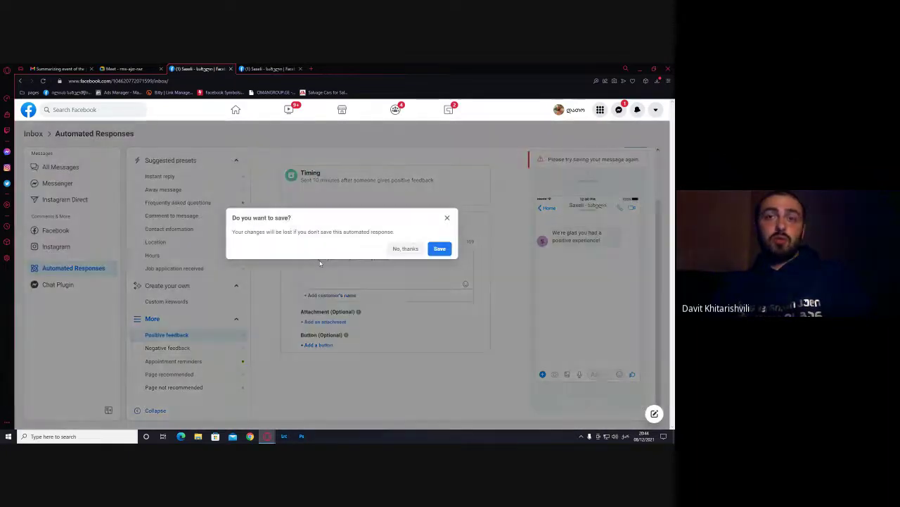
left_click(439, 247)
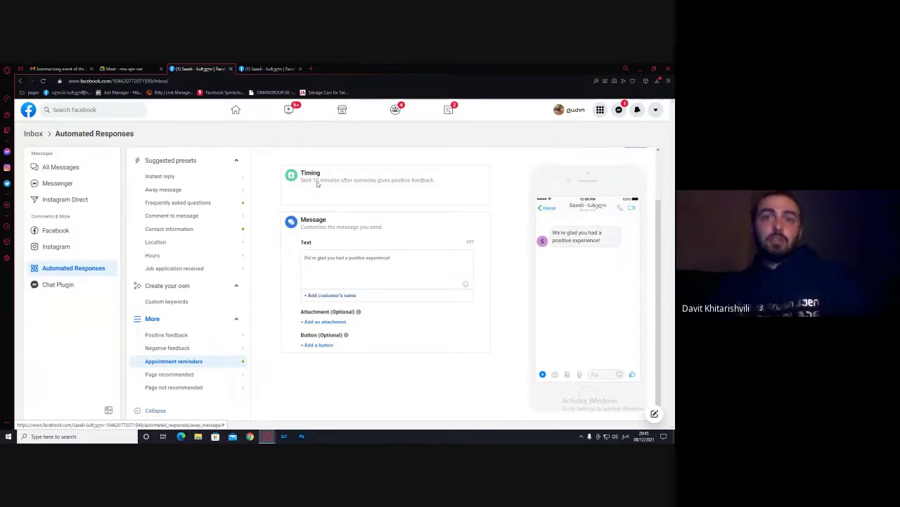
left_click_drag(318, 183, 414, 181)
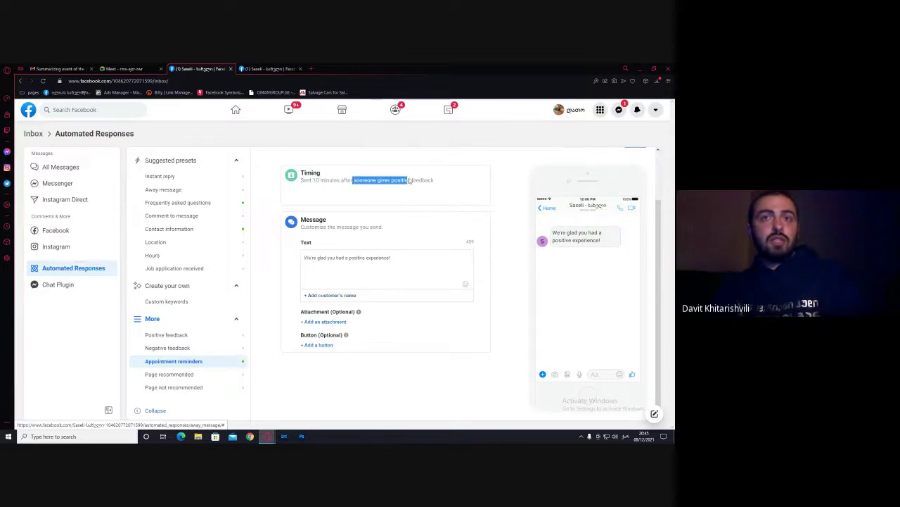
left_click(409, 181)
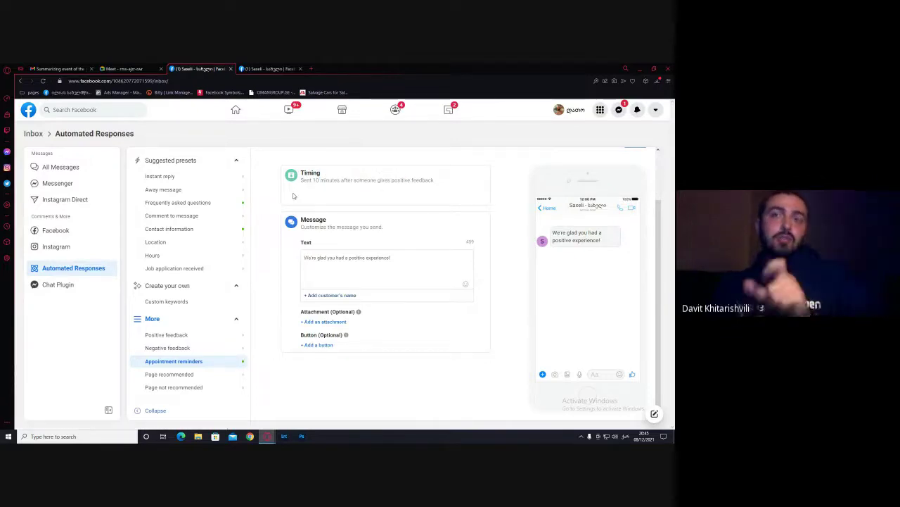
Return to the Page, dismissing the WhatsApp button offer, and choose Book Now as its action button
key("alt+Left")
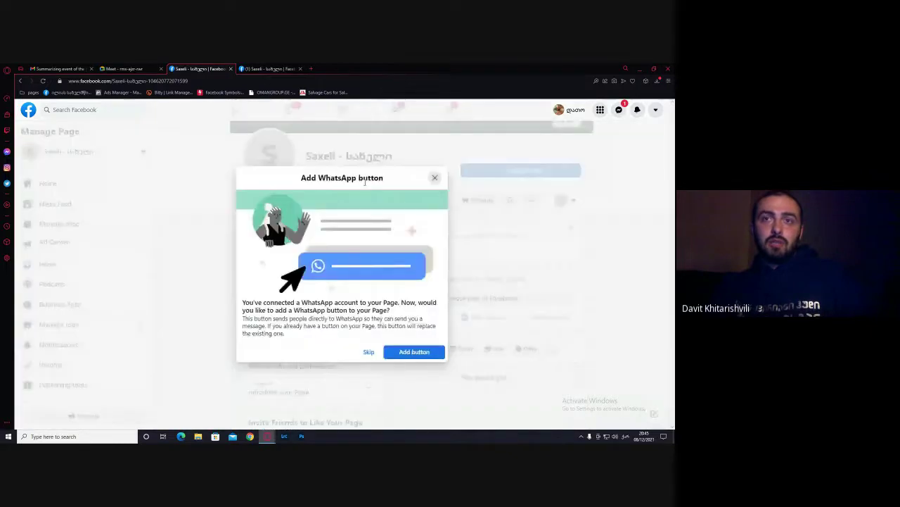
left_click(434, 179)
left_click(524, 171)
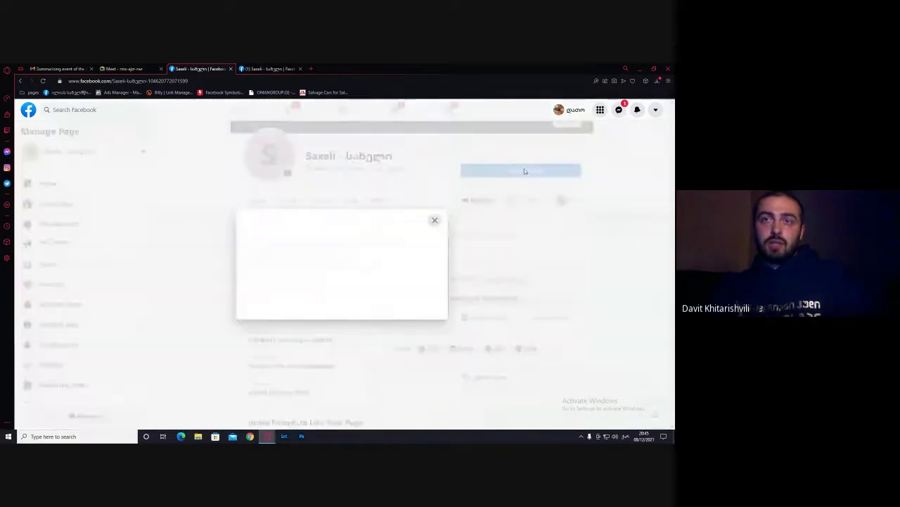
left_click(464, 156)
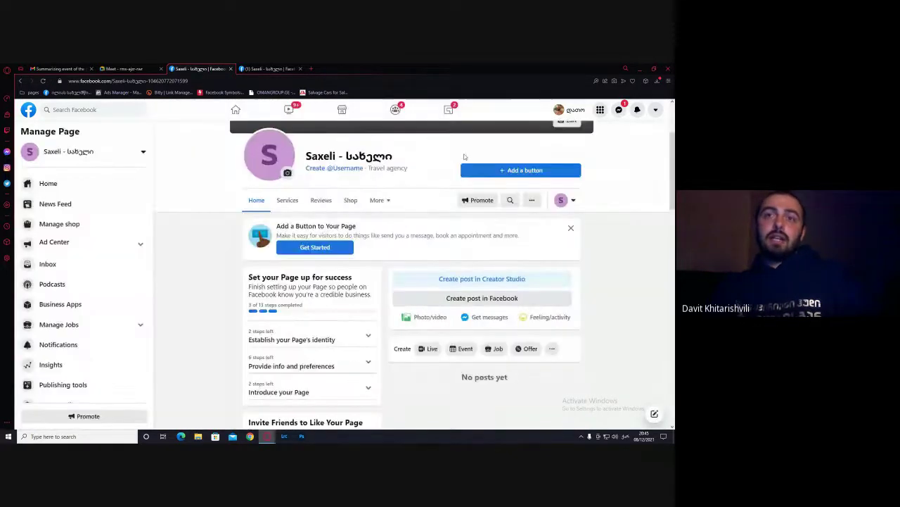
left_click(535, 174)
scroll(316, 232, "down", 3)
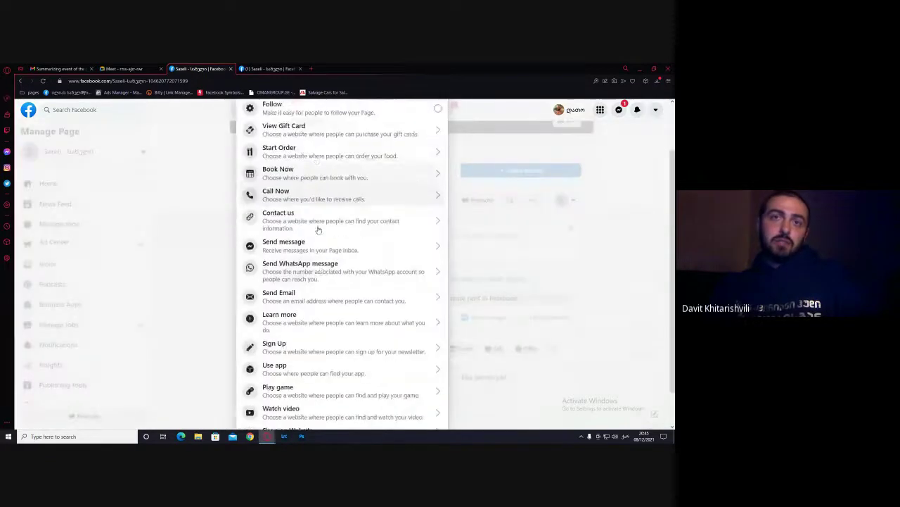
scroll(330, 269, "up", 2)
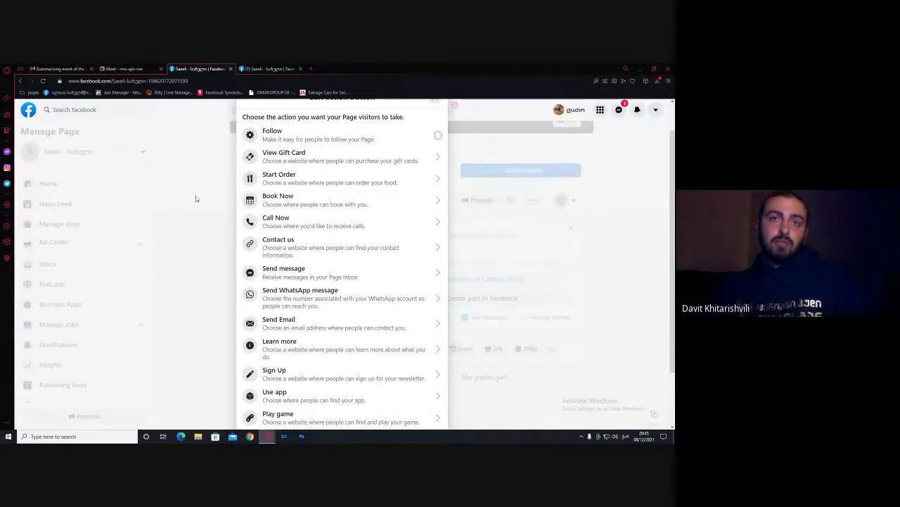
left_click(279, 200)
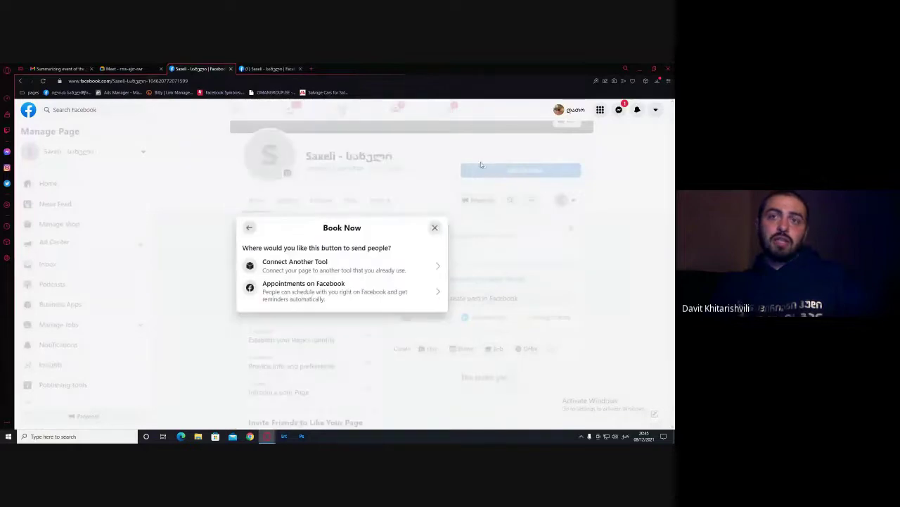
Look through the external booking tools that the Book Now button can be connected to
left_click(377, 290)
left_click(250, 180)
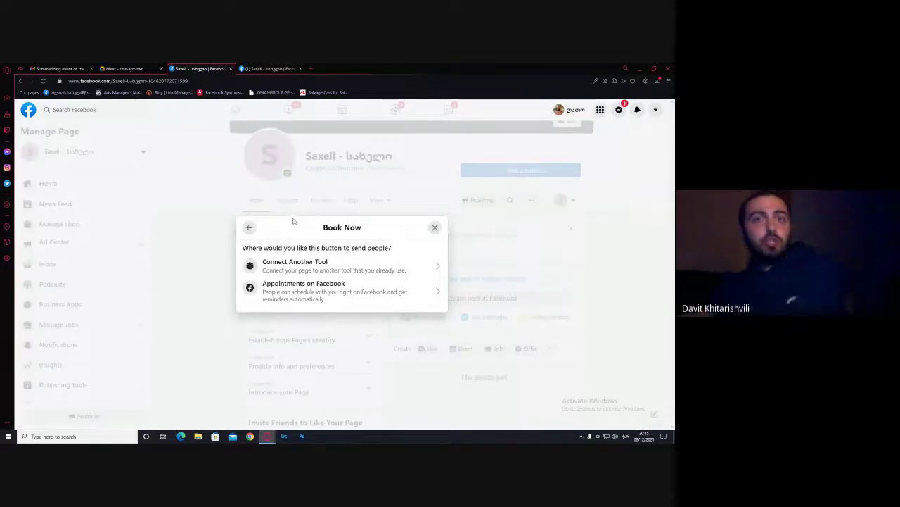
left_click(335, 267)
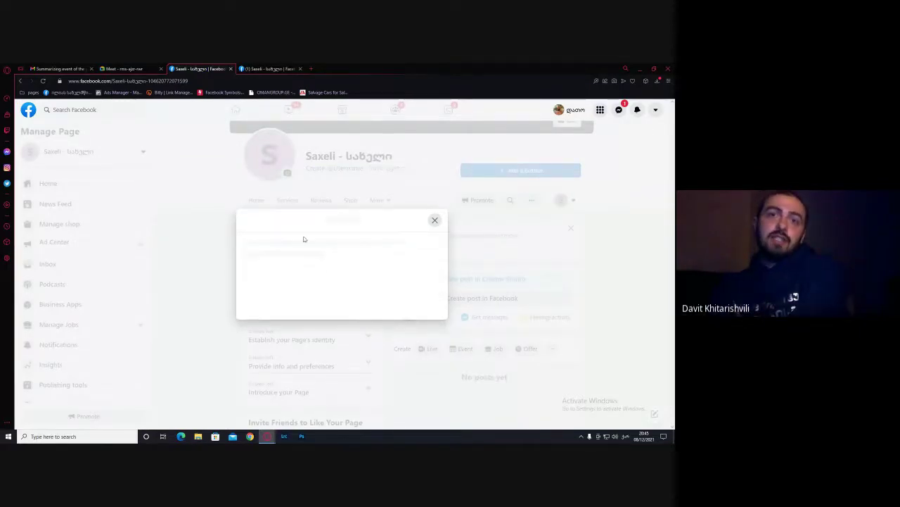
scroll(282, 289, "down", 4)
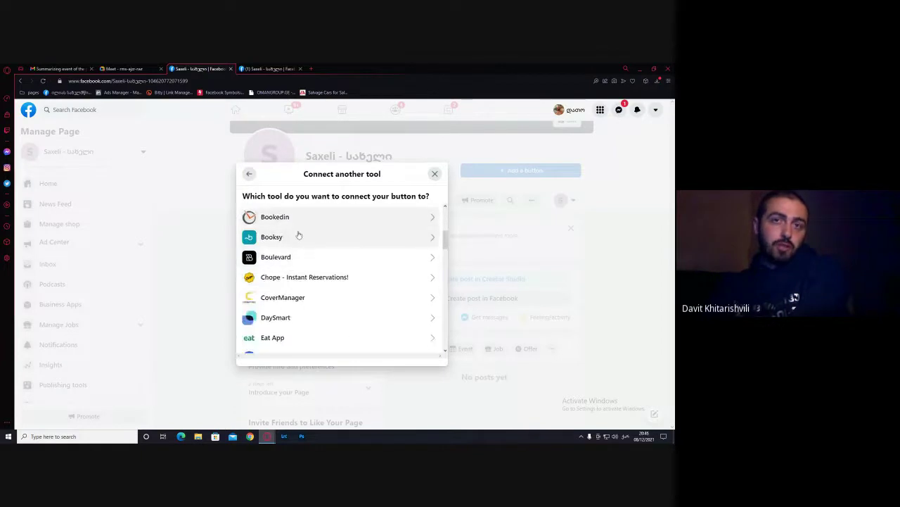
scroll(281, 288, "down", 5)
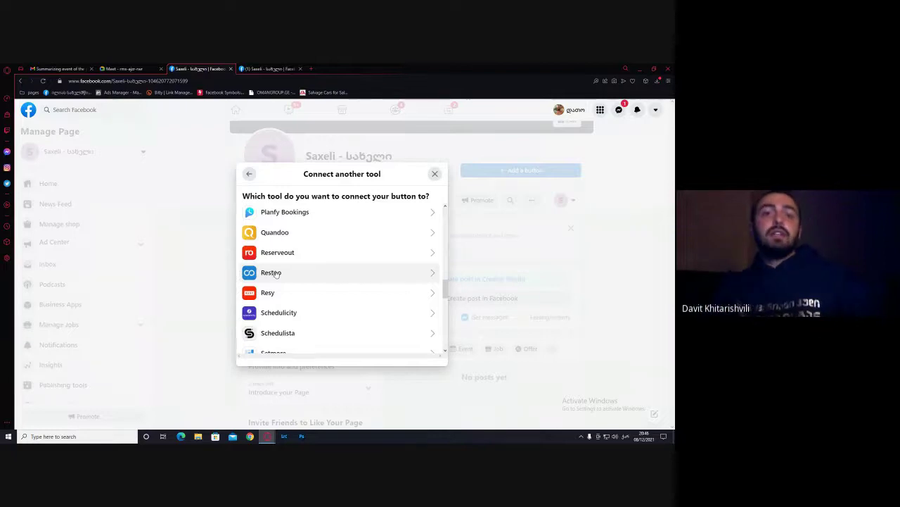
scroll(276, 274, "down", 10)
scroll(283, 296, "up", 5)
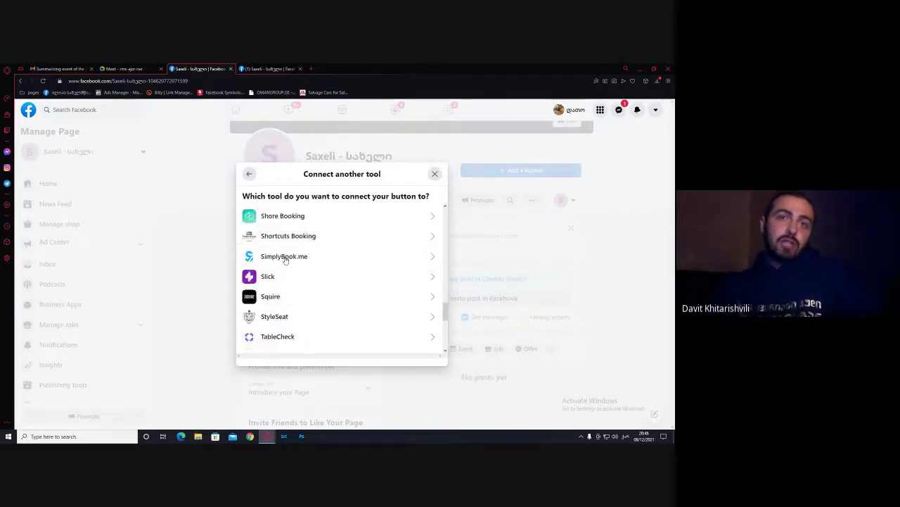
scroll(285, 259, "up", 3)
left_click(249, 174)
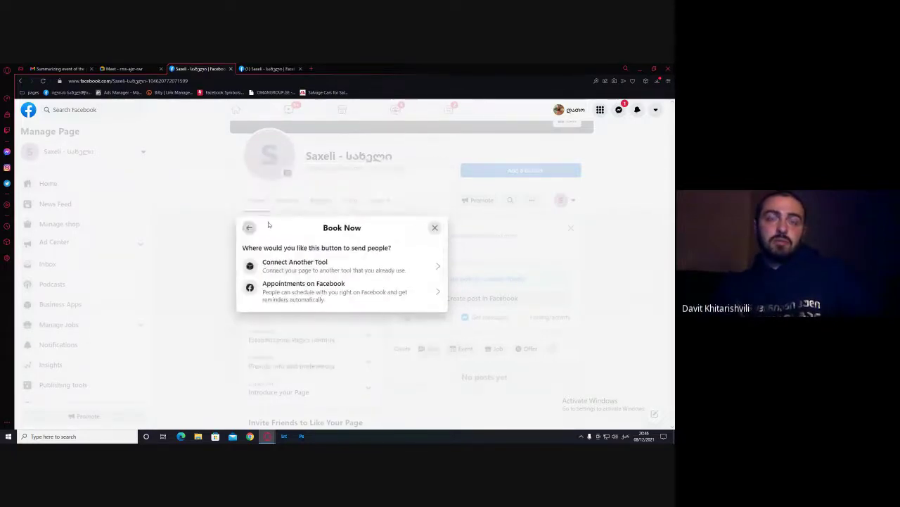
Direct Book Now to Appointments on Facebook, keeping the default availability and appointment preferences, and proceed to the services list
left_click(299, 287)
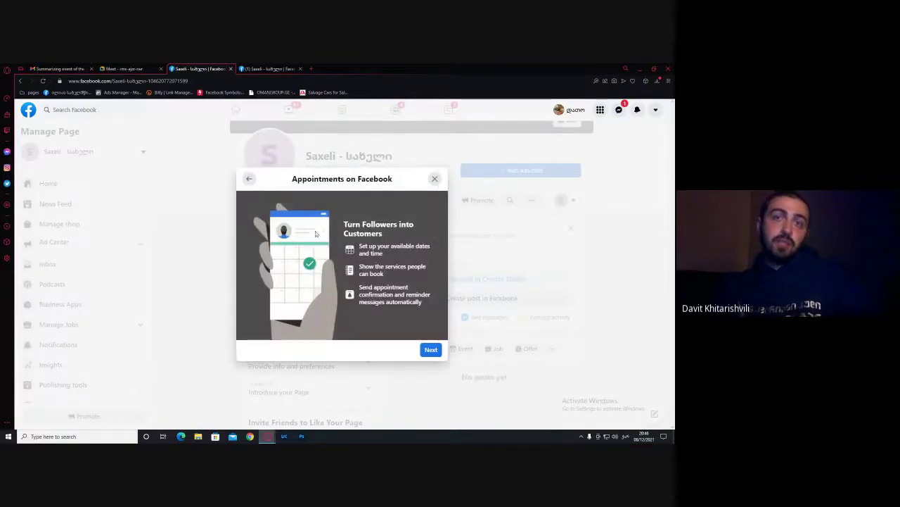
left_click(429, 349)
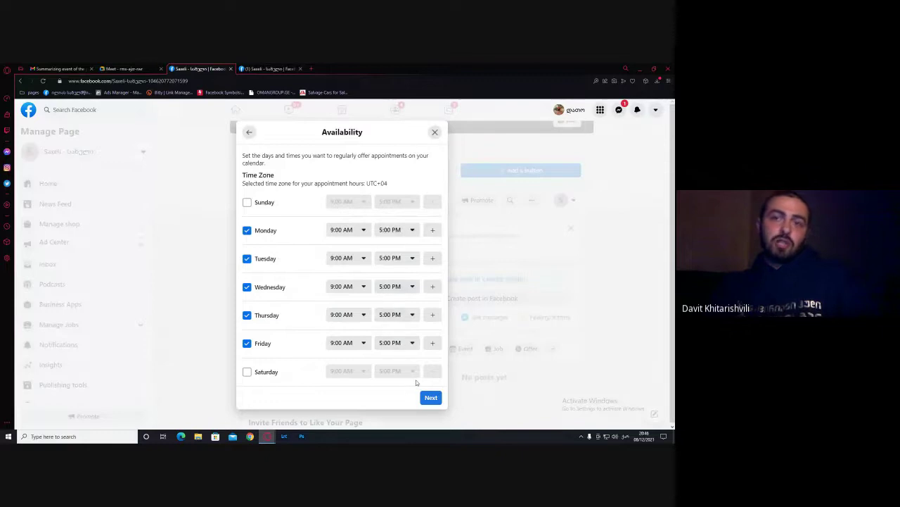
left_click(430, 397)
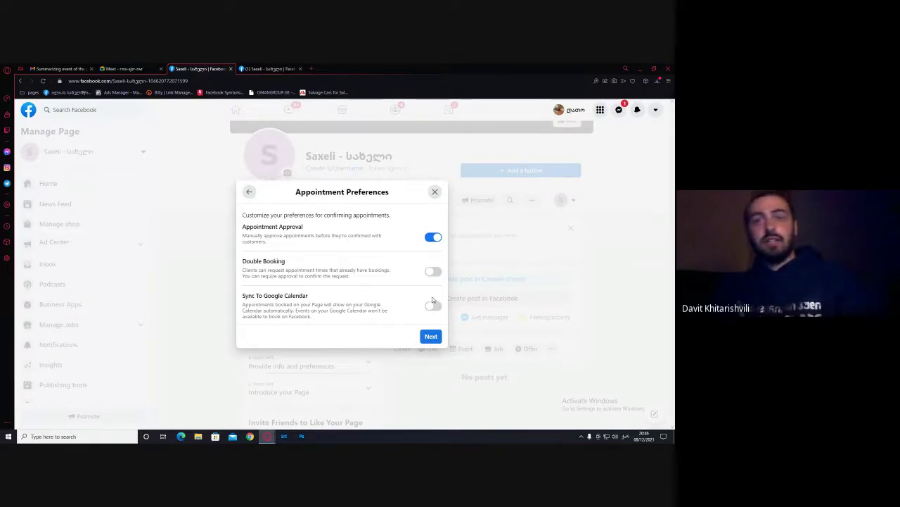
left_click(430, 337)
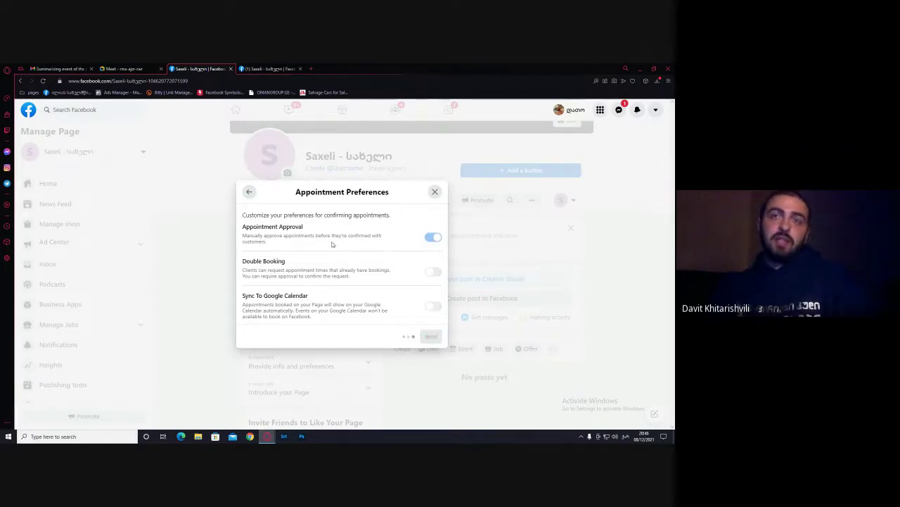
left_click(429, 337)
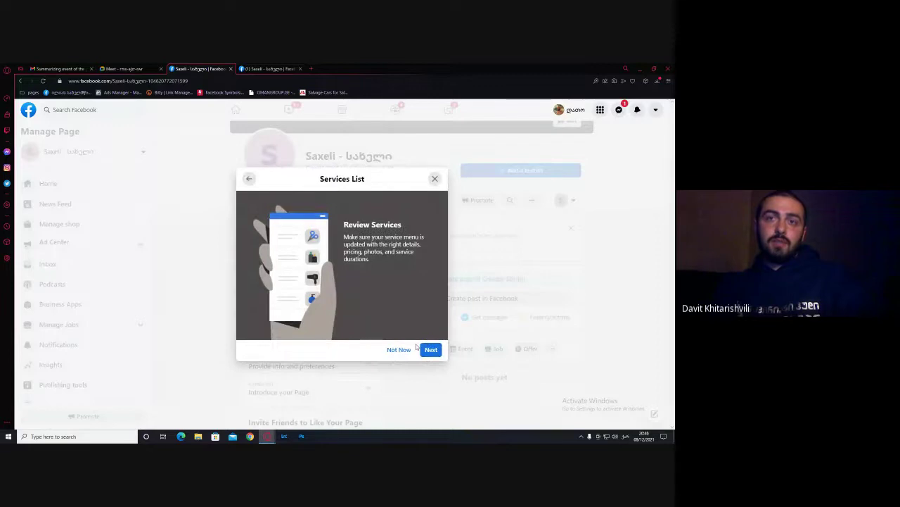
left_click(430, 352)
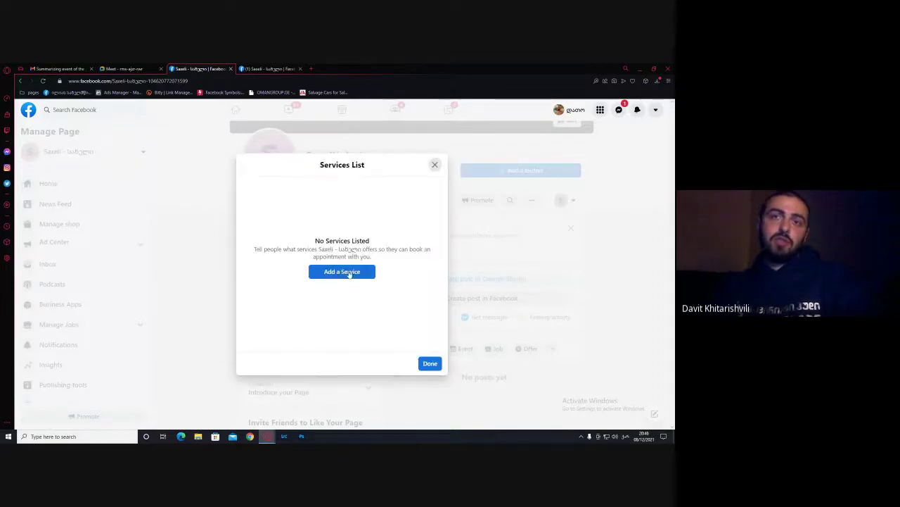
Examine the new service form's name, price type, description, Block Extra Time and image options, and cancel without adding a service
left_click(348, 272)
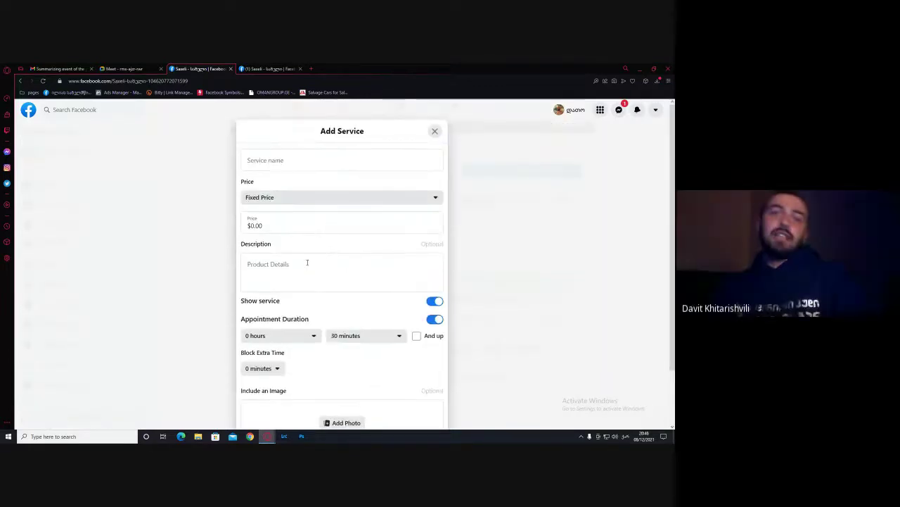
scroll(307, 262, "down", 2)
scroll(280, 183, "up", 2)
left_click(255, 161)
left_click(269, 163)
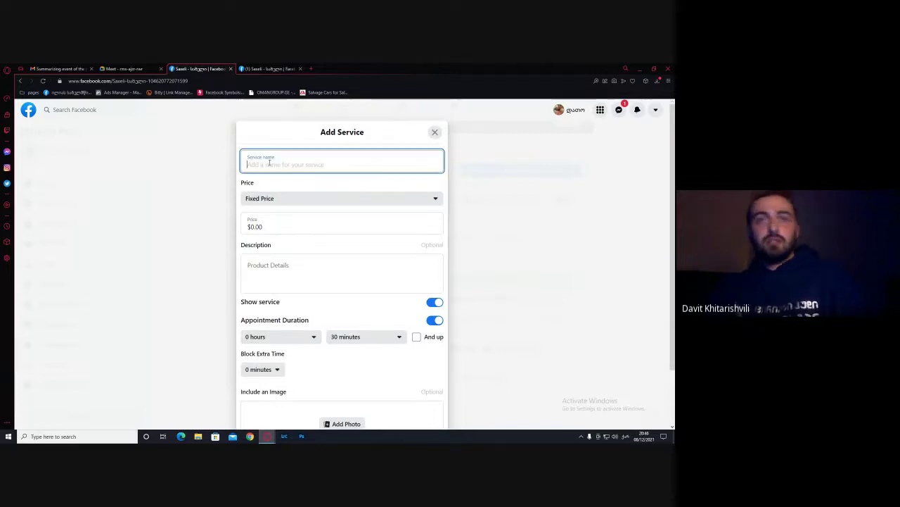
left_click(269, 200)
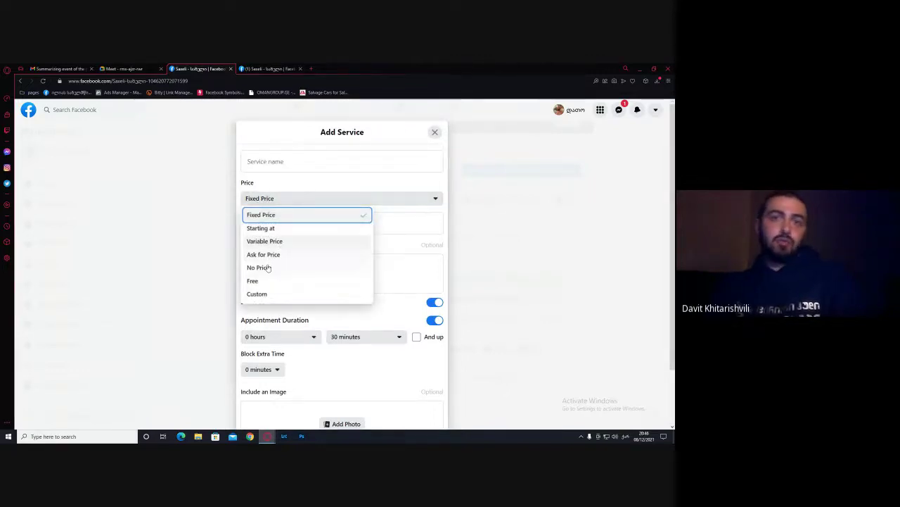
left_click(287, 201)
left_click(253, 226)
left_click(257, 267)
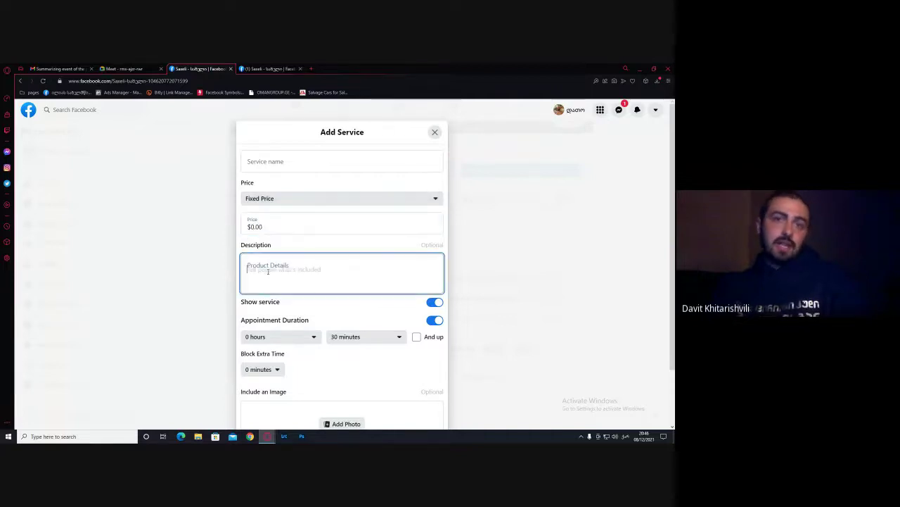
scroll(264, 269, "down", 1)
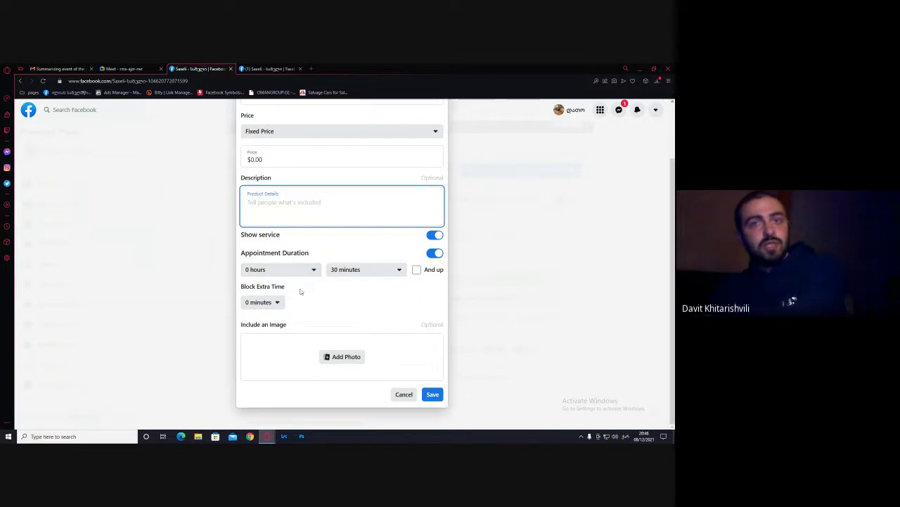
left_click(276, 303)
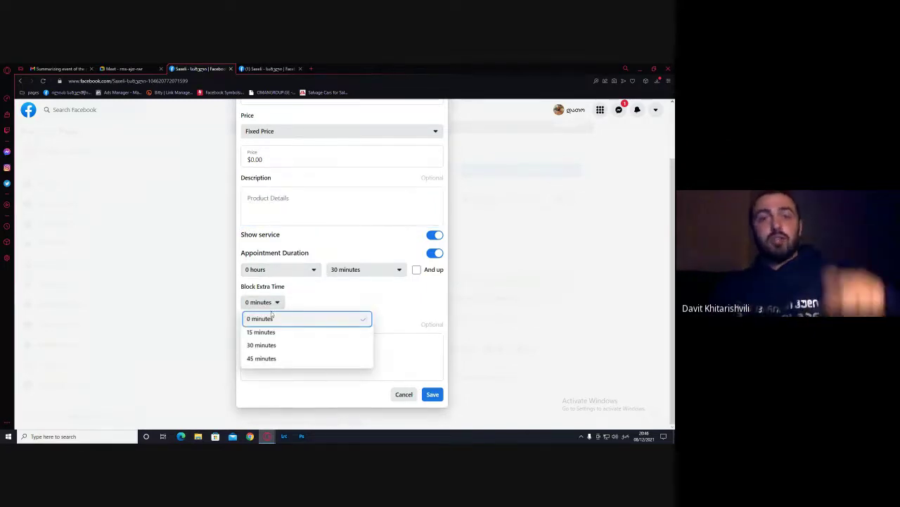
left_click(344, 302)
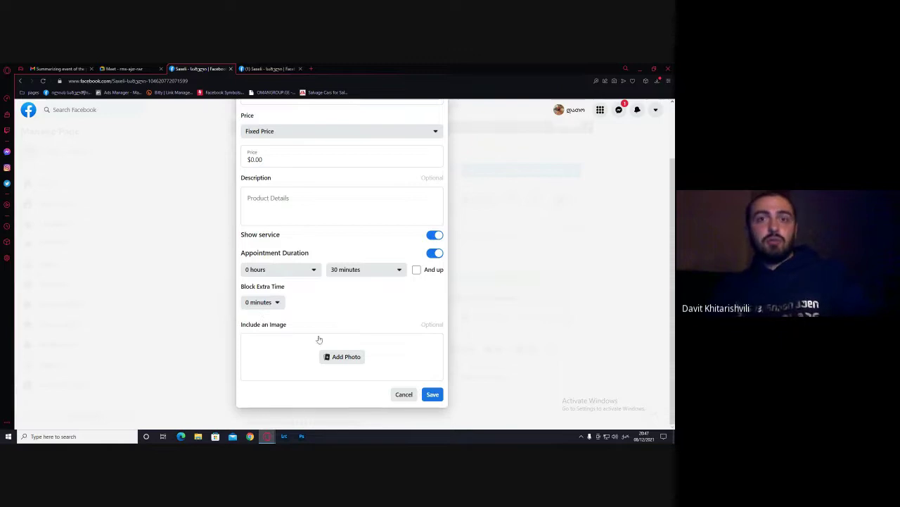
left_click(404, 394)
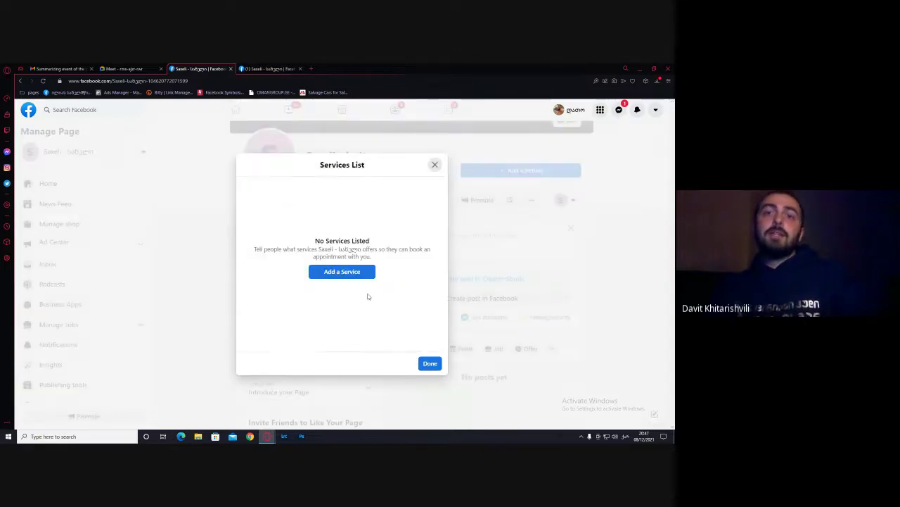
Finish the appointment setup with an empty services list, open the Page Info settings, and dismiss the page-completion suggestion
left_click(430, 364)
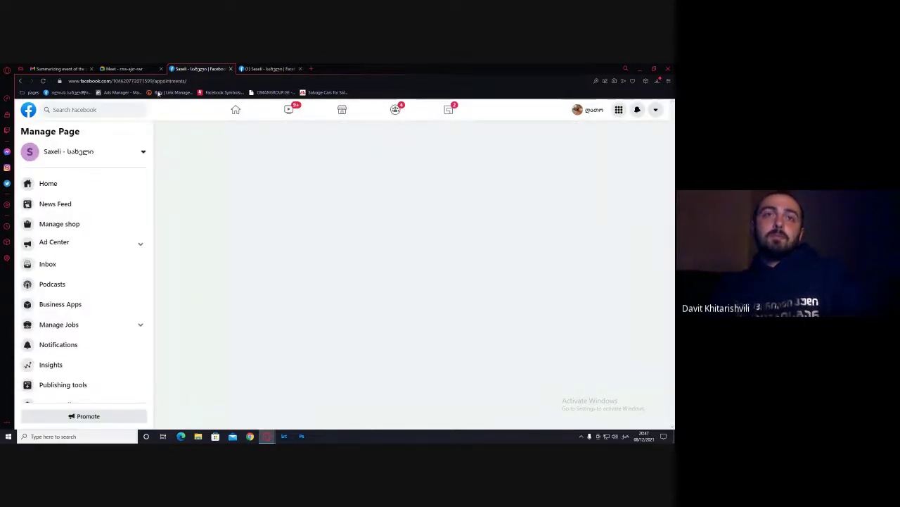
scroll(78, 364, "down", 2)
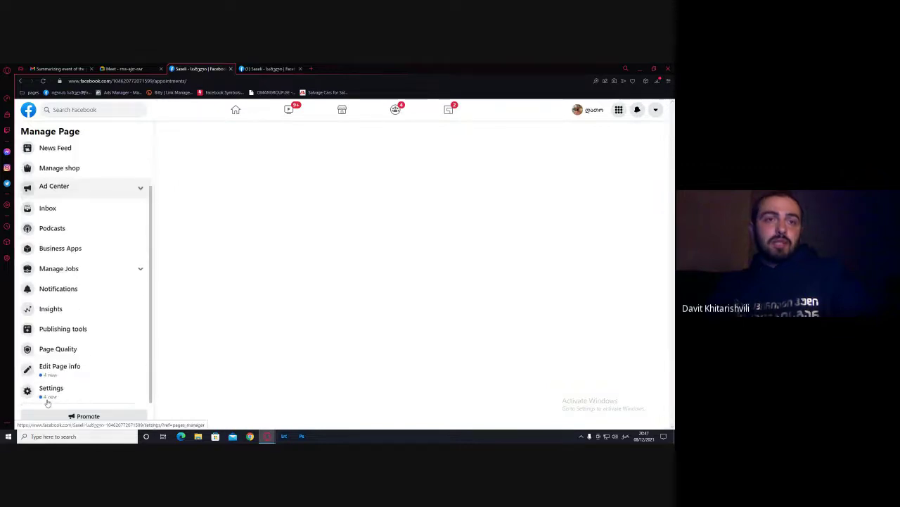
left_click(49, 393)
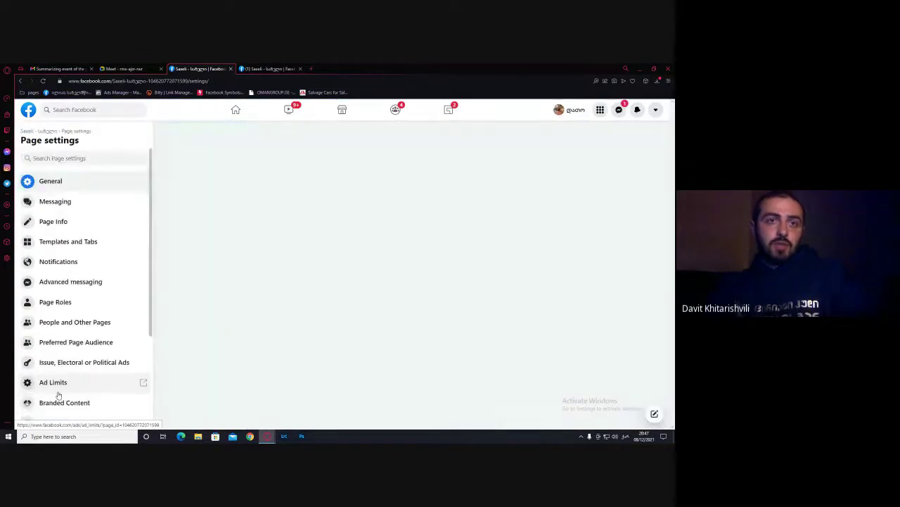
left_click(66, 223)
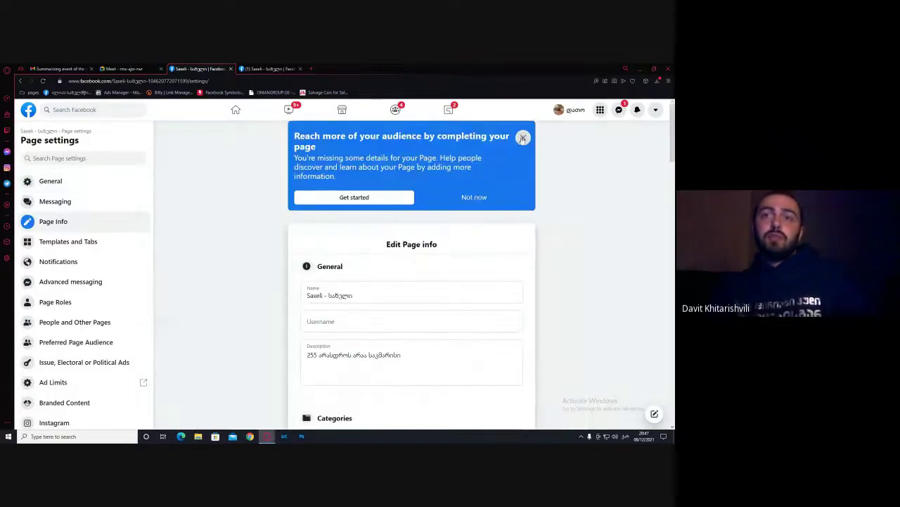
left_click(523, 139)
scroll(314, 228, "down", 4)
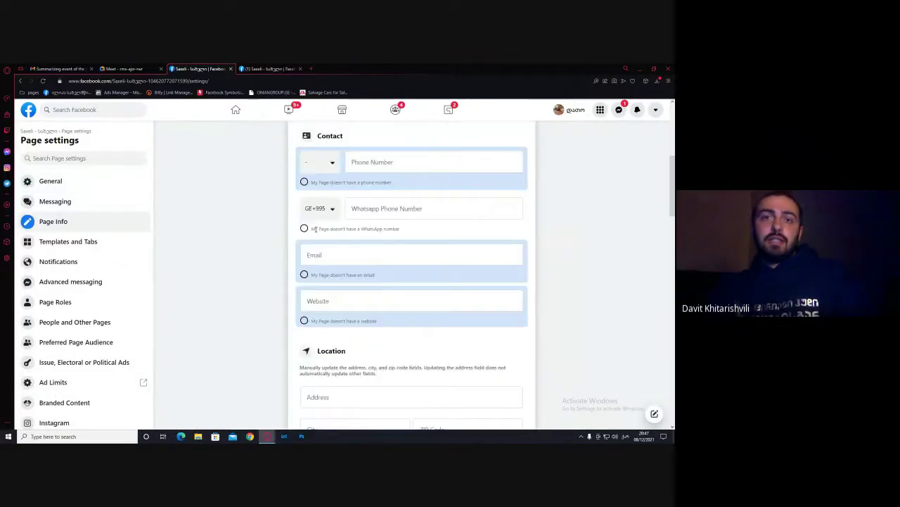
scroll(315, 229, "up", 4)
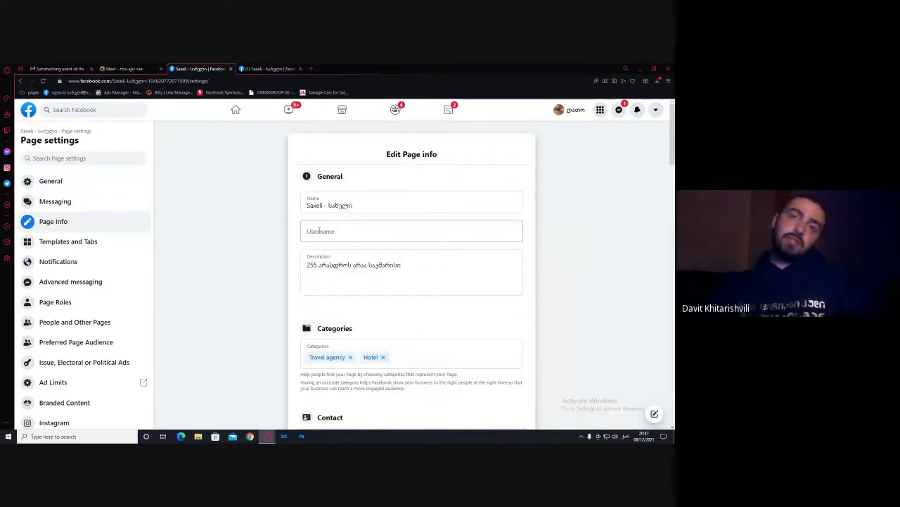
Try to set the Page's username to "saxeli" in its general info, leaving the name and description as they are
left_click(317, 230)
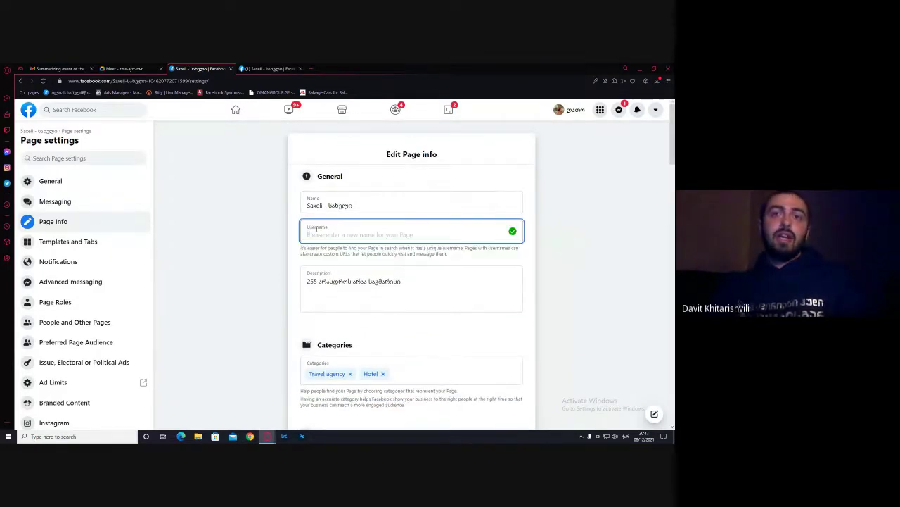
key("shift+Tab")
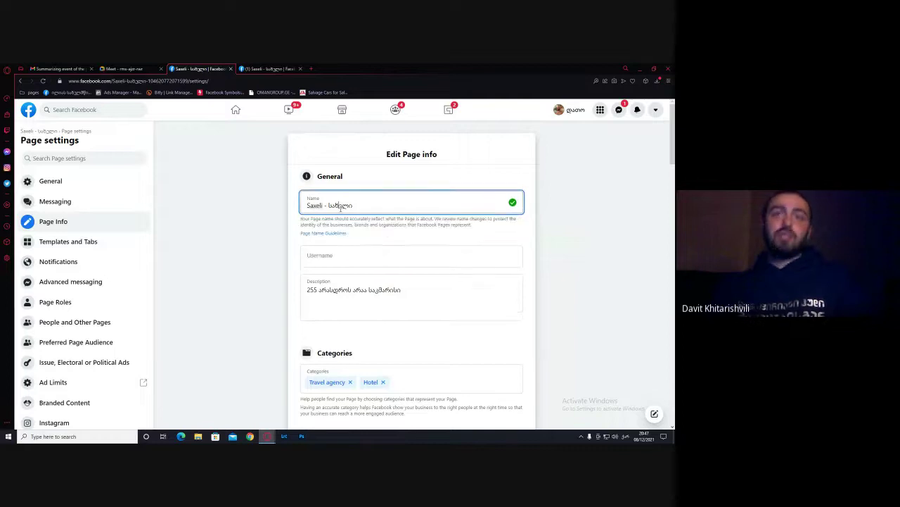
left_click(324, 258)
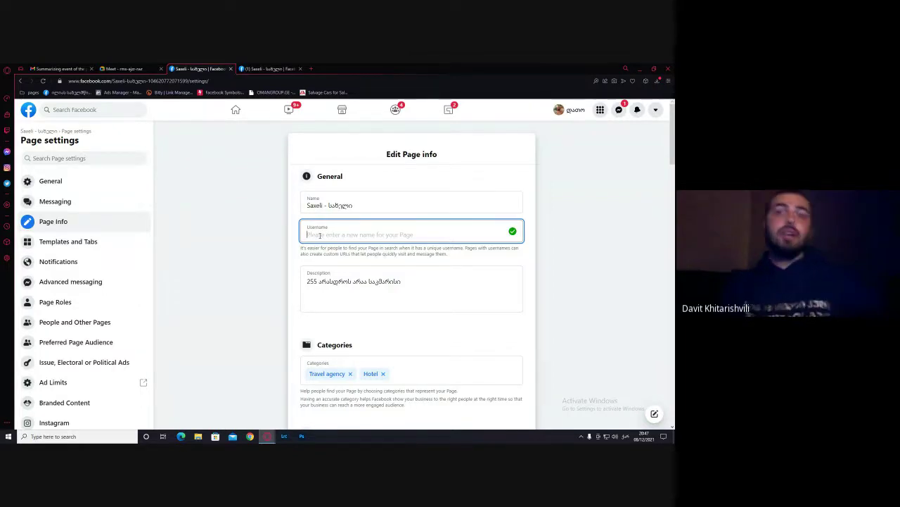
left_click_drag(308, 204, 351, 204)
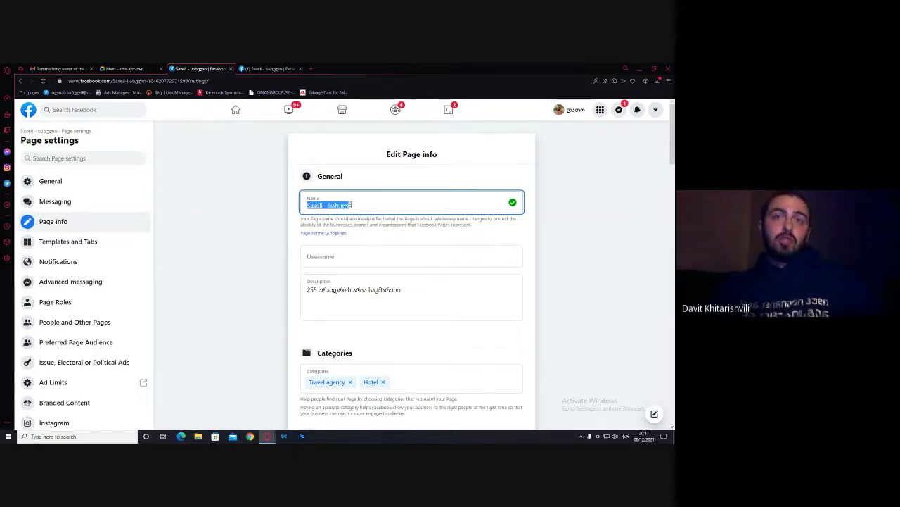
left_click(338, 256)
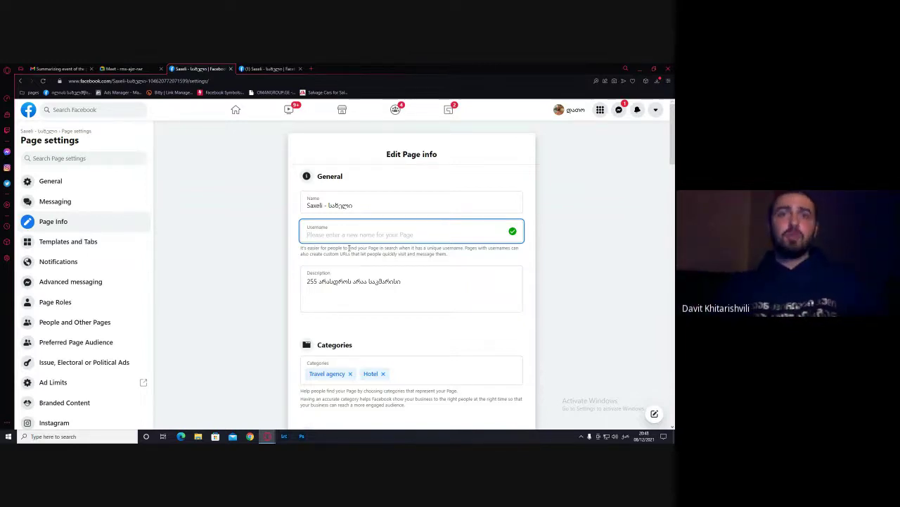
type("ს")
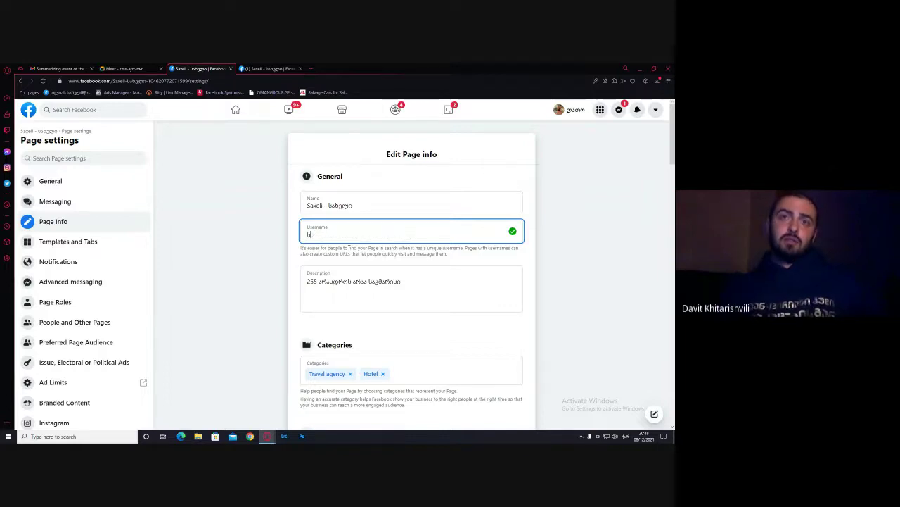
type("ახ")
key("BackSpace")
key("BackSpace")
key("BackSpace")
key("alt+shift")
type("saxeli")
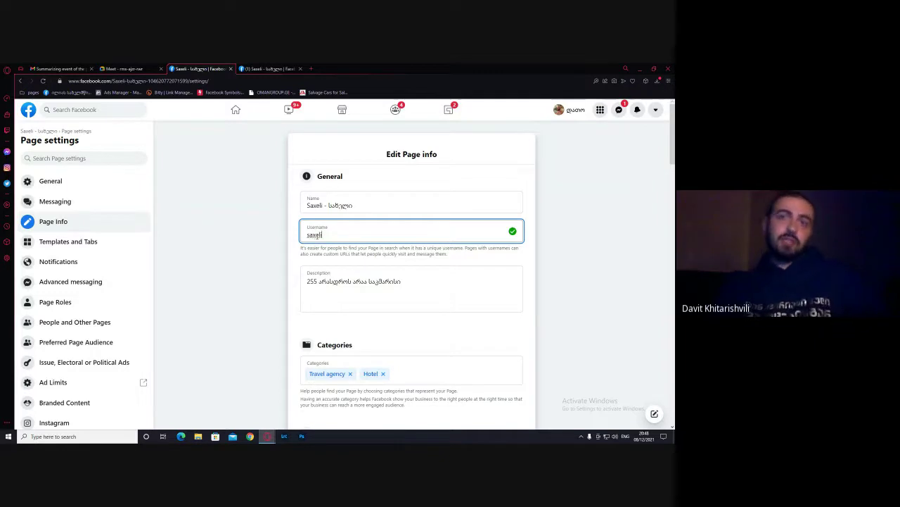
scroll(230, 234, "down", 1)
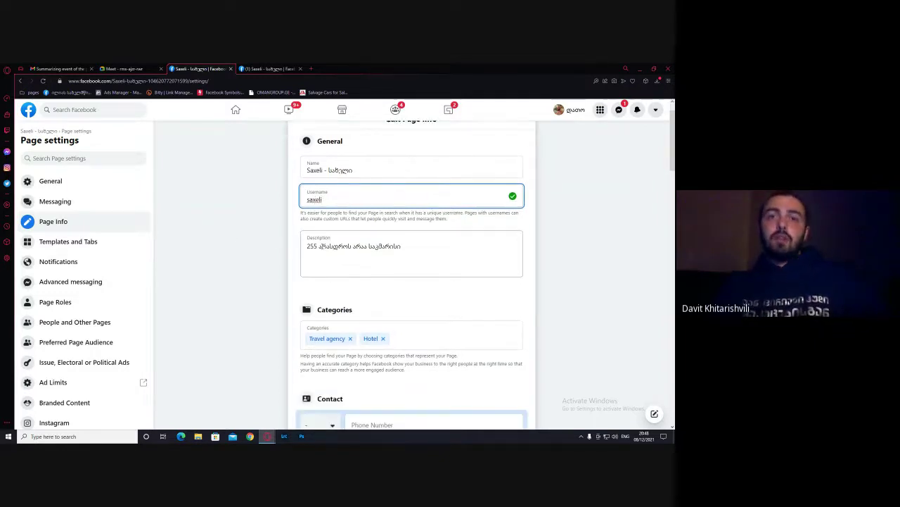
left_click(320, 229)
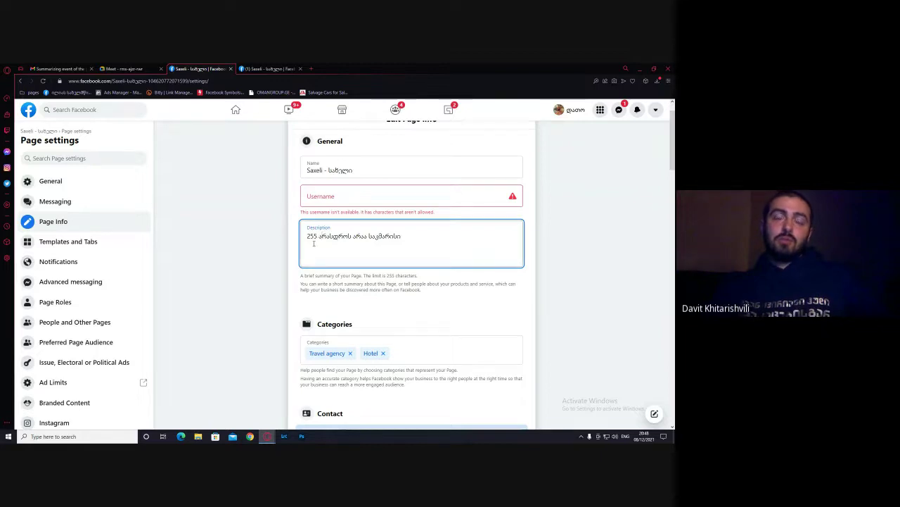
scroll(271, 254, "down", 2)
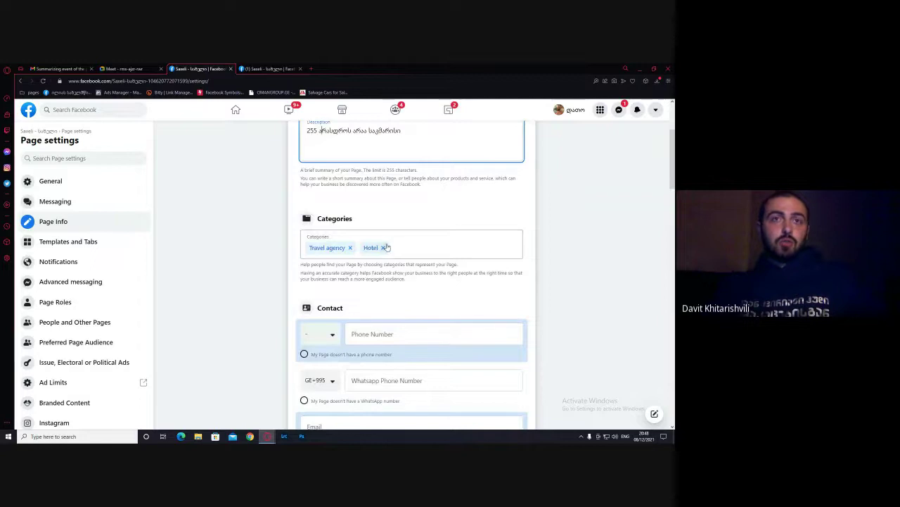
Switch to the Google Meet call, mute the participant whose microphone is on, and return to Facebook's Page Info settings
left_click(125, 68)
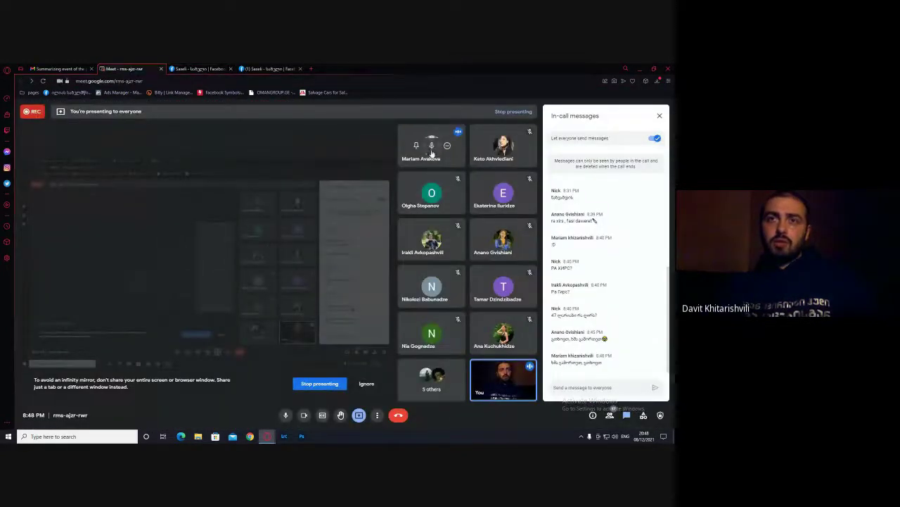
left_click(432, 148)
left_click(386, 276)
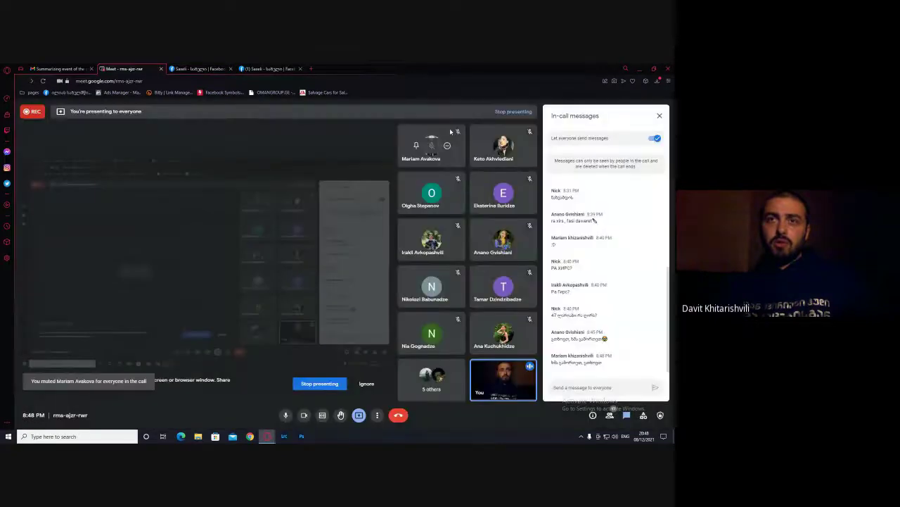
left_click(199, 70)
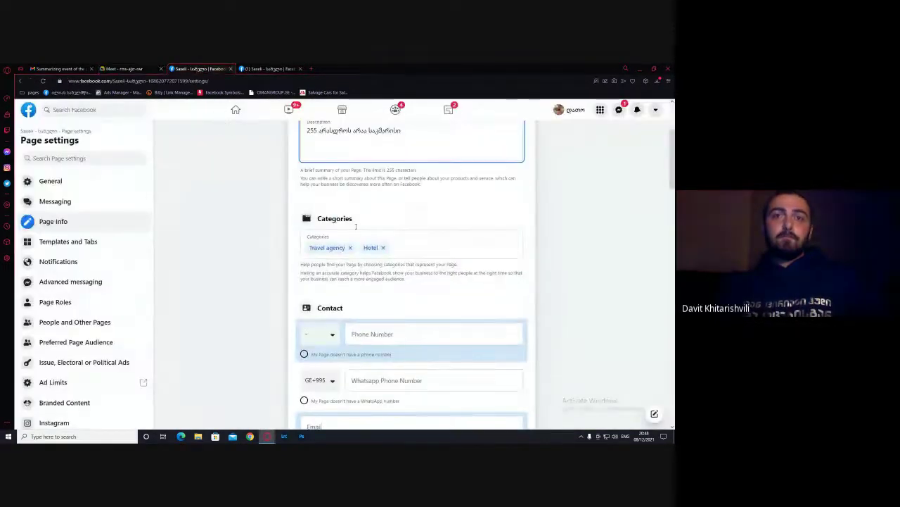
Examine the Categories field holding Travel agency and Hotel, without adding or removing a category
left_click_drag(346, 247, 318, 211)
scroll(318, 212, "down", 1)
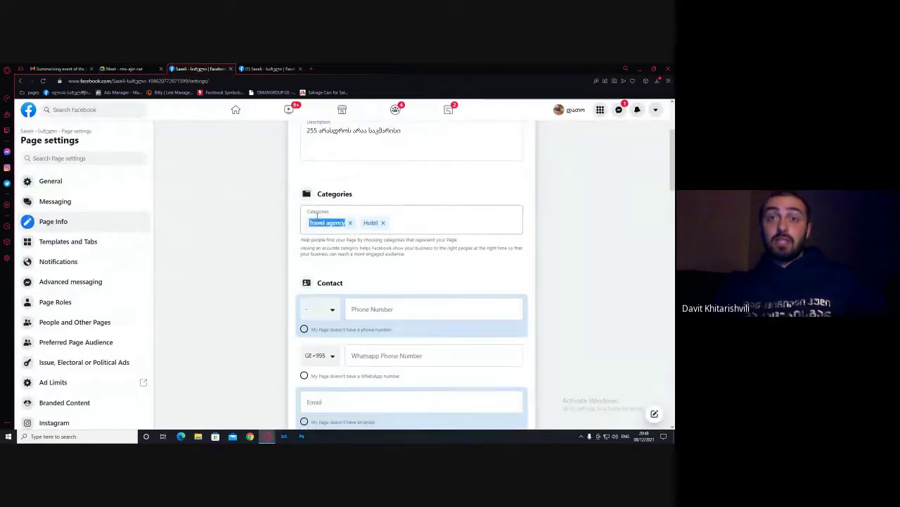
left_click(340, 220)
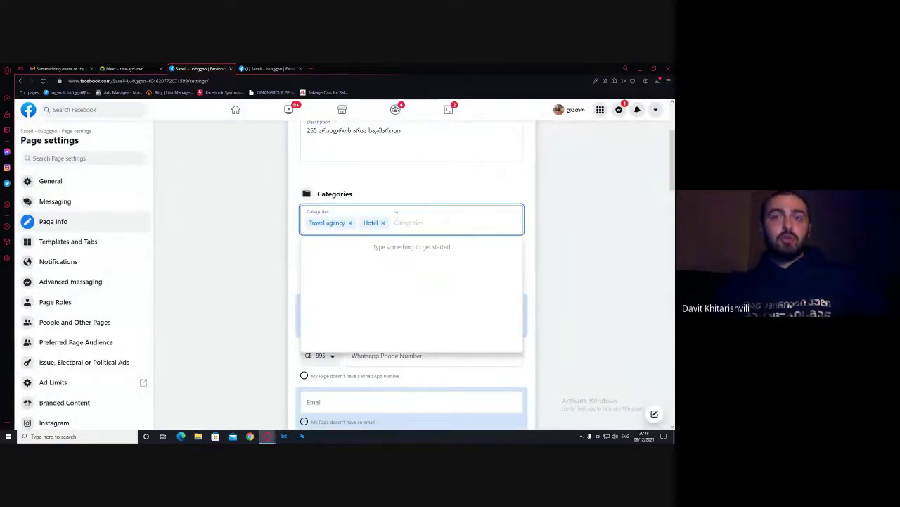
left_click(230, 229)
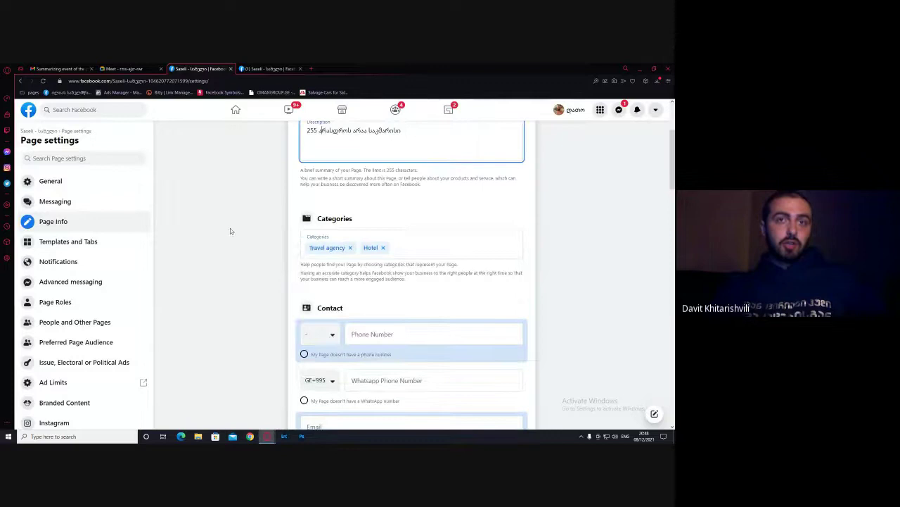
left_click(407, 244)
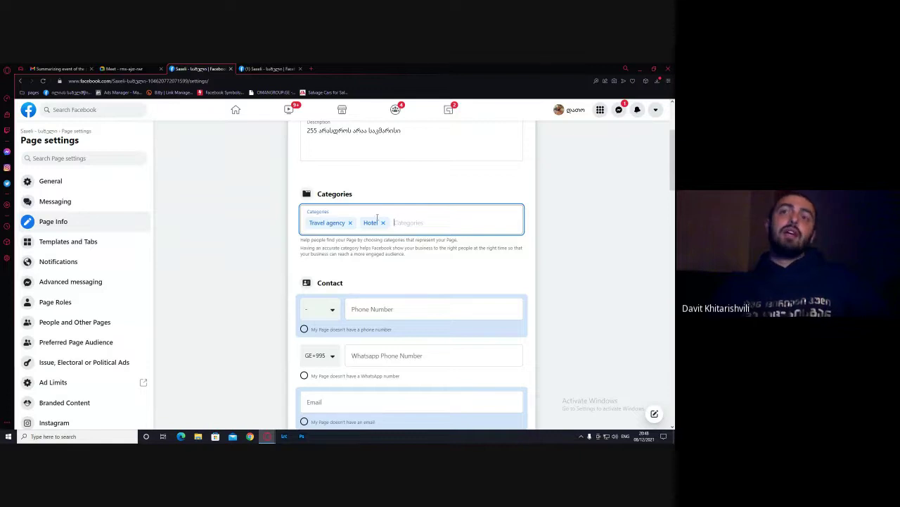
scroll(380, 233, "up", 3)
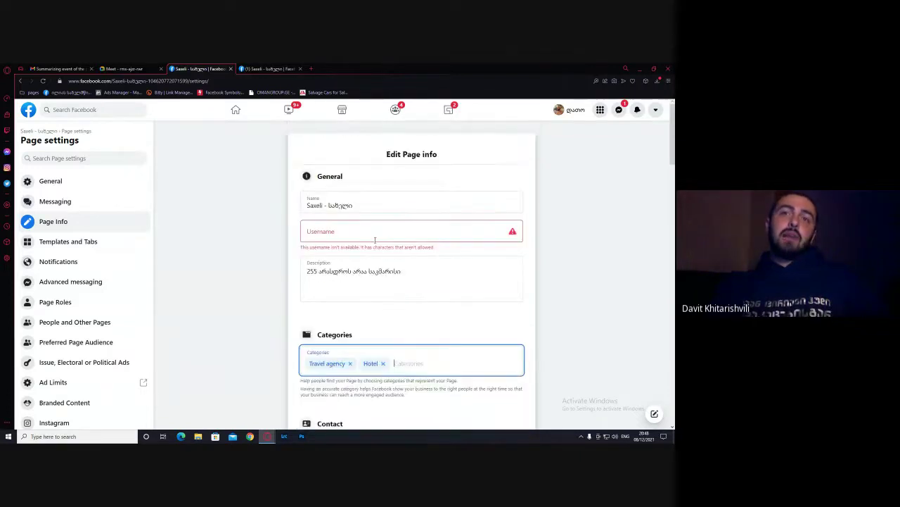
Review the phone, WhatsApp, email and website contact fields, and mark the Page as not having a phone number
scroll(380, 232, "down", 4)
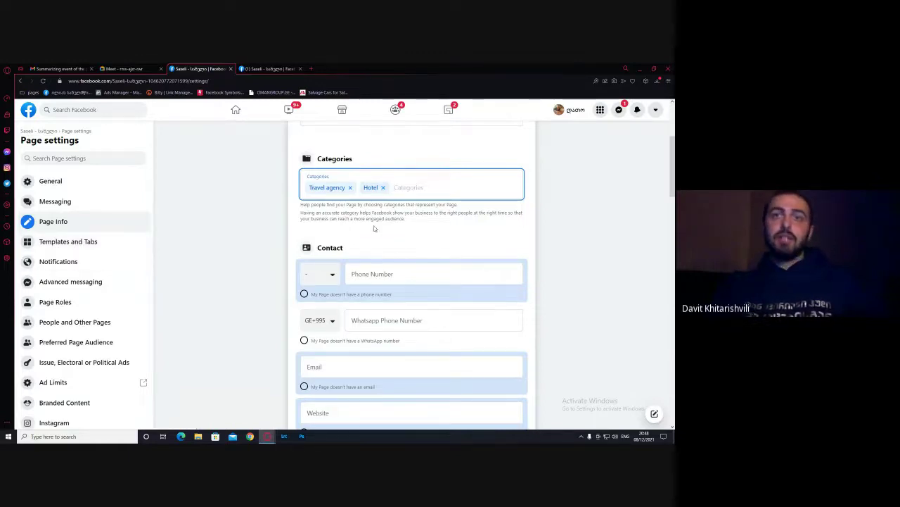
scroll(336, 255, "down", 1)
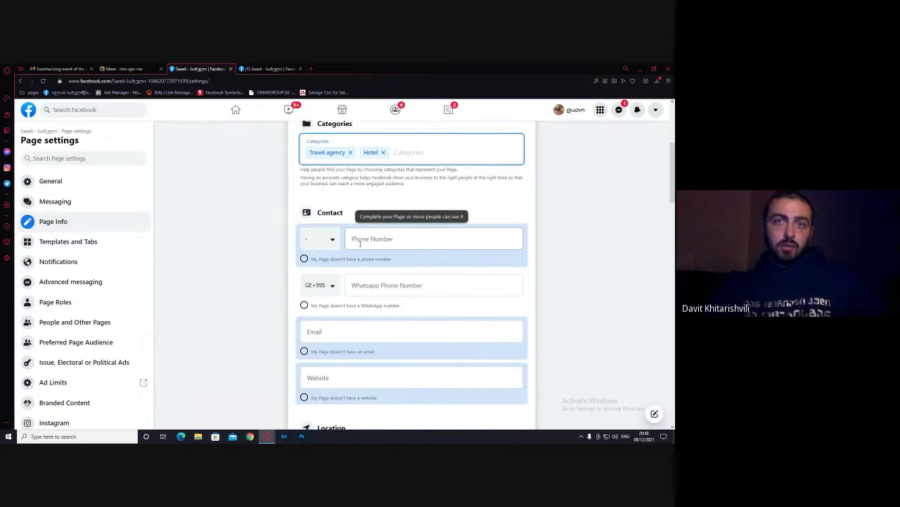
scroll(288, 232, "down", 1)
scroll(288, 232, "down", 1)
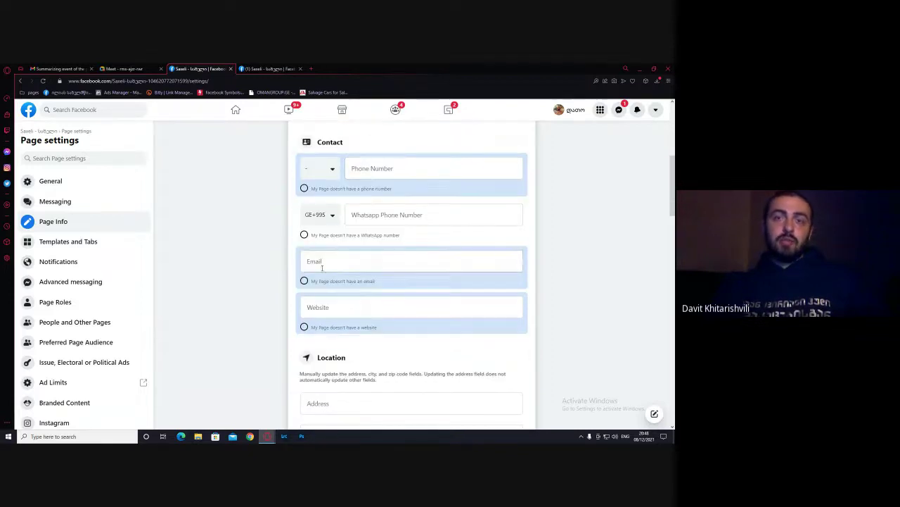
left_click(364, 260)
left_click(330, 305)
scroll(278, 277, "down", 1)
scroll(285, 250, "up", 1)
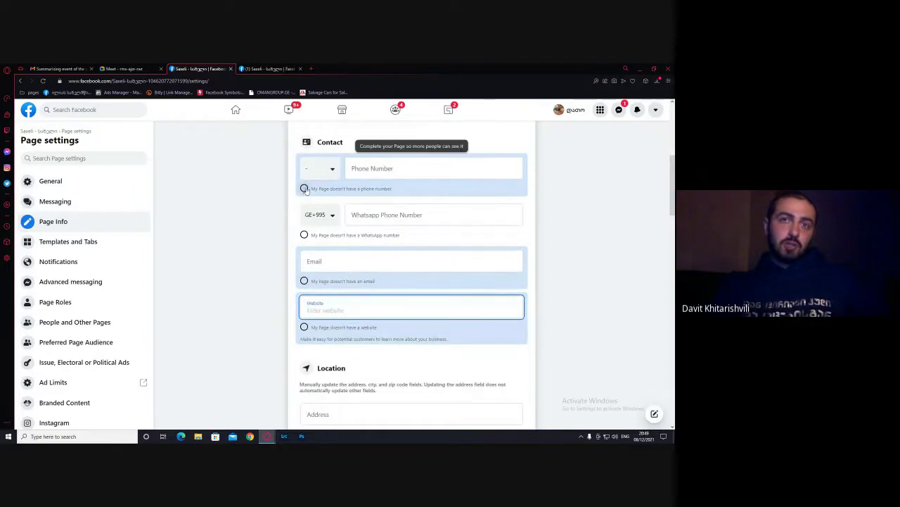
left_click_drag(380, 188, 337, 197)
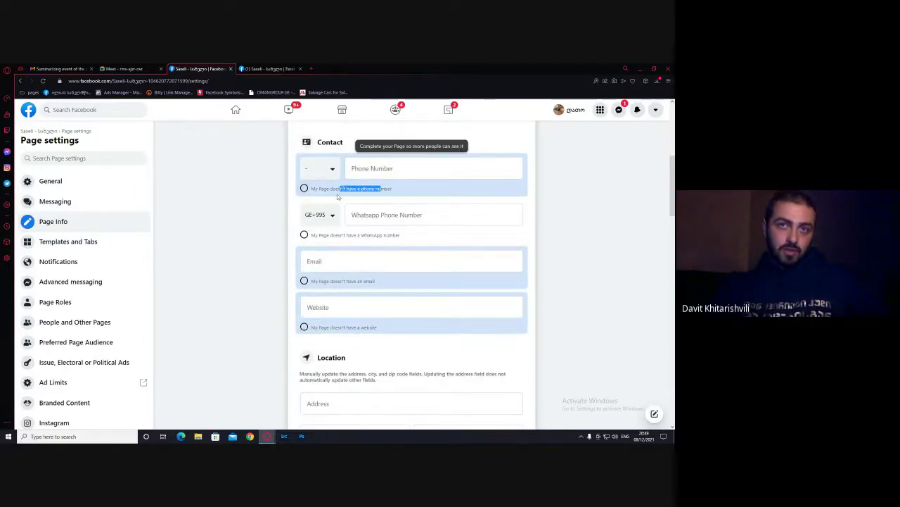
left_click(293, 190)
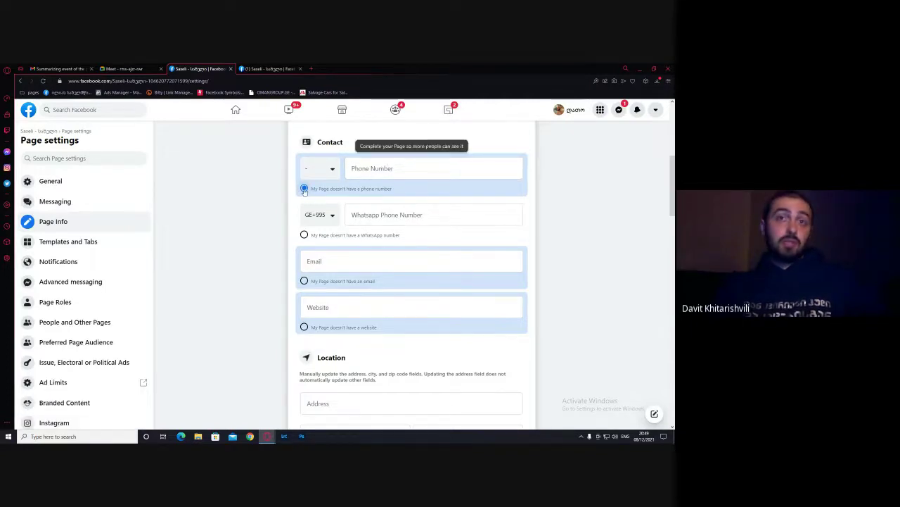
Examine the Location section's address, city, ZIP code and map fields, and continue to the Service Area and Hours options
scroll(264, 246, "down", 1)
scroll(261, 247, "down", 2)
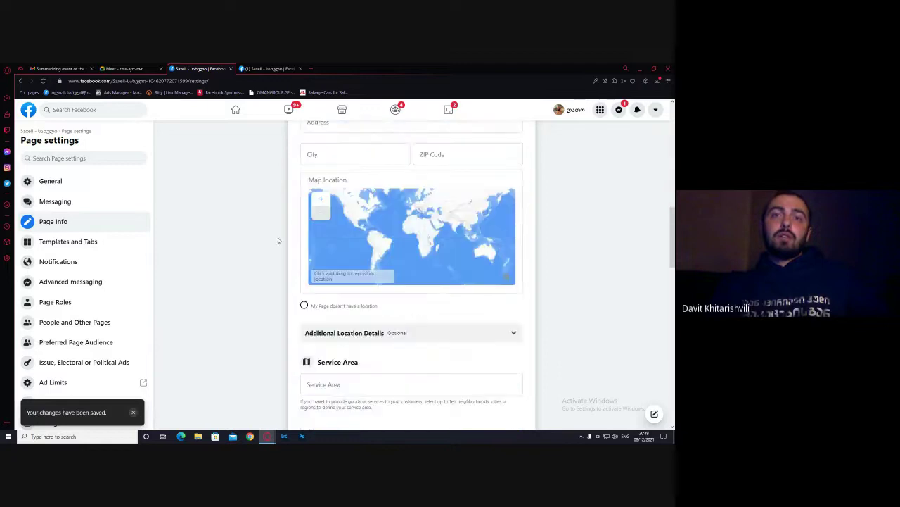
scroll(415, 232, "up", 2)
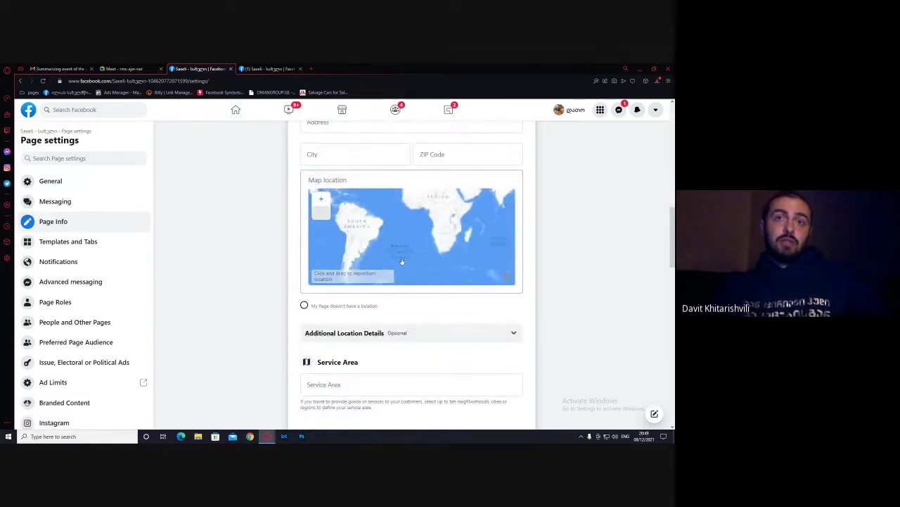
scroll(302, 242, "up", 3)
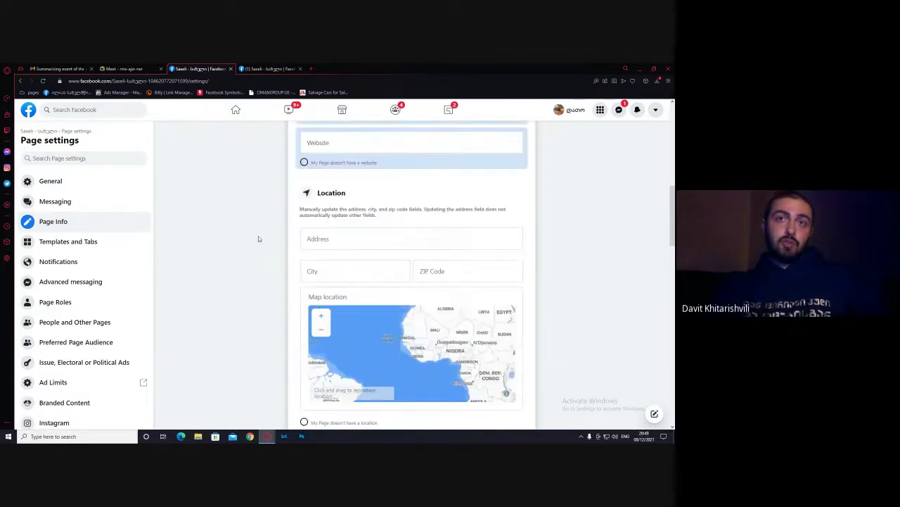
scroll(275, 255, "down", 1)
scroll(397, 263, "down", 2)
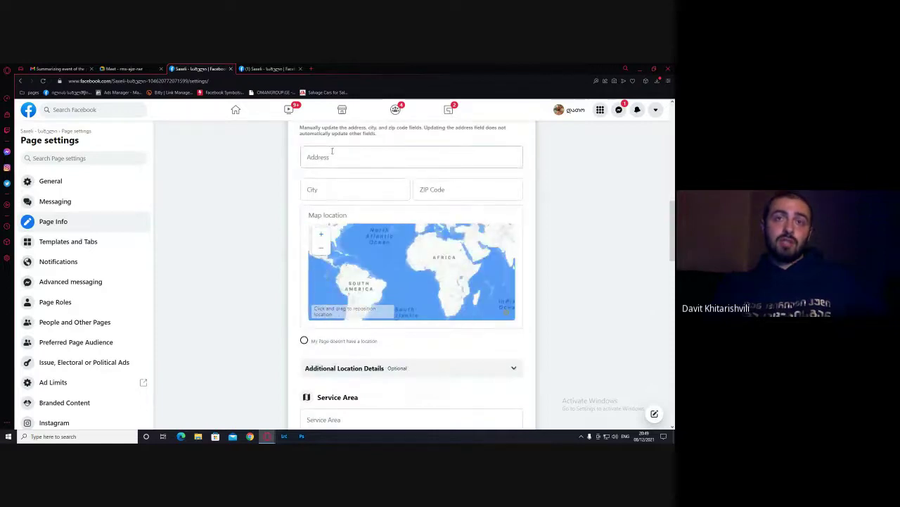
left_click(335, 157)
left_click(331, 192)
left_click(273, 226)
scroll(294, 239, "down", 3)
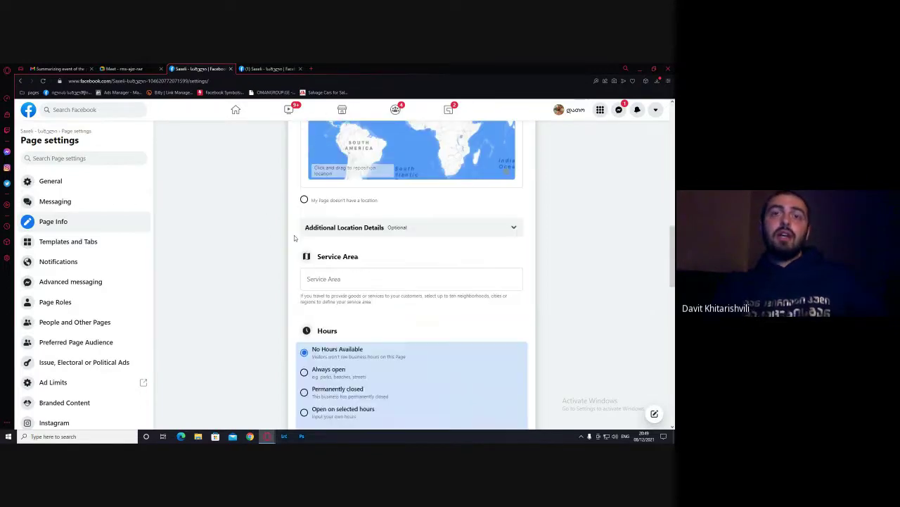
Examine the Service Area field and expand the optional Additional Location Details questions, without entering an area or answering them
left_click(328, 206)
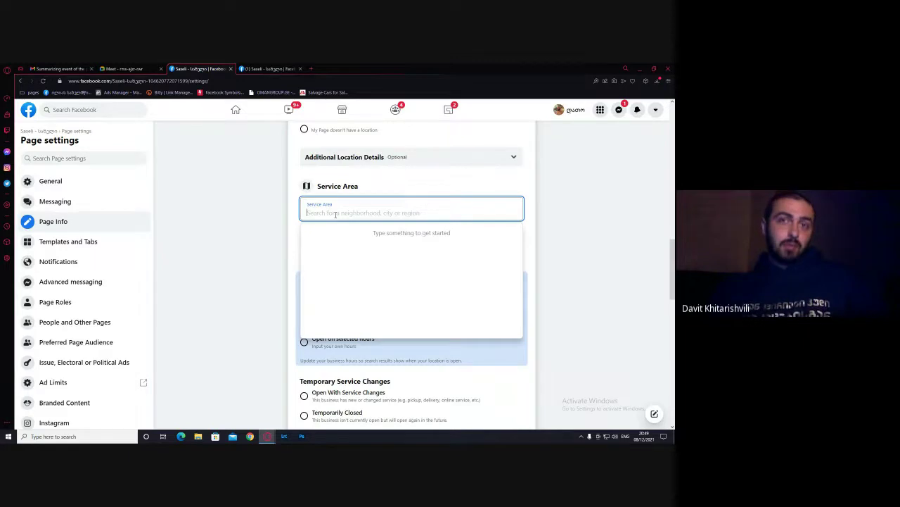
left_click(260, 189)
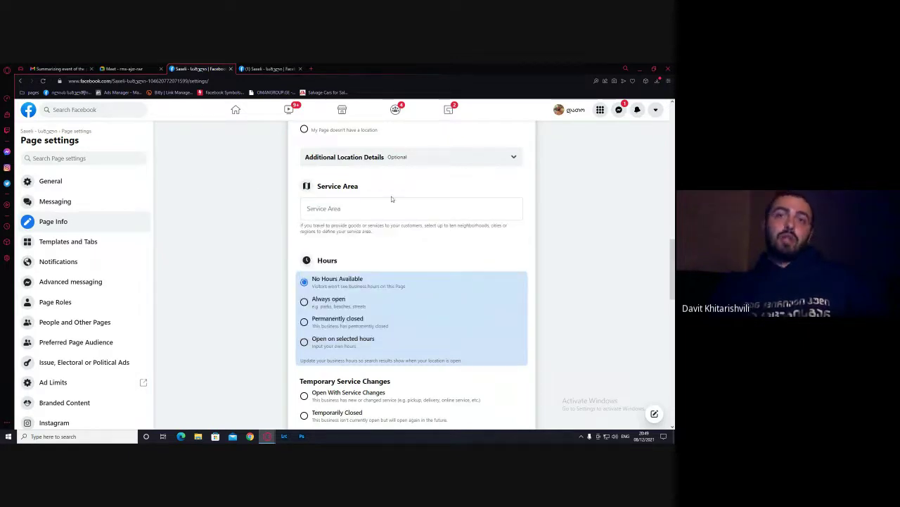
scroll(392, 199, "up", 1)
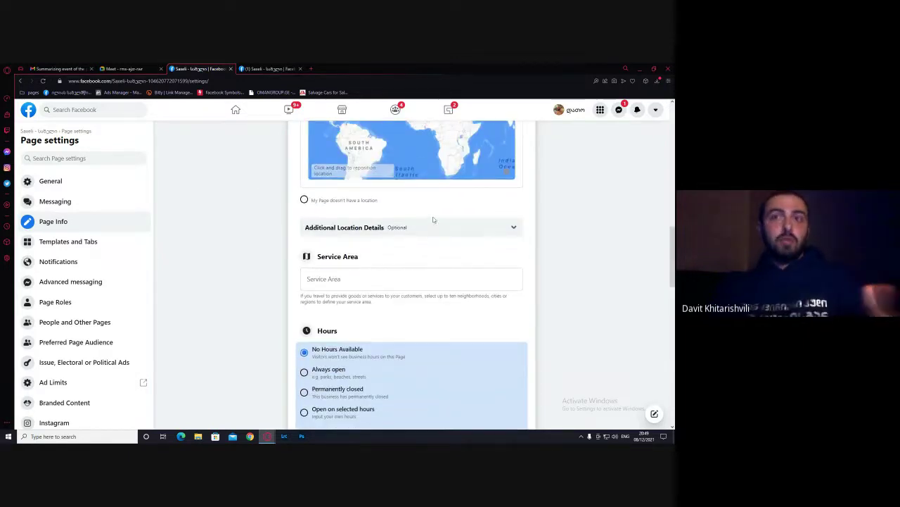
left_click(348, 275)
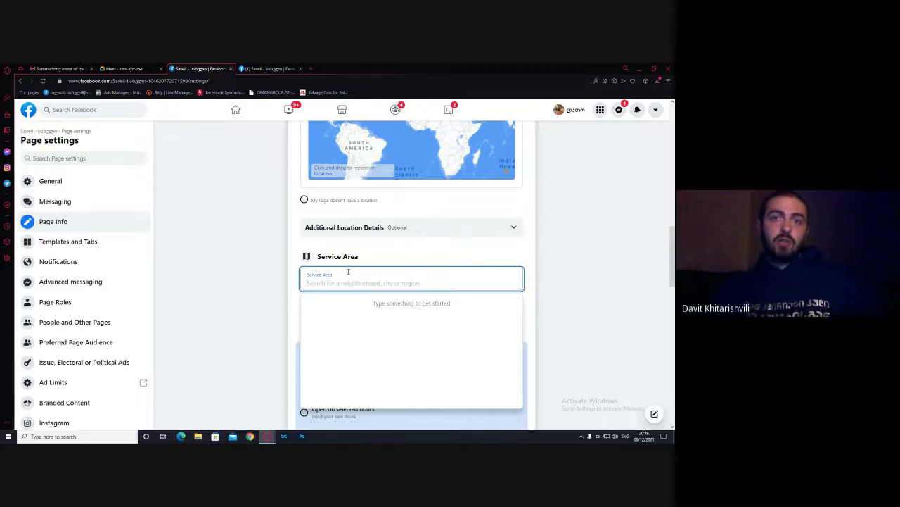
left_click(292, 259)
left_click(485, 234)
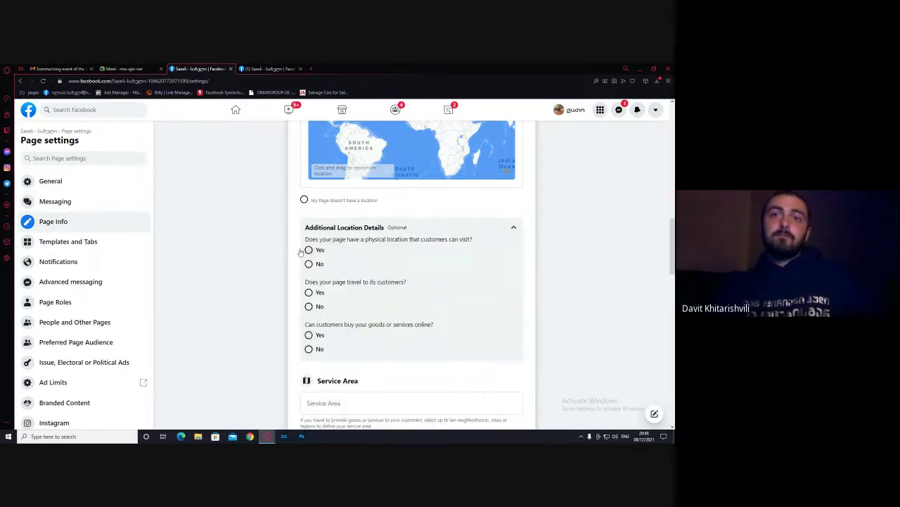
scroll(261, 257, "down", 4)
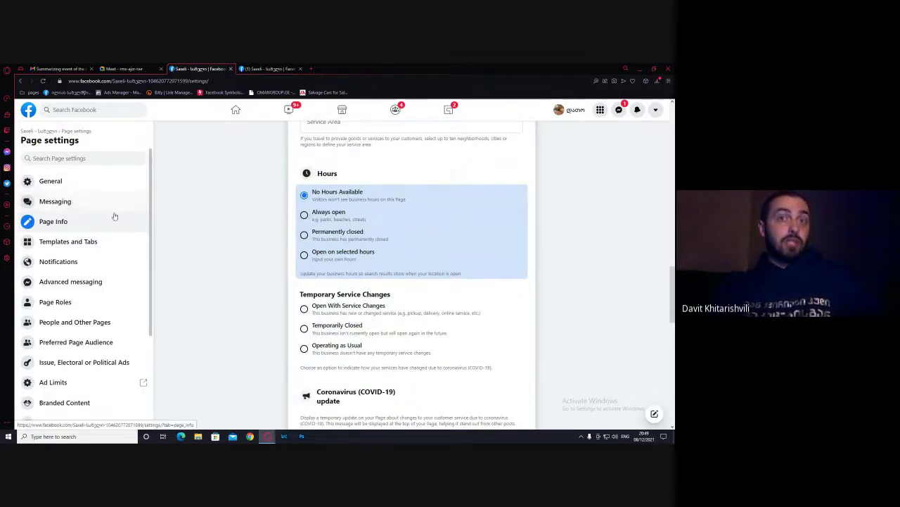
Try the Always open and Permanently closed options, and set the Page's Hours to Open on selected hours
left_click(304, 216)
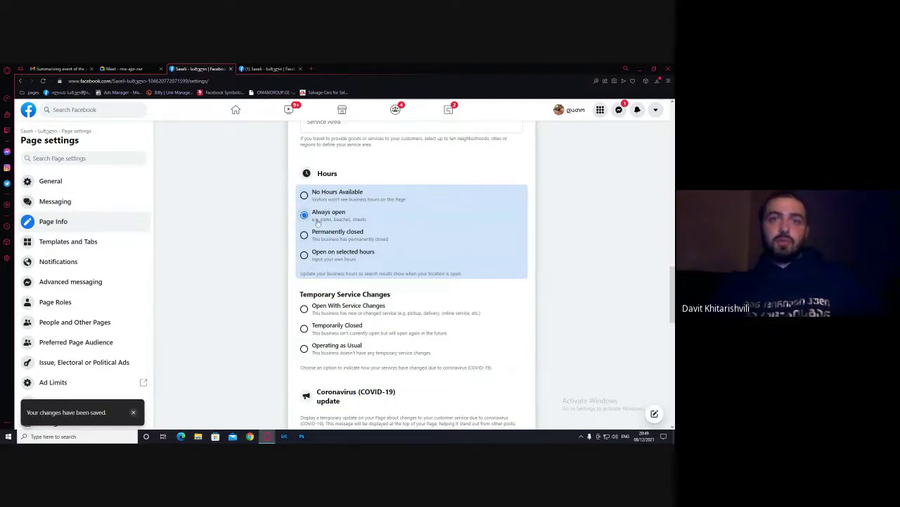
left_click(304, 236)
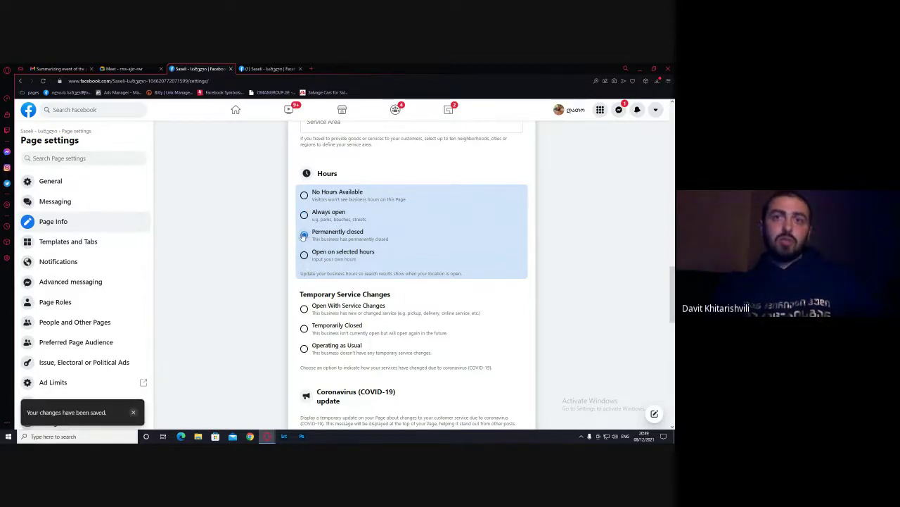
left_click(305, 257)
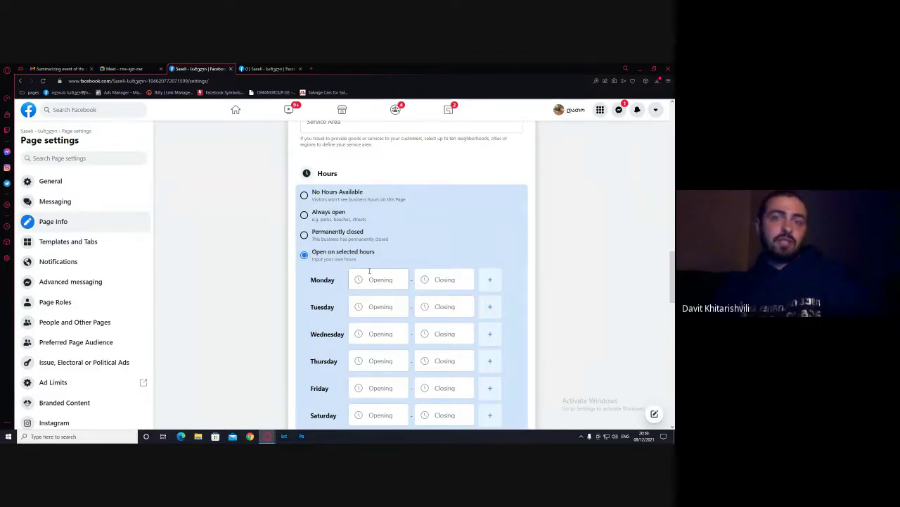
Set Monday's business hours to open at 9:00 AM and close at 2:00 PM
scroll(368, 270, "down", 3)
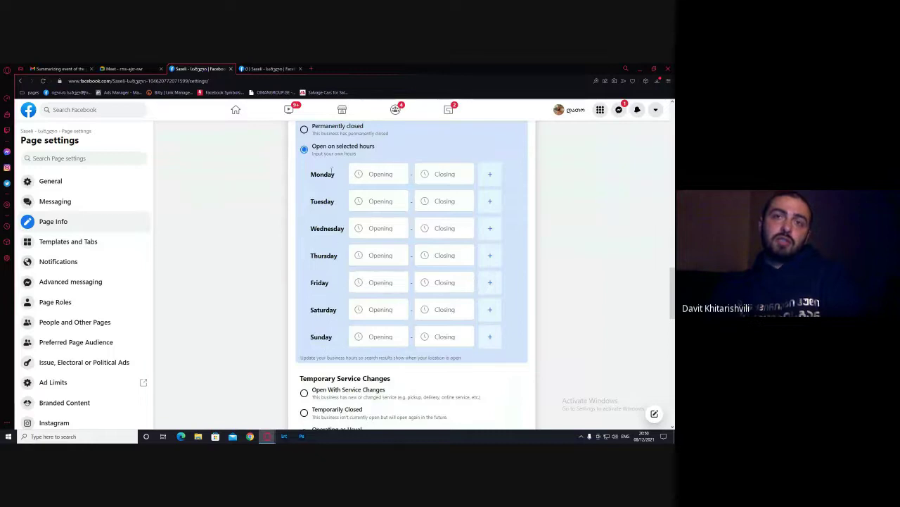
left_click(380, 174)
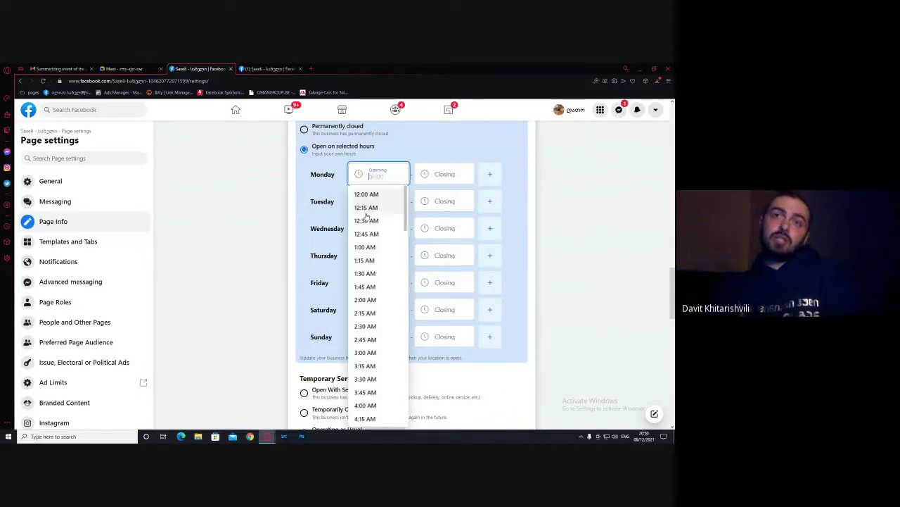
scroll(373, 296, "down", 6)
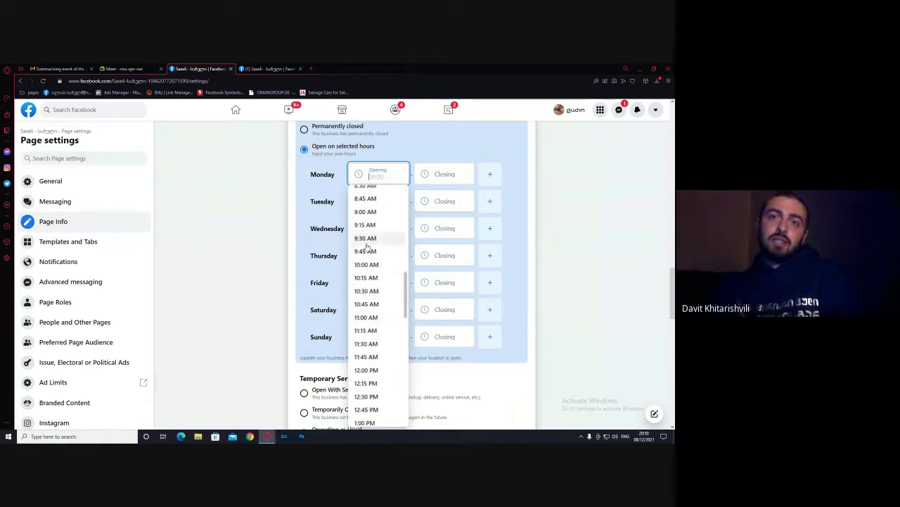
left_click(365, 212)
left_click(436, 176)
scroll(431, 263, "down", 7)
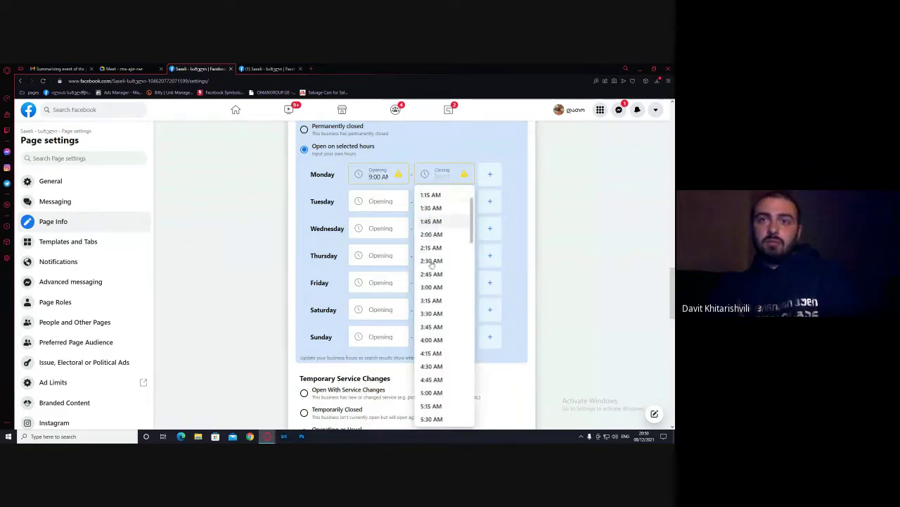
scroll(433, 265, "down", 3)
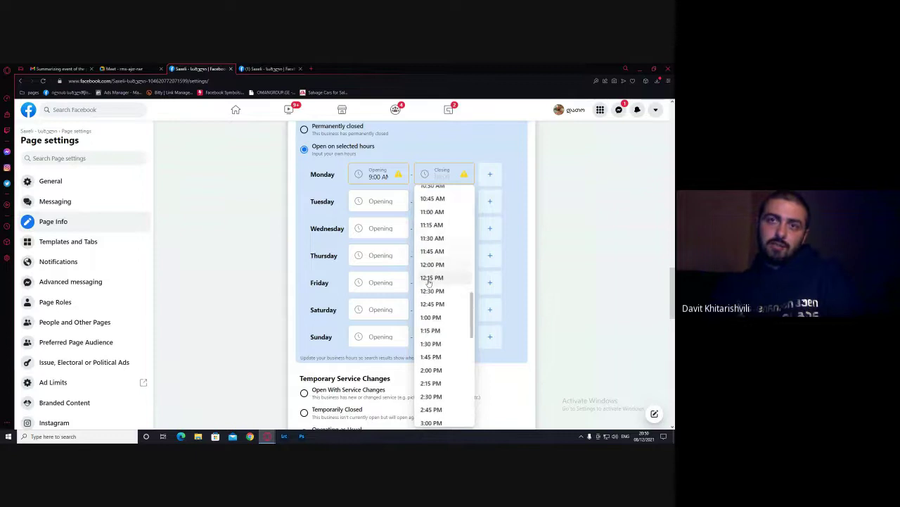
left_click(431, 369)
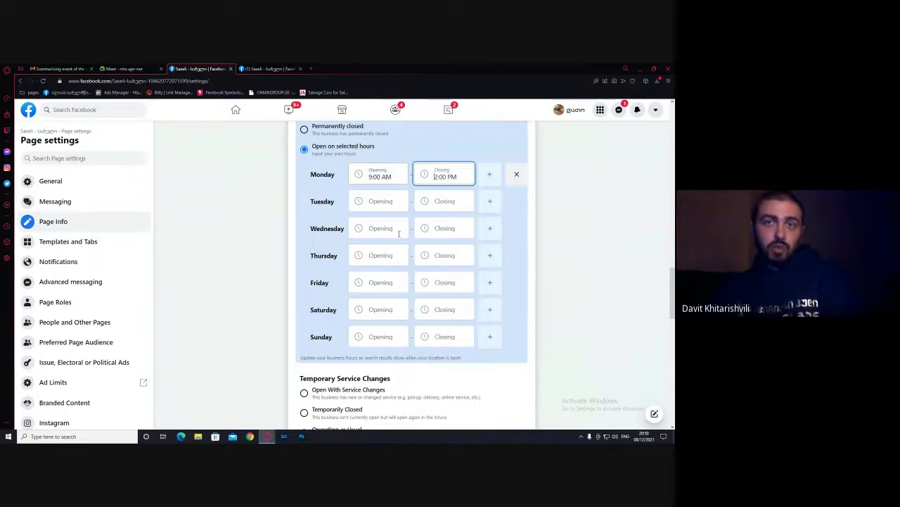
Add a second Monday time slot that opens at 3:00 PM and closes at 7:00 PM
left_click(490, 175)
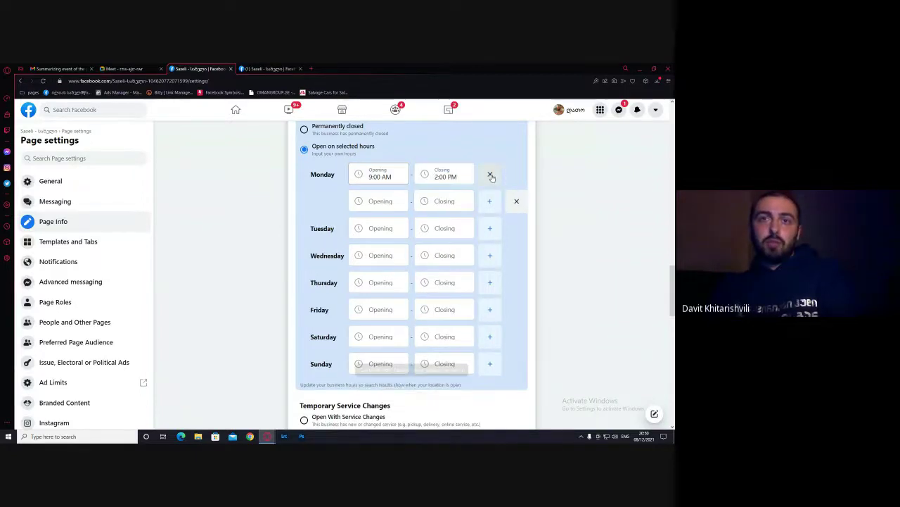
left_click(378, 201)
scroll(366, 334, "down", 5)
scroll(365, 333, "down", 5)
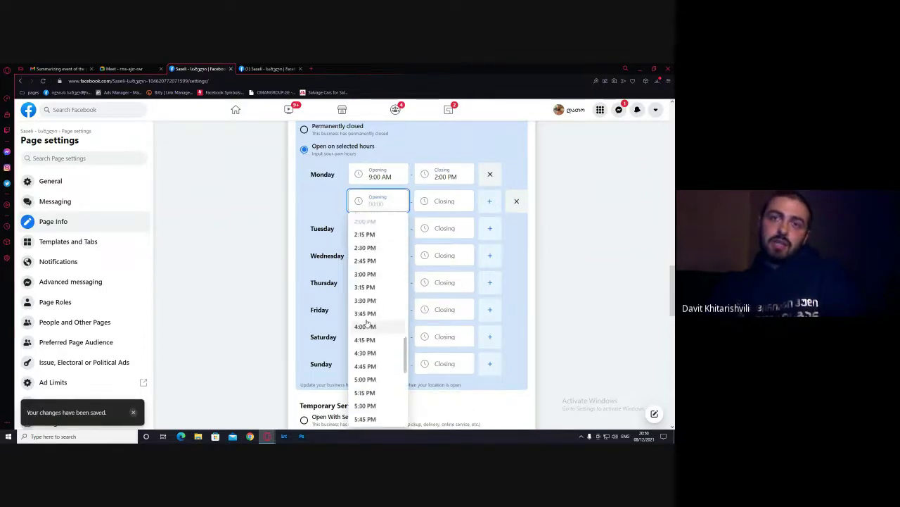
left_click(367, 309)
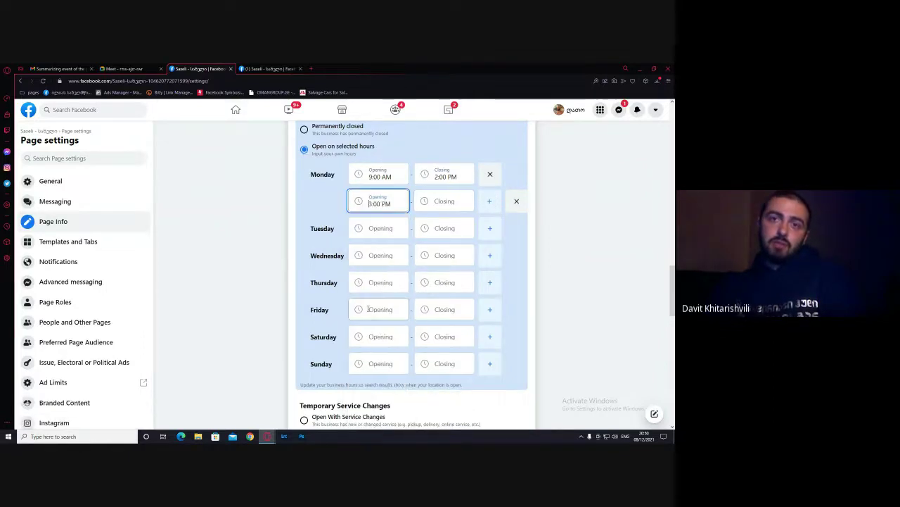
left_click(442, 201)
scroll(452, 180, "down", 3)
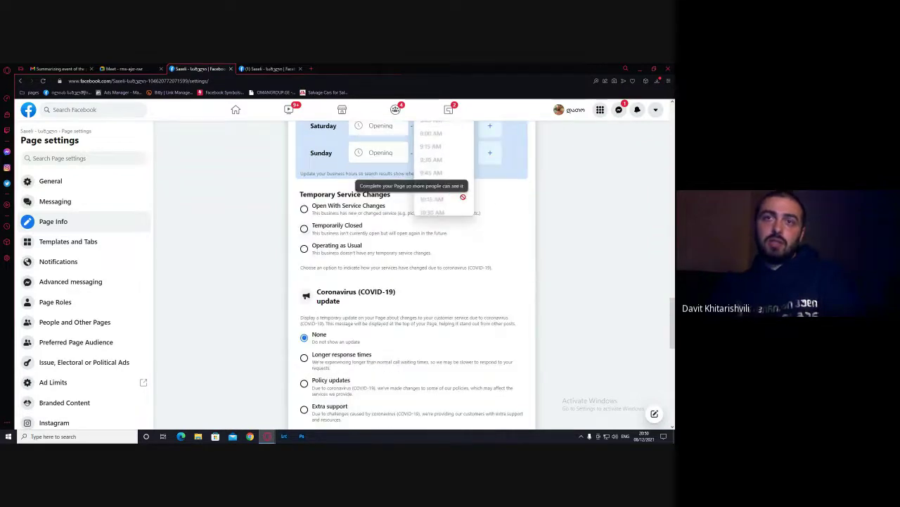
scroll(584, 230, "up", 3)
scroll(562, 268, "down", 1)
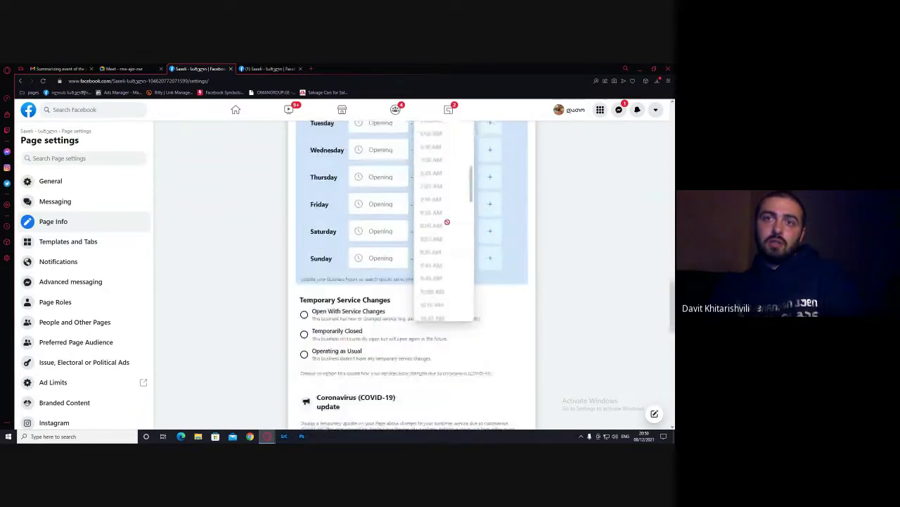
scroll(436, 278, "down", 6)
scroll(436, 278, "down", 2)
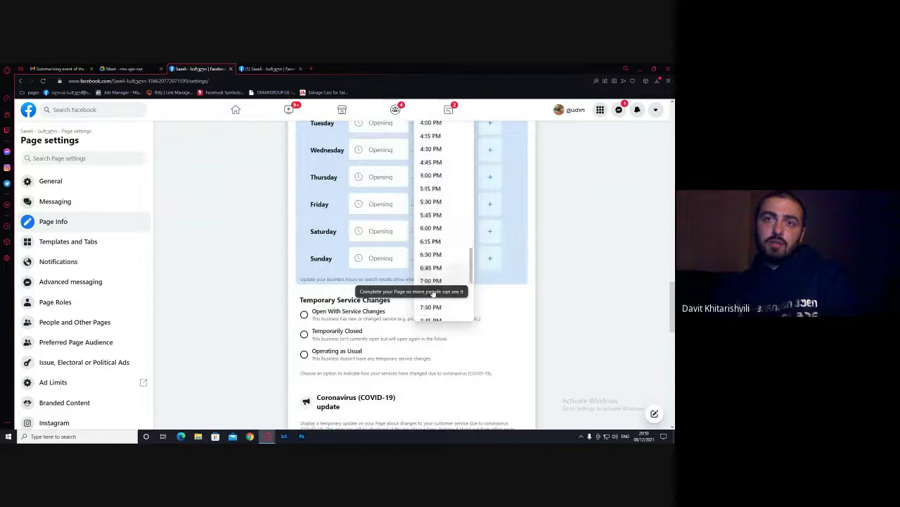
left_click(436, 278)
scroll(555, 223, "up", 3)
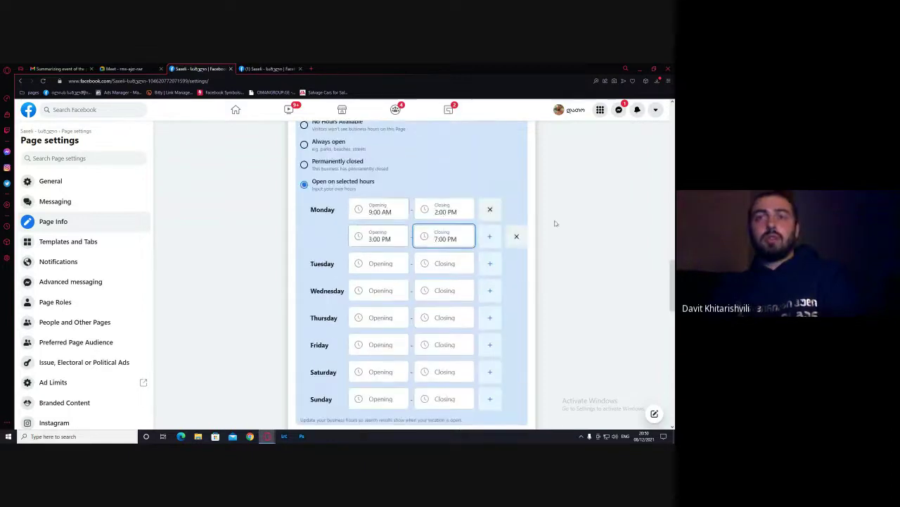
left_click(383, 209)
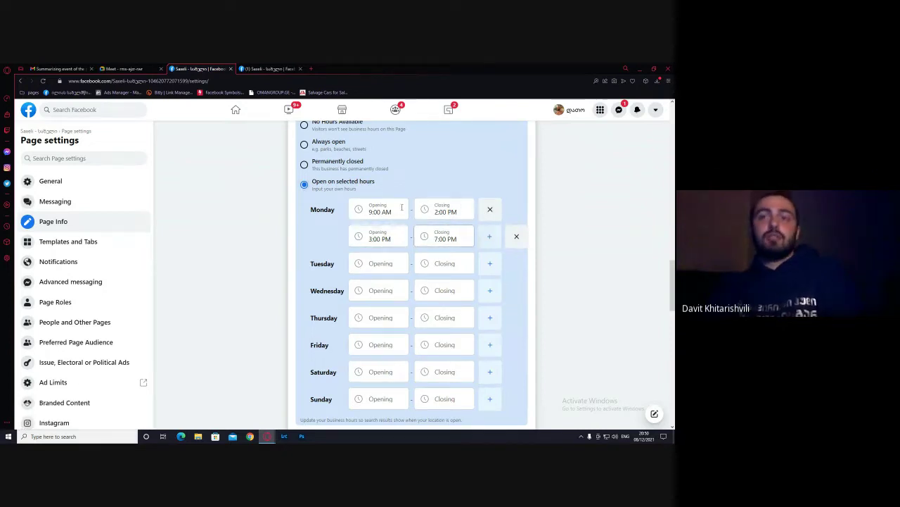
Add three more blank time slots to Monday's hours and remove two of them
left_click(486, 240)
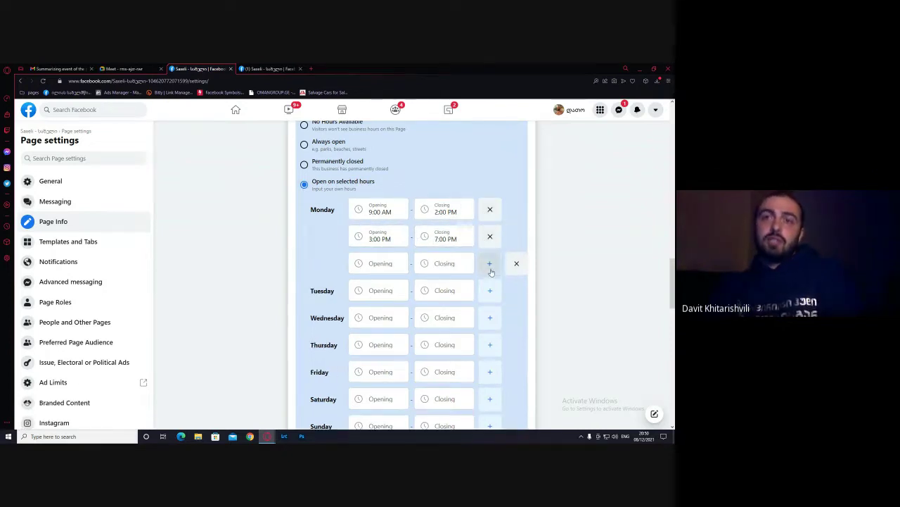
left_click(490, 263)
left_click(490, 289)
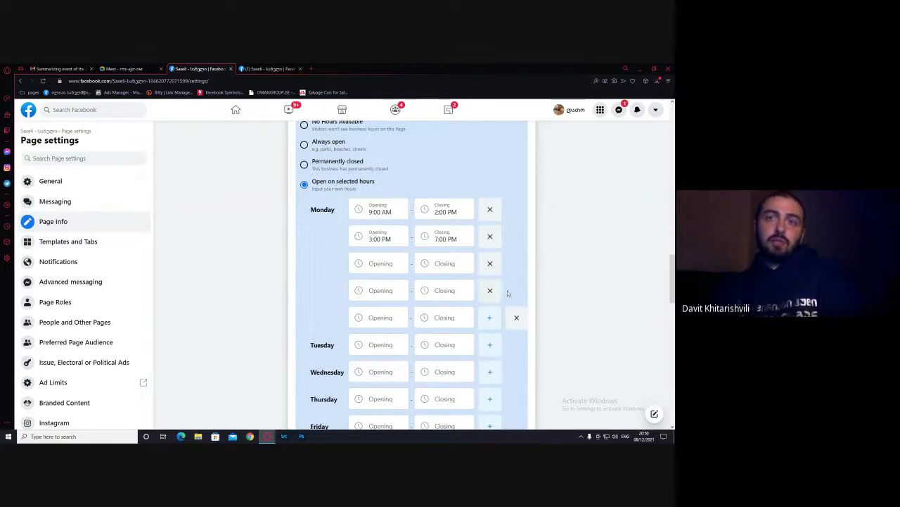
left_click(491, 290)
left_click(490, 263)
Try Temporarily Closed and Open With Service Changes under Temporary Service Changes, and set it to Operating as Usual
scroll(378, 299, "down", 3)
scroll(378, 299, "down", 1)
scroll(408, 310, "up", 1)
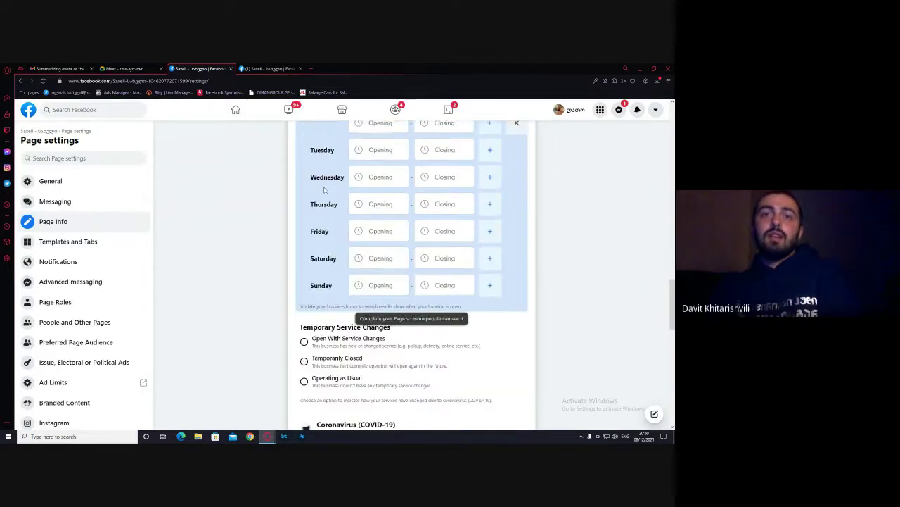
scroll(380, 282, "down", 2)
left_click_drag(308, 186, 391, 186)
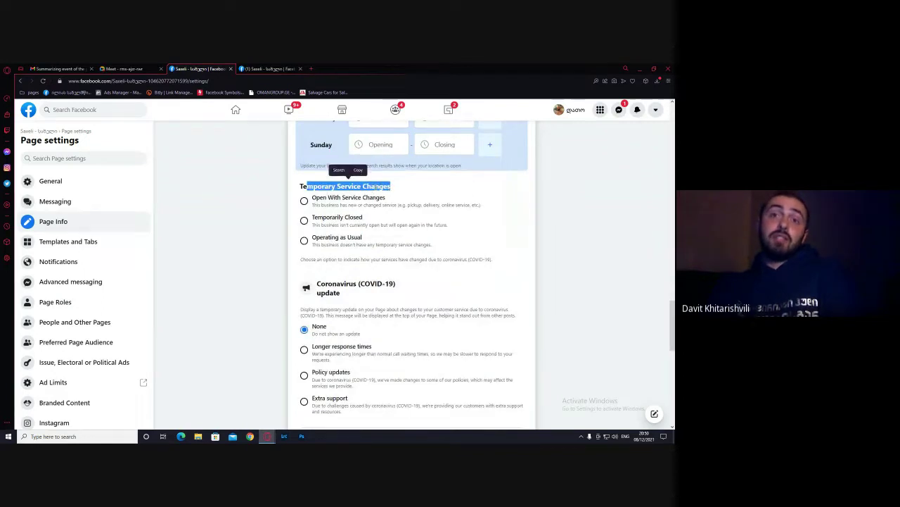
left_click(358, 186)
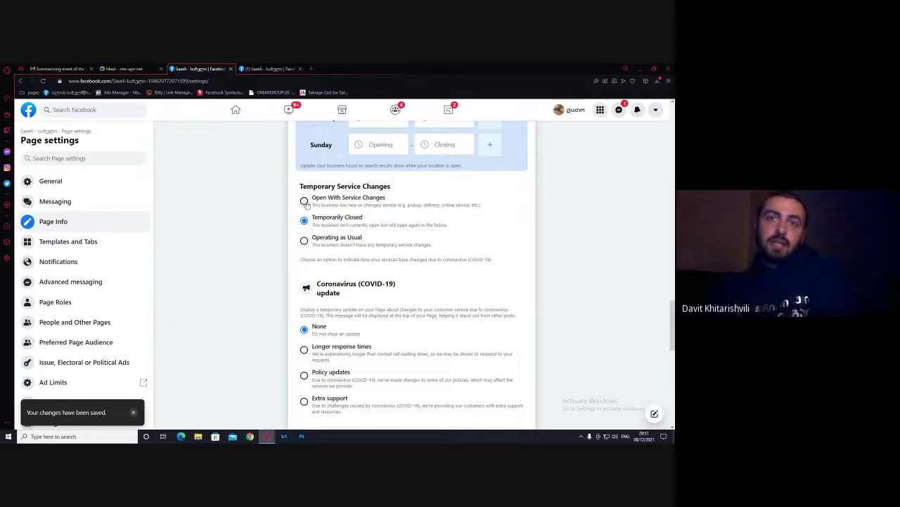
left_click(304, 201)
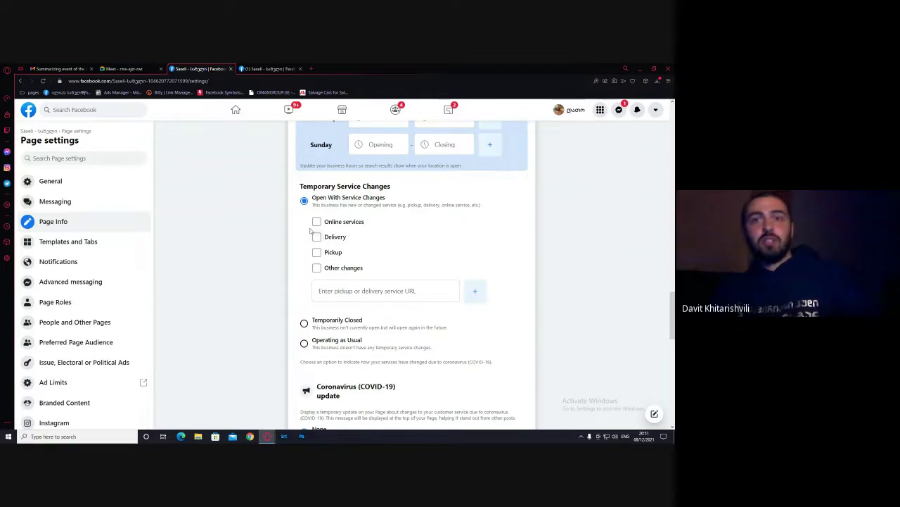
scroll(313, 243, "down", 3)
left_click(305, 240)
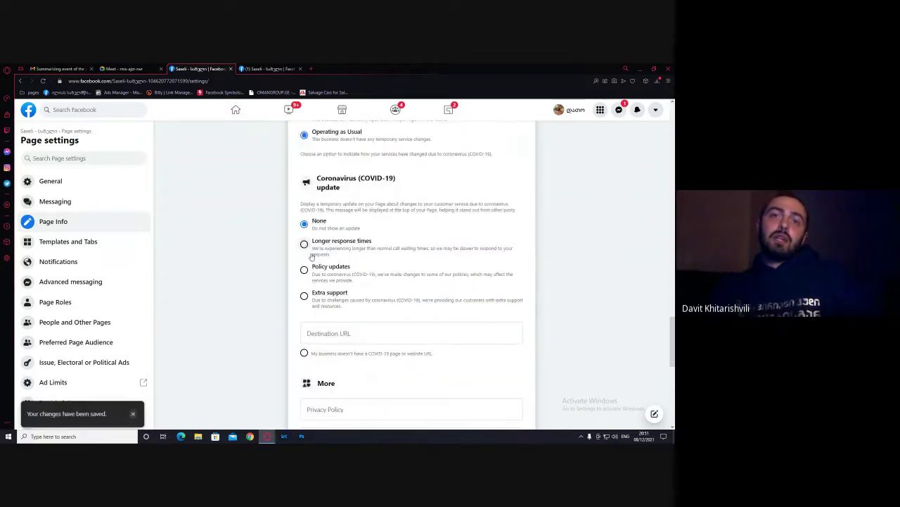
Review the Coronavirus (COVID-19) update options and set the update shown on the Page to Policy updates
scroll(342, 176, "up", 1)
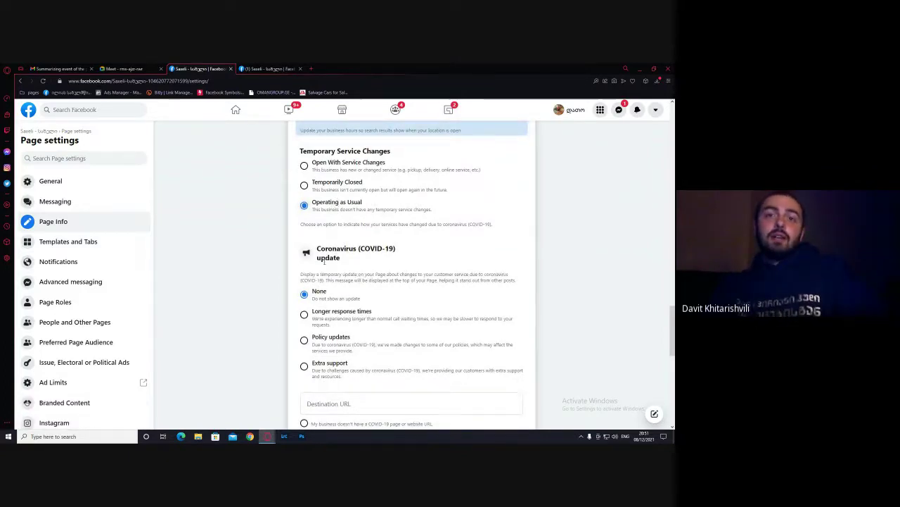
scroll(324, 261, "down", 2)
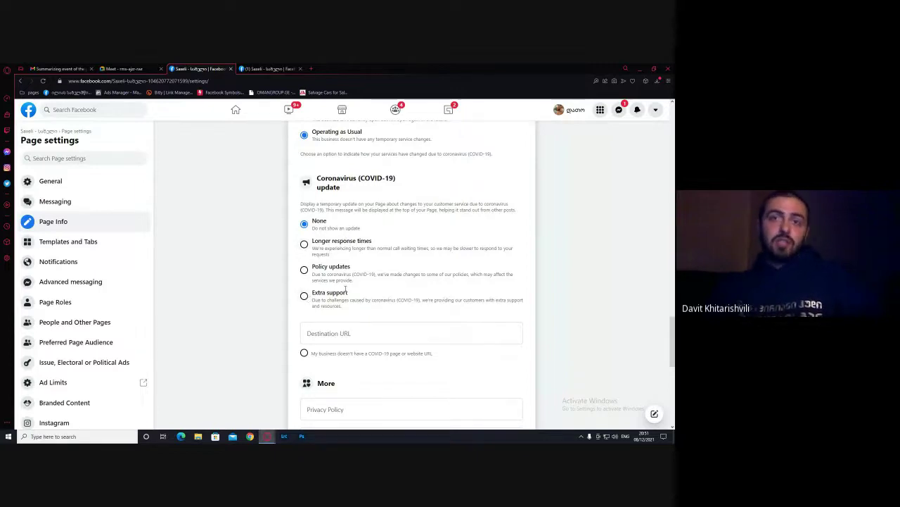
left_click(313, 272)
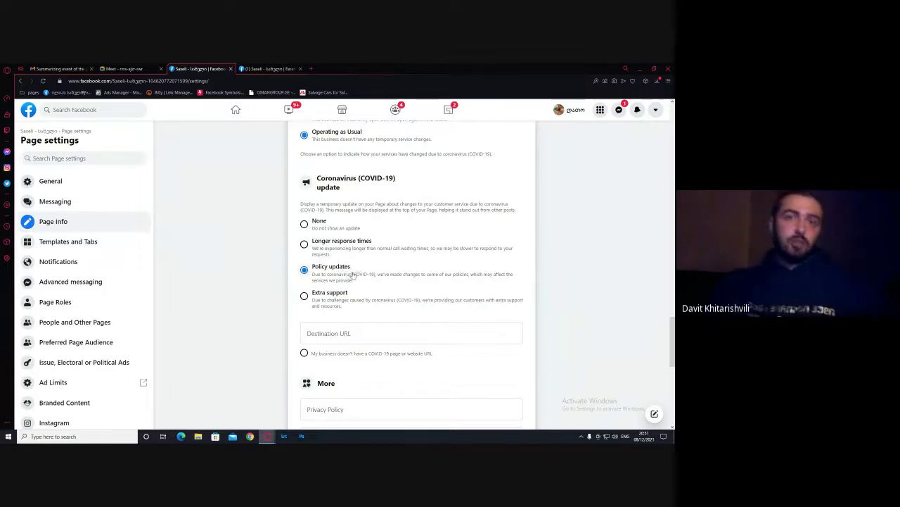
Mark in the Coronavirus (COVID-19) update section that the business has no COVID-19 page or website URL
scroll(314, 279, "down", 1)
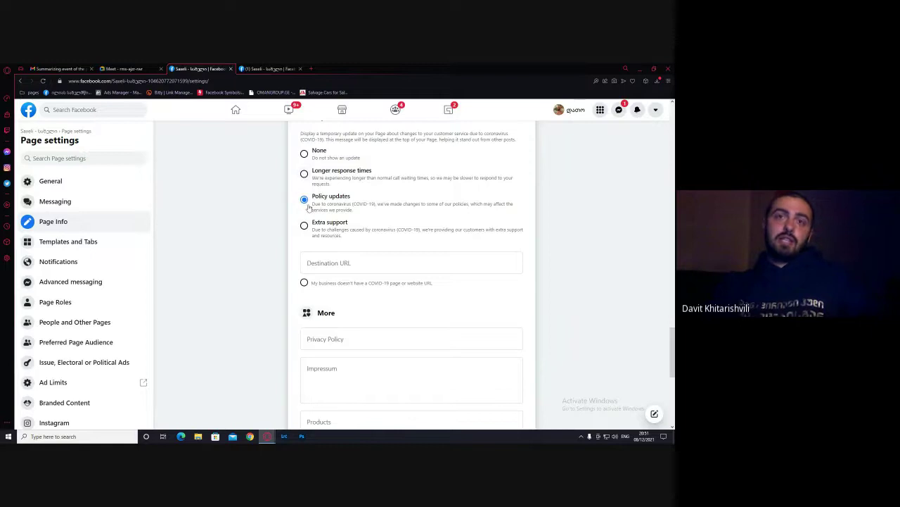
left_click(304, 283)
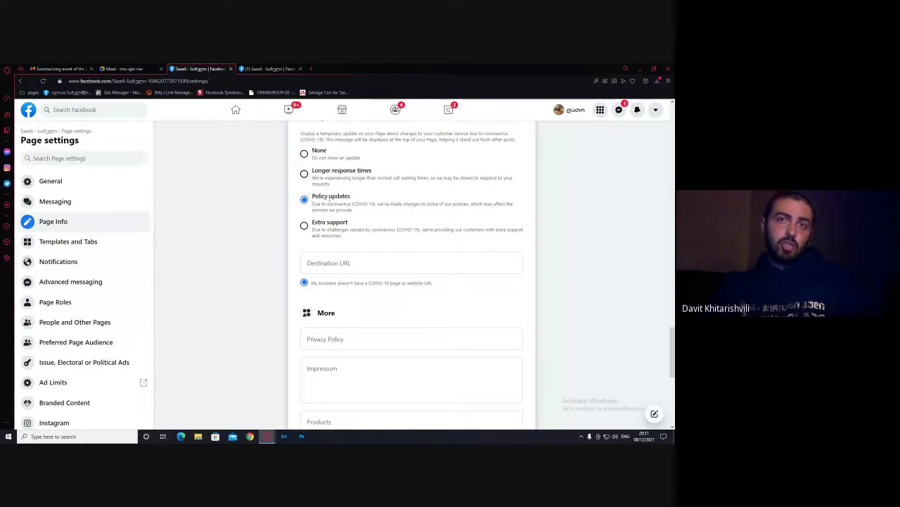
left_click(352, 263)
scroll(336, 264, "down", 1)
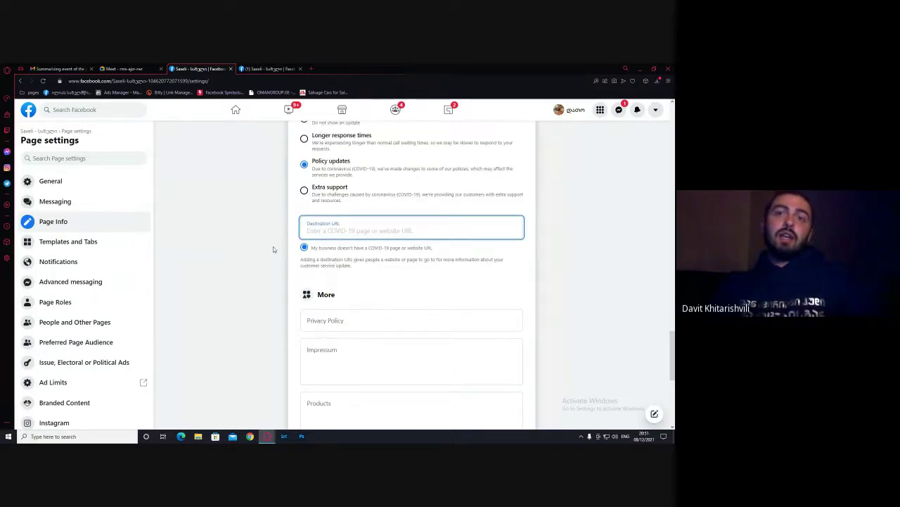
Try the Cheap, Moderate and Expensive options for the Page's price range
scroll(259, 236, "down", 3)
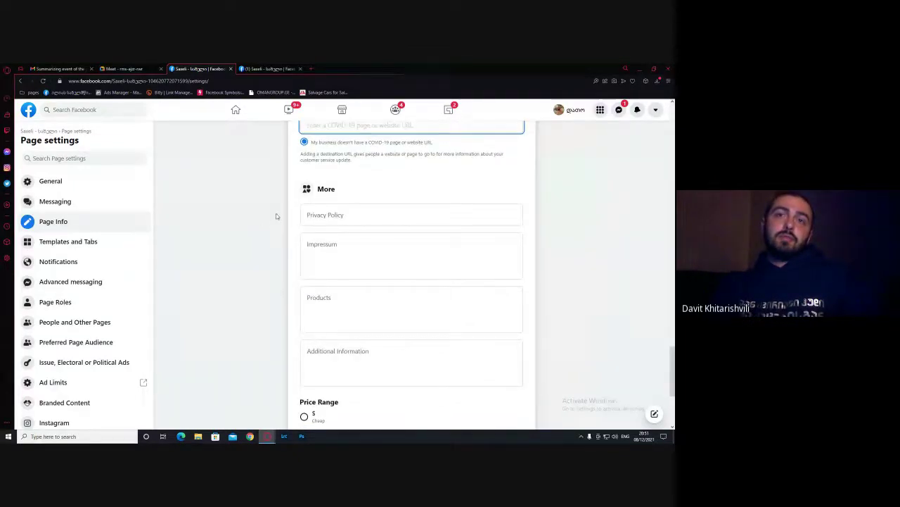
scroll(275, 215, "up", 1)
scroll(283, 216, "down", 5)
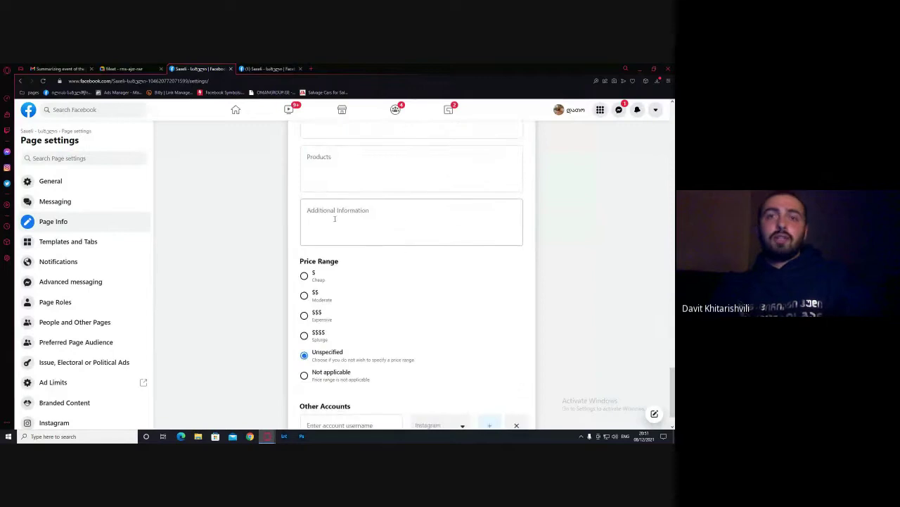
scroll(283, 216, "up", 4)
scroll(326, 220, "down", 5)
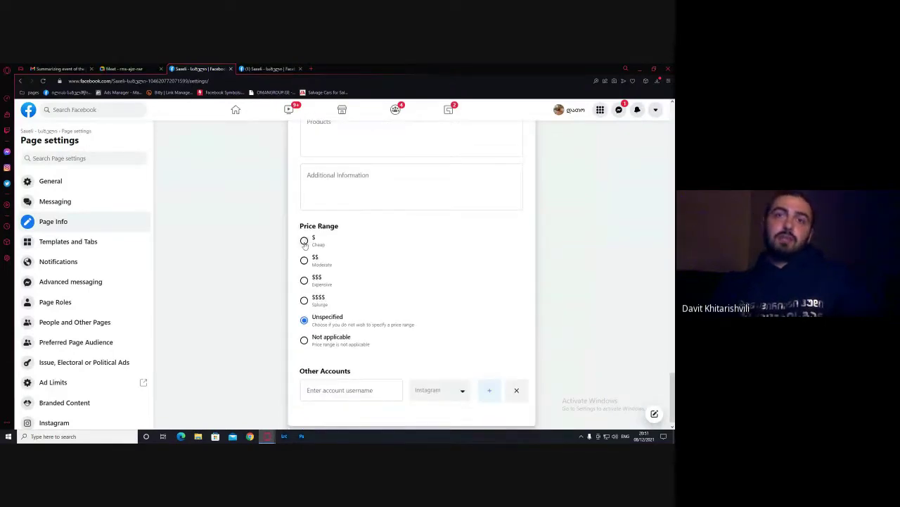
left_click(304, 240)
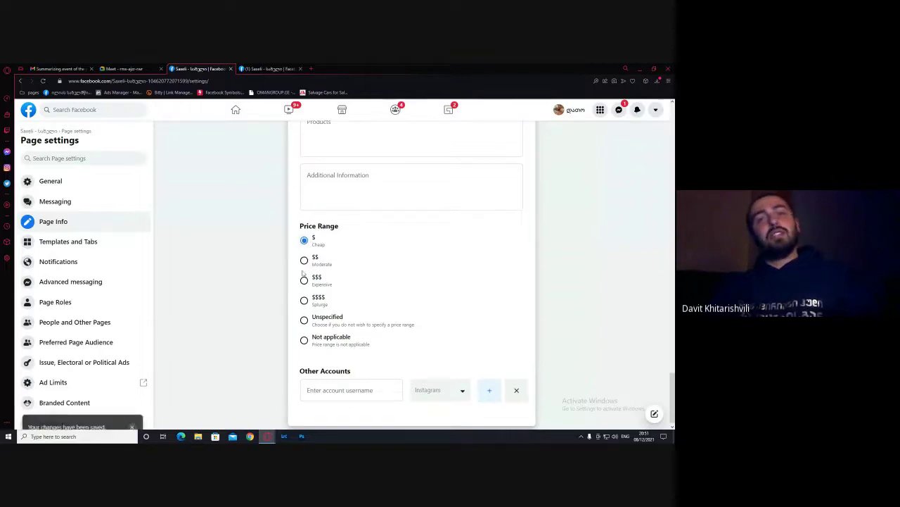
left_click(304, 259)
left_click(304, 280)
left_click(304, 260)
left_click(304, 280)
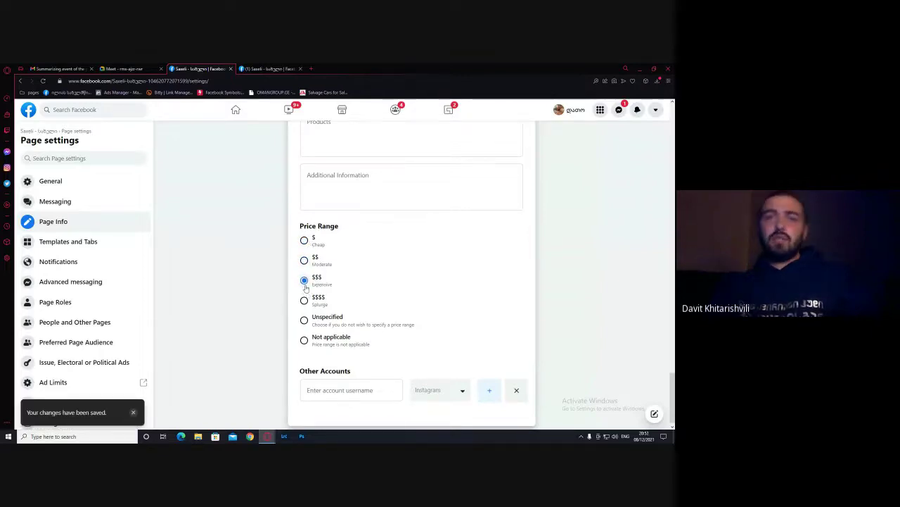
left_click(304, 259)
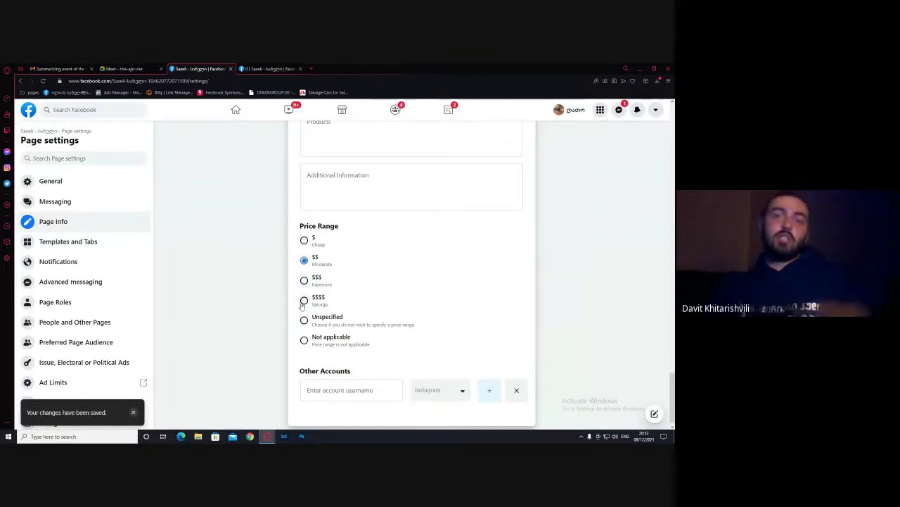
Set the Page's price range to Not applicable
left_click(305, 340)
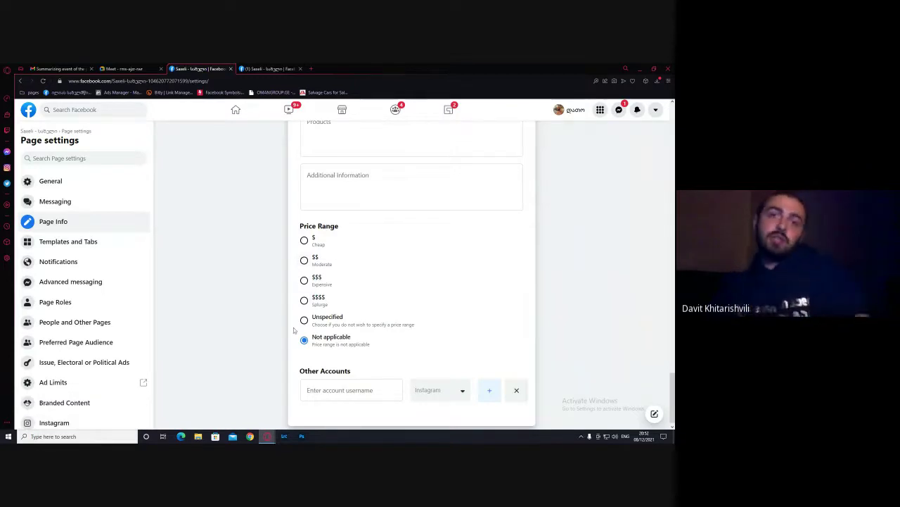
left_click(326, 338)
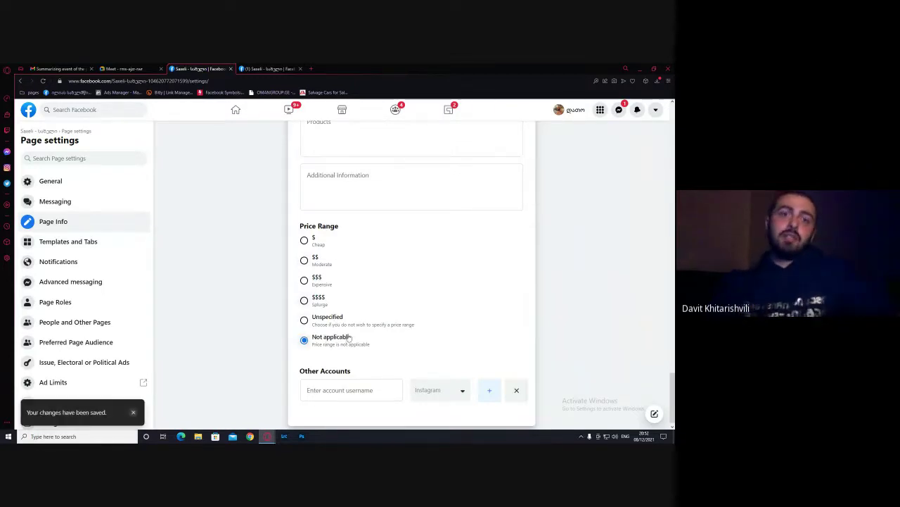
Examine the platforms that can be linked under Other Accounts and activate the empty account username field
scroll(295, 312, "down", 1)
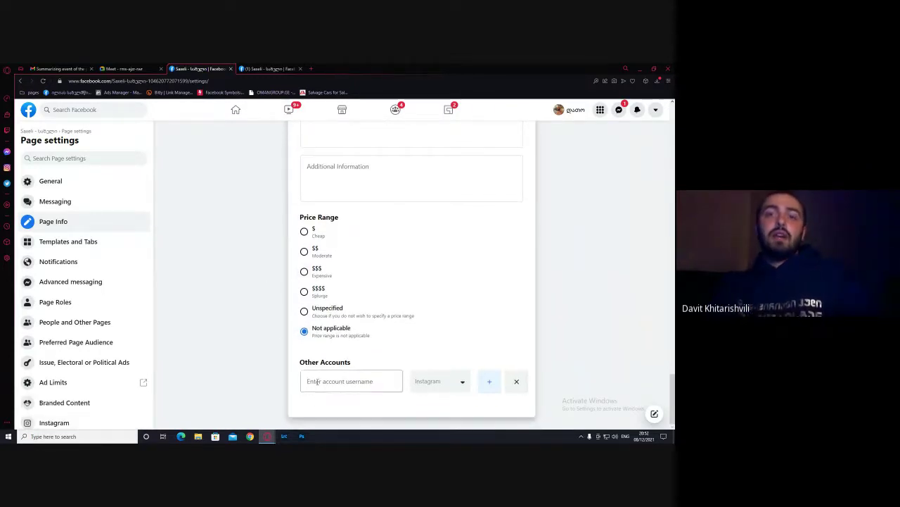
left_click(457, 381)
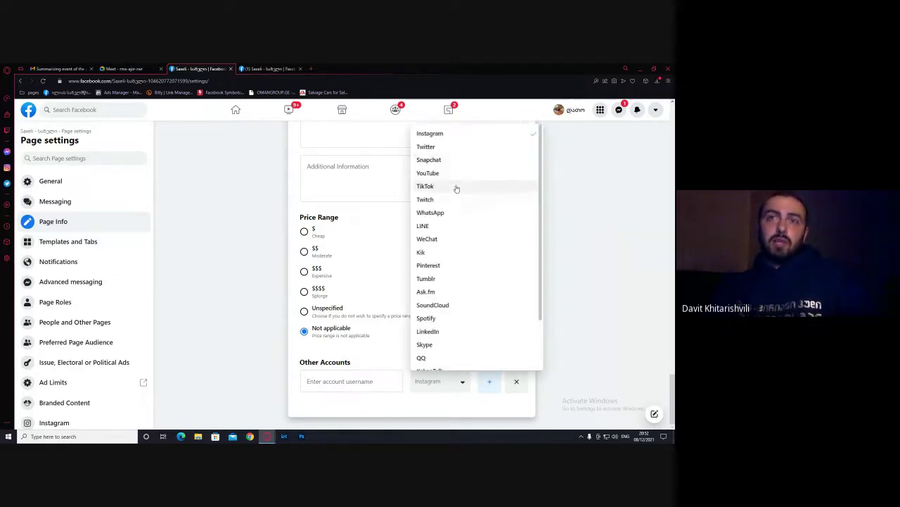
scroll(455, 187, "down", 1)
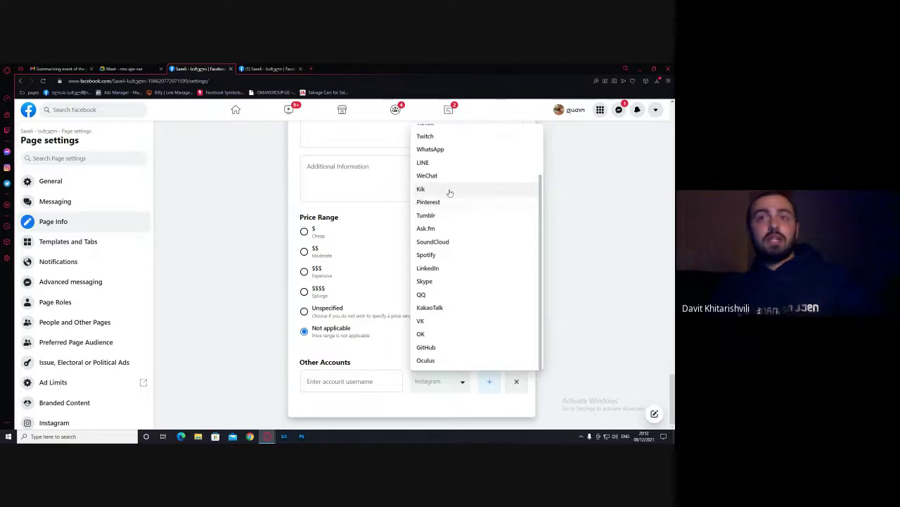
scroll(439, 184, "up", 1)
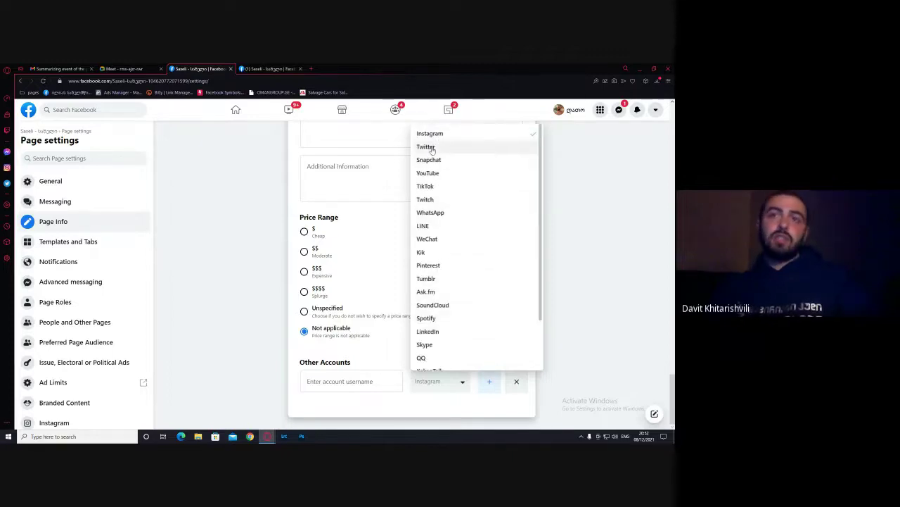
scroll(443, 282, "down", 1)
left_click(333, 381)
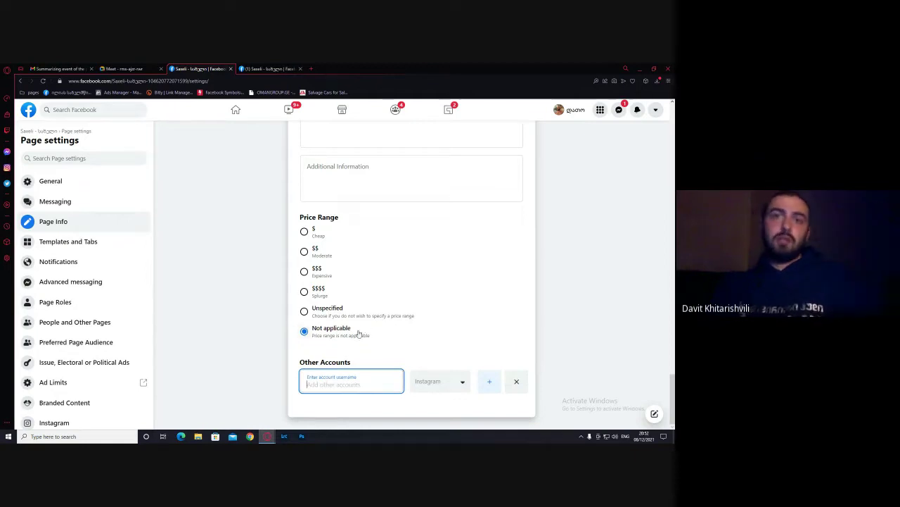
Show the Templates and Tabs settings and load the Page's home view in the second browser tab, dismissing the WhatsApp button offer
left_click(61, 241)
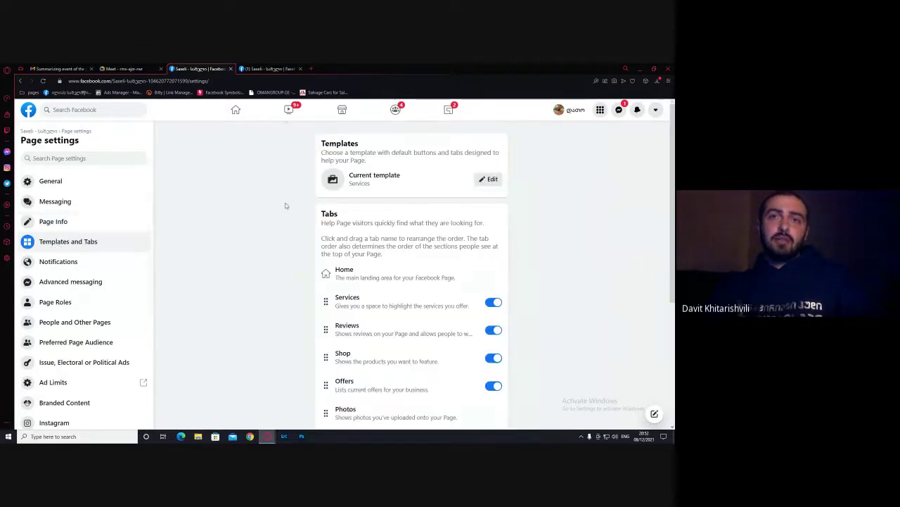
left_click(269, 68)
left_click(127, 81)
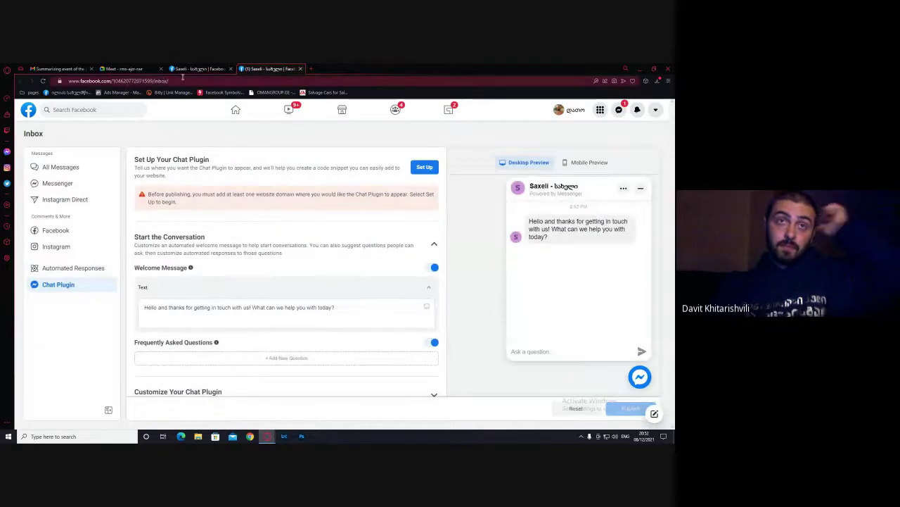
left_click_drag(112, 81, 214, 80)
left_click_drag(145, 81, 162, 81)
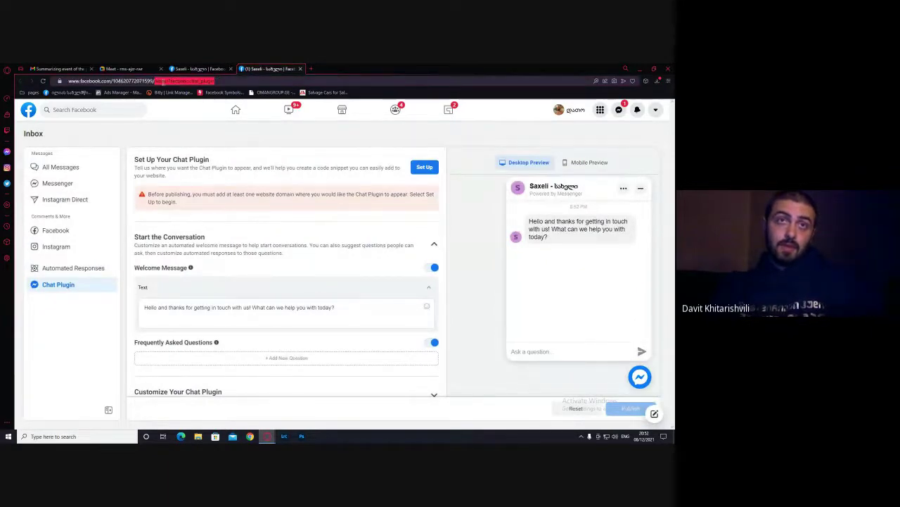
key("BackSpace")
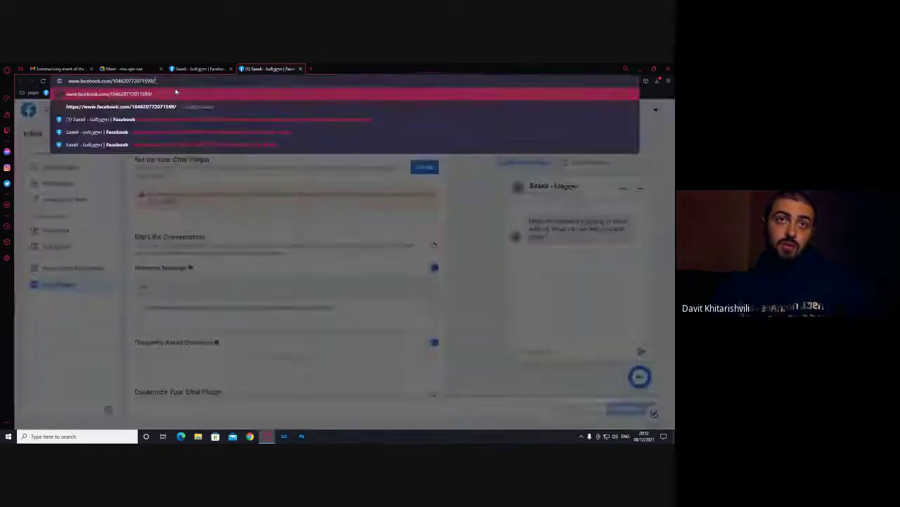
key("Return")
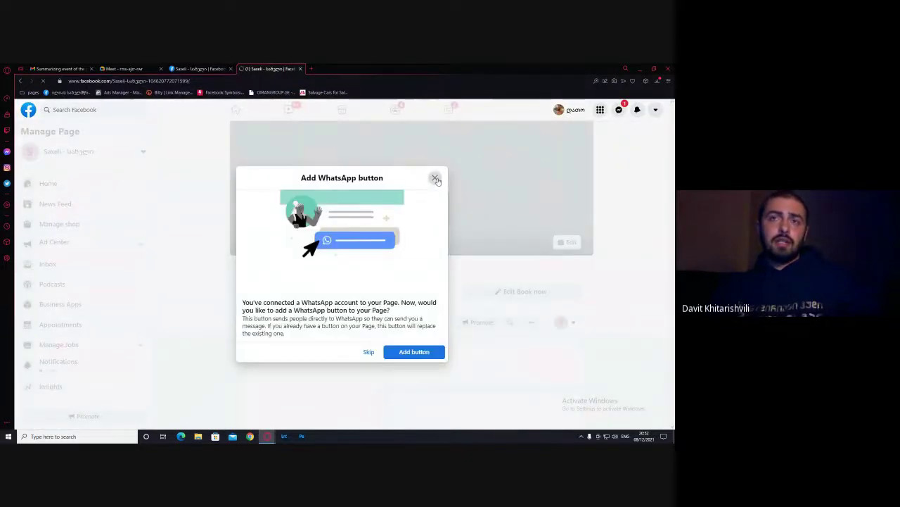
left_click(434, 177)
Compare the additional sections offered on the Page with the Tabs list in the Templates and Tabs settings
left_click(379, 322)
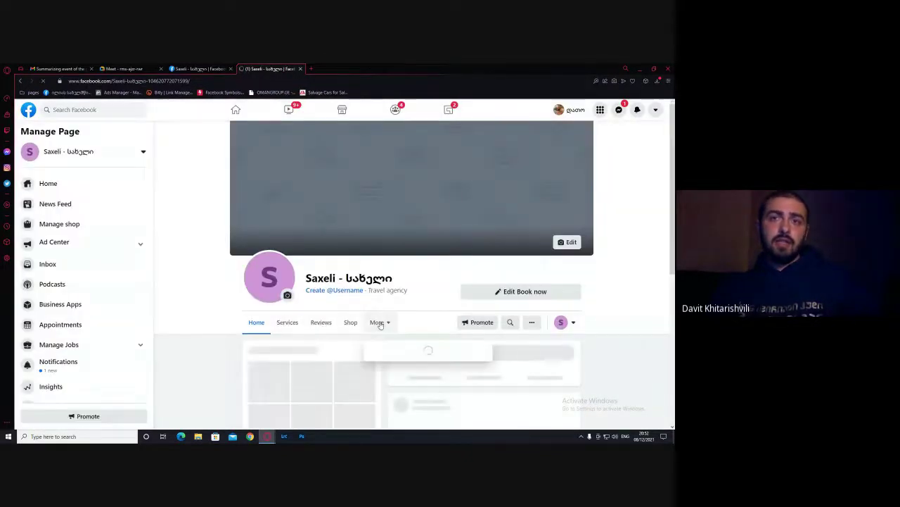
scroll(383, 389, "down", 1)
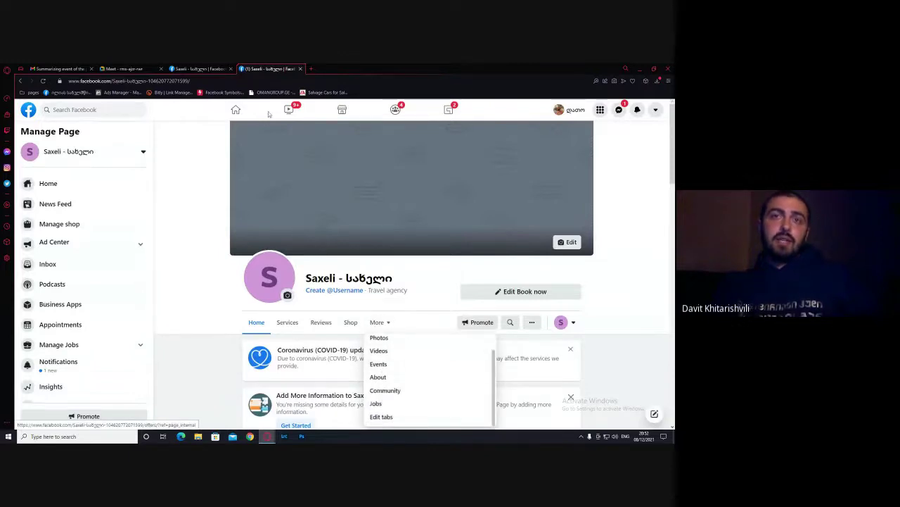
left_click(204, 68)
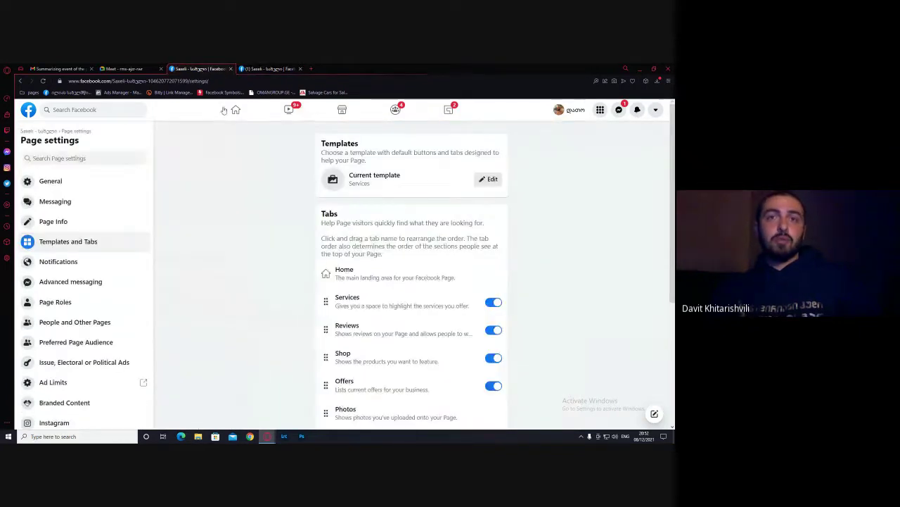
scroll(339, 278, "down", 3)
scroll(338, 277, "up", 3)
scroll(338, 277, "down", 3)
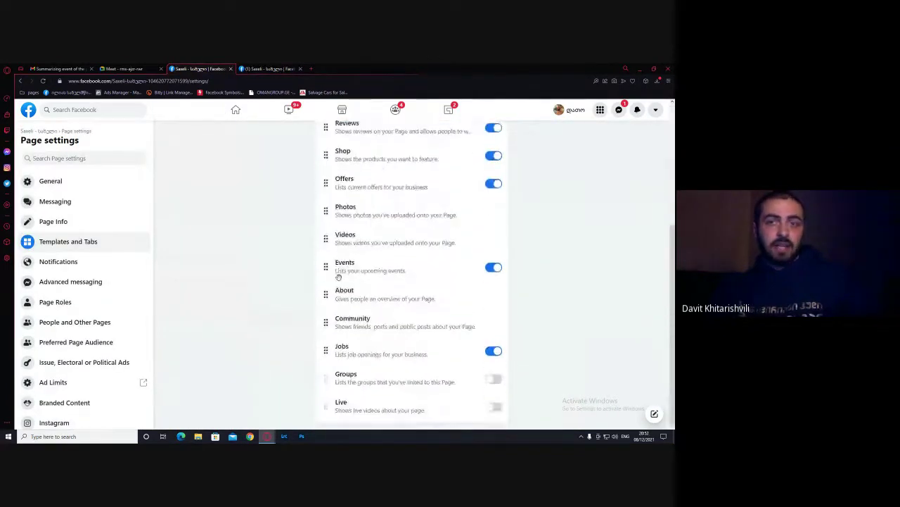
scroll(338, 277, "up", 3)
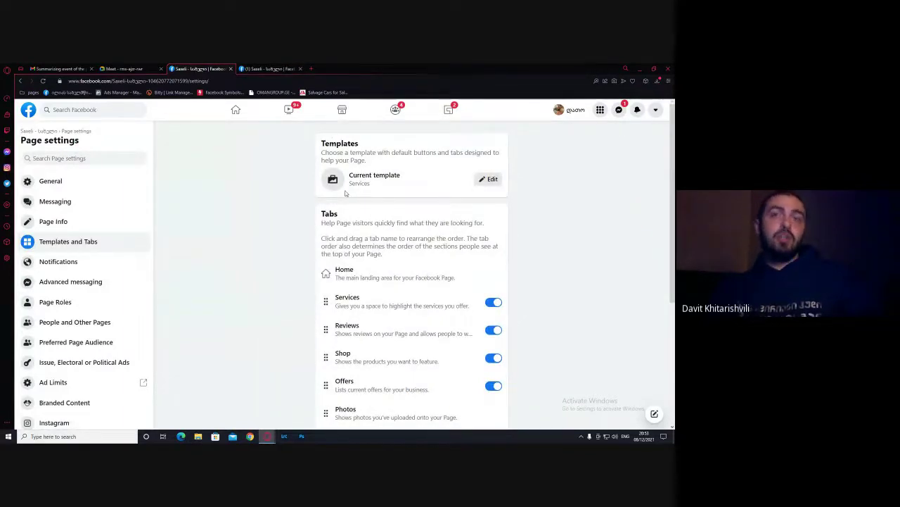
scroll(352, 289, "down", 2)
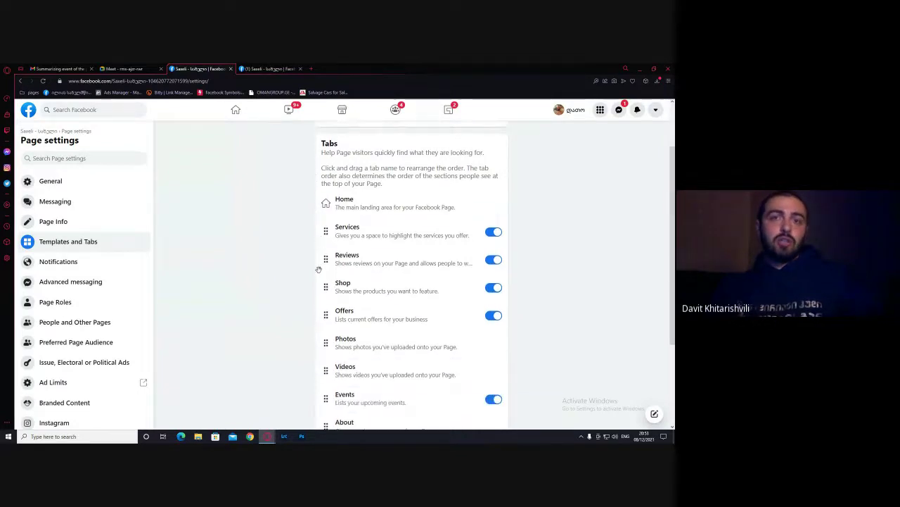
scroll(354, 286, "down", 3)
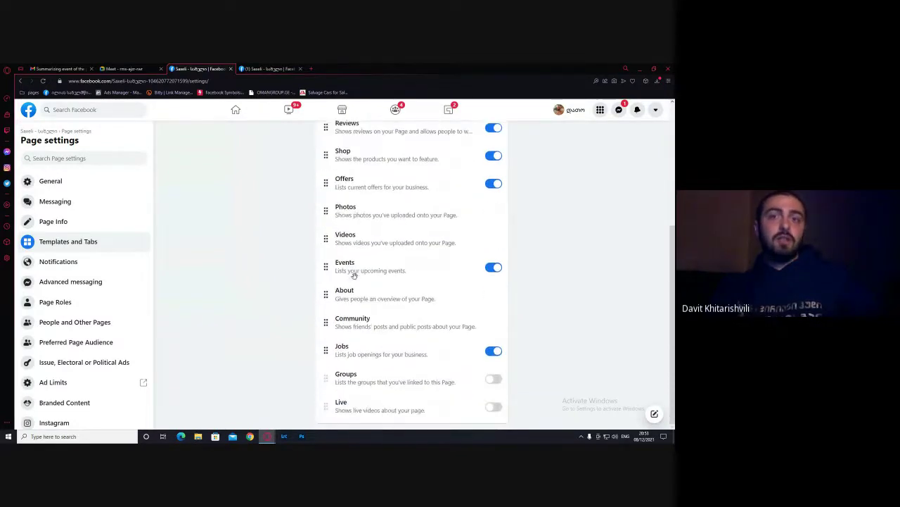
scroll(337, 300, "up", 3)
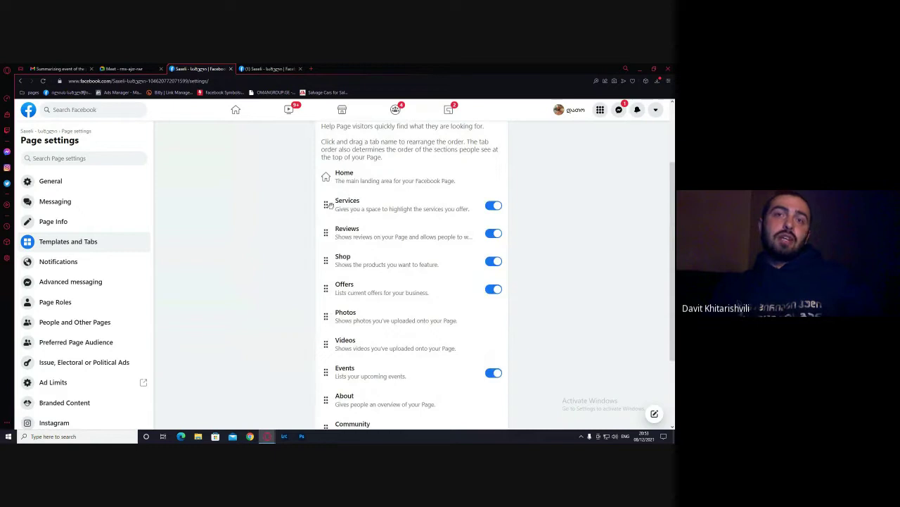
scroll(328, 229, "down", 3)
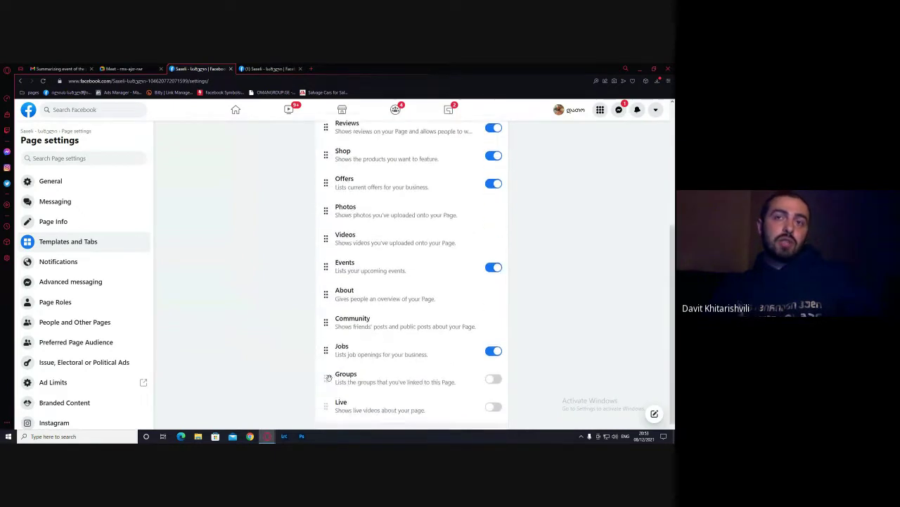
scroll(327, 309, "up", 2)
Open the template choices for the Page and examine the available templates from Services to Standard
scroll(327, 309, "up", 4)
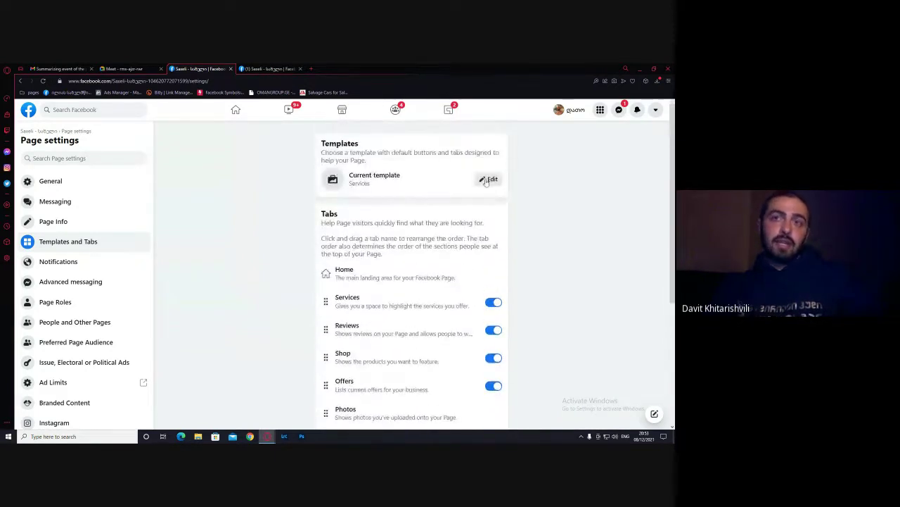
left_click(489, 180)
scroll(322, 282, "down", 2)
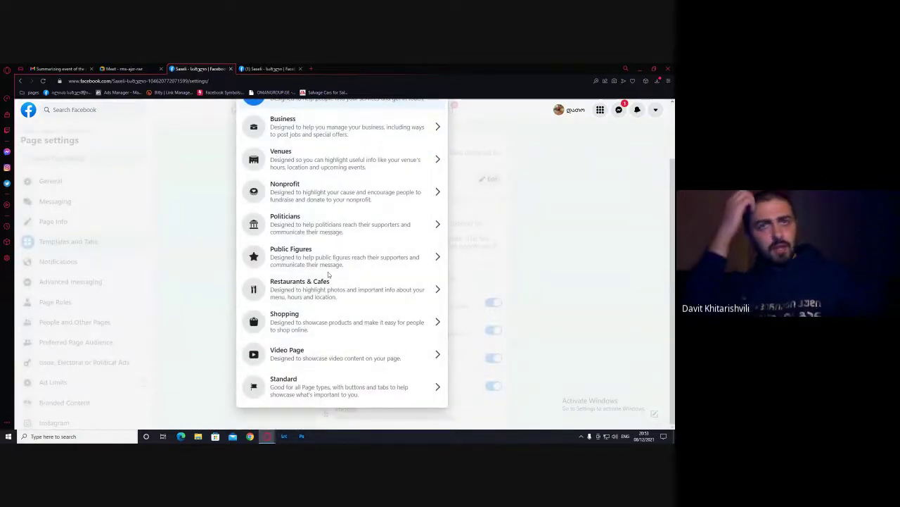
scroll(328, 271, "up", 2)
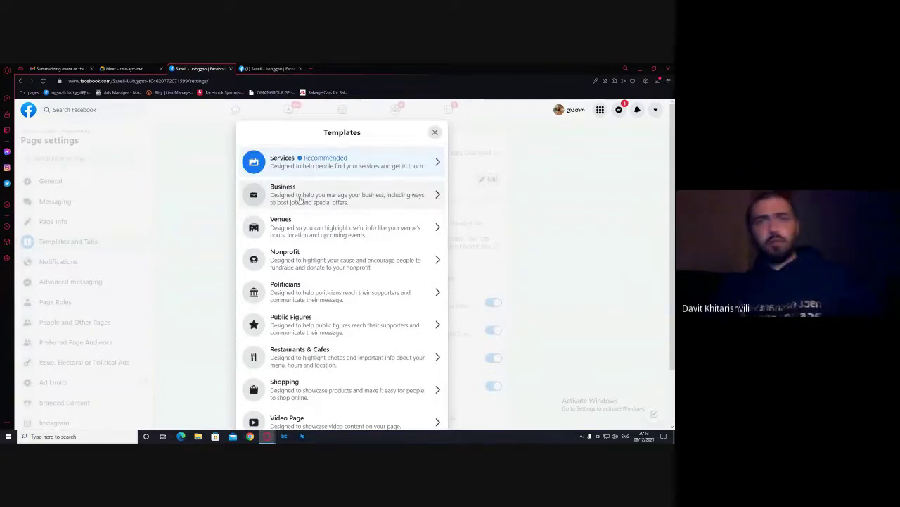
scroll(302, 197, "down", 2)
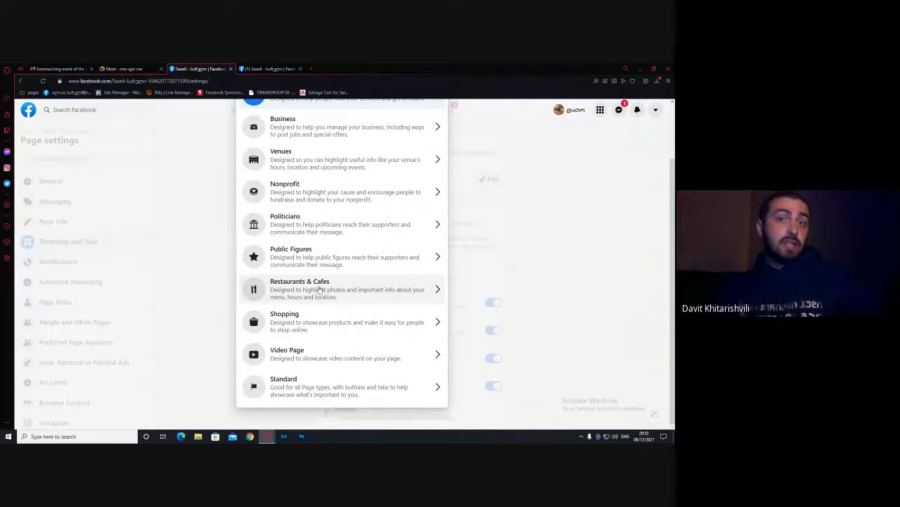
scroll(320, 281, "up", 2)
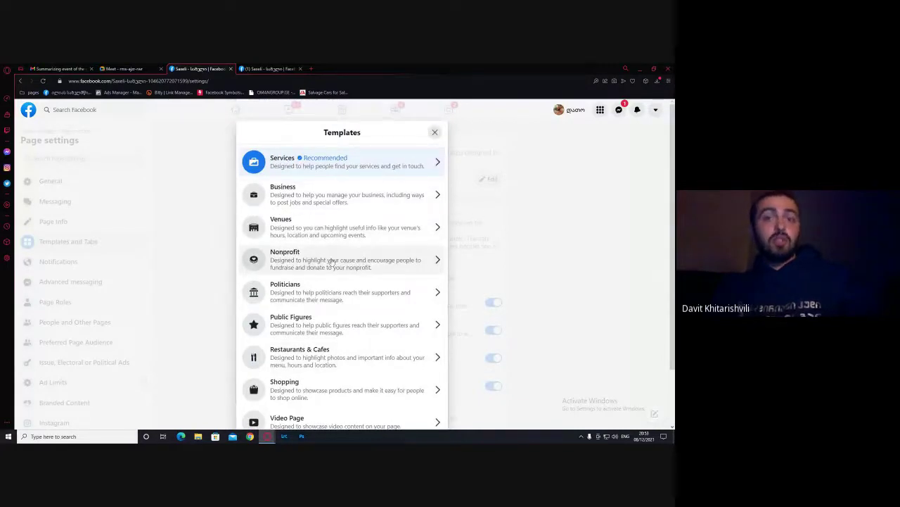
Look over the remaining template choices, close them without choosing one, and examine the Page's Tabs list through Groups and Live
scroll(318, 256, "down", 2)
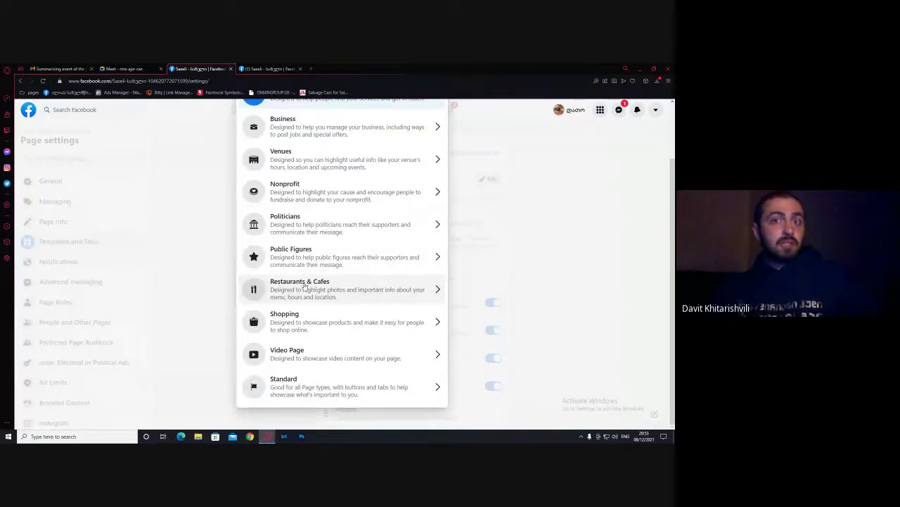
scroll(412, 235, "up", 2)
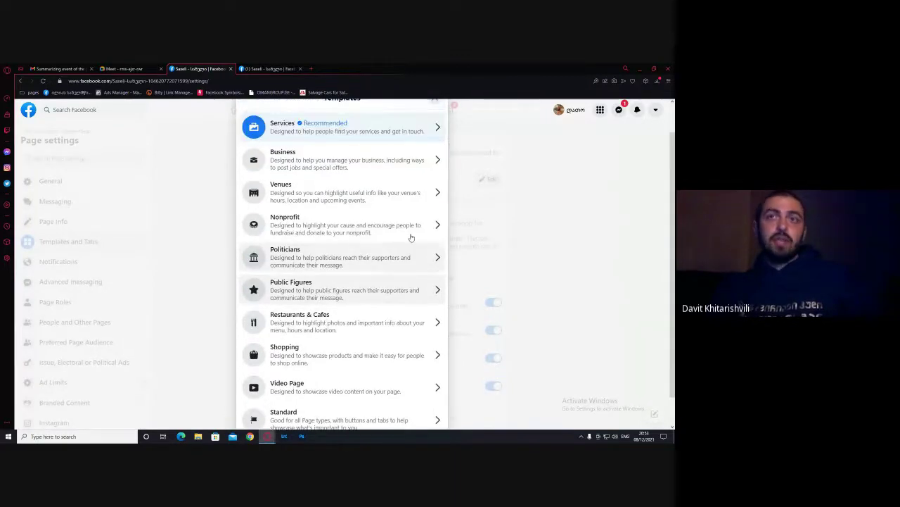
left_click(424, 141)
scroll(332, 273, "down", 2)
scroll(332, 271, "down", 1)
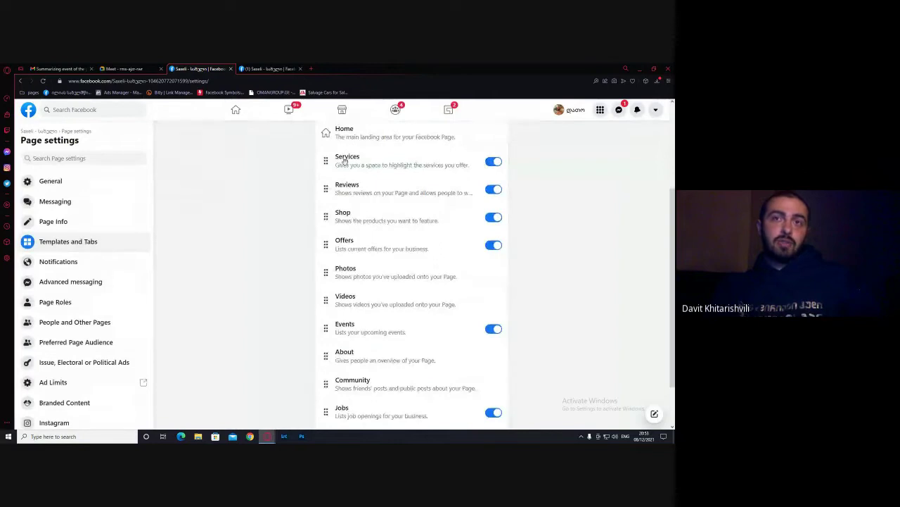
scroll(347, 216, "down", 1)
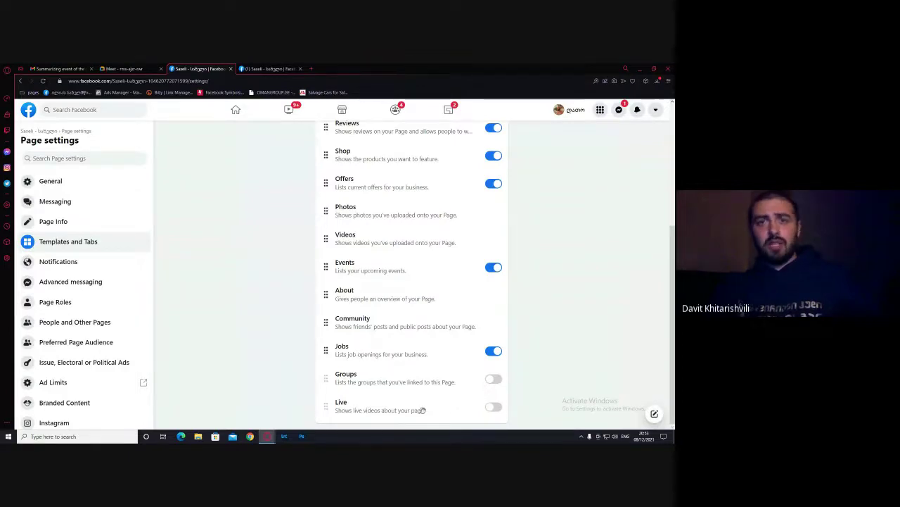
Preview the Restaurants & Cafes template, including its additional tabs, and apply it to the Page
scroll(415, 281, "up", 3)
left_click(489, 179)
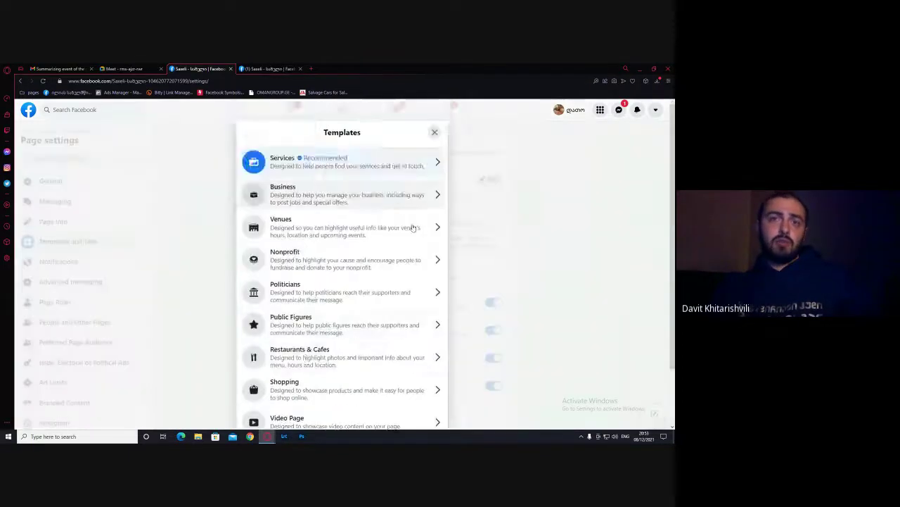
scroll(413, 227, "down", 2)
left_click(380, 289)
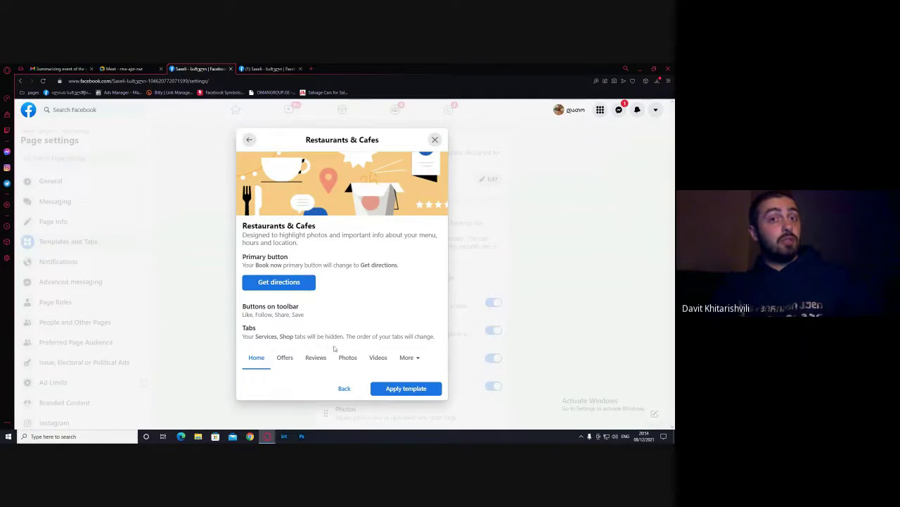
left_click(408, 358)
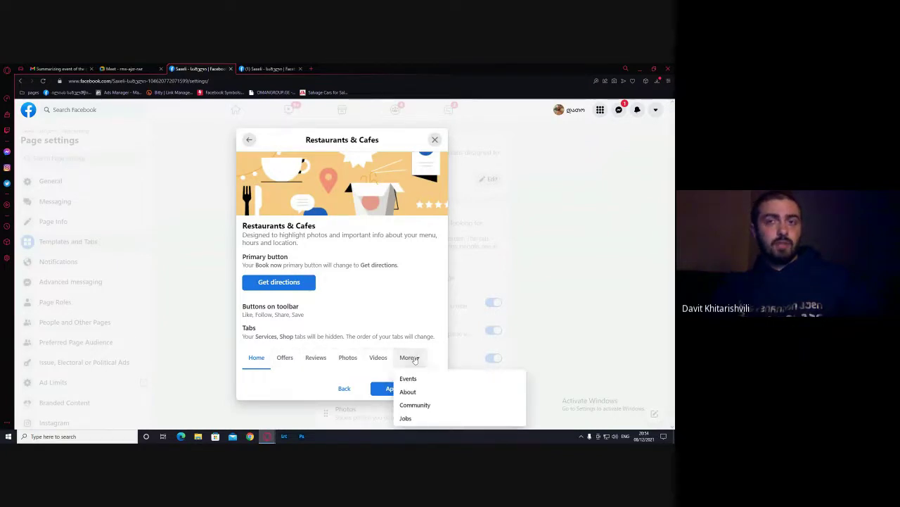
left_click(343, 361)
left_click(391, 391)
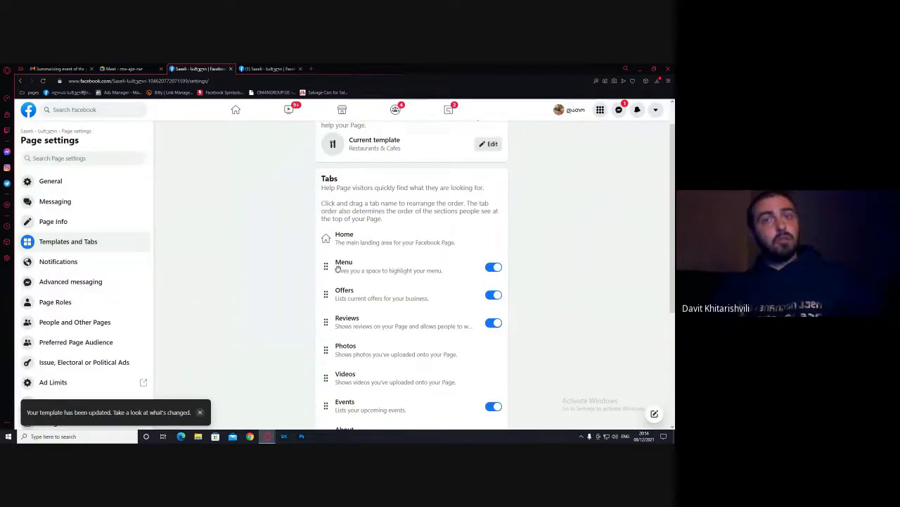
scroll(358, 260, "up", 1)
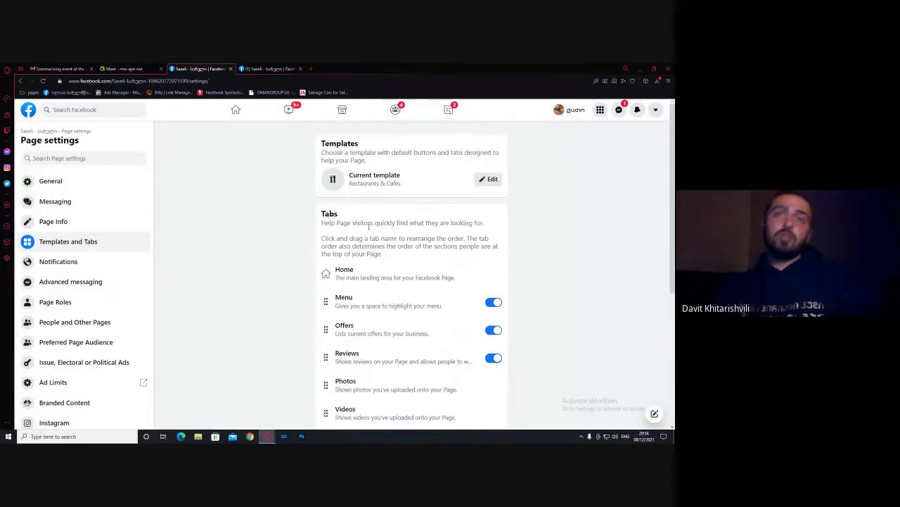
left_click_drag(358, 183, 401, 183)
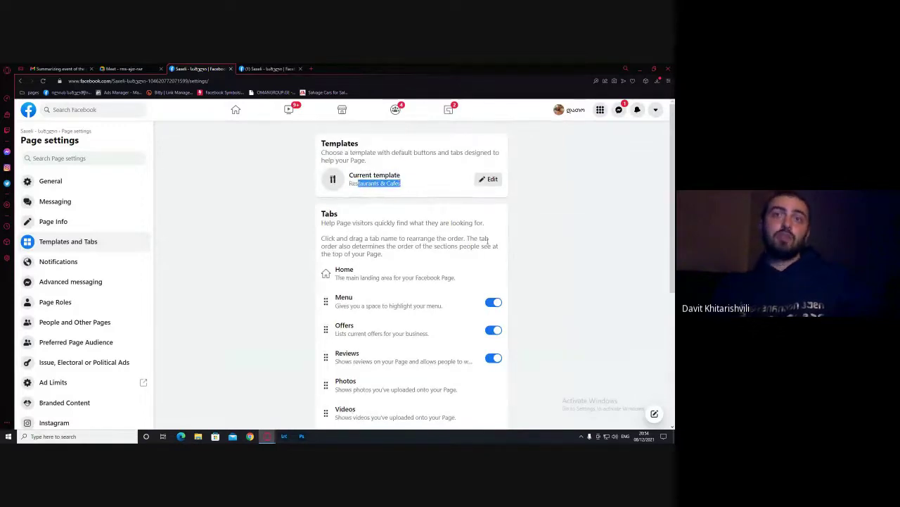
left_click(590, 313)
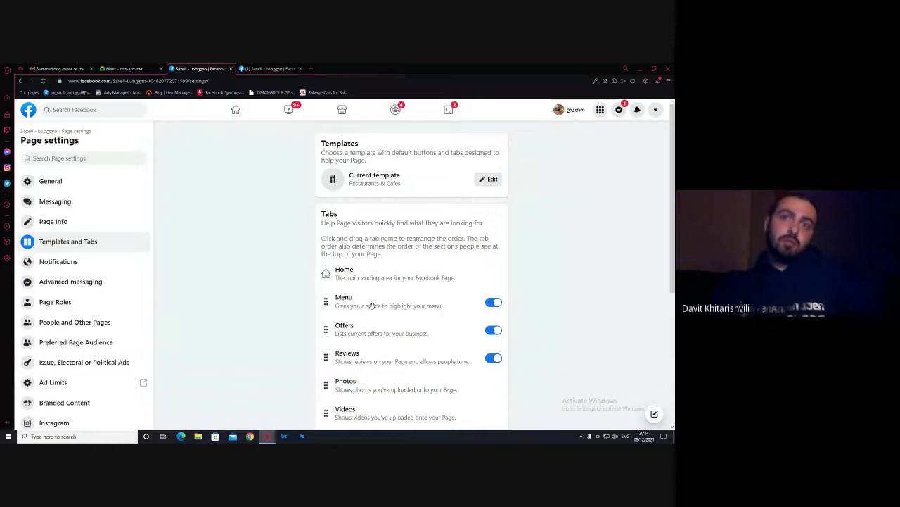
Try moving the Menu tab lower in the Tabs list and return it to directly below Home
left_click_drag(325, 301, 324, 285)
scroll(313, 275, "down", 1)
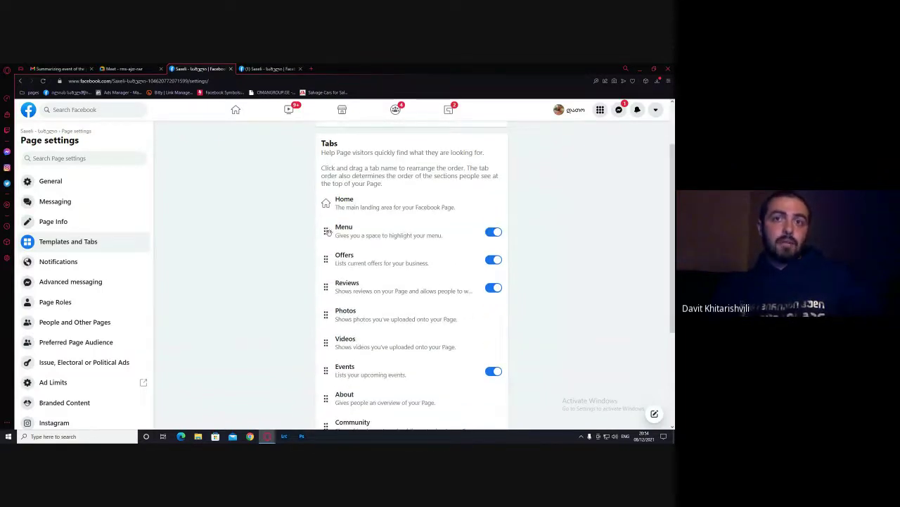
left_click_drag(328, 232, 340, 343)
left_click_drag(336, 282, 338, 232)
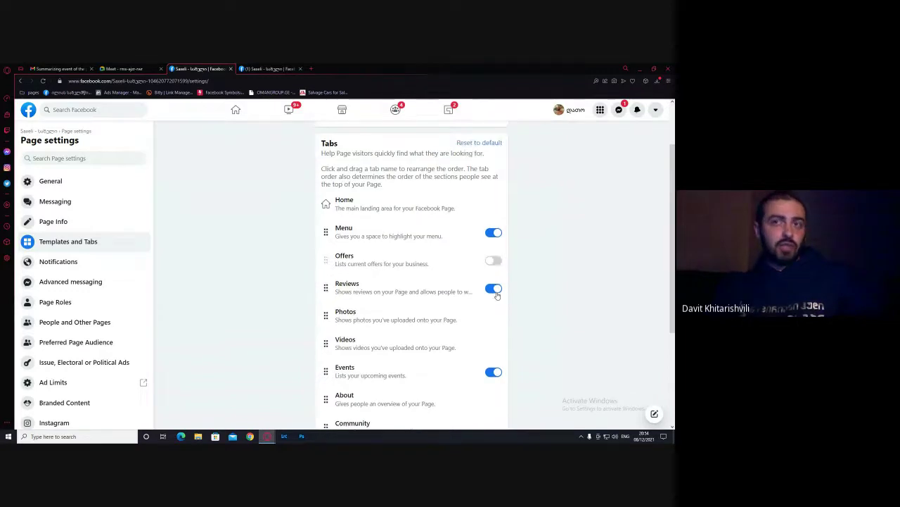
Turn off the Offers and Reviews tabs and check the rest of the Tabs list down to Live
left_click(496, 289)
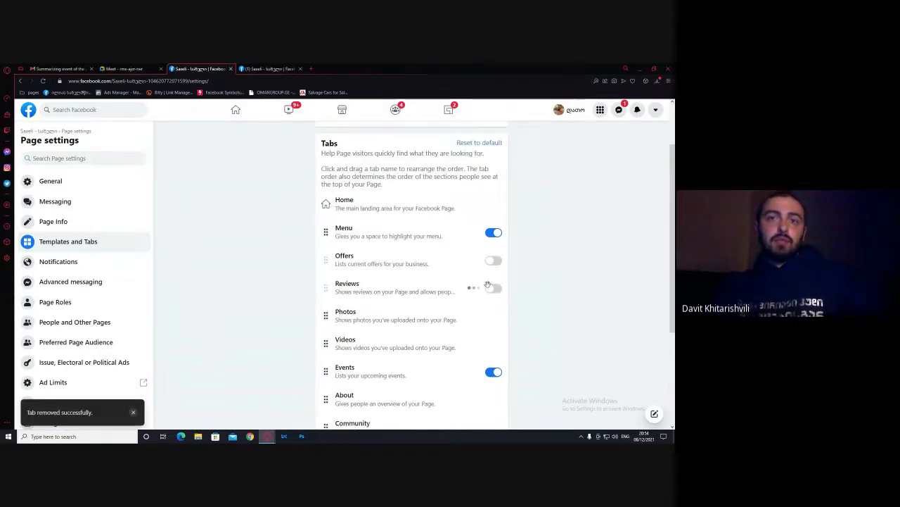
scroll(469, 350, "down", 3)
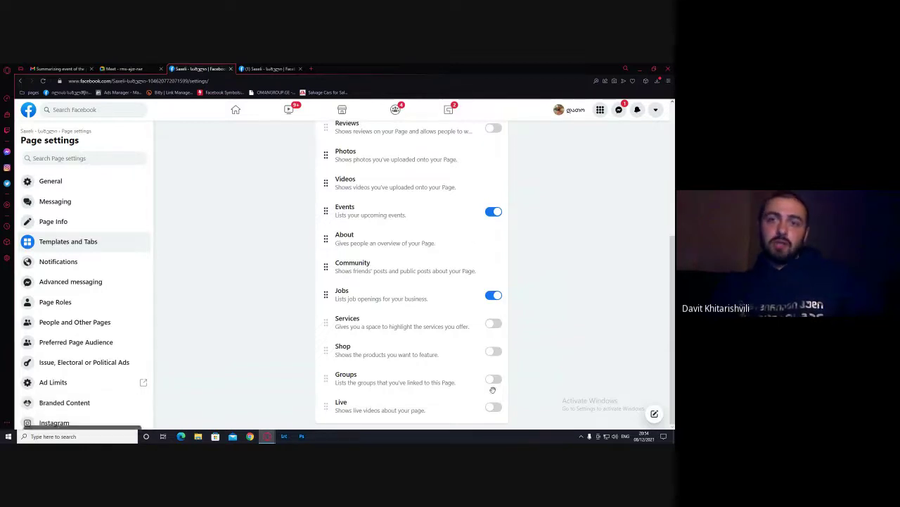
scroll(324, 280, "up", 4)
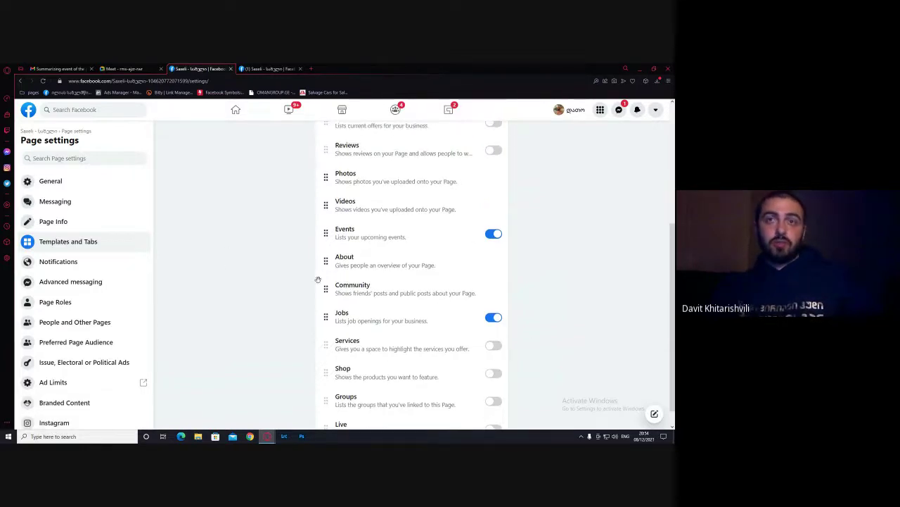
scroll(348, 327, "down", 1)
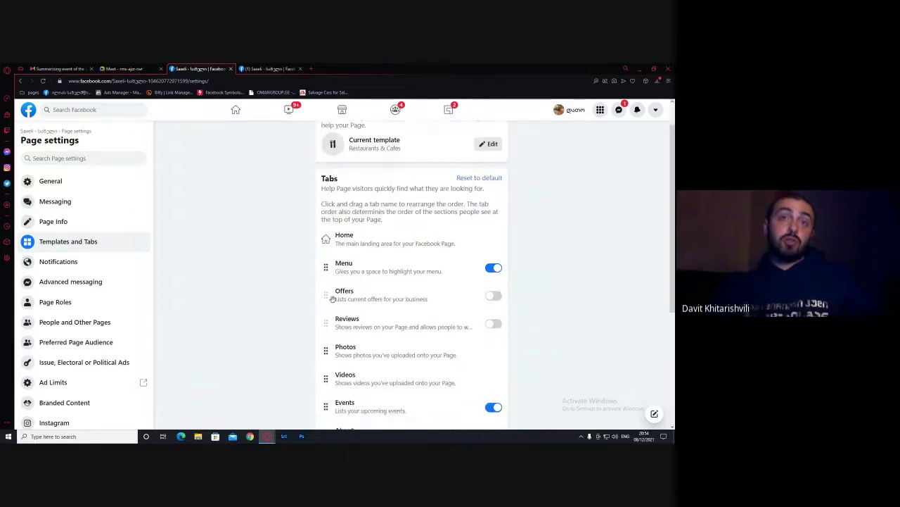
Compare the sections on the Page's home view in the second browser tab with the Tabs list in the settings
left_click(253, 70)
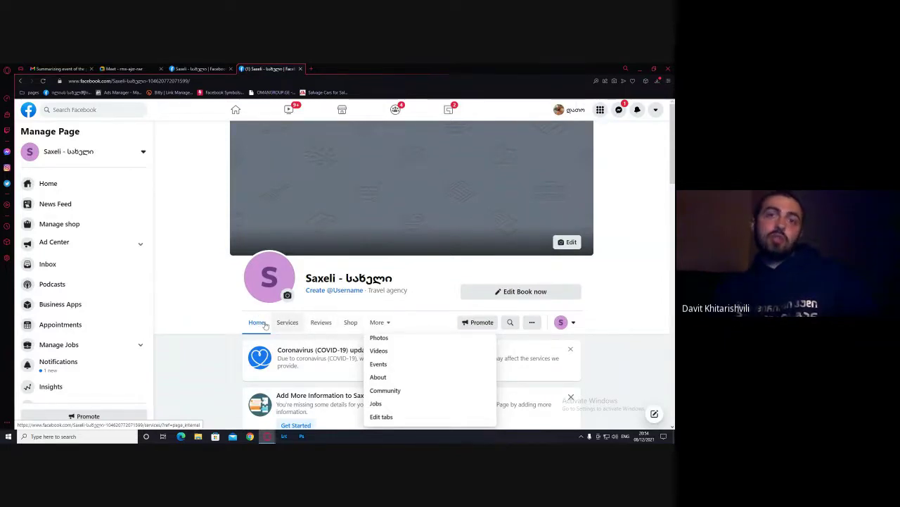
left_click(375, 320)
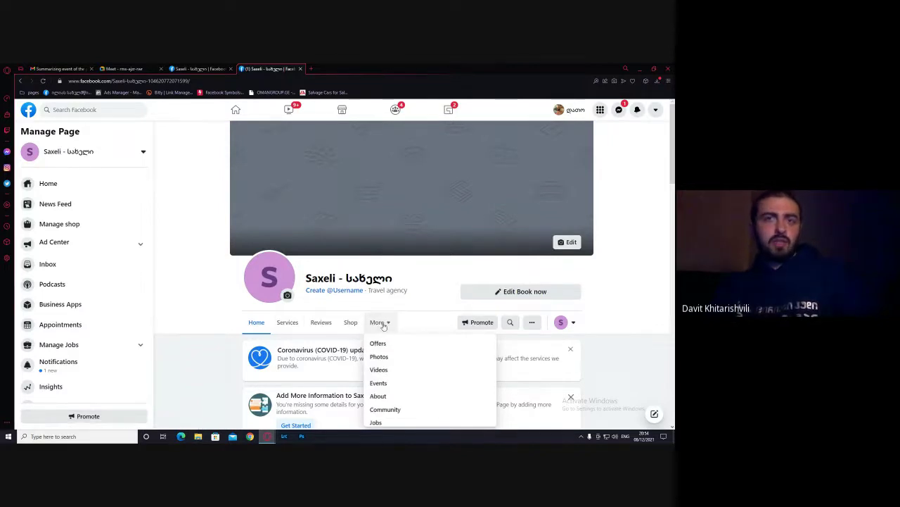
scroll(375, 320, "down", 1)
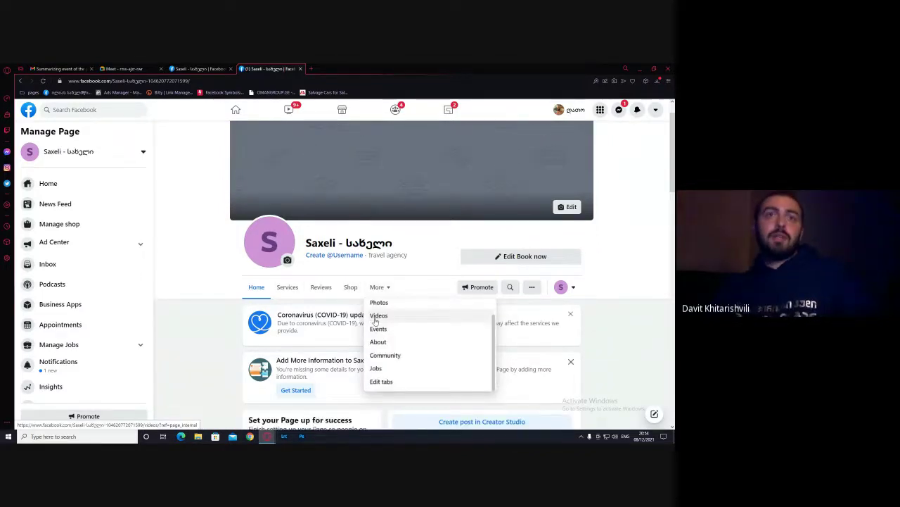
left_click(199, 68)
scroll(239, 225, "down", 3)
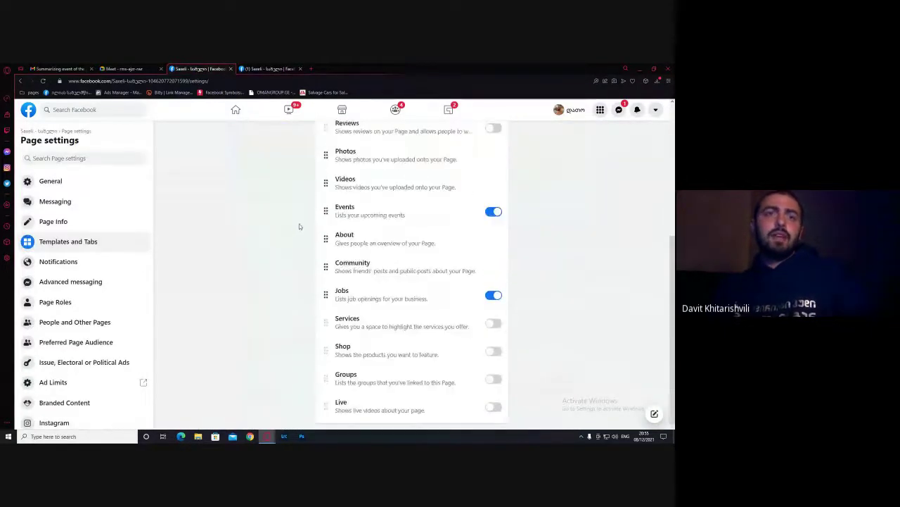
scroll(299, 225, "up", 3)
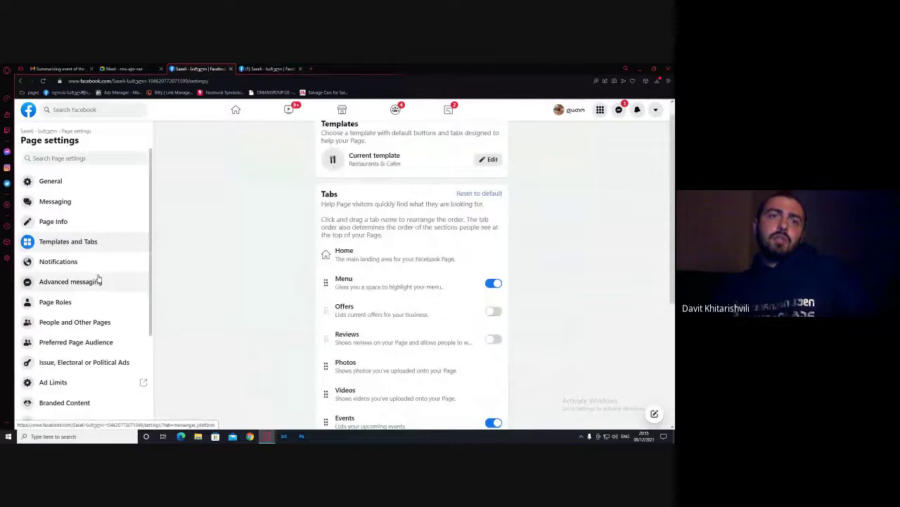
Examine the Page notification settings, from global notifications to Page interactions, and briefly show the account's notifications list
left_click(63, 262)
scroll(178, 260, "down", 3)
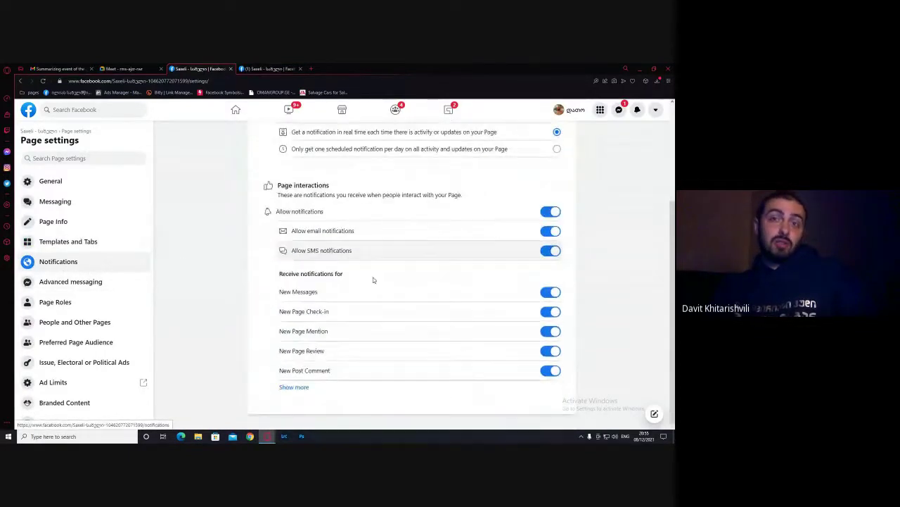
left_click(638, 111)
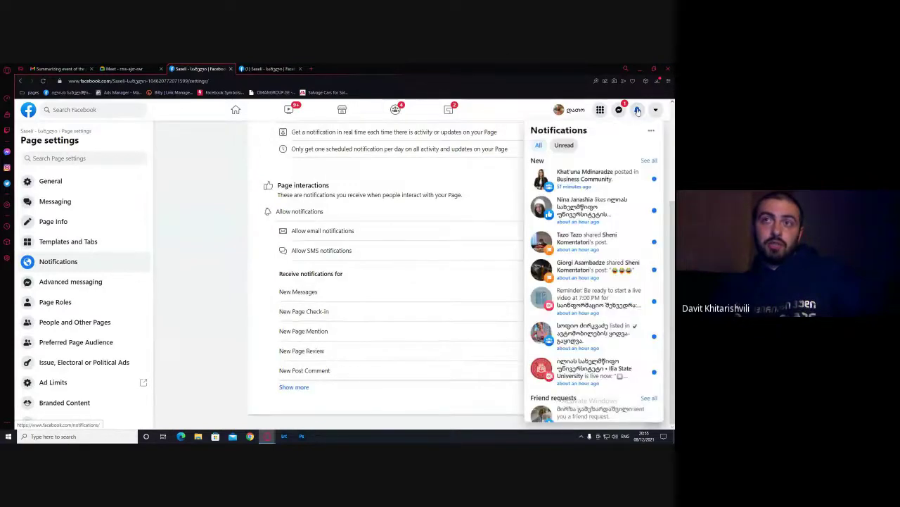
left_click(269, 181)
scroll(370, 316, "up", 2)
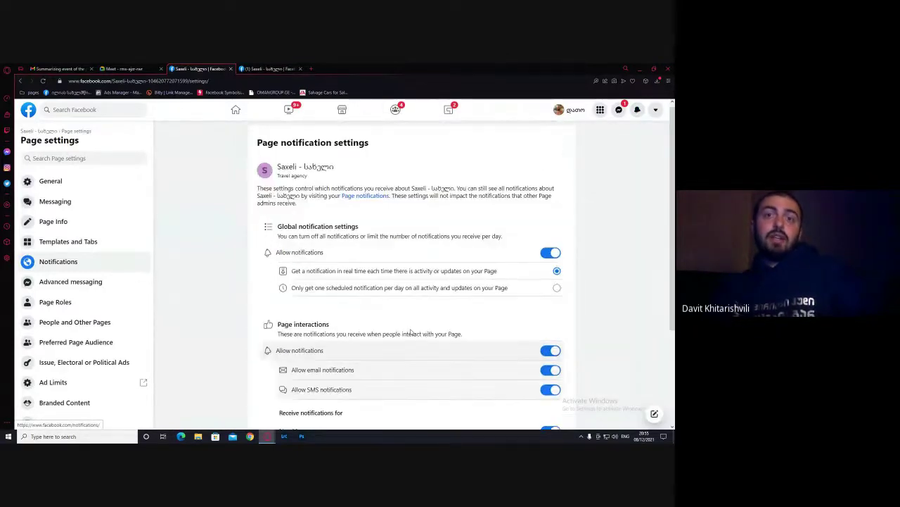
scroll(416, 282, "down", 2)
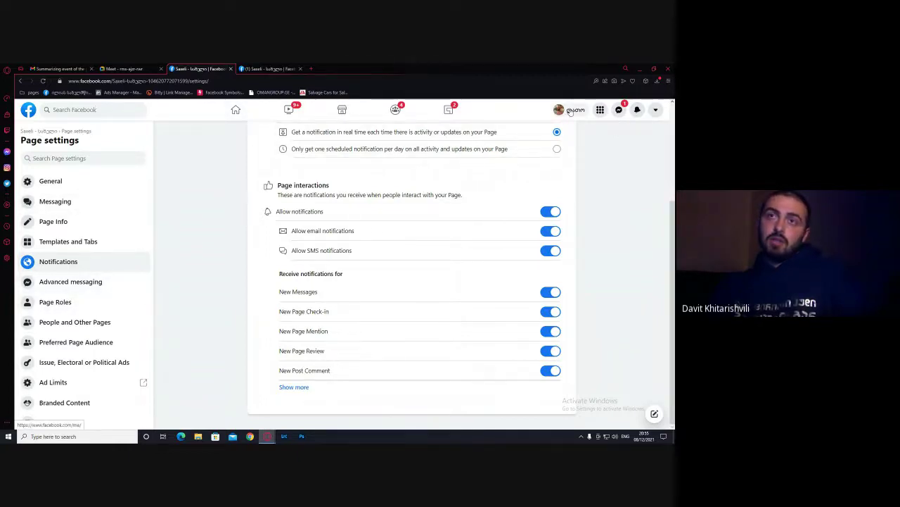
Examine the Advanced messaging settings, including connected apps, Handover Protocol, whitelisted domains, requested features and high-volume messages
left_click(75, 283)
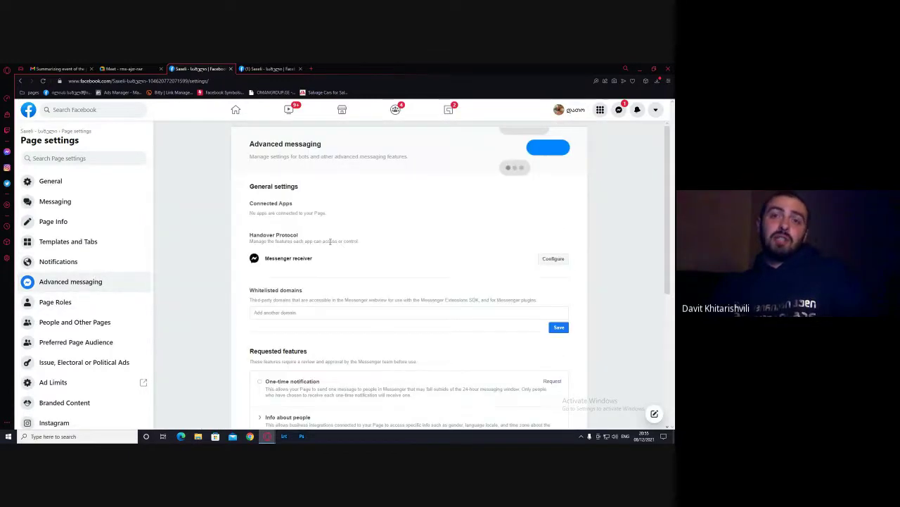
scroll(338, 245, "down", 4)
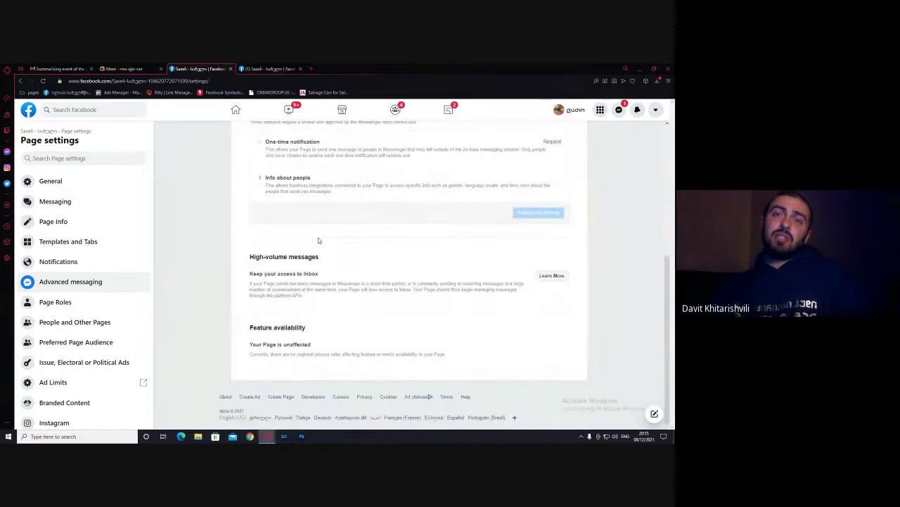
scroll(297, 283, "up", 5)
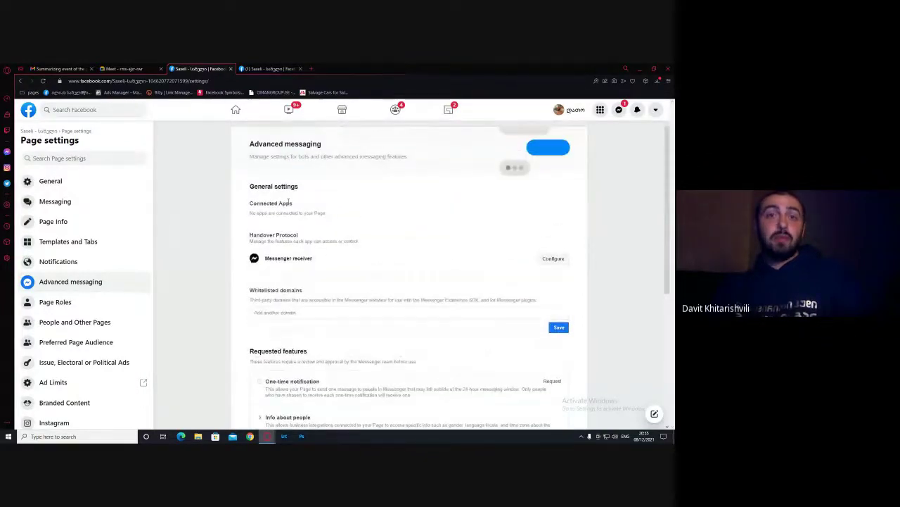
scroll(294, 249, "down", 1)
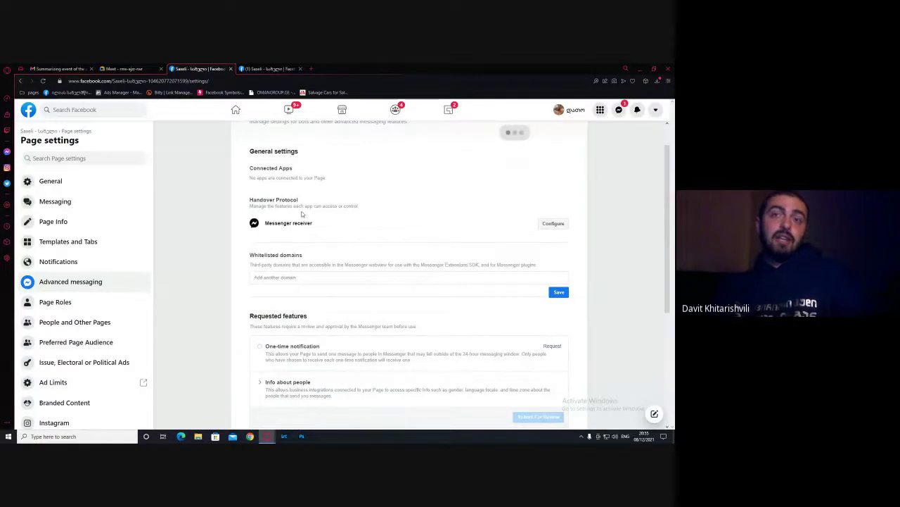
scroll(302, 225, "down", 4)
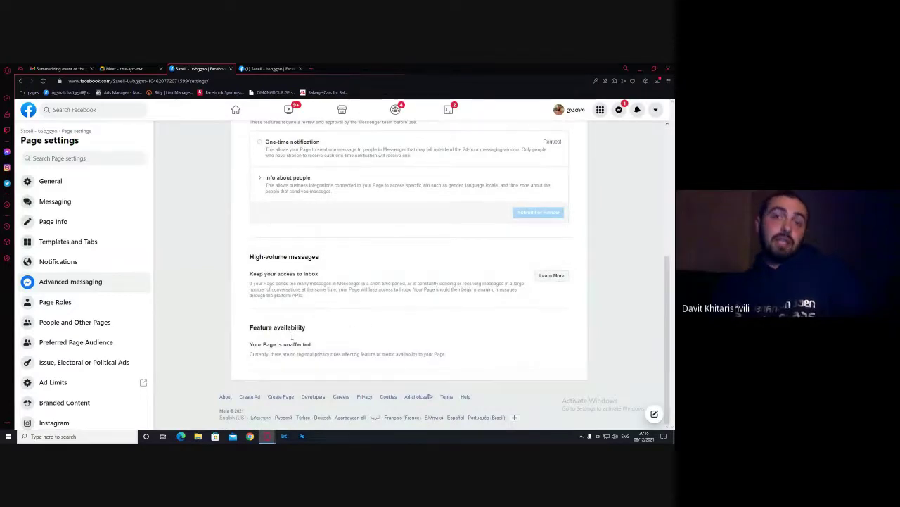
scroll(352, 316, "up", 5)
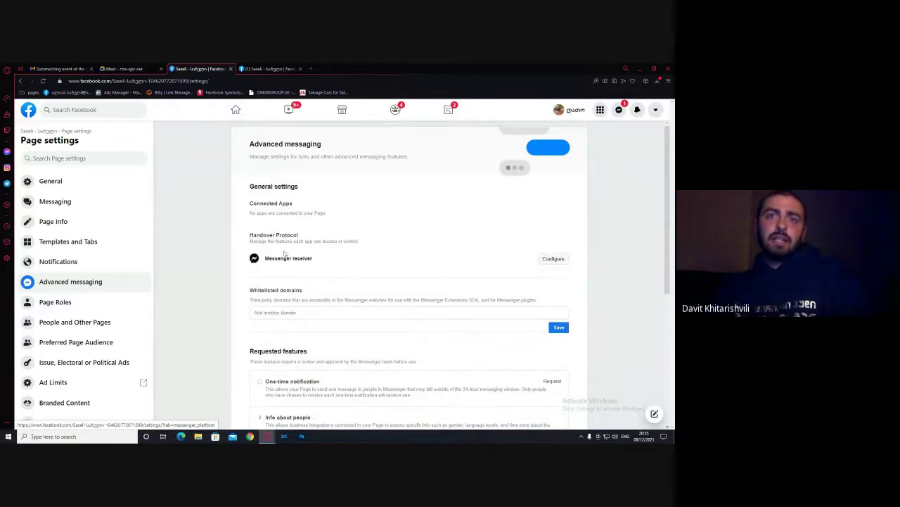
scroll(200, 282, "down", 2)
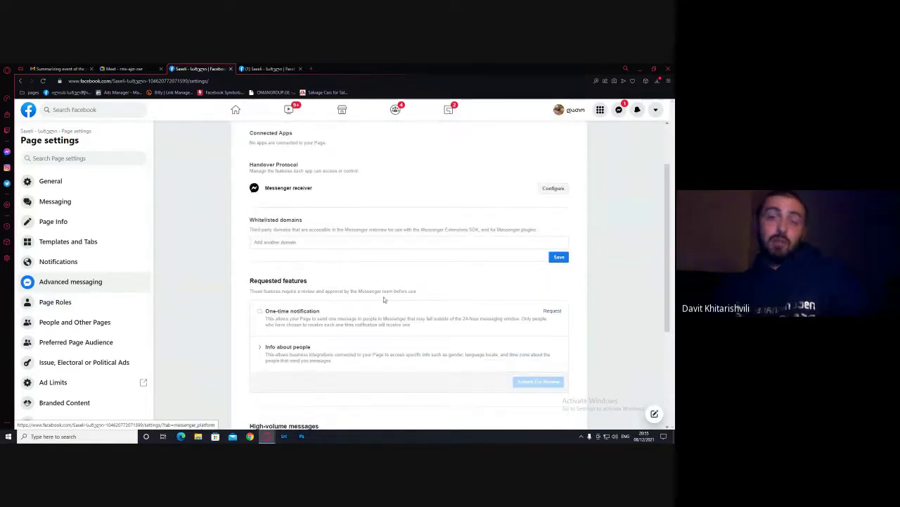
Open the Page Roles settings and show the sections for assigning a new Page role and existing roles
left_click(61, 302)
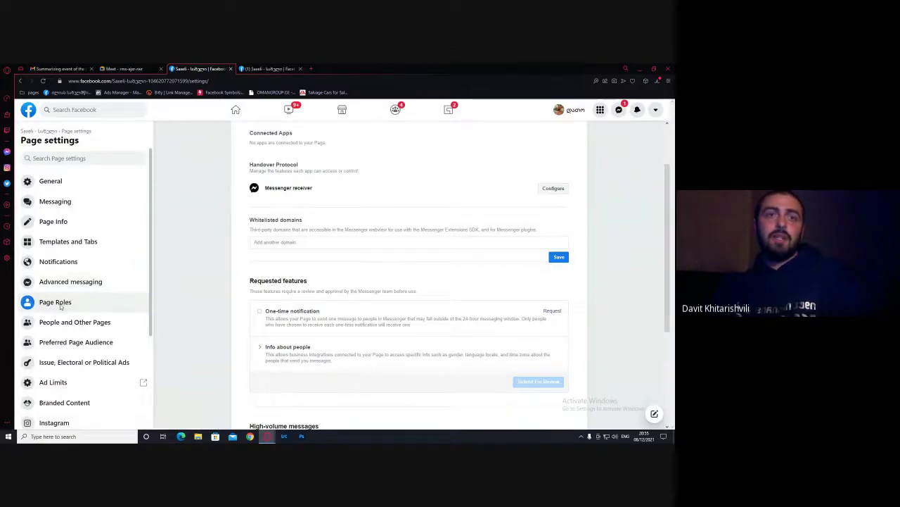
scroll(209, 312, "down", 1)
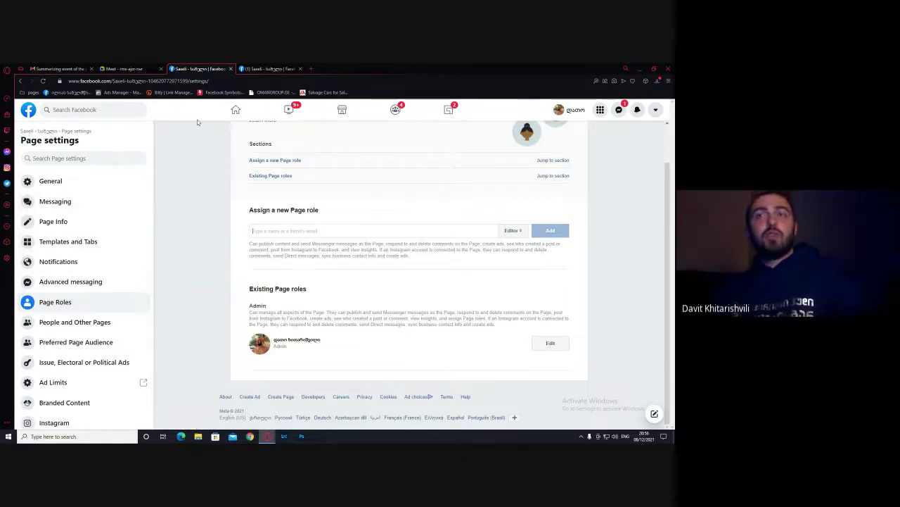
Check the additional tabs available on the Saxeli Page's home view
left_click(264, 68)
left_click(378, 287)
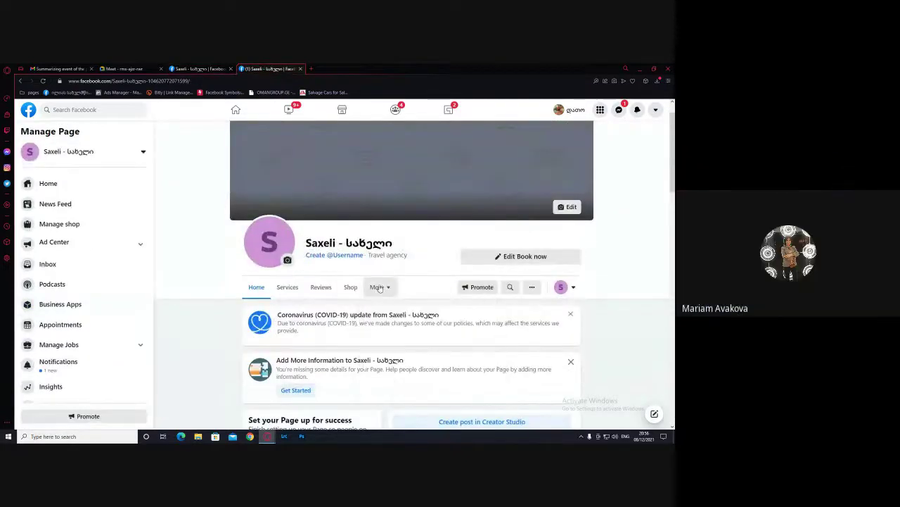
left_click(378, 287)
left_click(199, 251)
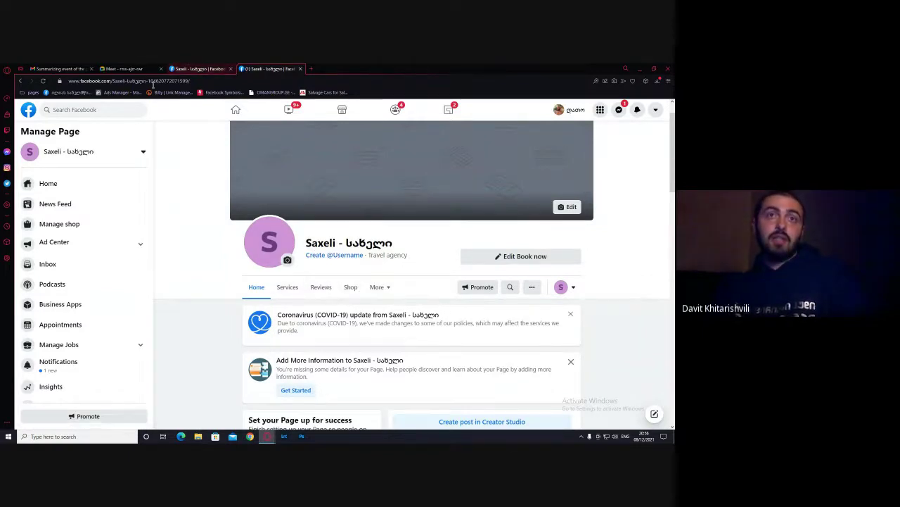
Open the Ilia State University Page, examine its linked groups and list its additional tabs for comparison
left_click(71, 93)
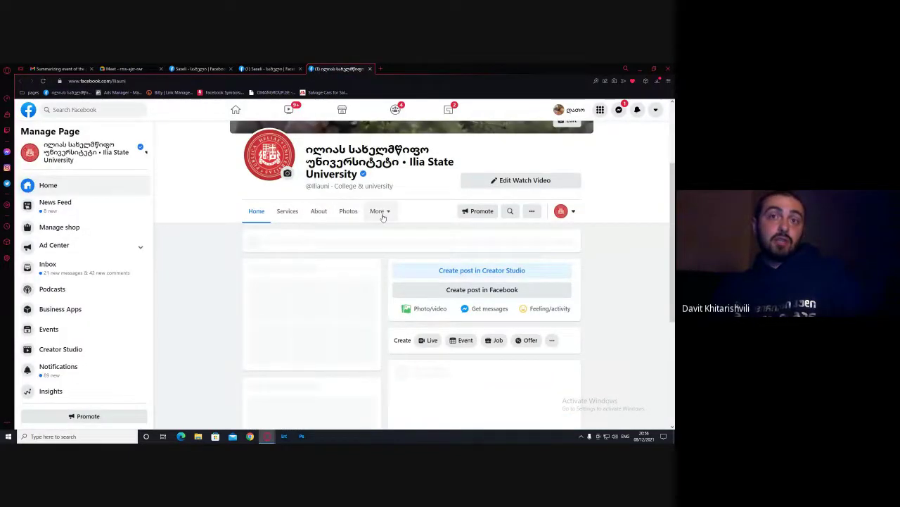
left_click(378, 211)
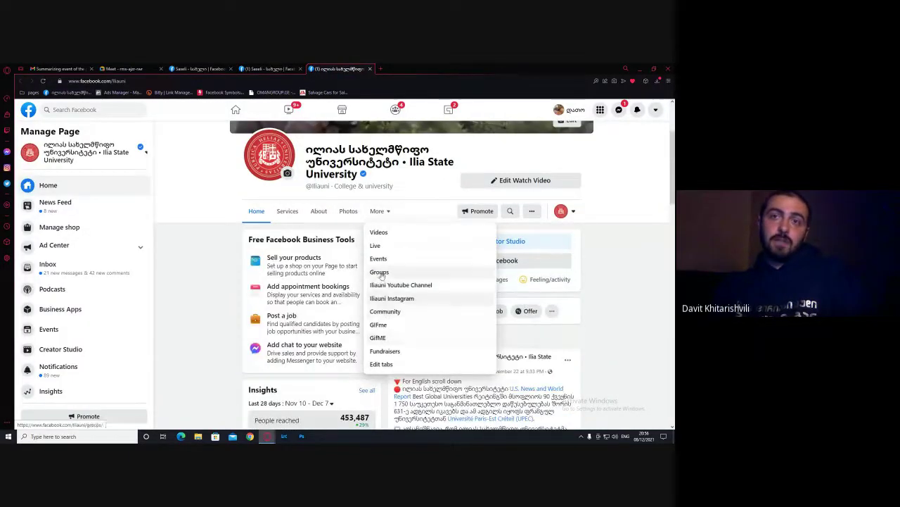
left_click(379, 271)
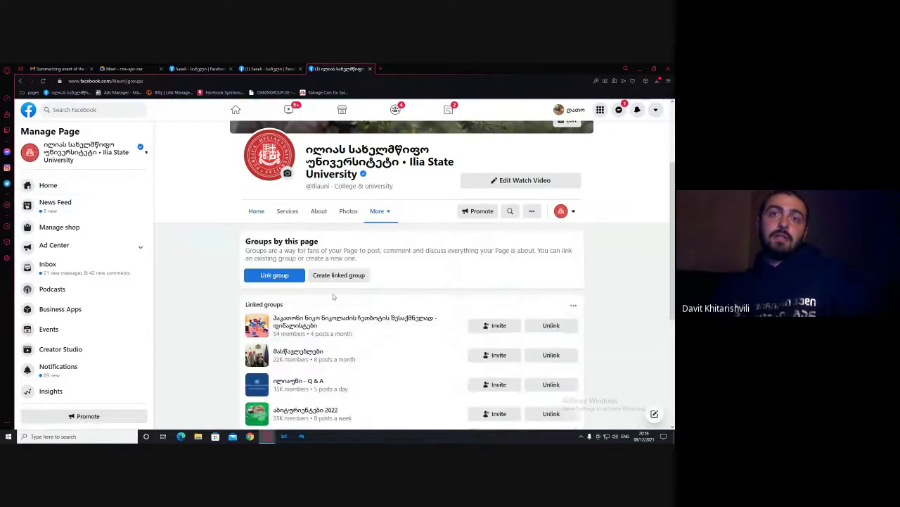
scroll(525, 236, "down", 3)
scroll(525, 235, "up", 3)
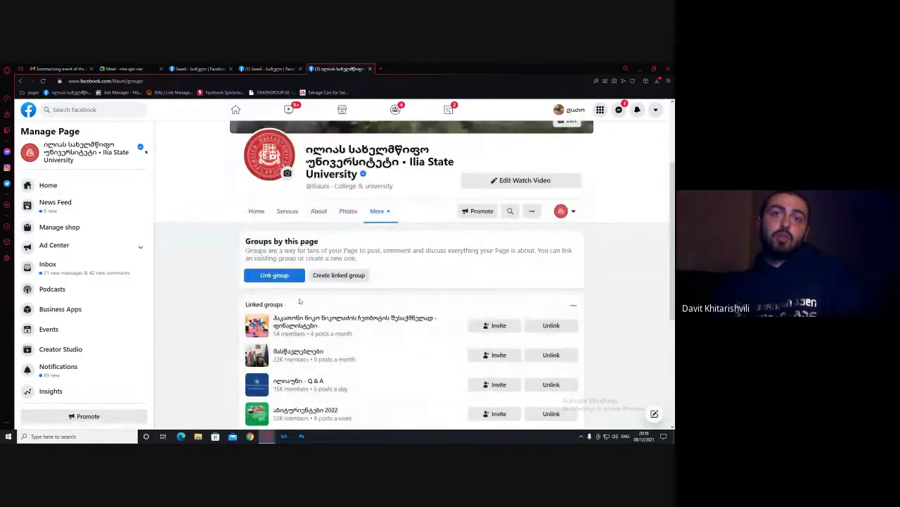
scroll(315, 340, "down", 10)
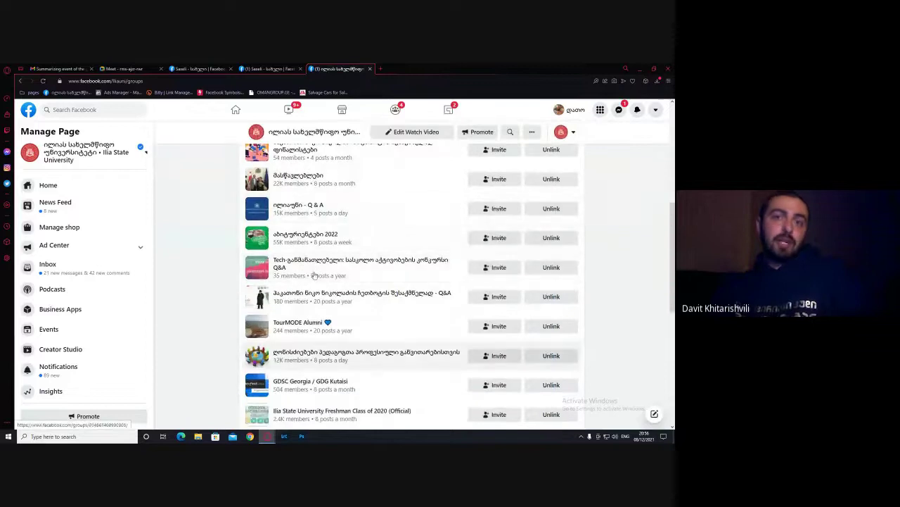
scroll(314, 341, "up", 2)
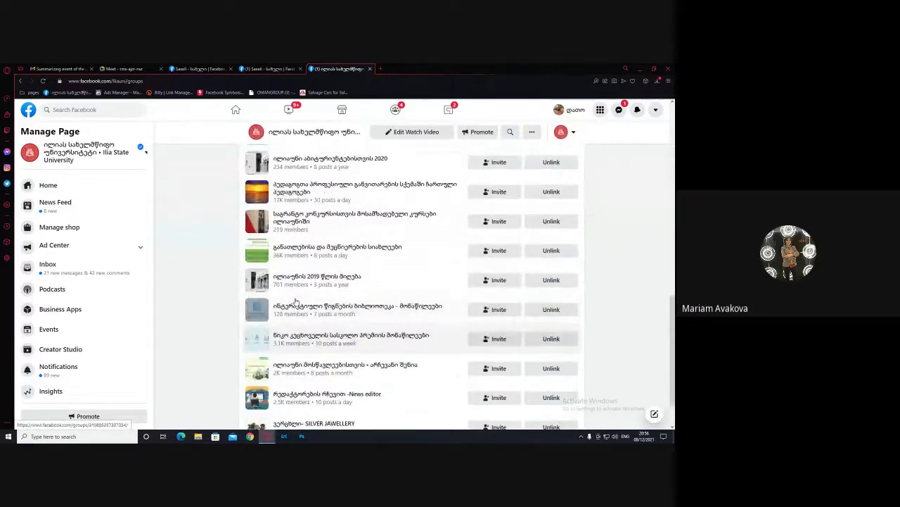
scroll(306, 289, "up", 8)
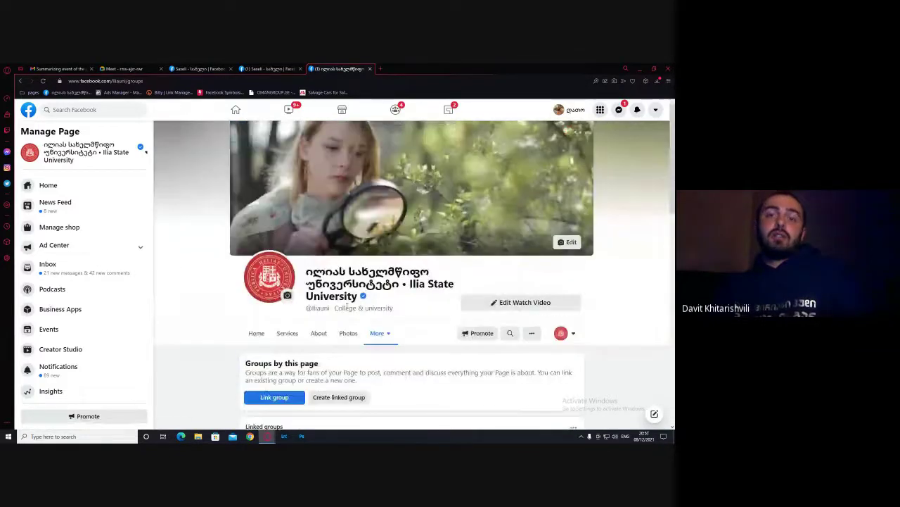
scroll(364, 339, "down", 2)
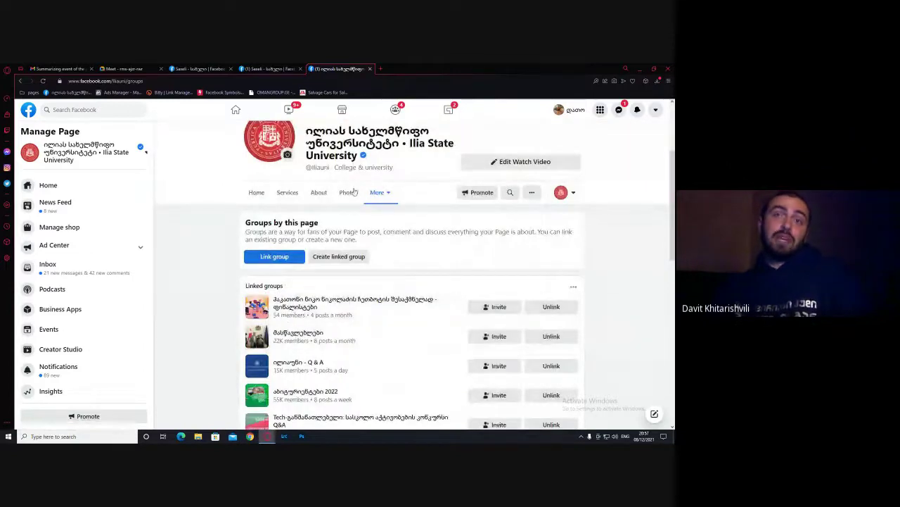
left_click(379, 192)
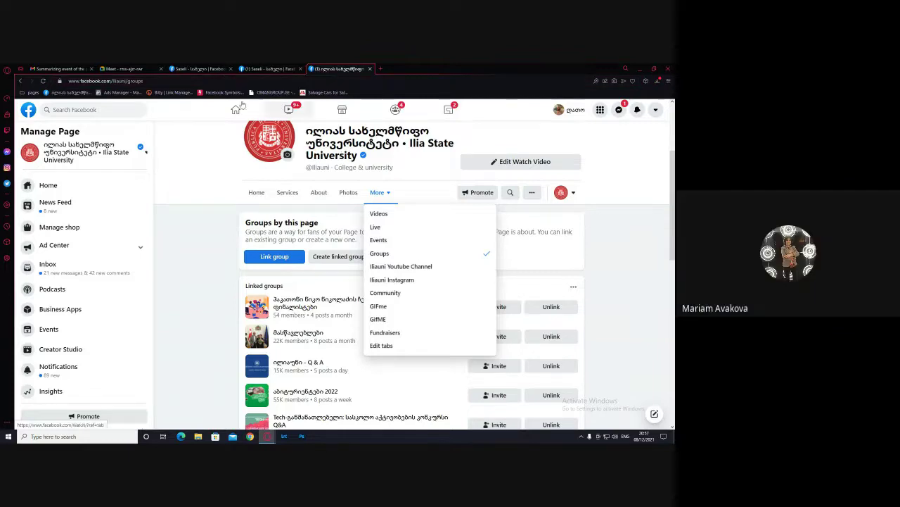
Return to the Saxeli Page's role settings, list the assignable roles and select a friend for a new Page role
left_click(268, 69)
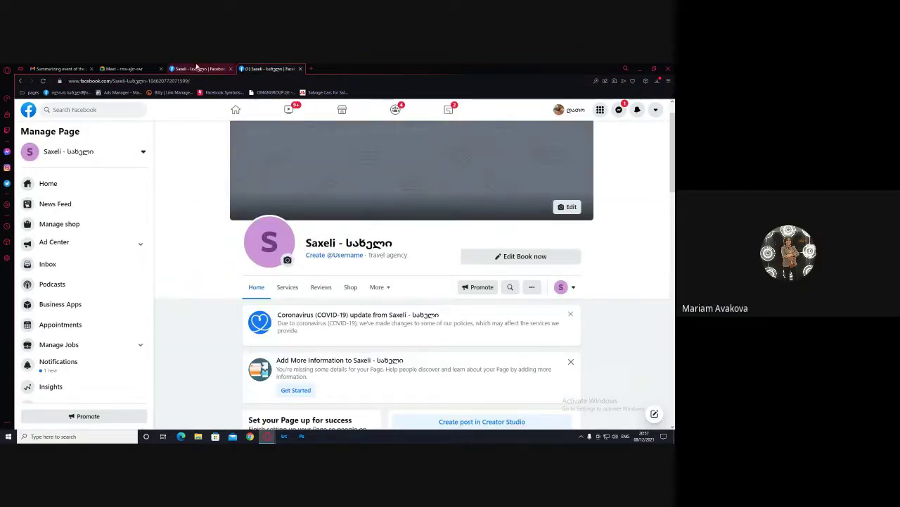
left_click(197, 68)
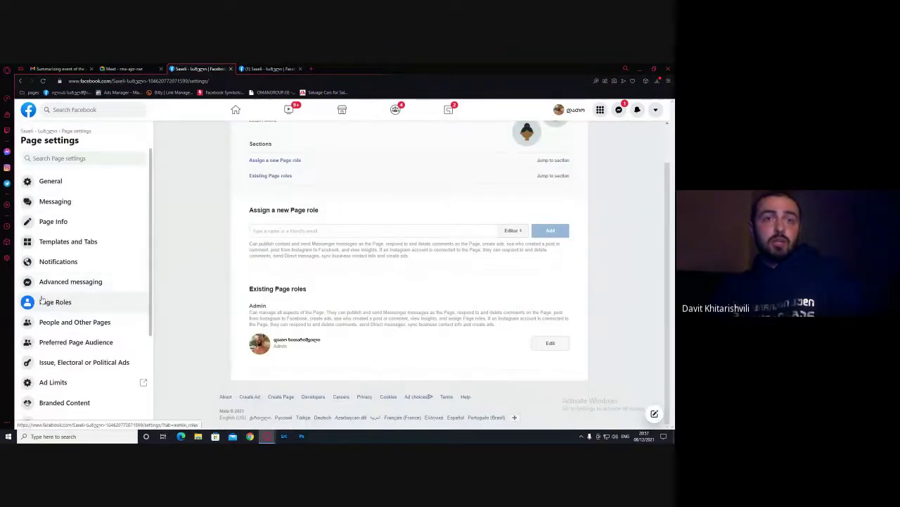
left_click(512, 230)
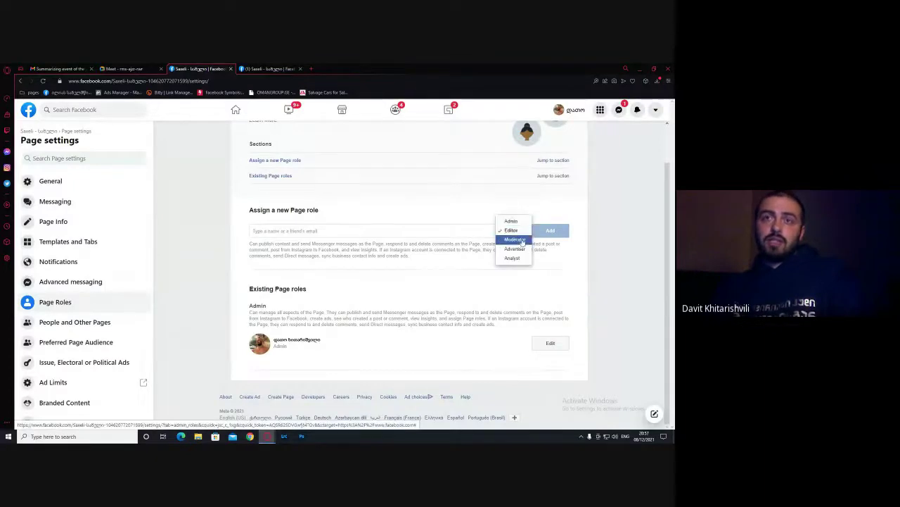
left_click(310, 229)
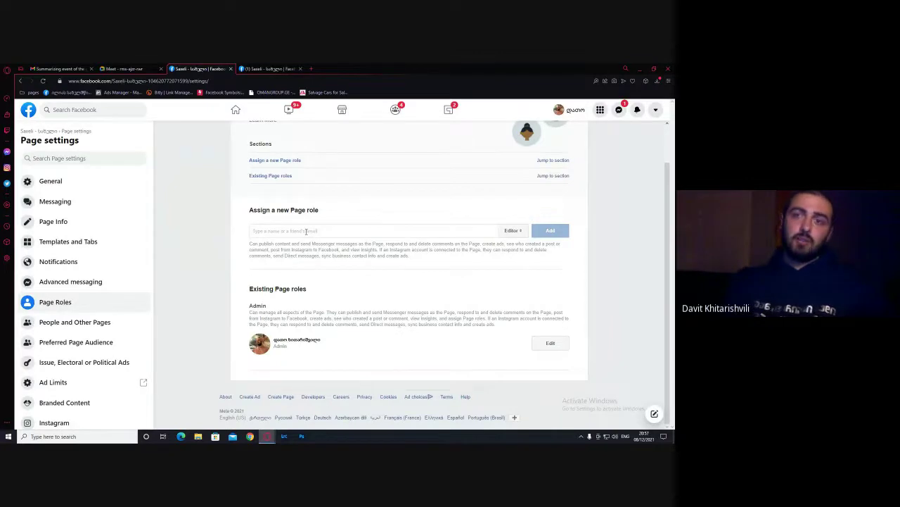
type("keto")
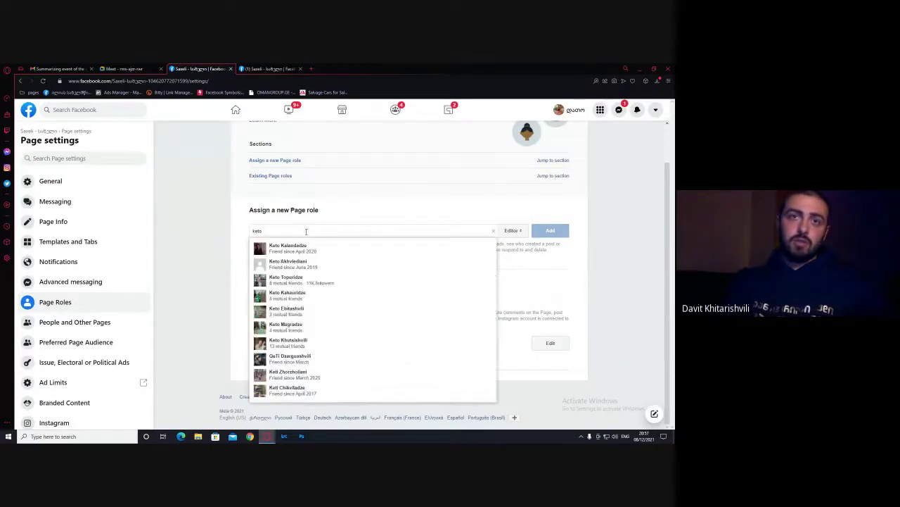
left_click(288, 263)
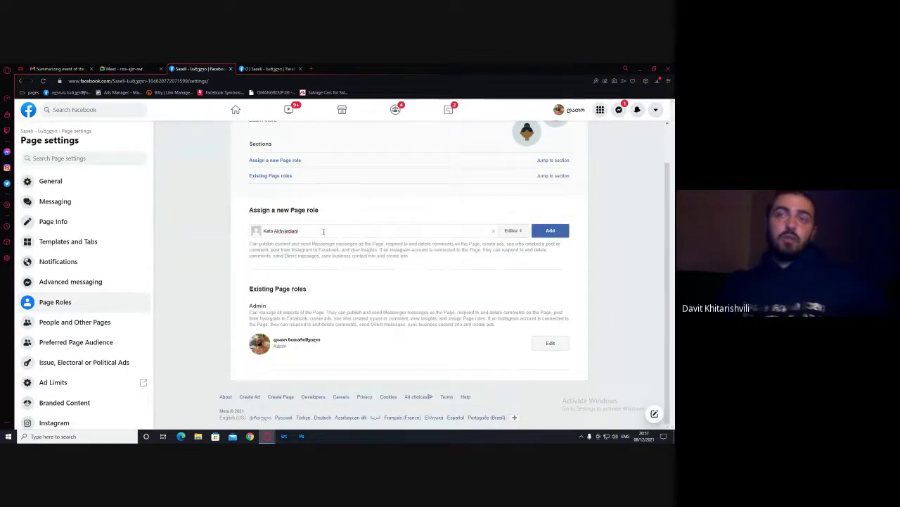
Set the selected friend's new role to Admin and examine the description of its permissions
left_click(519, 232)
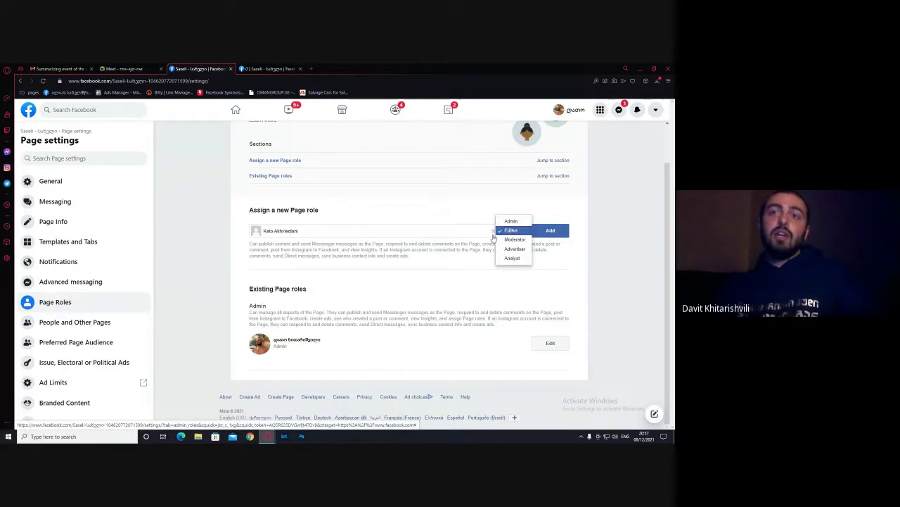
left_click(252, 244)
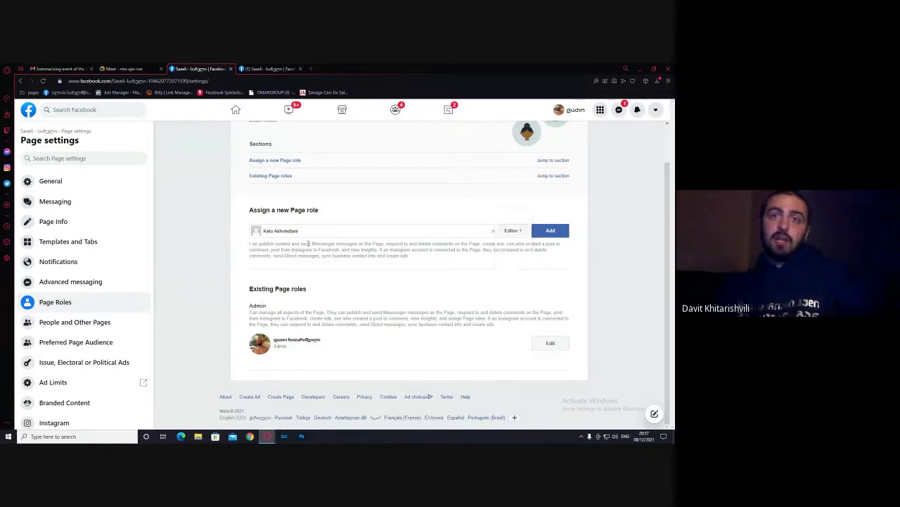
left_click(509, 236)
left_click(512, 219)
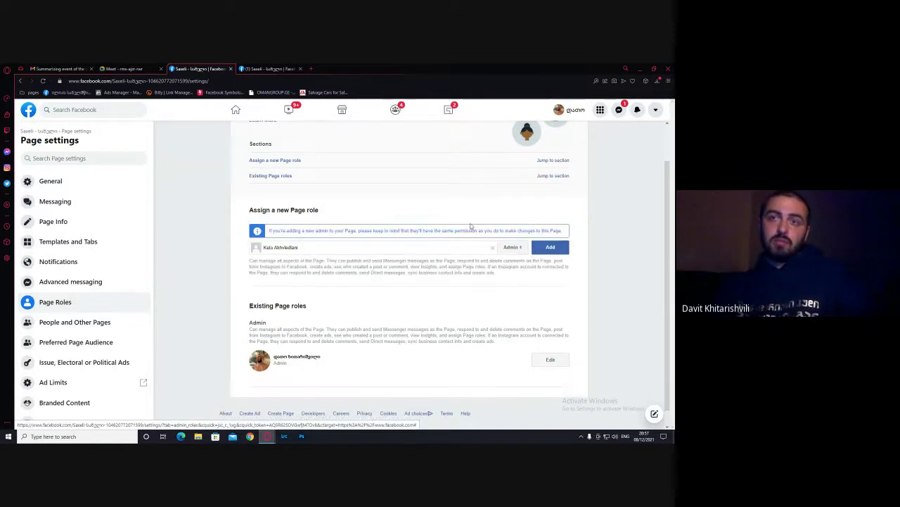
left_click_drag(502, 276, 249, 260)
left_click(510, 248)
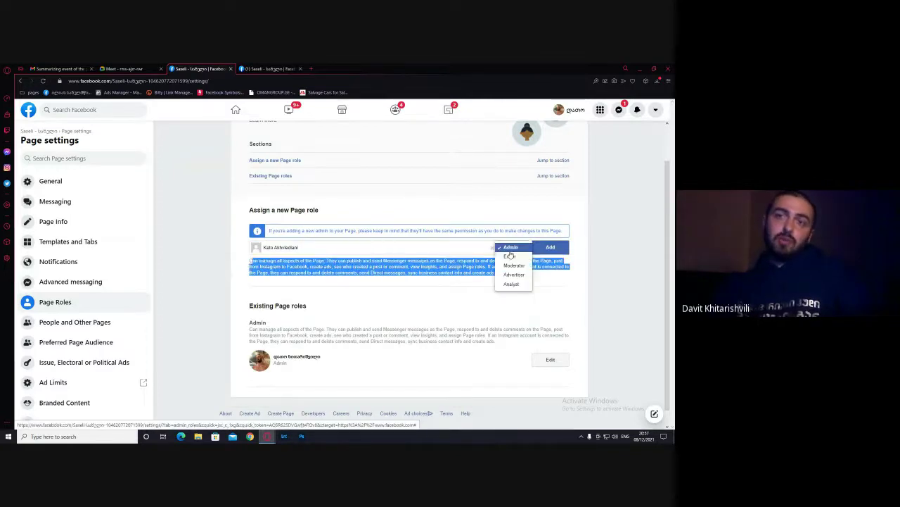
left_click(245, 251)
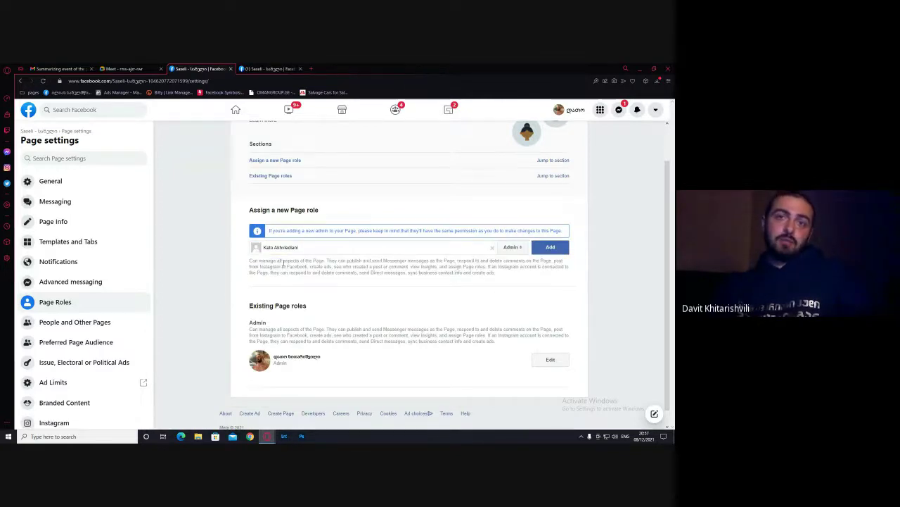
left_click_drag(262, 261, 307, 266)
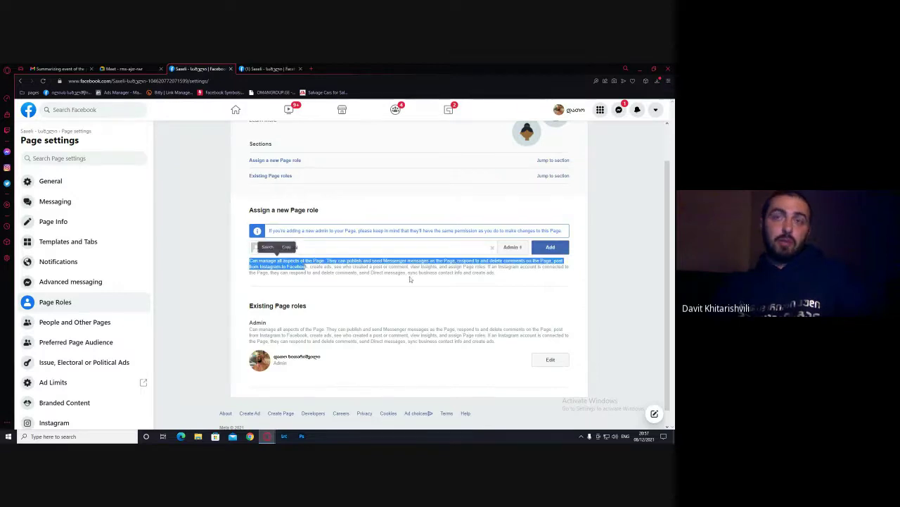
left_click(410, 280)
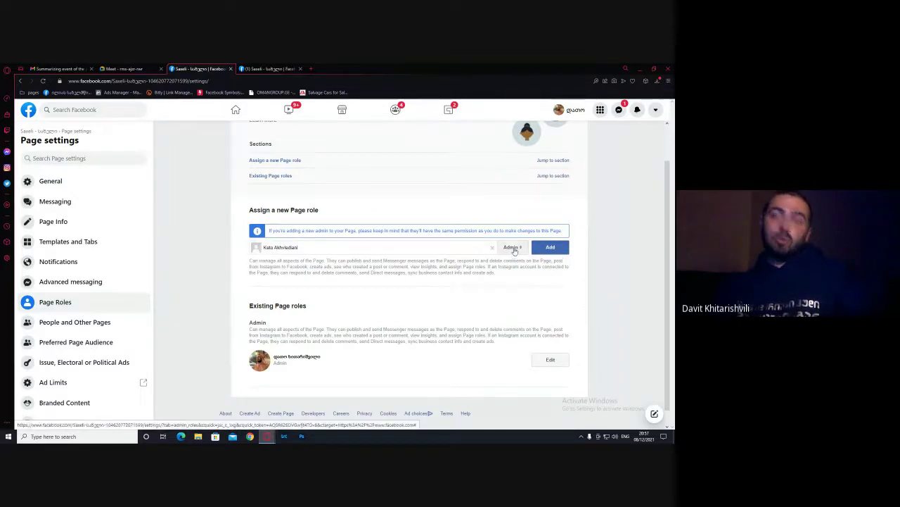
Switch the new Page role through Editor, Moderator and Advertiser to compare their permission descriptions
left_click(512, 248)
left_click(516, 257)
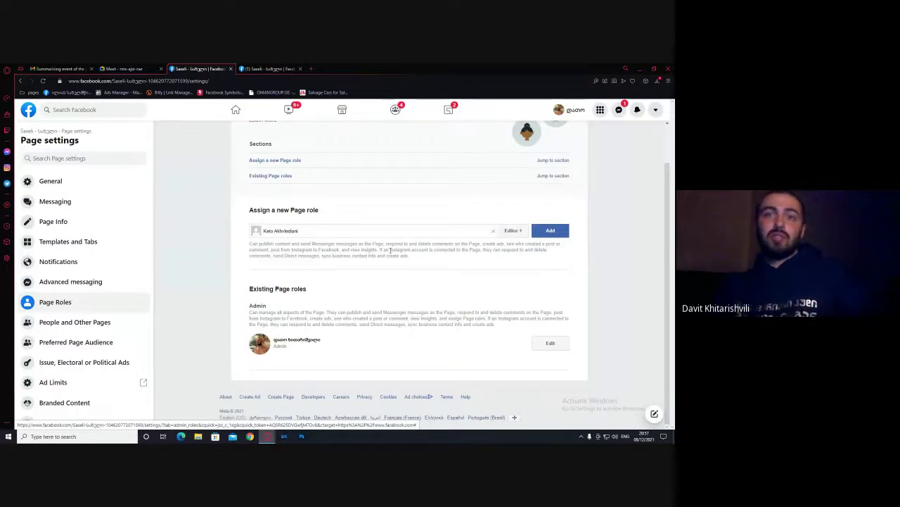
left_click(509, 233)
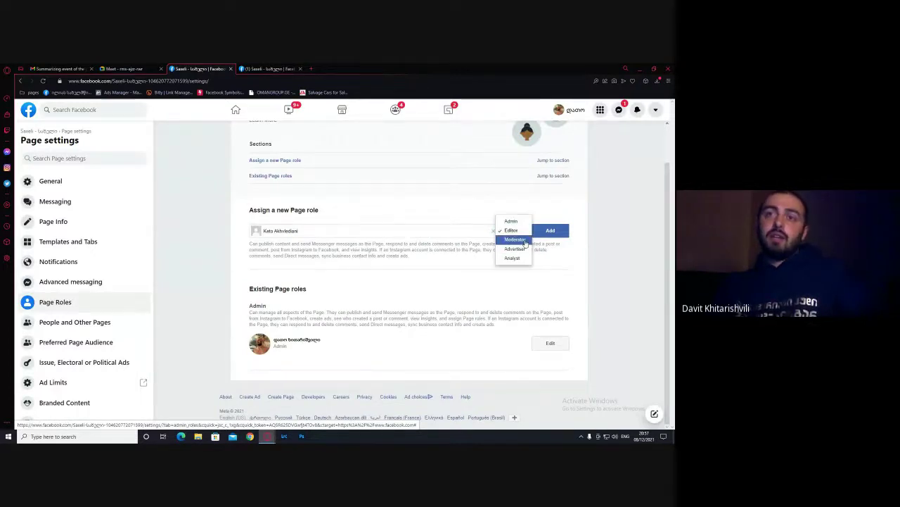
left_click(513, 242)
left_click(508, 237)
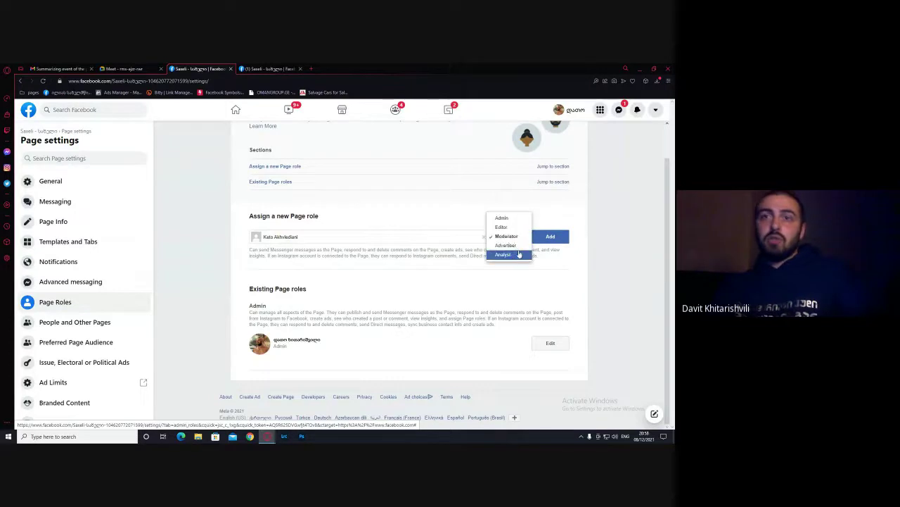
left_click(518, 253)
left_click(505, 243)
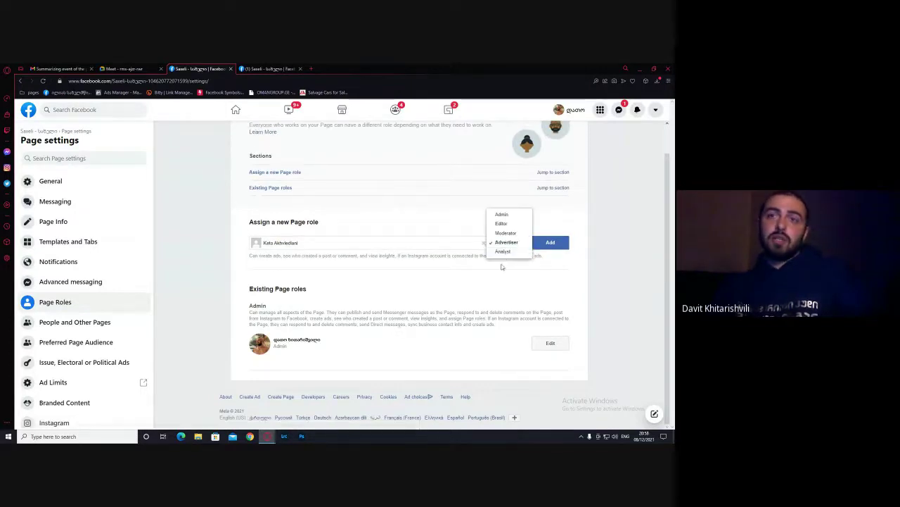
Try to add the selected friend as Analyst and dismiss the password re-entry request
left_click(508, 254)
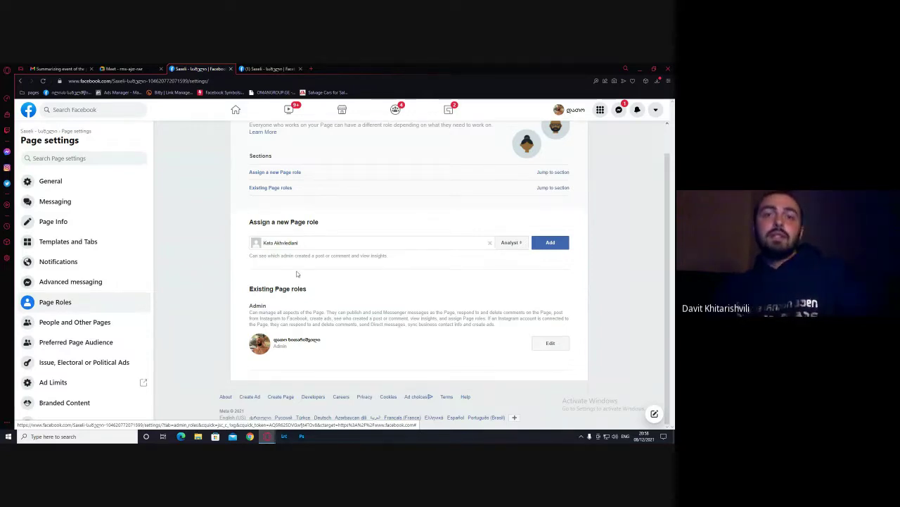
left_click(549, 244)
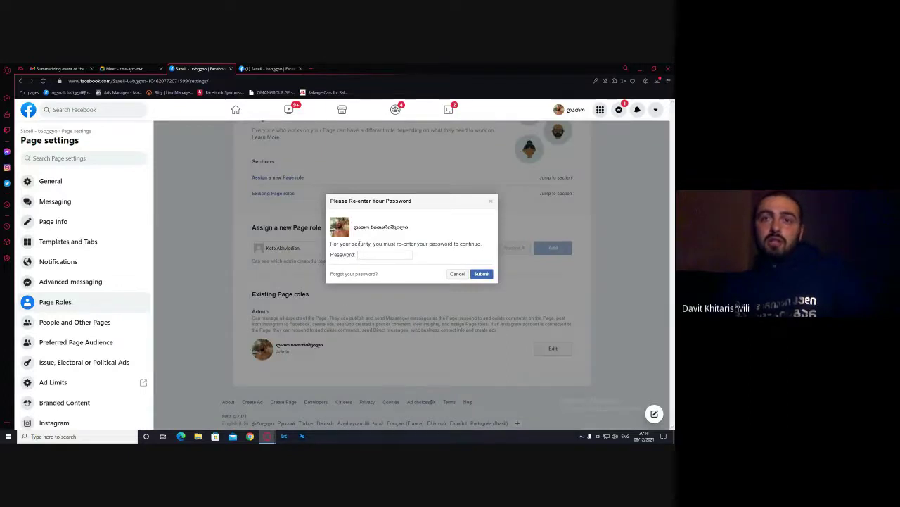
left_click(490, 202)
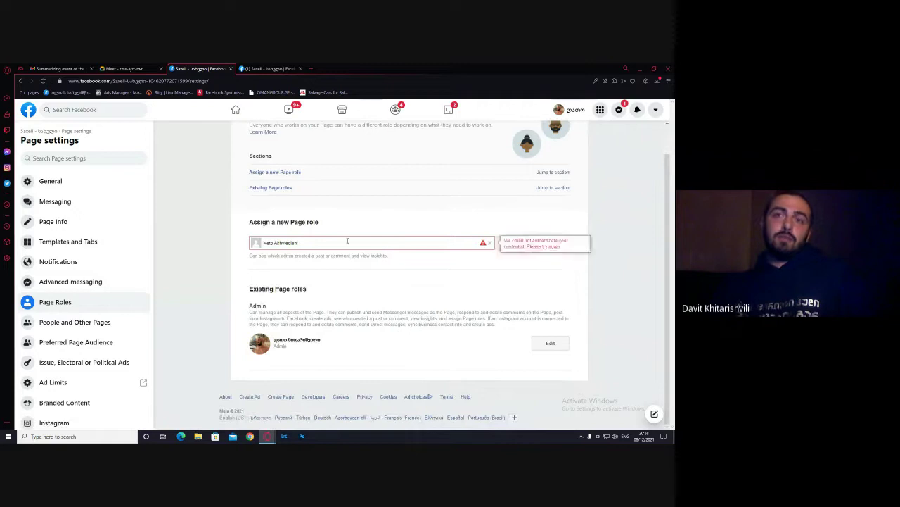
Open the Crossposting settings to show where Pages are added for crossposting videos
scroll(63, 307, "down", 1)
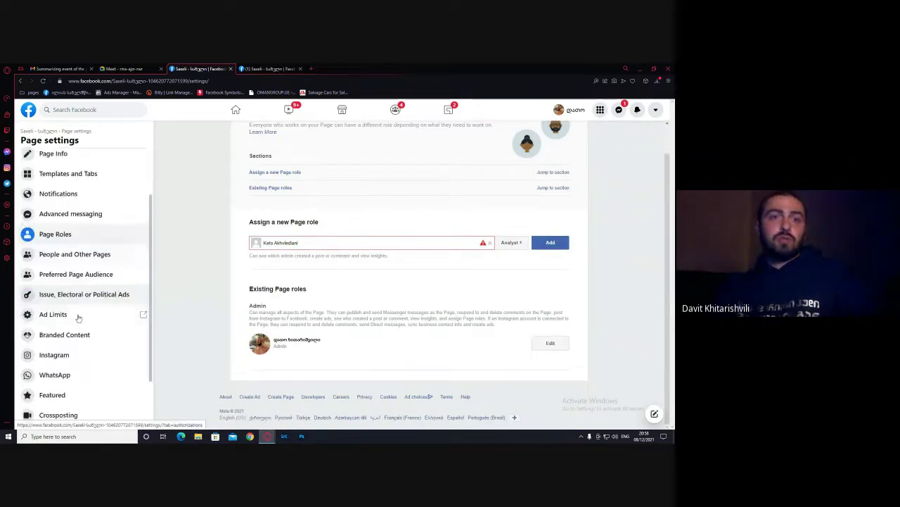
scroll(58, 309, "down", 1)
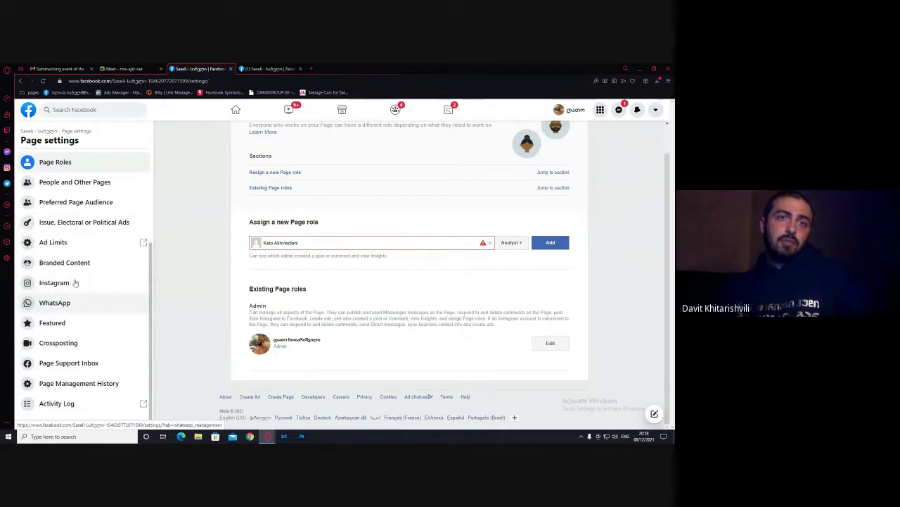
left_click(60, 342)
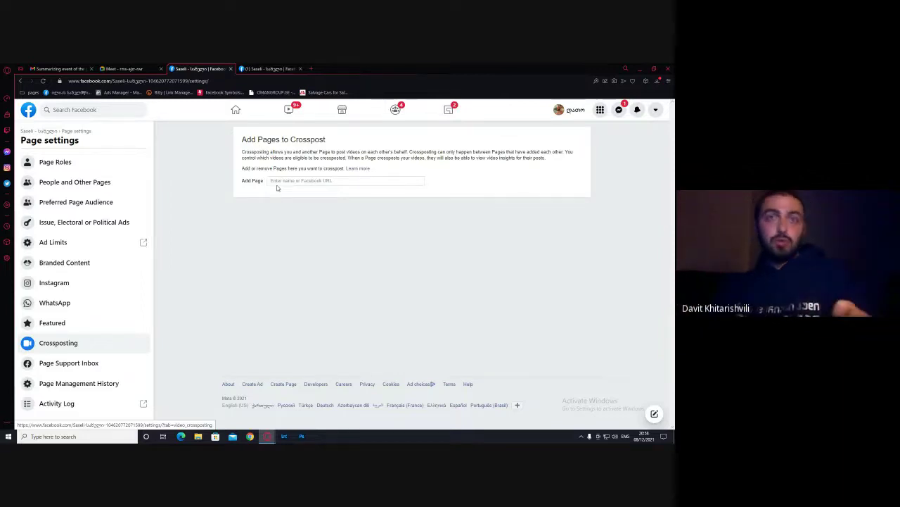
Open the Ilia State University Page and examine the newest video post under Other Posts
left_click(67, 92)
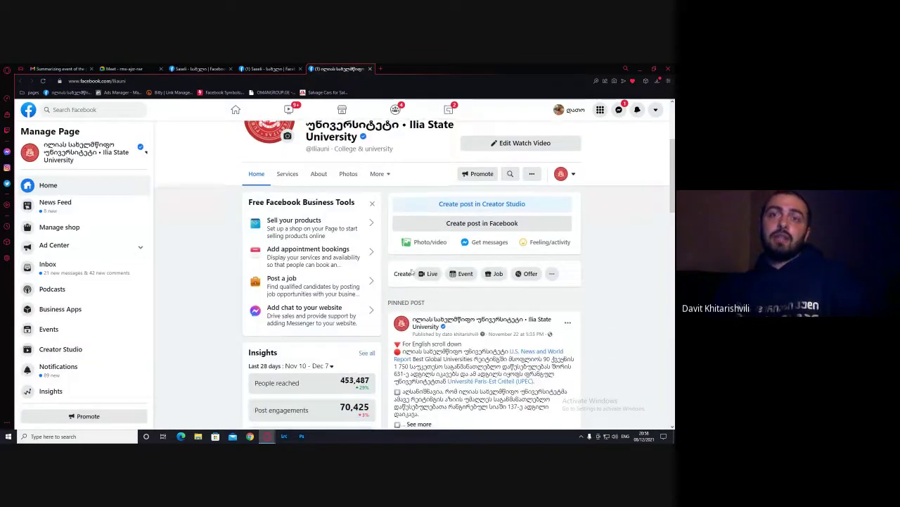
scroll(415, 274, "down", 10)
scroll(434, 271, "up", 5)
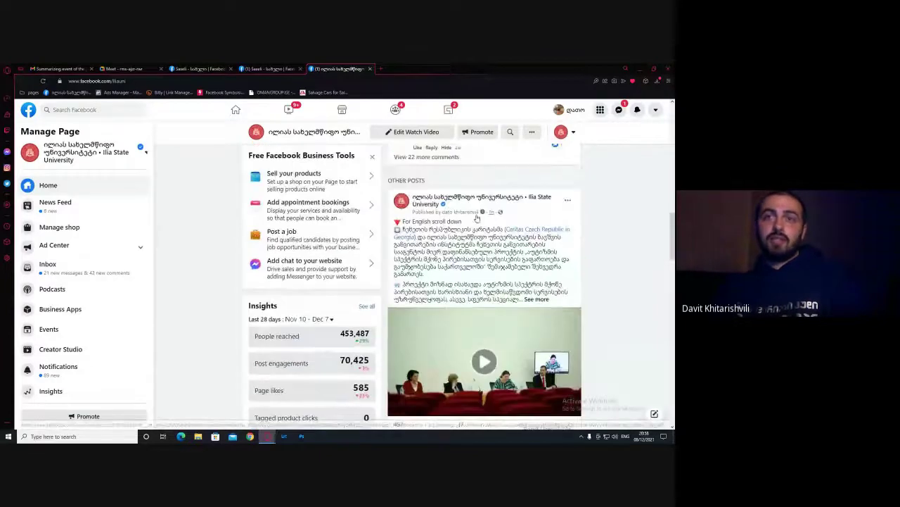
scroll(437, 247, "down", 1)
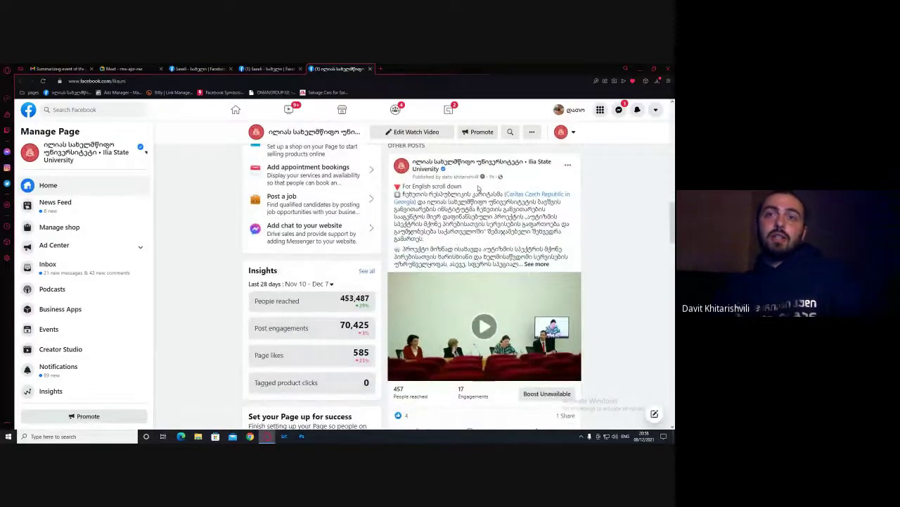
scroll(478, 187, "down", 2)
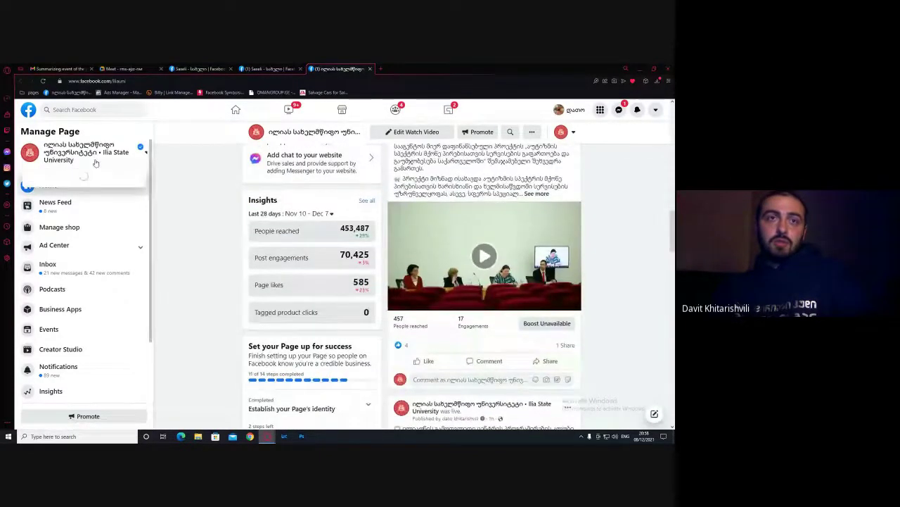
Switch to the School of Arts and Sciences • Ilia State University Page and view the same video post there
scroll(77, 294, "down", 5)
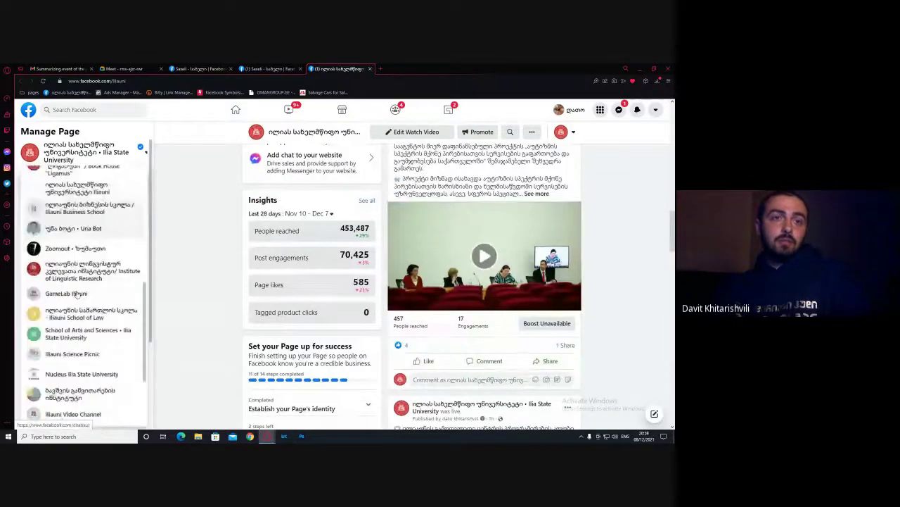
left_click(76, 295)
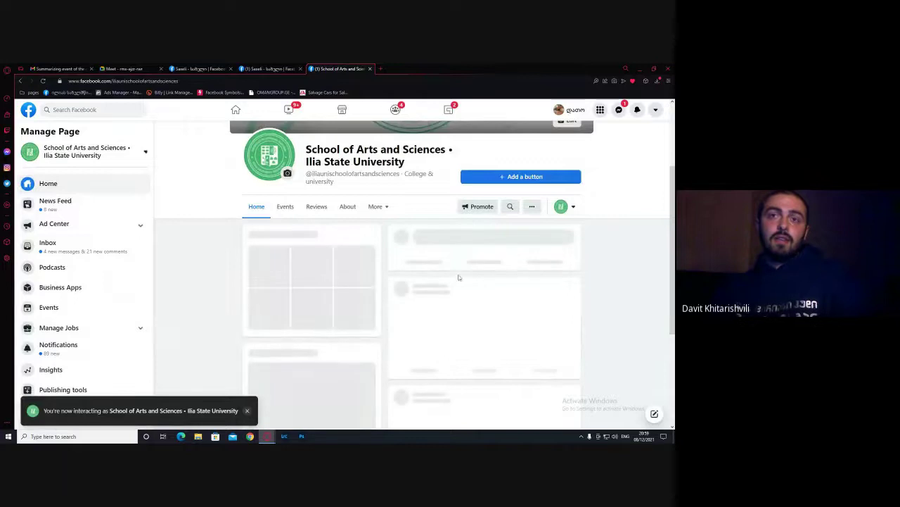
scroll(460, 279, "down", 5)
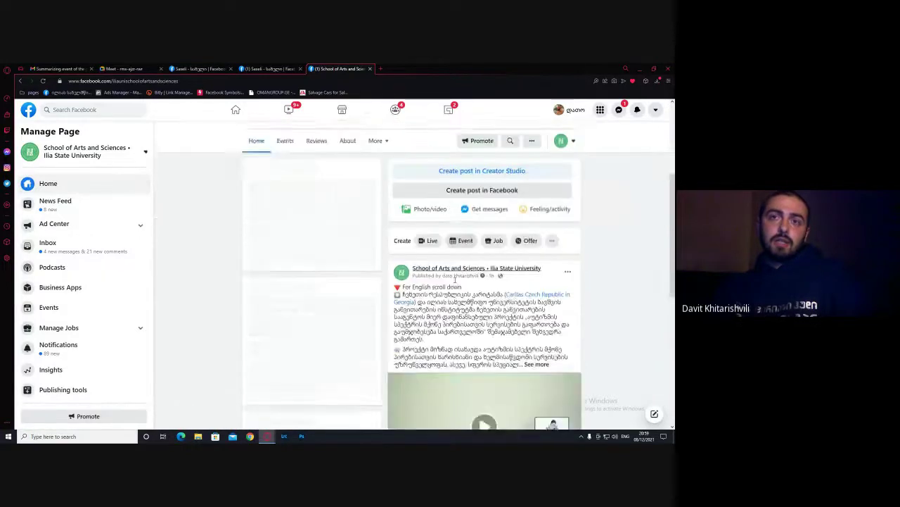
scroll(429, 241, "up", 1)
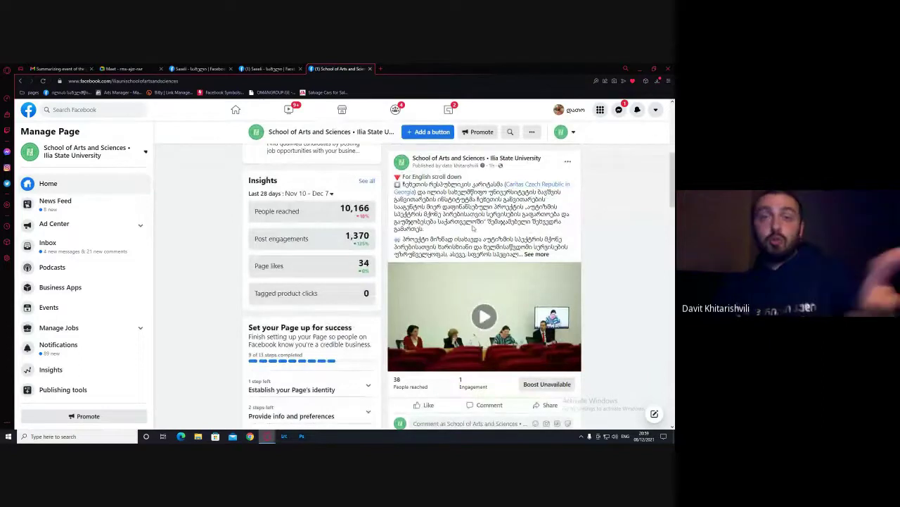
Switch to the ბავშვის განვითარების ინსტიტუტი Page and find its copy of the crossposted video
left_click(78, 156)
scroll(81, 299, "down", 5)
scroll(81, 299, "up", 5)
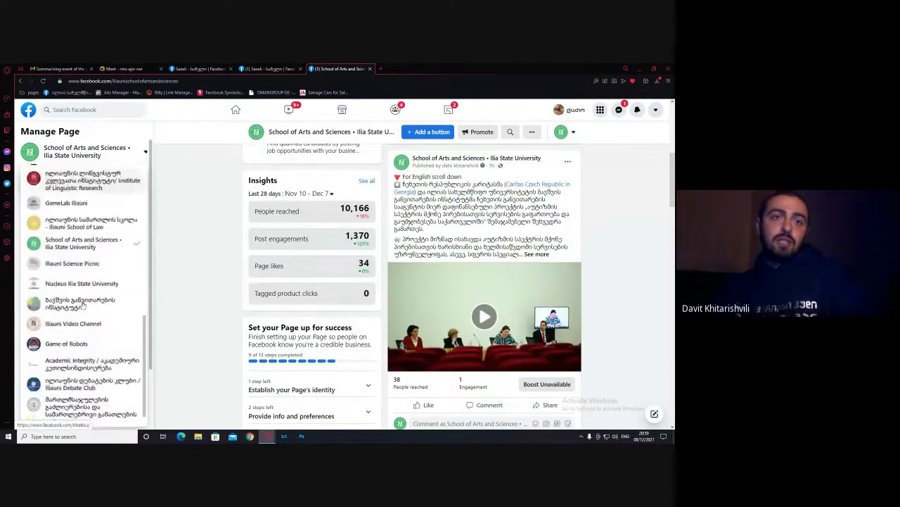
left_click(74, 290)
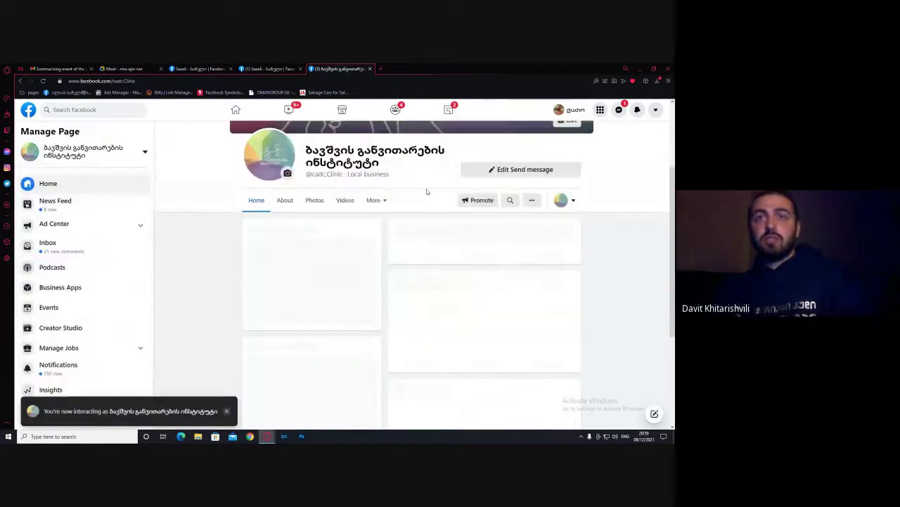
scroll(422, 224, "down", 3)
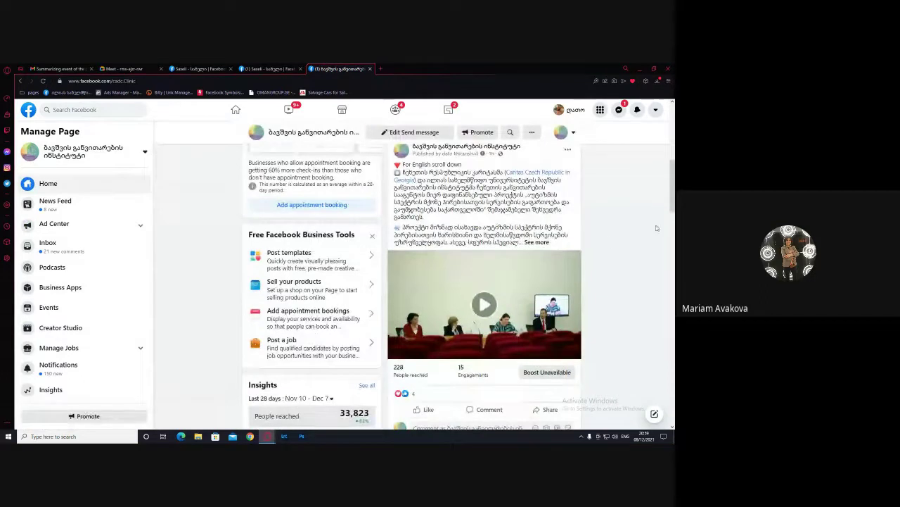
scroll(596, 246, "up", 1)
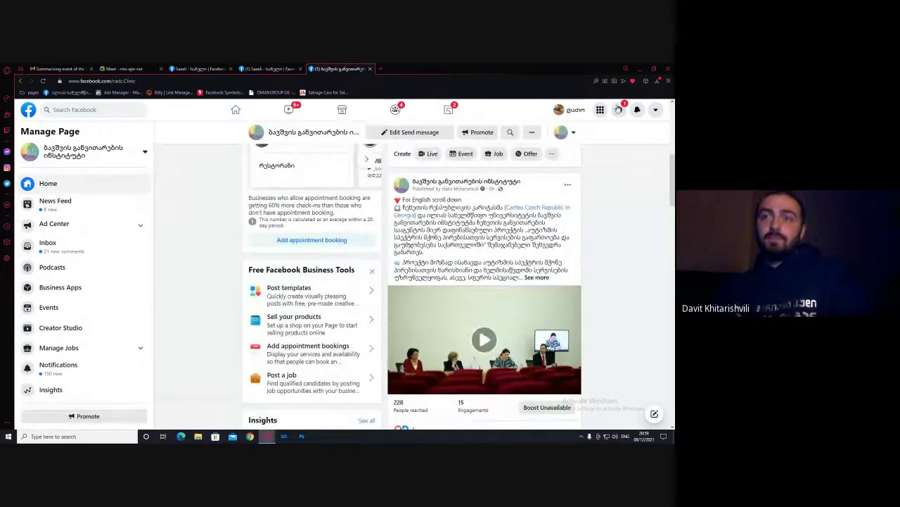
Highlight the opening paragraph of the video post's text, play the video and open it in the full viewer
left_click_drag(399, 199, 517, 261)
left_click(517, 262)
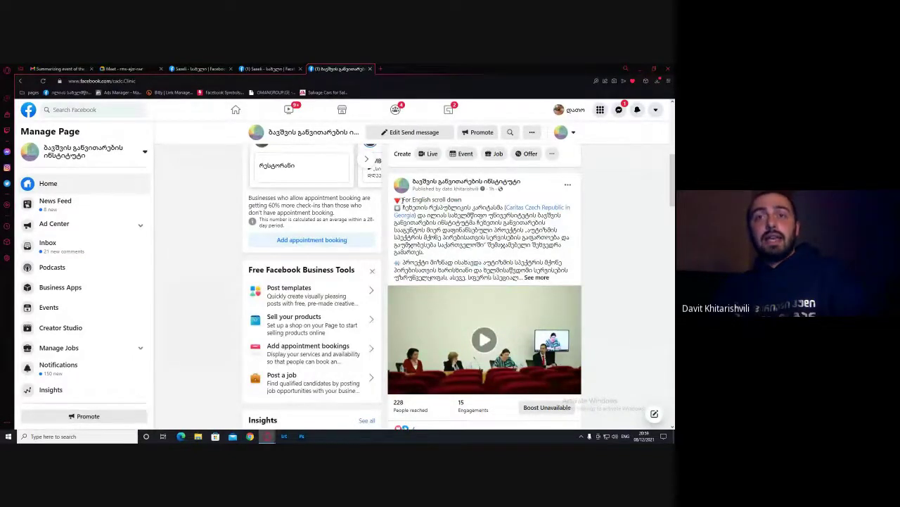
left_click_drag(400, 199, 500, 256)
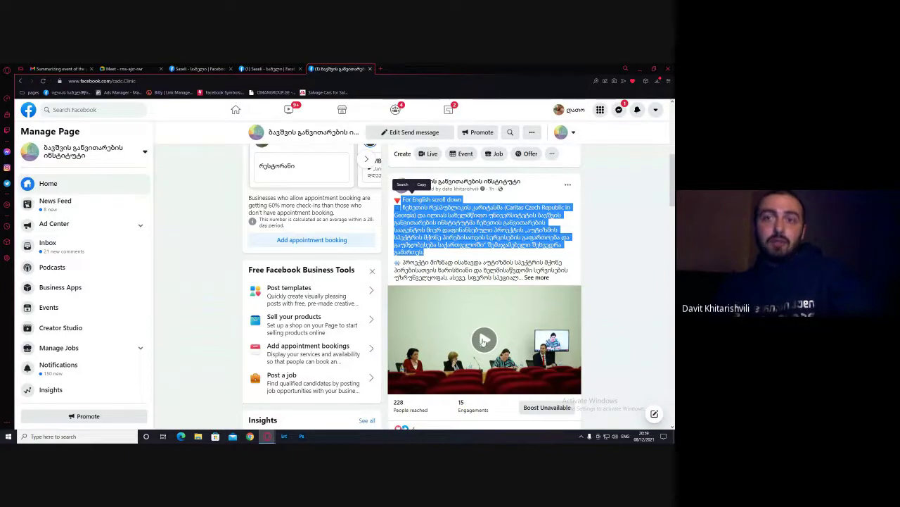
left_click(484, 340)
scroll(443, 323, "down", 1)
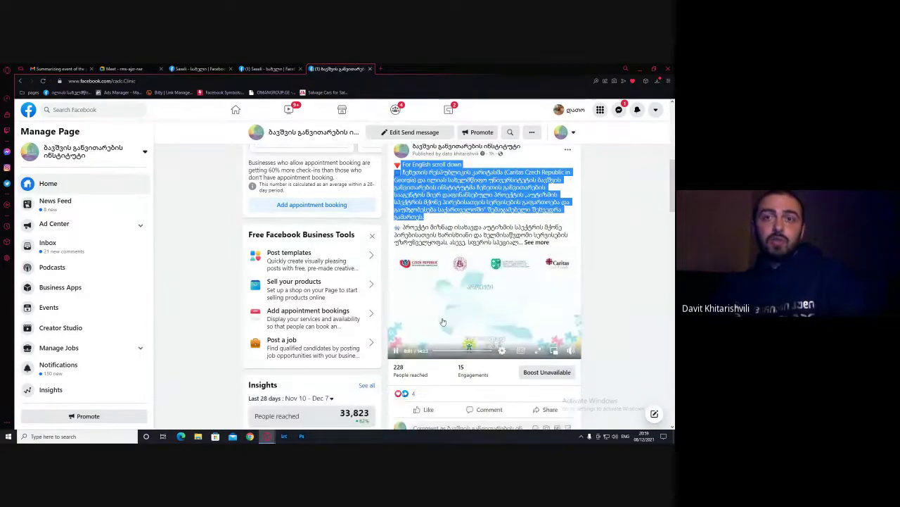
left_click(443, 320)
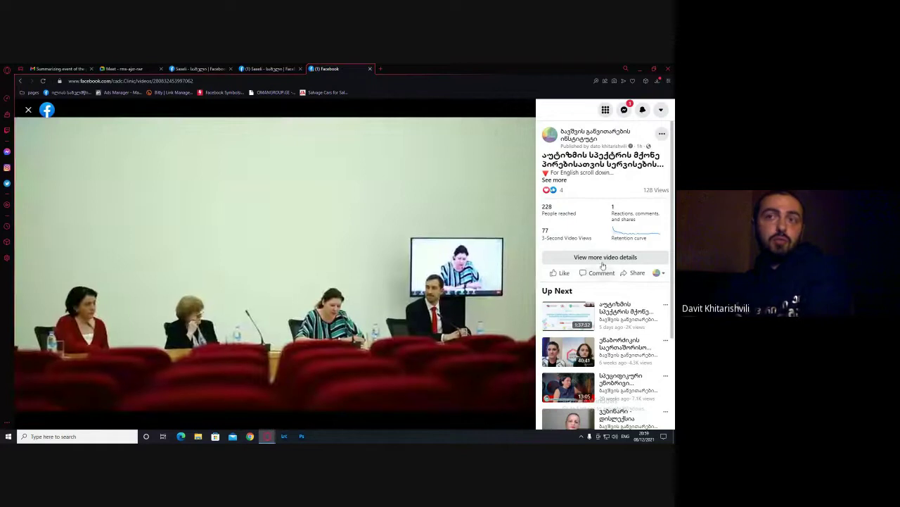
Open the video's detailed post insights in Creator Studio and enlarge the page to 150%
left_click(604, 257)
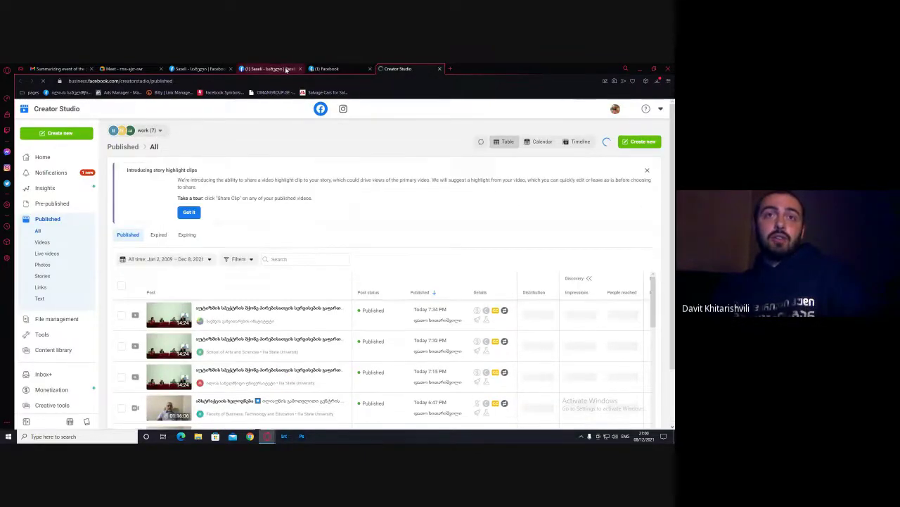
left_click(166, 343)
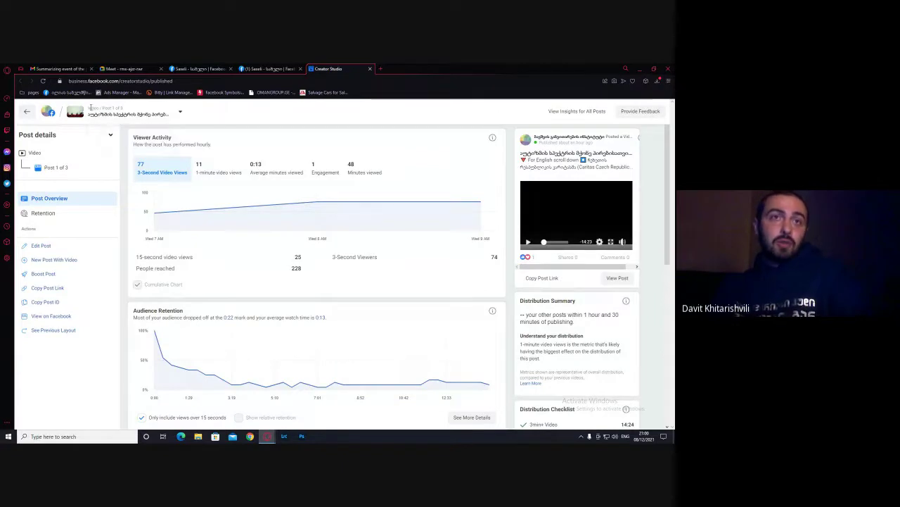
key("ctrl+plus")
key("ctrl+plus")
key("ctrl+plus")
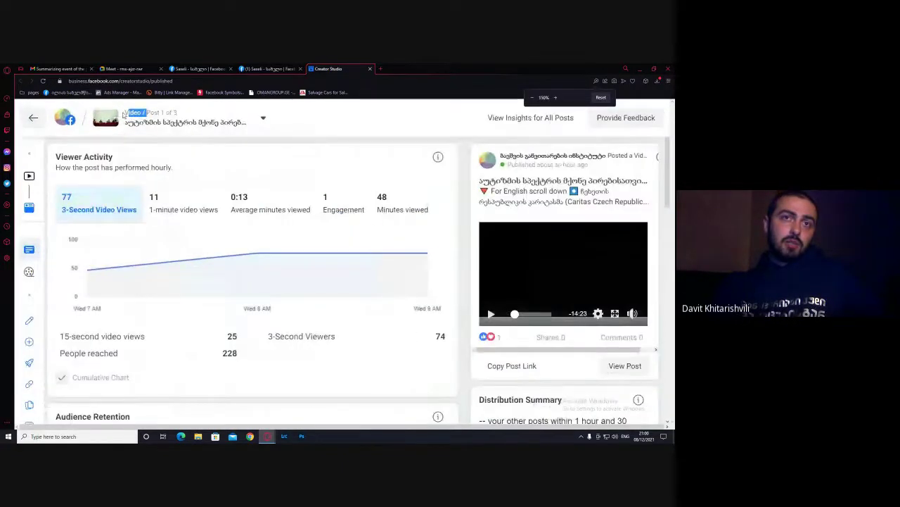
Highlight the "1 of 3" post counter and list all primary posts that use this video
left_click(138, 112)
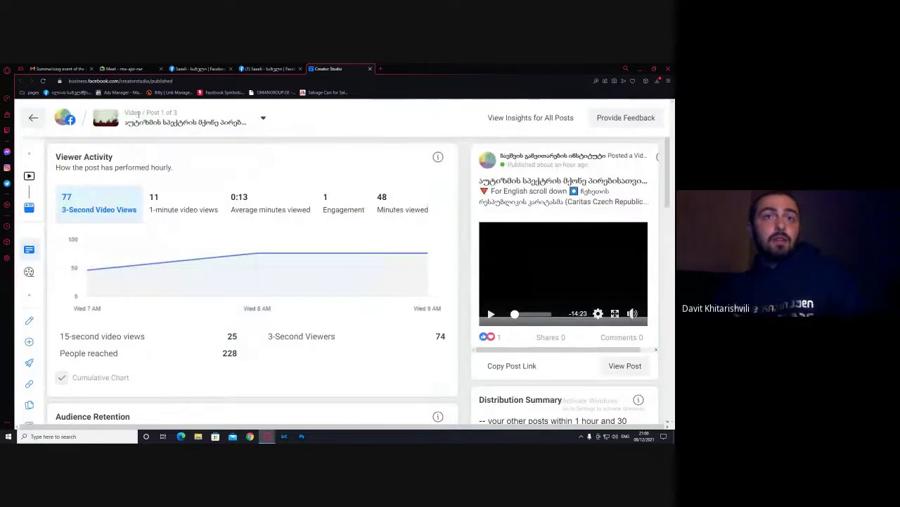
left_click_drag(161, 112, 177, 113)
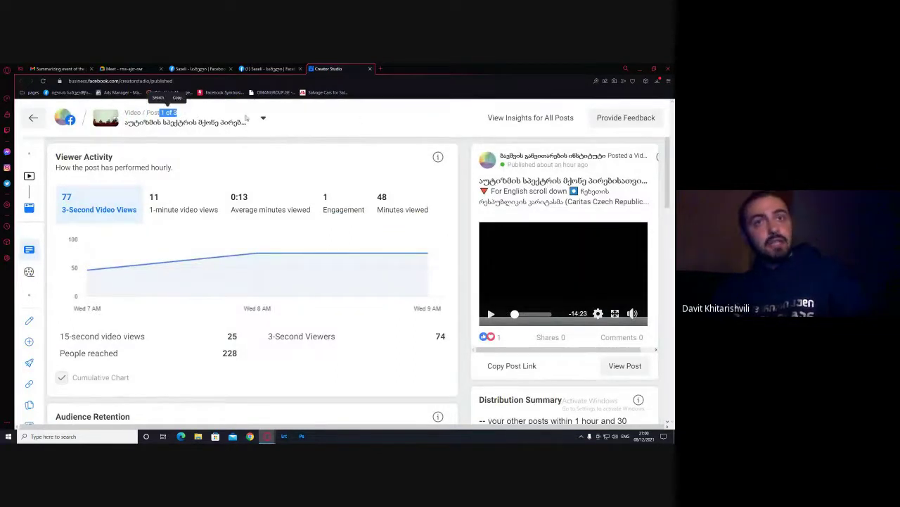
left_click(263, 117)
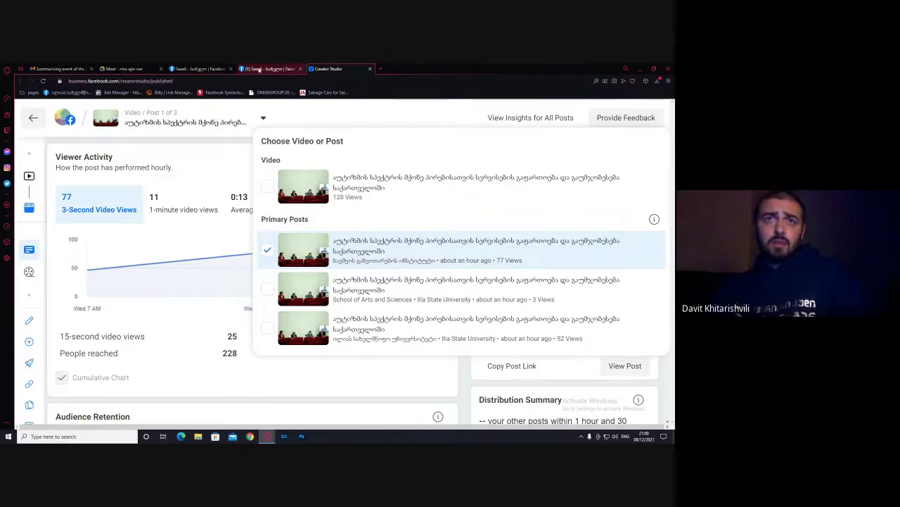
Close the video insights and return to the Add Page field in the Crossposting settings
left_click(369, 69)
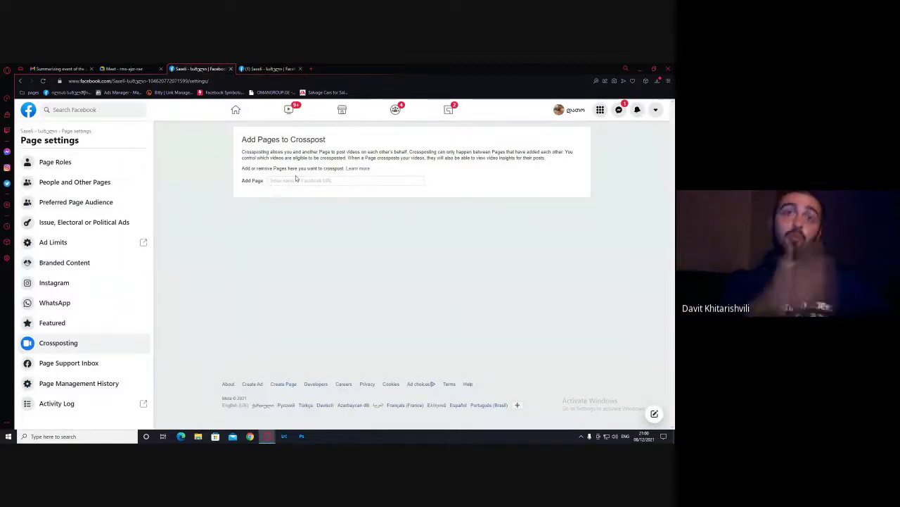
left_click(296, 179)
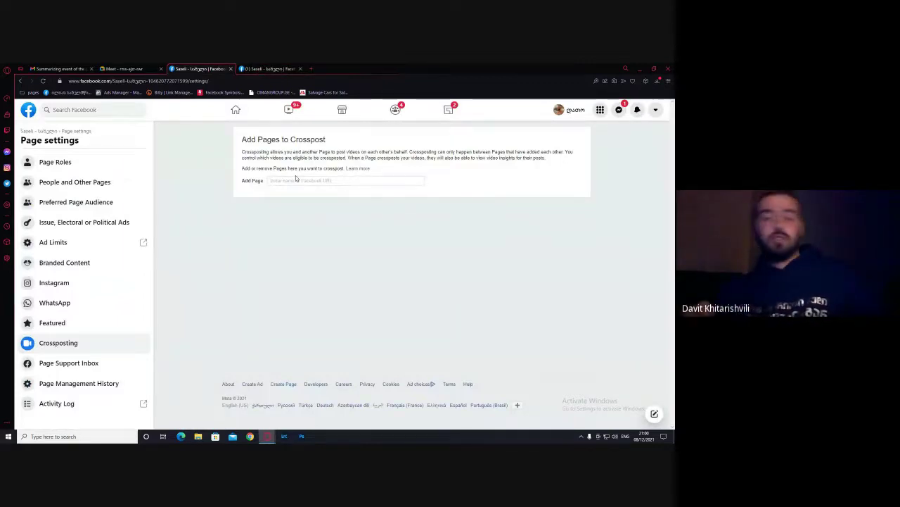
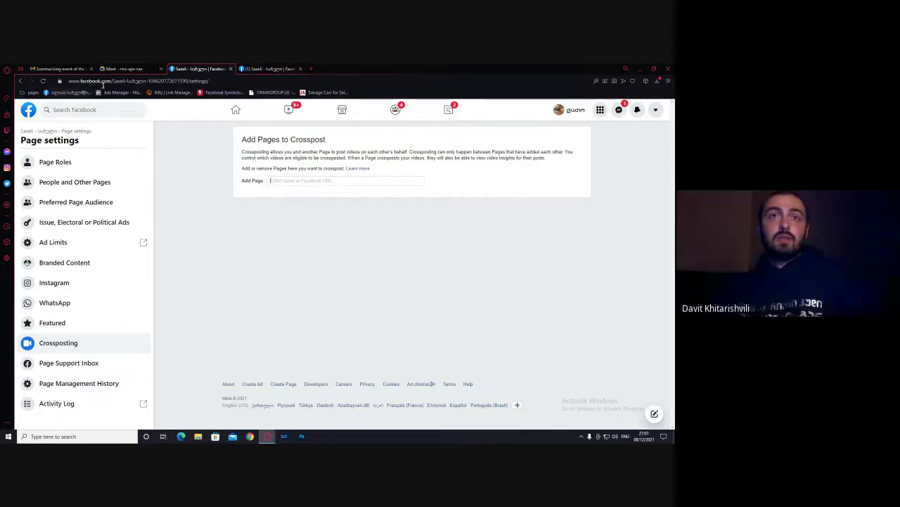
Open Creator Studio for the Ilia State University Page and reduce the page zoom
left_click(310, 68)
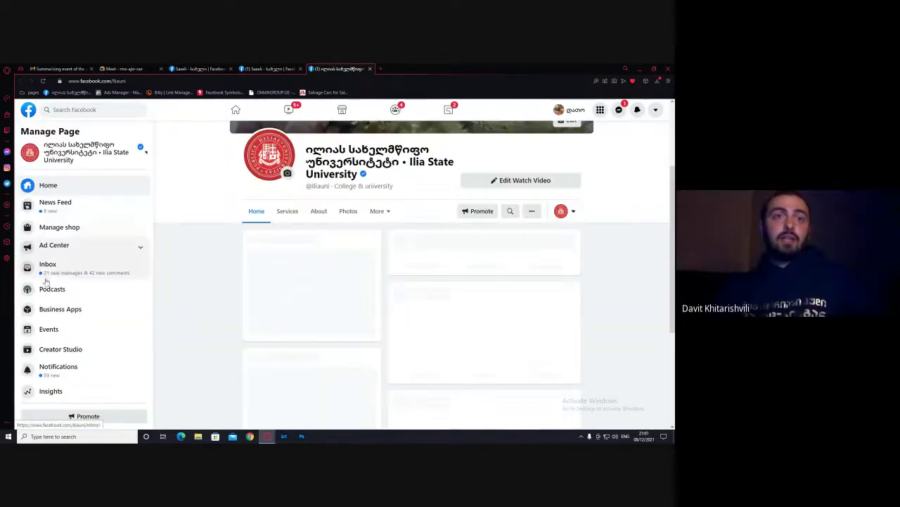
left_click(60, 351)
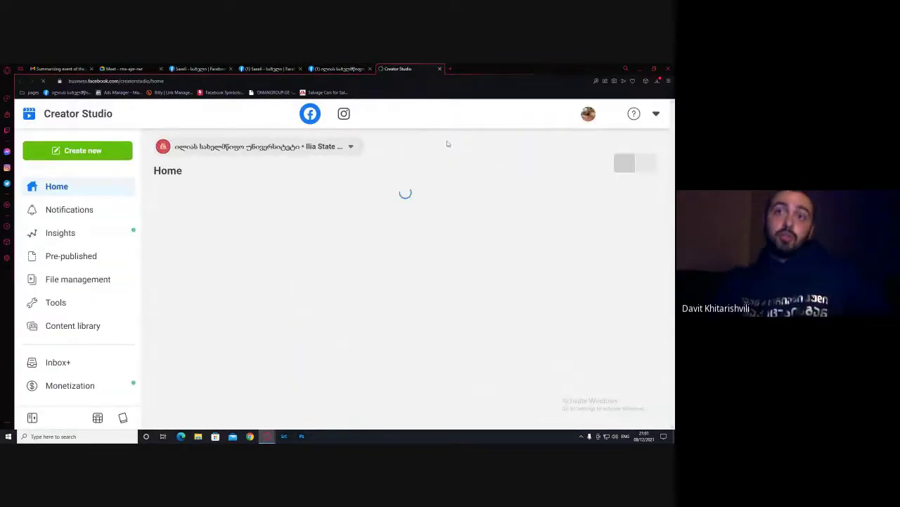
key("ctrl+minus")
key("ctrl+minus")
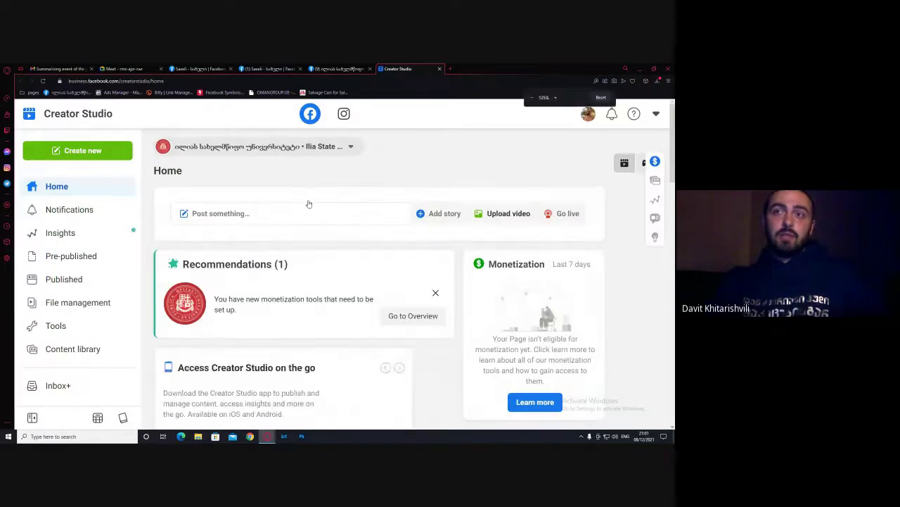
Start uploading a recently downloaded MP4 video with the title "dfghdfgd" and go to its publishing options
left_click(63, 136)
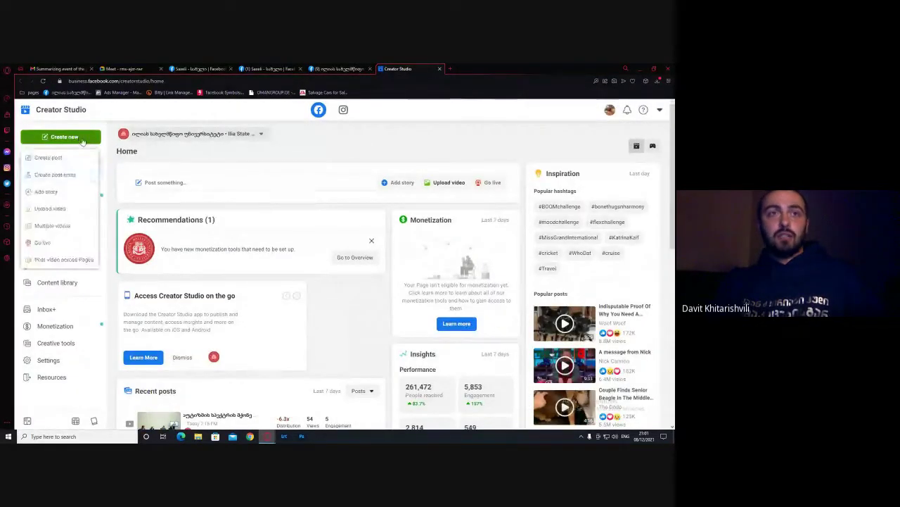
left_click(51, 208)
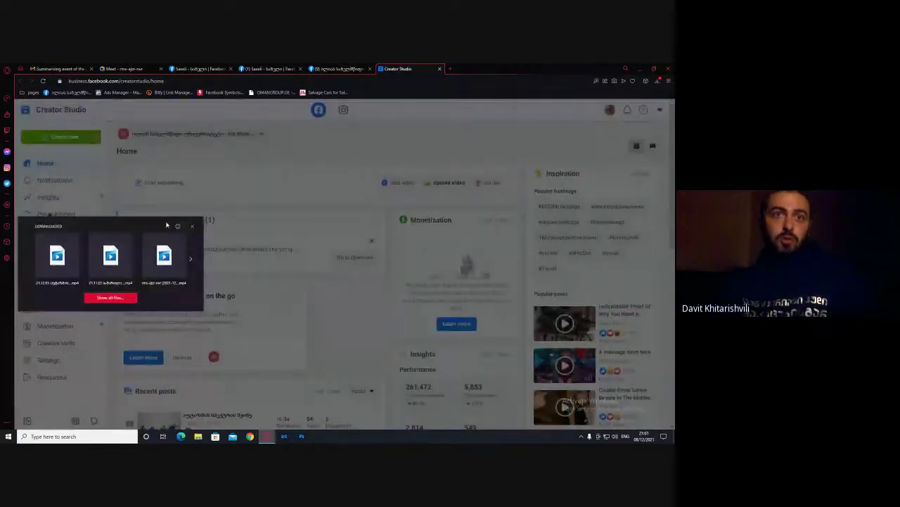
left_click_drag(58, 257, 553, 211)
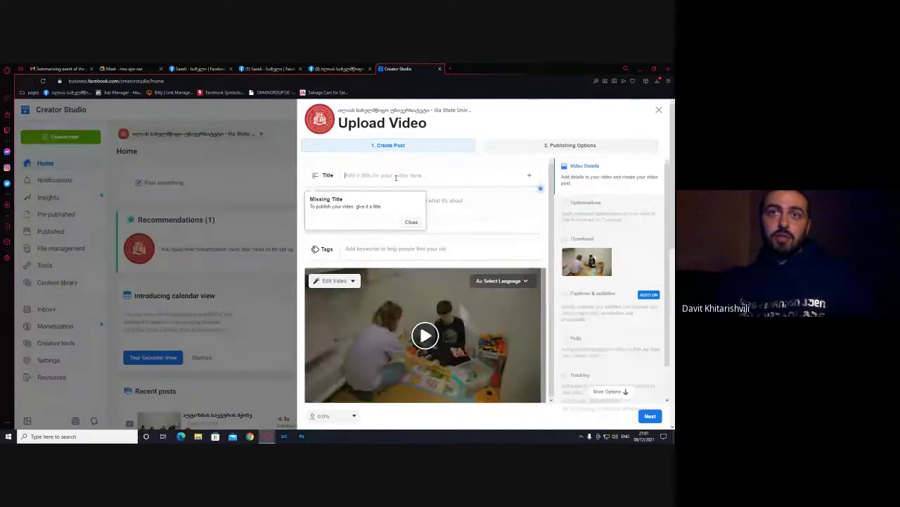
type("dfghdfgd")
left_click(570, 145)
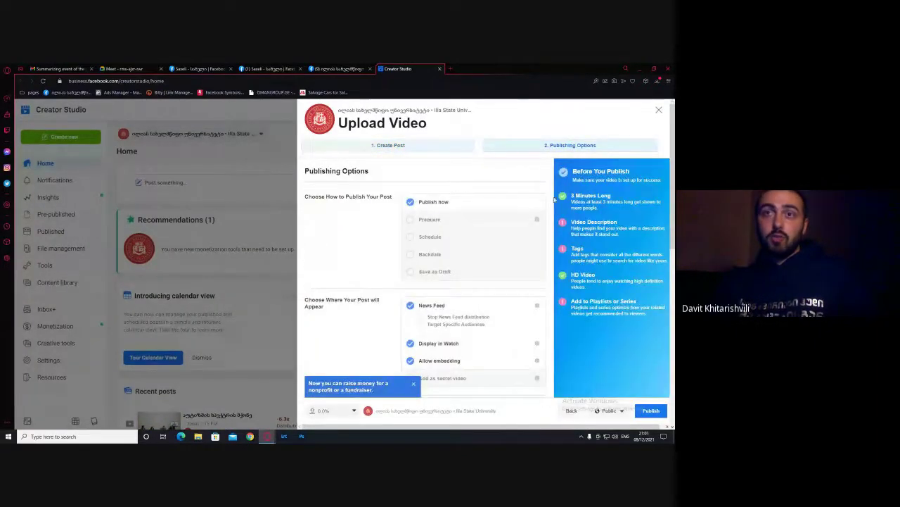
Expand the full list of Pages under Make Available to Other Pages and look through it
scroll(413, 280, "down", 5)
scroll(422, 294, "down", 1)
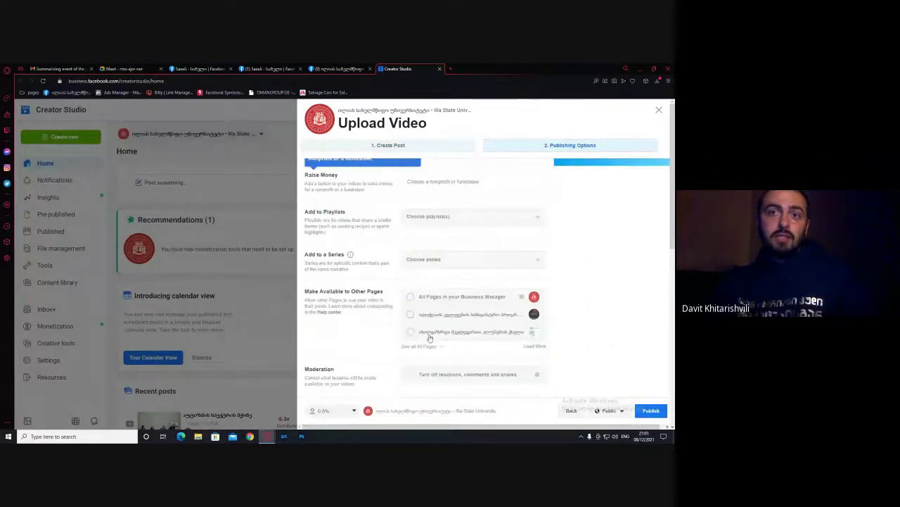
left_click(421, 346)
scroll(413, 317, "down", 2)
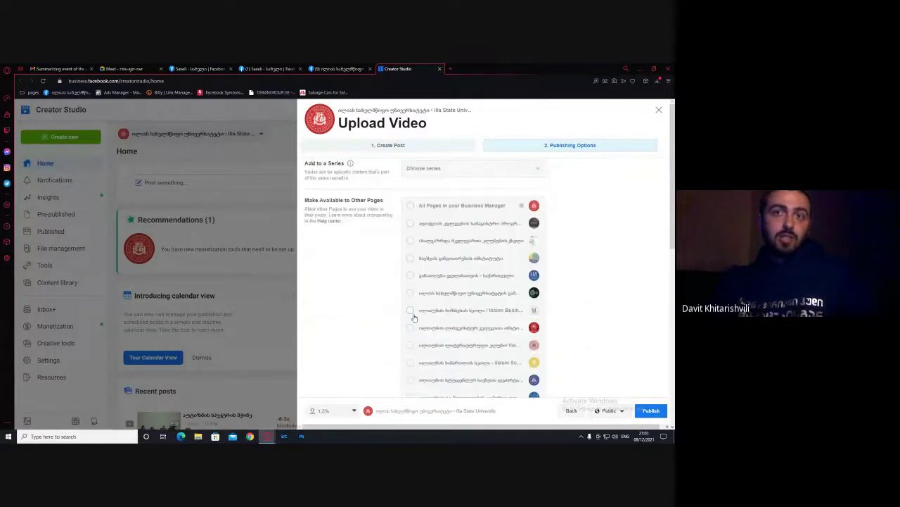
scroll(422, 295, "down", 1)
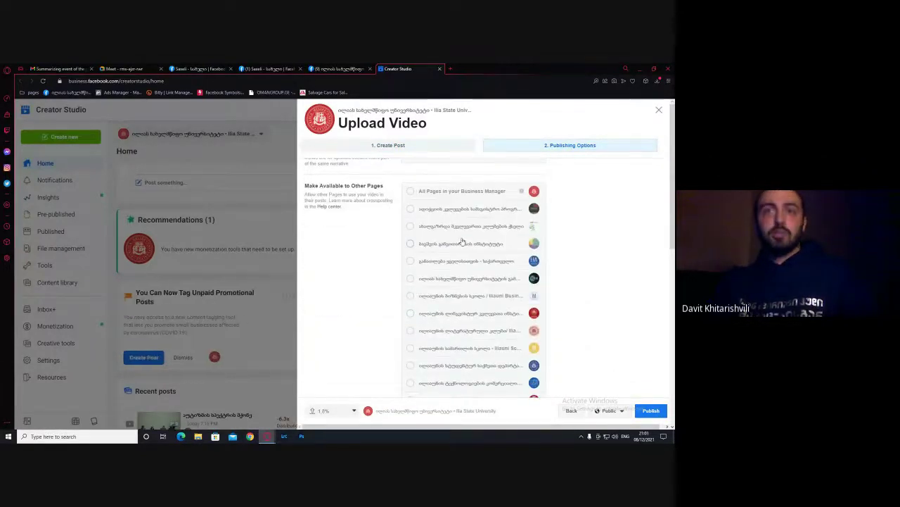
Look through the Pages offered under Make Available to Other Pages, and exit the video upload without saving
scroll(422, 239, "down", 2)
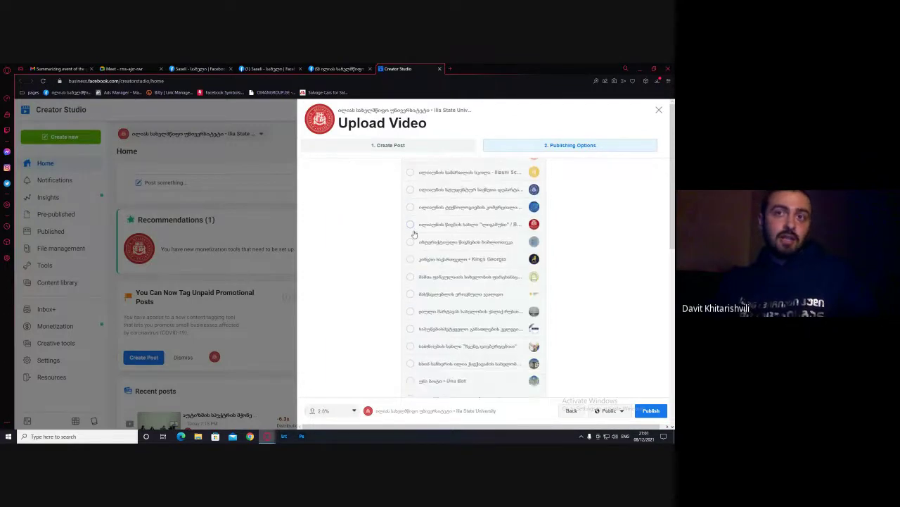
scroll(417, 225, "up", 2)
scroll(422, 246, "down", 2)
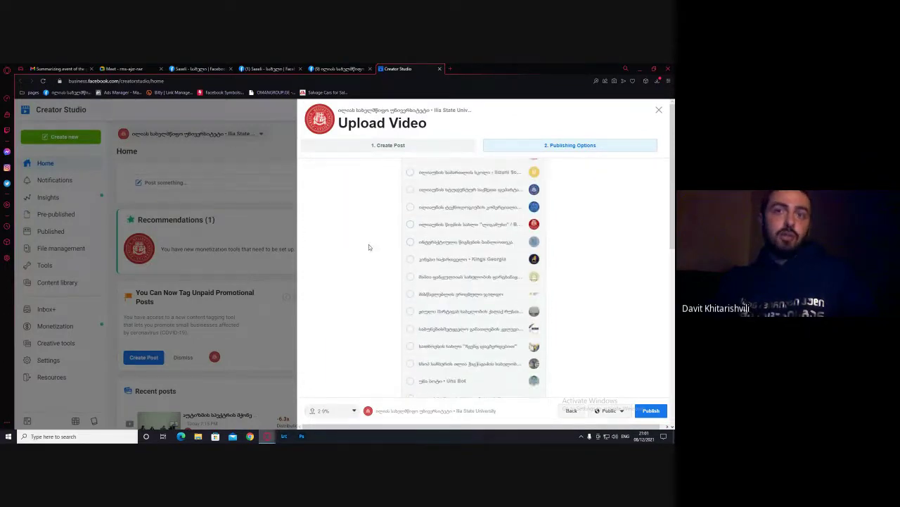
scroll(369, 244, "down", 3)
scroll(402, 282, "down", 1)
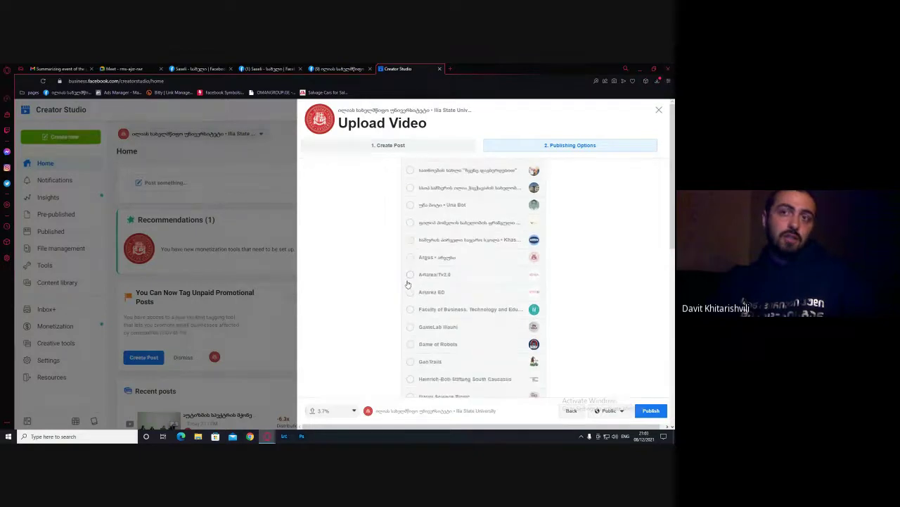
scroll(472, 243, "up", 5)
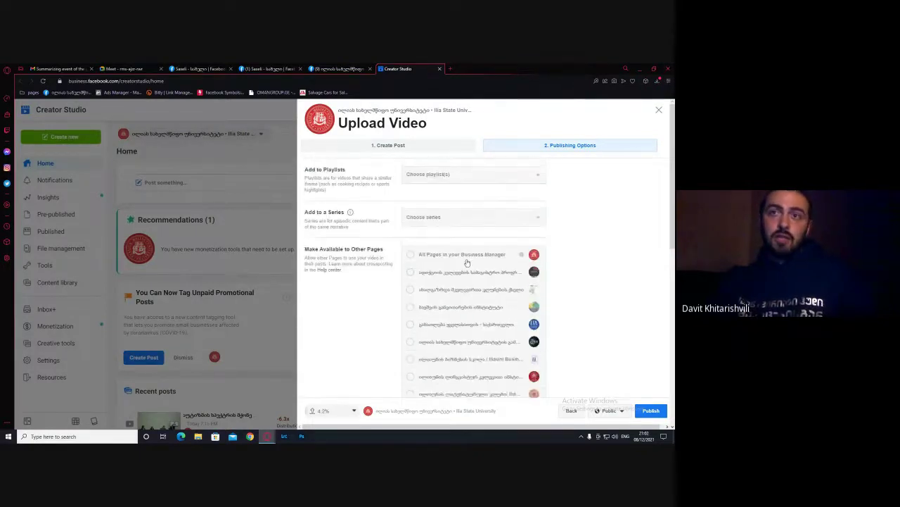
left_click(658, 111)
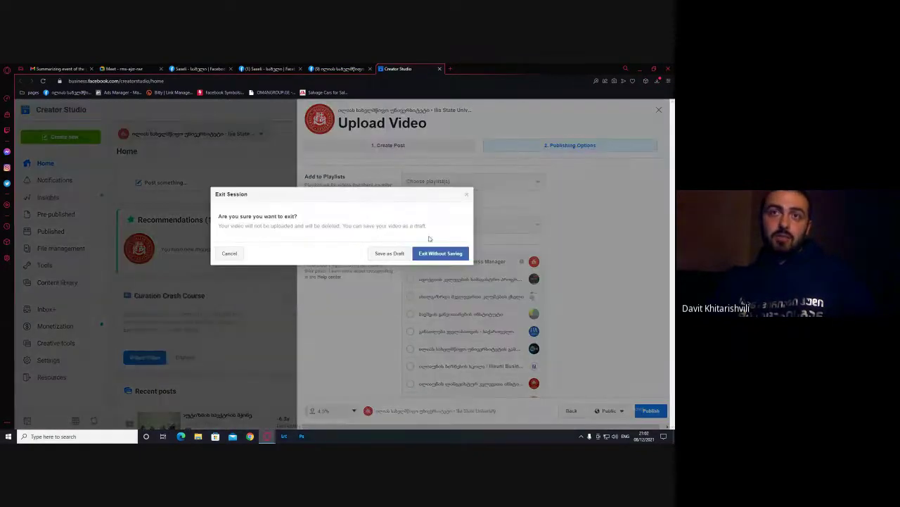
left_click(427, 256)
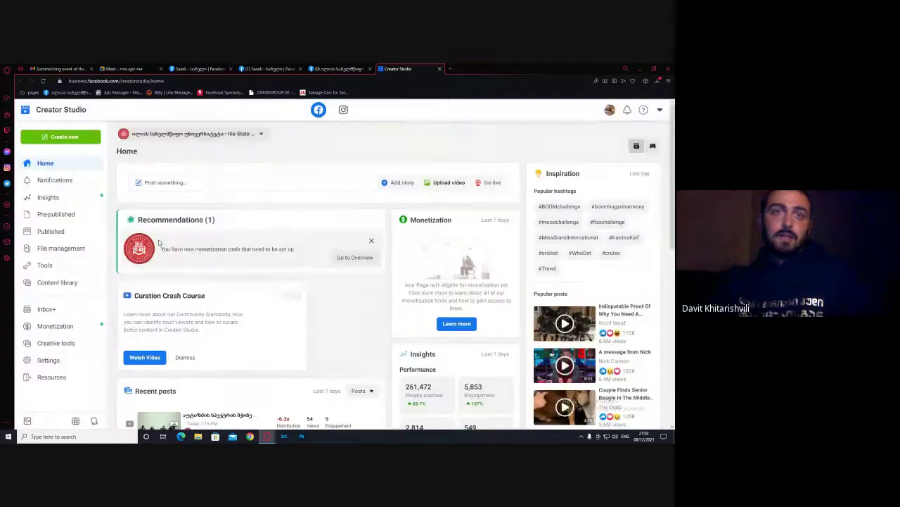
Switch Creator Studio to the "work" Page collection and show the content library's videos you can crosspost
left_click(190, 133)
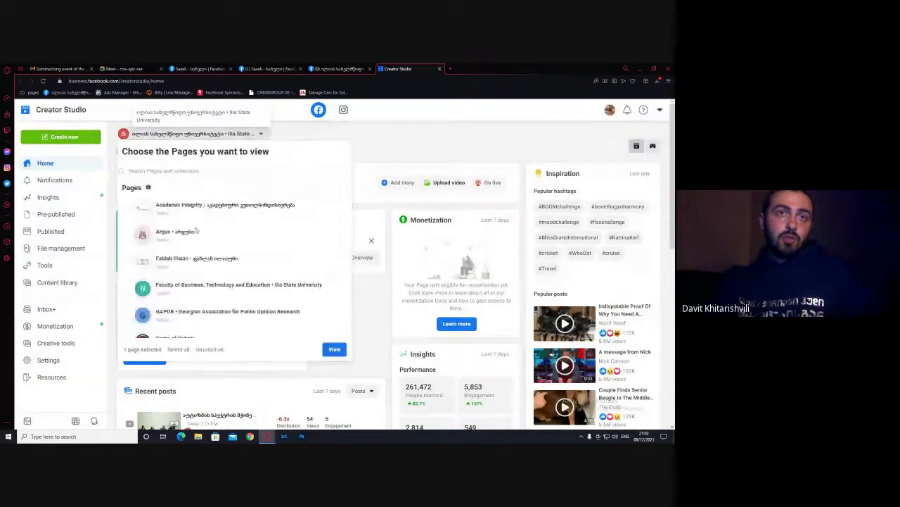
left_click(152, 240)
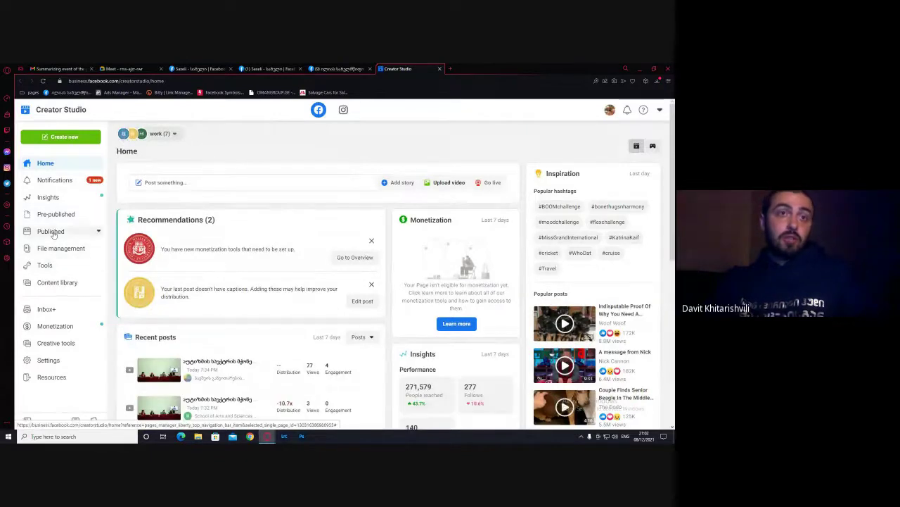
left_click(57, 282)
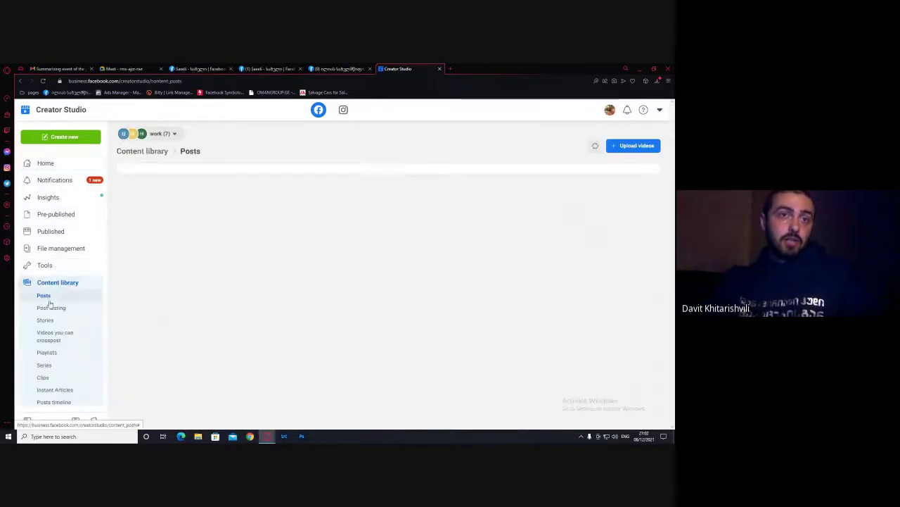
scroll(45, 266, "down", 2)
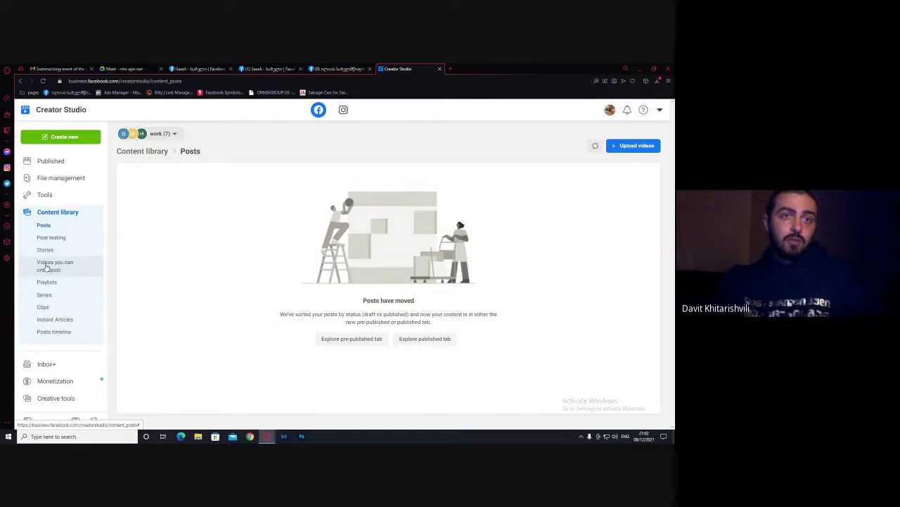
left_click(59, 266)
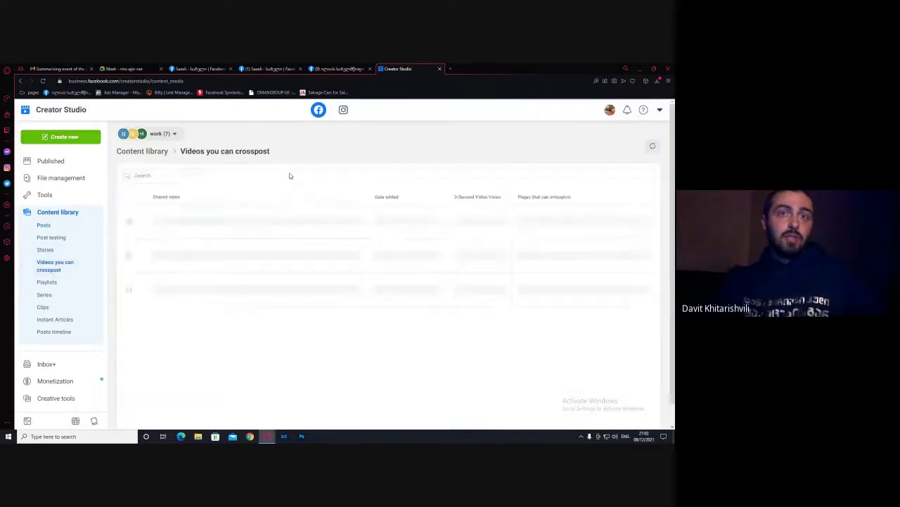
scroll(211, 262, "down", 1)
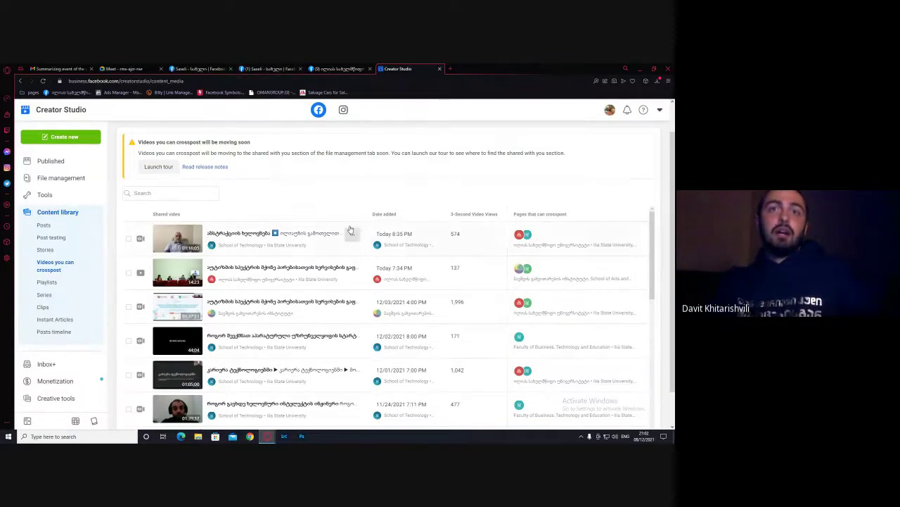
Return to the Saxeli Page's Crossposting settings and search for "test" as the Page to add
left_click(288, 67)
key("ctrl+shift+Tab")
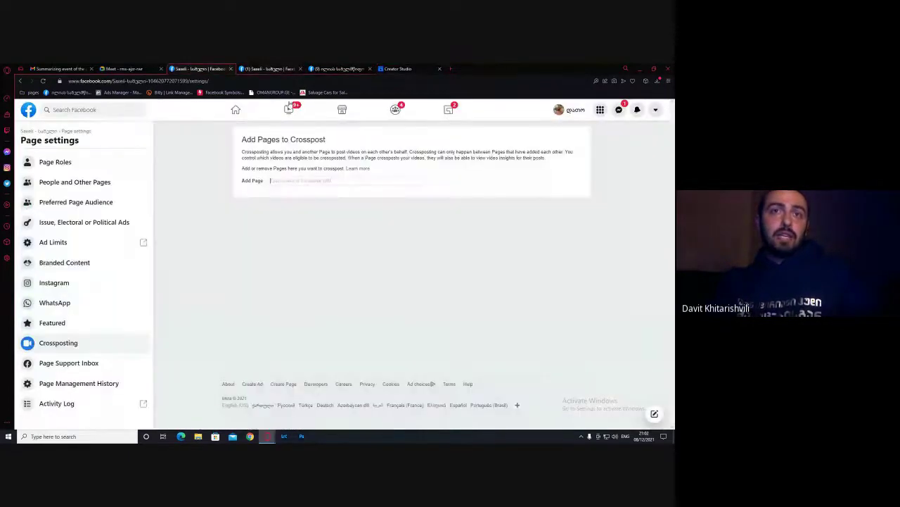
left_click(306, 180)
type("sadas")
key("BackSpace")
key("BackSpace")
key("BackSpace")
key("BackSpace")
type("tes")
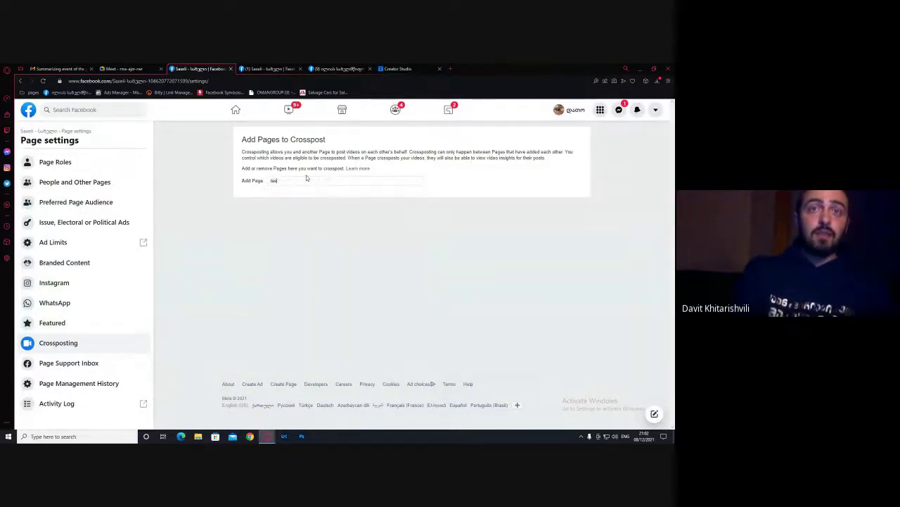
type("t")
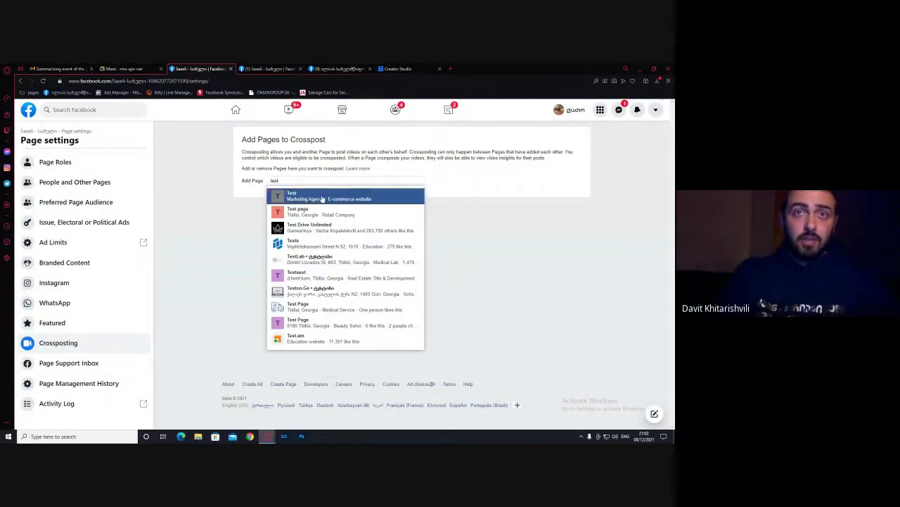
Request a crossposting relationship with the Test marketing agency Page, allowing its live videos to be crossposted without further approval
left_click(304, 197)
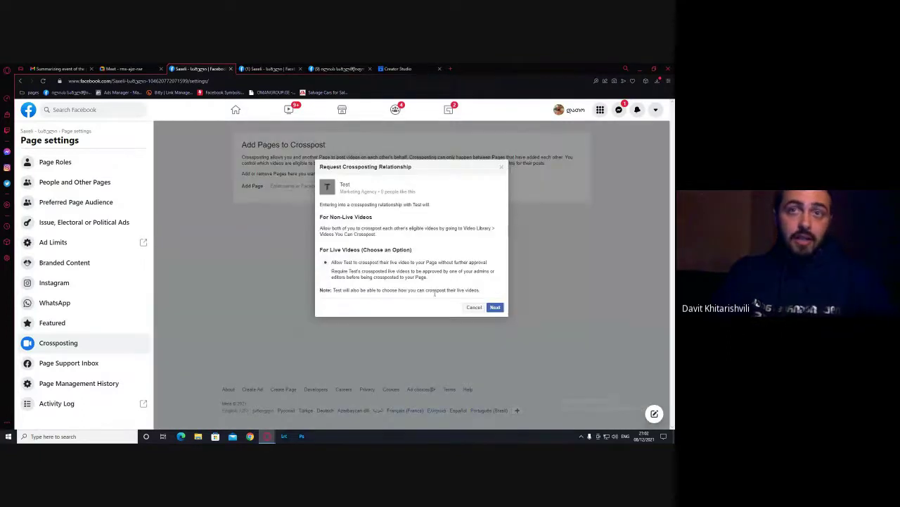
left_click(495, 307)
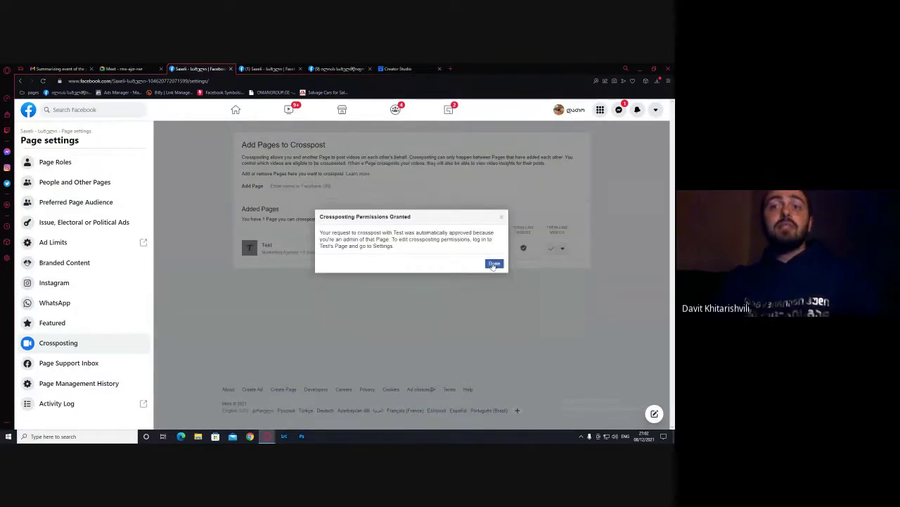
left_click(494, 264)
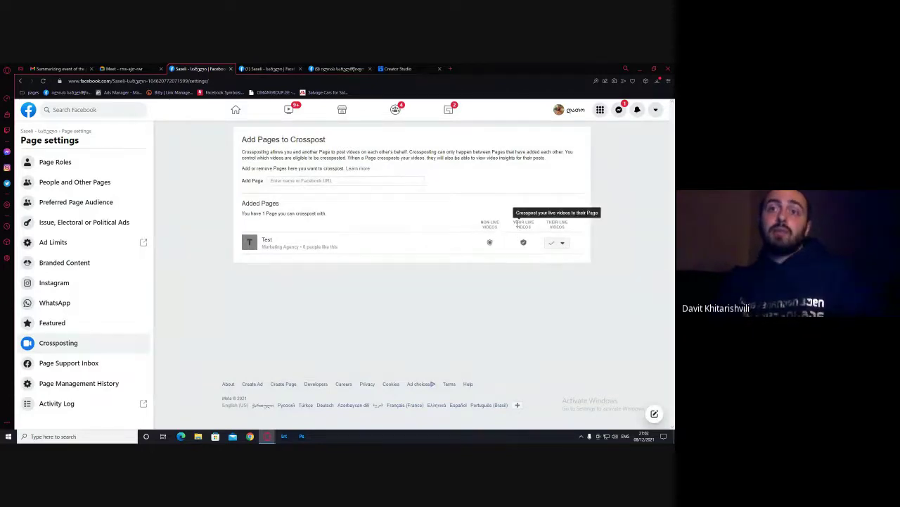
Examine the added Test Page's crossposting permissions for your live videos and their live videos
left_click_drag(515, 222, 534, 226)
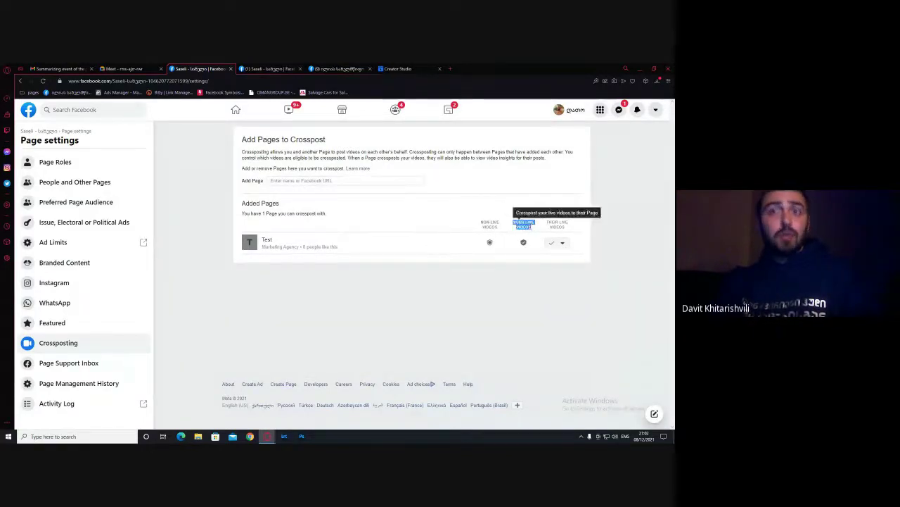
left_click(529, 226)
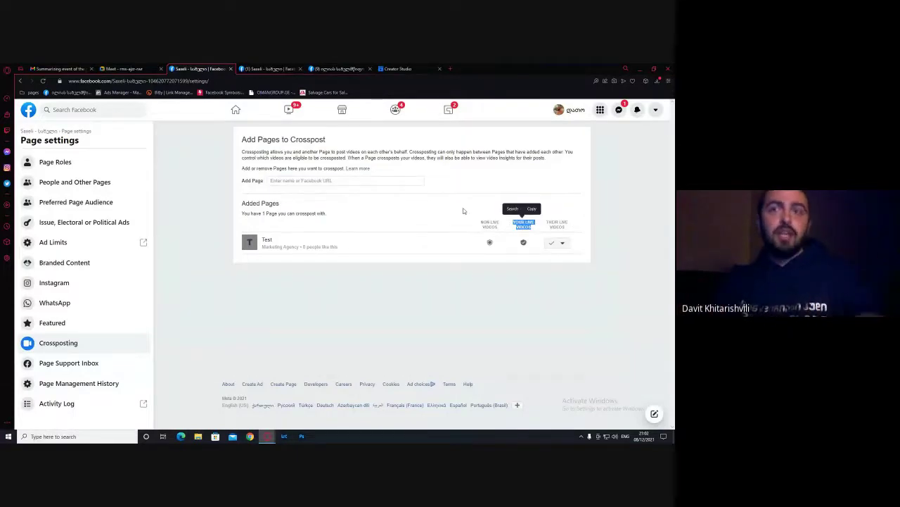
left_click(553, 224)
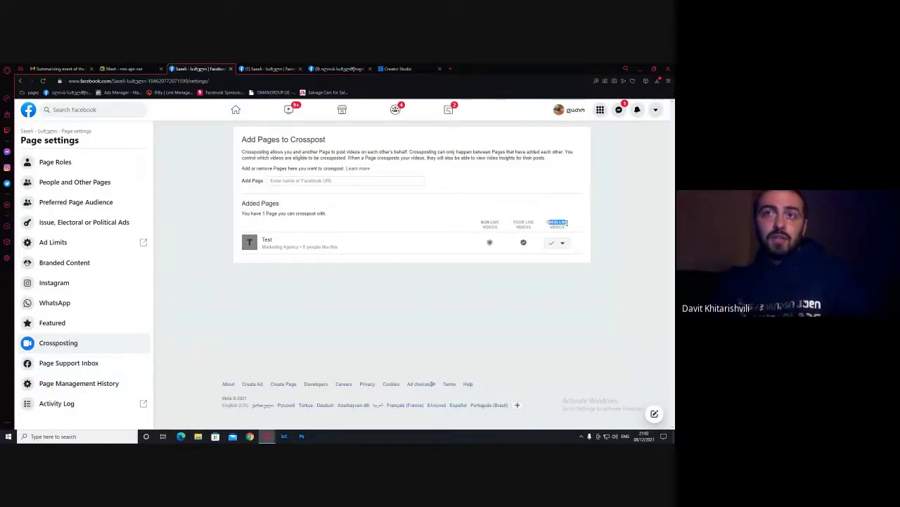
left_click(562, 244)
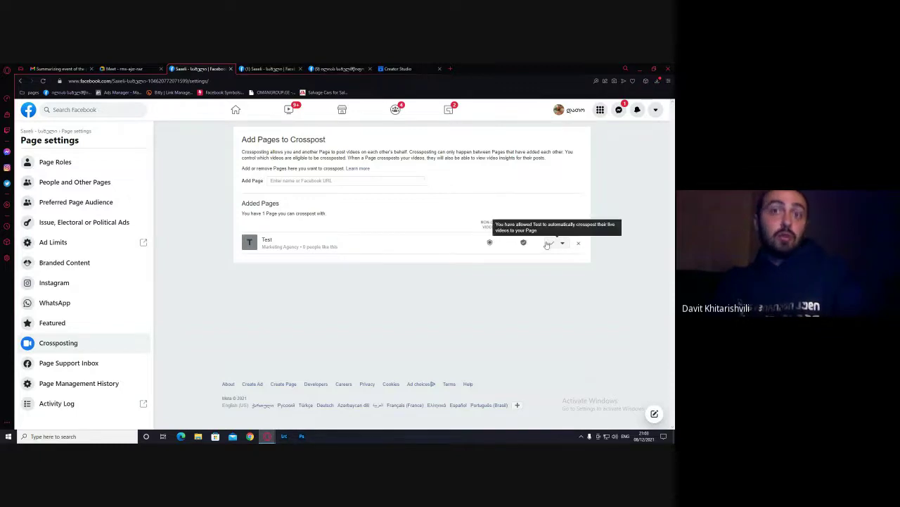
Go to the Ilia State University Page and find its recent Zoom live video post in the feed
left_click(325, 68)
scroll(461, 251, "down", 8)
scroll(460, 251, "down", 10)
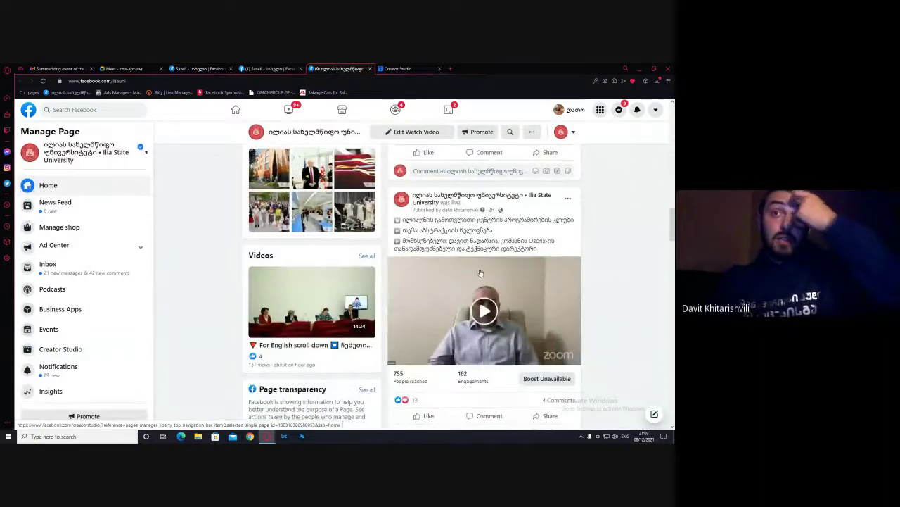
Switch to the School of Technology Page, find the same live video post there, and check the list of managed Pages
left_click(79, 153)
scroll(98, 279, "down", 1)
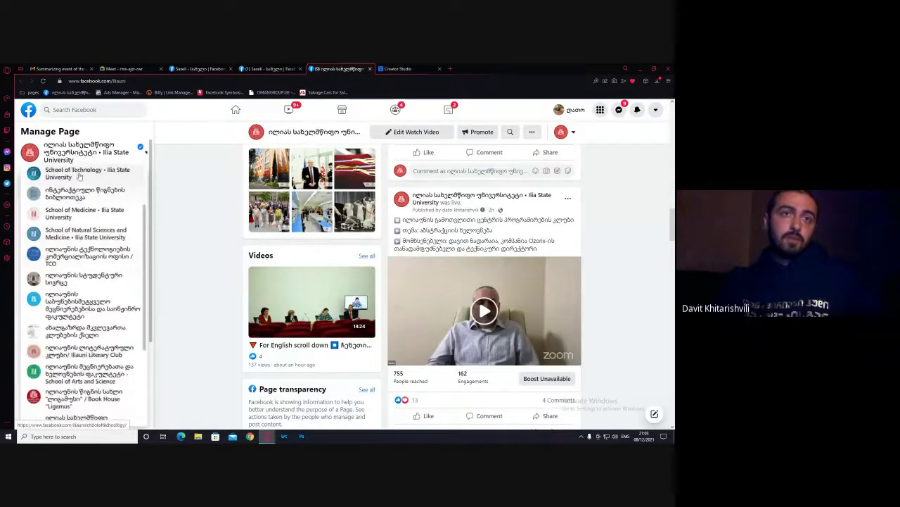
left_click(97, 279)
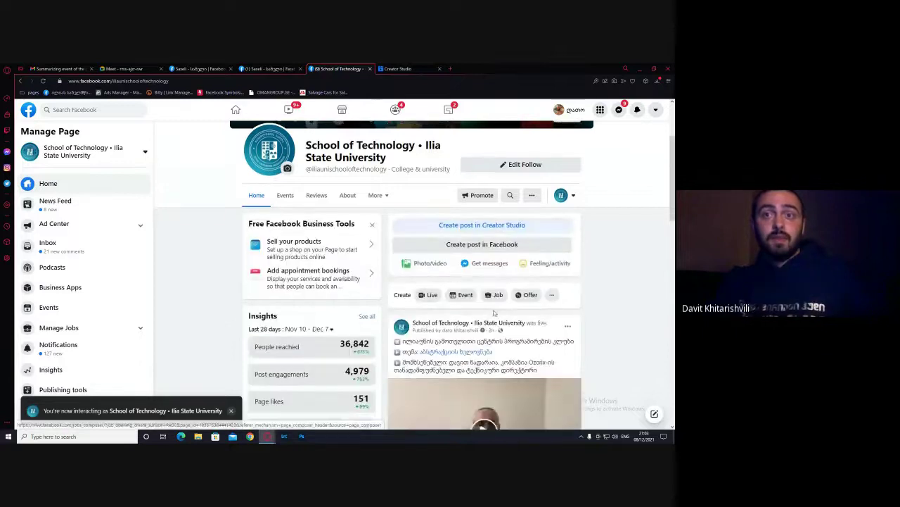
scroll(507, 297, "down", 3)
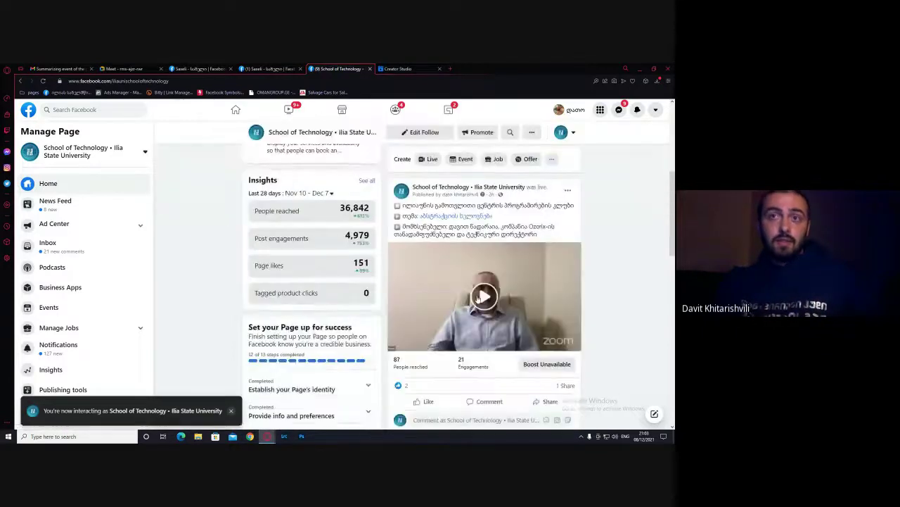
left_click(81, 161)
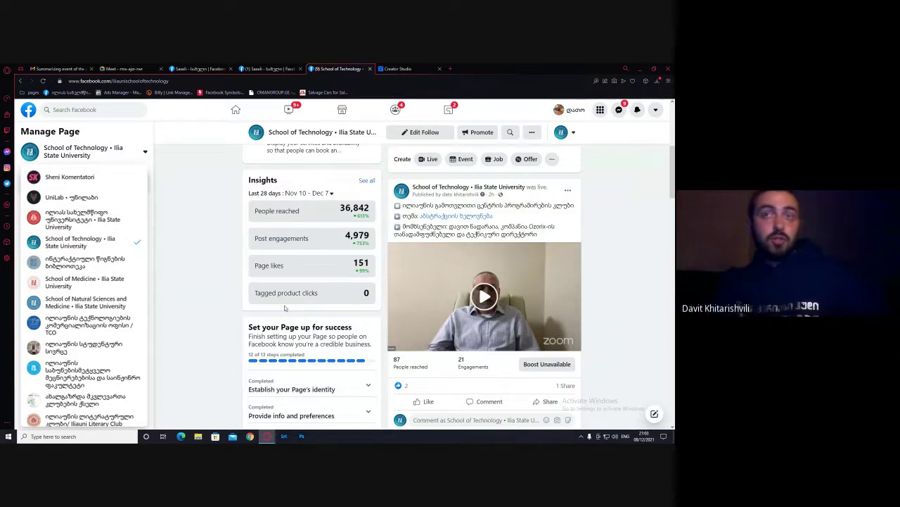
left_click(243, 137)
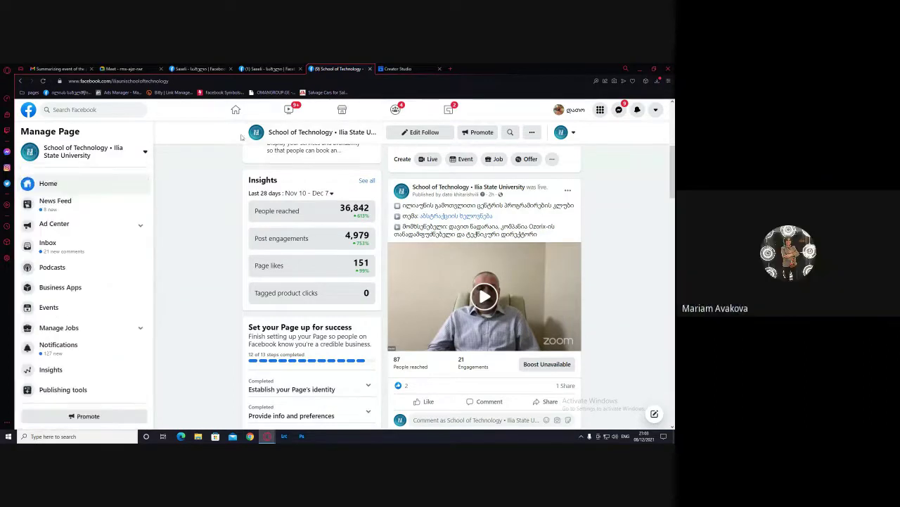
Close Creator Studio and return to the home view of the Saxeli Page
left_click(396, 69)
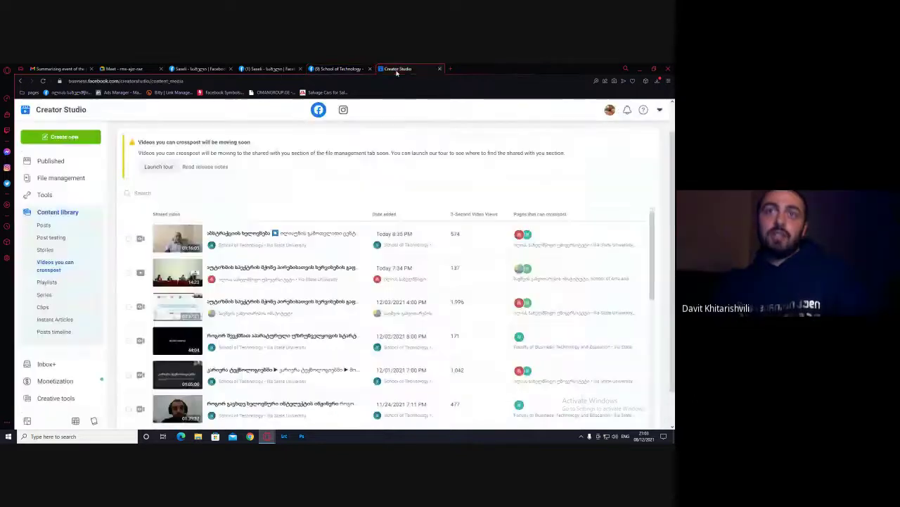
middle_click(396, 69)
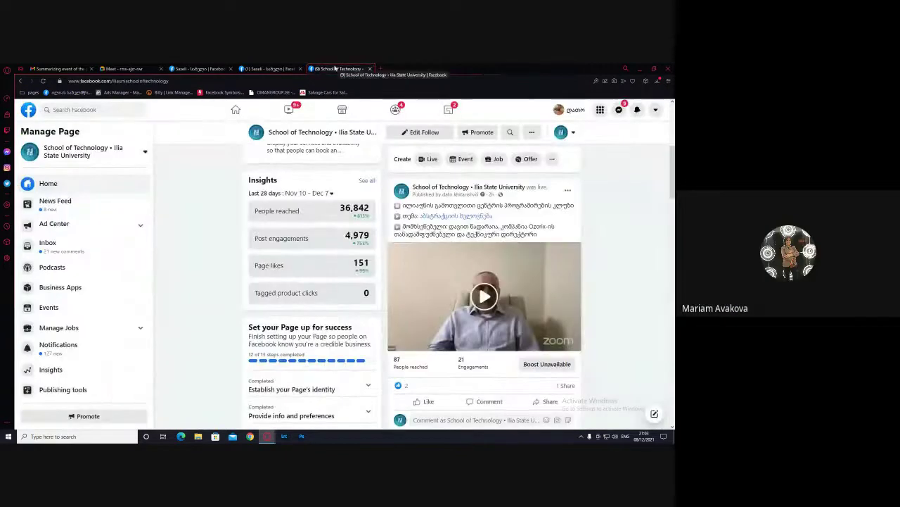
left_click(271, 69)
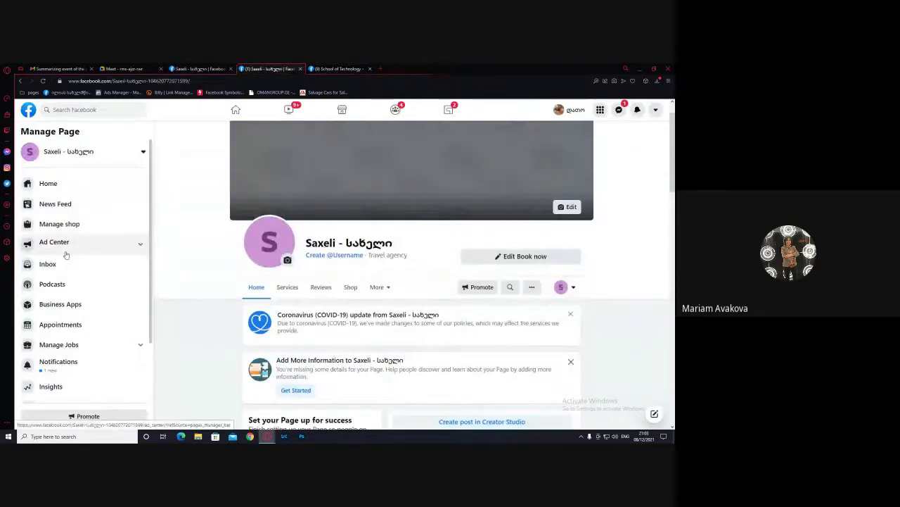
Look through the Saxeli Page's management options and highlight the Page name in its header
scroll(81, 281, "down", 2)
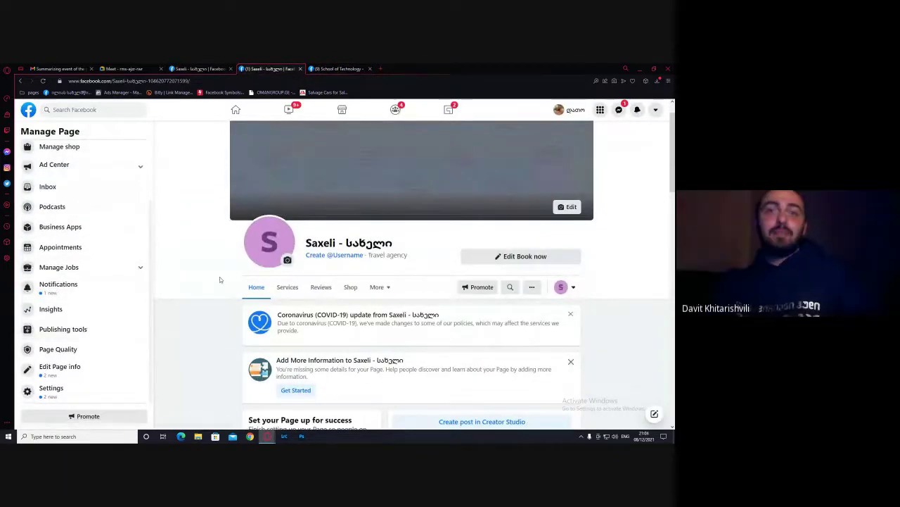
scroll(63, 306, "up", 3)
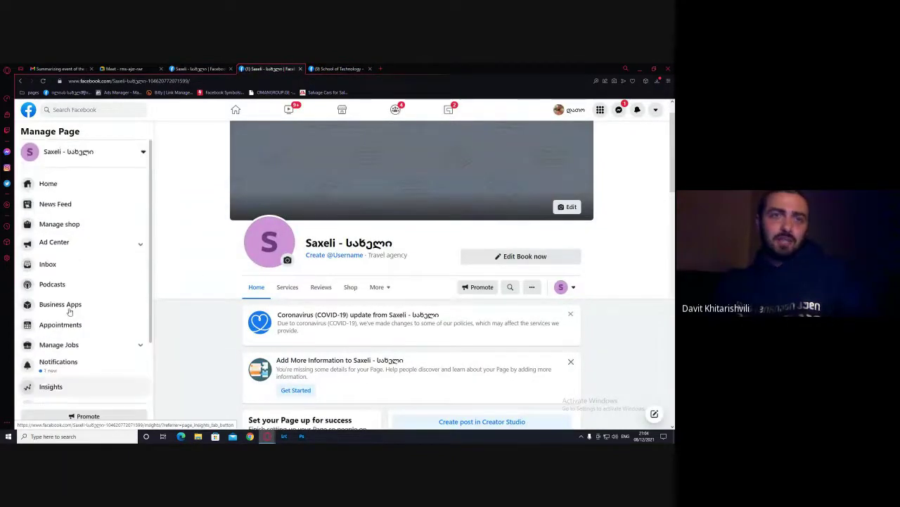
scroll(63, 310, "down", 3)
scroll(104, 332, "up", 1)
scroll(98, 302, "up", 1)
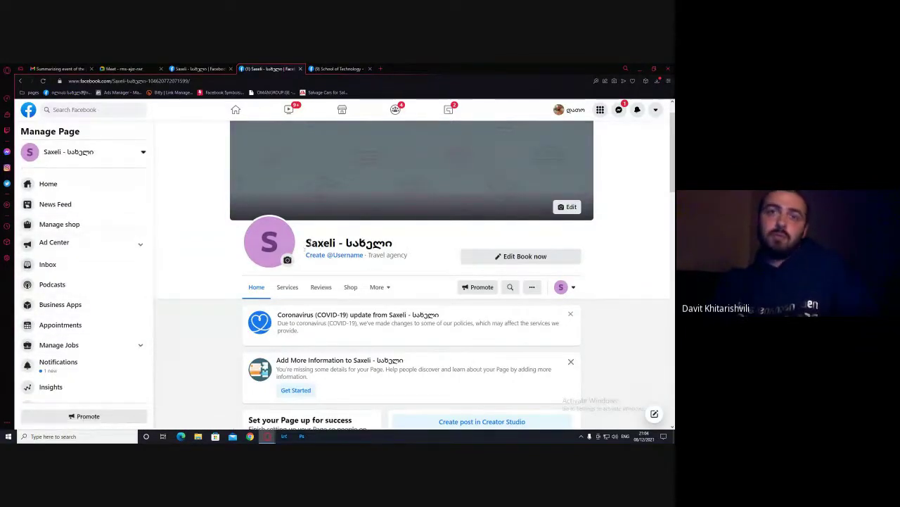
left_click_drag(306, 243, 393, 244)
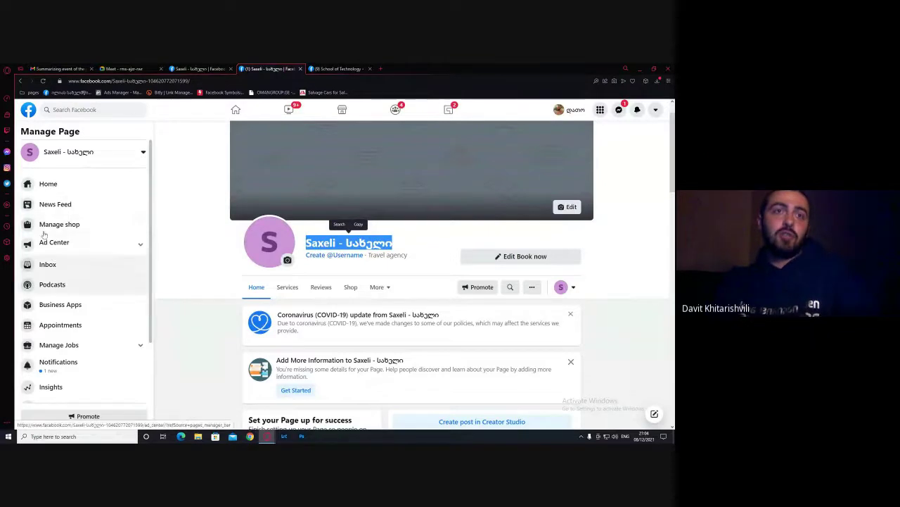
Look over the Saxeli Page's home view and management options, and open its Page settings
scroll(307, 287, "down", 5)
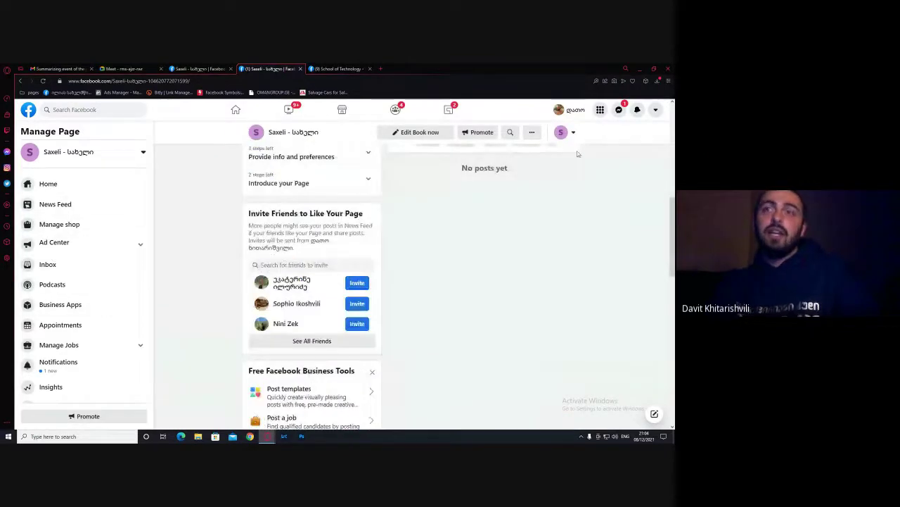
scroll(267, 295, "up", 4)
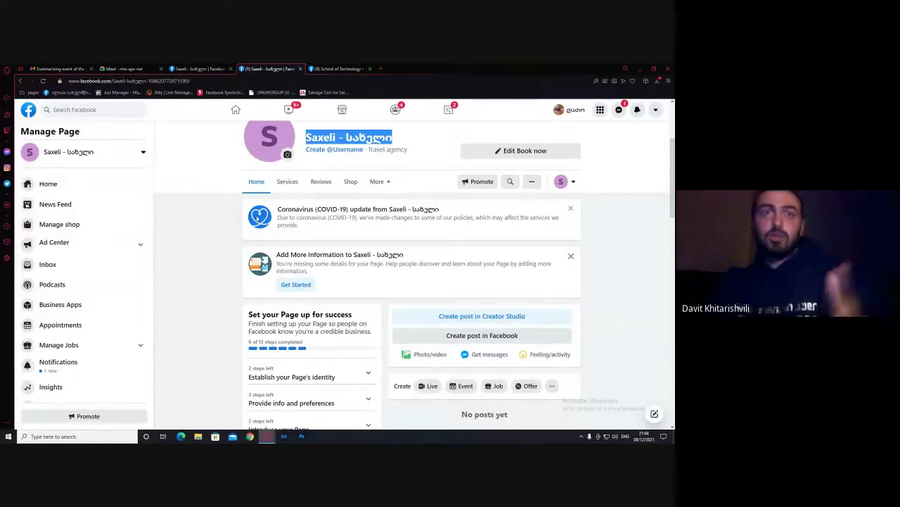
scroll(106, 232, "down", 2)
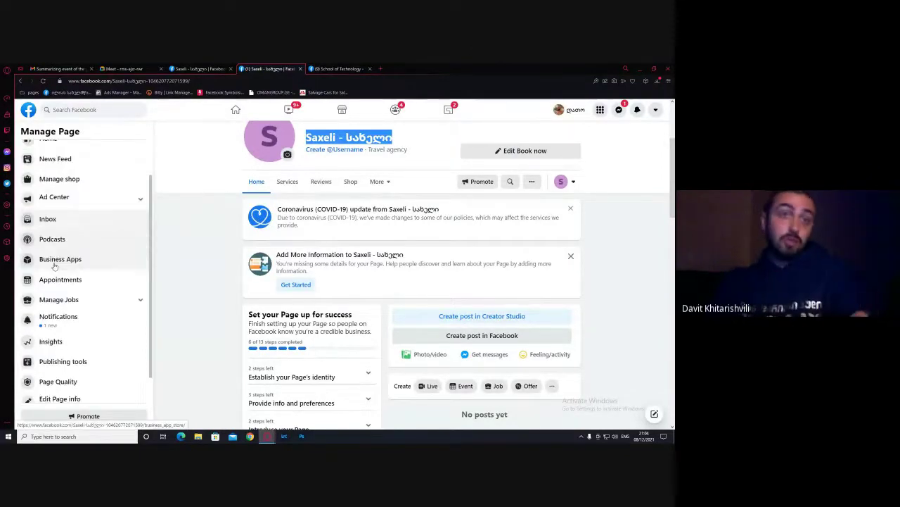
left_click(49, 387)
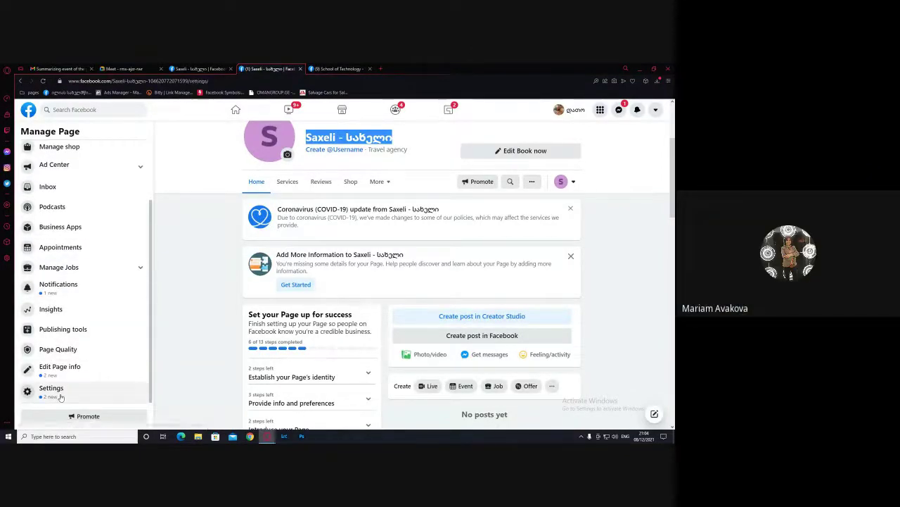
scroll(90, 294, "down", 1)
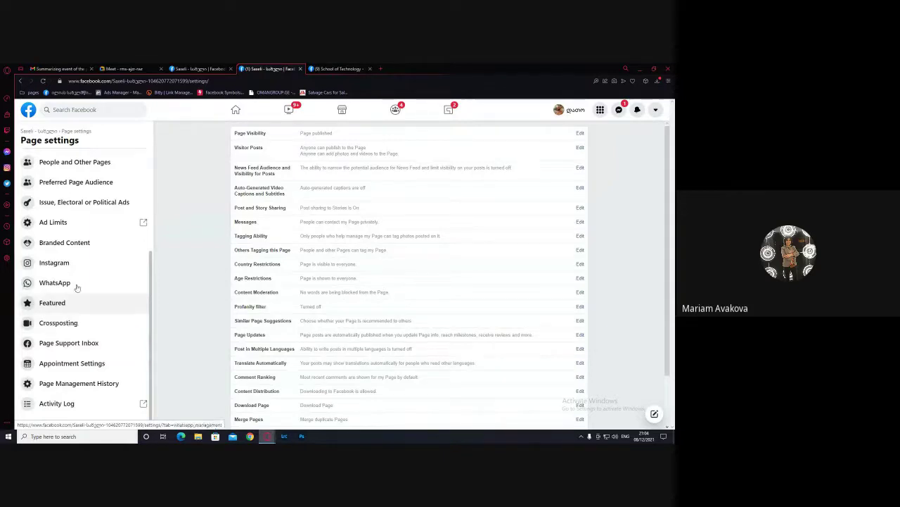
Search the web for "chatfuel" in a new browser tab
left_click(381, 69)
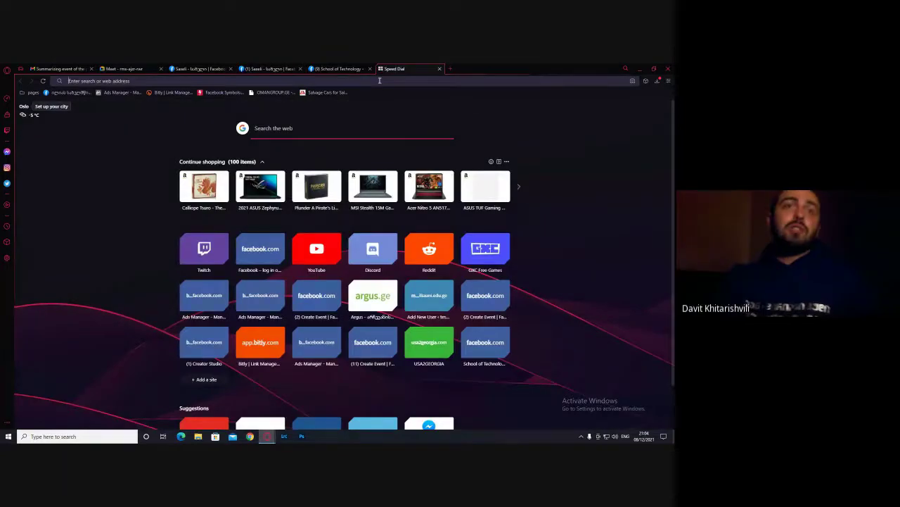
type("chatfe")
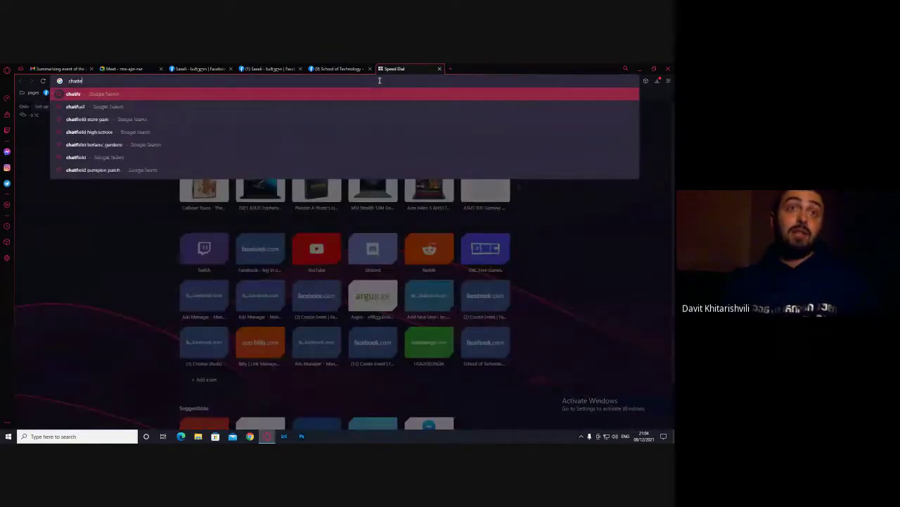
key("BackSpace")
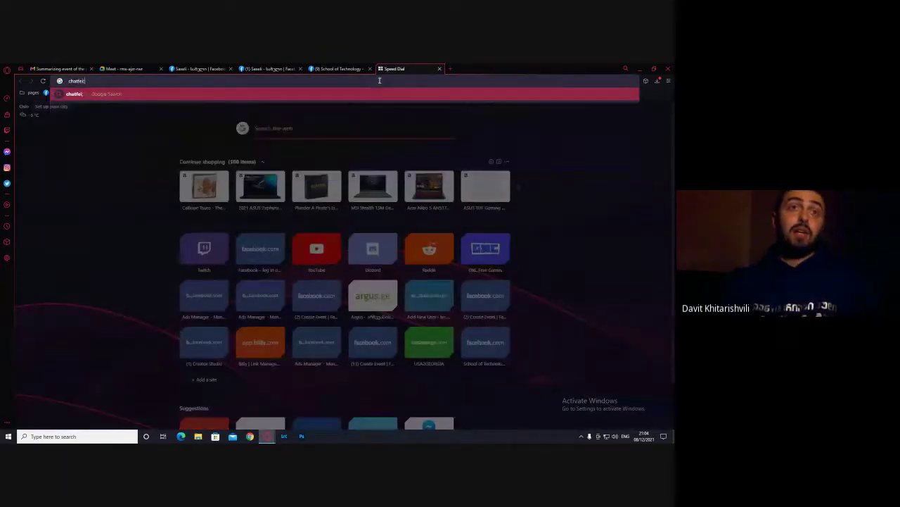
type("ue")
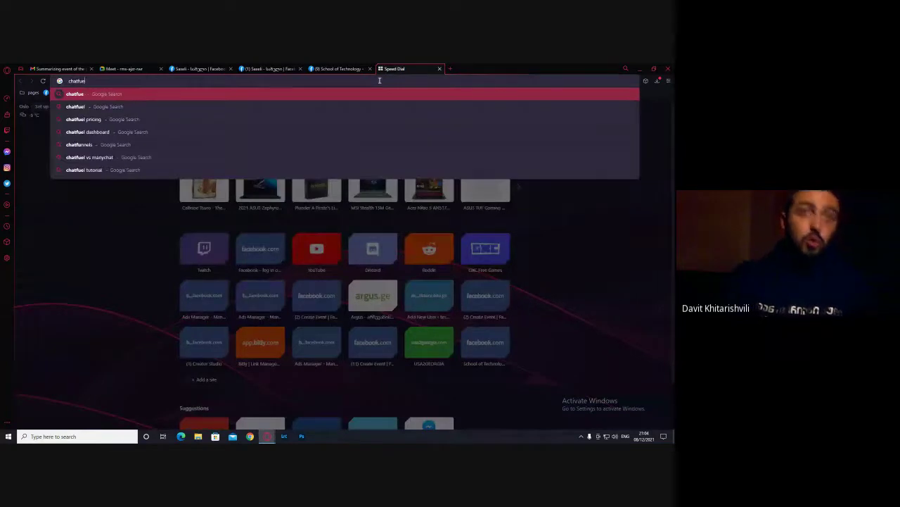
type("l")
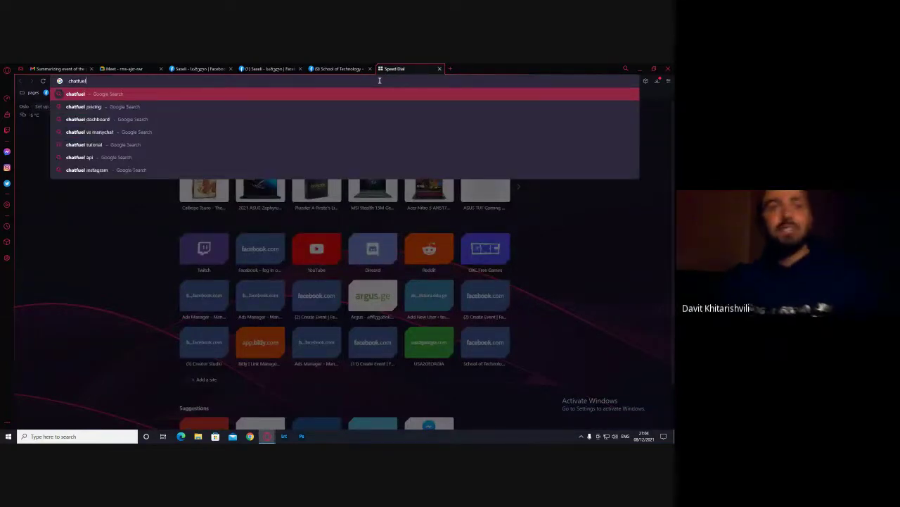
key("Return")
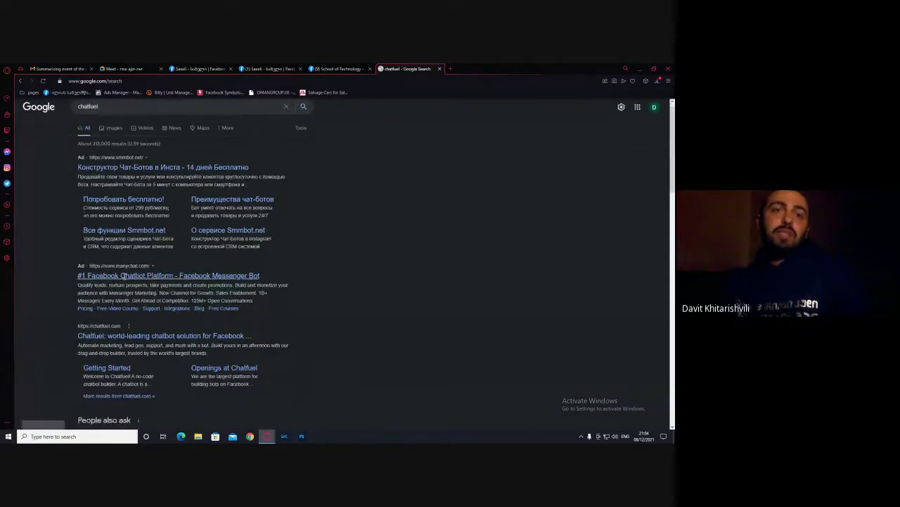
Open the ManyChat and Chatfuel websites from the search results, each in its own background tab
scroll(121, 126, "down", 3)
middle_click(125, 146)
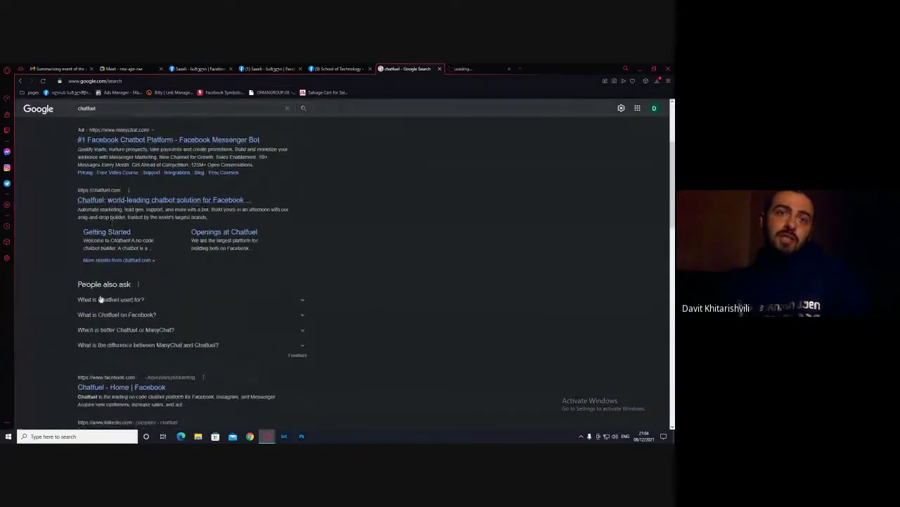
scroll(96, 257, "down", 3)
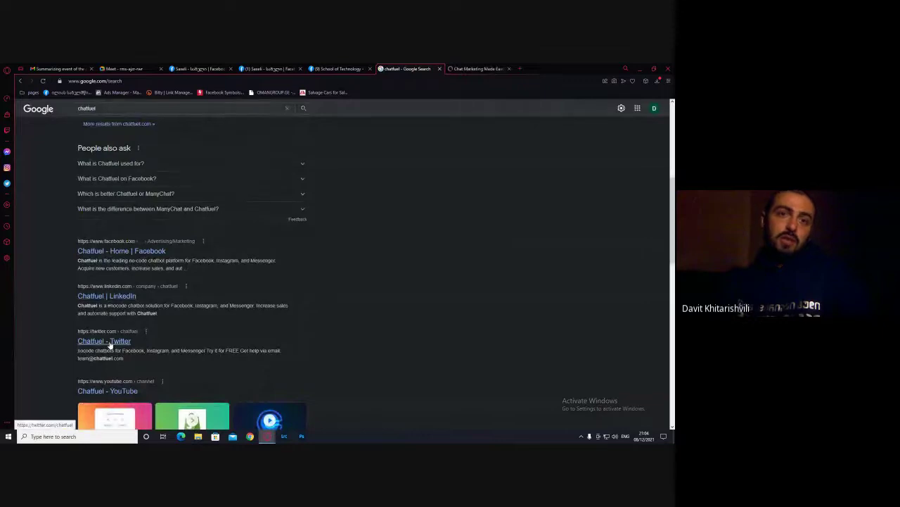
scroll(162, 211, "up", 5)
scroll(162, 211, "up", 1)
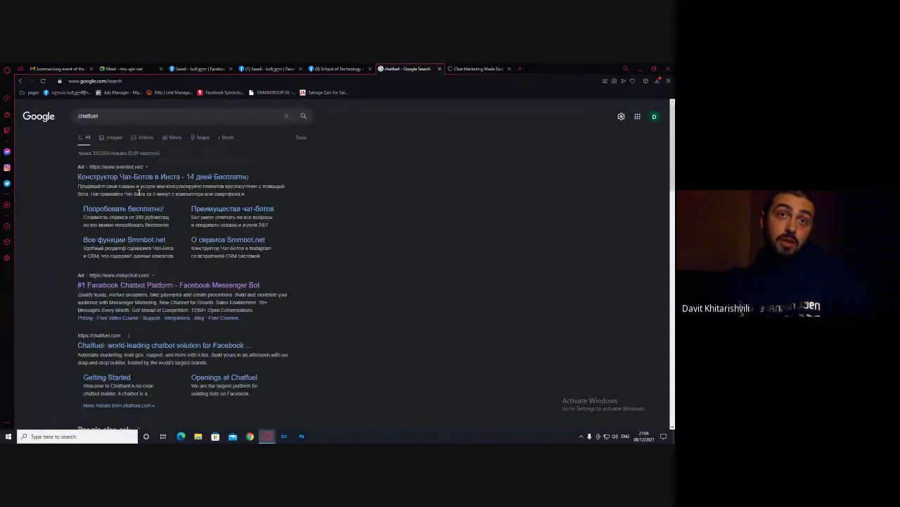
middle_click(118, 345)
Look over the ManyChat home page and its automation features, and switch to the Chatfuel website
left_click(493, 66)
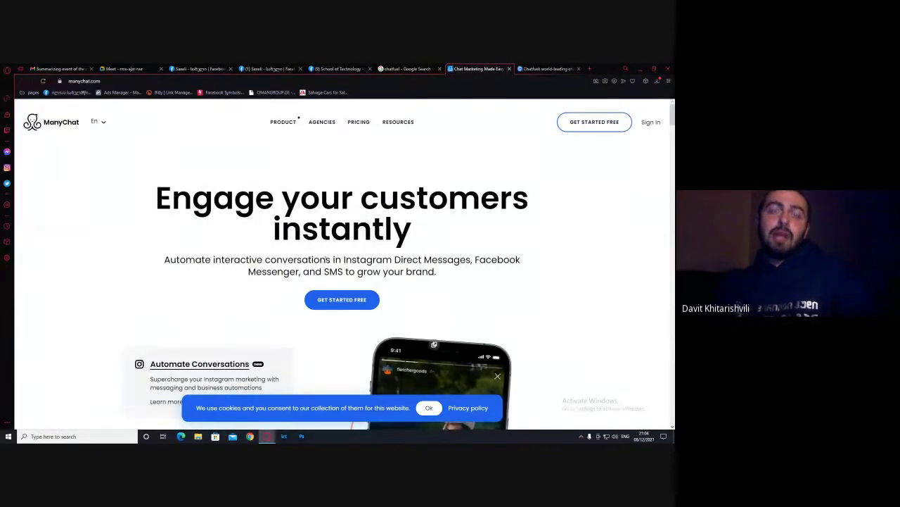
scroll(321, 269, "down", 5)
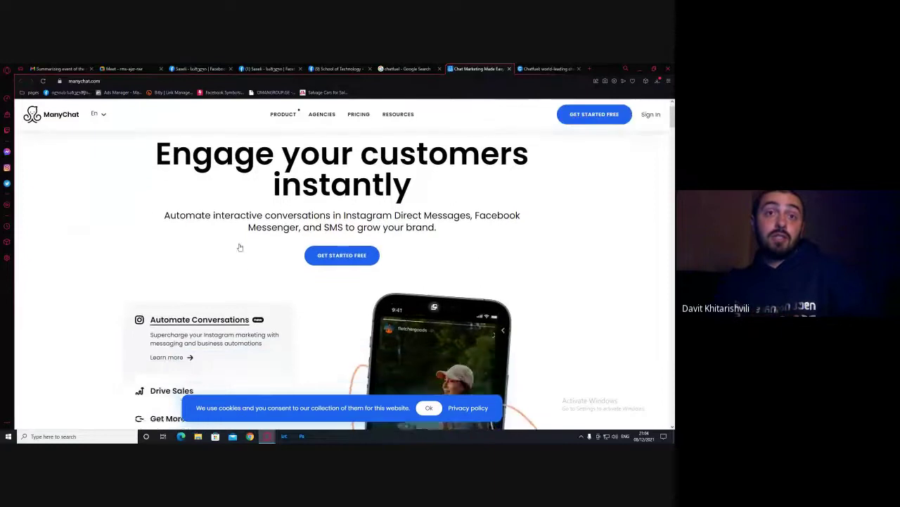
scroll(299, 220, "down", 2)
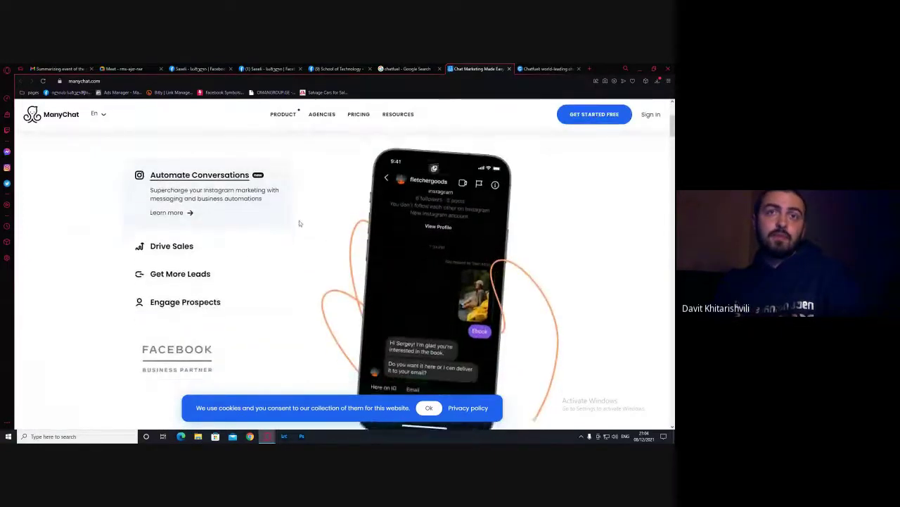
scroll(303, 211, "up", 5)
left_click(556, 68)
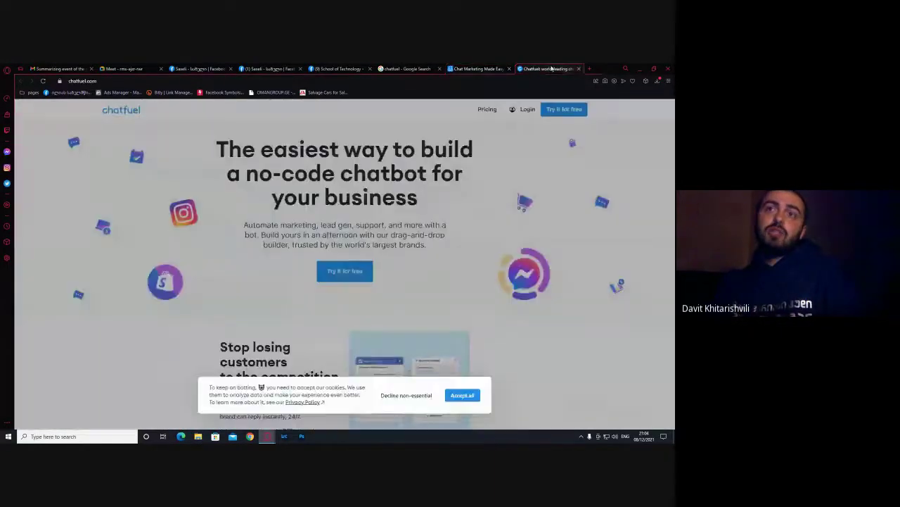
Search the web for "anima chatbotics" in a new browser tab and open the Anima Chatbotics website
left_click(590, 69)
type("a")
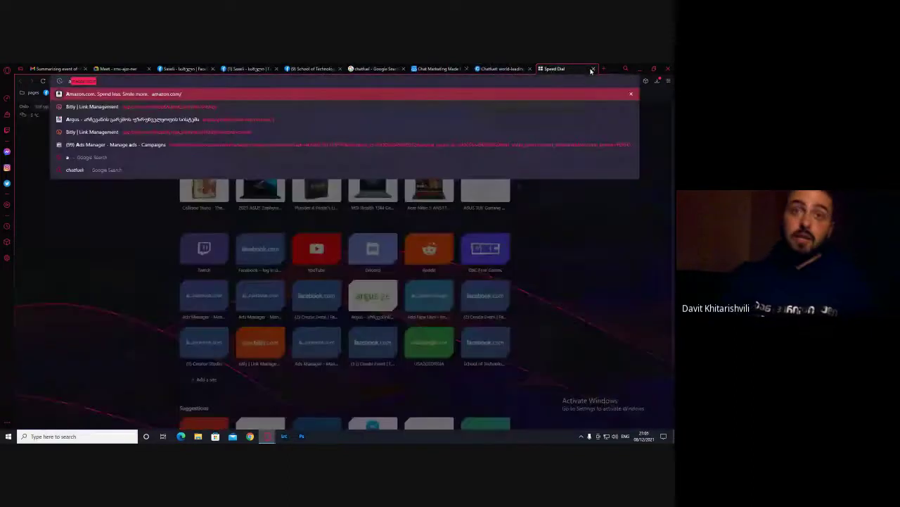
type("nima chatboti")
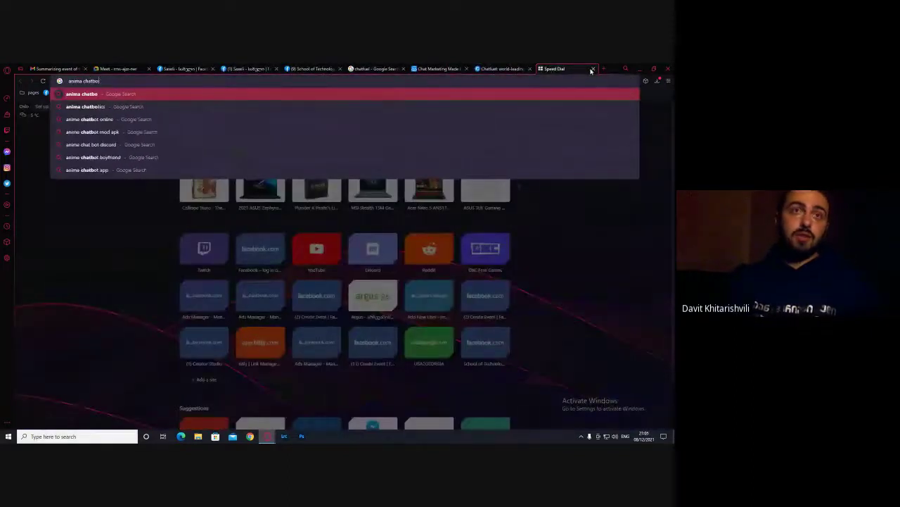
type("cs")
key("Return")
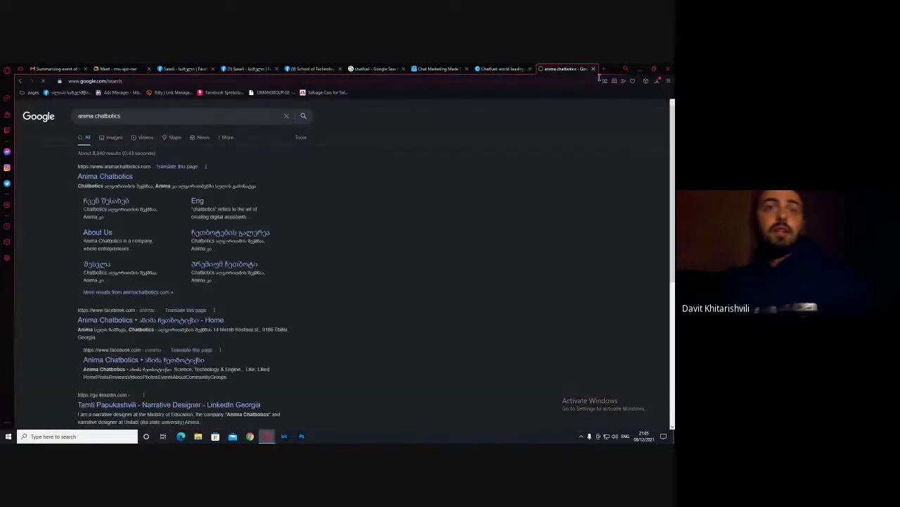
left_click(111, 177)
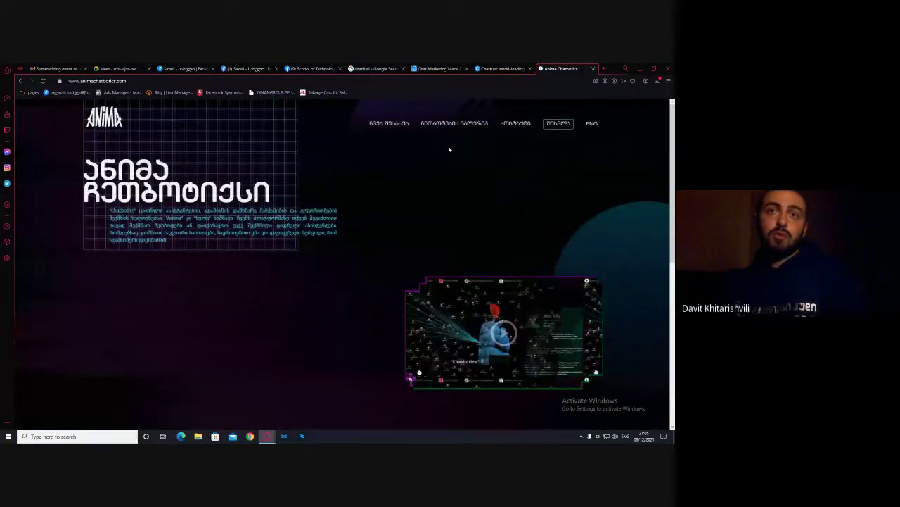
Open the chatbot gallery on the Anima Chatbotics website and look over its first entries
left_click(454, 124)
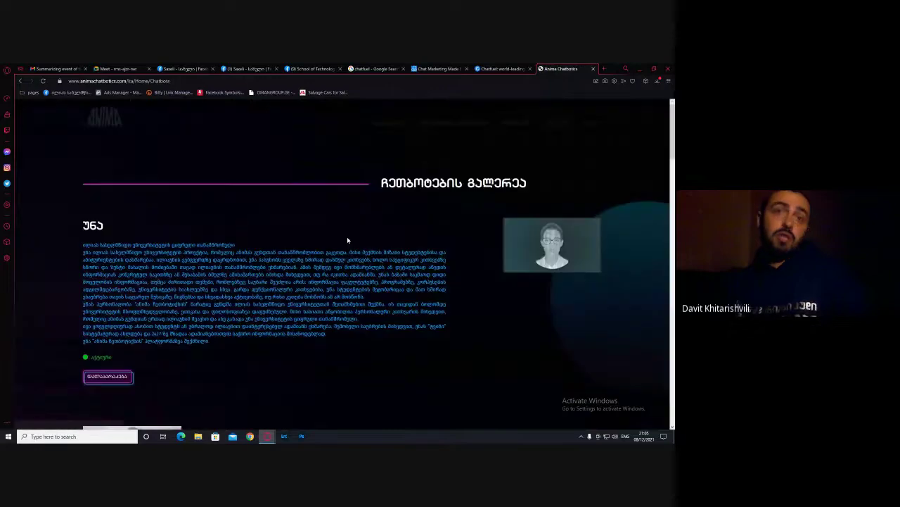
scroll(190, 245, "down", 2)
scroll(450, 183, "up", 1)
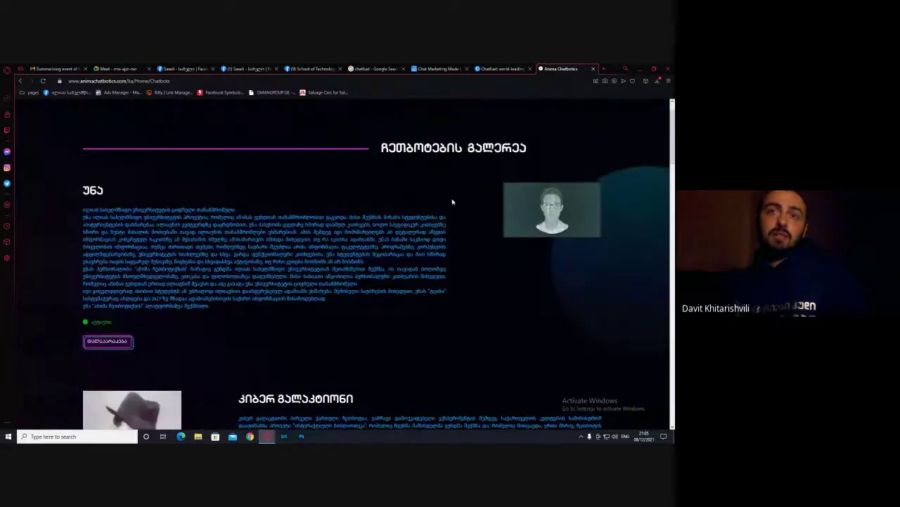
Try to open the უნა chatbot from the gallery, and close its tab
left_click(109, 342)
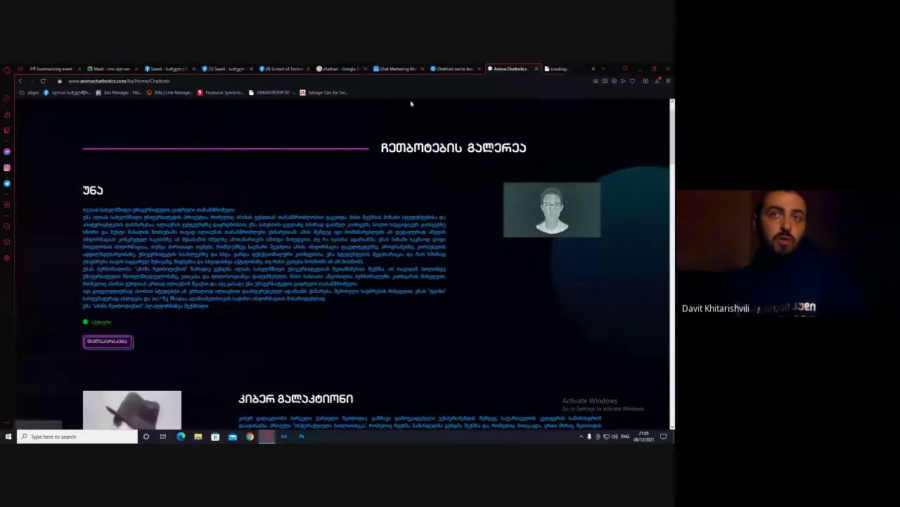
left_click(571, 68)
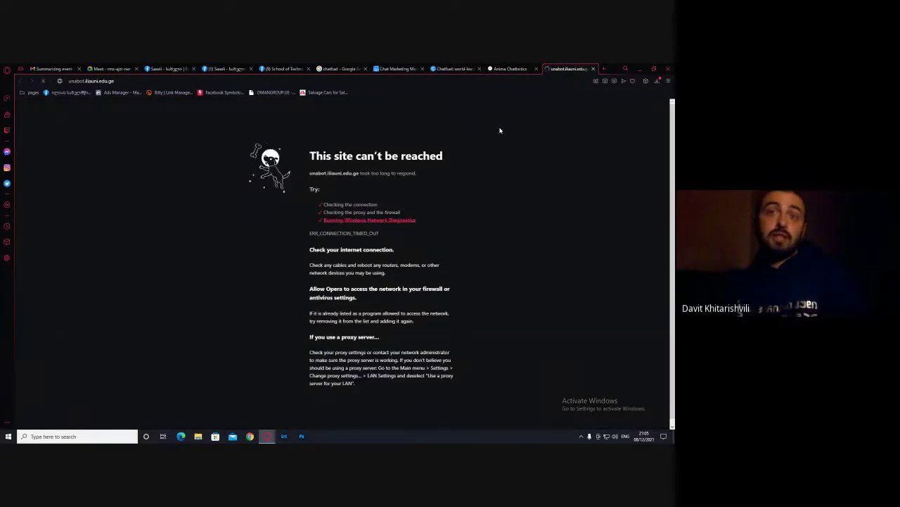
left_click(593, 68)
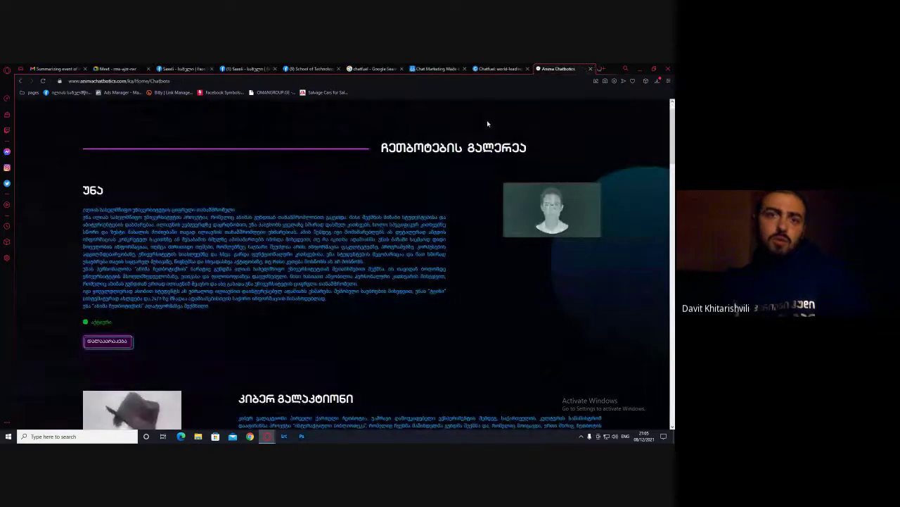
Open the კიბერ გალაქტიონი chatbot's Facebook Page from the gallery and look over its header and posts
scroll(269, 317, "down", 5)
scroll(269, 316, "down", 2)
left_click(275, 226)
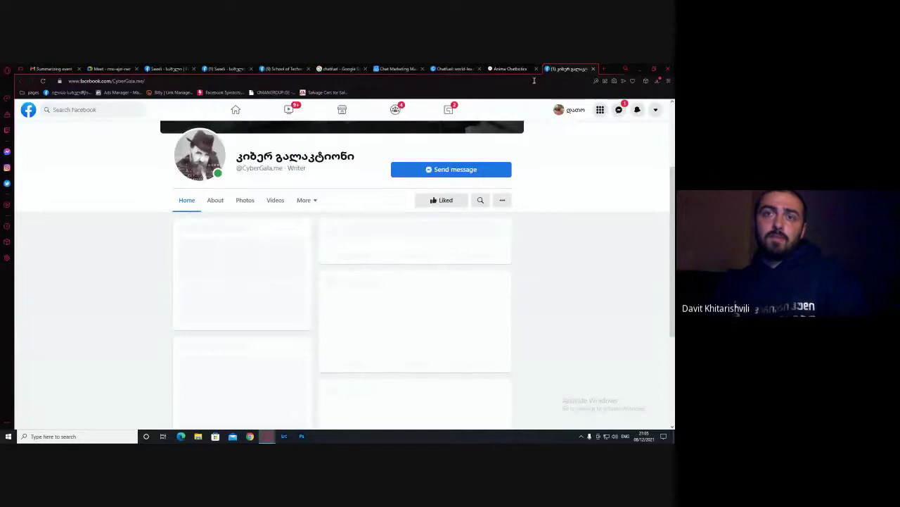
scroll(425, 174, "down", 1)
scroll(423, 211, "up", 3)
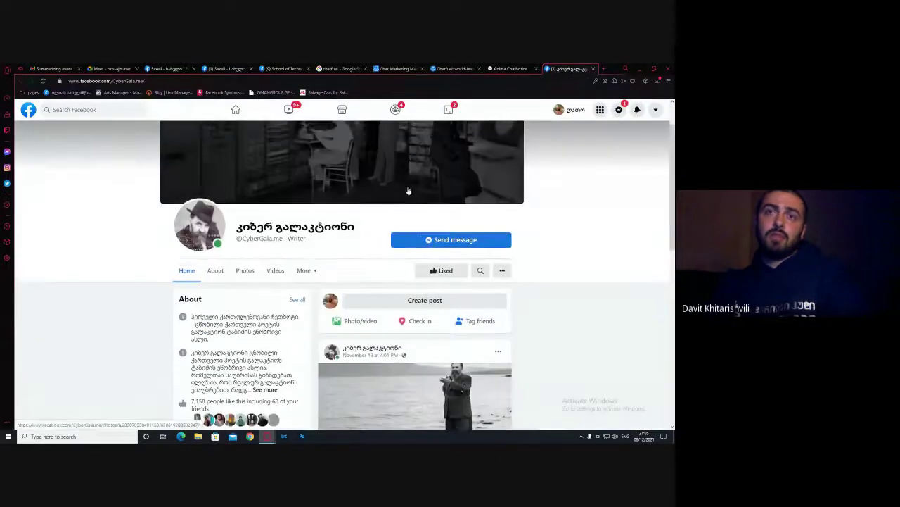
Start a chat with the კიბერ გალაქტიონი Page and send the greeting "გამარჯობა"
left_click(424, 239)
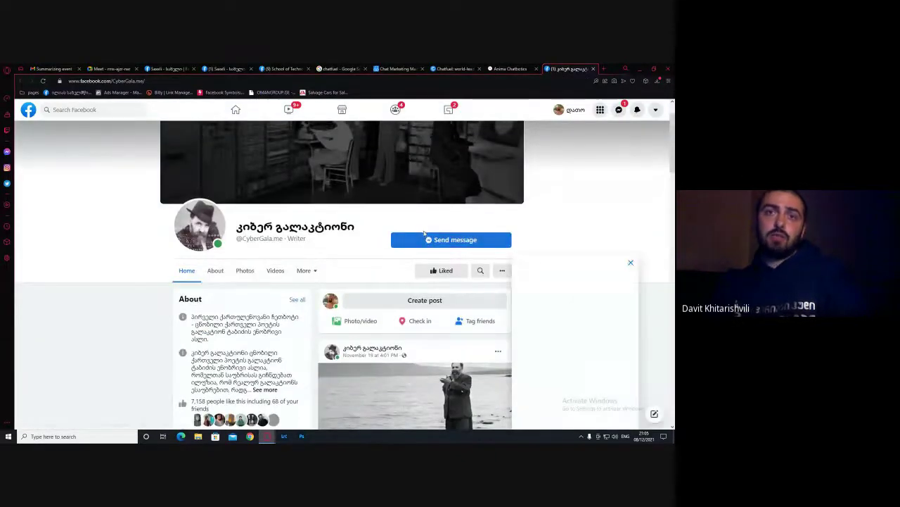
left_click(508, 69)
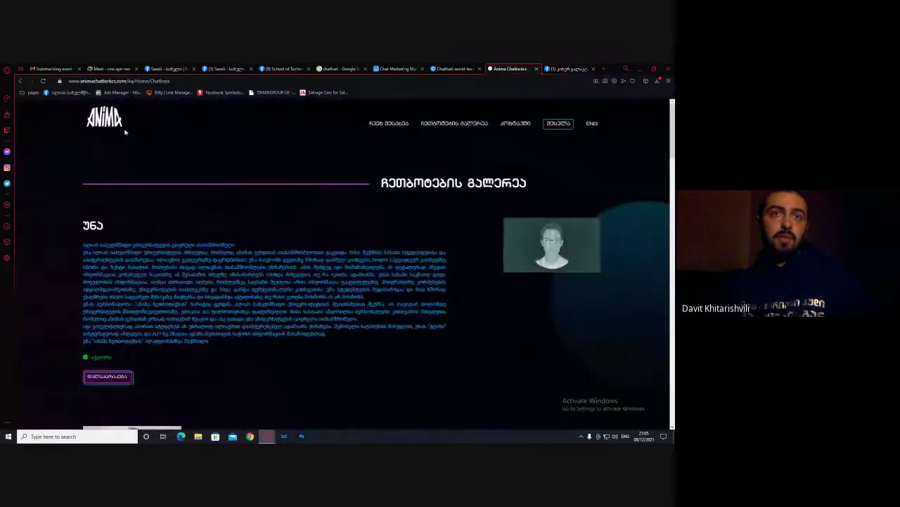
left_click(566, 68)
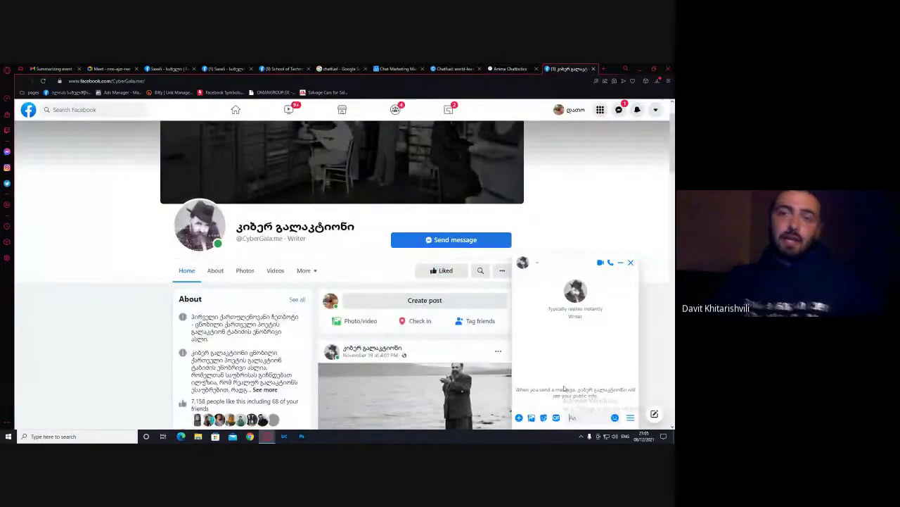
type("gamn")
type("ა")
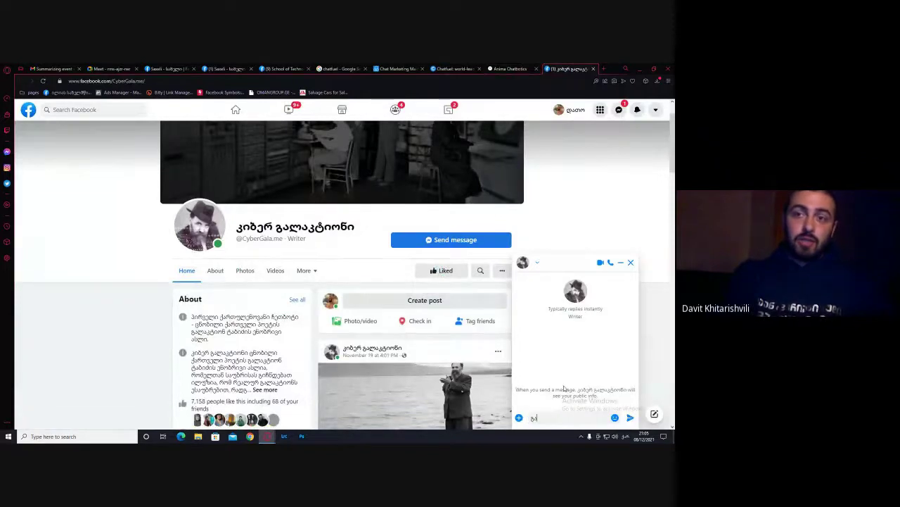
type("არ")
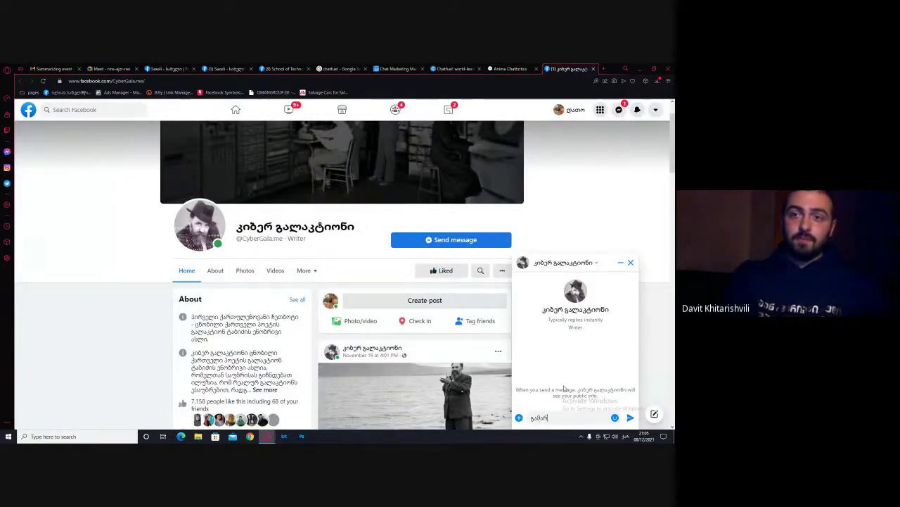
type("ჯობა")
key("Return")
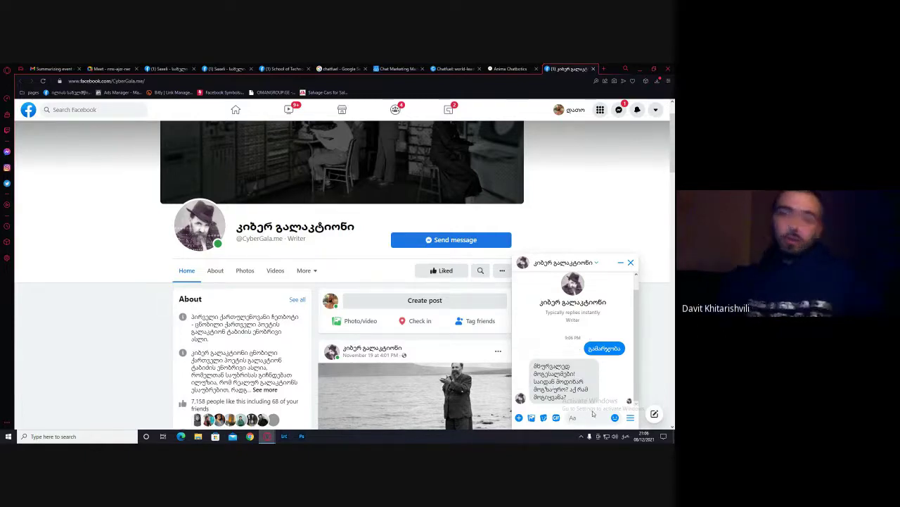
Send the greeting "გამარჯობა" to the კიბერ გალაქტიონი chatbot again and look over its replies
type("გამარ")
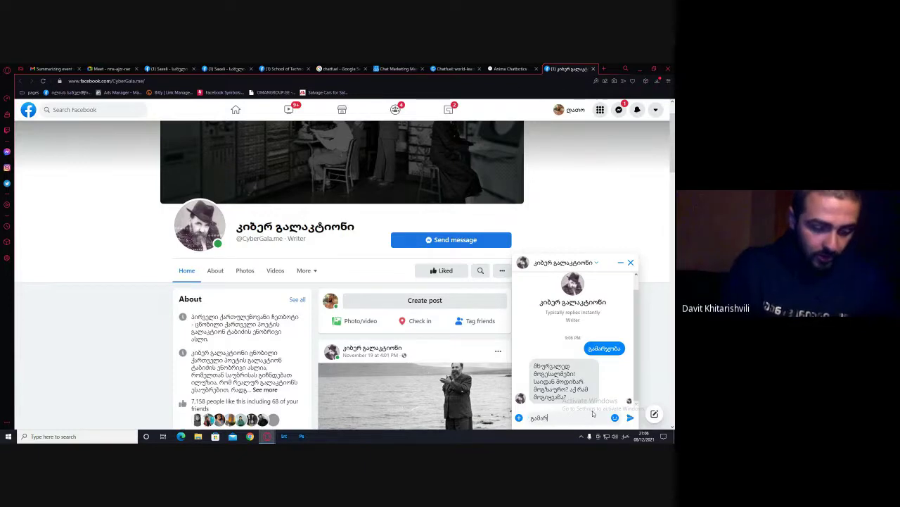
type("ჯობა")
key("Return")
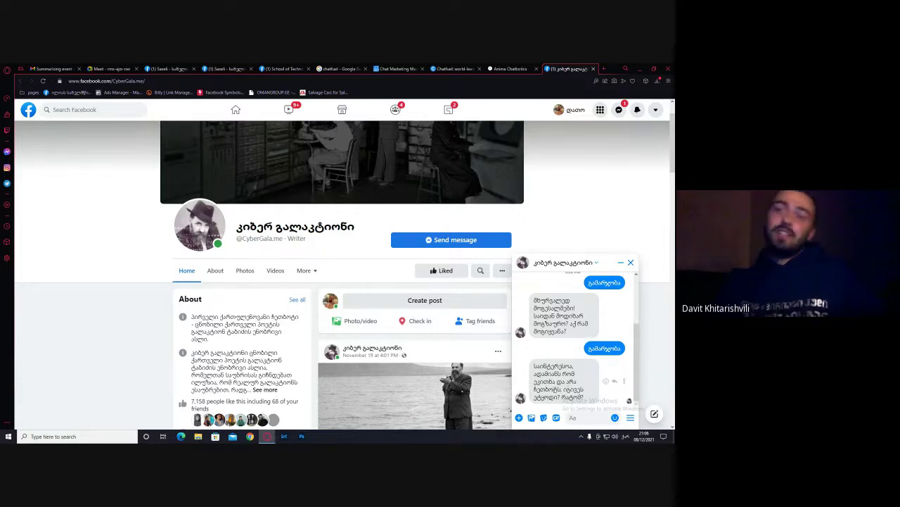
left_click_drag(569, 322, 571, 333)
left_click(571, 334)
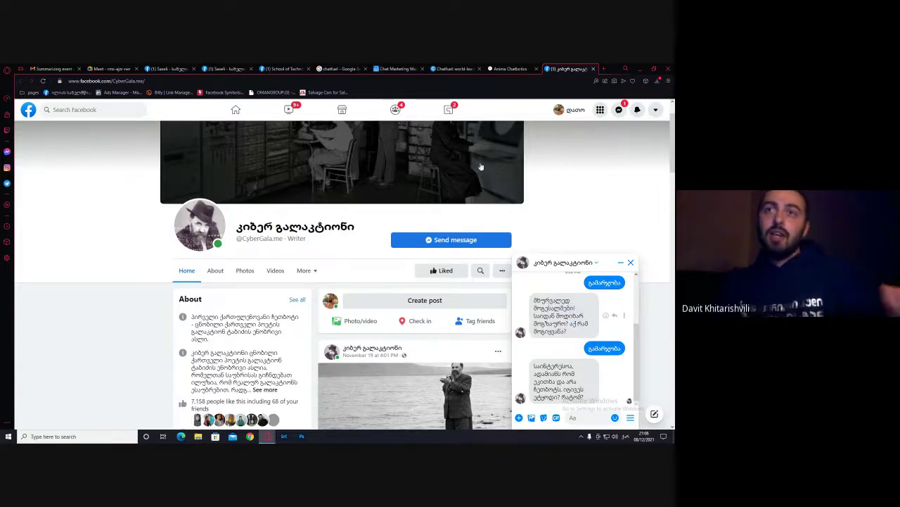
Close the კიბერ გალაქტიონი, Anima Chatbotics, Chatfuel and ManyChat pages, and return to the Saxeli Page's settings
key("ctrl+w")
key("ctrl+w")
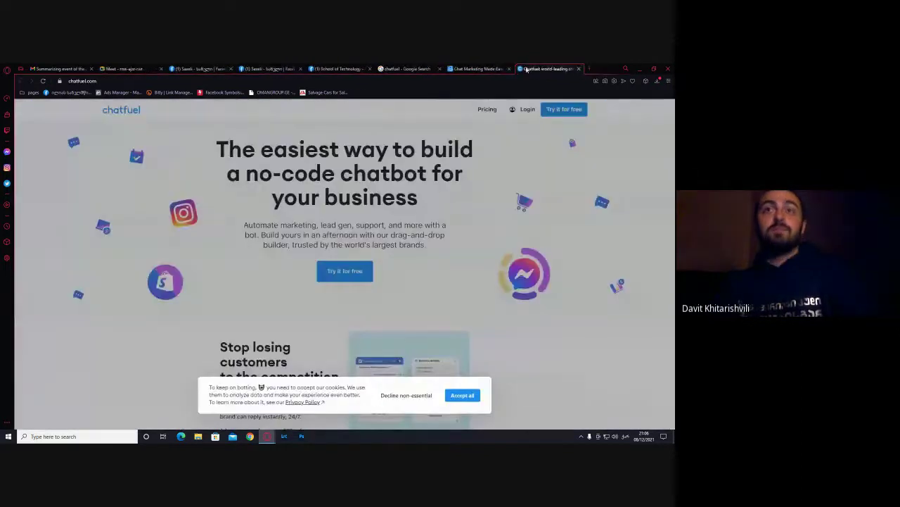
key("ctrl+w")
key("ctrl+w")
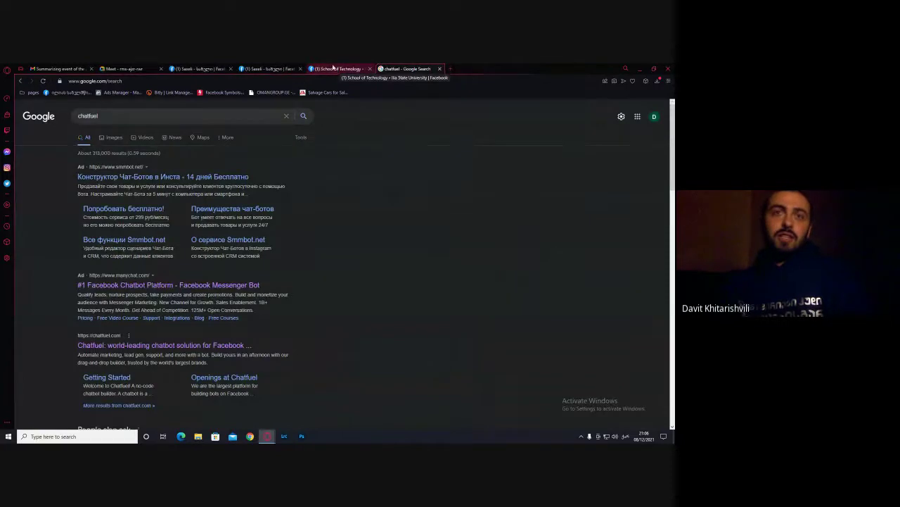
left_click(337, 70)
key("ctrl+shift+Tab")
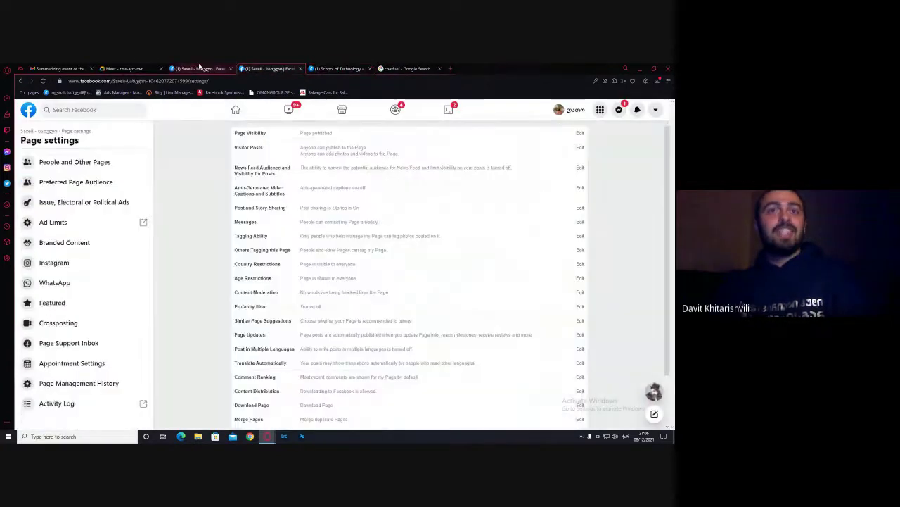
key("ctrl+shift+Tab")
Search the web for "anima chatbotics" in a new browser tab and open the Anima Chatbotics website
left_click(449, 69)
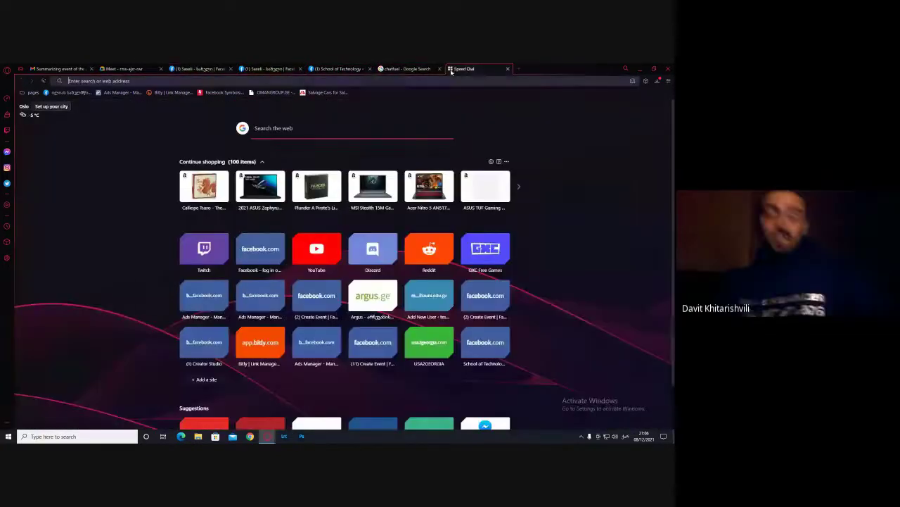
type("ანი")
key("BackSpace")
key("BackSpace")
key("BackSpace")
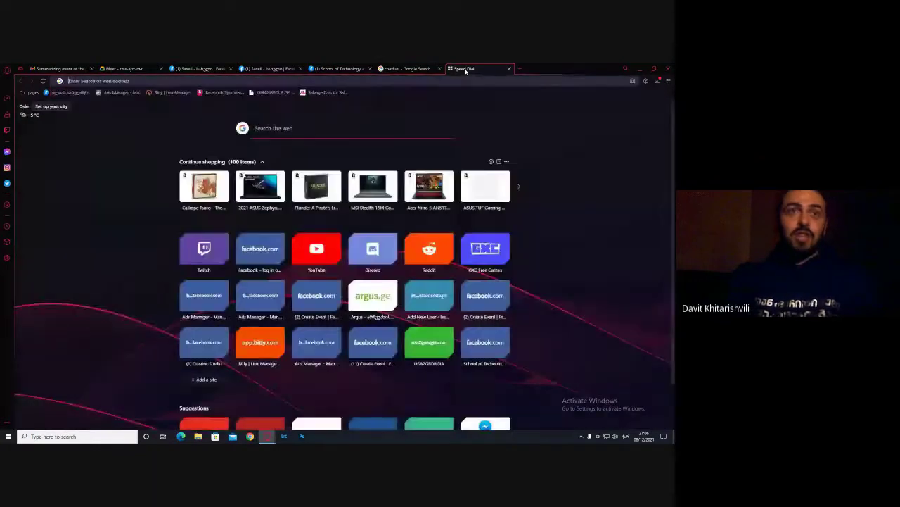
type("anima")
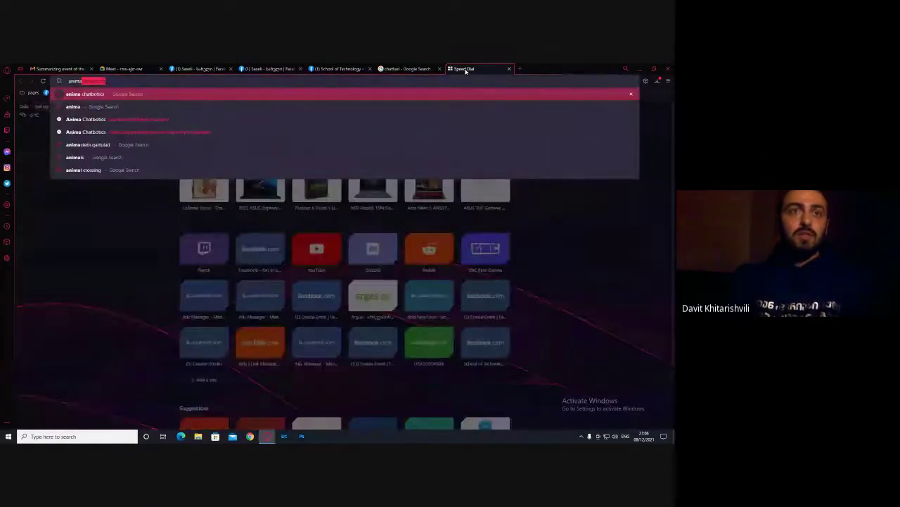
key("Return")
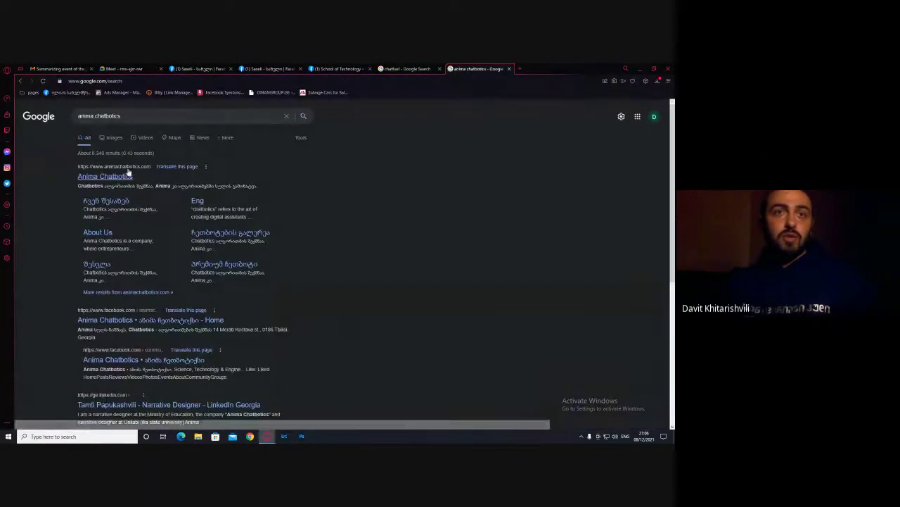
left_click(128, 174)
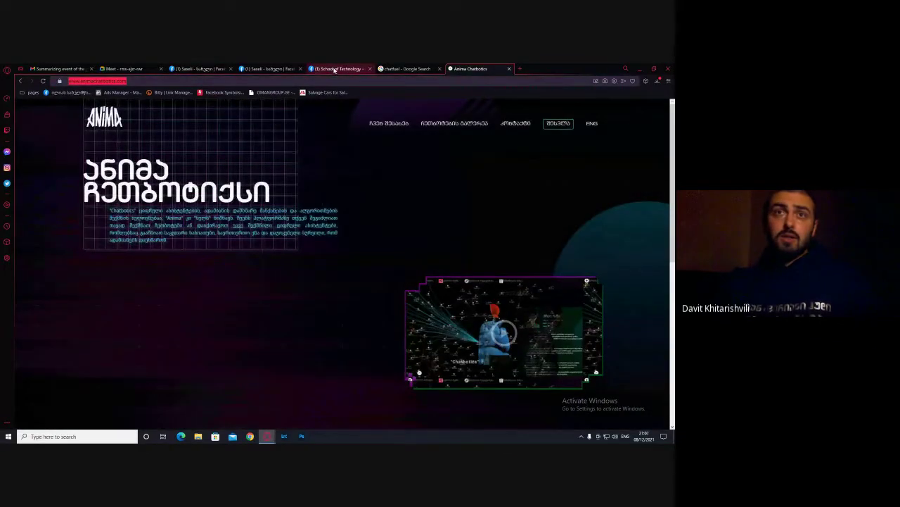
left_click(123, 68)
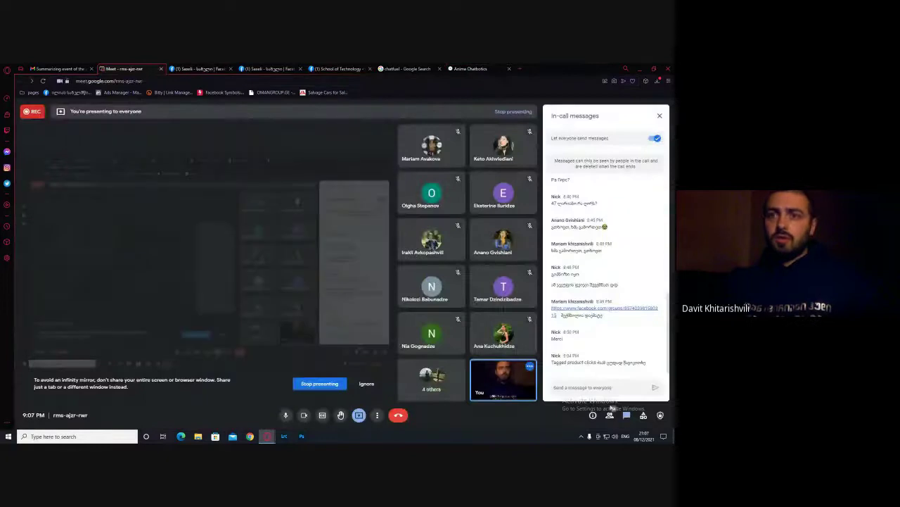
left_click(593, 386)
type("https://www.animachatbotics.com")
key("Return")
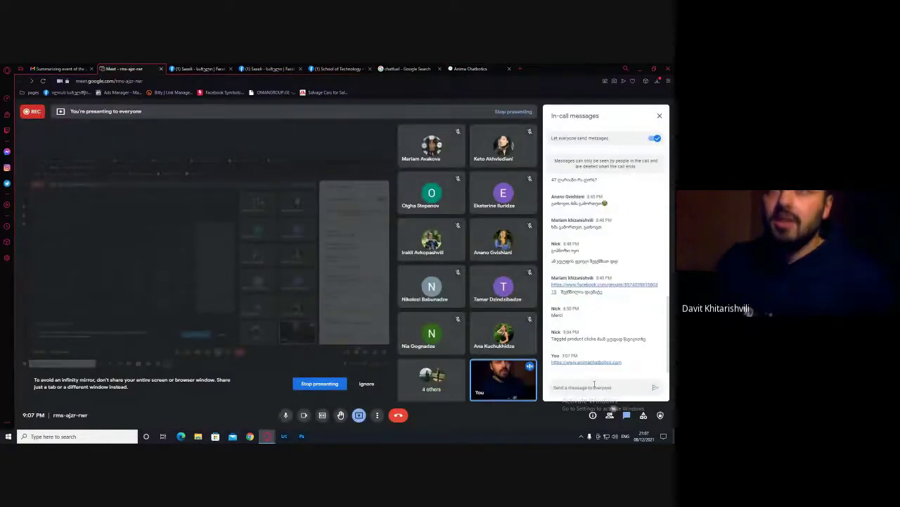
scroll(638, 228, "up", 6)
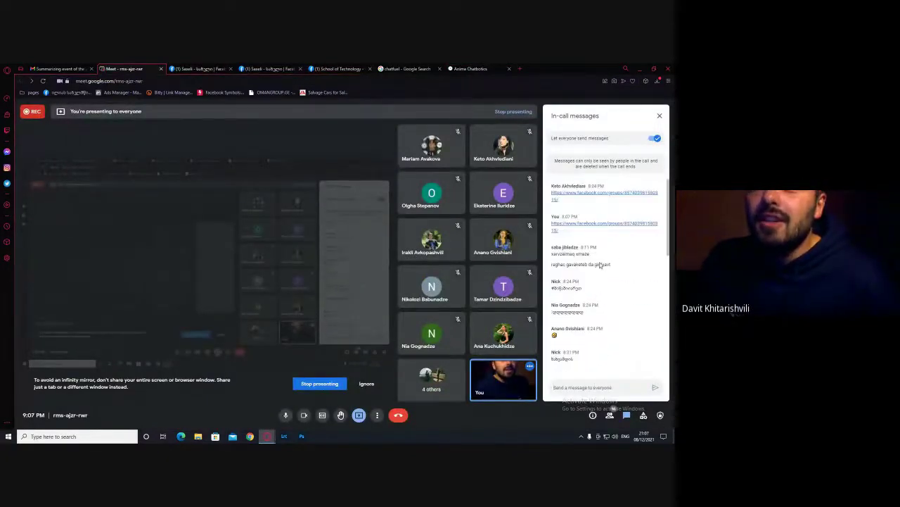
scroll(600, 264, "down", 2)
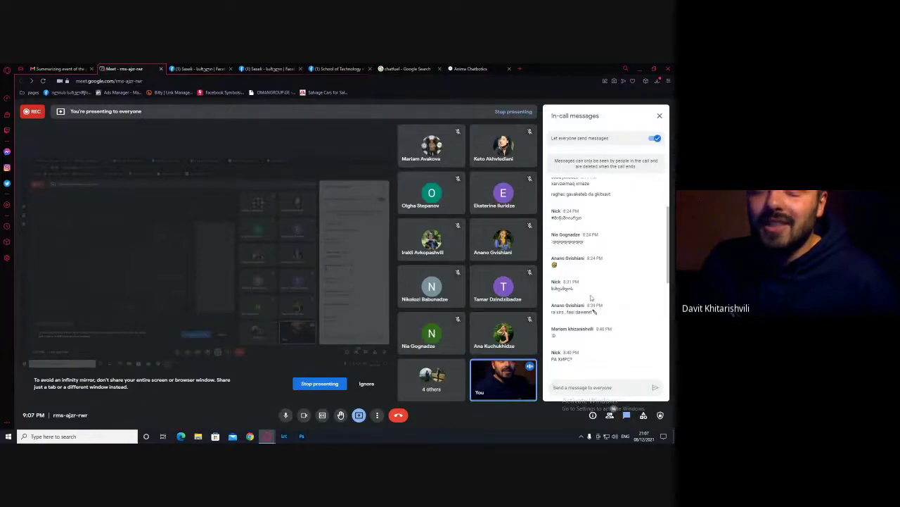
scroll(591, 297, "down", 3)
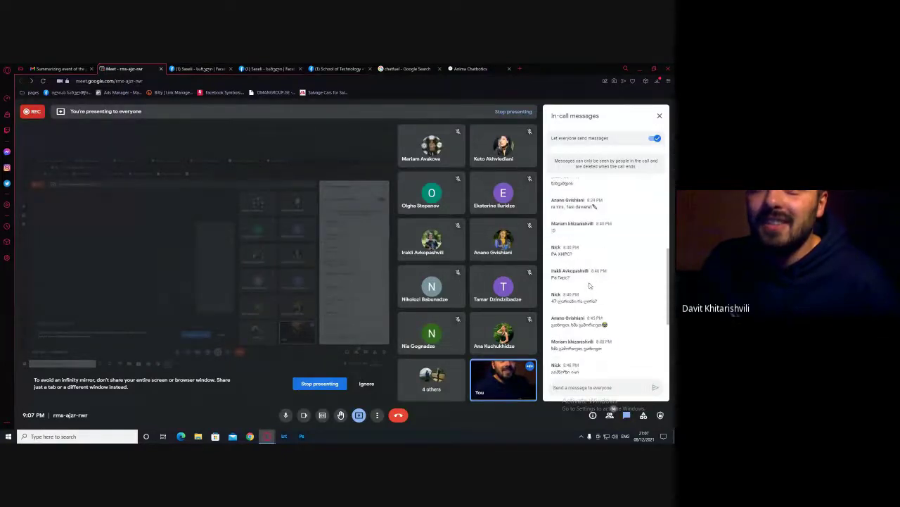
scroll(563, 302, "down", 1)
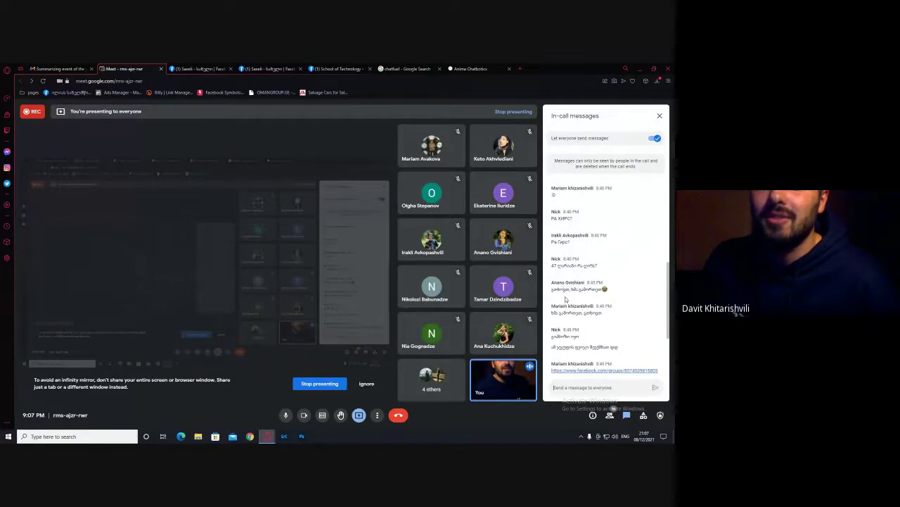
scroll(565, 299, "down", 1)
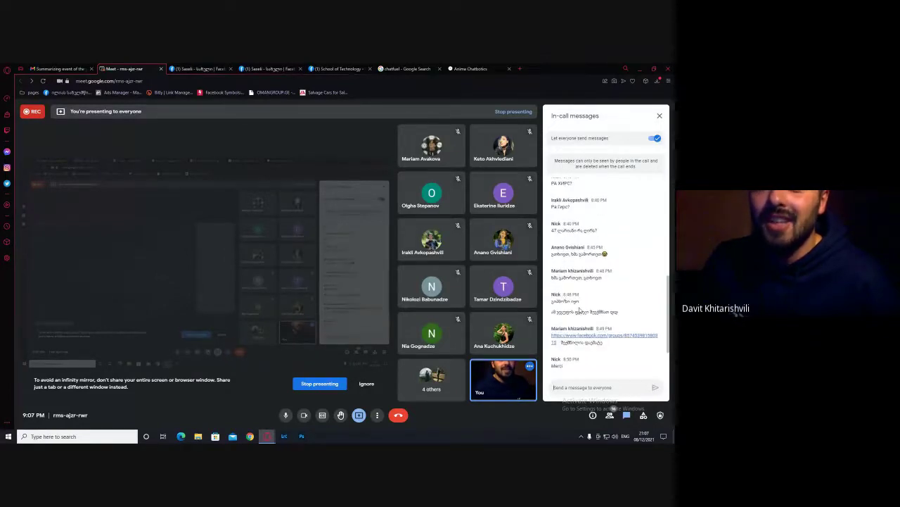
scroll(596, 274, "down", 2)
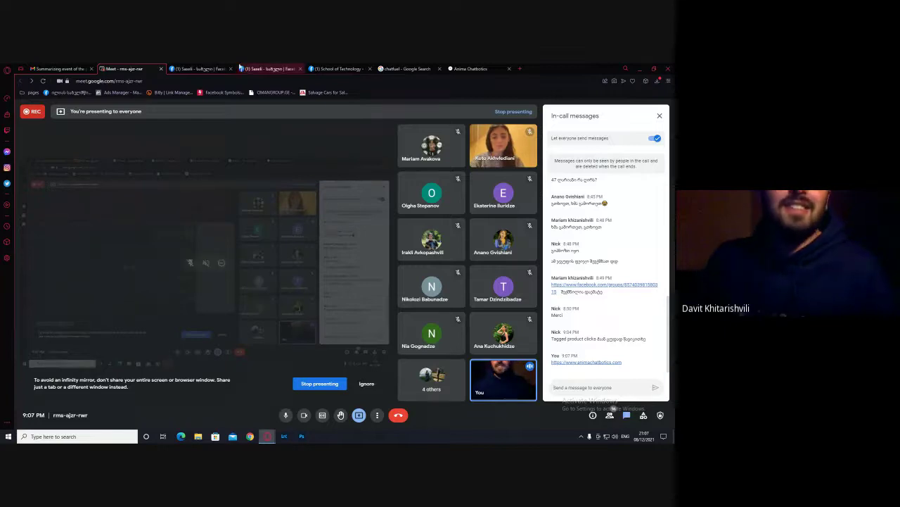
Open the Activity Log from the Saxeli Page's settings and look over its filters
left_click(198, 69)
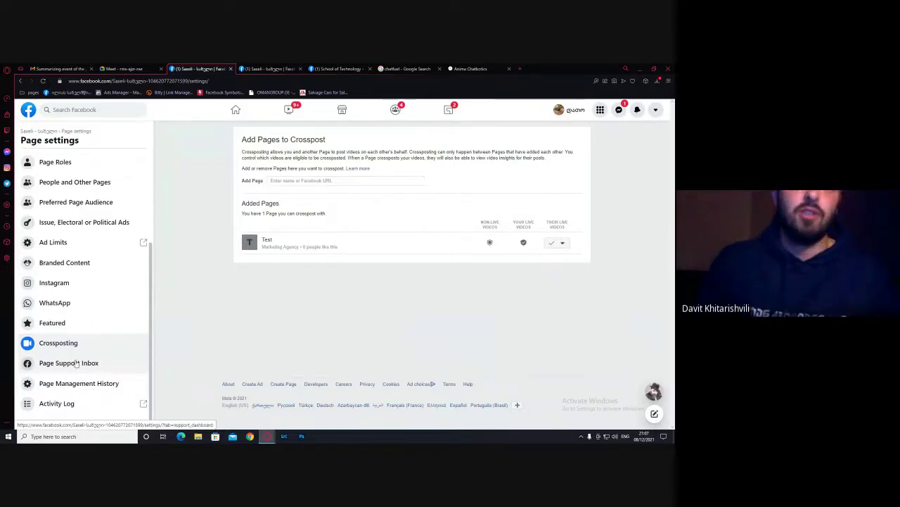
left_click(57, 404)
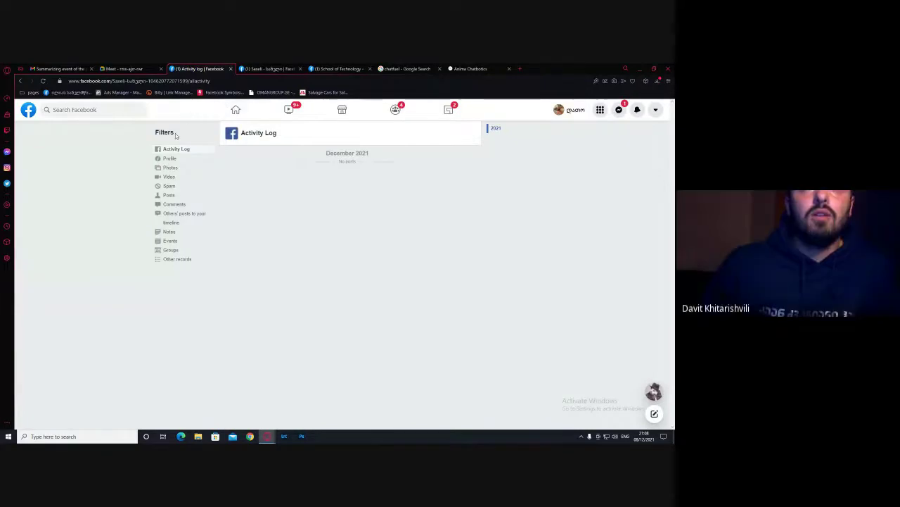
left_click_drag(175, 136, 159, 132)
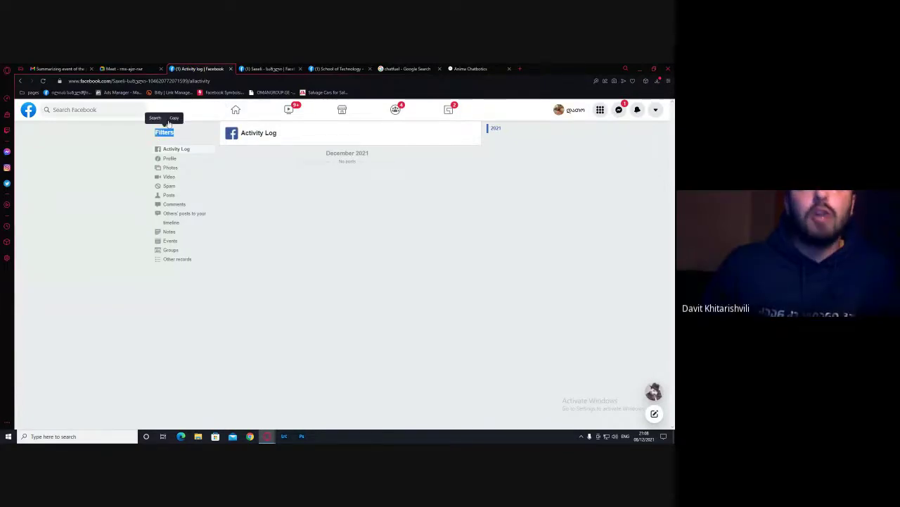
Go back from the settings to the Saxeli Page's home view and list its additional sections
left_click(282, 69)
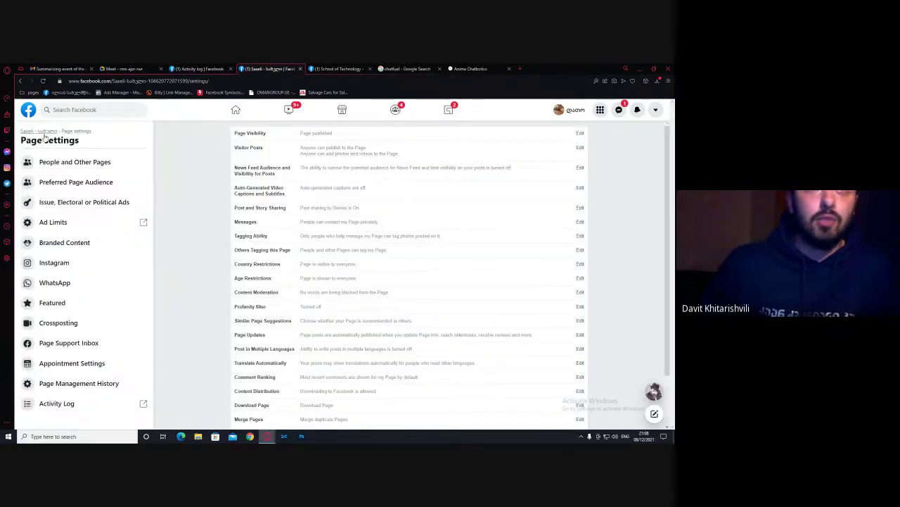
left_click(435, 178)
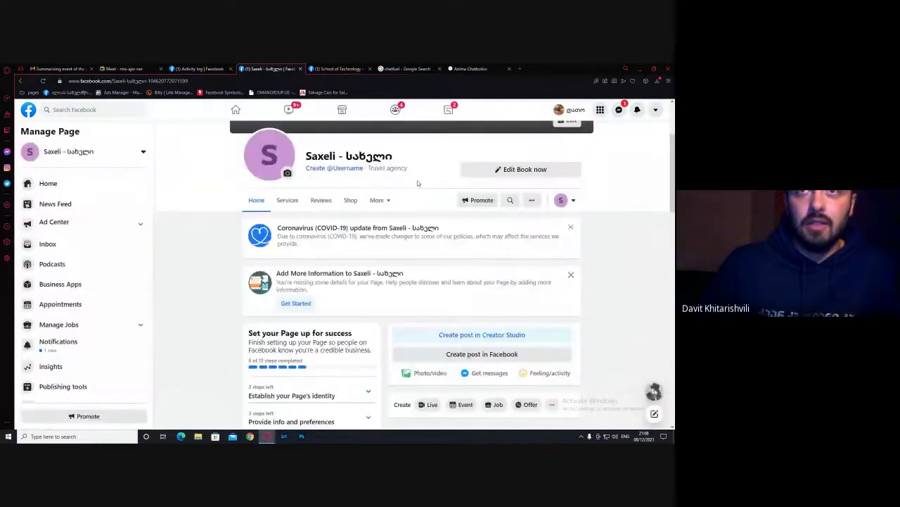
left_click(378, 199)
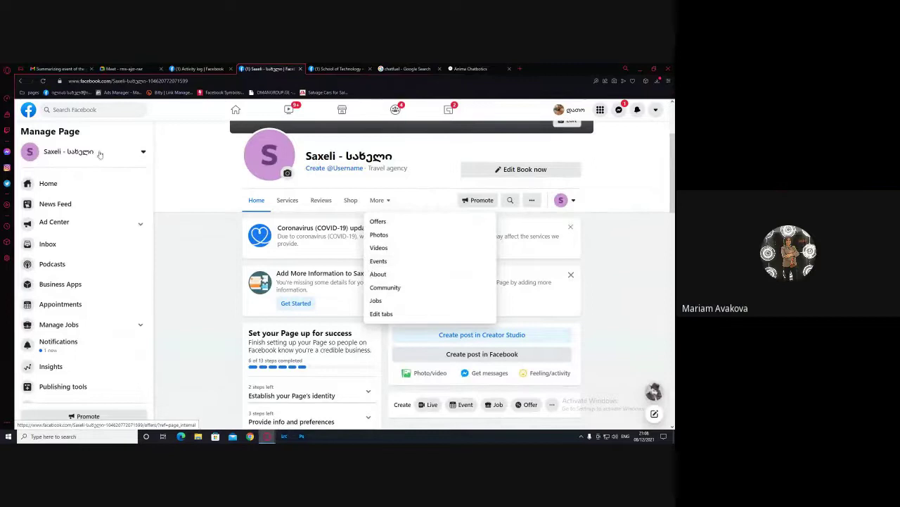
left_click(96, 111)
type("j")
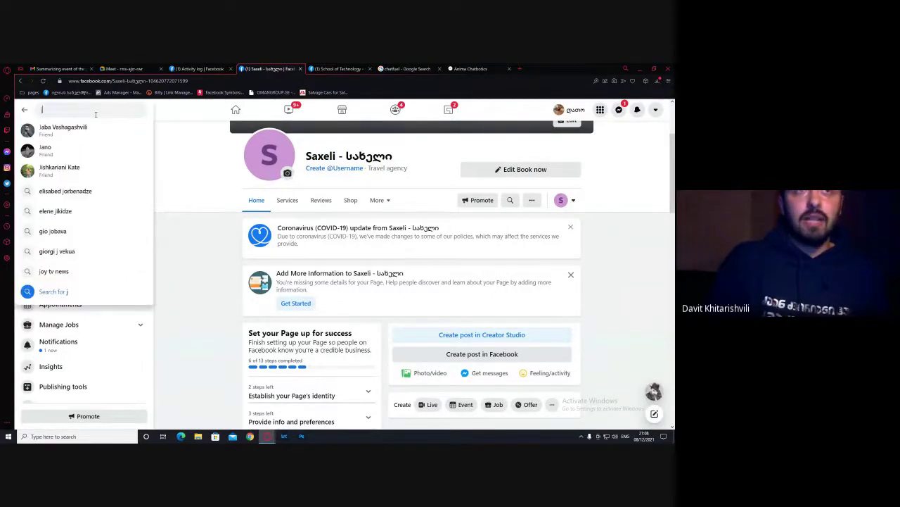
key("BackSpace")
left_click(184, 158)
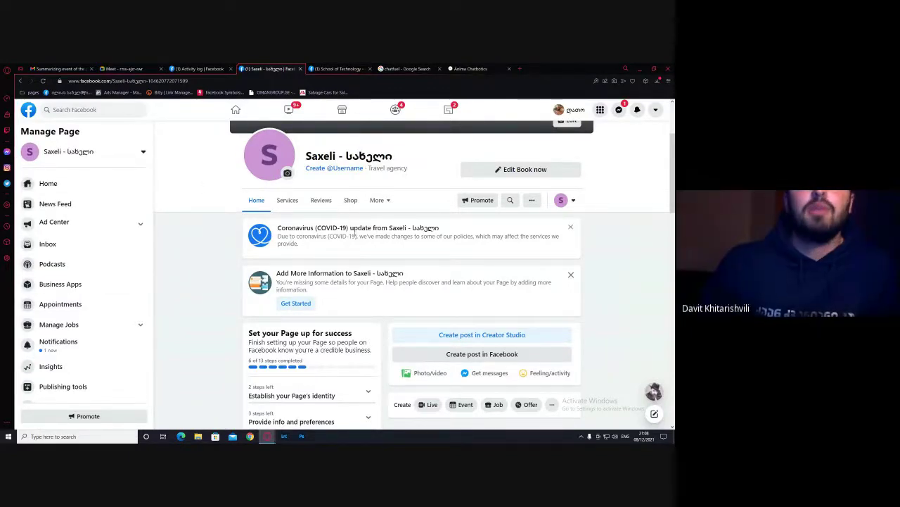
Dismiss the Coronavirus update and Add More Information cards, and view the identity options for interacting on the Page
left_click(568, 229)
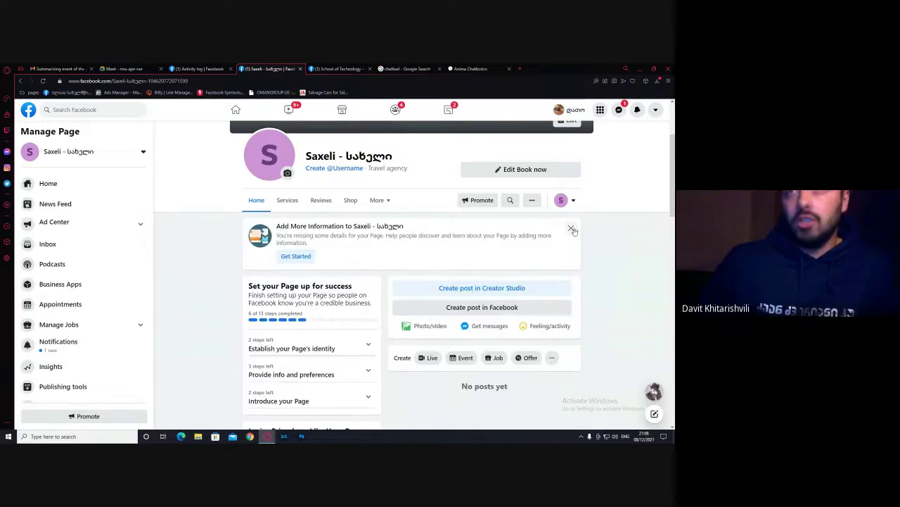
left_click(571, 228)
left_click(567, 200)
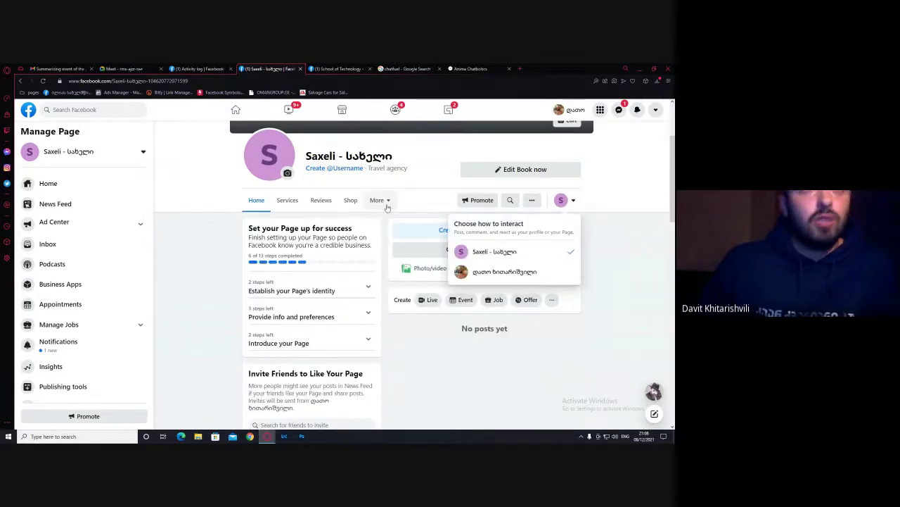
left_click(629, 239)
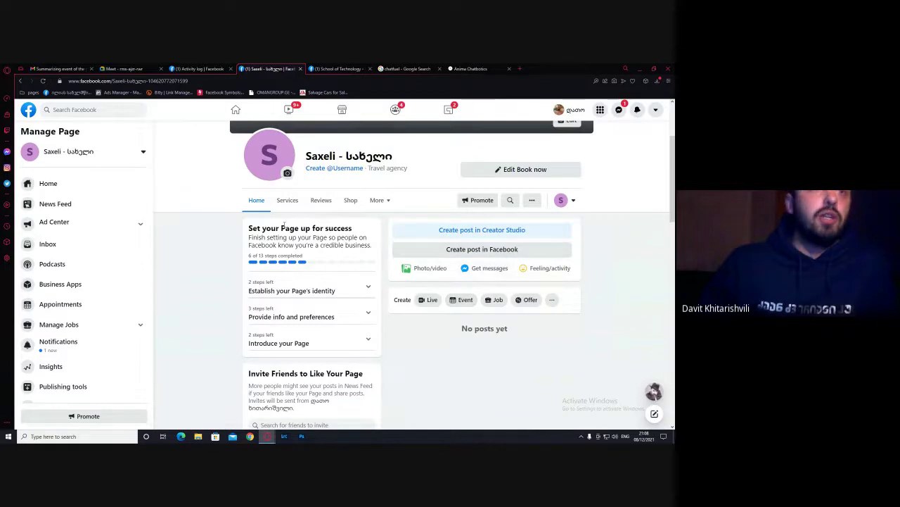
Look over the general, category and contact fields in Edit Page info, and open the Page's notifications
scroll(74, 335, "down", 2)
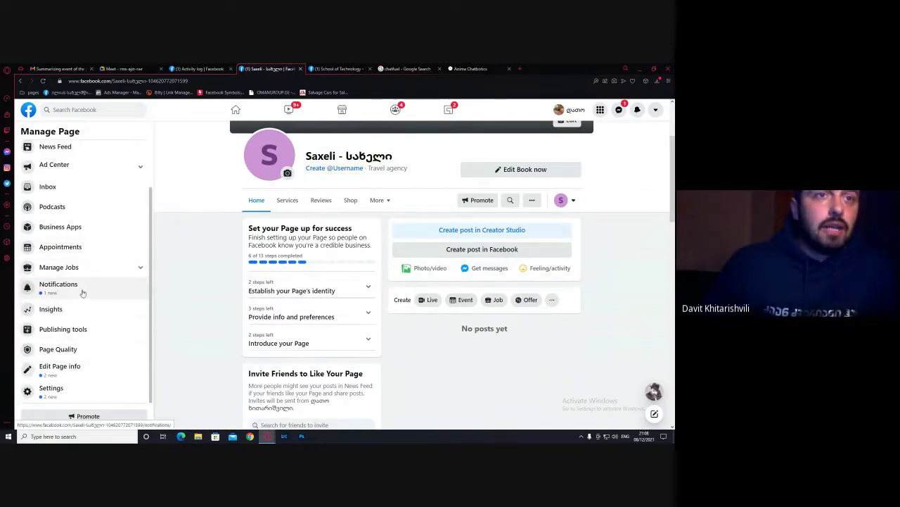
left_click(52, 372)
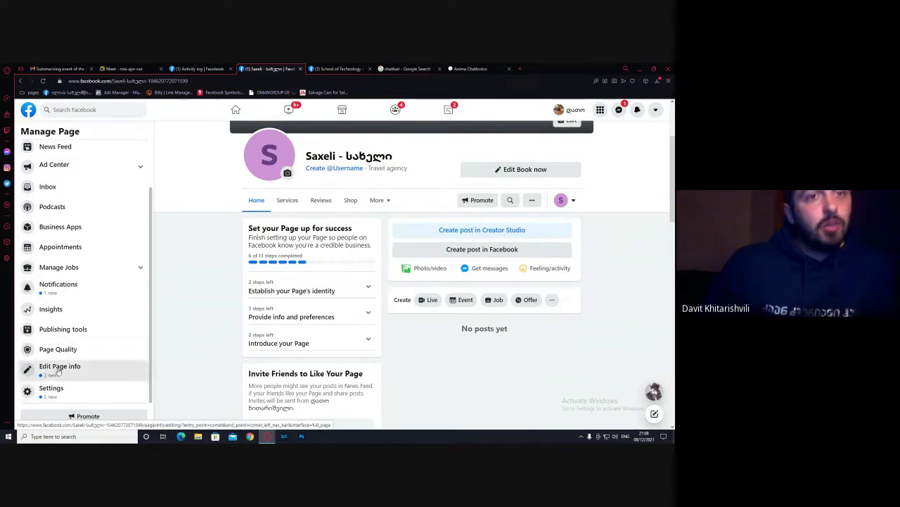
scroll(361, 177, "down", 3)
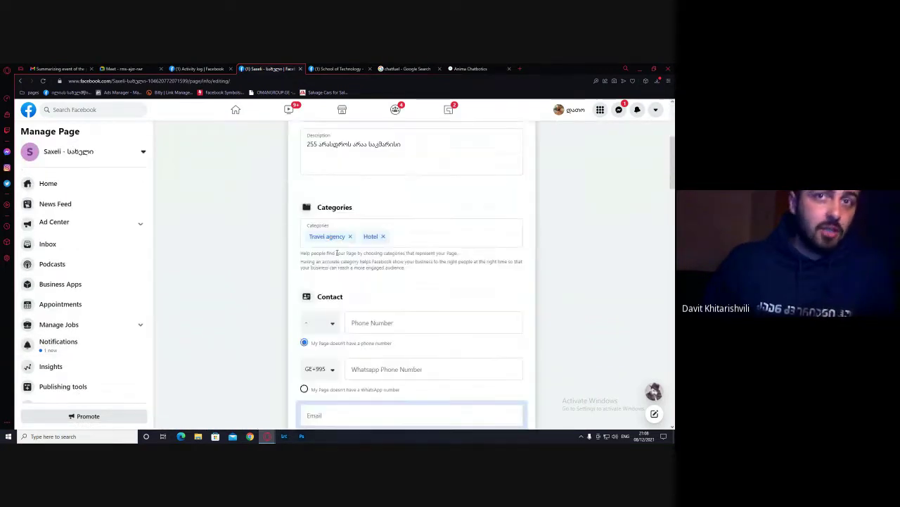
scroll(189, 246, "up", 3)
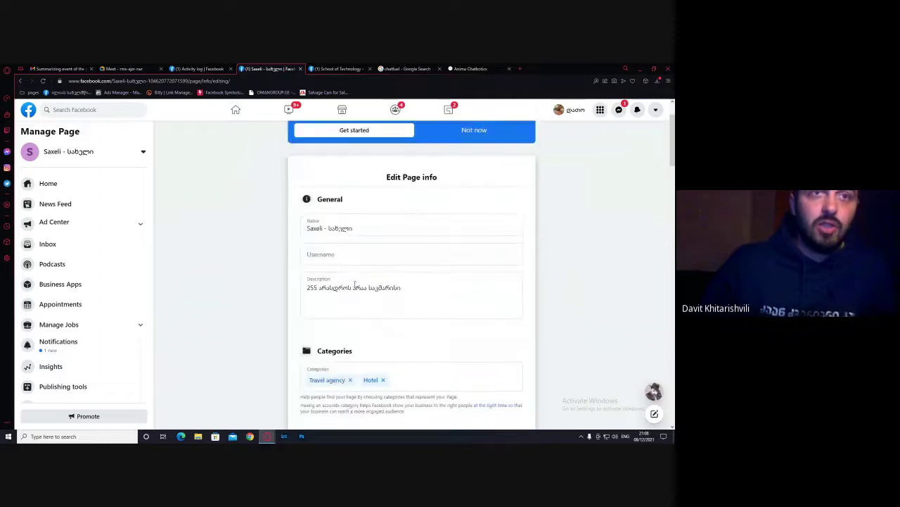
left_click(60, 346)
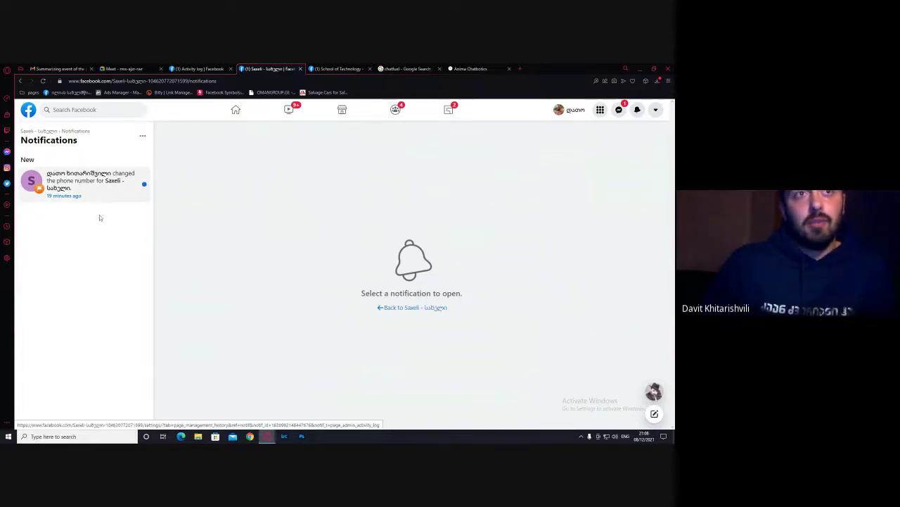
Go back from the notifications to the Saxeli Page's home view and skip the offer to add a WhatsApp button
left_click(38, 131)
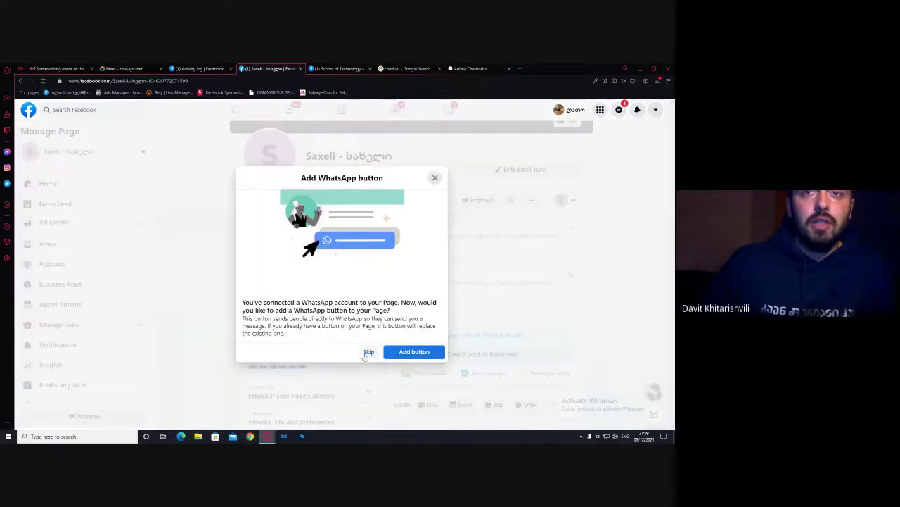
left_click(367, 350)
left_click(434, 187)
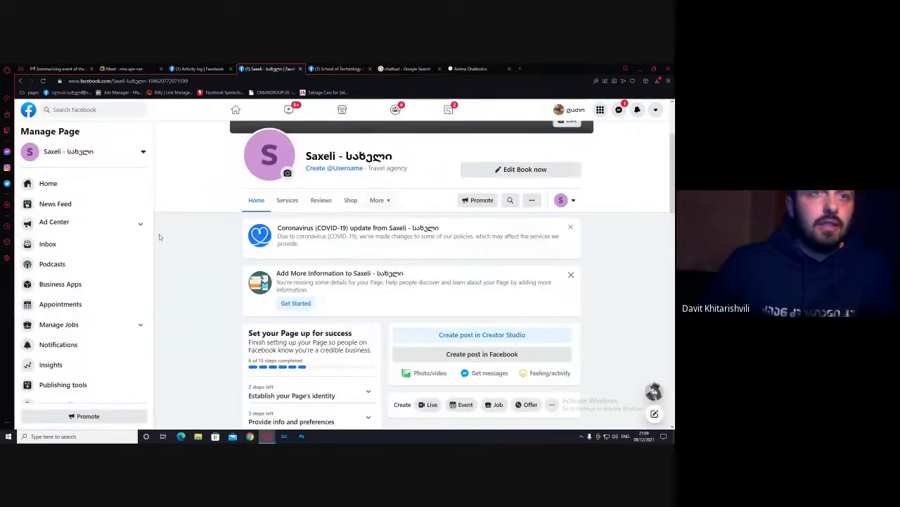
Open the Page's Inbox and look over its Instagram Direct messages and its Facebook and Instagram comments sections
left_click(62, 245)
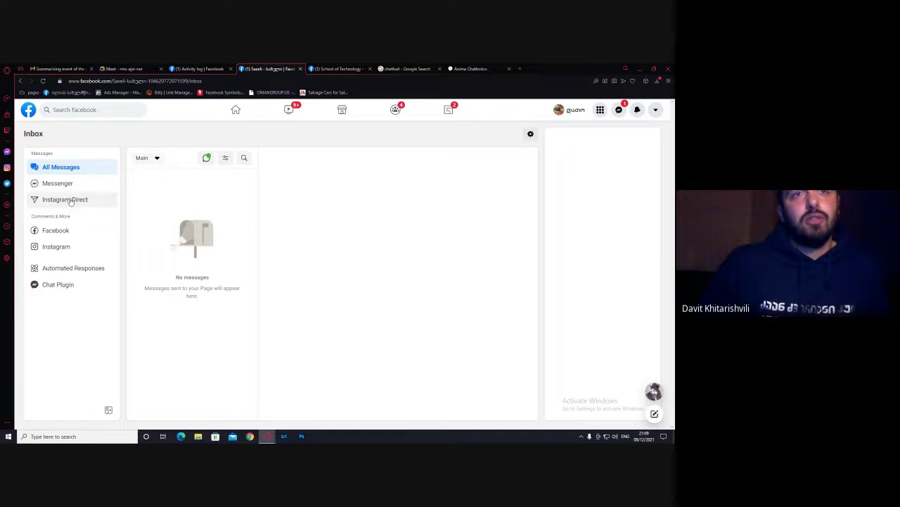
left_click(68, 201)
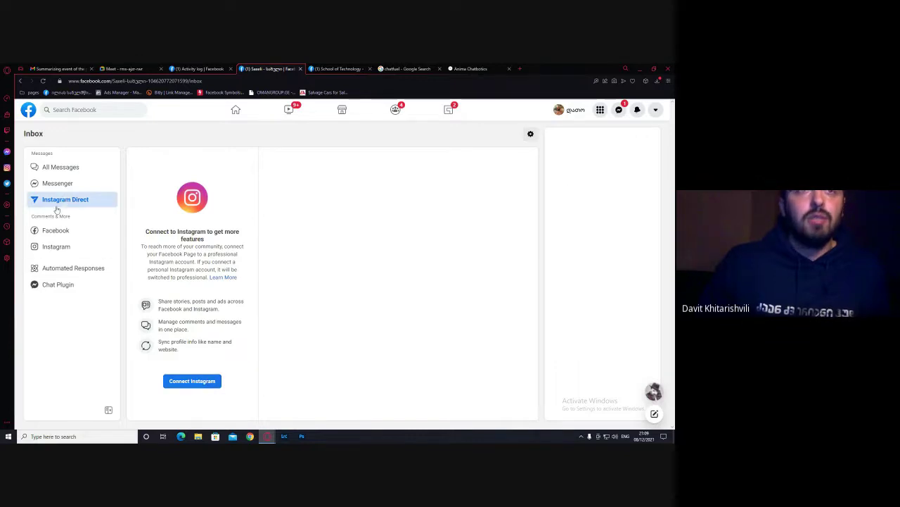
left_click(58, 234)
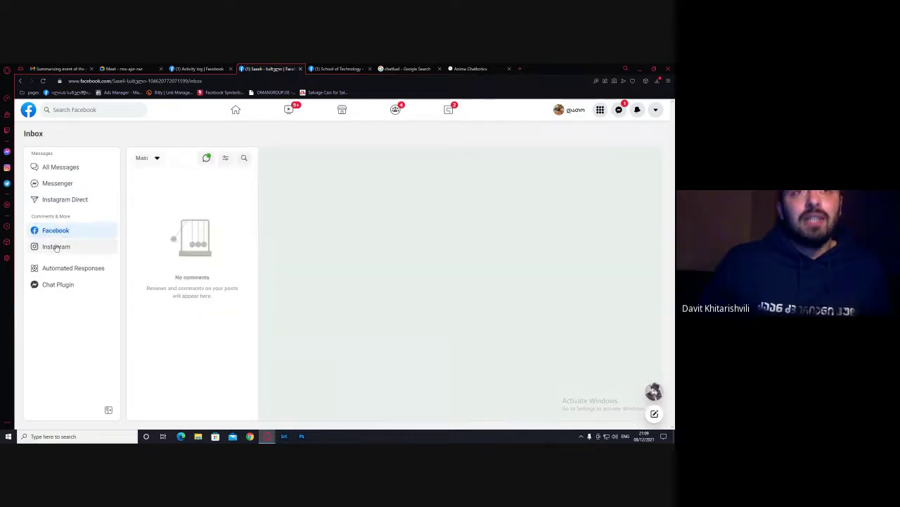
left_click(56, 245)
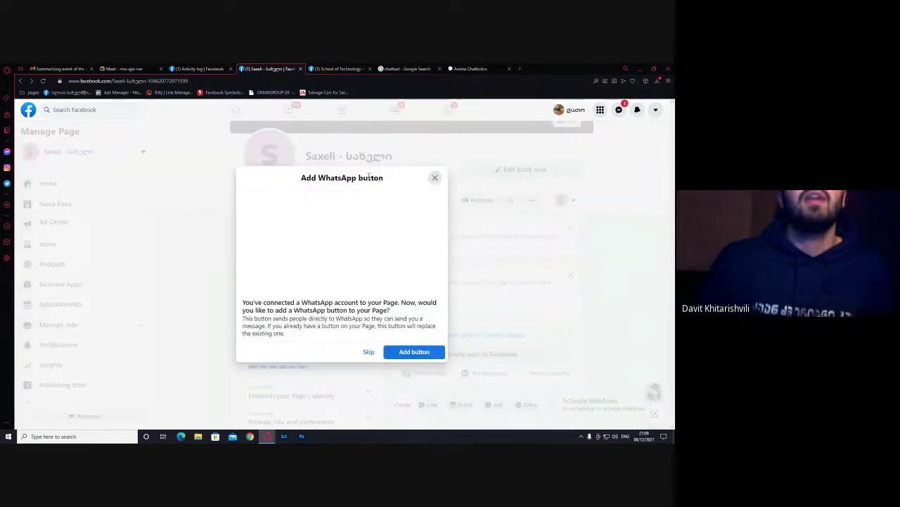
Close the WhatsApp button offer, view the Page's Insights briefly, and return to the Page's home view
left_click(435, 177)
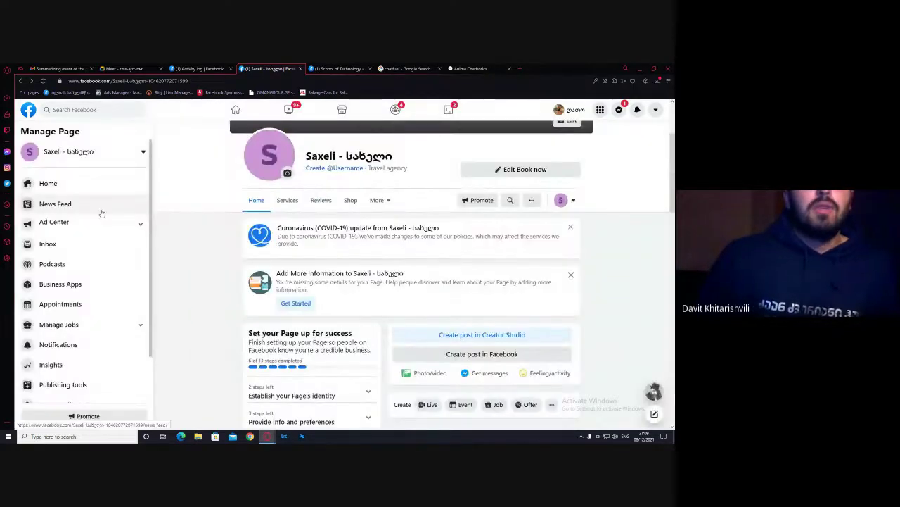
scroll(57, 303, "down", 2)
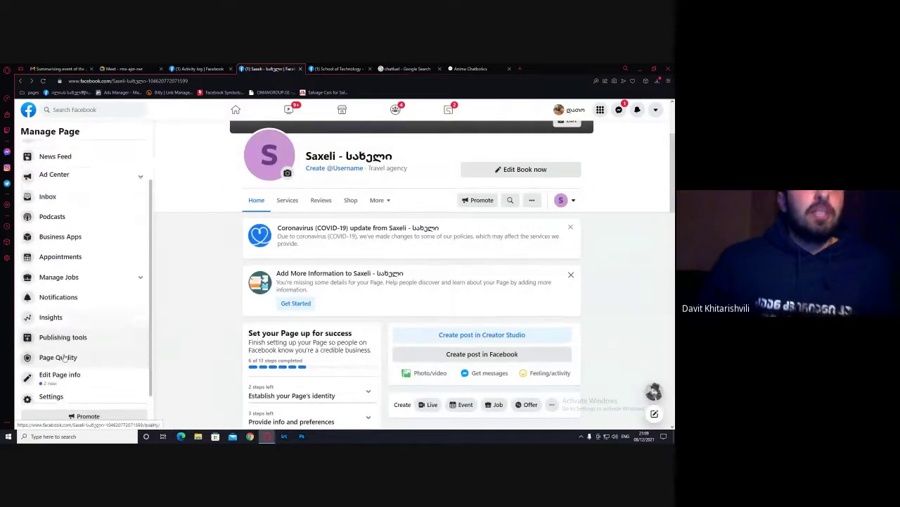
left_click(51, 309)
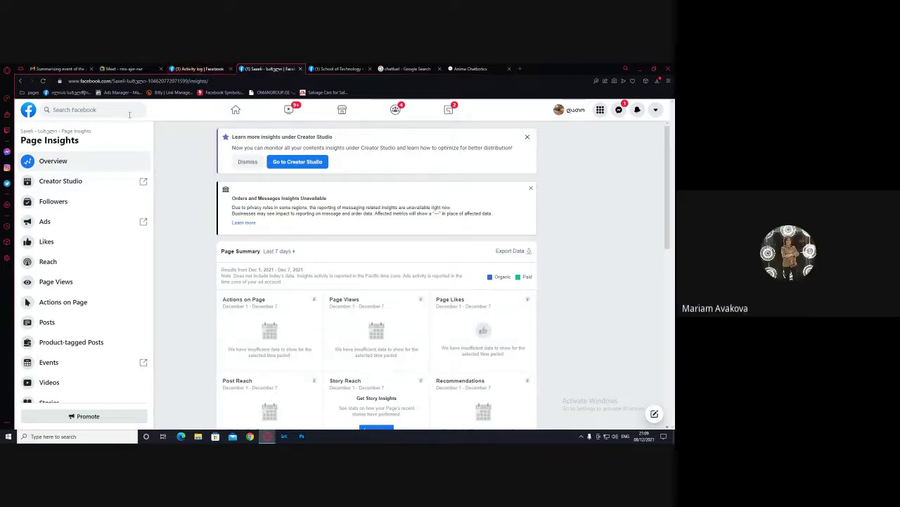
left_click(28, 131)
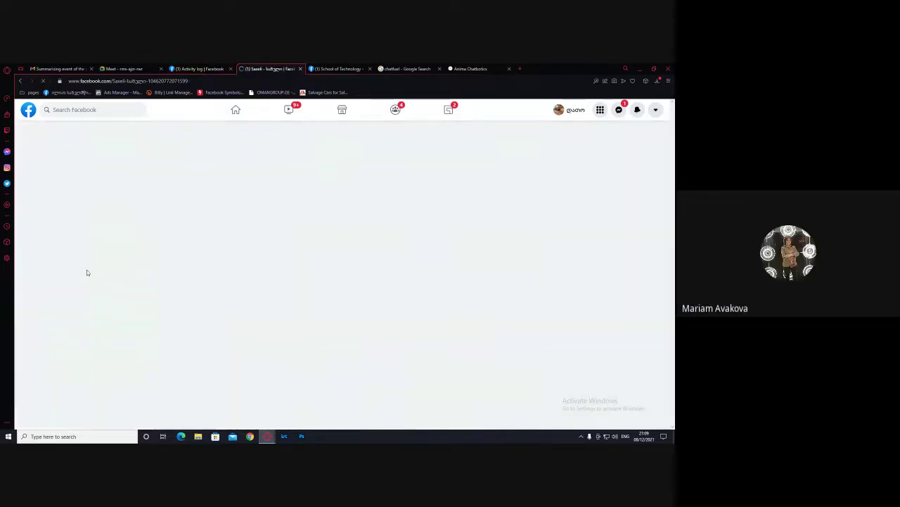
left_click(431, 176)
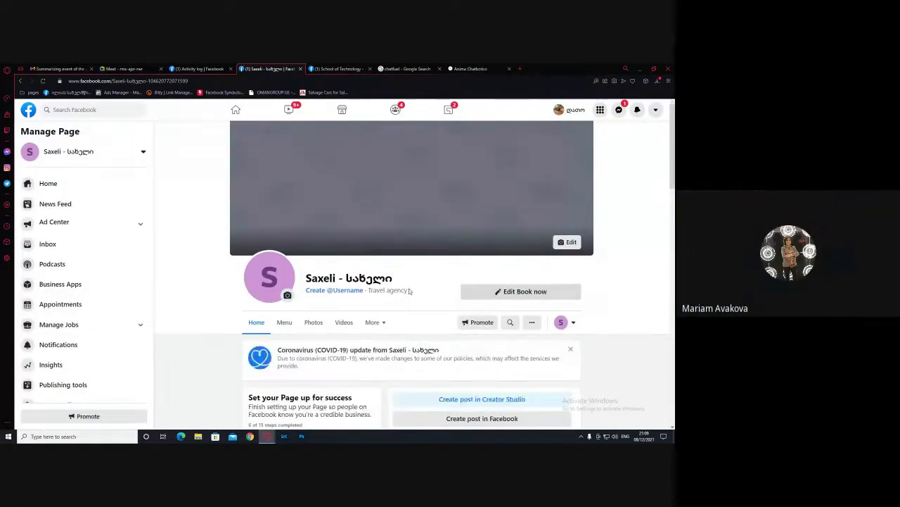
Change the Page's Book Now action button to Send message and save the suggested question "Is anyone available to chat?" with its automated response
left_click(498, 292)
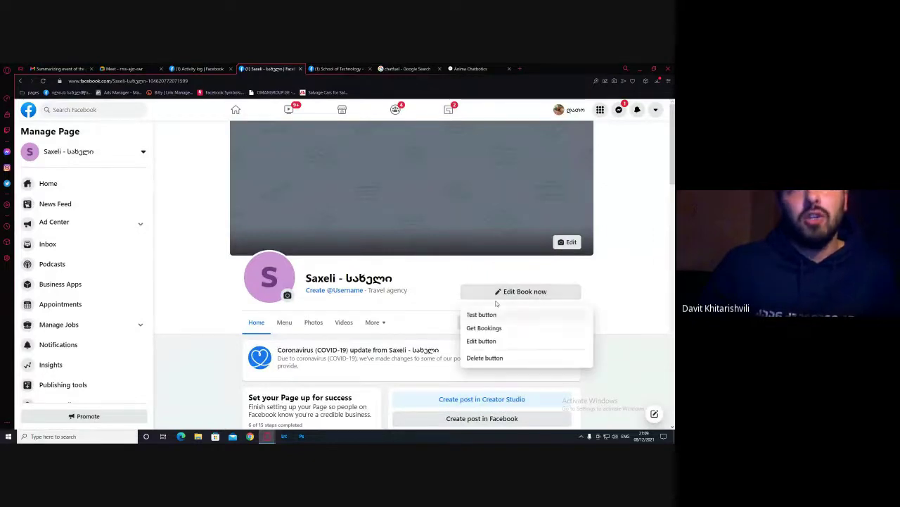
left_click(481, 341)
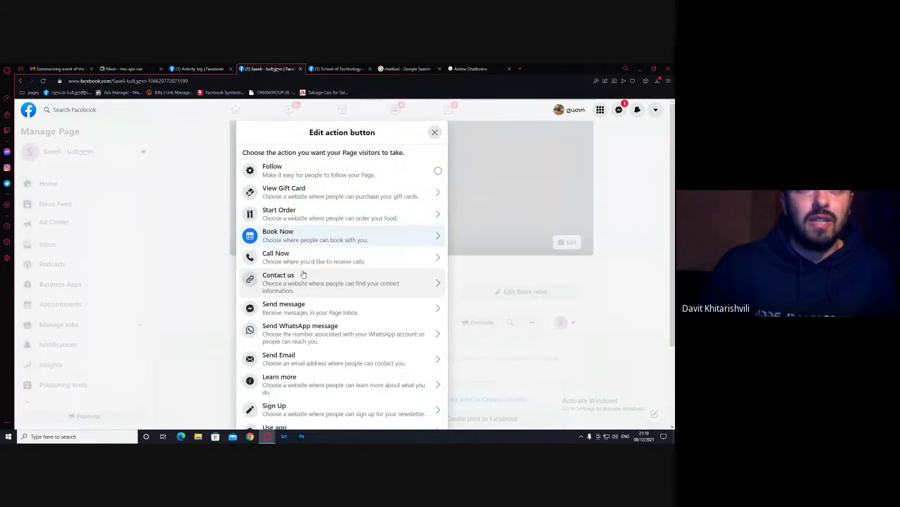
scroll(301, 278, "down", 3)
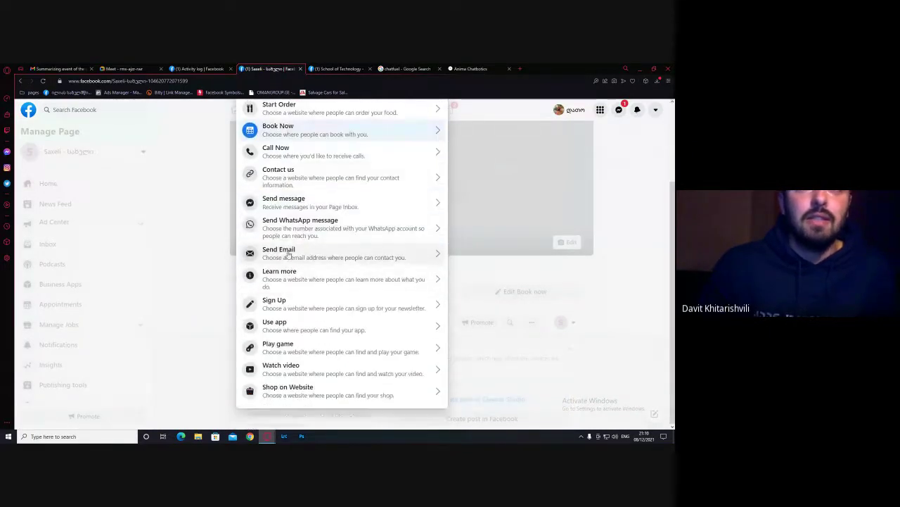
left_click(299, 204)
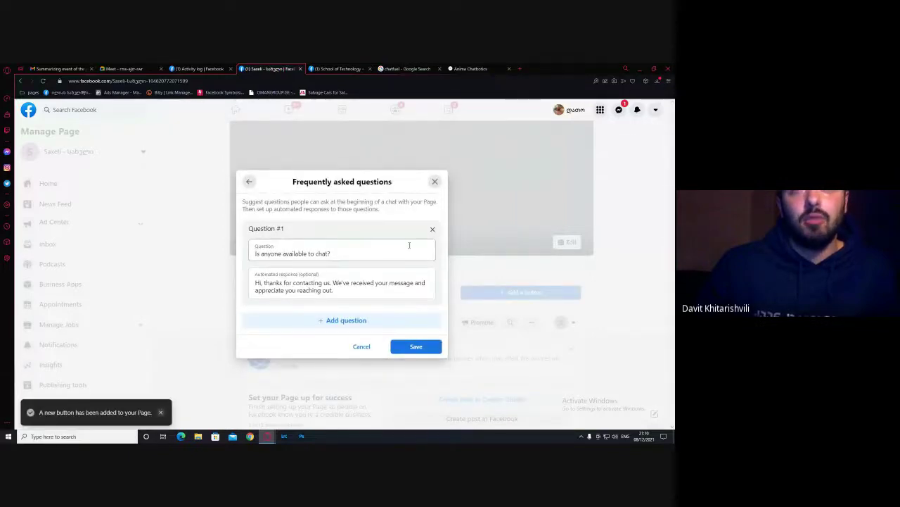
left_click(416, 347)
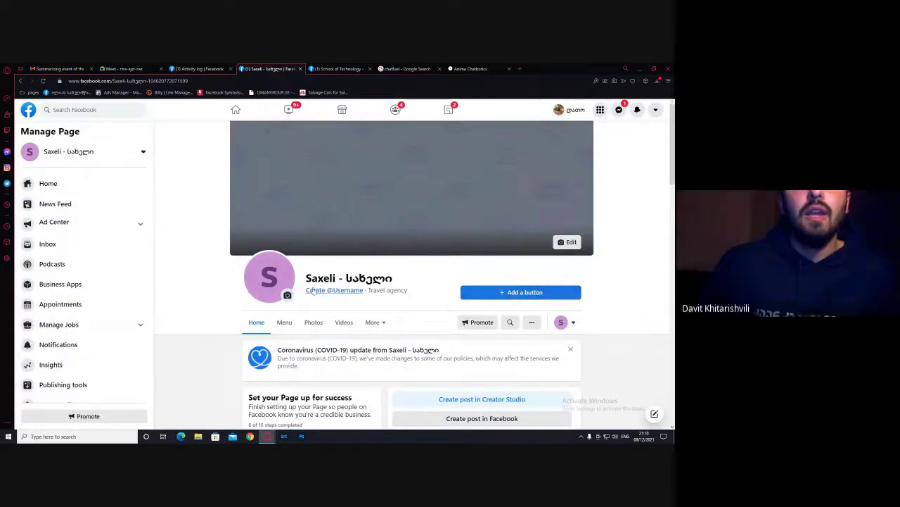
In the Page's general settings, try switching off the Messages option for private contact and switch it back on without saving
scroll(91, 386, "down", 2)
left_click(85, 390)
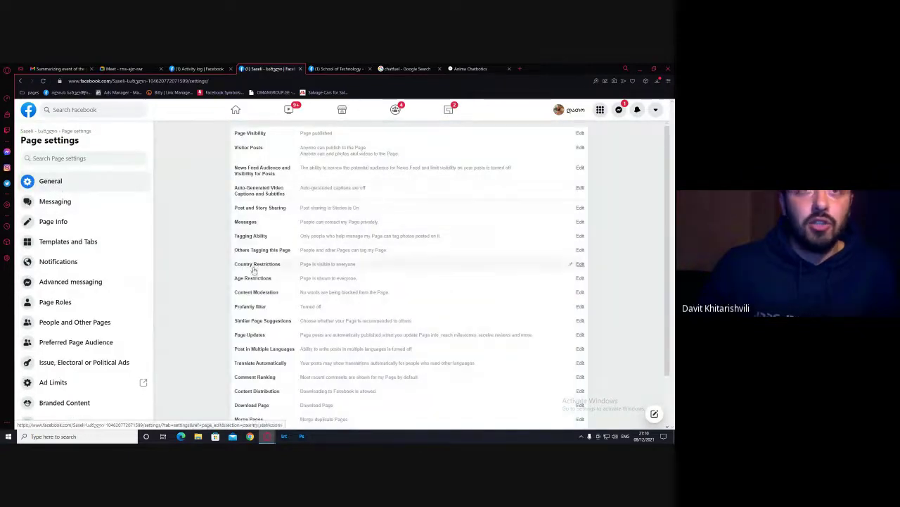
left_click(338, 224)
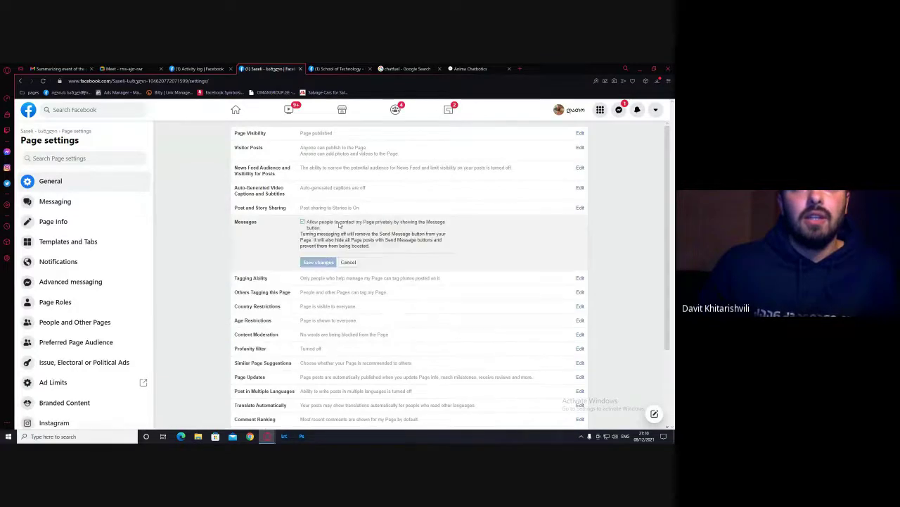
left_click(303, 223)
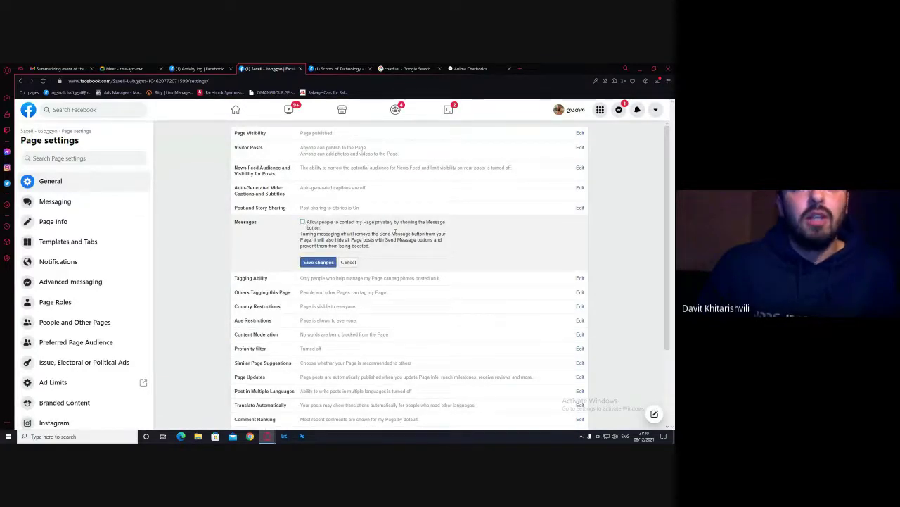
left_click(304, 223)
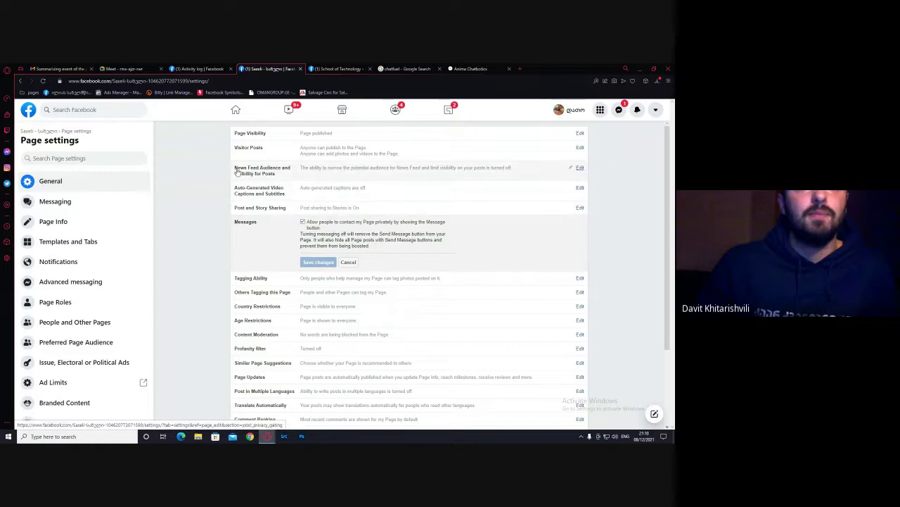
mouse_move(316, 224)
left_mouse_down()
mouse_move(422, 225)
mouse_move(314, 227)
left_mouse_up()
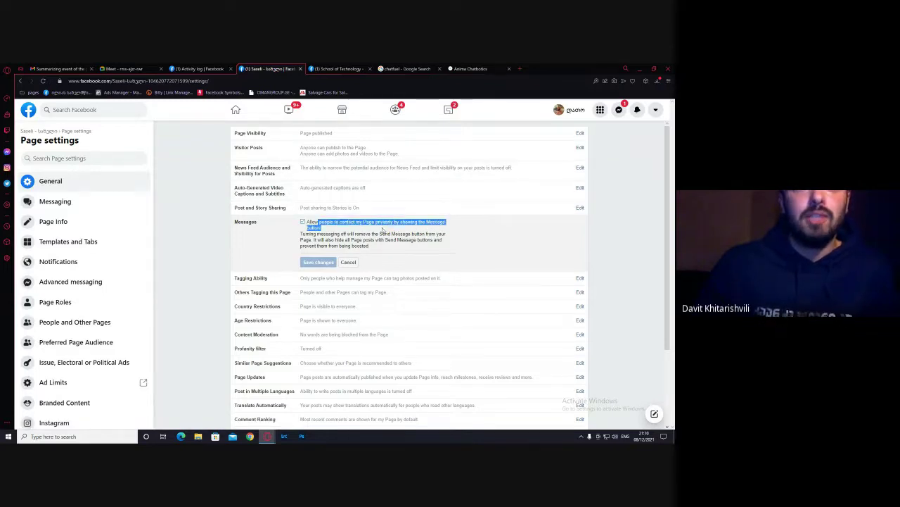
left_click(303, 222)
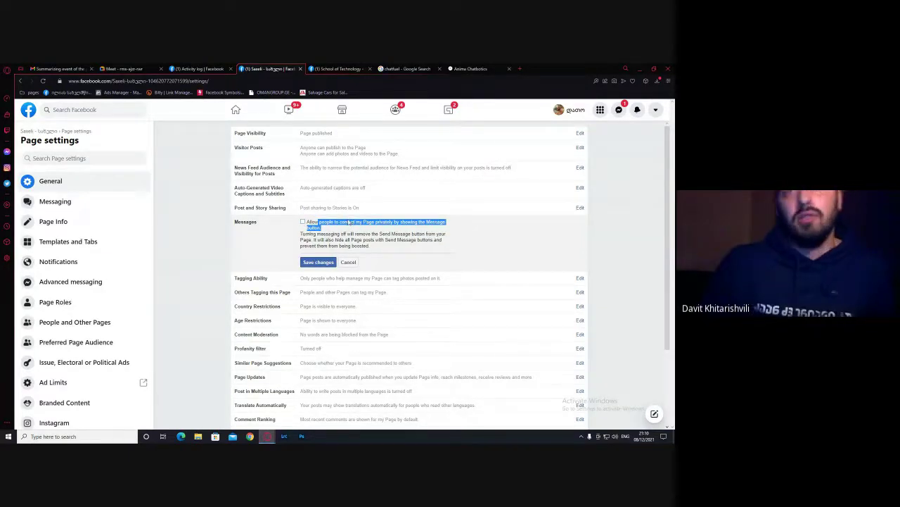
left_click(303, 222)
Leave the settings for the Page's home view, dismissing the WhatsApp offer, and open the Page's Insights
scroll(108, 217, "down", 3)
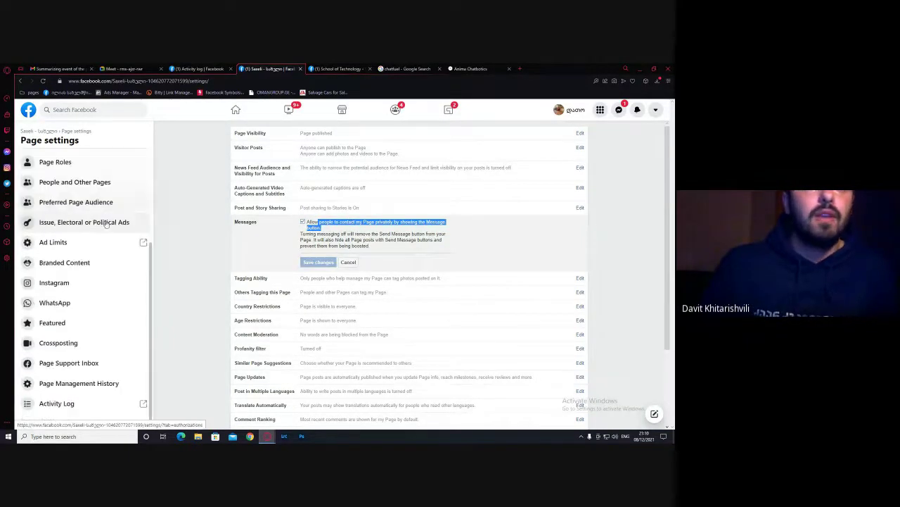
scroll(70, 183, "up", 3)
left_click(43, 134)
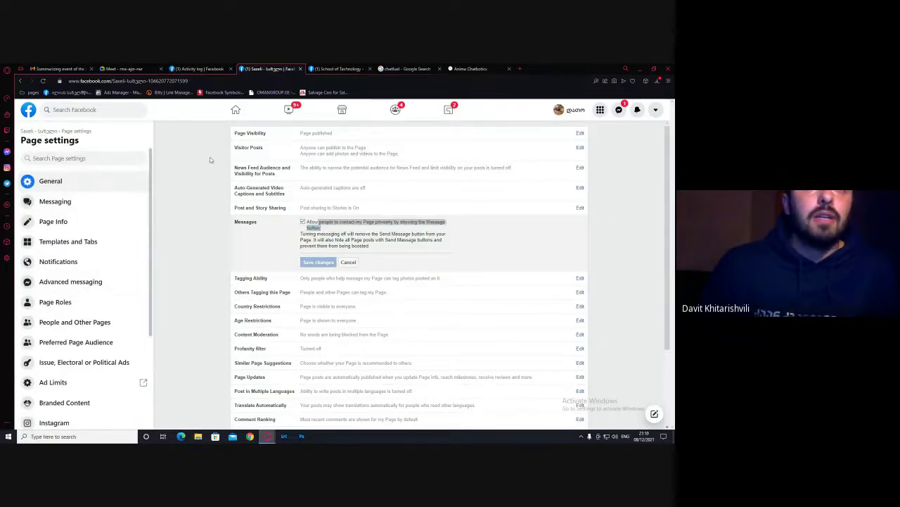
left_click(434, 176)
scroll(92, 242, "down", 1)
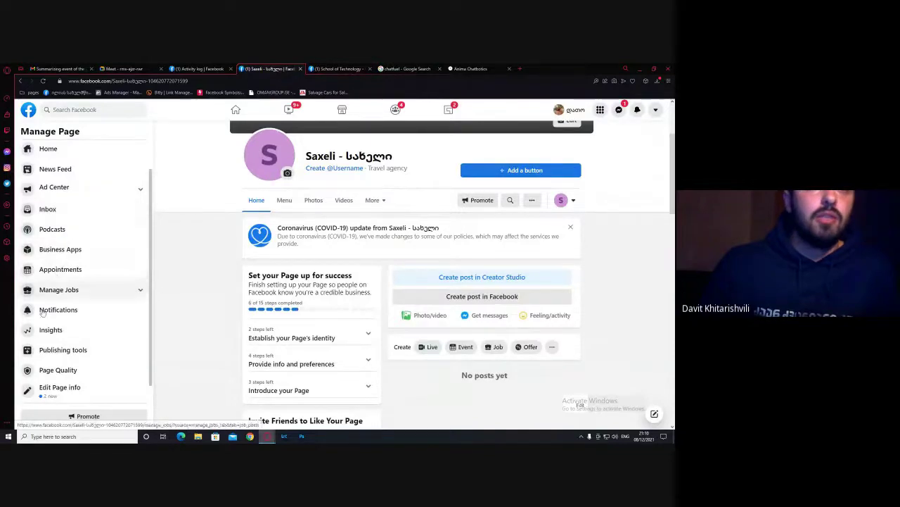
left_click(46, 330)
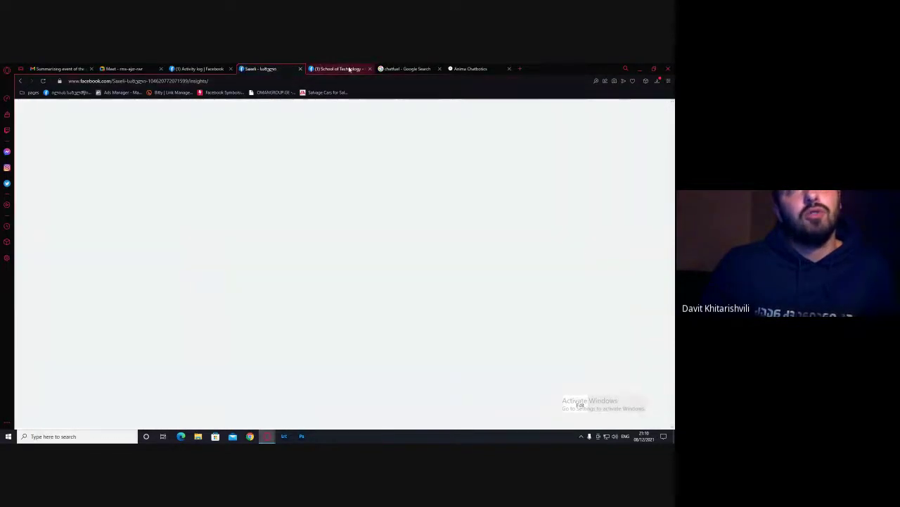
Close the chatfuel search and Anima Chatbotics tabs, and look over the Page Summary in the Insights overview
middle_click(403, 68)
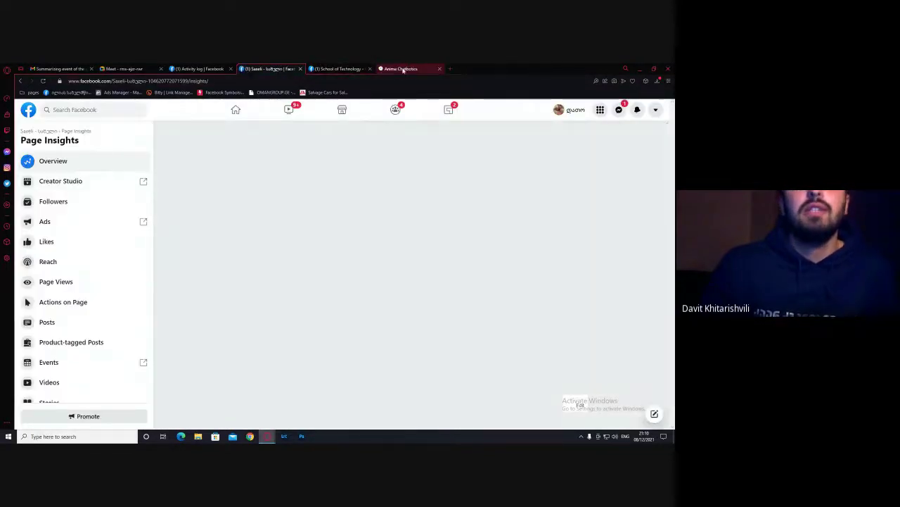
middle_click(403, 68)
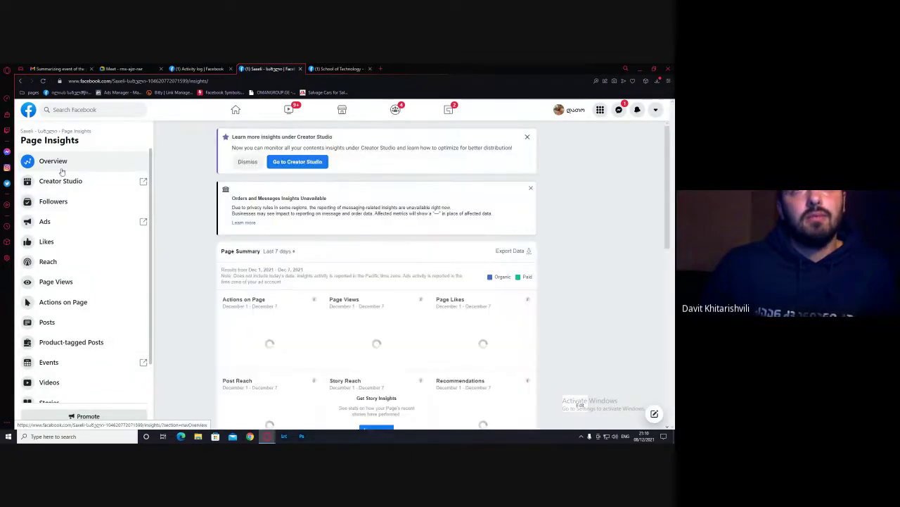
scroll(337, 268, "down", 4)
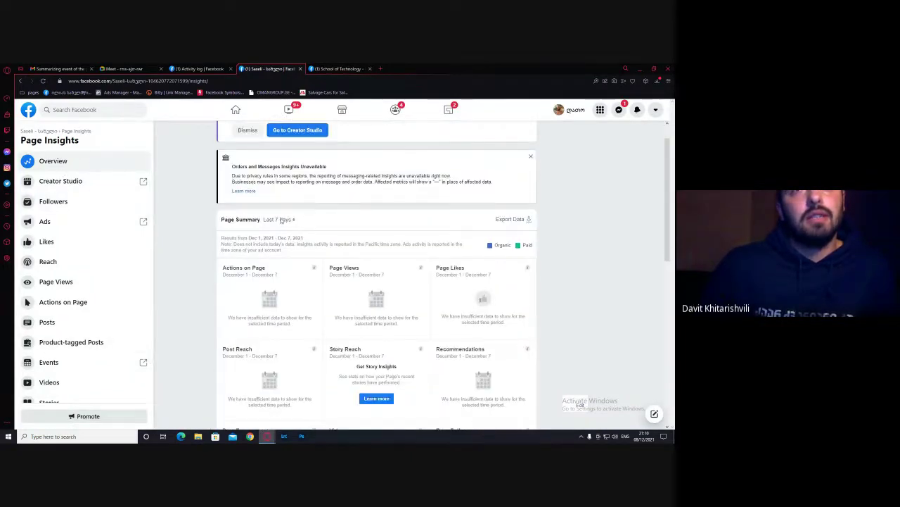
scroll(338, 267, "up", 4)
scroll(335, 271, "down", 1)
scroll(335, 271, "up", 1)
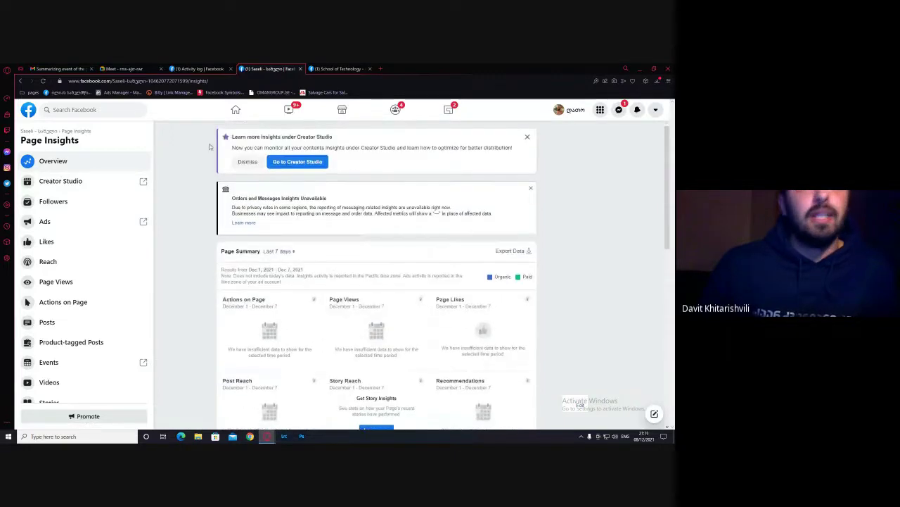
Open the bookmarked Ilia State University Page in place of the School of Technology tab, and recheck the Saxeli Page's Insights overview
middle_click(80, 94)
left_click(408, 69)
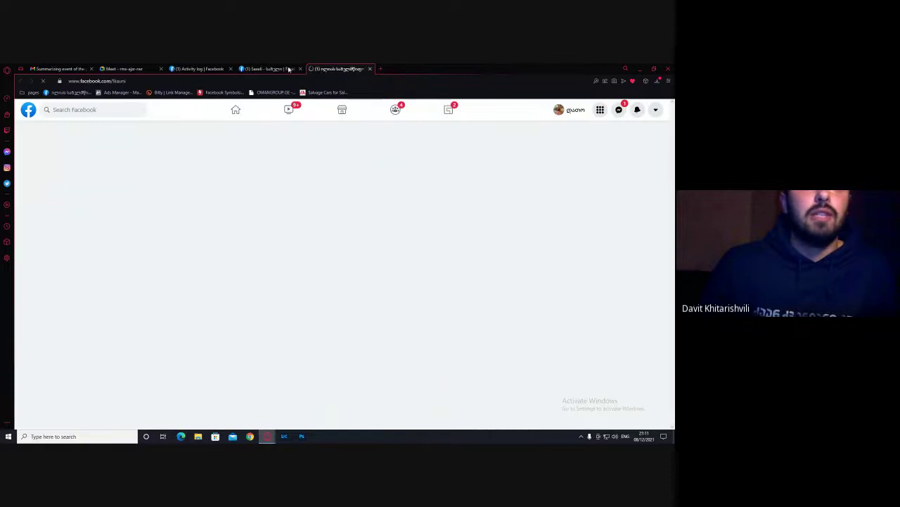
left_click(289, 69)
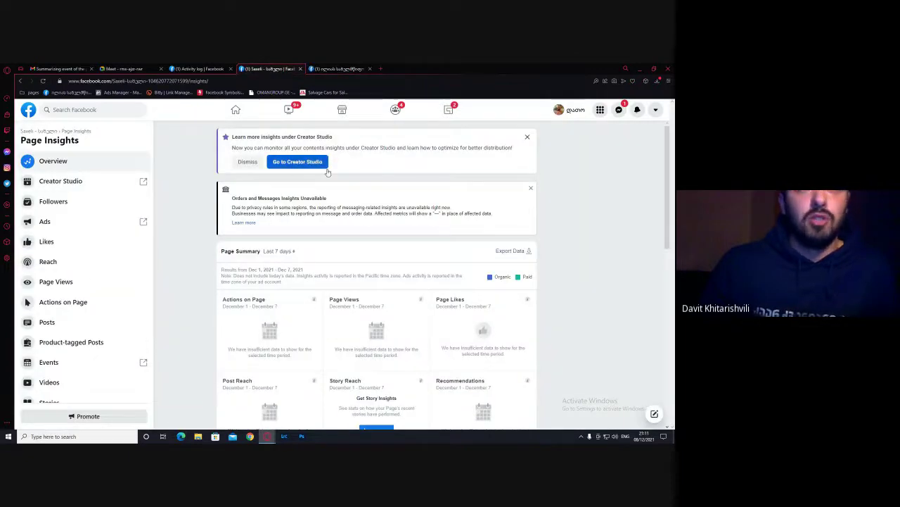
scroll(327, 173, "down", 3)
scroll(327, 173, "up", 3)
Switch to the Ilia State University Page, open its Insights, and dismiss the welcome message of the new insights experience
left_click(340, 69)
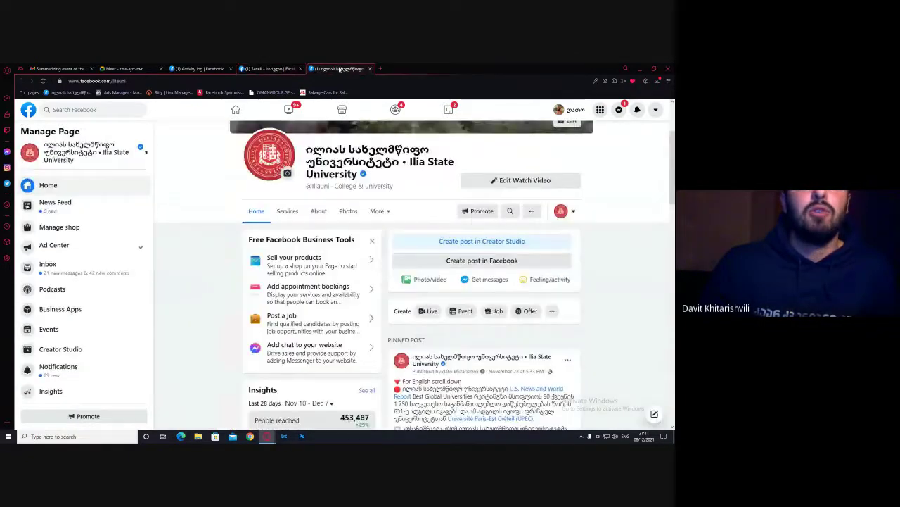
scroll(71, 280, "down", 2)
left_click(50, 312)
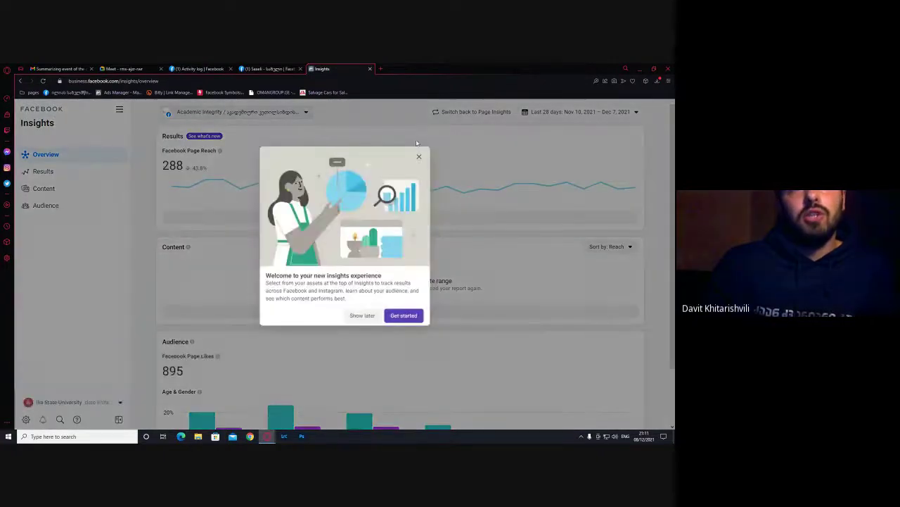
left_click(419, 156)
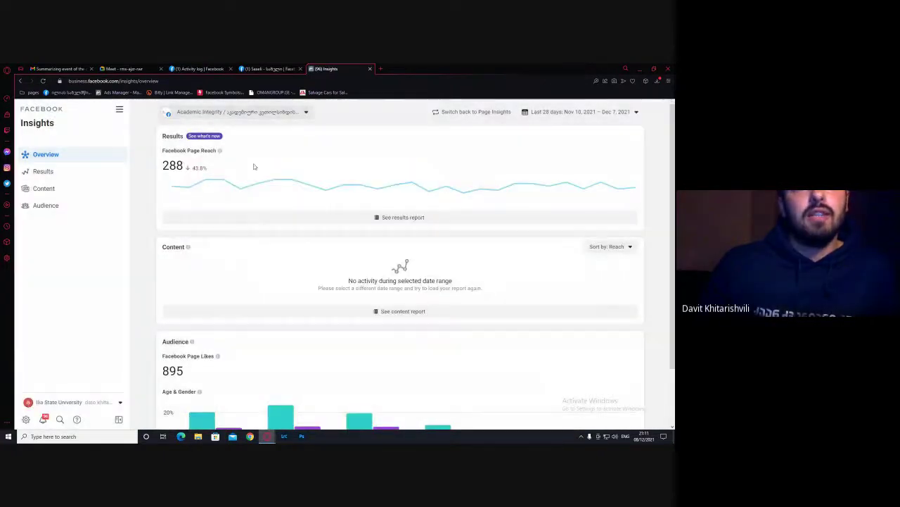
Switch the Insights overview to the Ilia State University account and apply the selection
left_click(278, 112)
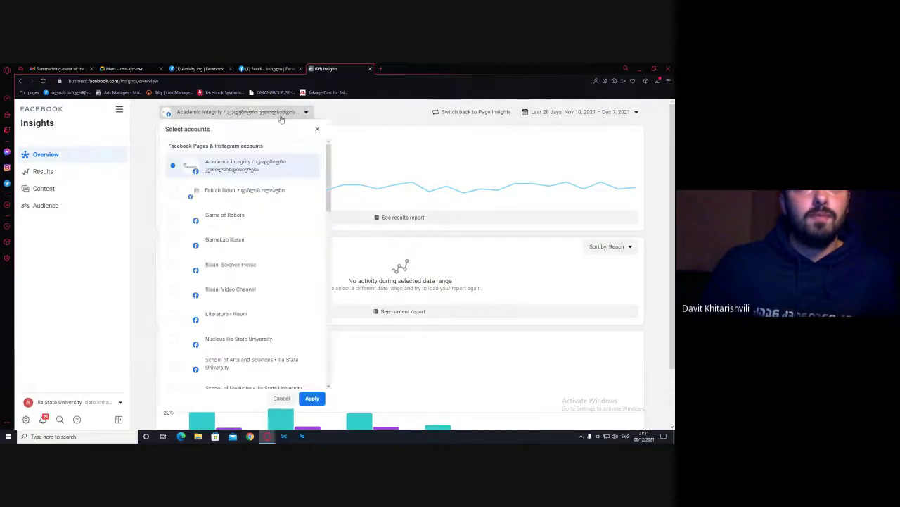
scroll(235, 257, "down", 6)
scroll(235, 232, "up", 5)
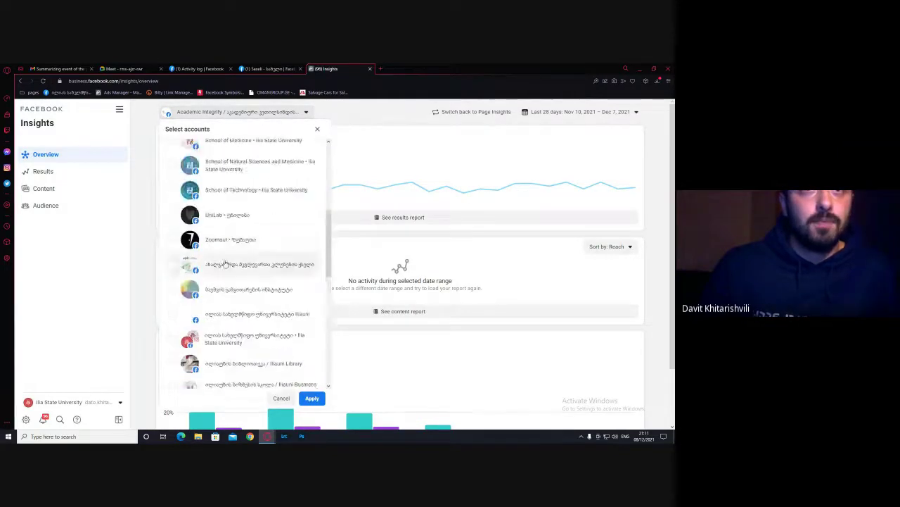
scroll(231, 264, "down", 3)
left_click(240, 235)
left_click(312, 398)
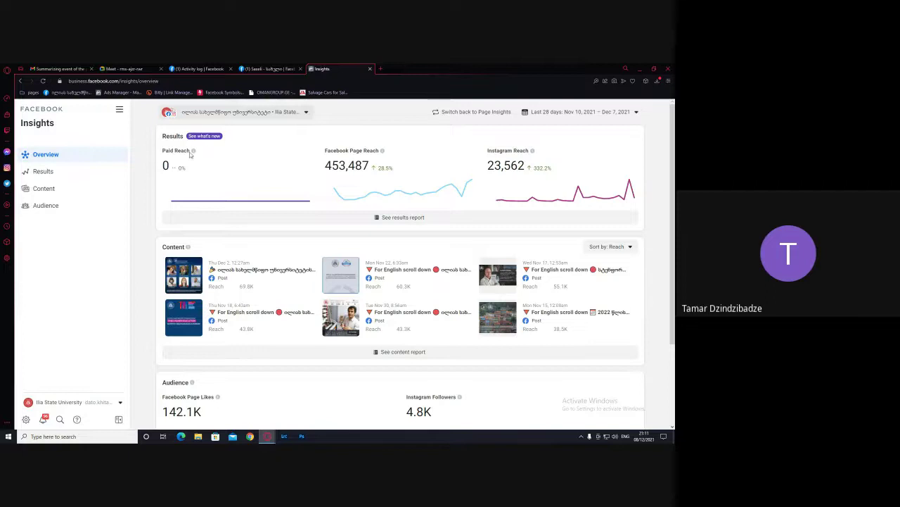
Examine the Results, Content and Audience sections of the Ilia State University overview, comparing them with the Saxeli Page's Insights
mouse_move(190, 155)
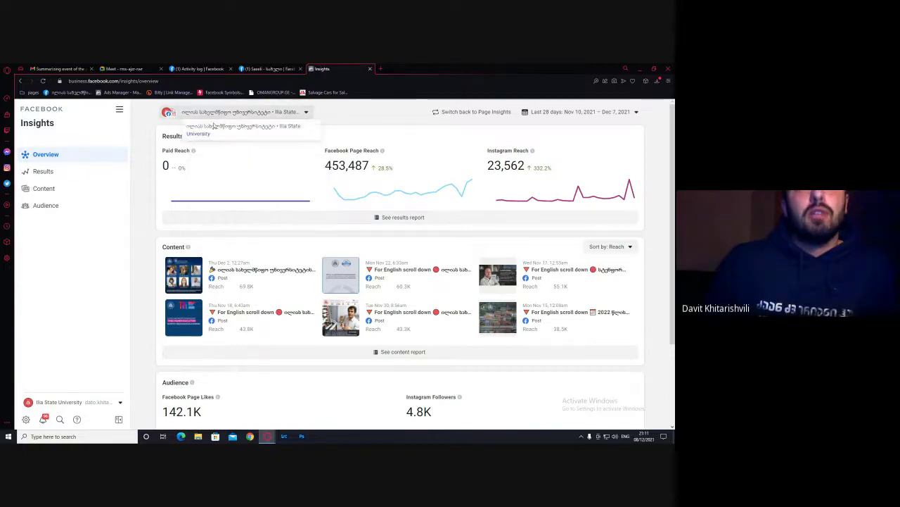
scroll(327, 239, "down", 1)
scroll(327, 239, "down", 2)
scroll(241, 254, "up", 3)
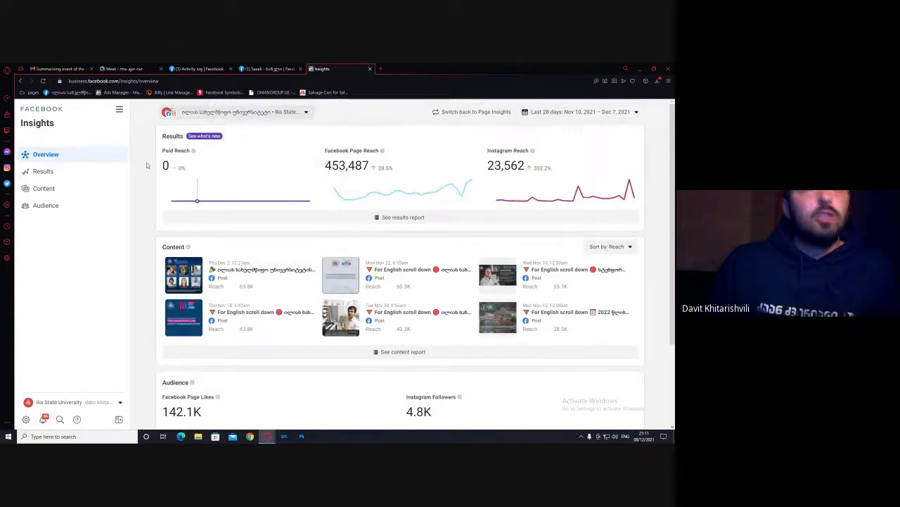
left_click(258, 69)
scroll(264, 246, "down", 3)
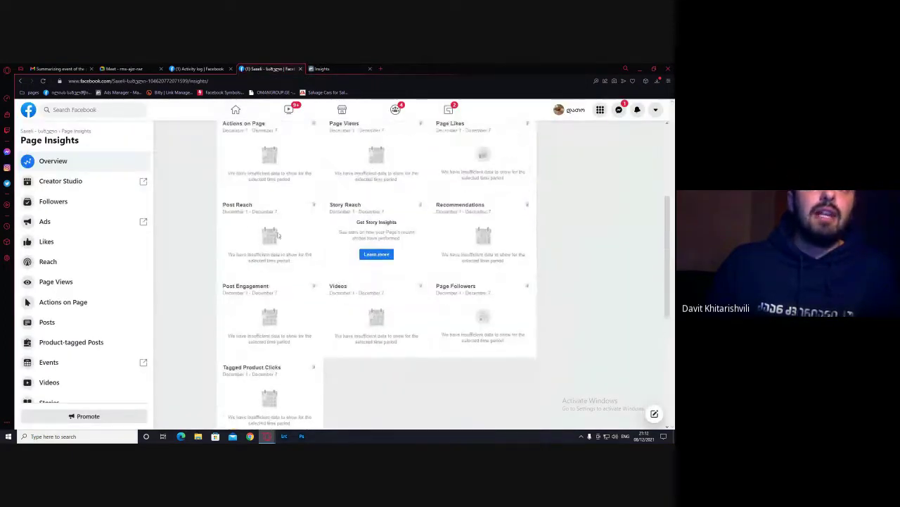
scroll(395, 227, "up", 4)
left_click(324, 69)
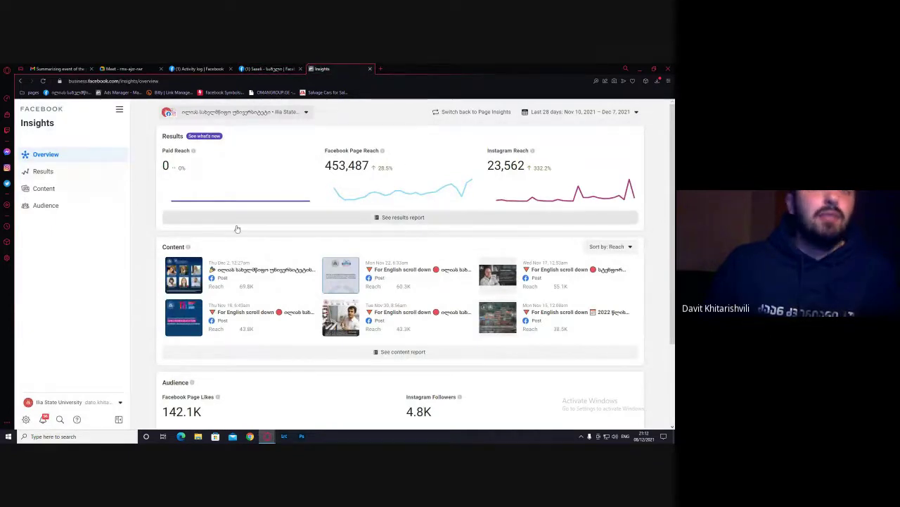
scroll(408, 322, "down", 3)
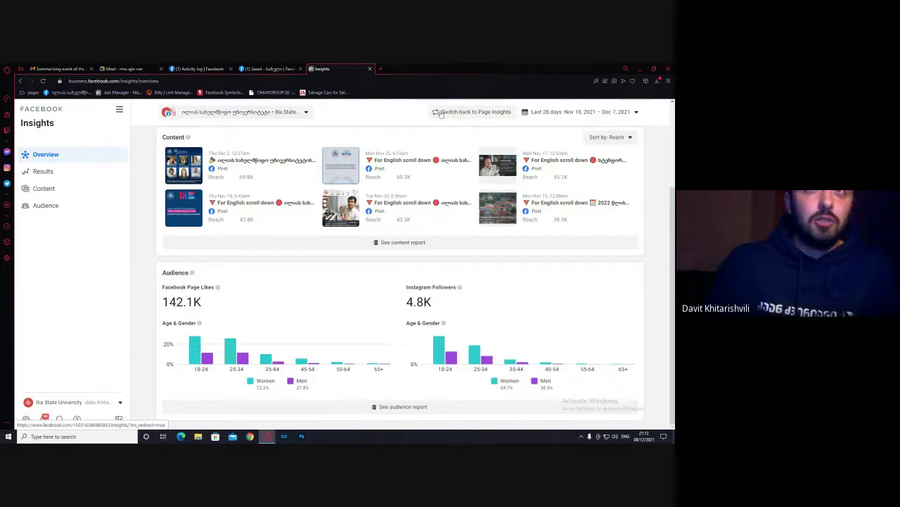
Switch Ilia State University back to the classic Page Insights and close the unavailable-content message
left_click(481, 113)
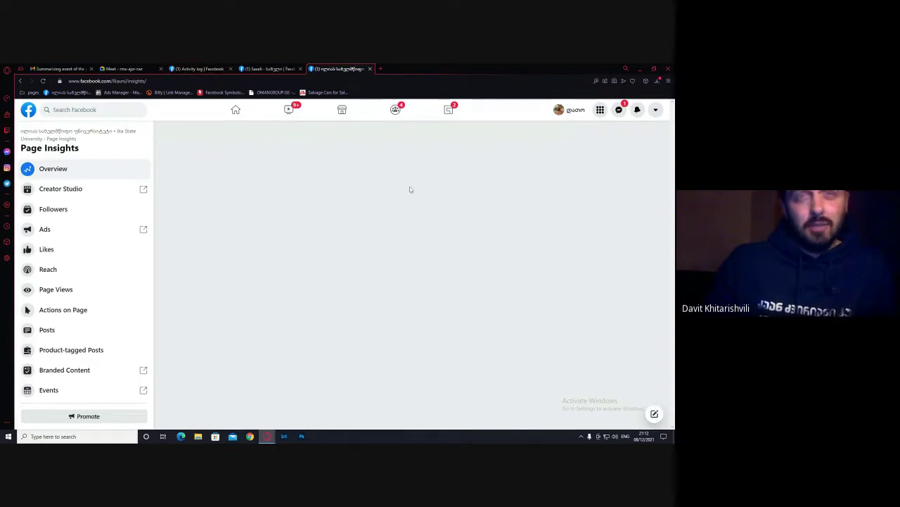
left_click(258, 68)
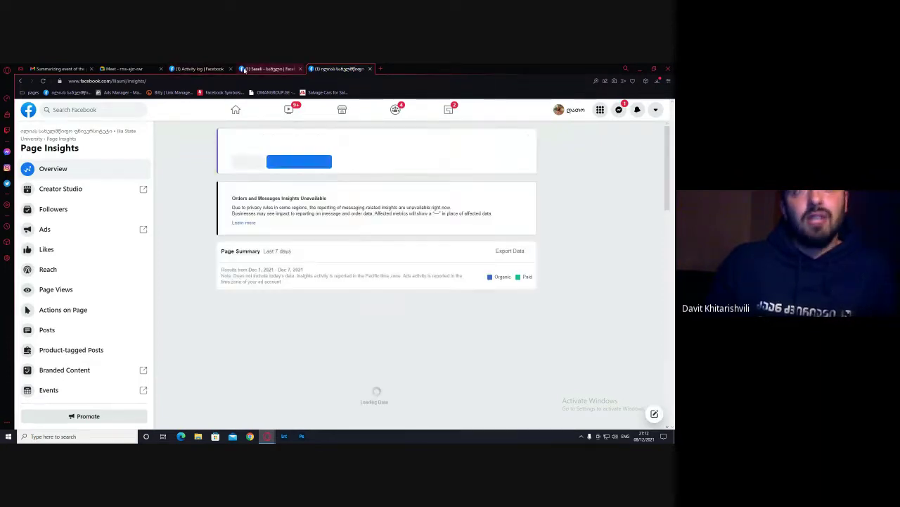
left_click(338, 69)
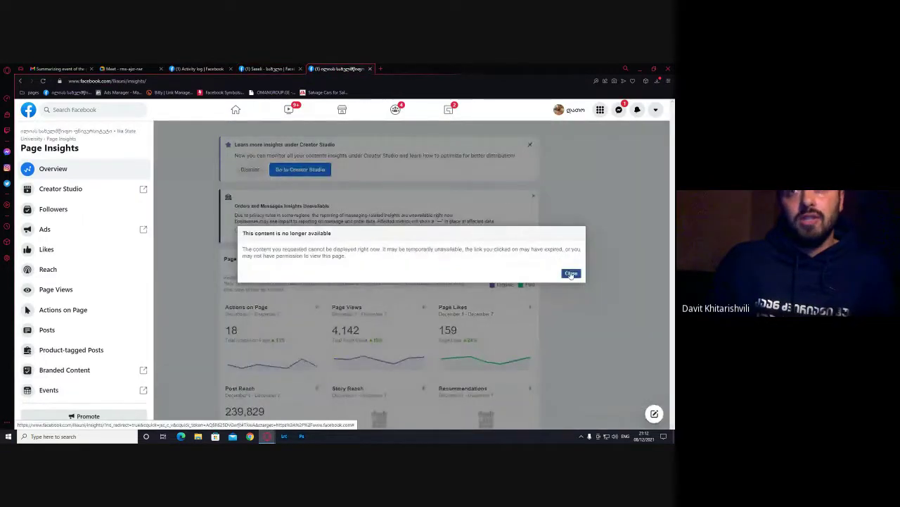
left_click(572, 274)
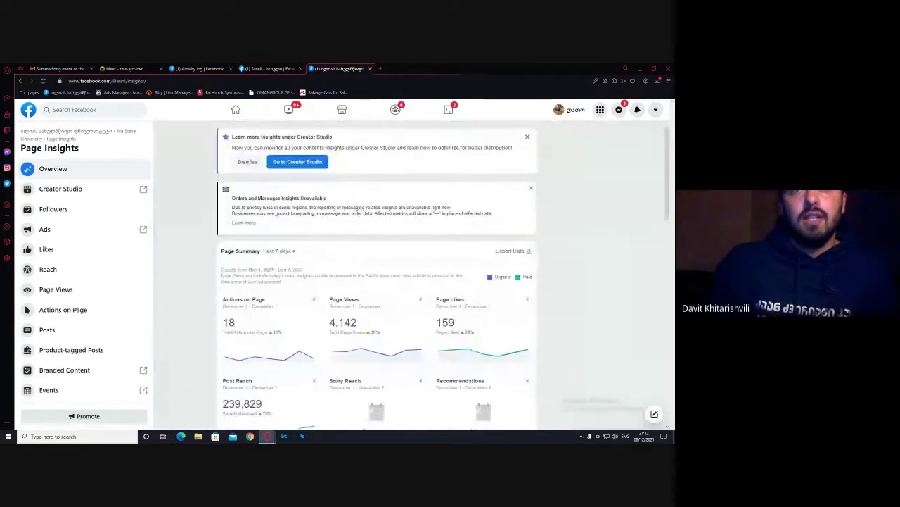
Look through the Insights overview from the Page Summary down to the five most recent posts
scroll(219, 230, "down", 3)
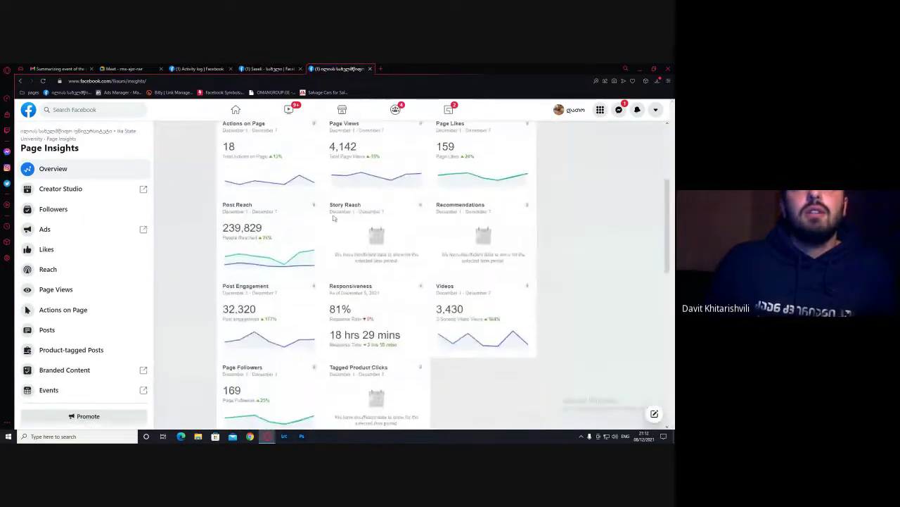
scroll(239, 253, "down", 2)
scroll(239, 254, "down", 4)
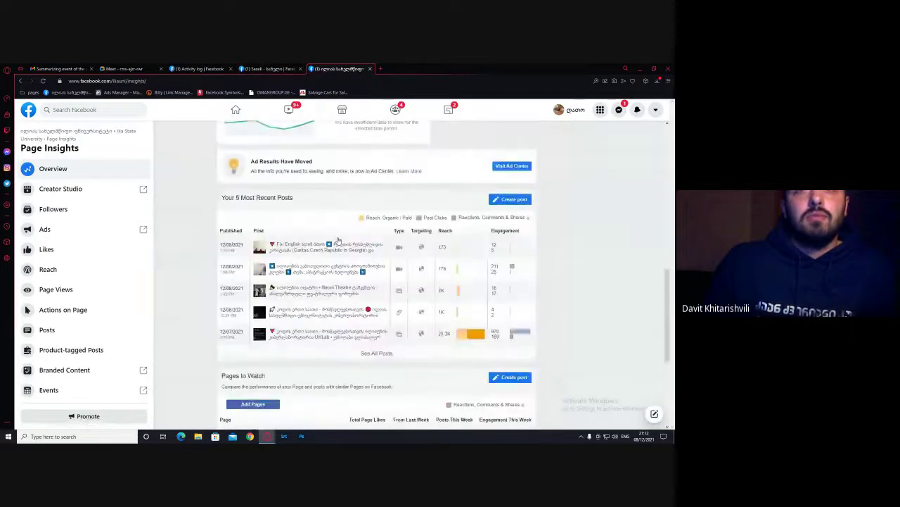
scroll(230, 248, "up", 8)
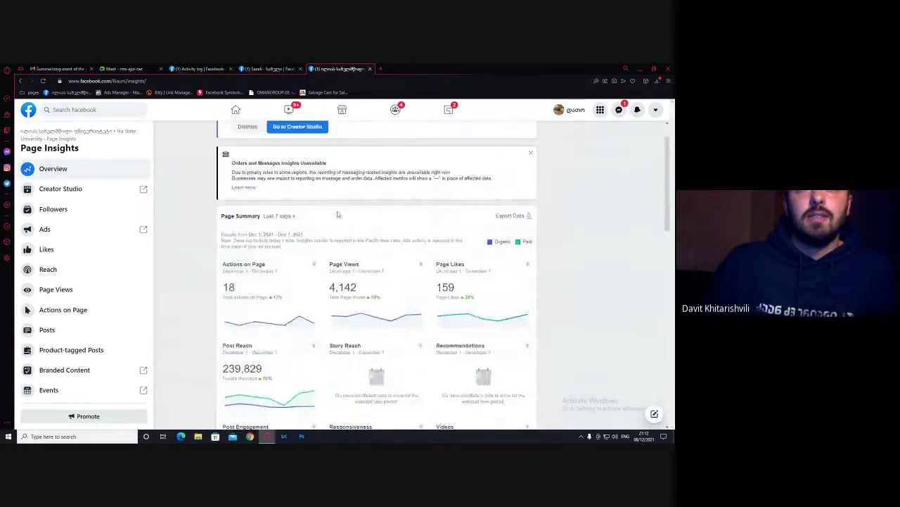
scroll(309, 211, "down", 2)
scroll(298, 214, "up", 2)
scroll(298, 215, "up", 1)
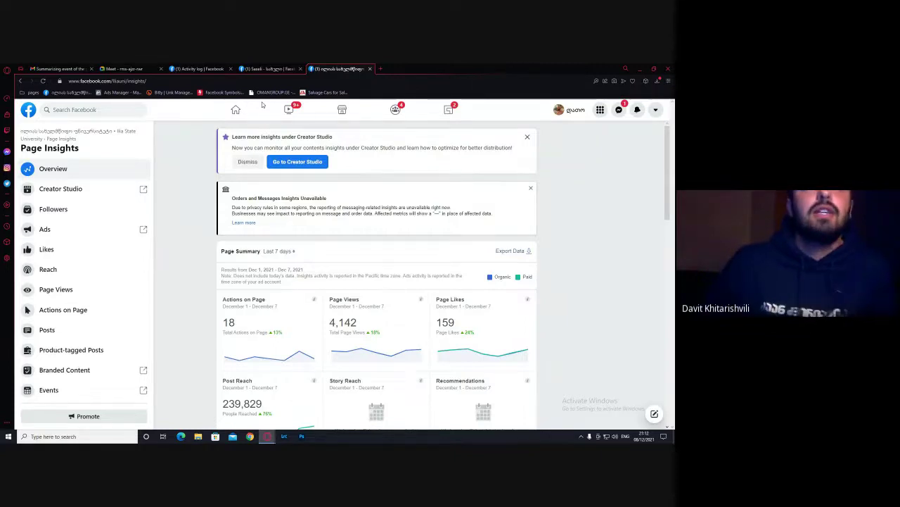
Examine the Page Summary cards for Actions on Page, Story Reach, Post Engagement and Page Followers
scroll(235, 236, "down", 1)
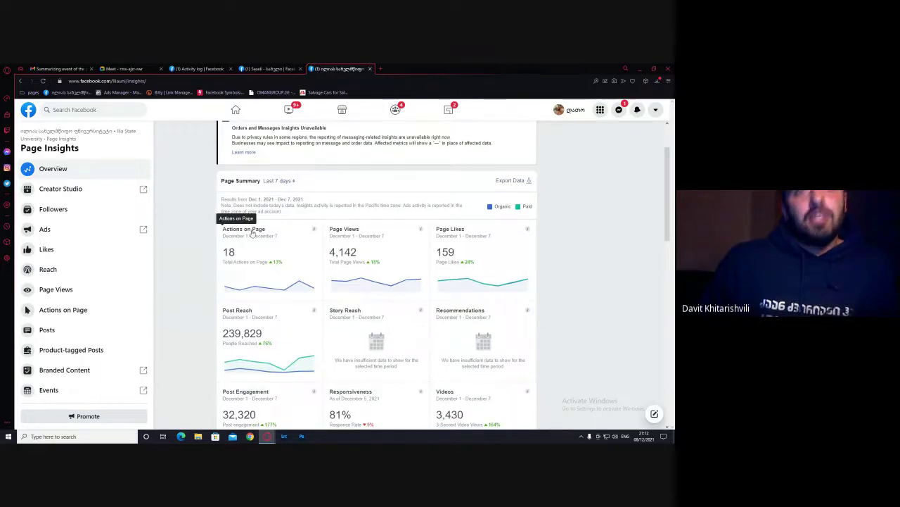
scroll(309, 285, "down", 2)
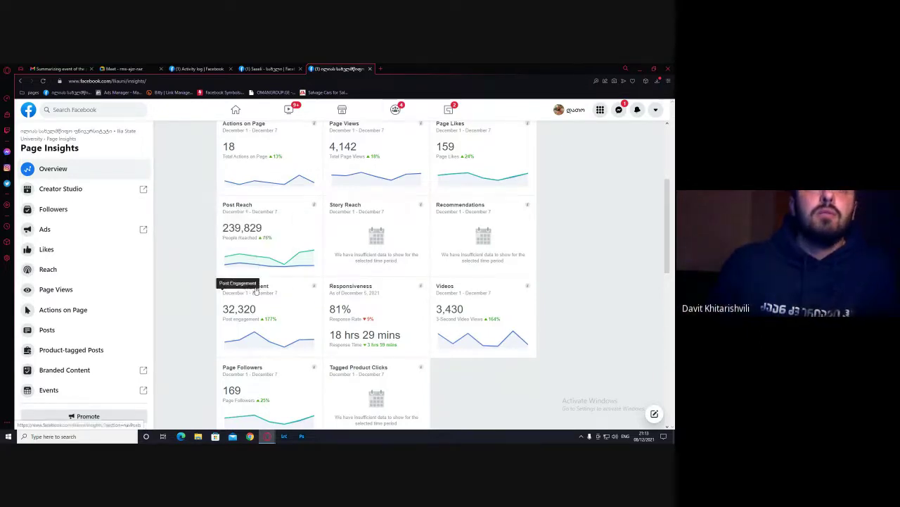
scroll(450, 239, "up", 1)
scroll(463, 243, "down", 1)
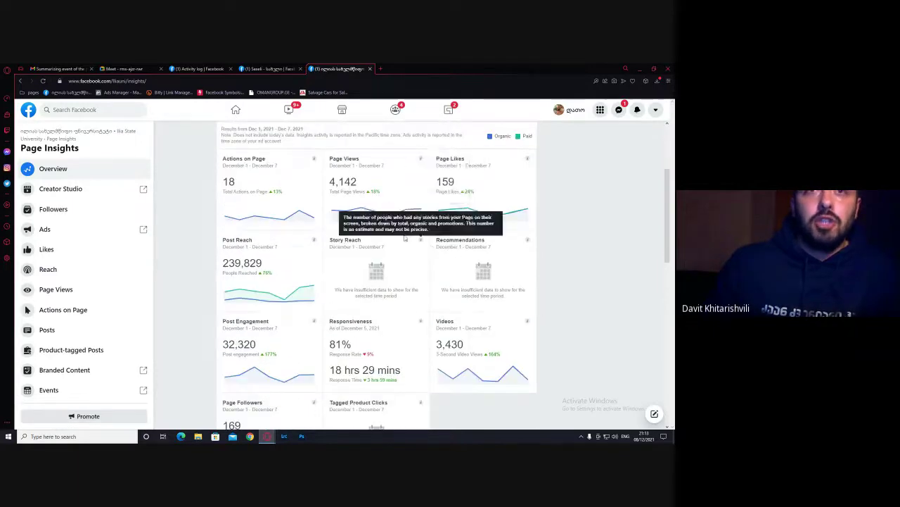
scroll(296, 281, "down", 2)
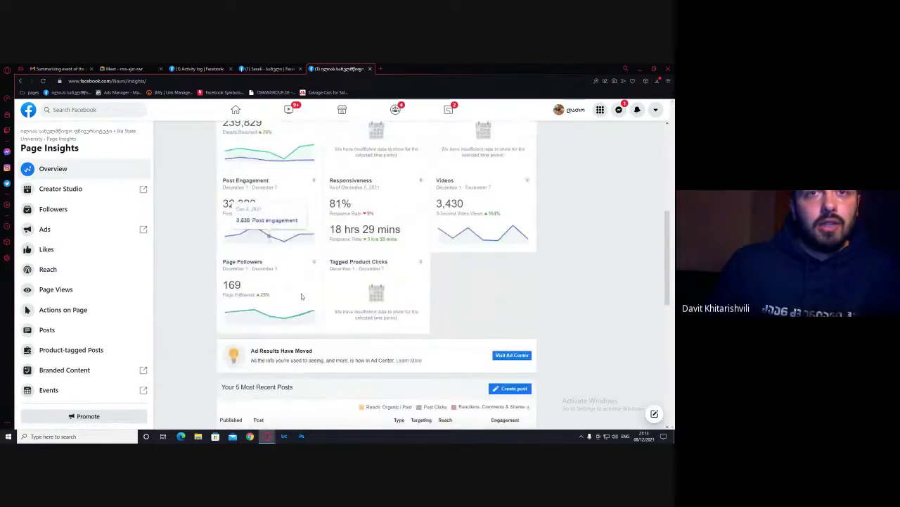
scroll(282, 253, "up", 2)
scroll(257, 218, "down", 1)
scroll(258, 218, "up", 1)
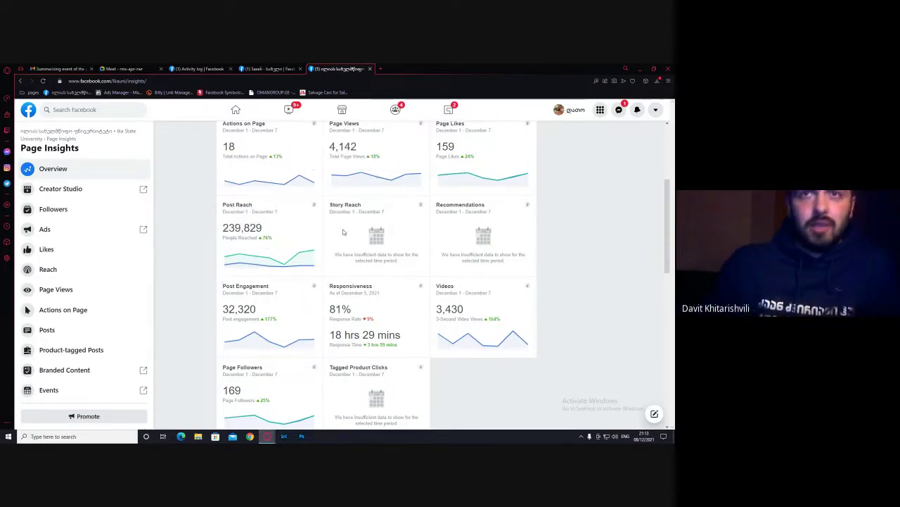
Inspect the organic and promoted figures in the Post Reach chart and review the surrounding summary cards
scroll(338, 233, "up", 1)
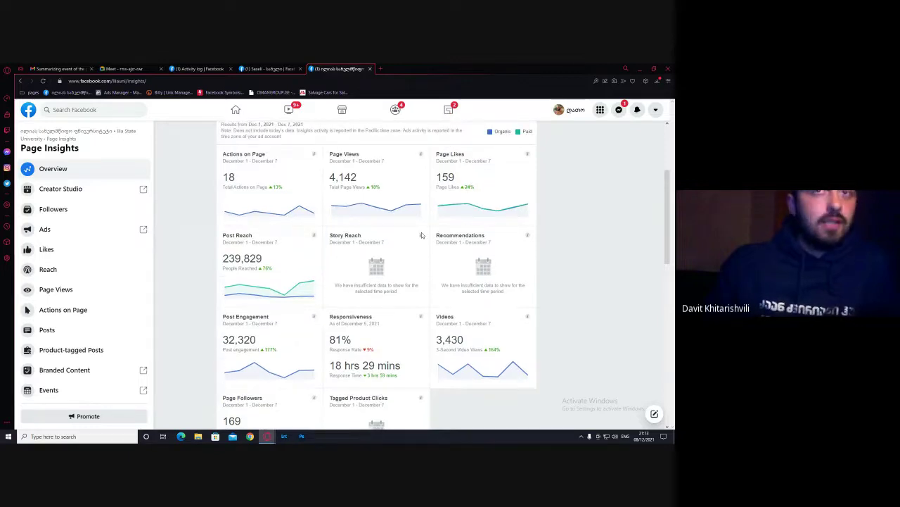
scroll(240, 255, "down", 1)
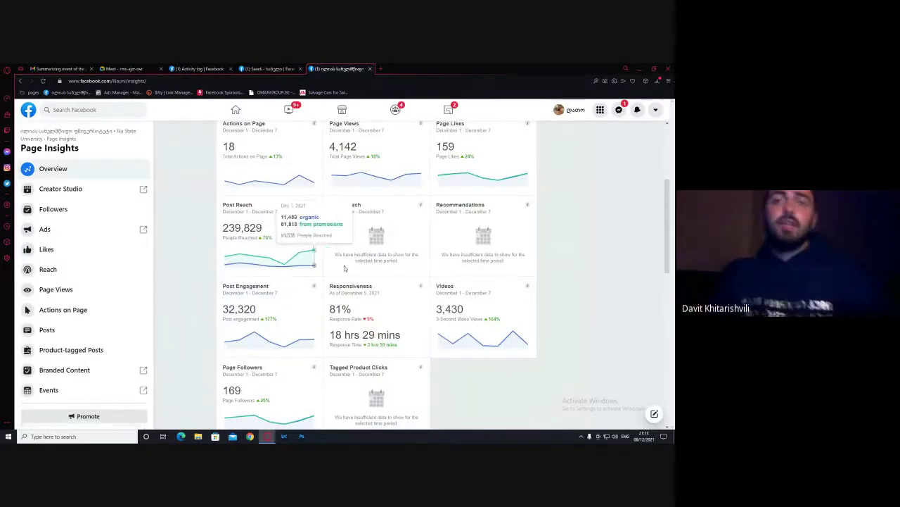
scroll(303, 306, "down", 1)
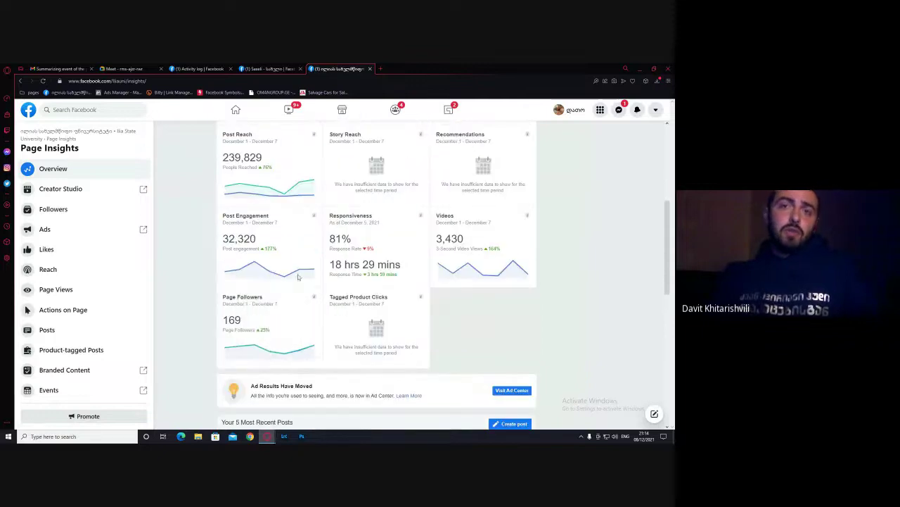
scroll(384, 194, "up", 2)
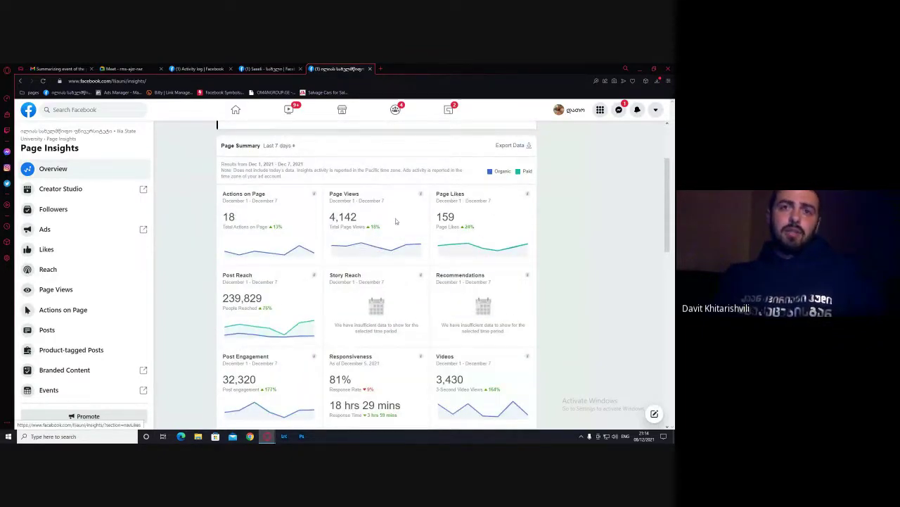
scroll(365, 232, "down", 2)
scroll(229, 303, "up", 1)
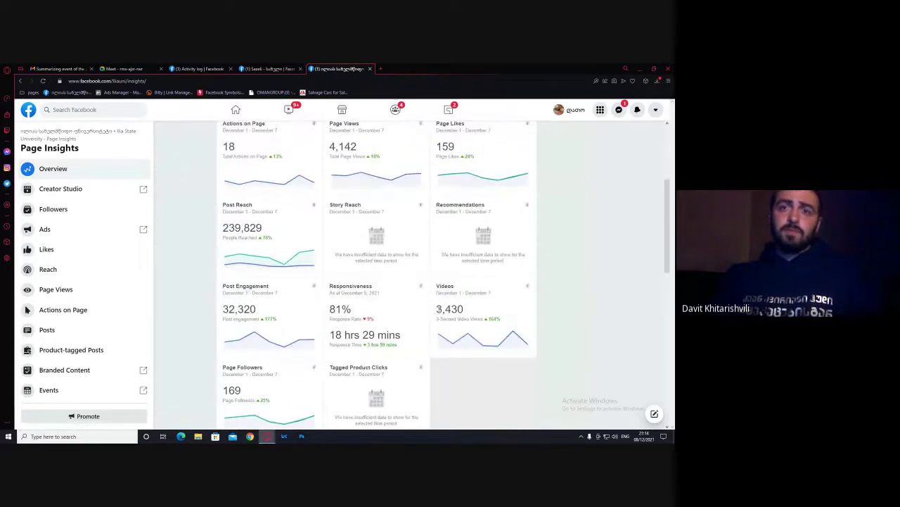
scroll(459, 304, "up", 1)
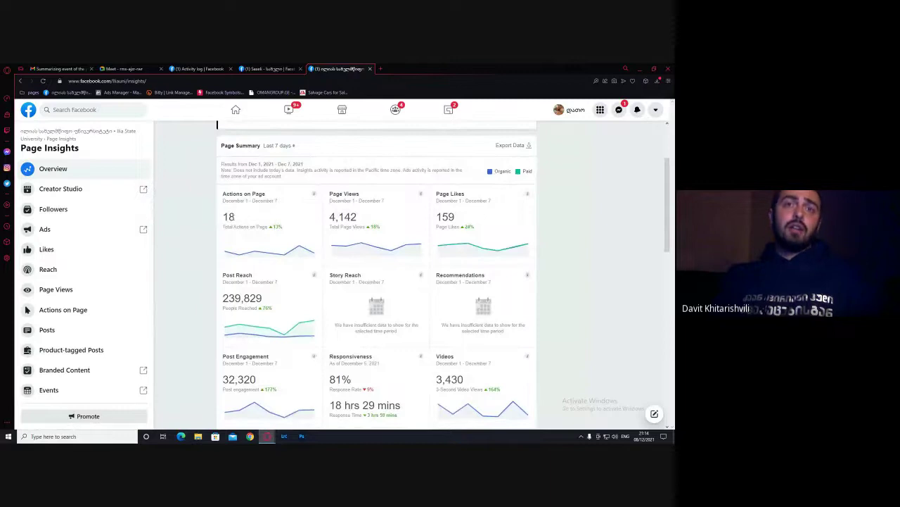
Return to the Saxeli Page's home view and look over its About section
left_click(199, 68)
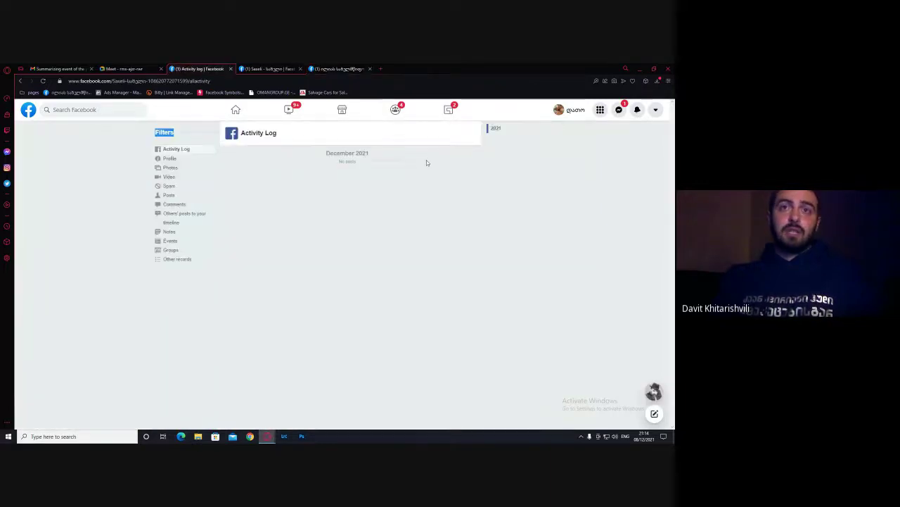
key("ctrl+Tab")
scroll(481, 210, "up", 2)
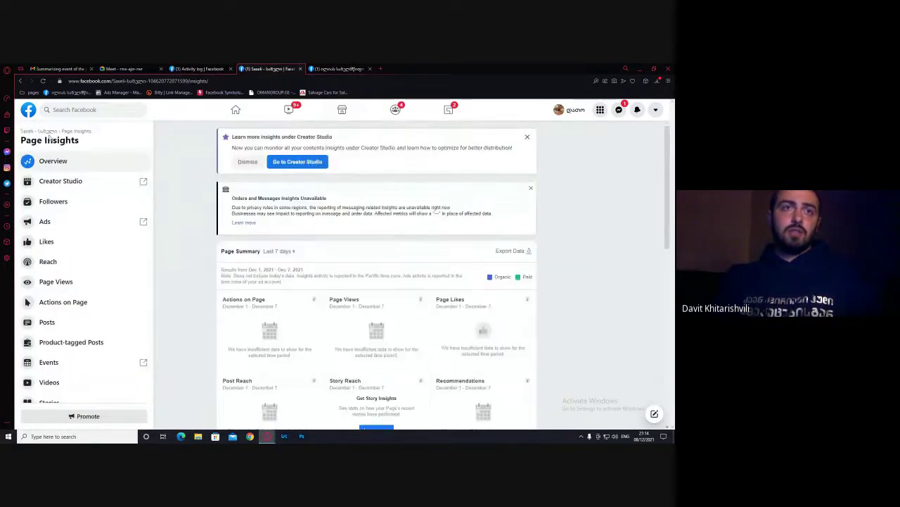
key("alt+Left")
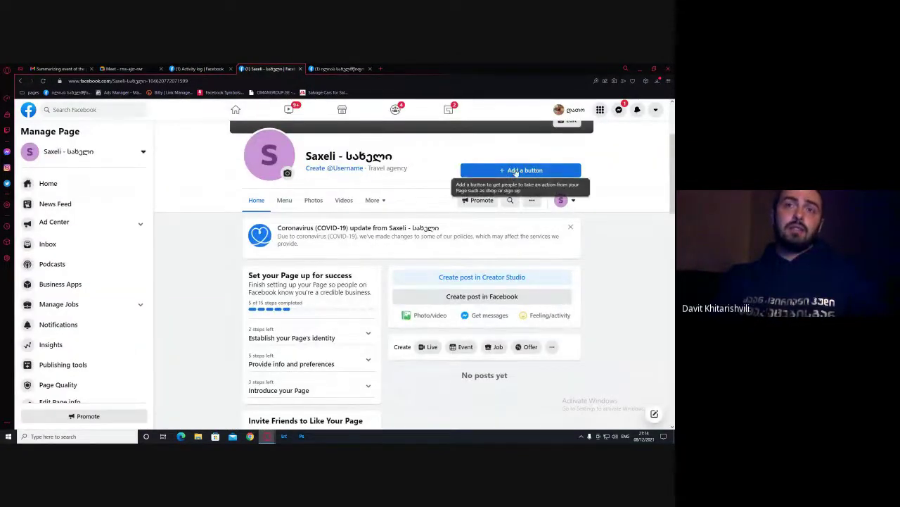
scroll(282, 231, "down", 10)
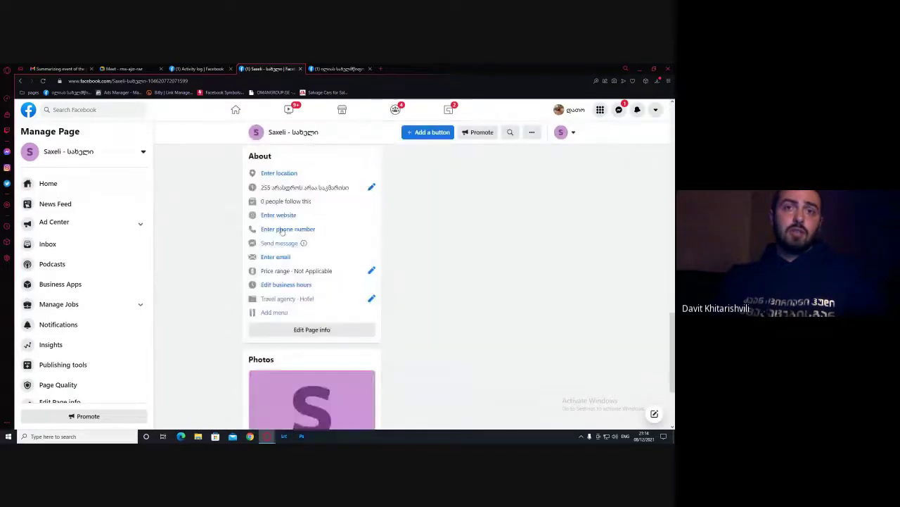
Compare the Saxeli Page's About details with the Ilia State University Insights, and open the bookmarked University Page in a new tab
left_click(335, 69)
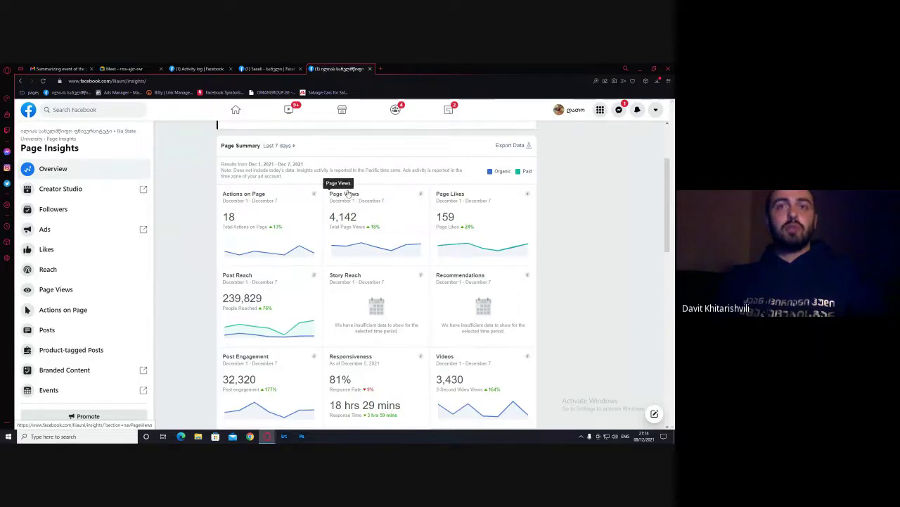
left_click(268, 68)
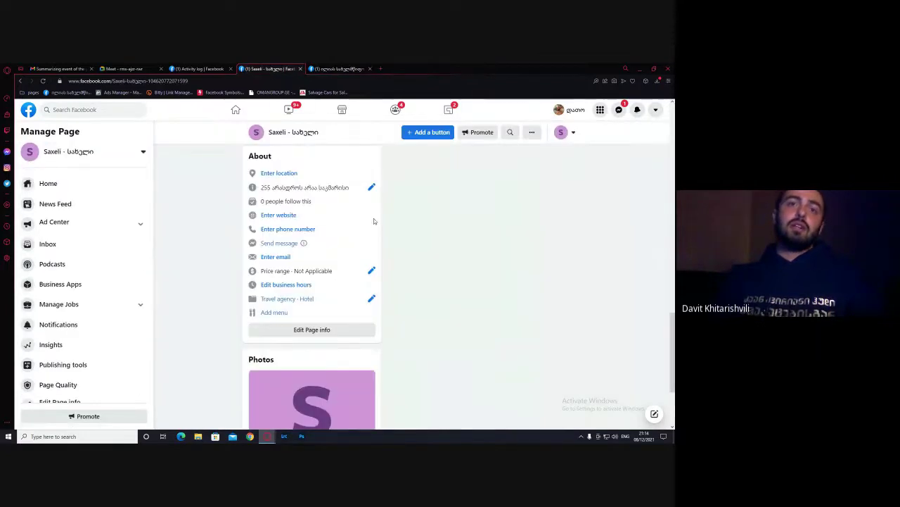
left_click(341, 68)
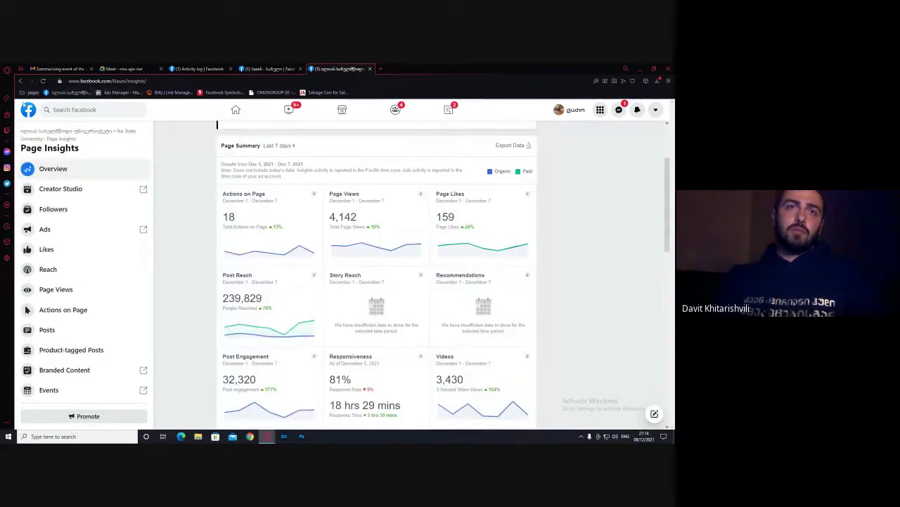
left_click(69, 92)
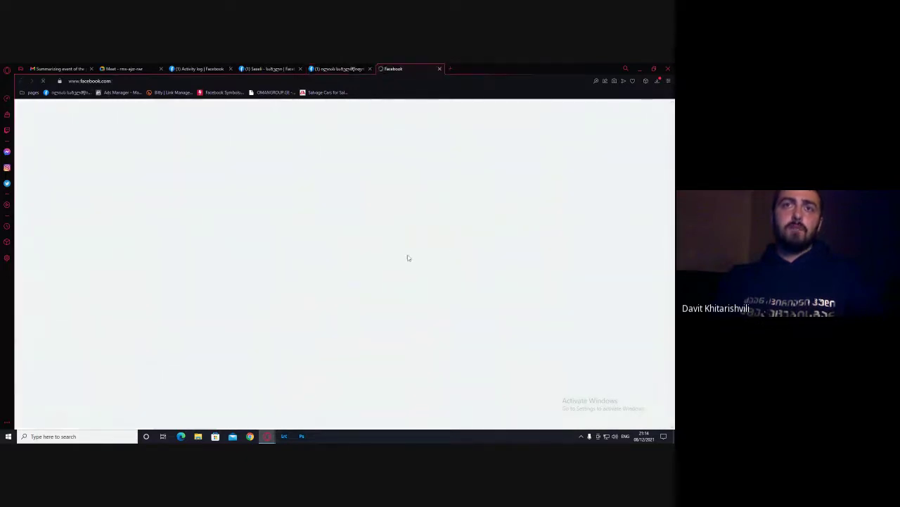
Find the zoommer post in the news feed and open the zoommer Page
scroll(410, 258, "down", 6)
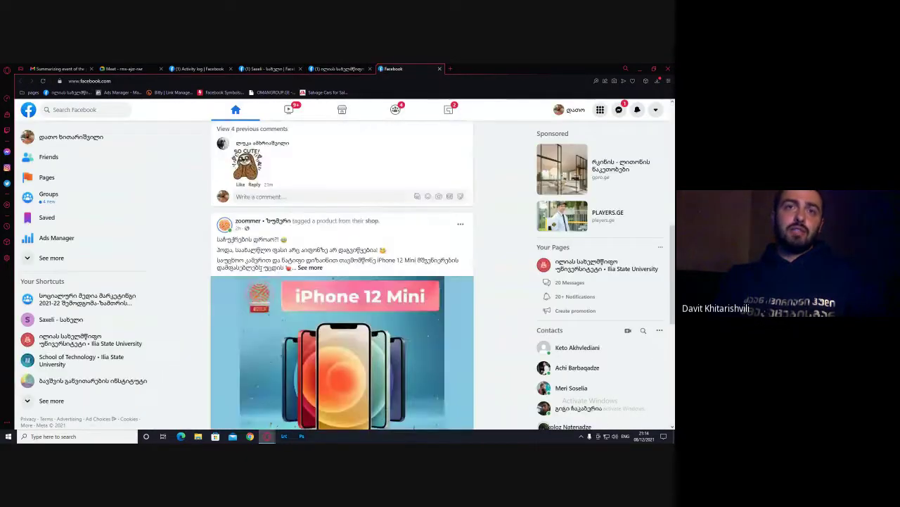
mouse_move(262, 224)
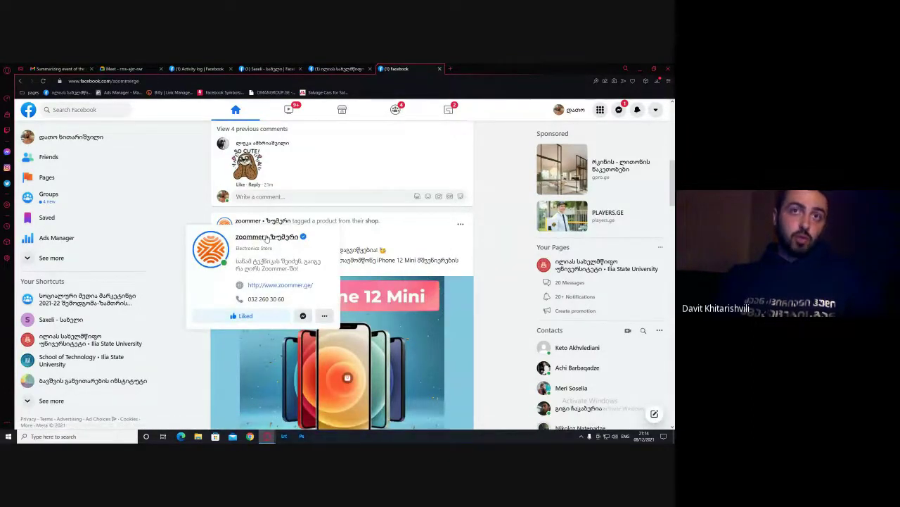
left_click(267, 237)
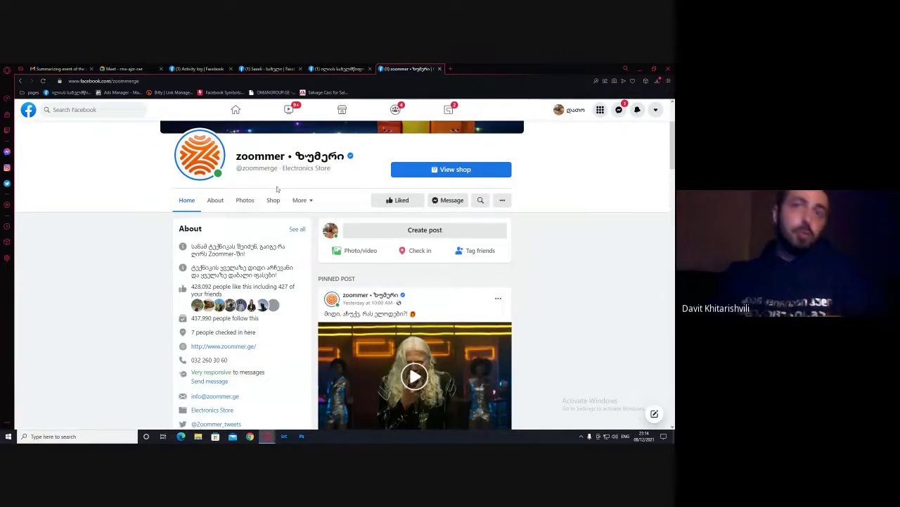
Return to the Ilia State University Page Insights and set the Page Summary period to Last 28 days
left_click(330, 68)
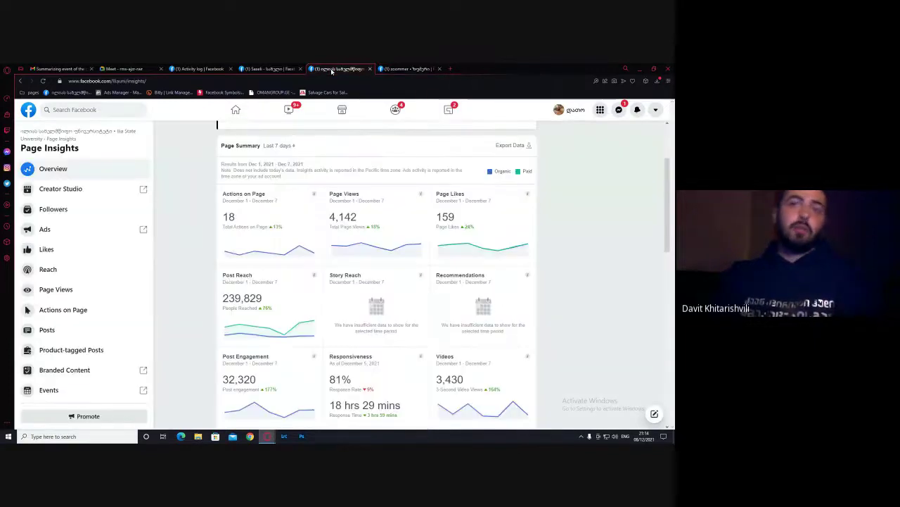
mouse_move(421, 197)
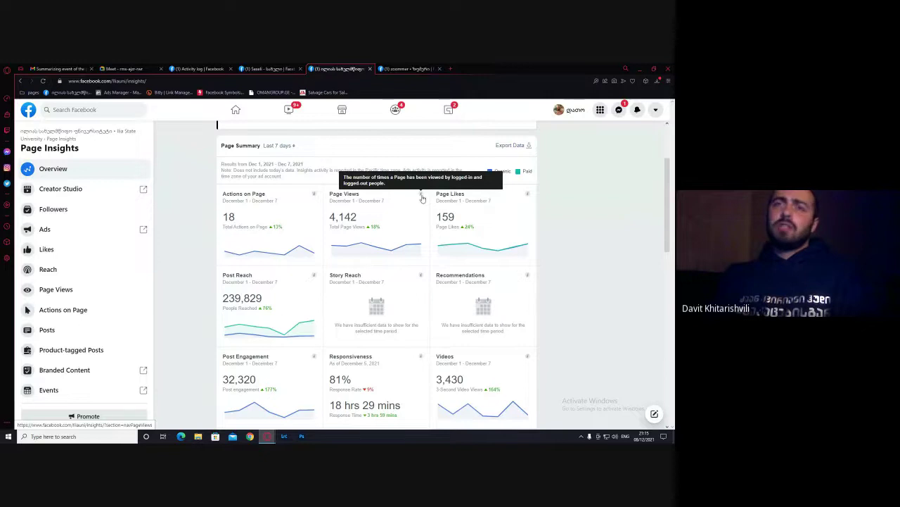
left_click(281, 147)
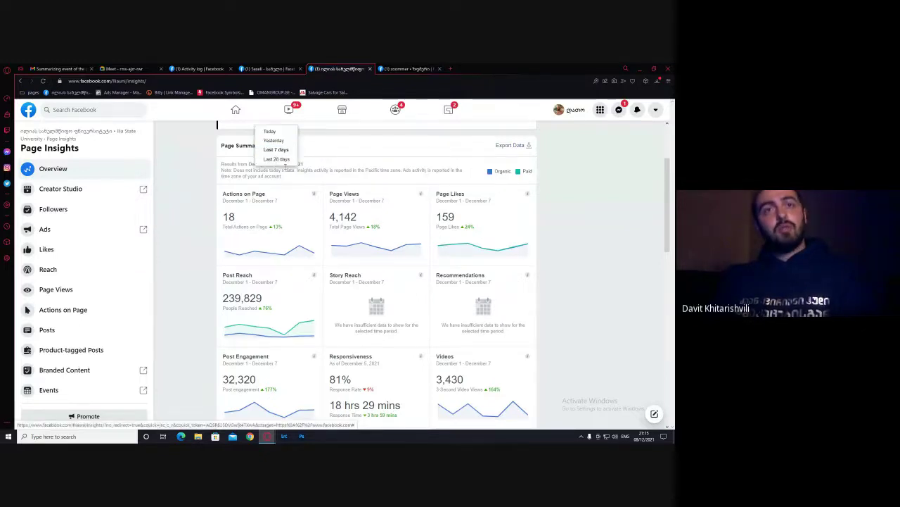
left_click(284, 159)
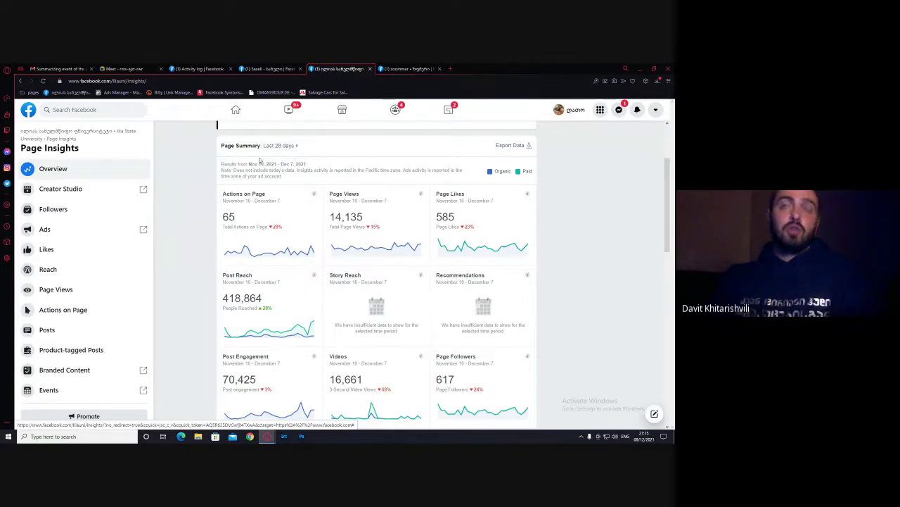
left_click(287, 144)
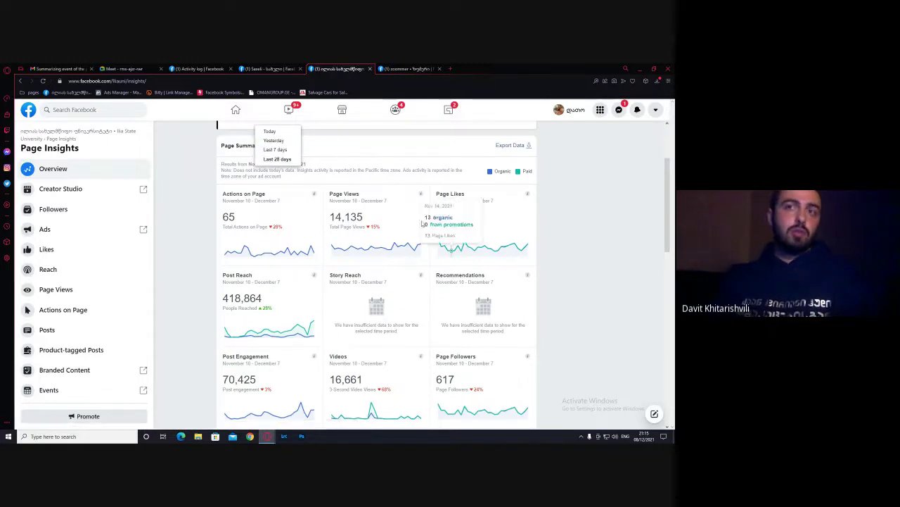
left_click(552, 212)
Review the reach and engagement of the five most recent posts and locate the Pages to Watch section
scroll(305, 240, "down", 3)
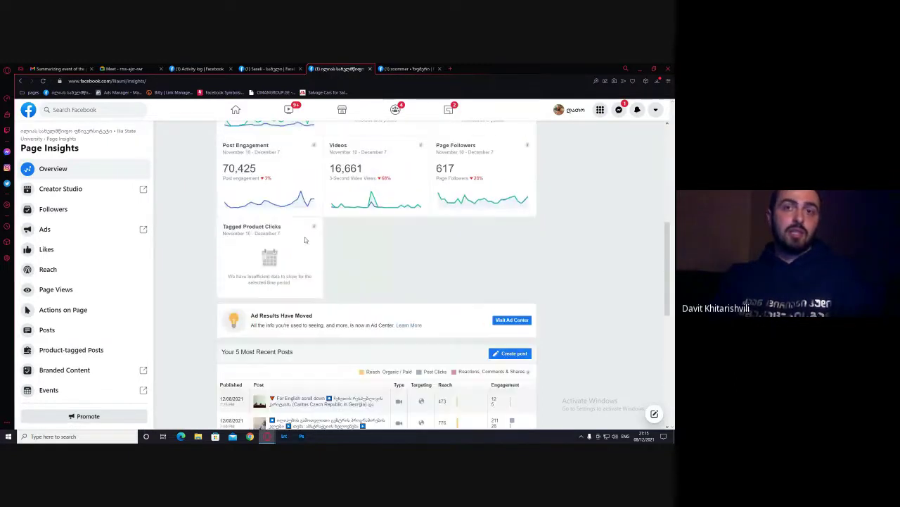
scroll(375, 244, "down", 2)
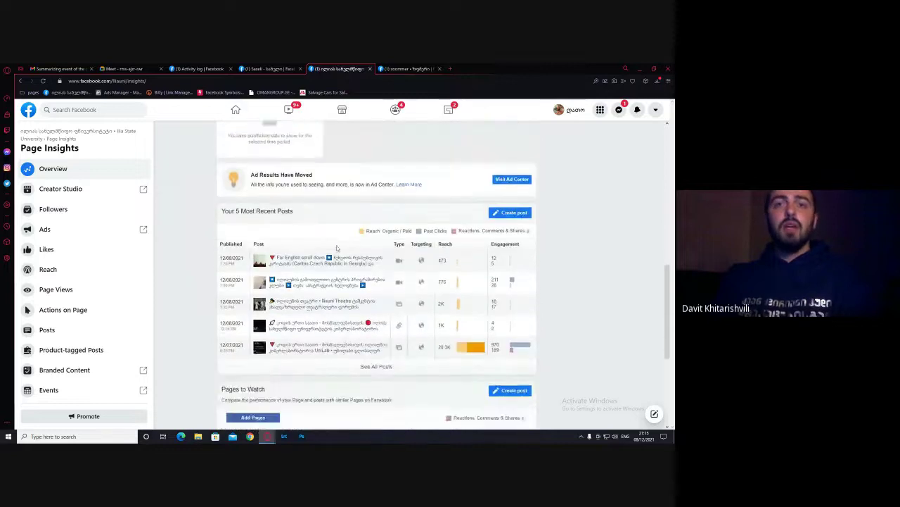
scroll(307, 211, "down", 1)
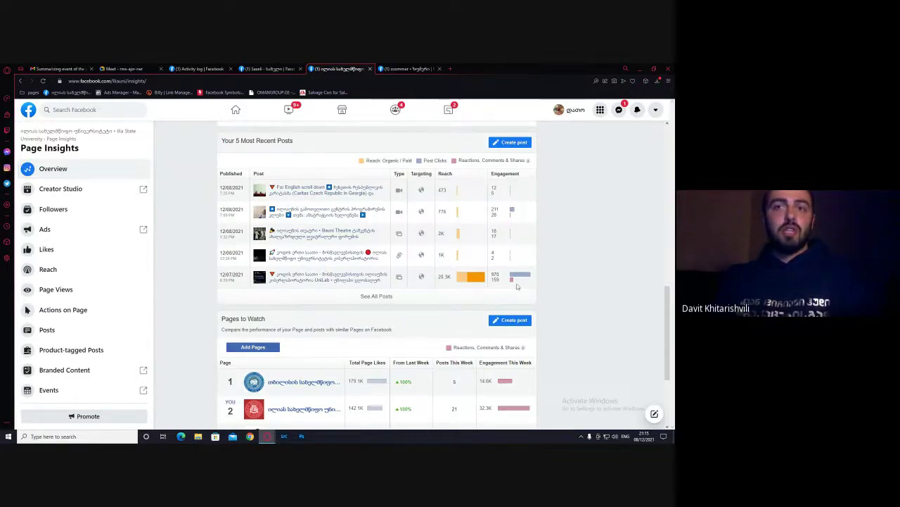
scroll(226, 254, "down", 3)
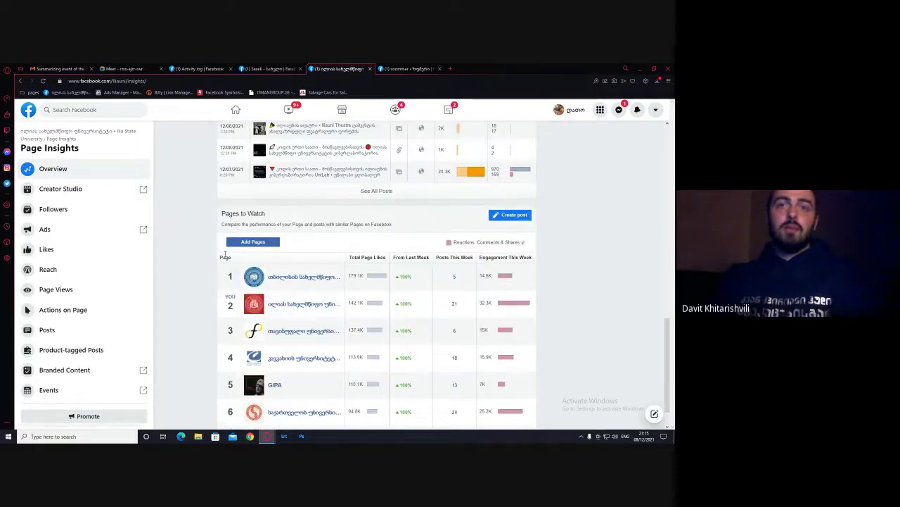
left_click_drag(226, 213, 282, 217)
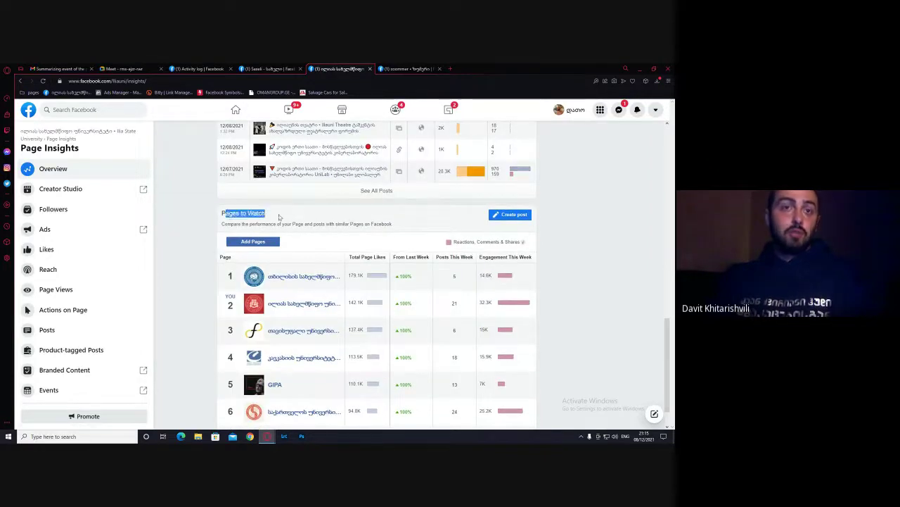
left_click(282, 217)
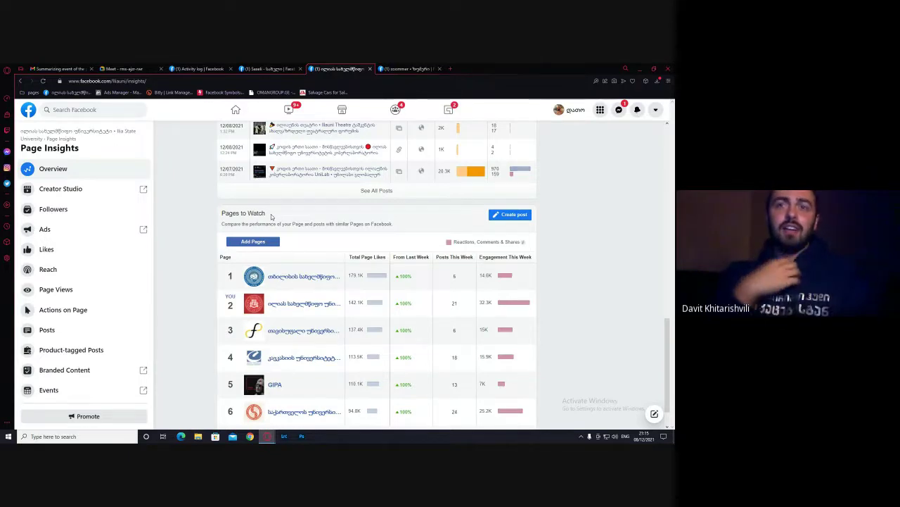
Expand the full Pages to Watch list and compare the universities' posts and engagement for this week
scroll(442, 307, "down", 1)
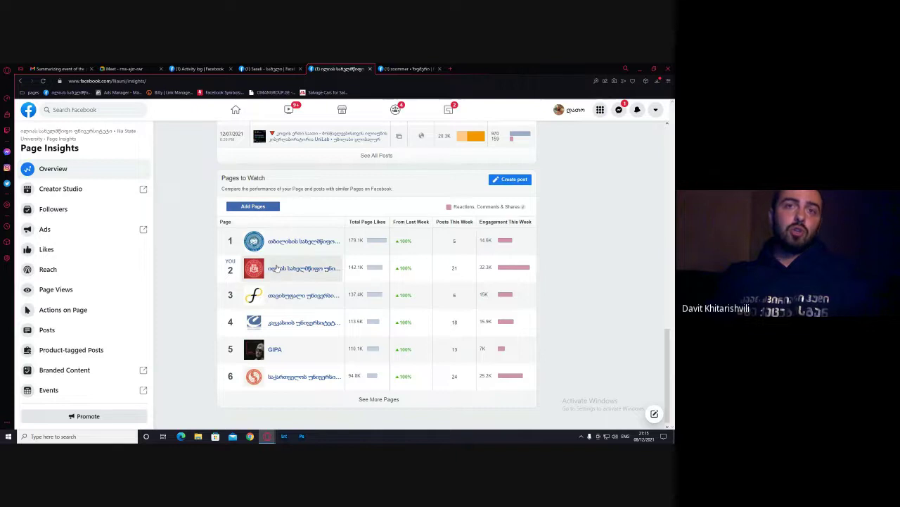
left_click(371, 401)
scroll(367, 377, "down", 2)
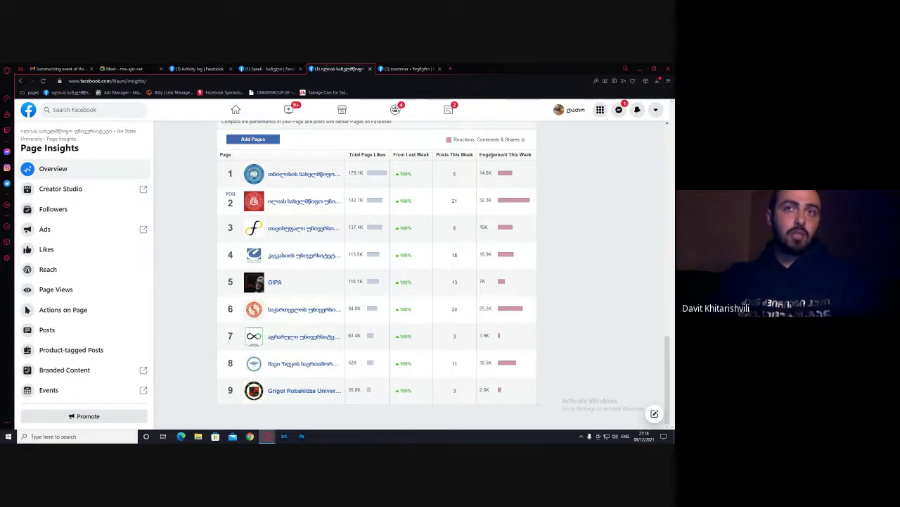
scroll(415, 244, "up", 1)
scroll(415, 244, "down", 1)
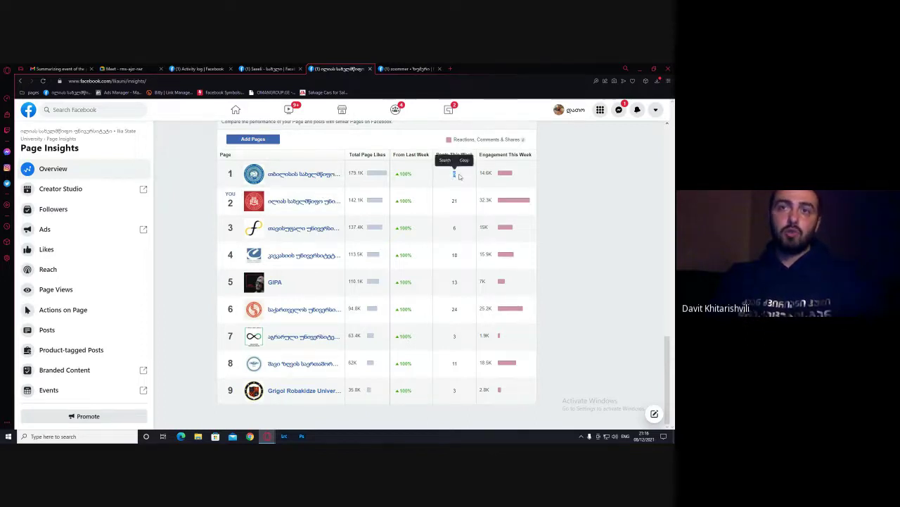
double_click(455, 255)
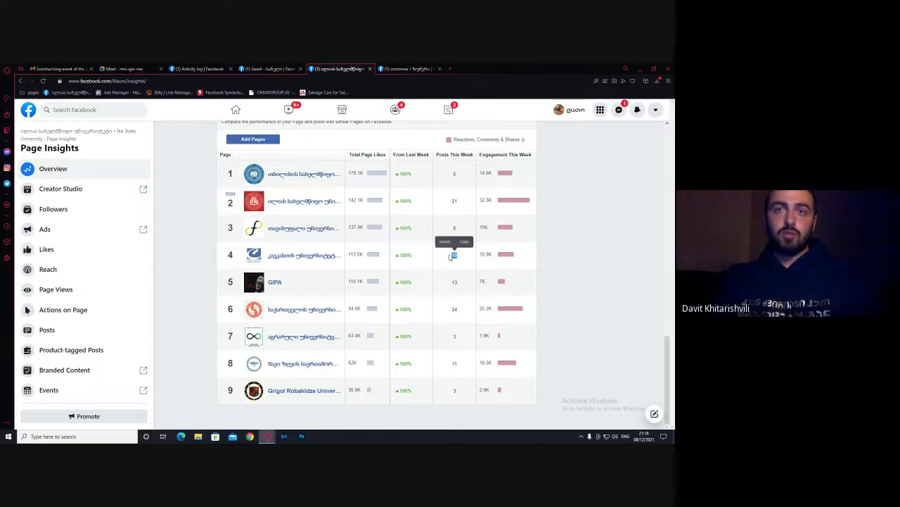
double_click(455, 309)
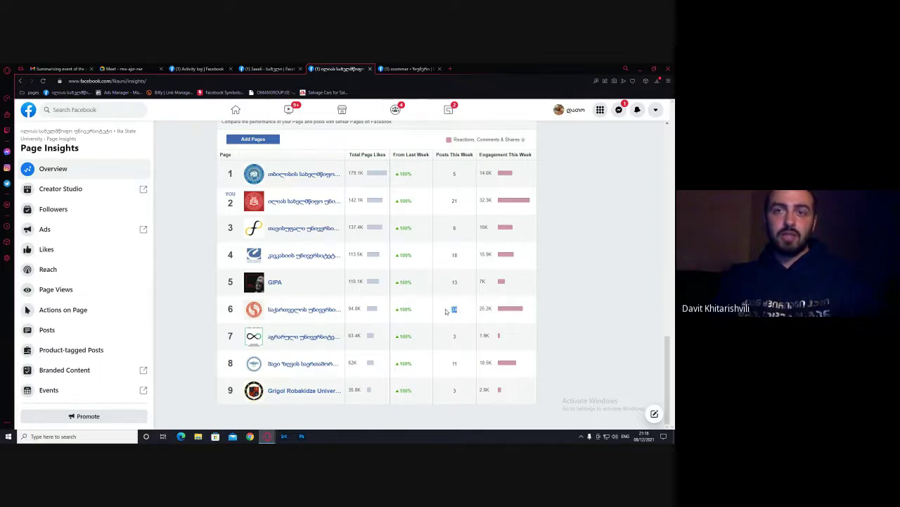
left_click(455, 201)
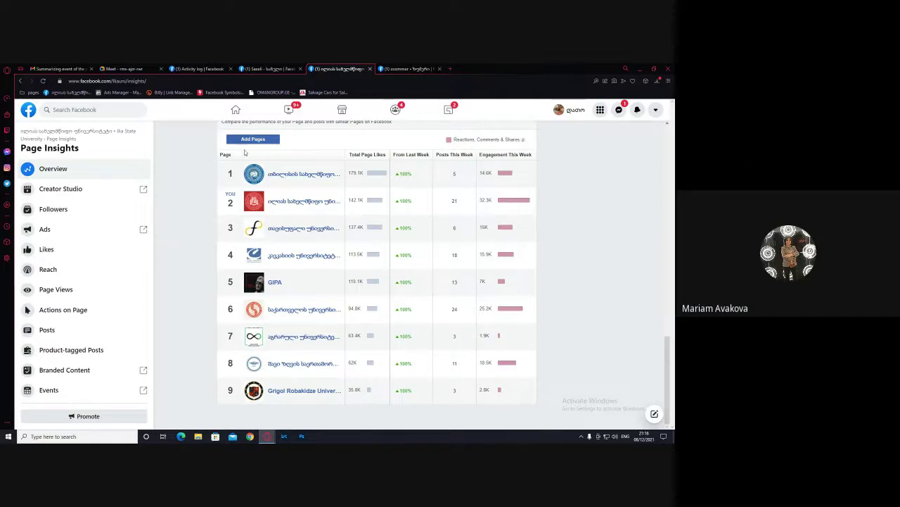
Add the suggested Caucasus International University Page to Pages to Watch and check the comparison table
scroll(245, 153, "up", 1)
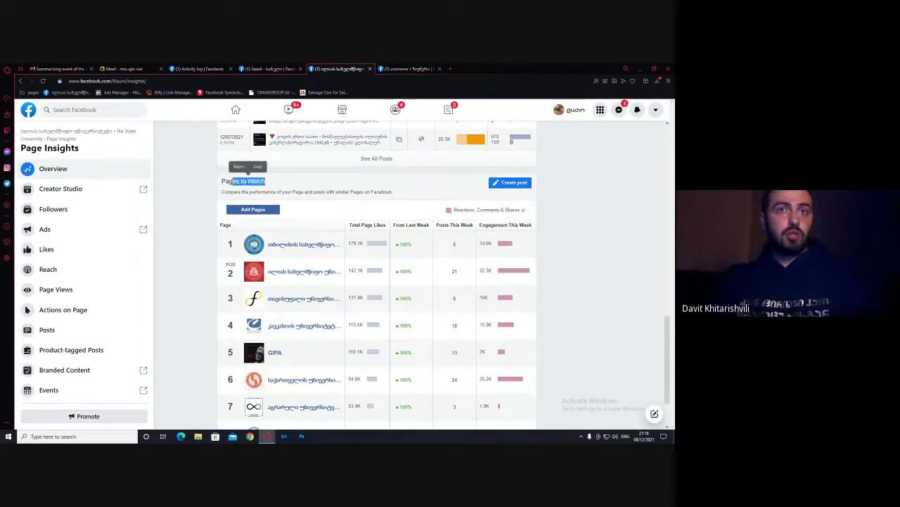
left_click(249, 209)
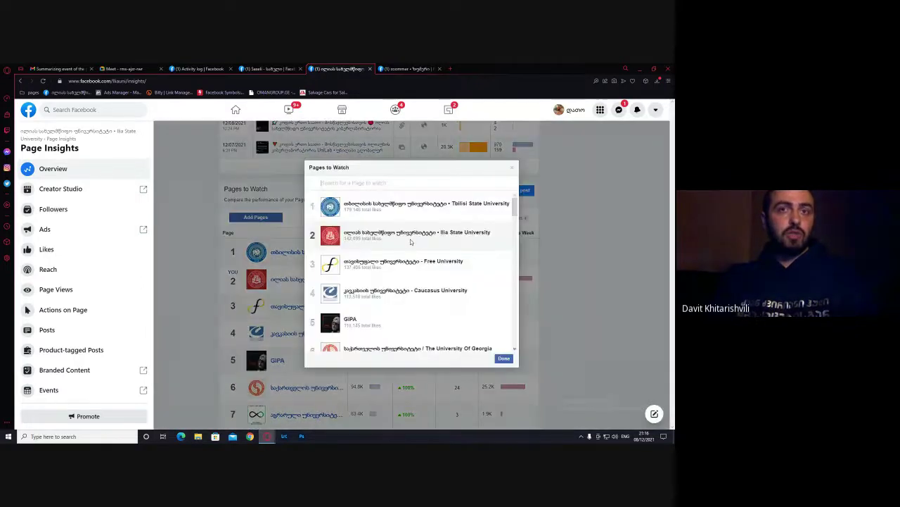
scroll(369, 274, "down", 10)
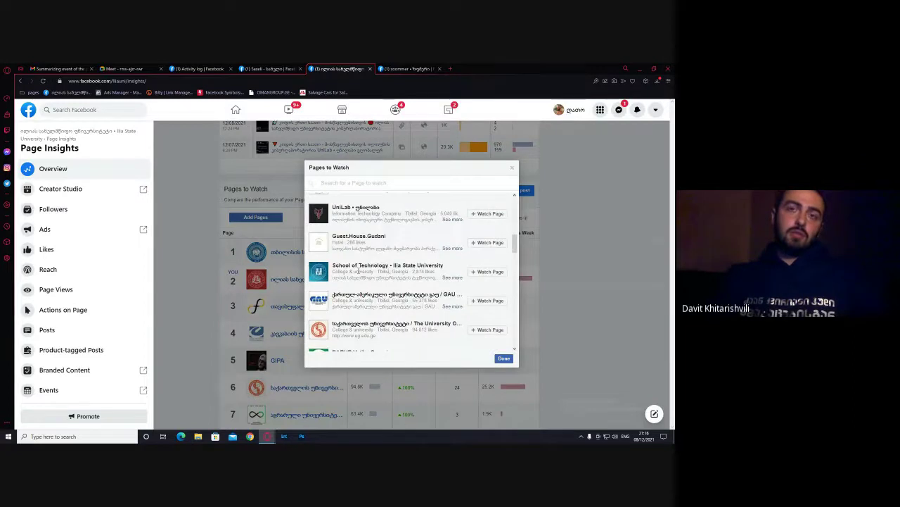
scroll(412, 285, "down", 8)
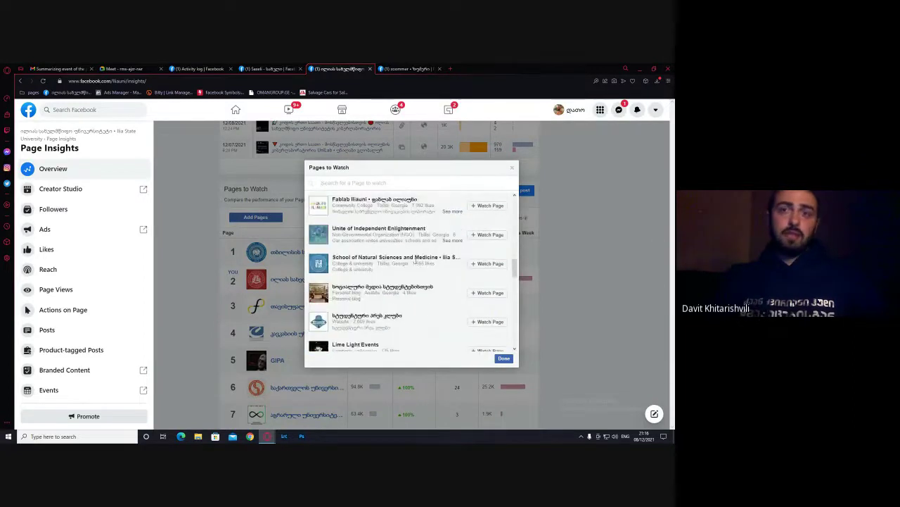
scroll(326, 262, "down", 3)
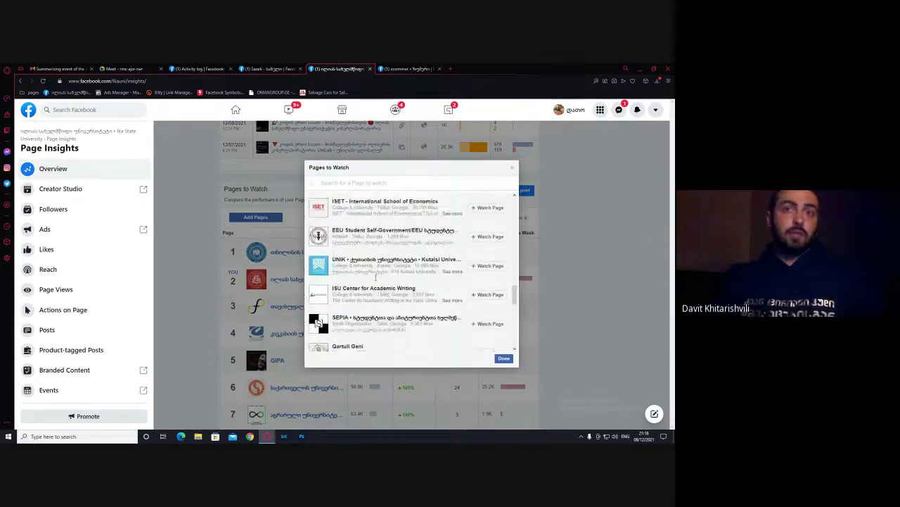
scroll(369, 290, "up", 2)
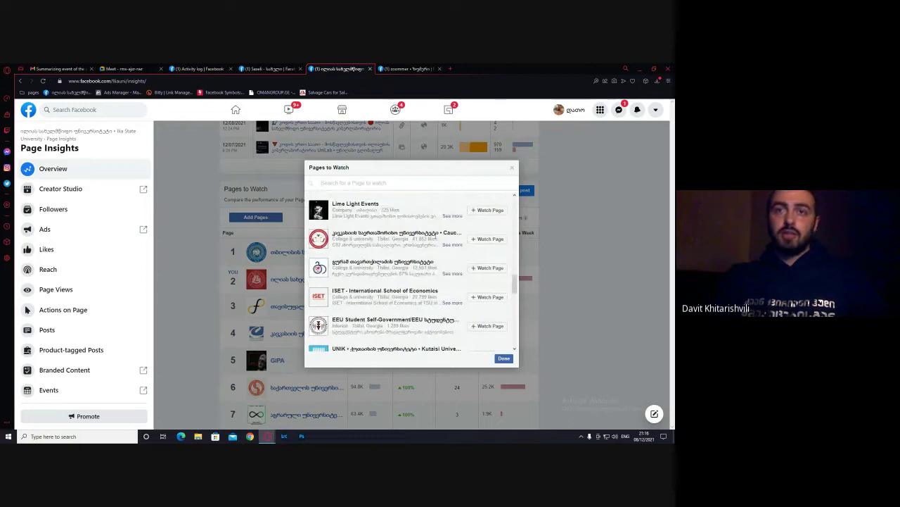
left_click(479, 240)
left_click(504, 358)
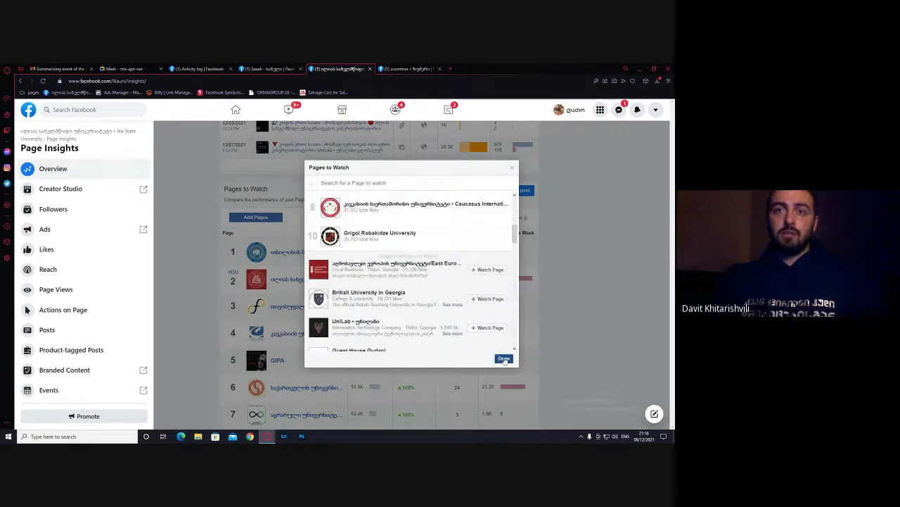
scroll(313, 338, "down", 1)
scroll(309, 337, "up", 1)
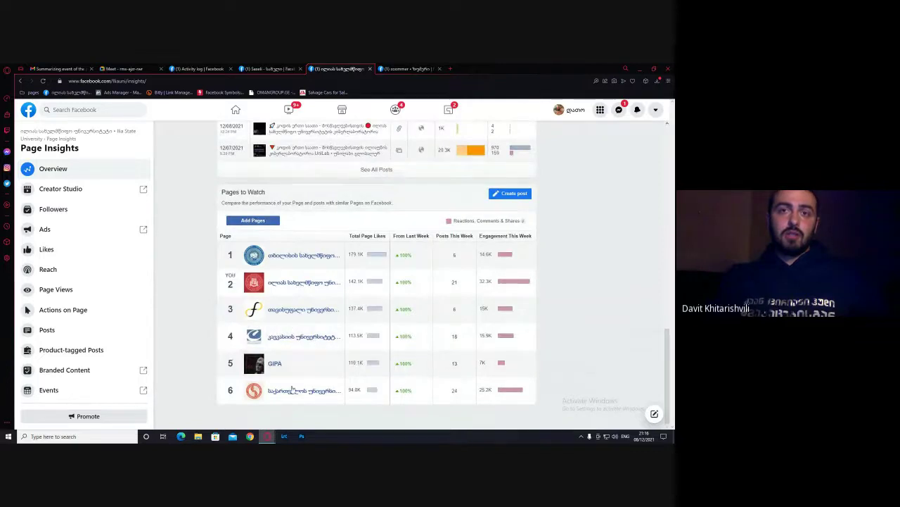
scroll(358, 402, "up", 2)
scroll(360, 344, "down", 2)
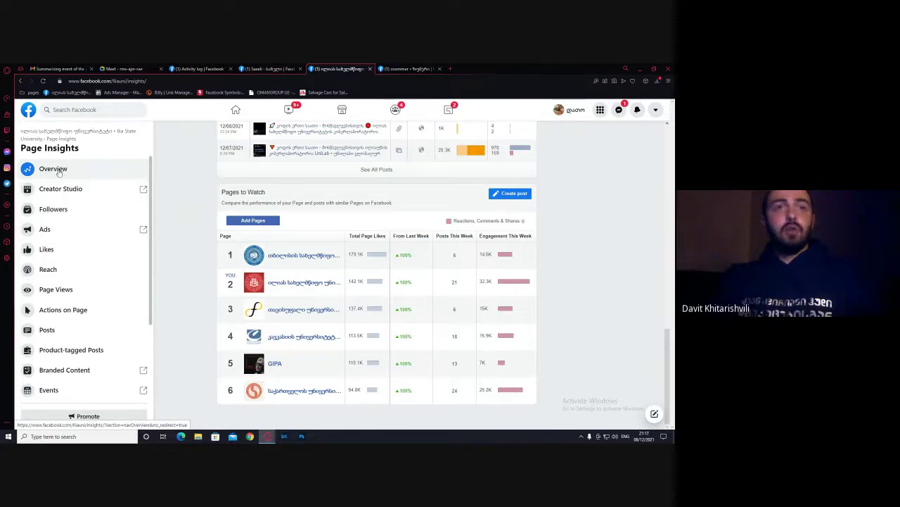
Look over the available Page Insights sections, from Overview down to Stories
double_click(64, 138)
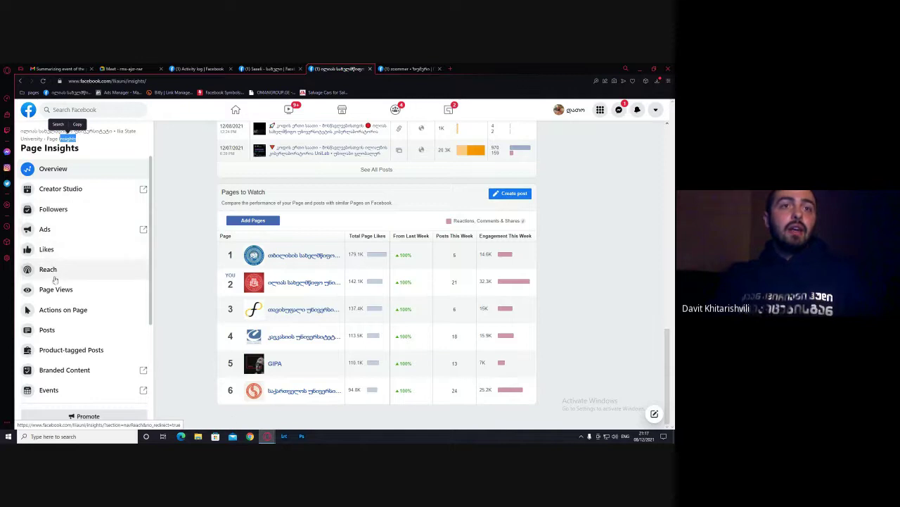
scroll(63, 264, "down", 1)
scroll(280, 273, "up", 1)
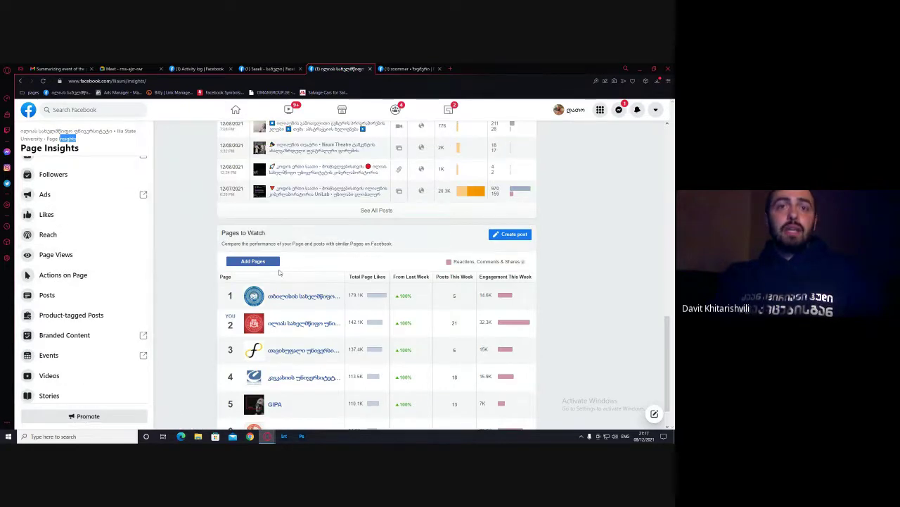
scroll(279, 272, "down", 1)
scroll(74, 255, "up", 1)
Go back to the Page Summary and inspect the 28-day Post Reach total and its chart
scroll(282, 232, "up", 10)
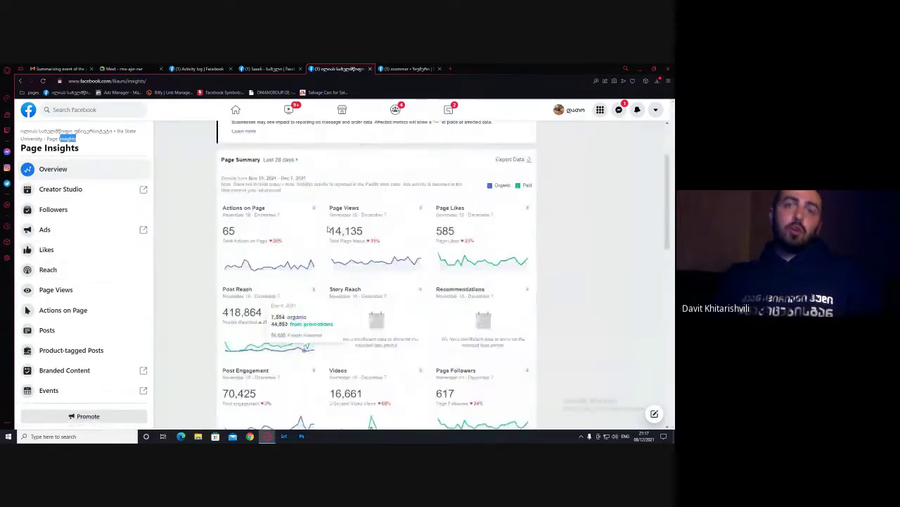
scroll(474, 197, "down", 1)
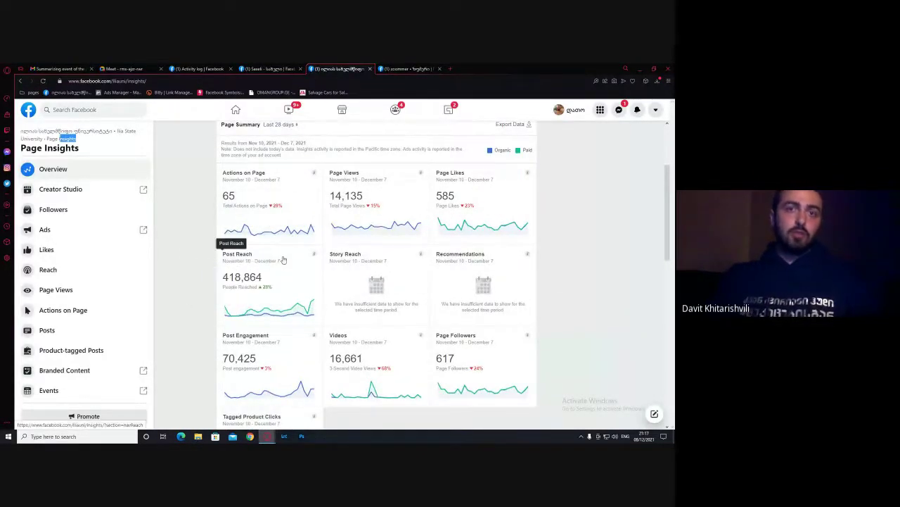
left_click_drag(220, 277, 263, 278)
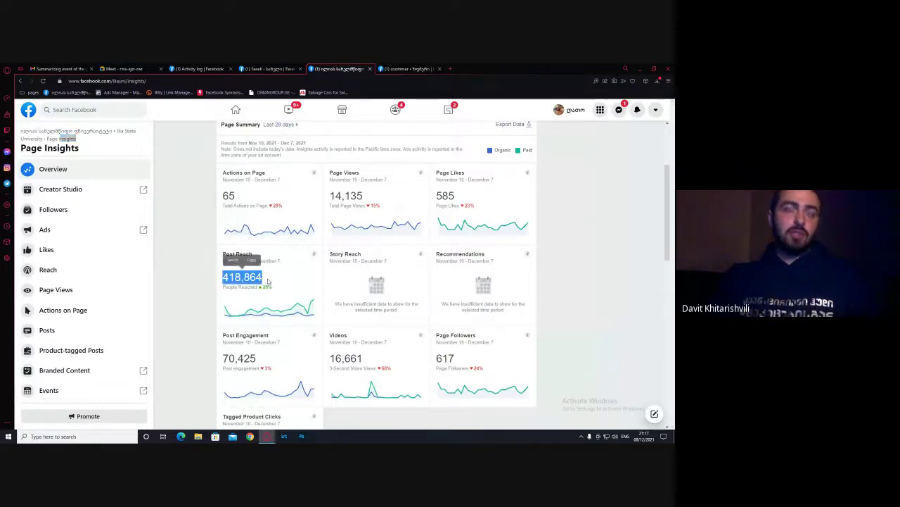
left_click(242, 277)
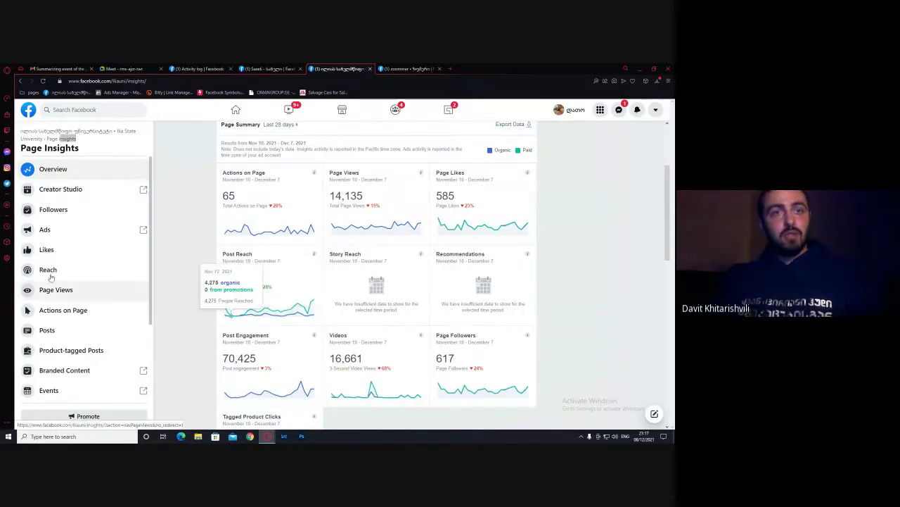
Open the Reach section of Page Insights and examine the charts from Post Reach down to Reactions
scroll(77, 337, "down", 3)
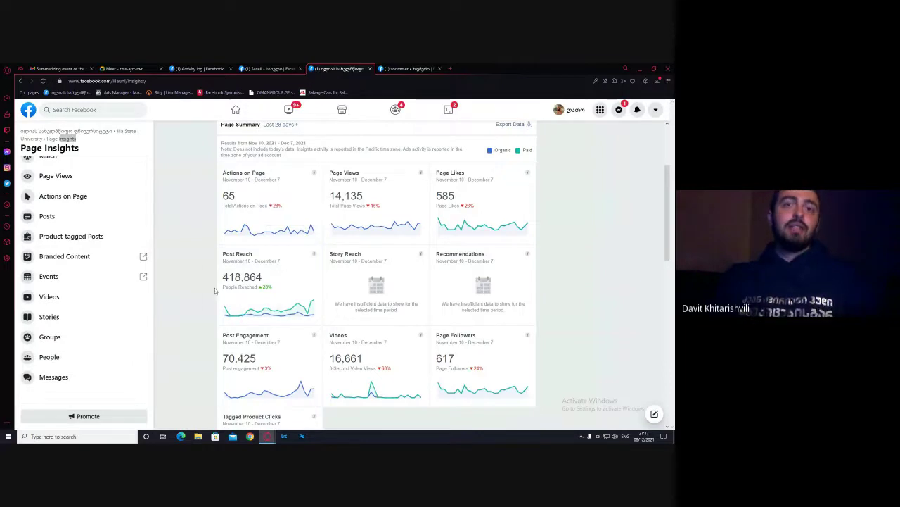
scroll(206, 322, "up", 1)
scroll(40, 270, "up", 2)
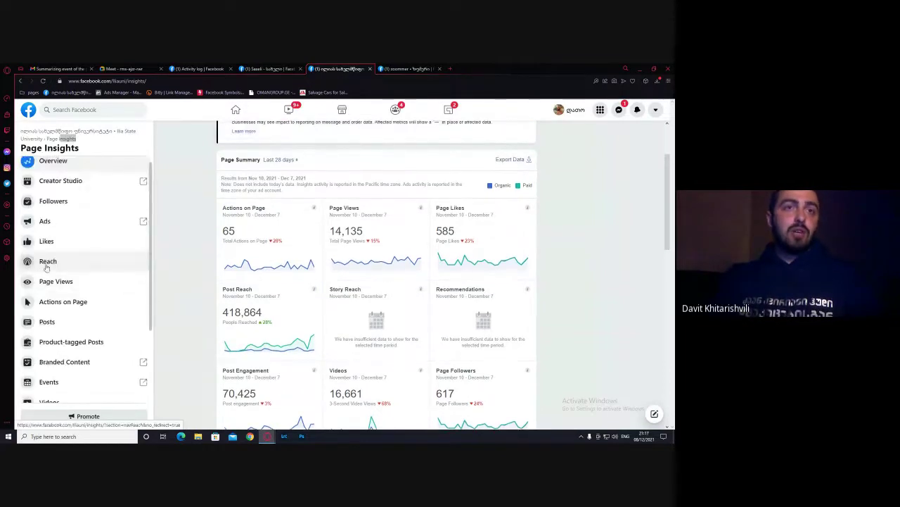
left_click(48, 262)
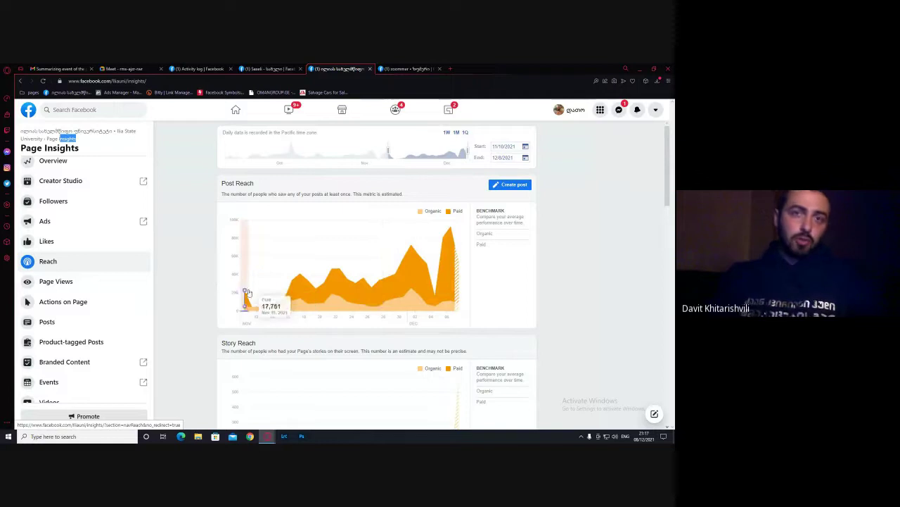
scroll(289, 275, "down", 8)
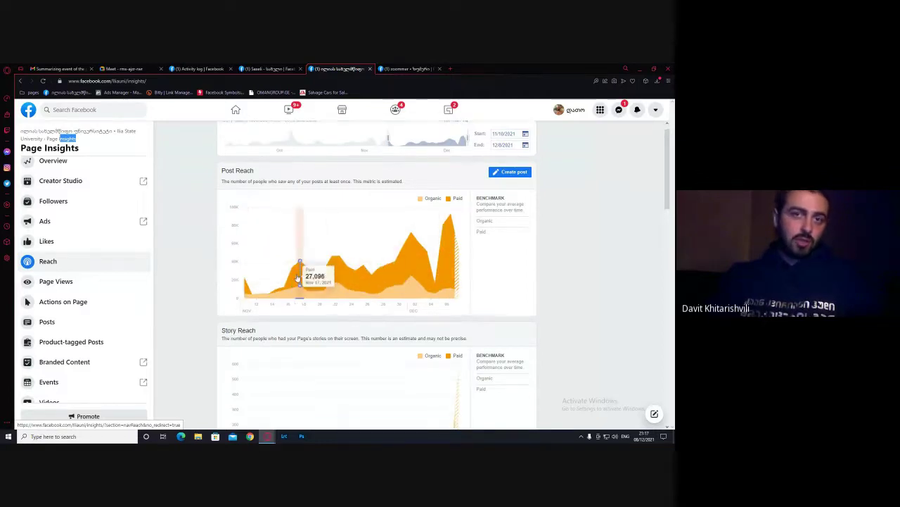
scroll(296, 240, "up", 1)
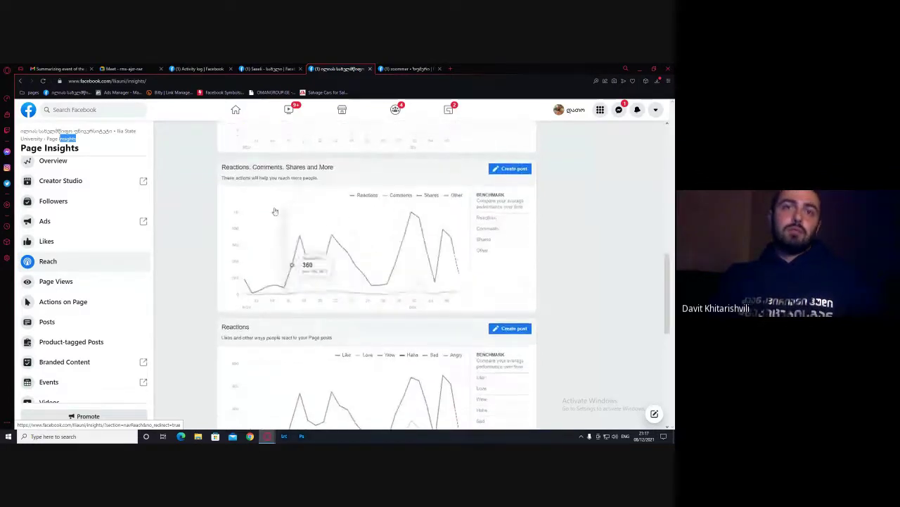
scroll(301, 246, "down", 2)
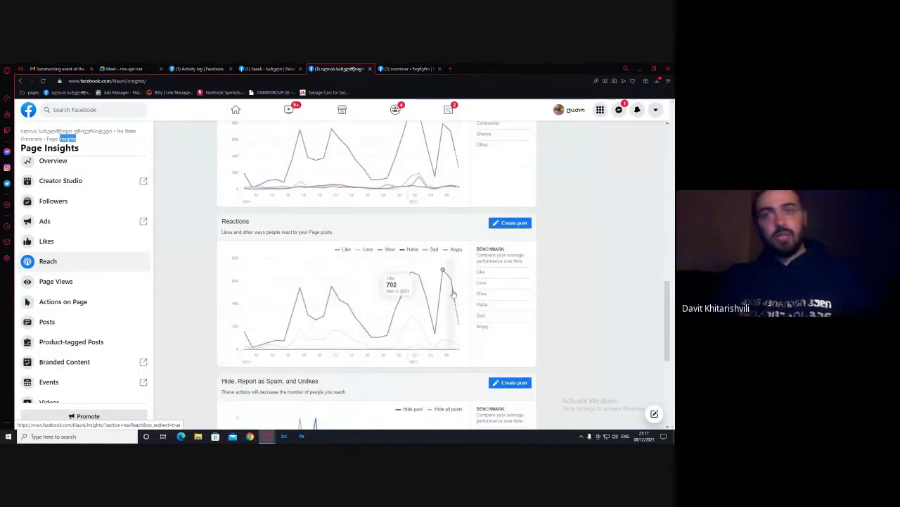
scroll(392, 226, "up", 6)
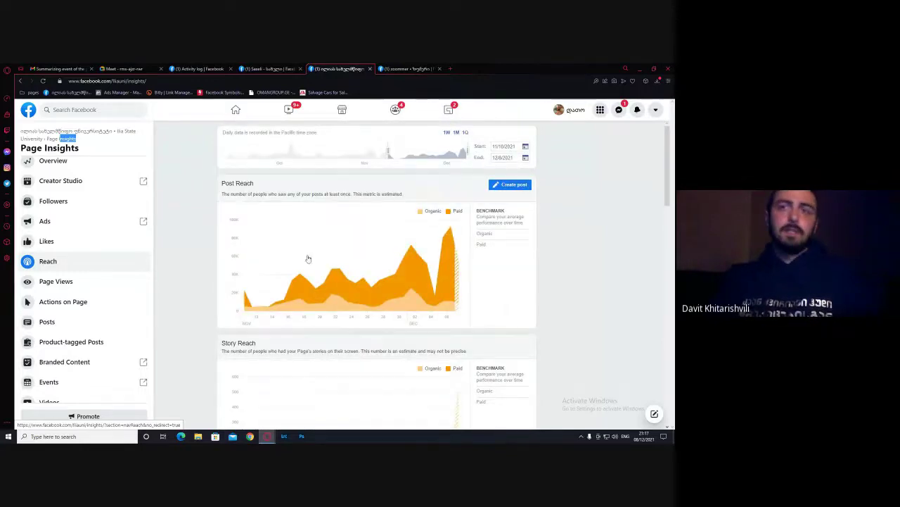
Examine the Hide, Report as Spam, and Unlikes chart in the Reach section alongside the Reactions chart
scroll(308, 259, "down", 6)
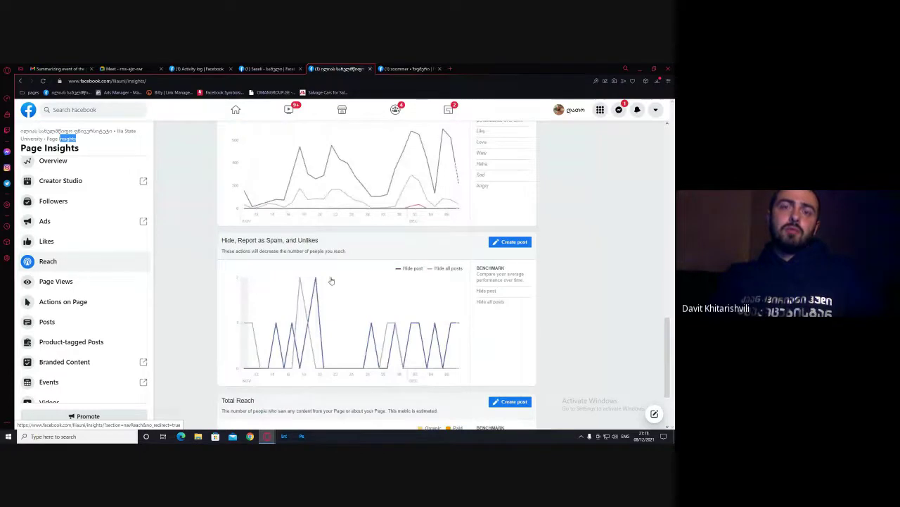
scroll(331, 281, "up", 1)
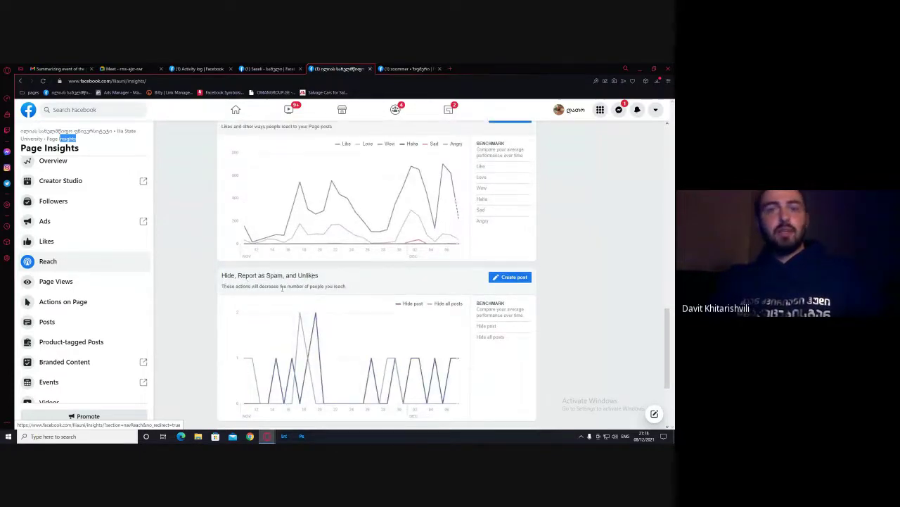
left_click_drag(226, 275, 256, 276)
scroll(267, 285, "down", 2)
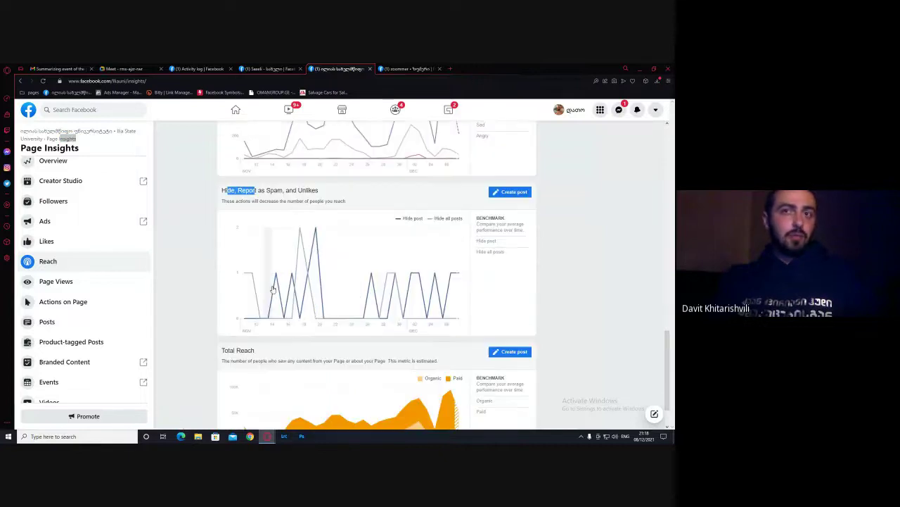
scroll(331, 309, "up", 3)
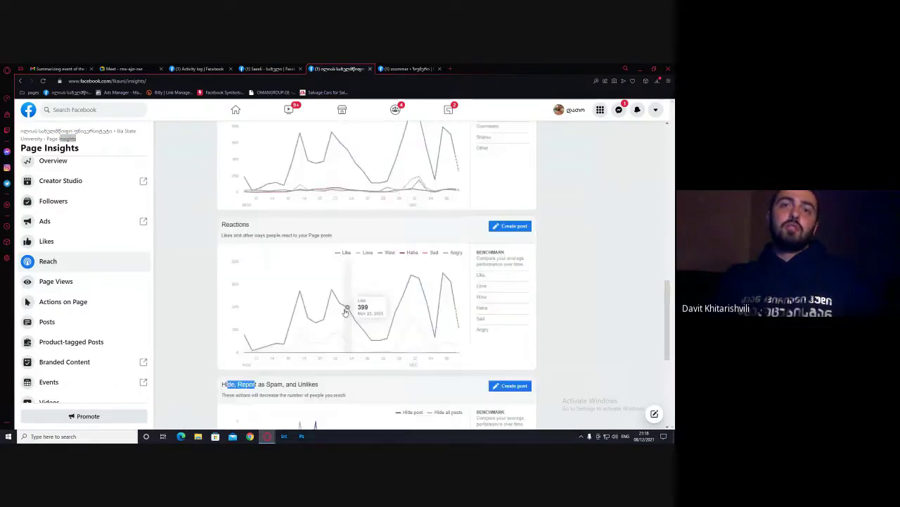
Look over the Reach section's Recommendations, Reactions, Comments, Shares and More, and Reactions charts again
scroll(391, 394, "down", 3)
scroll(379, 352, "up", 2)
scroll(407, 210, "up", 9)
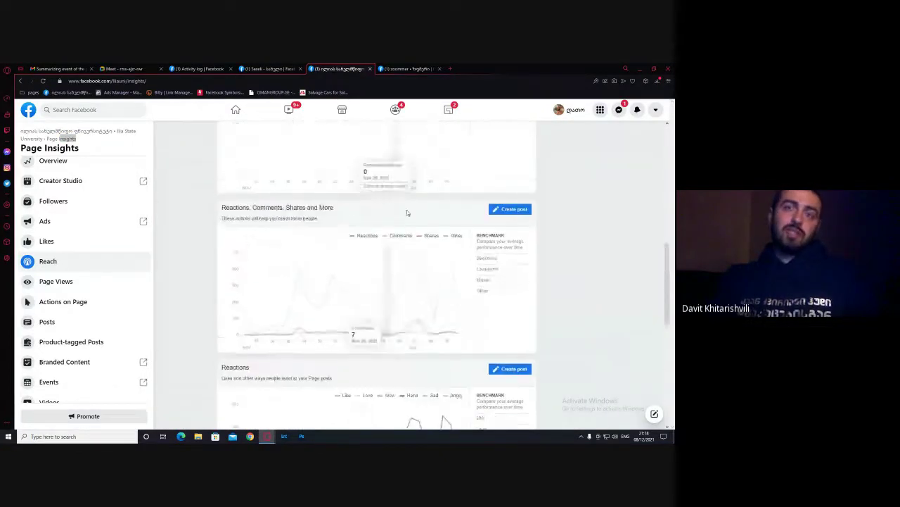
scroll(295, 246, "down", 6)
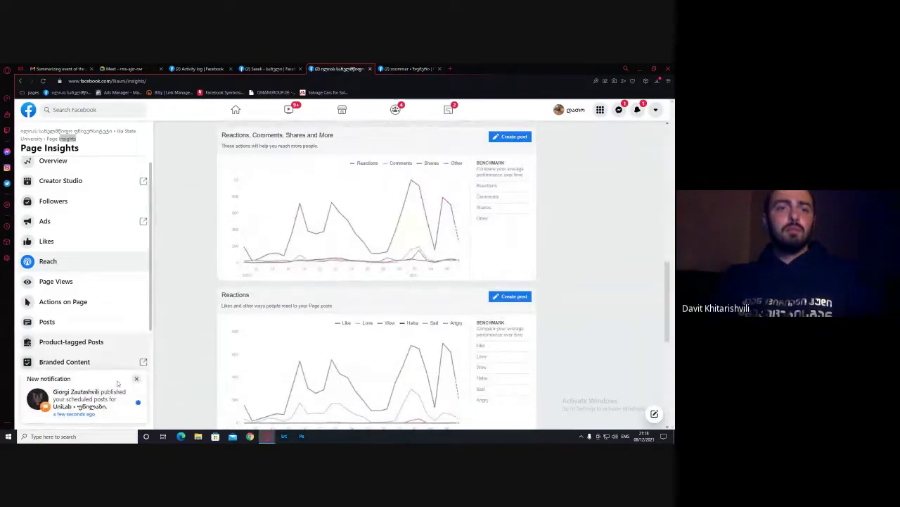
scroll(309, 301, "up", 3)
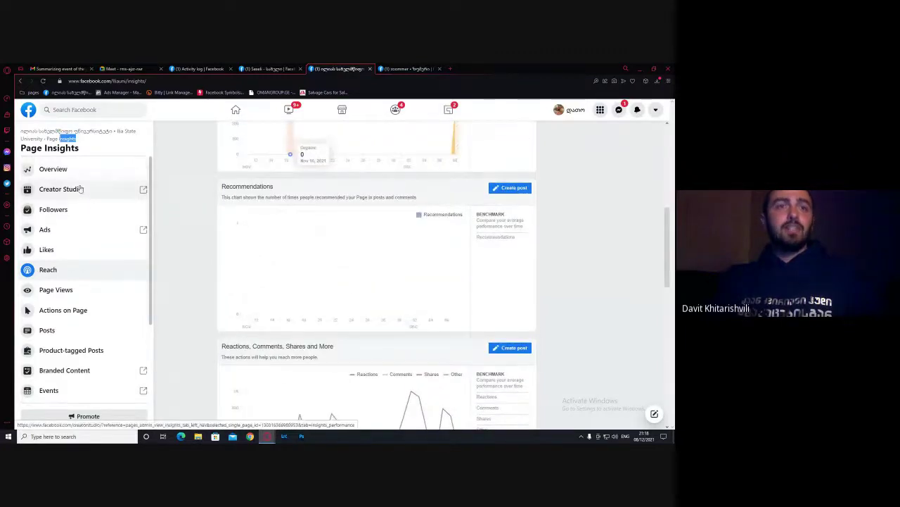
Return to the Insights Overview and review the Page Summary cards, including Post Reach, Post Engagement and Responsiveness
left_click(50, 162)
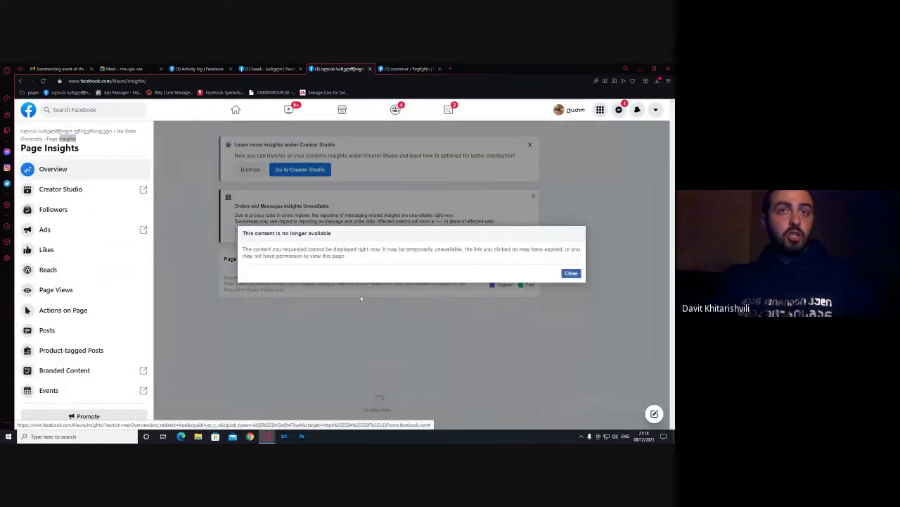
left_click(571, 273)
scroll(337, 211, "down", 3)
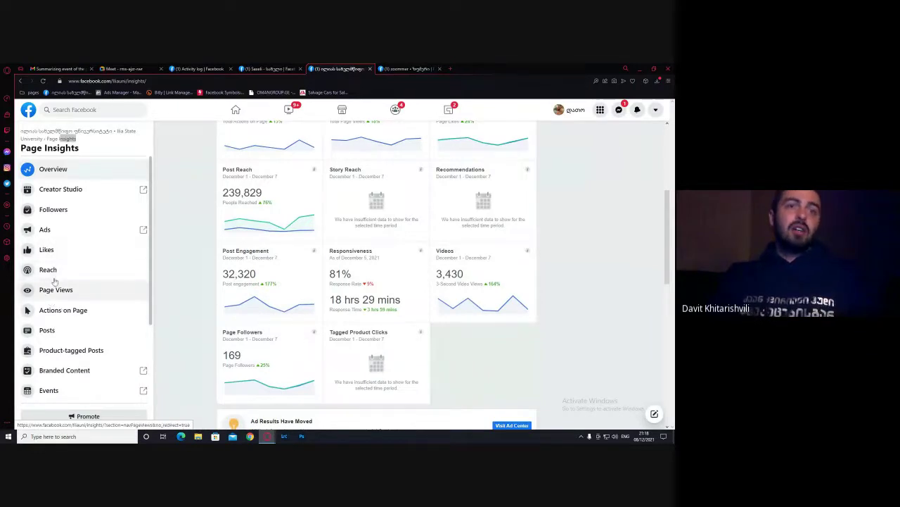
Open the Likes insights and review the charts of page likes, unlikes and where the likes happened
left_click(47, 250)
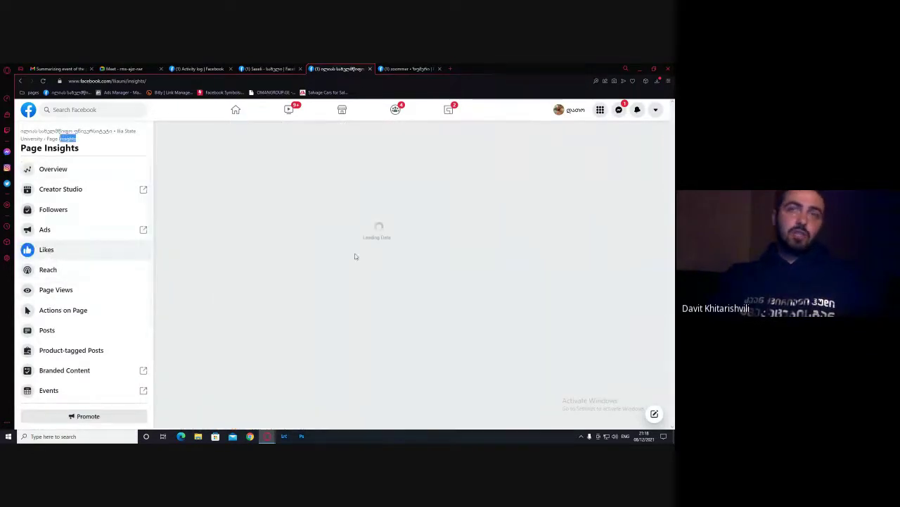
scroll(377, 221, "down", 3)
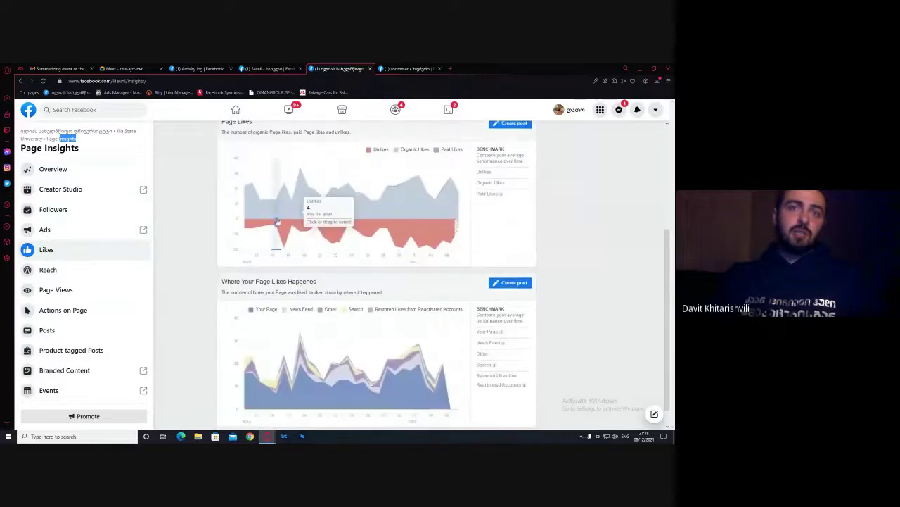
scroll(288, 256, "up", 1)
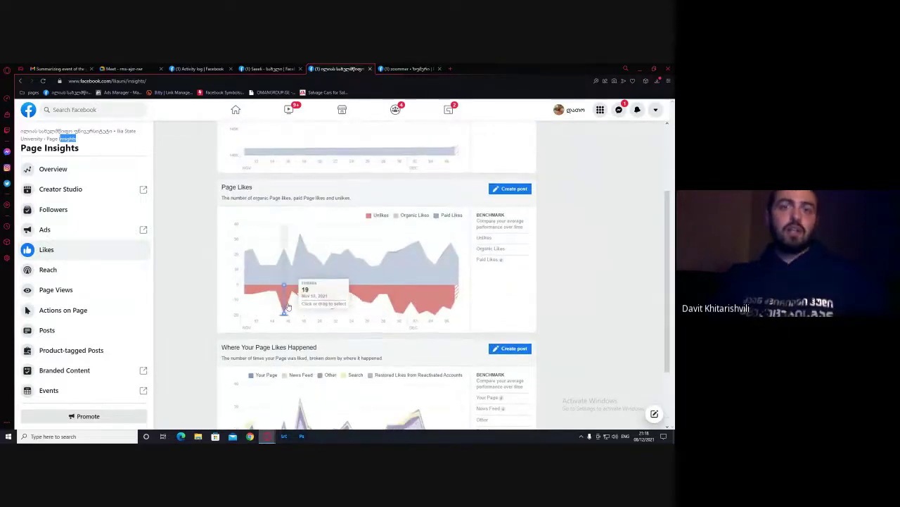
scroll(299, 302, "down", 2)
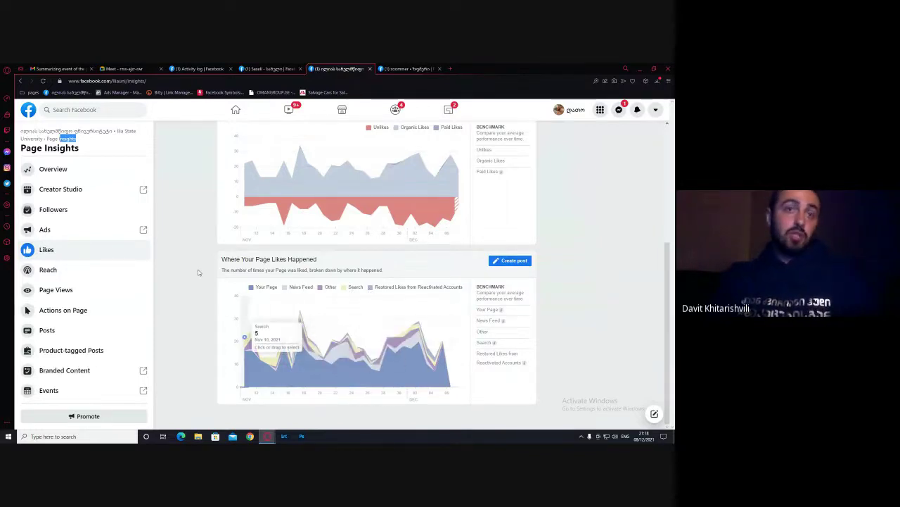
scroll(198, 272, "up", 1)
Open the People insights and view the demographics of the page's followers and of the people engaged
scroll(67, 286, "down", 2)
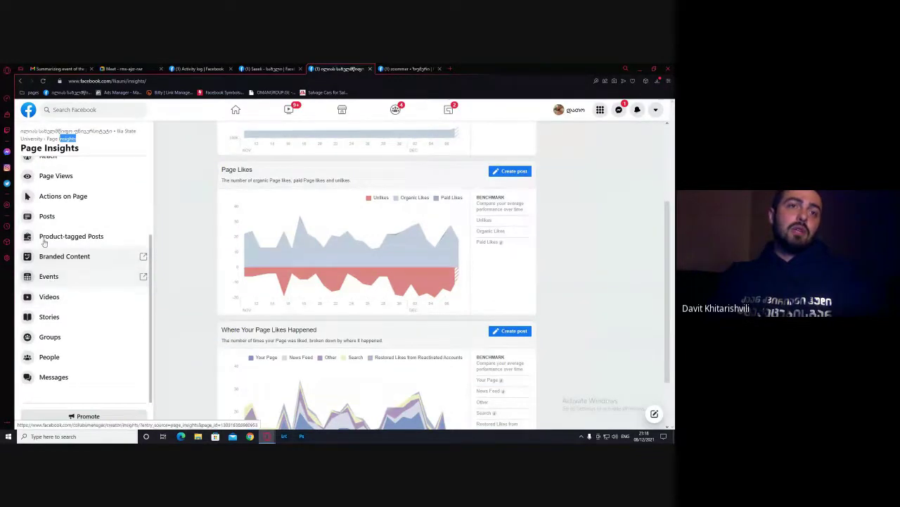
left_click(59, 359)
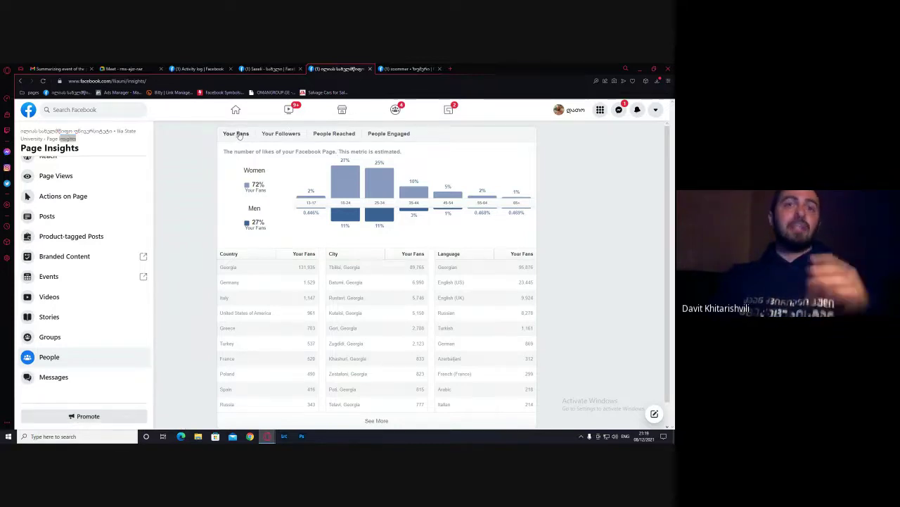
left_click(281, 134)
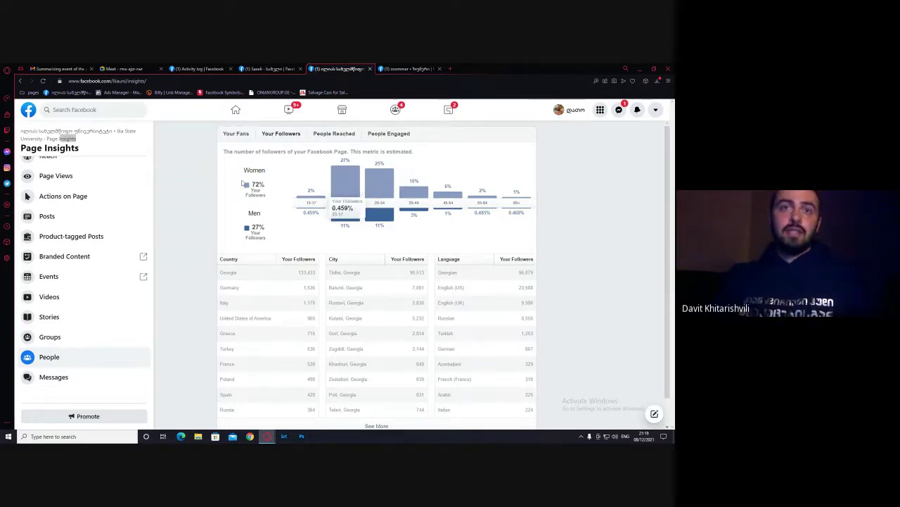
left_click_drag(245, 169, 266, 196)
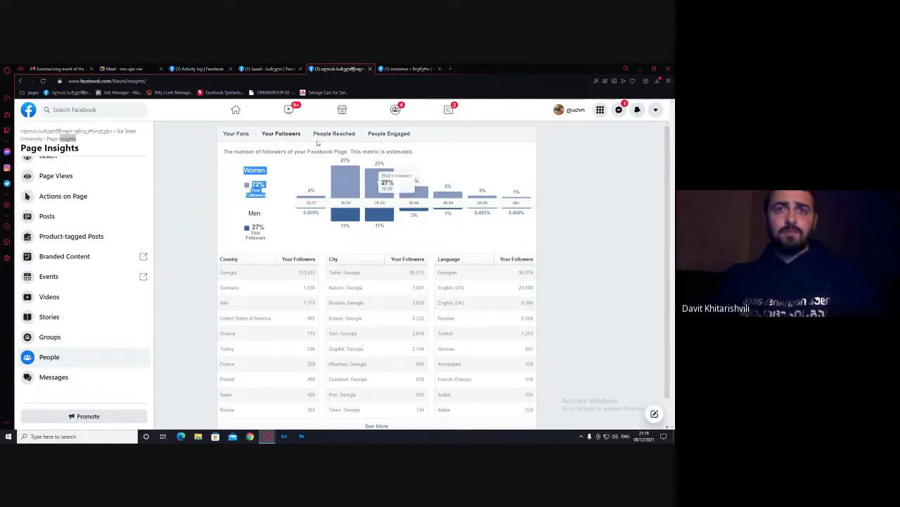
left_click(388, 136)
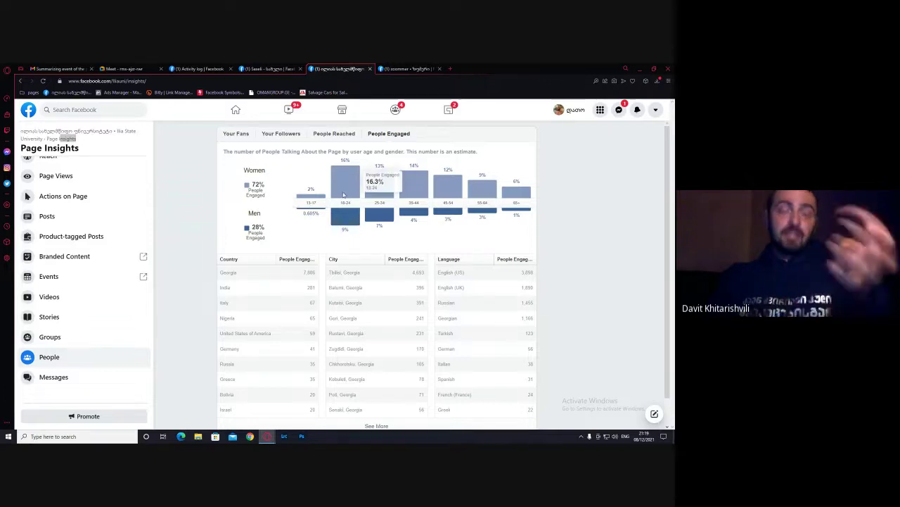
Compare the age and gender breakdown of the page's followers with that of the people engaged
left_click(280, 135)
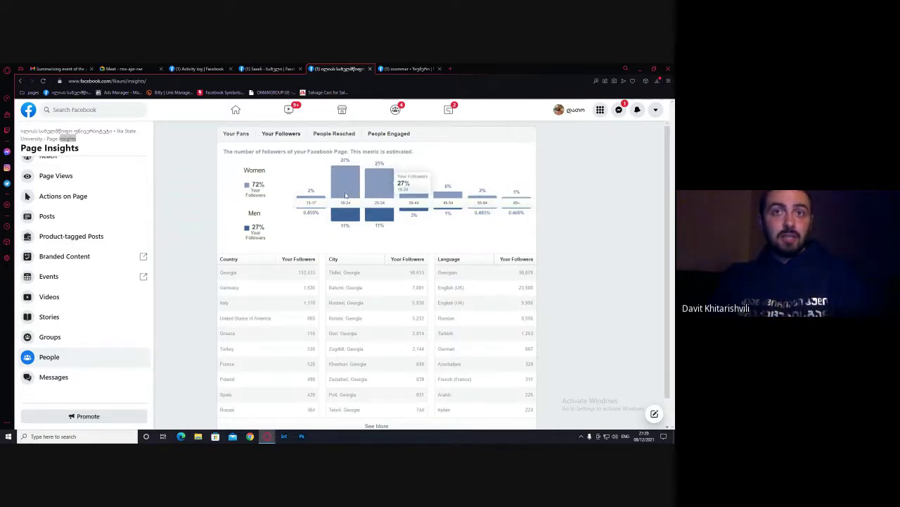
left_click(390, 134)
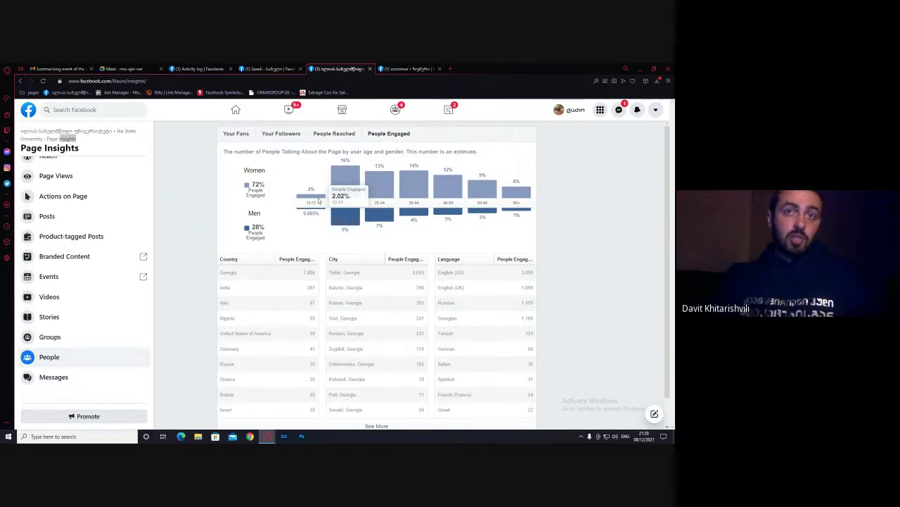
left_click(279, 134)
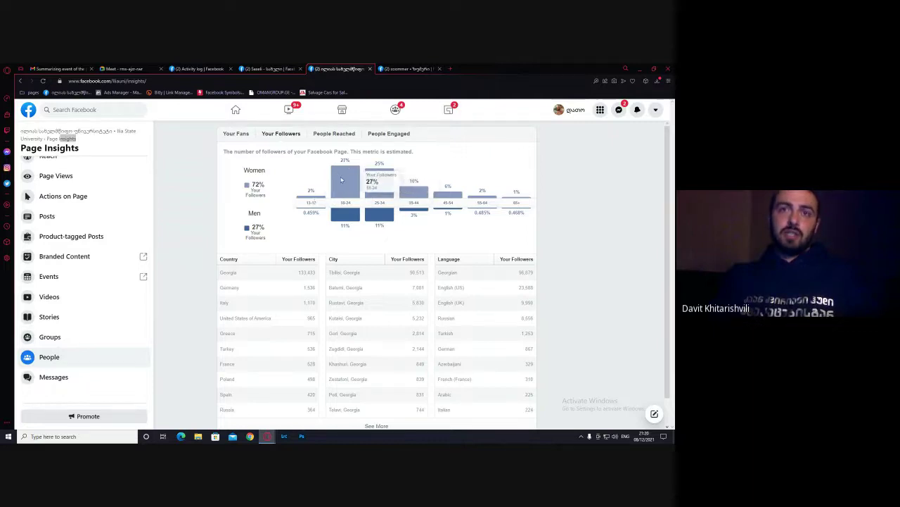
left_click(396, 135)
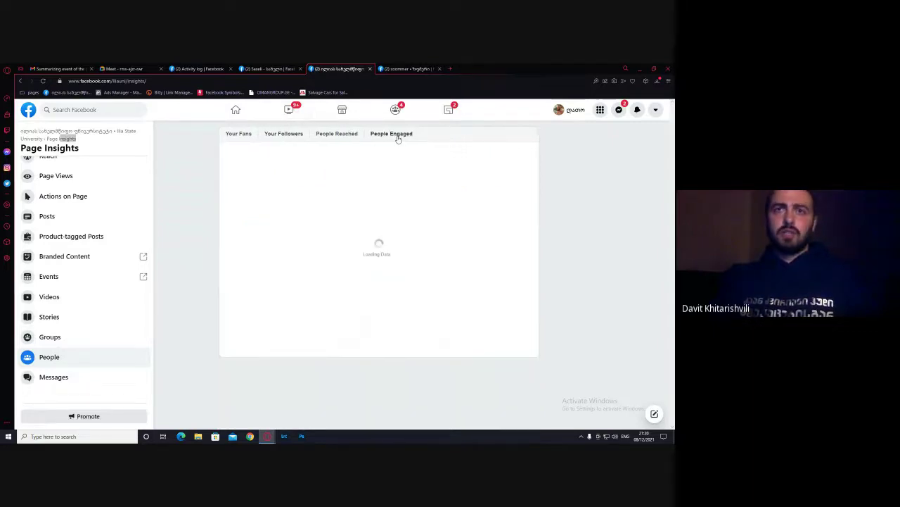
mouse_move(305, 190)
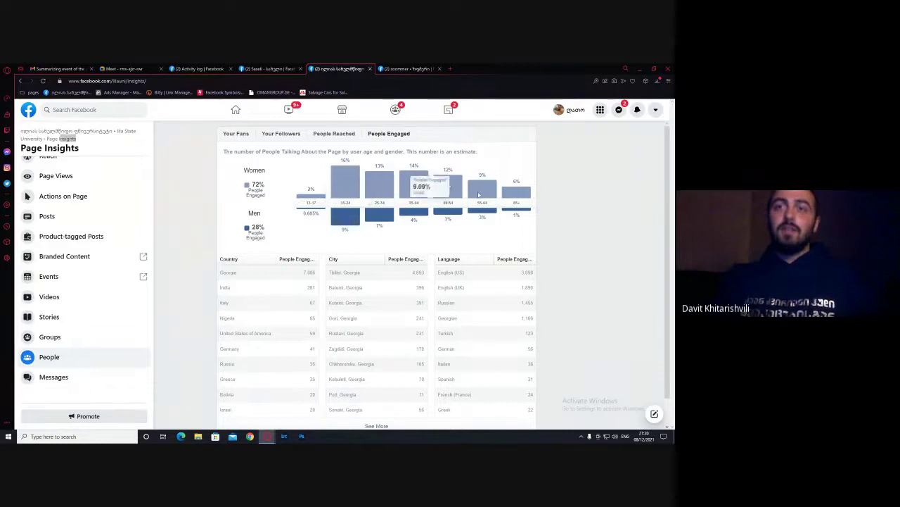
Compare the People Reached demographics with those of Your Followers, ending on the People Engaged breakdown
left_click(342, 135)
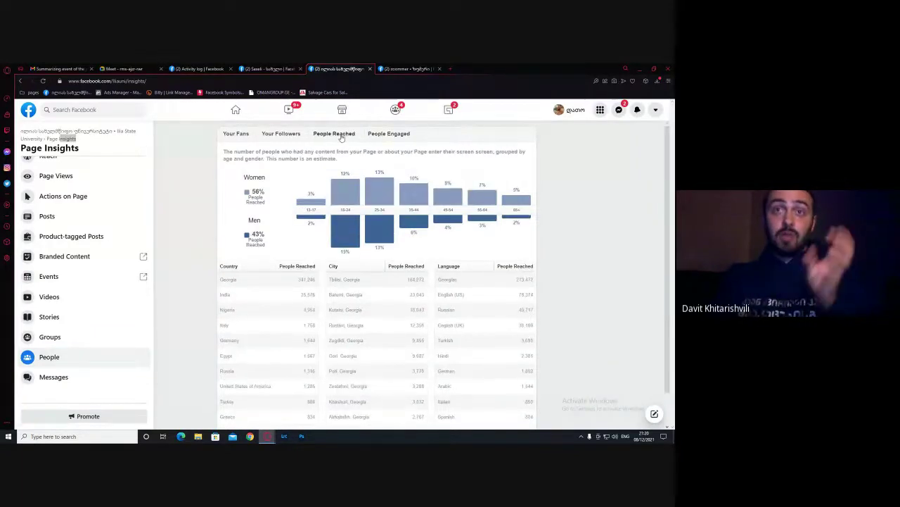
mouse_move(379, 171)
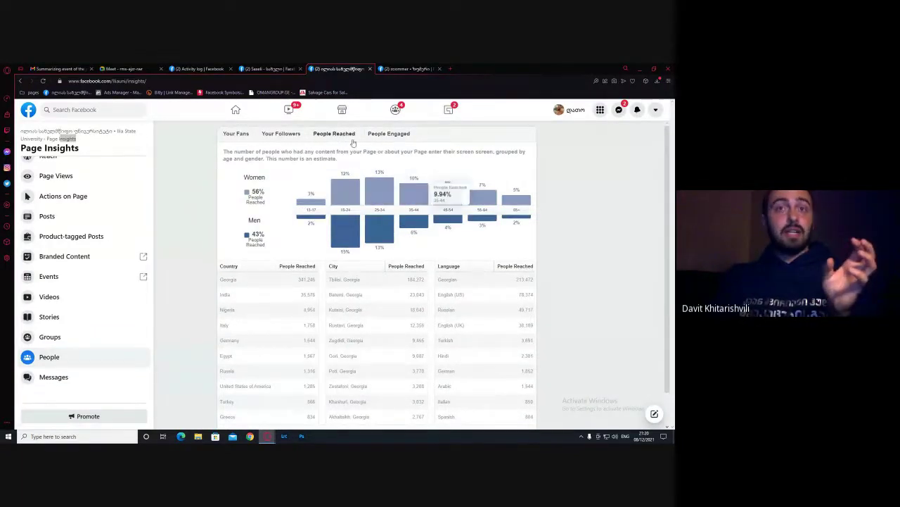
left_click(295, 138)
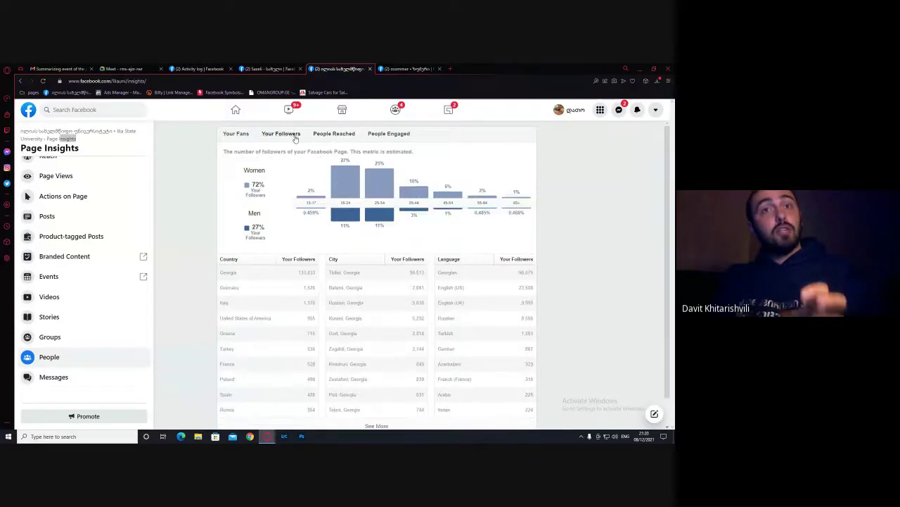
left_click(328, 137)
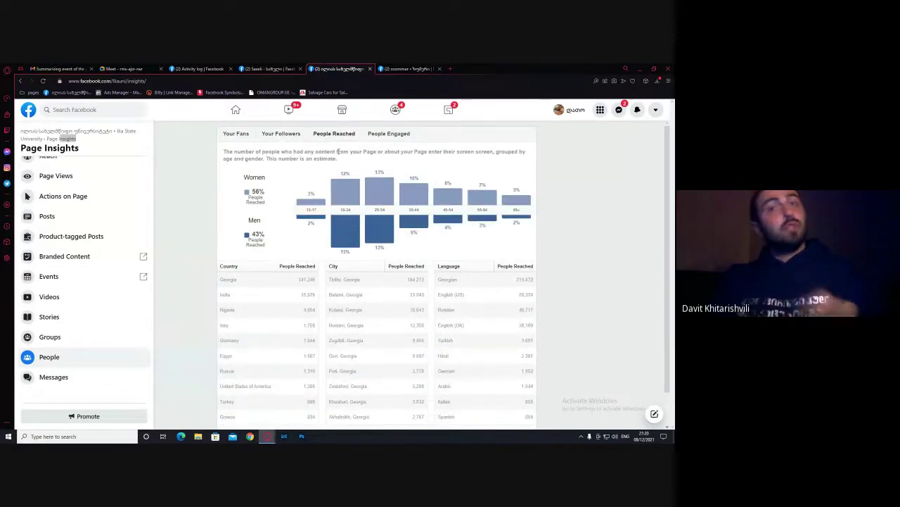
left_click(292, 138)
left_click(390, 135)
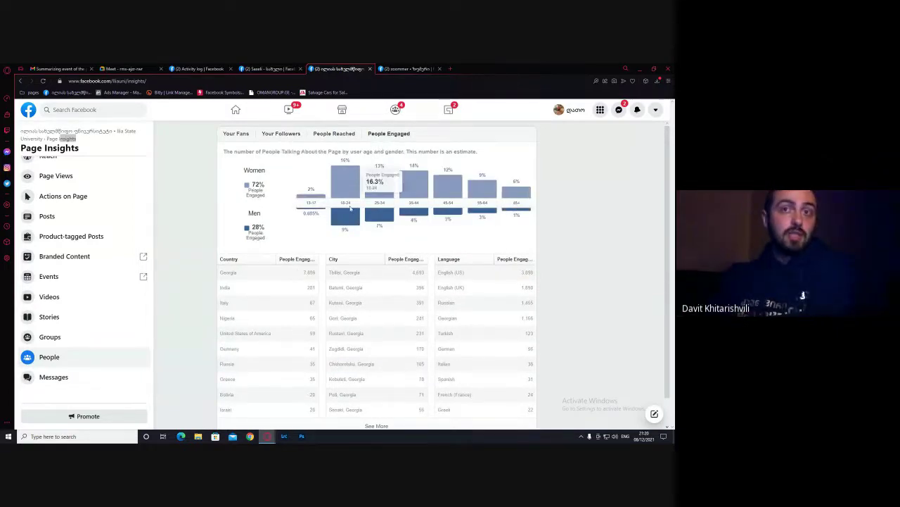
Examine the People Engaged age and gender chart along with its country, city and language tables
scroll(229, 259, "down", 1)
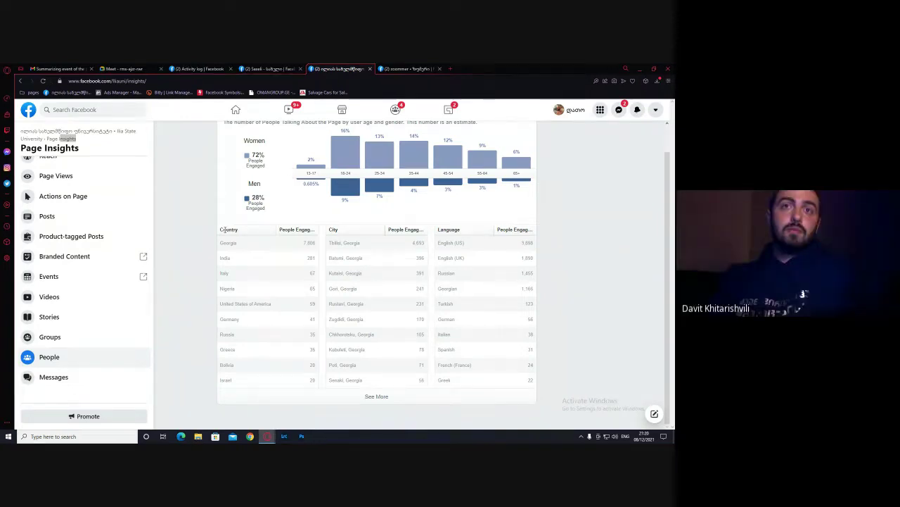
scroll(224, 231, "up", 1)
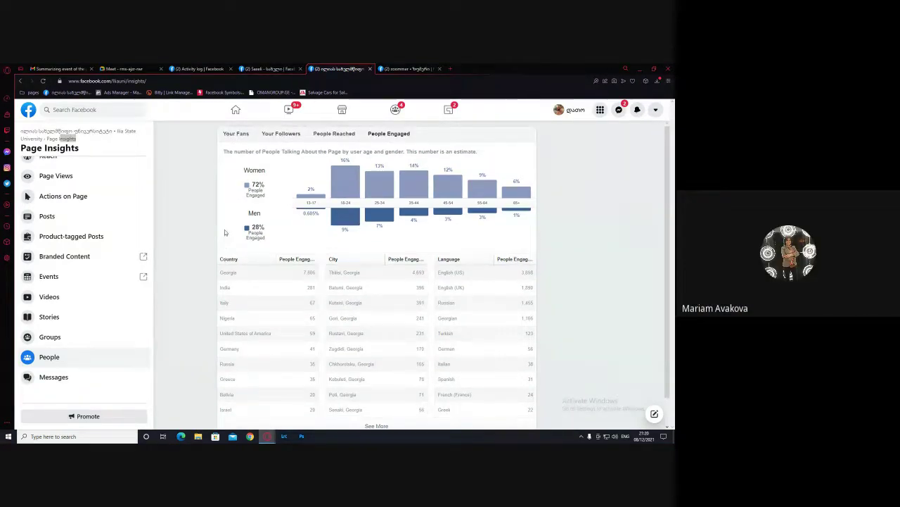
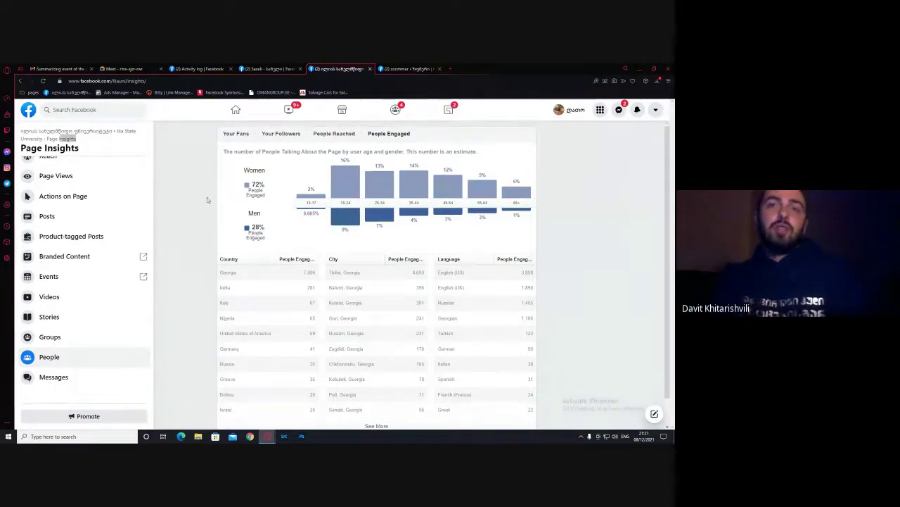
mouse_move(313, 175)
mouse_move(340, 169)
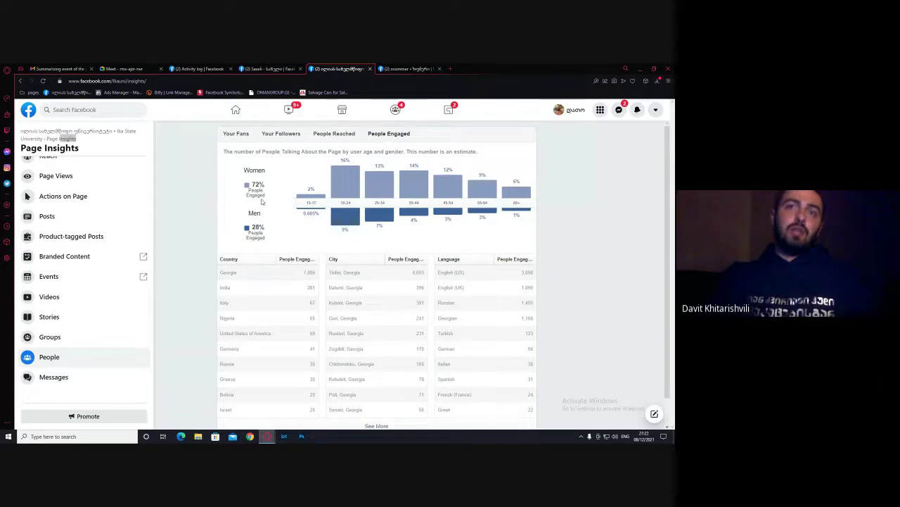
mouse_move(315, 196)
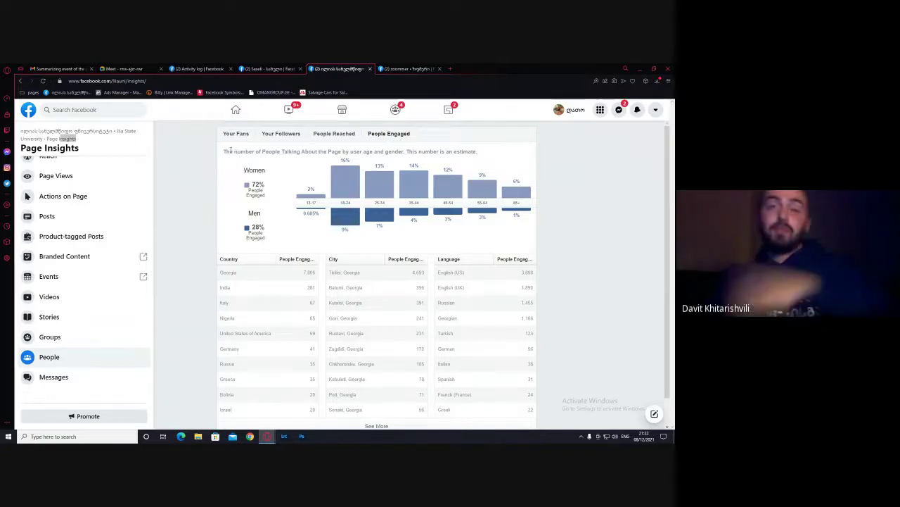
scroll(248, 184, "down", 1)
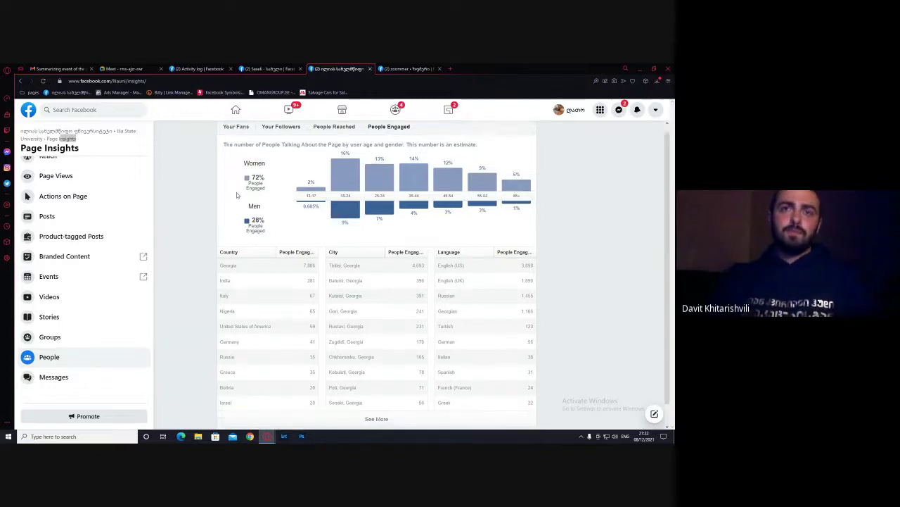
scroll(248, 184, "up", 1)
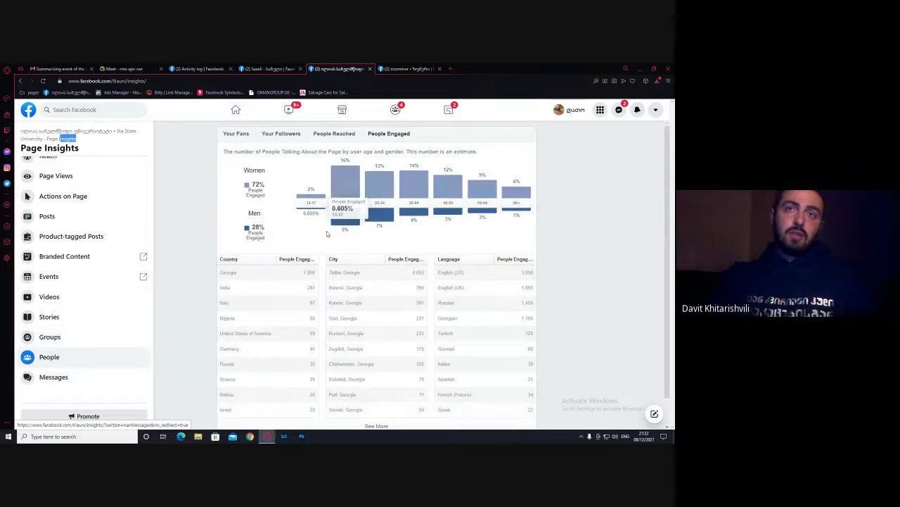
Open the Messages insights and set the reporting period to the last 28 days
left_click(53, 377)
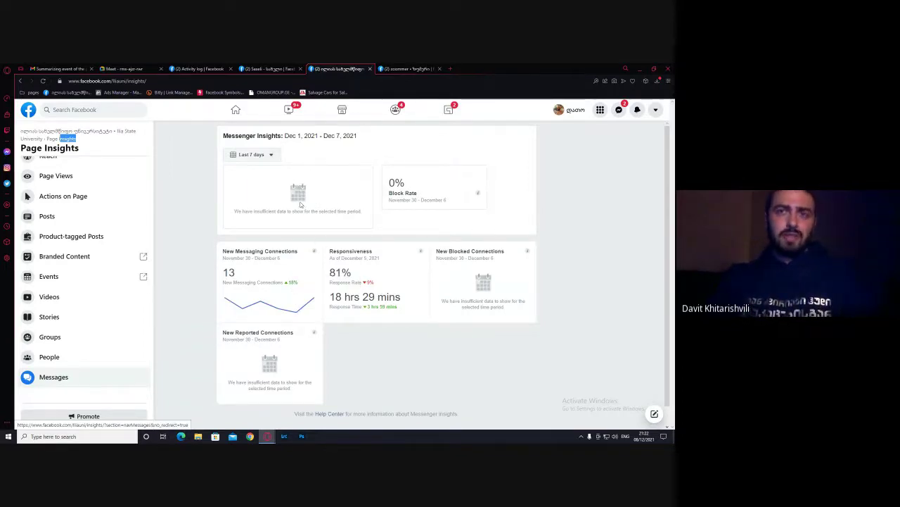
left_click(253, 154)
left_click(255, 213)
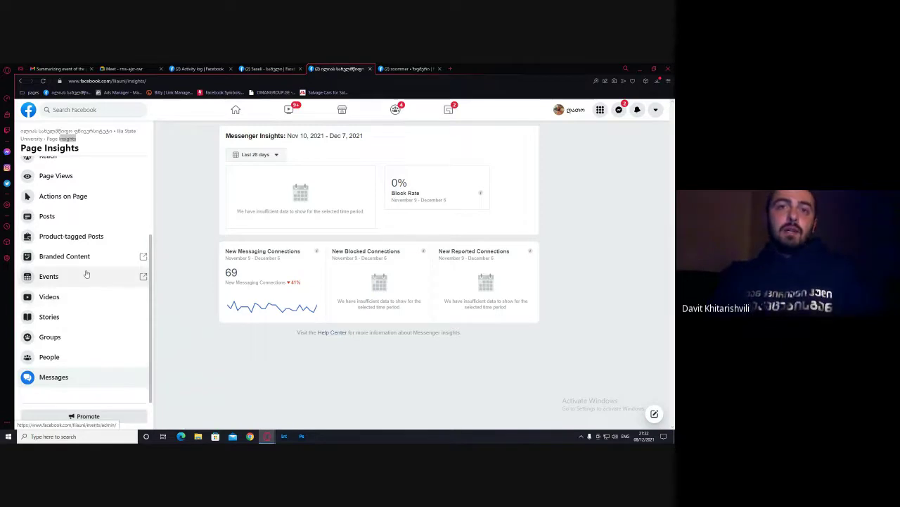
Begin a custom date range for the Messenger Insights with March 1, 2021 as the start date
left_click(253, 154)
left_click(248, 226)
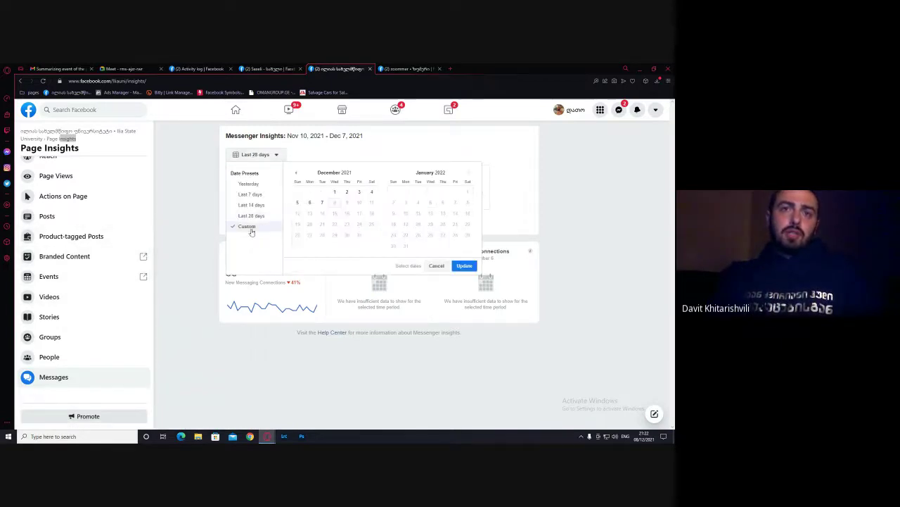
left_click(296, 173)
left_click(295, 174)
left_click(296, 173)
left_click(295, 173)
left_click(295, 173)
left_click(296, 173)
left_click(295, 173)
left_click(296, 173)
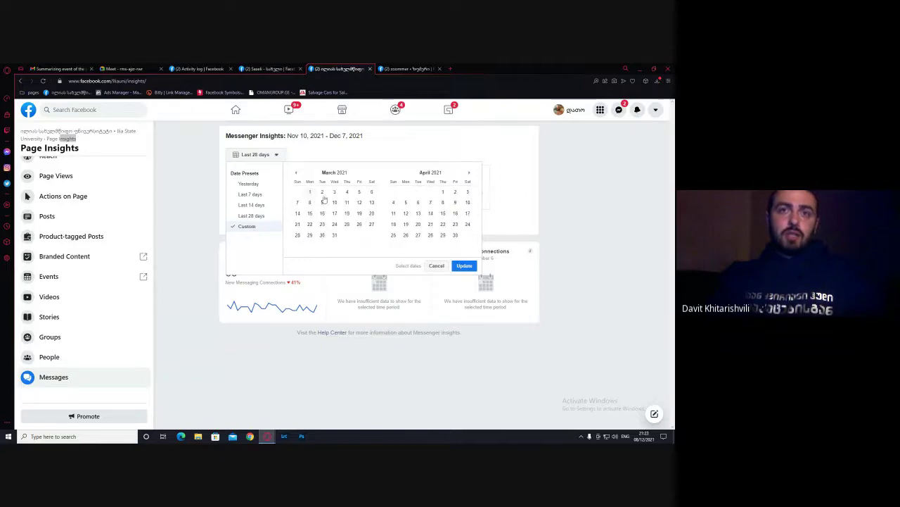
left_click(310, 192)
Set the custom range's end date to December 1, 2021 and update the Messenger Insights
left_click(469, 172)
left_click(469, 173)
left_click(469, 172)
left_click(469, 172)
left_click(469, 172)
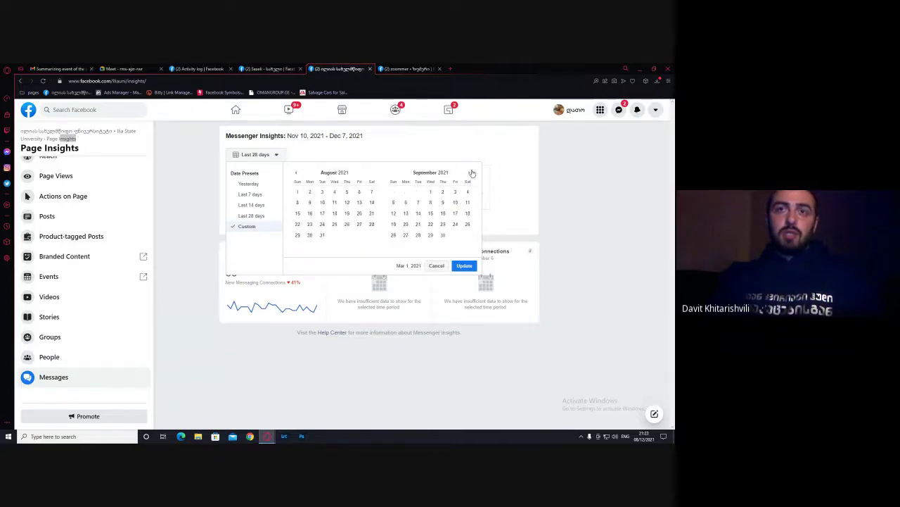
left_click(469, 172)
left_click(469, 173)
left_click(469, 172)
left_click(334, 191)
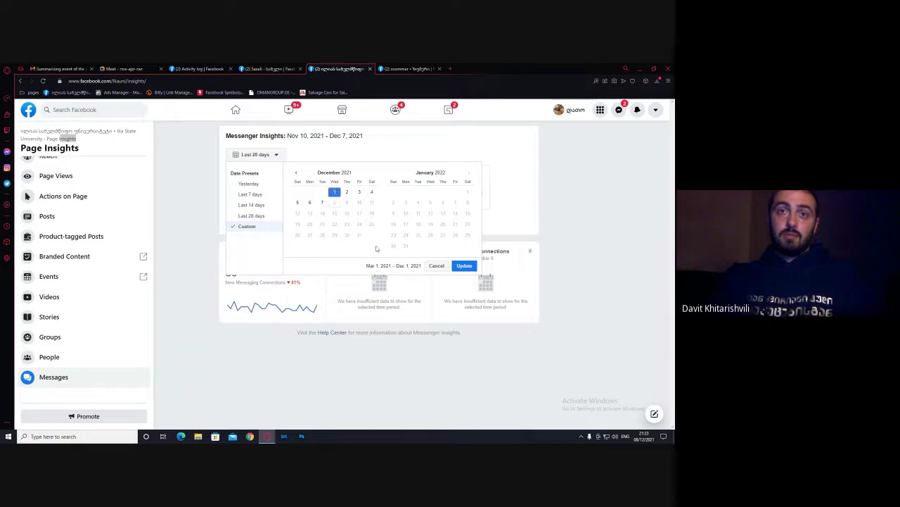
left_click(457, 265)
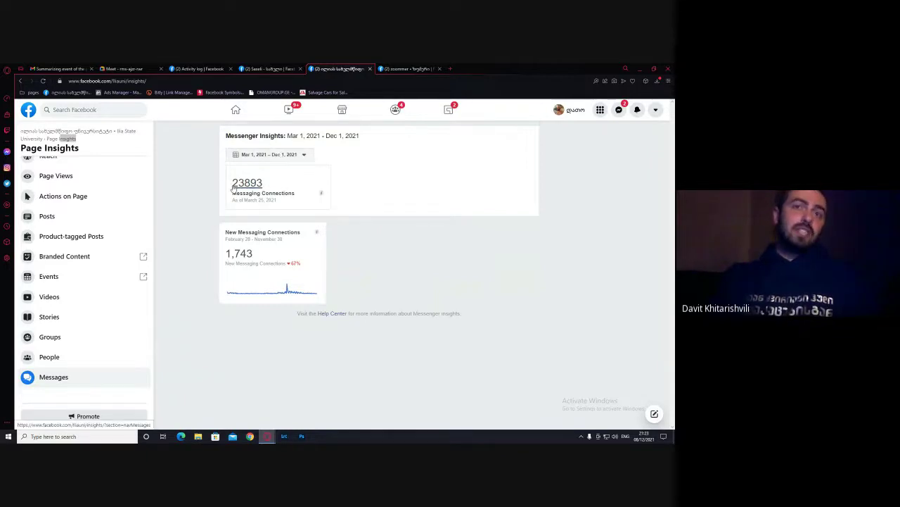
Switch the Messenger Insights period back to the last 28 days and return to the start of the insights section list
left_click(265, 157)
left_click(257, 216)
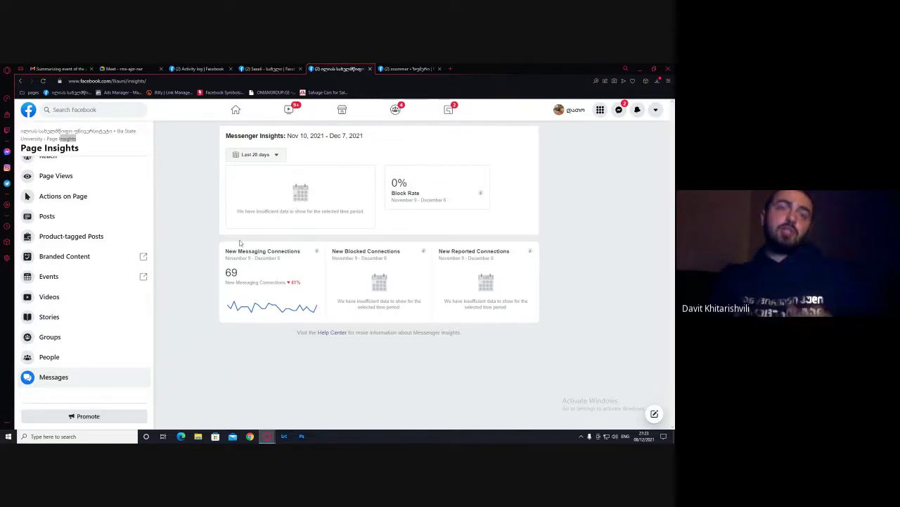
scroll(96, 255, "up", 3)
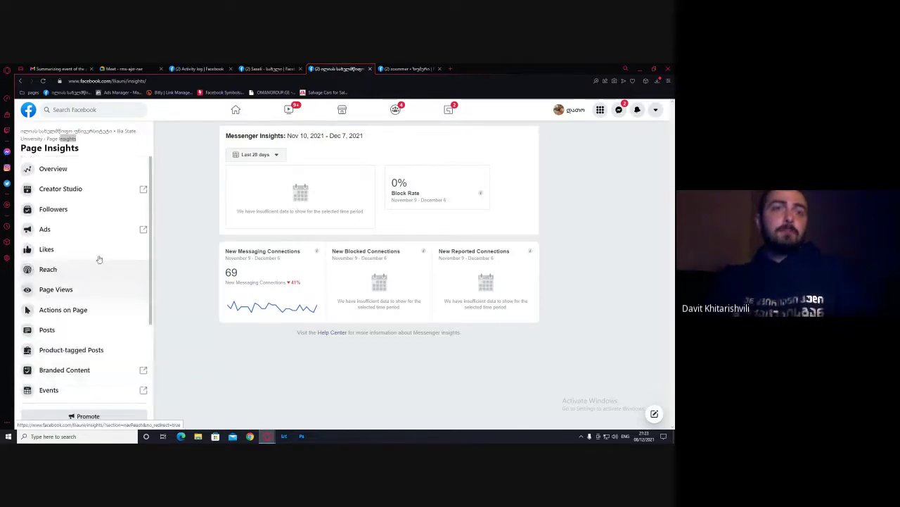
Return to the Ilia State University page, open its business Insights overview and dismiss the welcome message
left_click(42, 133)
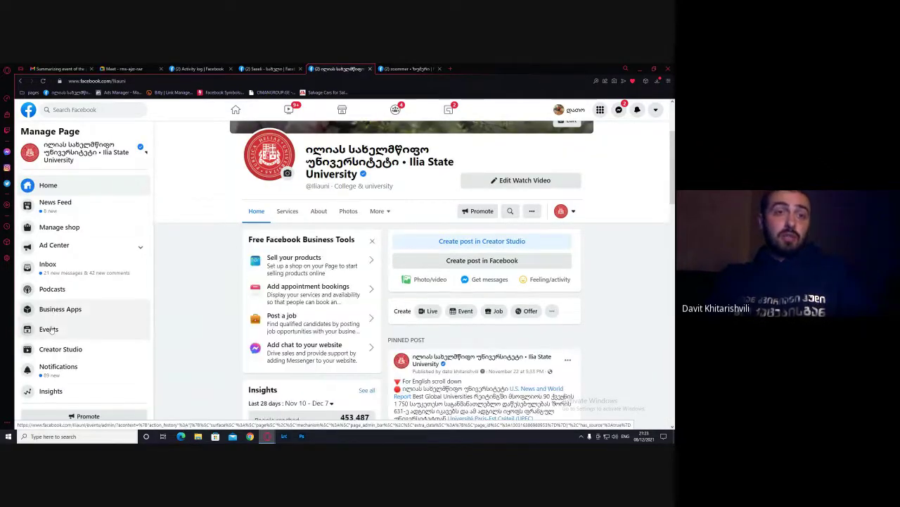
left_click(51, 390)
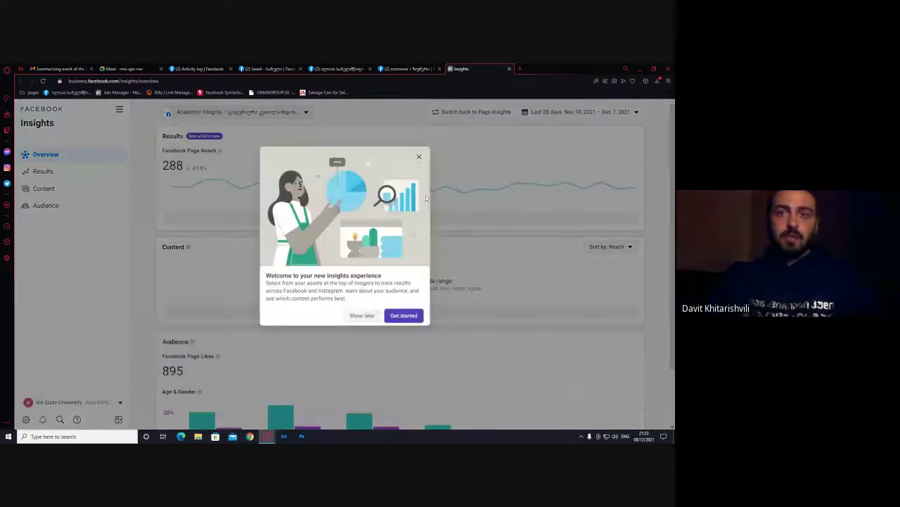
left_click(419, 156)
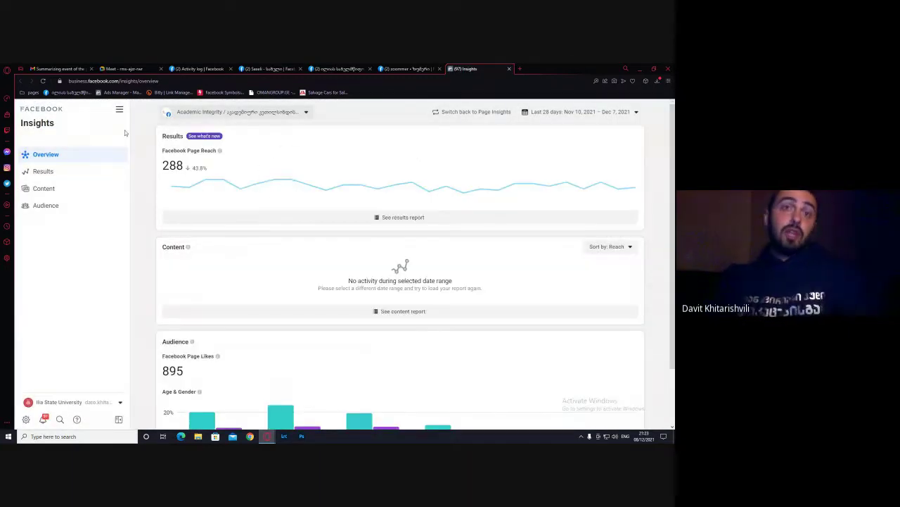
Switch the Insights account from Academic Integrity to the main Ilia State University page and apply the selection
left_click(258, 112)
scroll(221, 177, "down", 5)
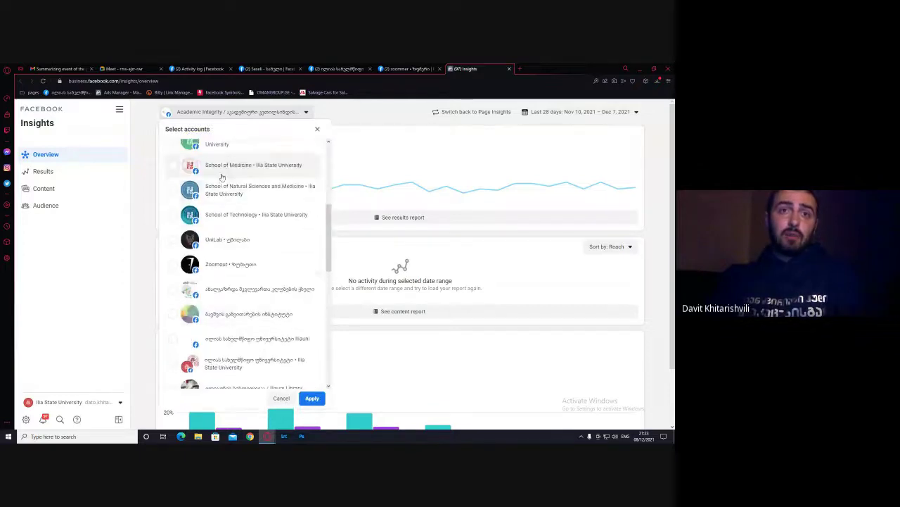
scroll(222, 177, "down", 3)
left_click(231, 302)
left_click(311, 399)
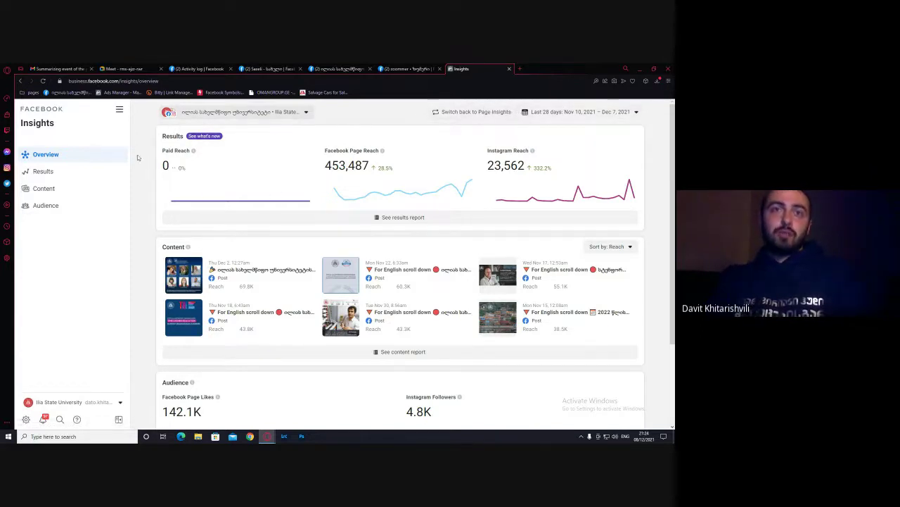
Look over the Insights overview, open the full content report and dismiss the welcome message
scroll(251, 211, "down", 1)
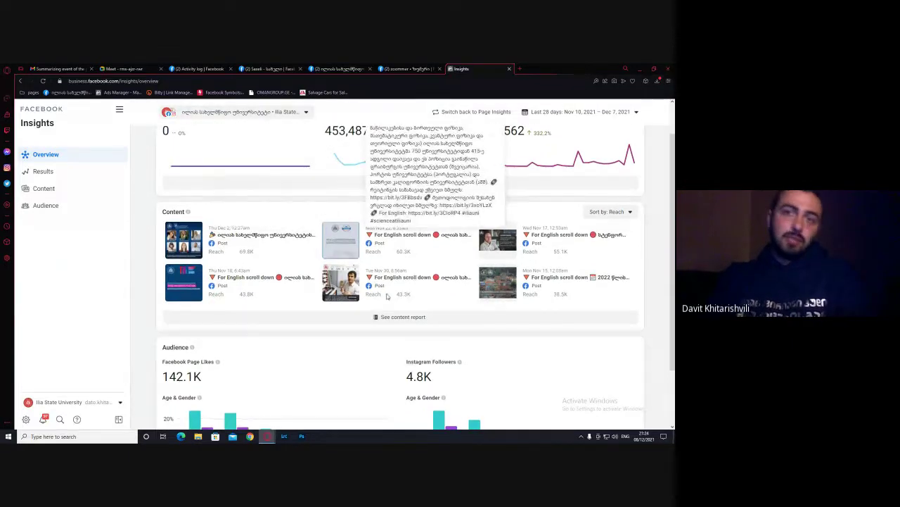
scroll(384, 318, "up", 1)
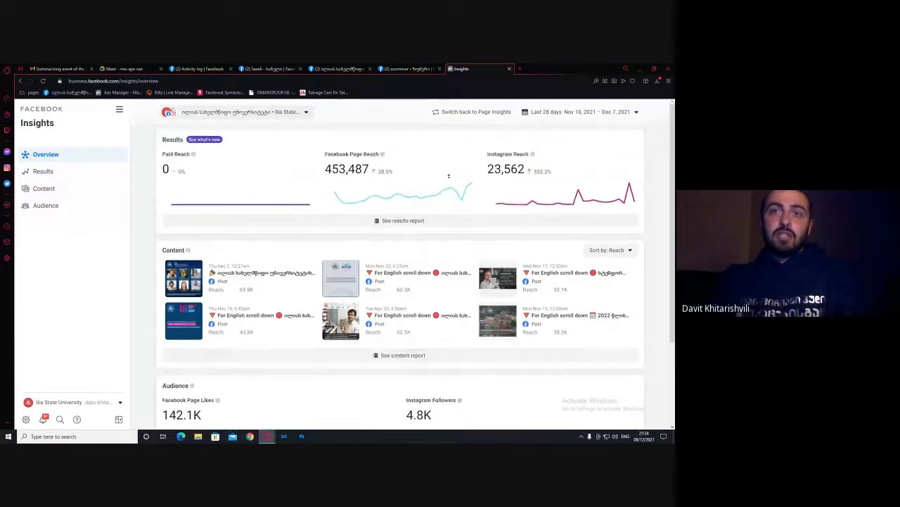
left_click(399, 354)
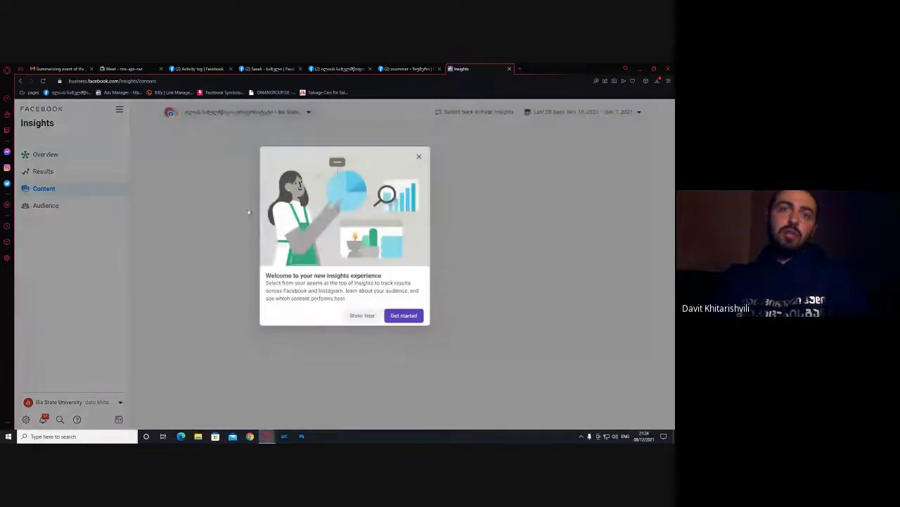
left_click(422, 157)
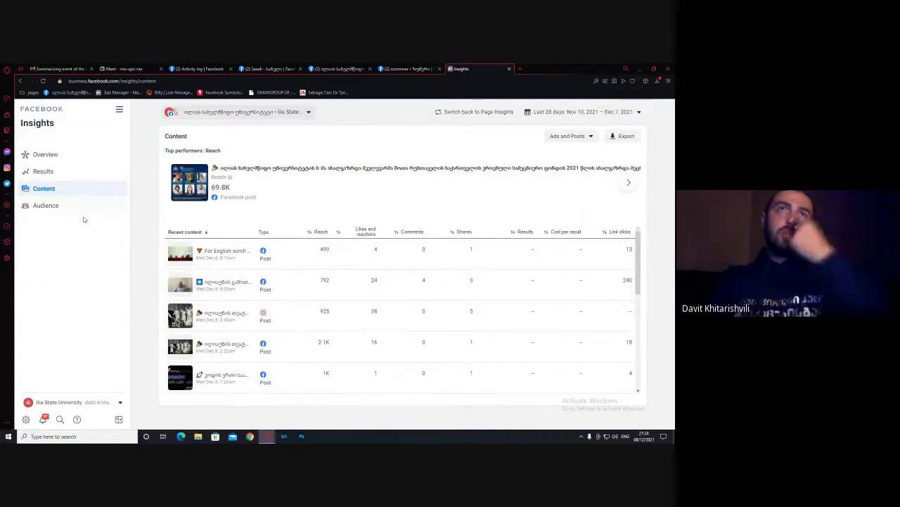
Open the Results report, dismiss the welcome message and look through the reach, visits, likes and ad trend charts
left_click(55, 173)
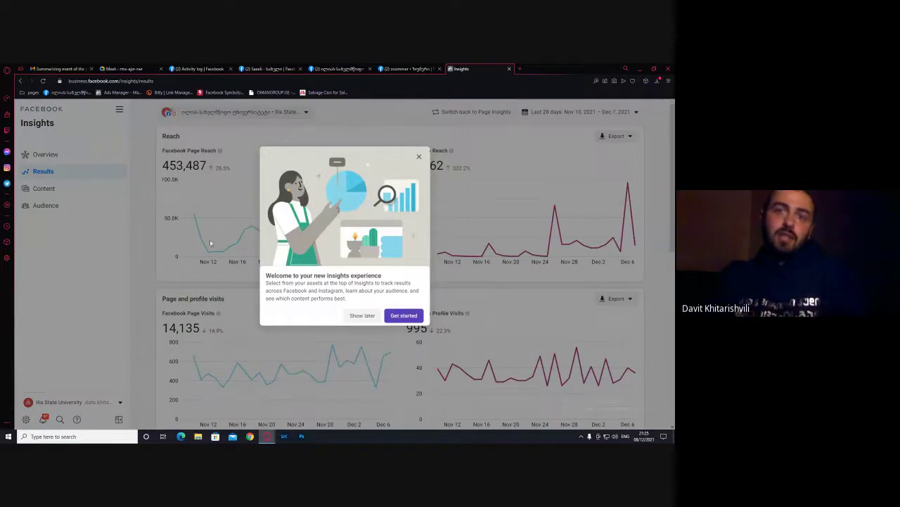
left_click(418, 157)
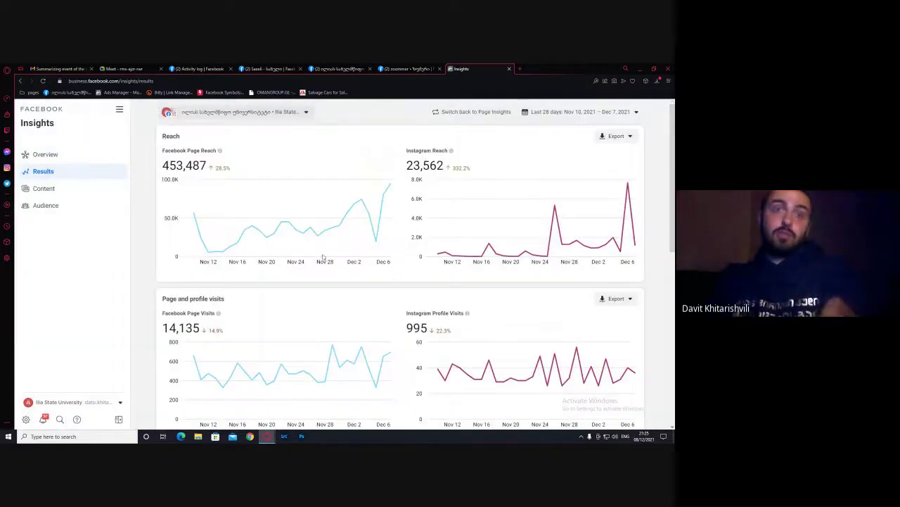
scroll(316, 317, "down", 1)
scroll(309, 317, "down", 5)
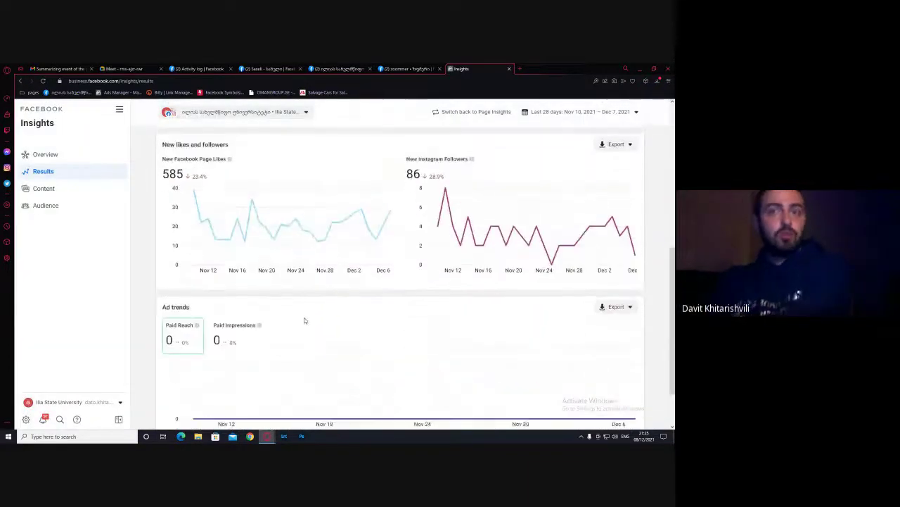
scroll(518, 221, "up", 5)
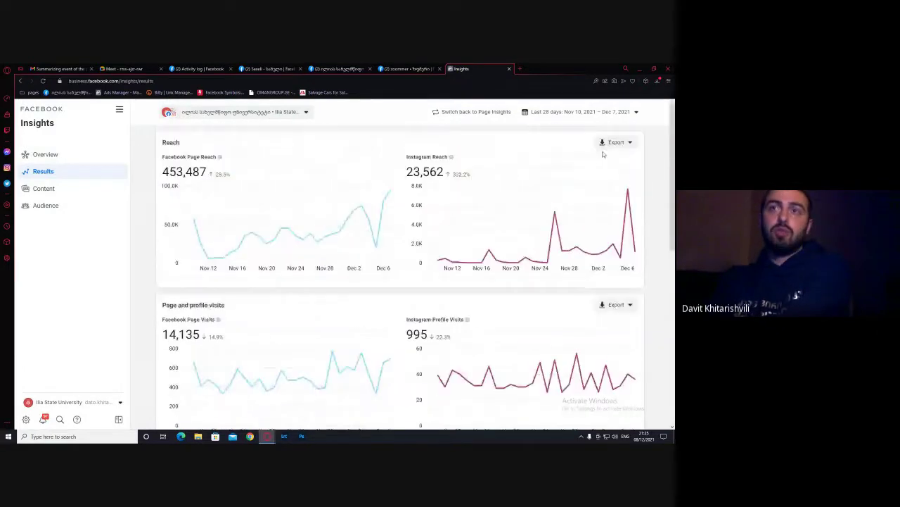
Check the date range options without changing them and examine the Facebook Page Reach and page visits figures
left_click(630, 111)
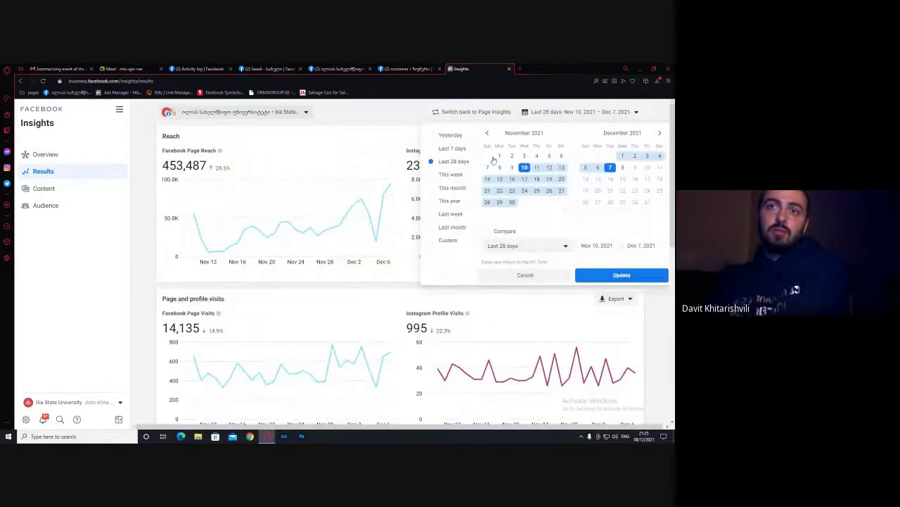
left_click(395, 110)
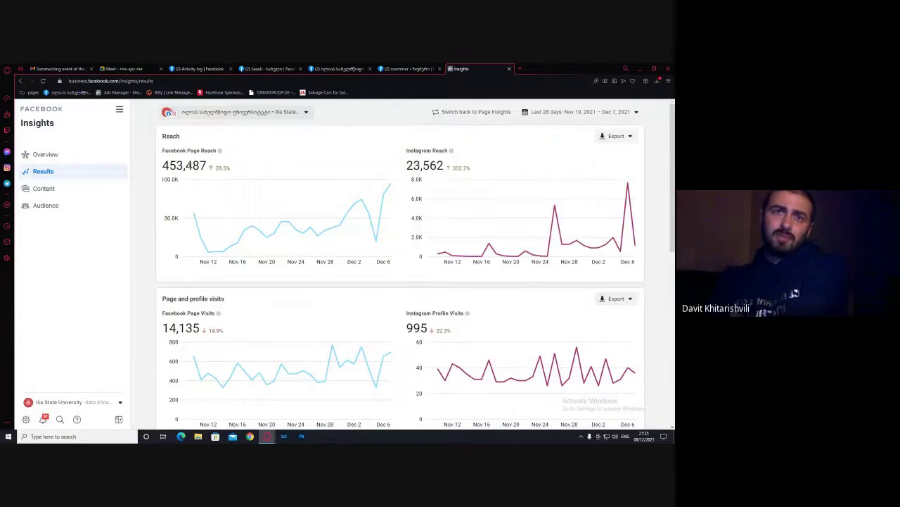
left_click_drag(190, 167, 208, 167)
left_click(228, 189)
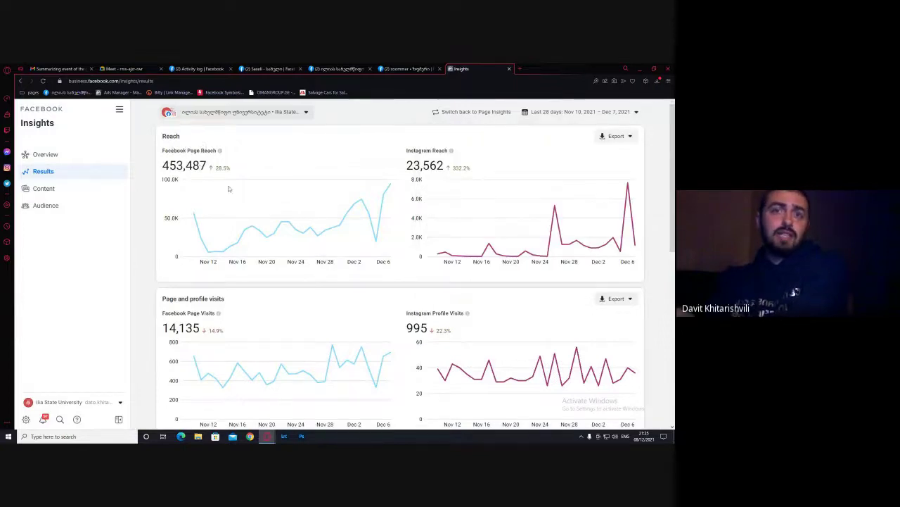
scroll(227, 189, "down", 2)
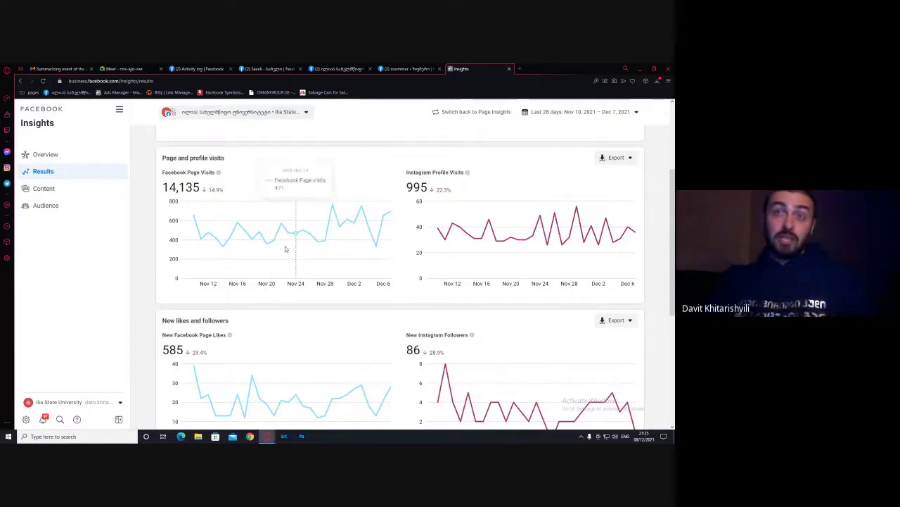
Open the Audience report, dismiss the welcome message and review the age, gender, top cities and top countries breakdowns
left_click(46, 204)
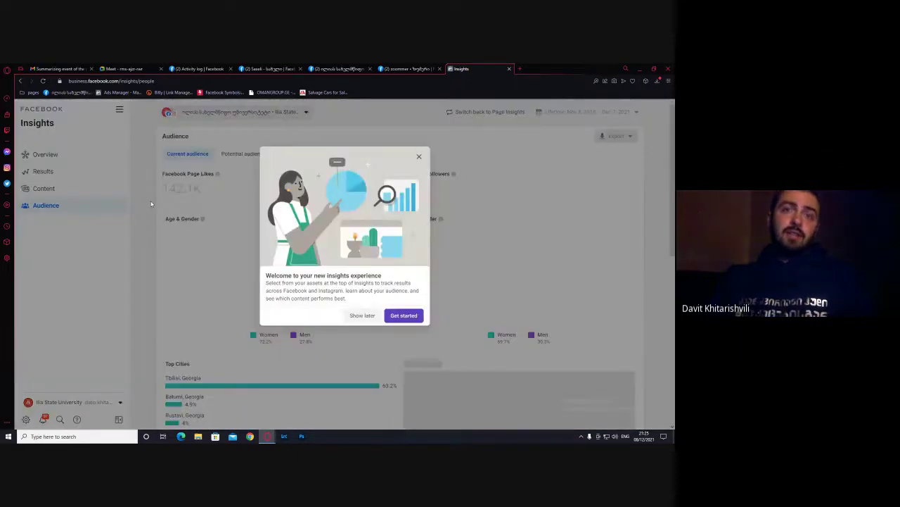
left_click(418, 157)
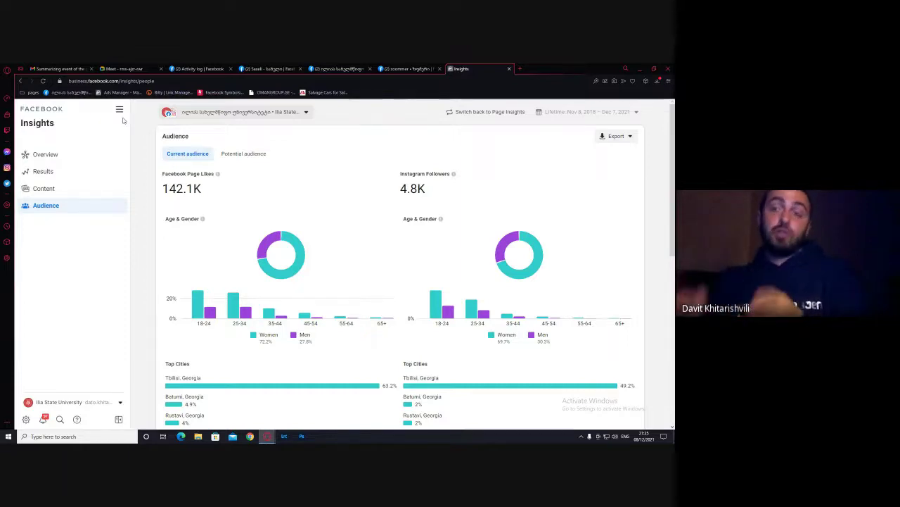
scroll(229, 204, "down", 5)
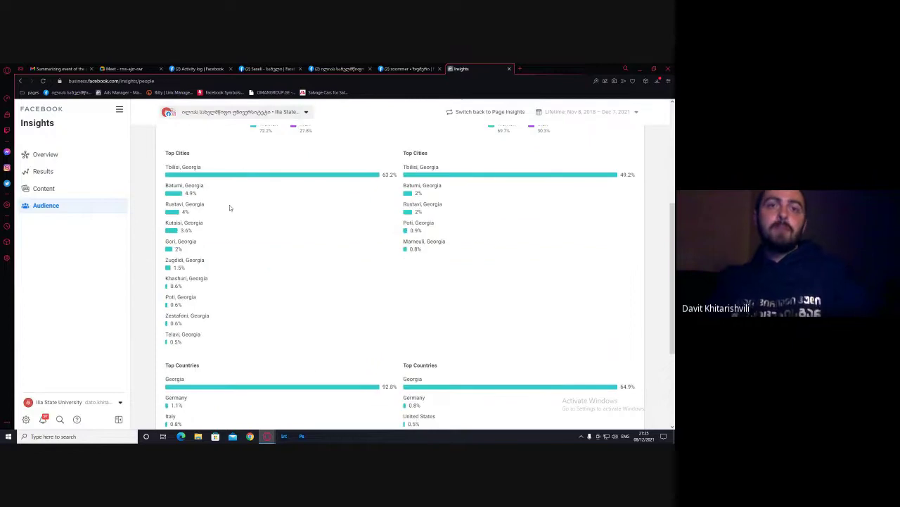
scroll(245, 249, "up", 5)
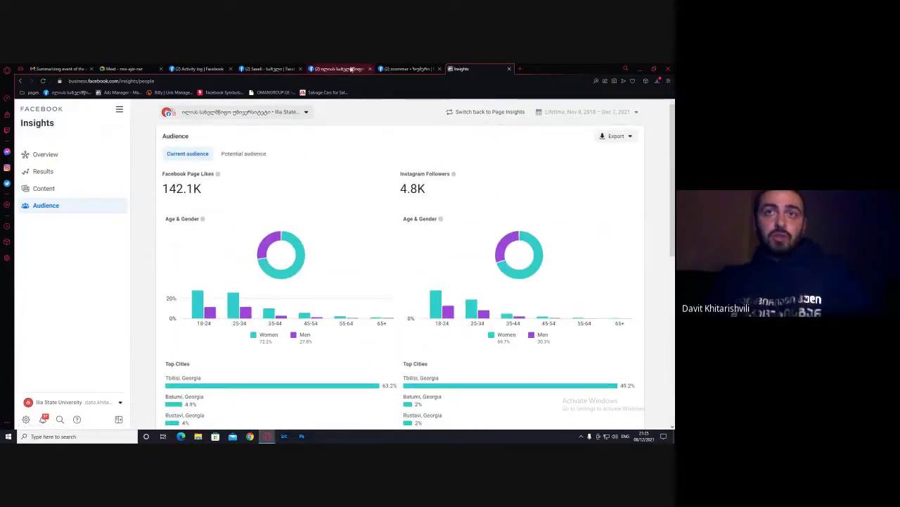
Close the Activity log tab and bring up the Saxeli test page
left_click(251, 69)
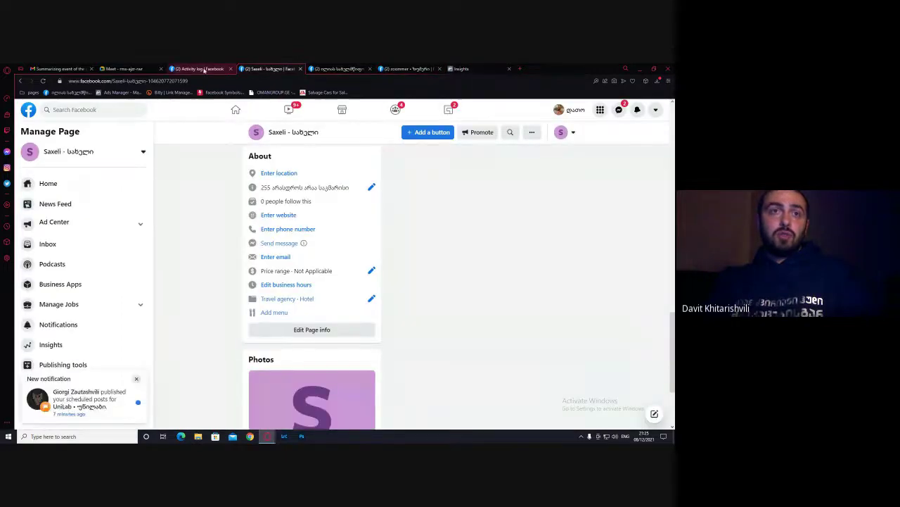
left_click(203, 69)
key("ctrl+w")
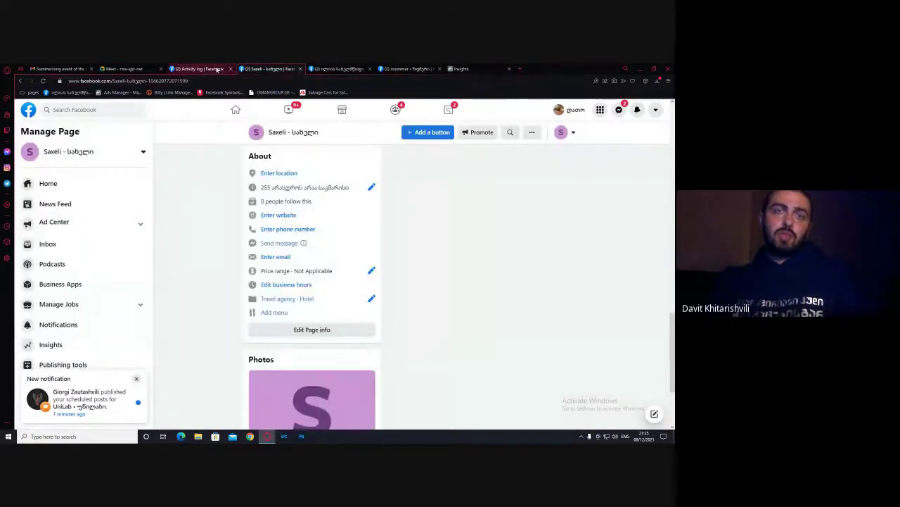
Open the Saxeli page's publishing tools, launch Creator Studio from there and go to its home page
scroll(92, 233, "down", 1)
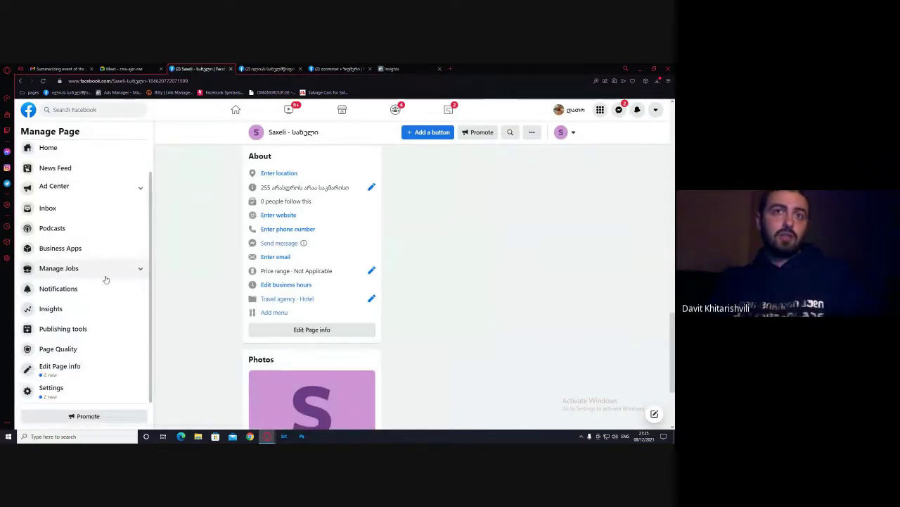
scroll(84, 180, "up", 1)
scroll(49, 281, "down", 1)
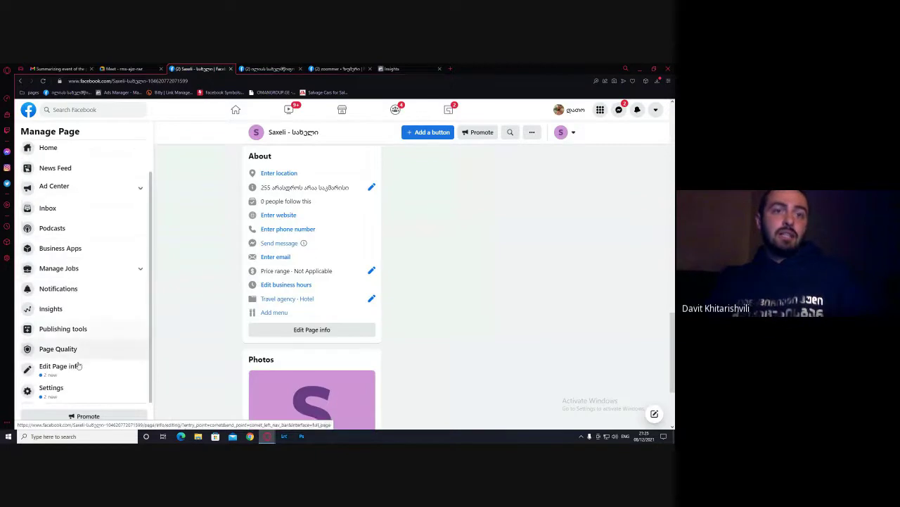
left_click(54, 332)
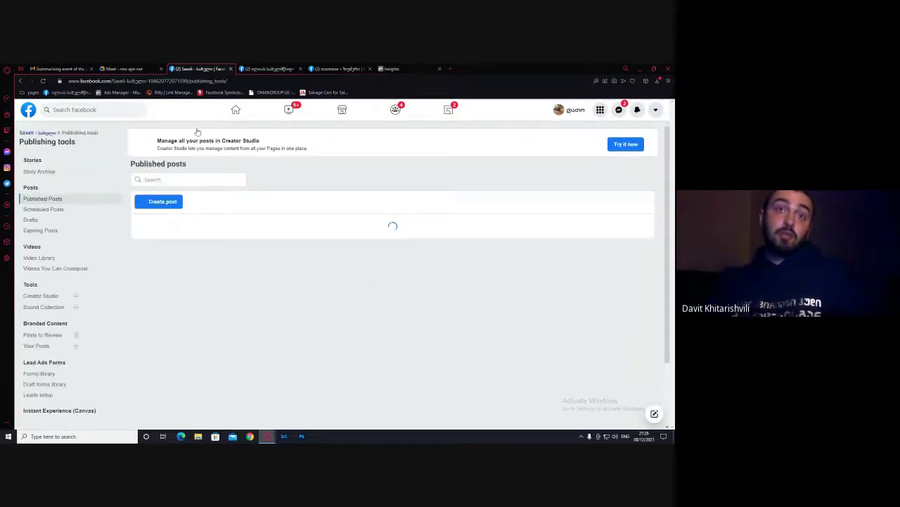
left_click(609, 144)
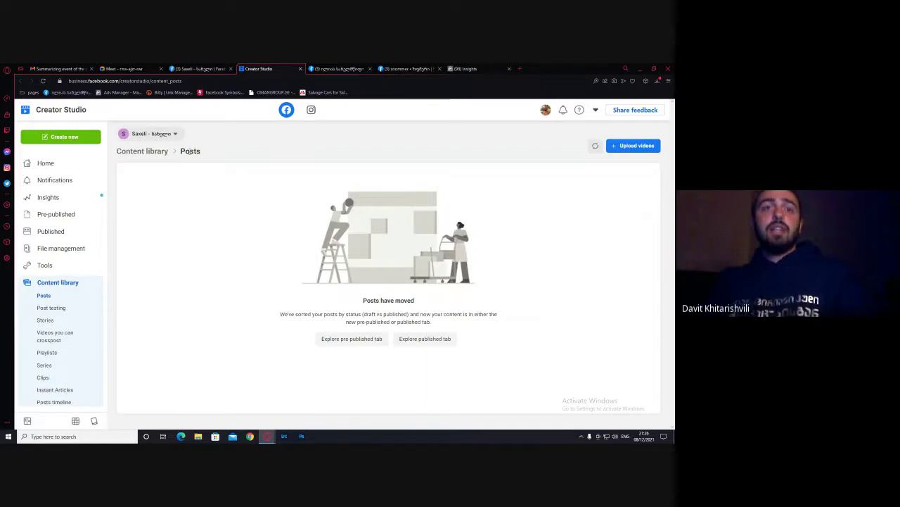
left_click(51, 164)
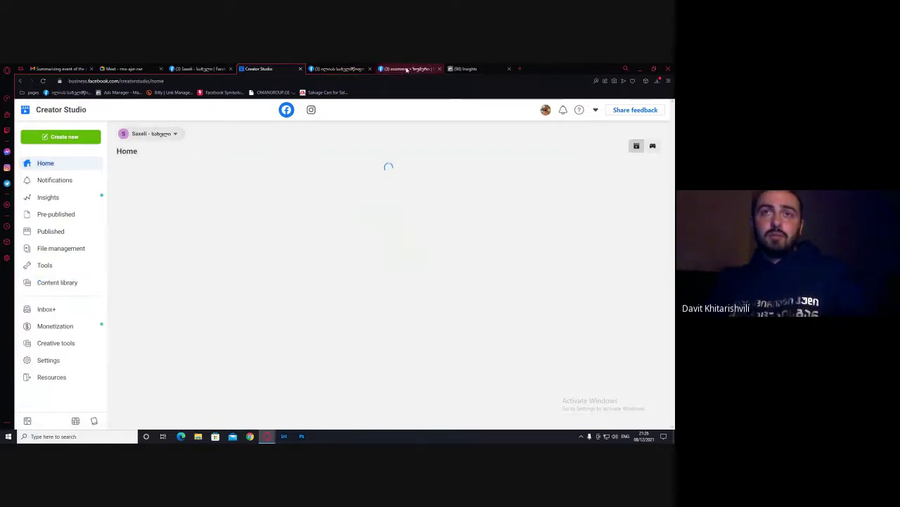
Open Creator Studio for the Ilia State University page in a separate tab and close the unneeded tabs beside it
left_click(347, 70)
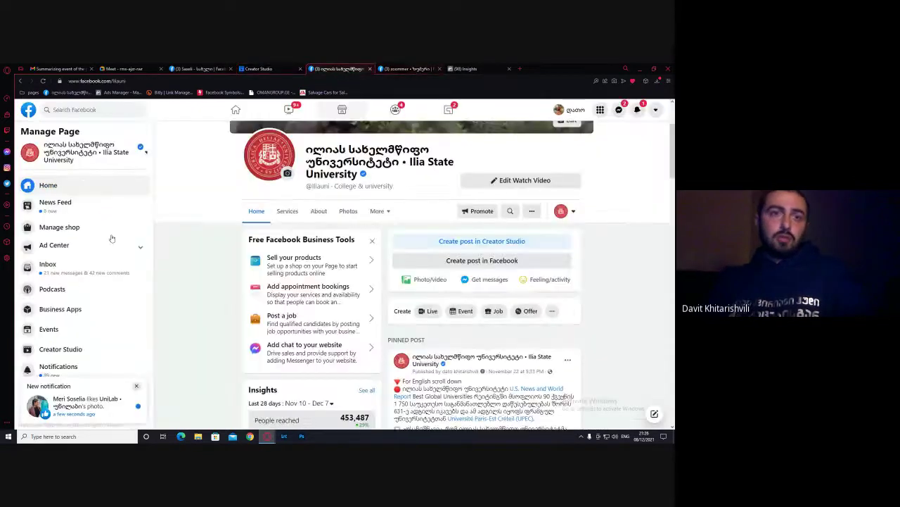
middle_click(60, 349)
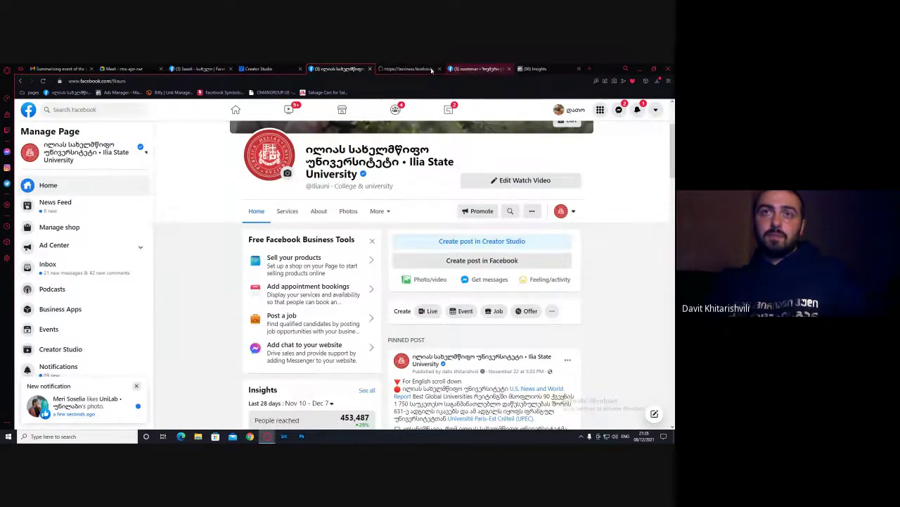
left_click(416, 68)
middle_click(457, 70)
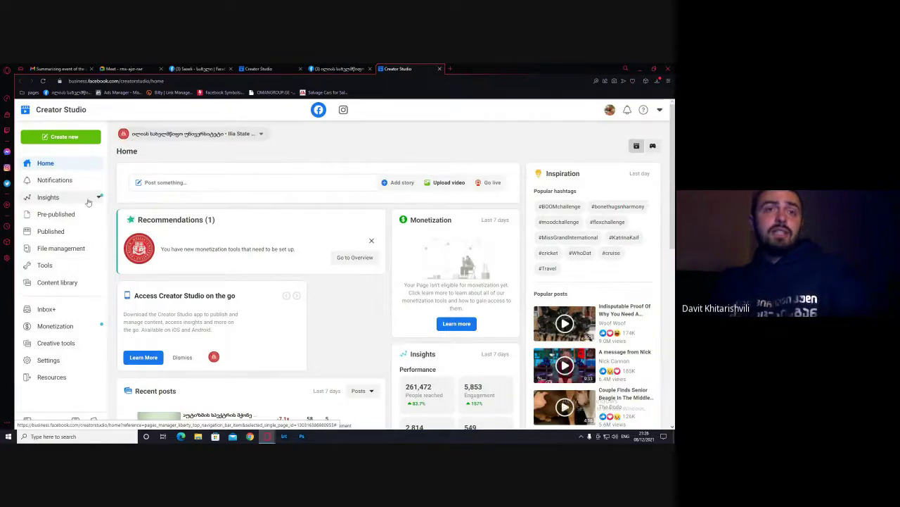
Open the Creator Studio insights and examine the video performance metrics, the minutes viewed chart and the top videos list
left_click(66, 201)
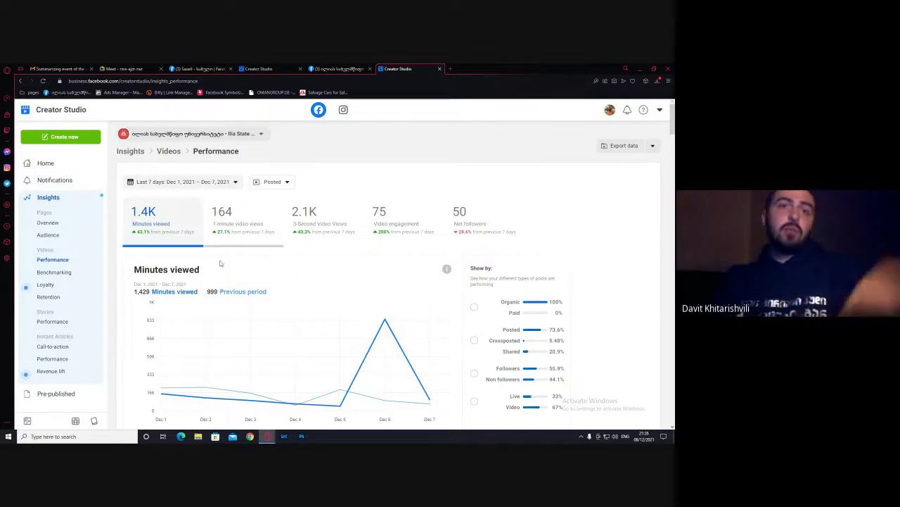
scroll(215, 284, "down", 3)
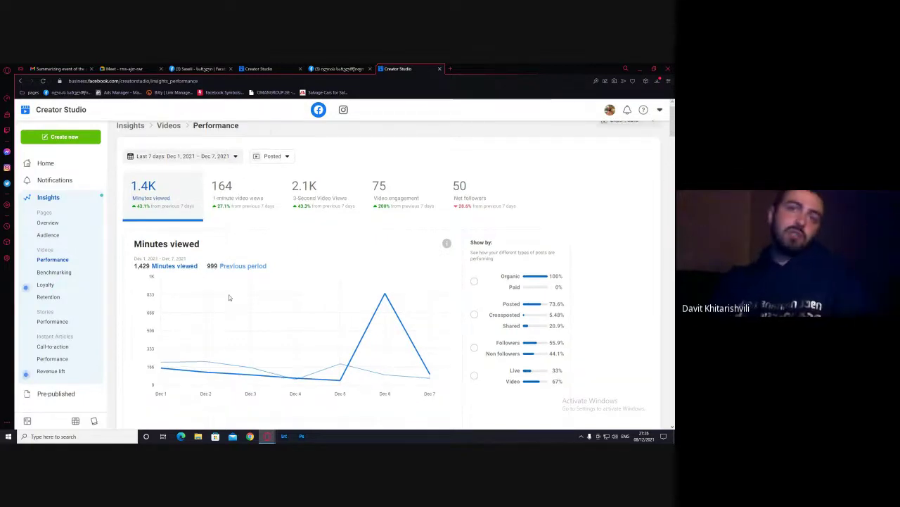
scroll(213, 272, "up", 1)
scroll(213, 272, "down", 2)
scroll(342, 332, "up", 5)
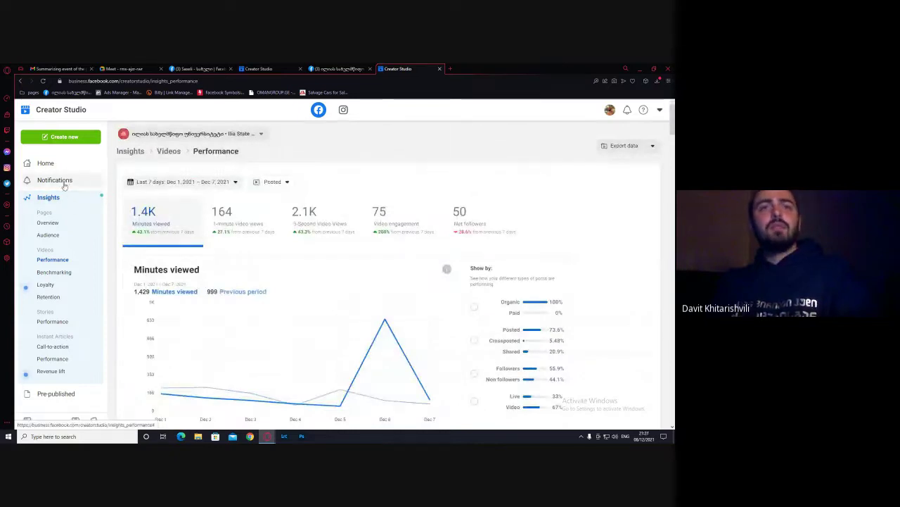
scroll(357, 261, "down", 10)
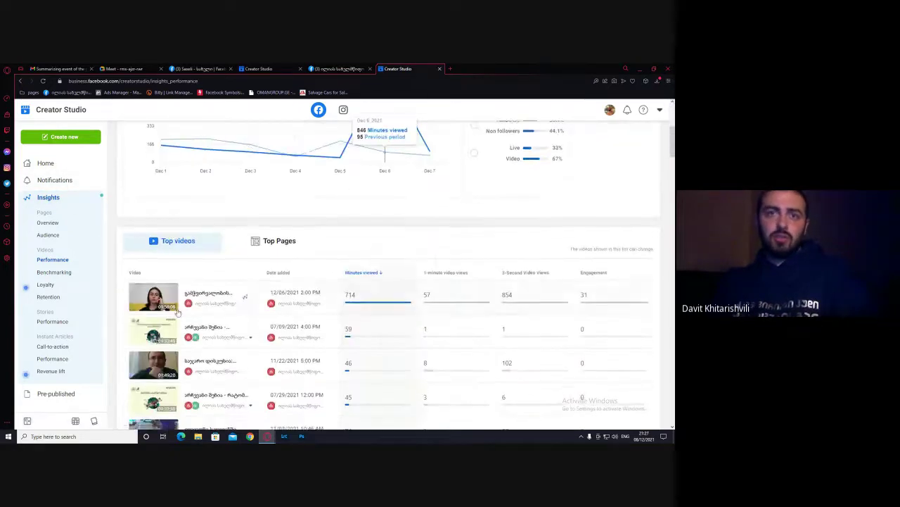
Return to the Creator Studio home page and examine the university page's recent posts with their distribution, views and engagement
scroll(298, 238, "up", 10)
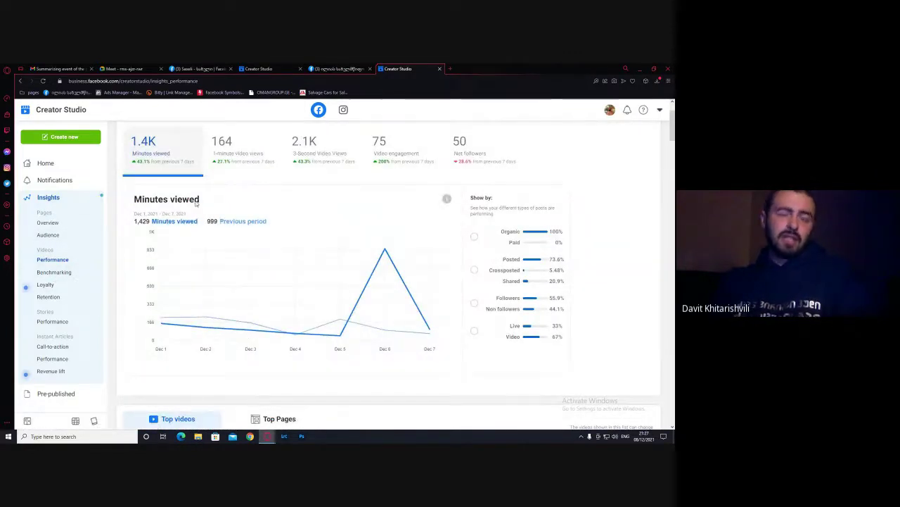
left_click(50, 166)
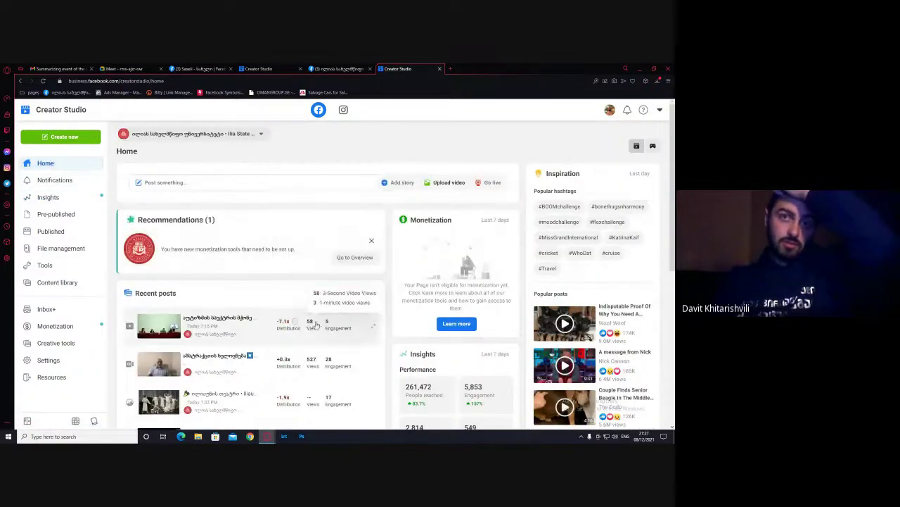
mouse_move(232, 330)
scroll(232, 330, "down", 1)
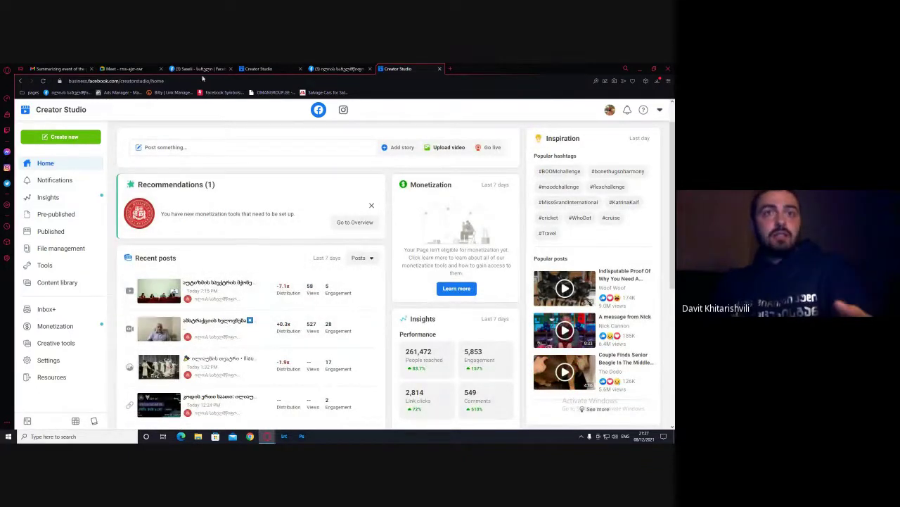
On the Saxeli page, dismiss the WhatsApp button offer, review what can be added to a new Facebook post and close the composer
left_click(229, 70)
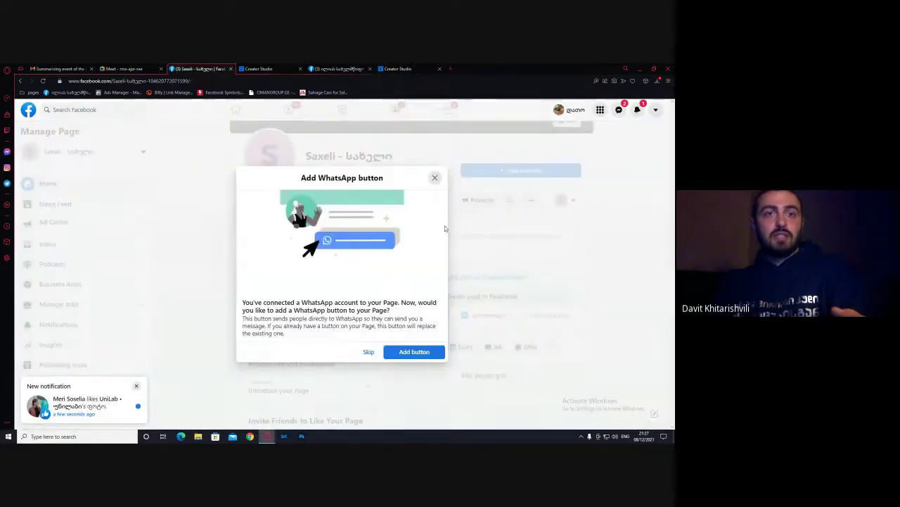
left_click(435, 177)
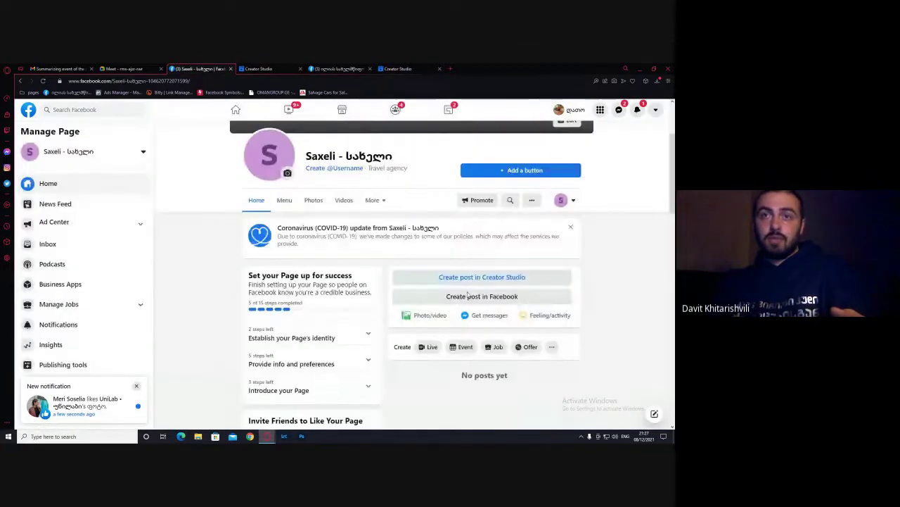
left_click(508, 293)
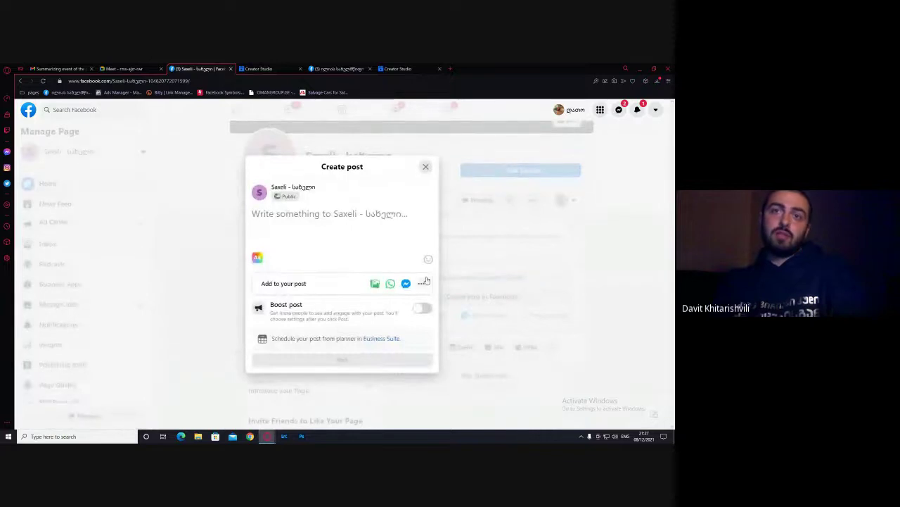
left_click(422, 283)
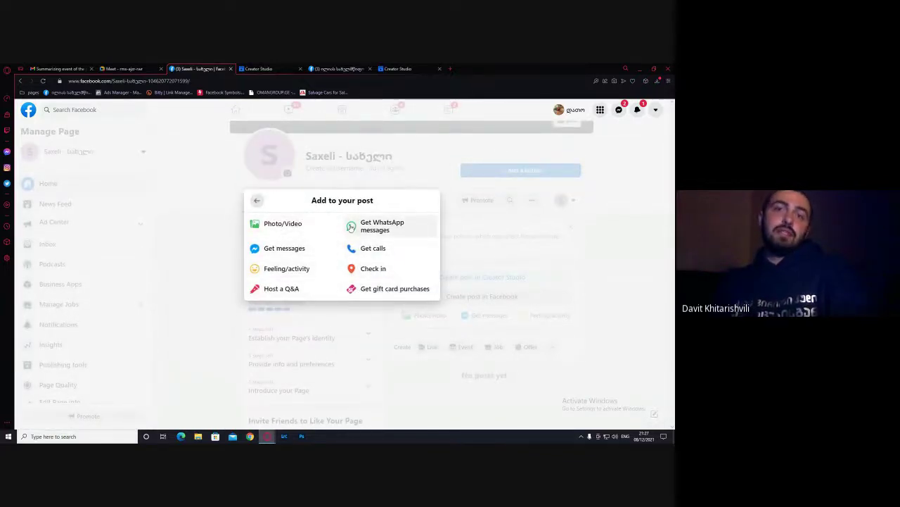
left_click(257, 200)
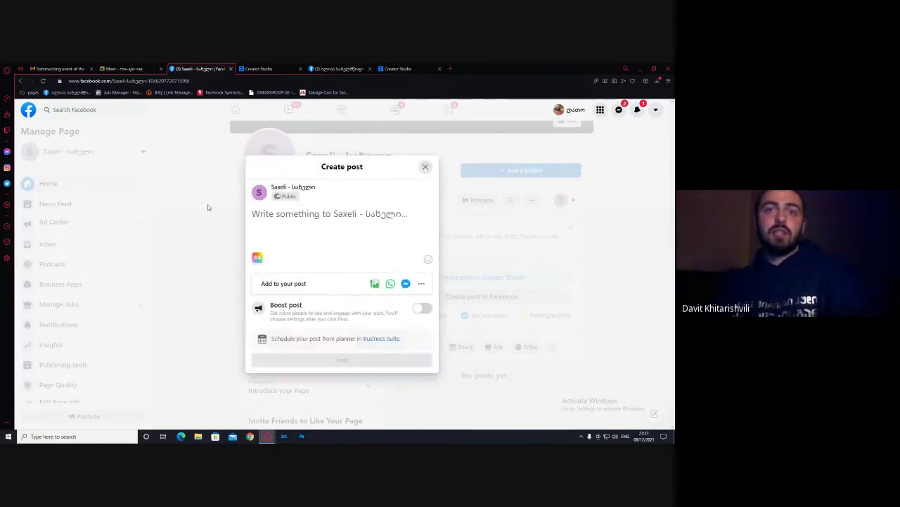
left_click(207, 206)
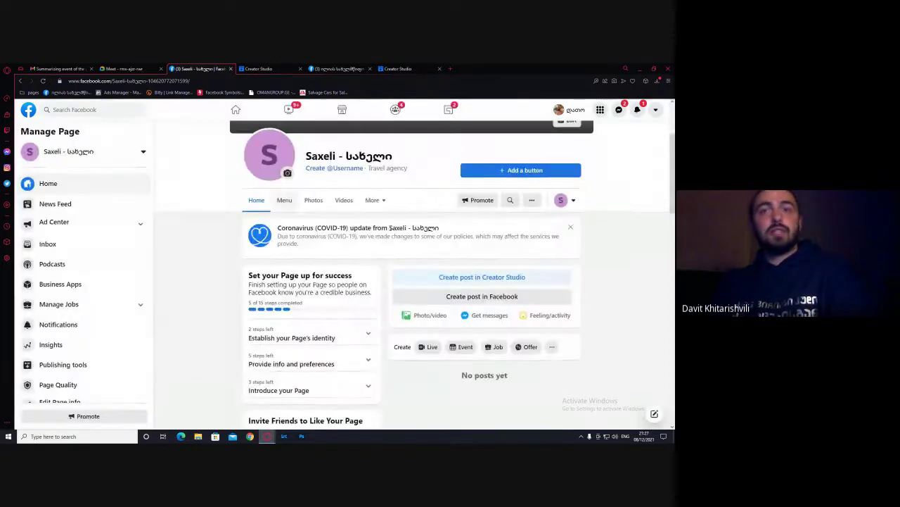
Bring up Creator Studio for the Saxeli page and review the kinds of content that can be created
left_click(248, 68)
left_click(52, 138)
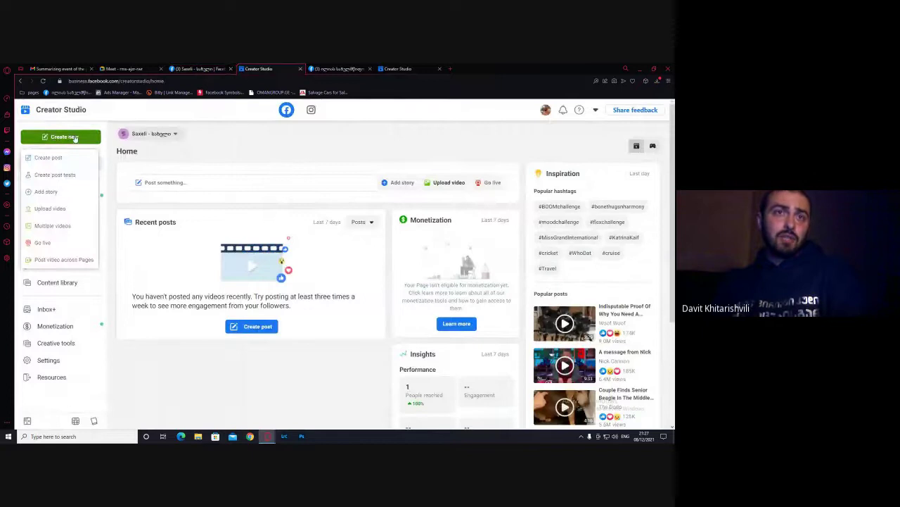
left_click(74, 137)
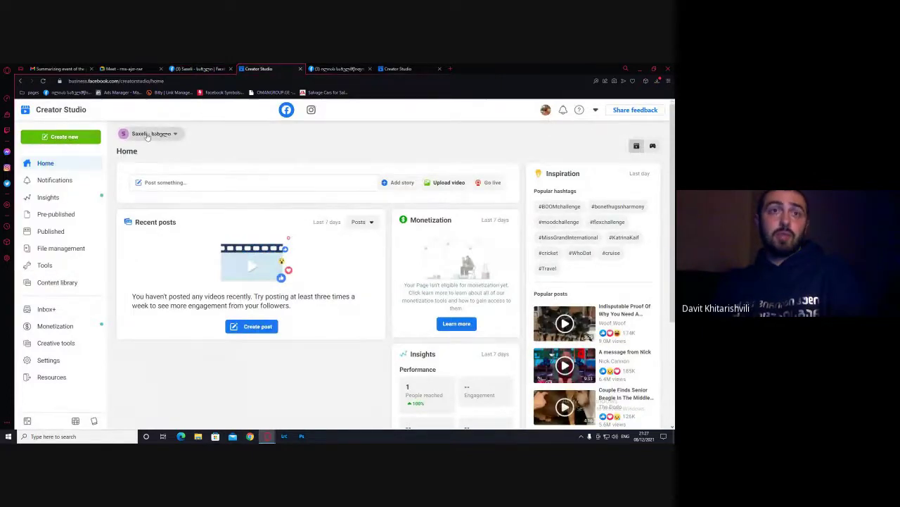
Browse the pages and page collections that Creator Studio can show, leaving the Saxeli page selected
left_click(152, 136)
scroll(203, 280, "down", 5)
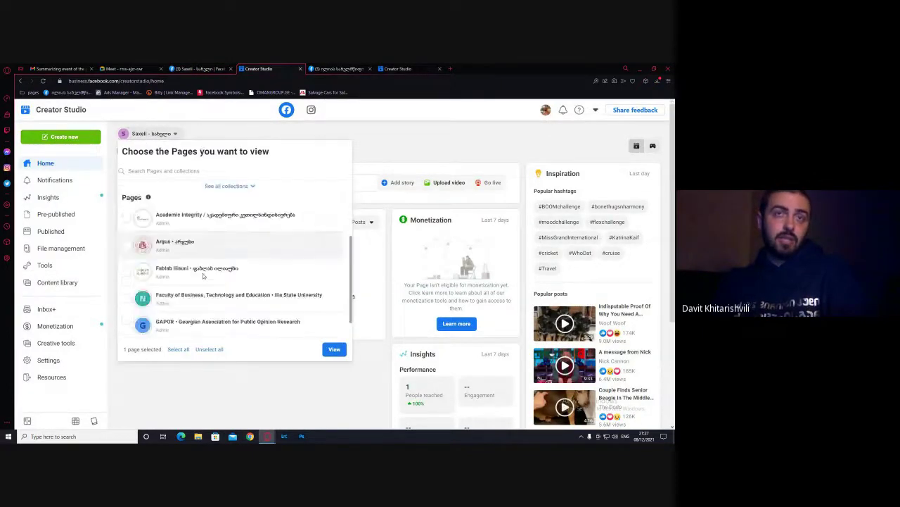
scroll(200, 280, "up", 5)
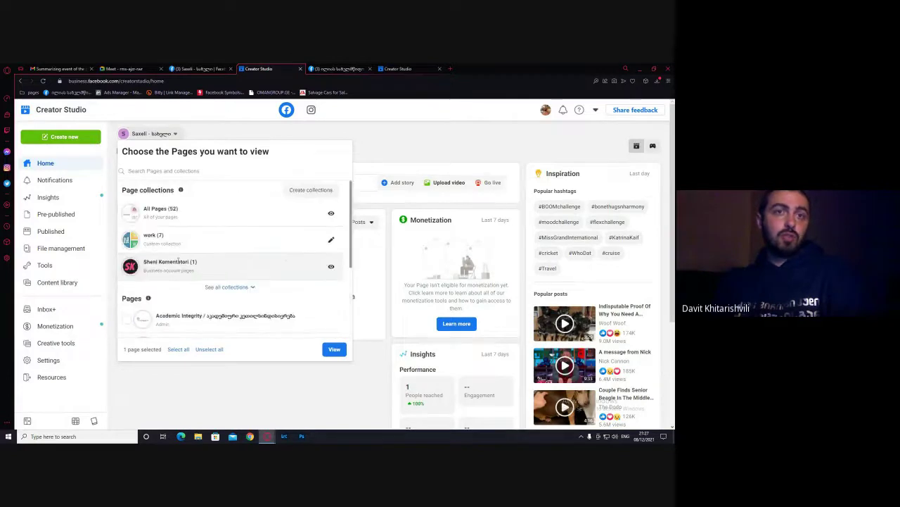
scroll(183, 267, "down", 5)
scroll(151, 324, "up", 5)
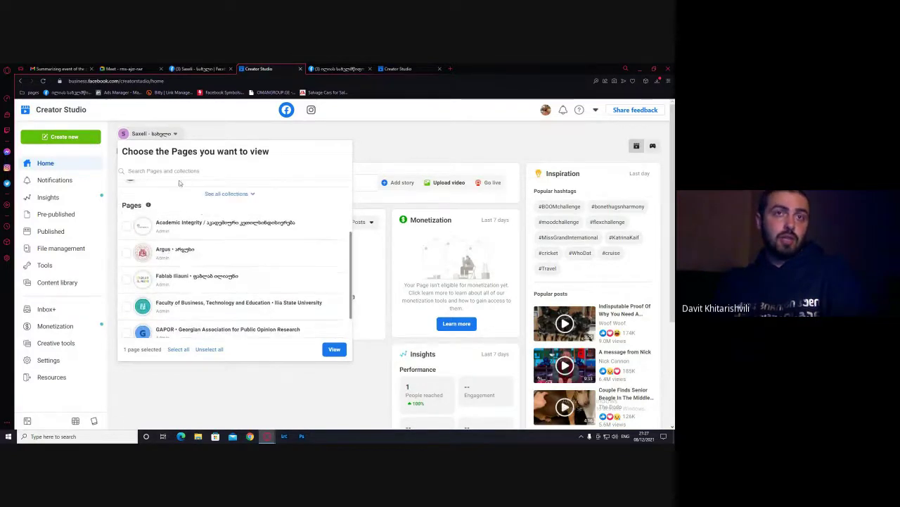
left_click(414, 146)
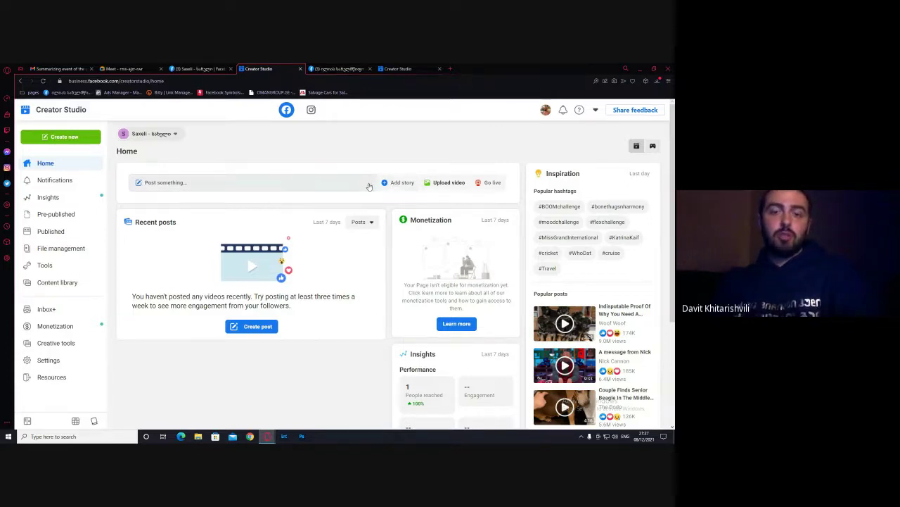
Return to the Saxeli Facebook page and review the options for its profile picture
left_click(199, 68)
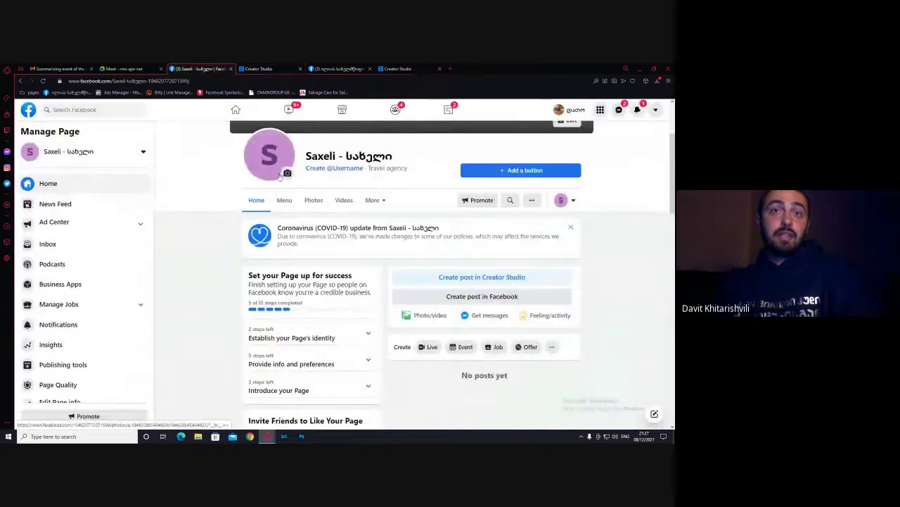
left_click(285, 171)
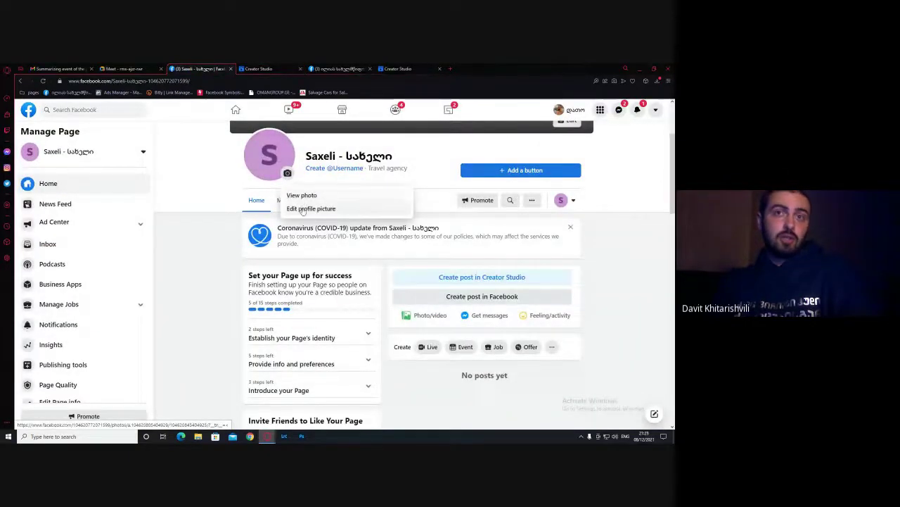
left_click(178, 228)
Show the new post form in the Saxeli page's Creator Studio and close it without posting
left_click(268, 68)
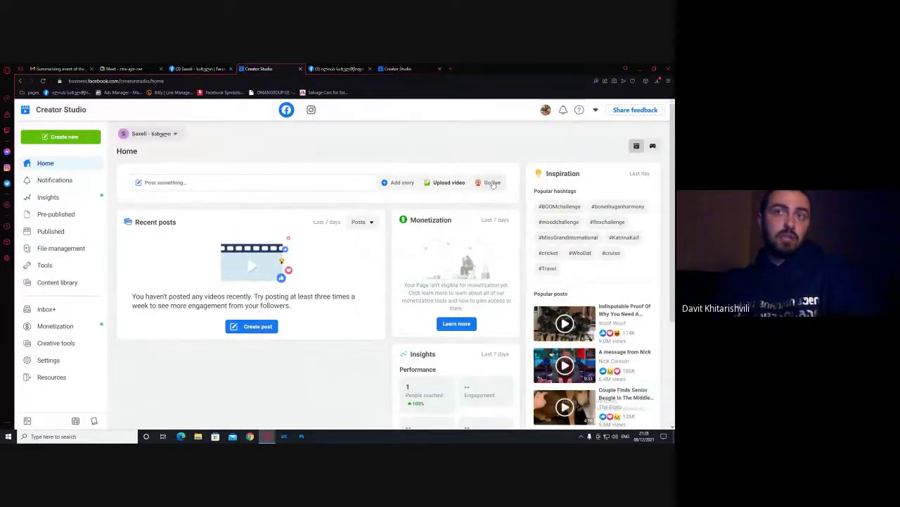
left_click(162, 183)
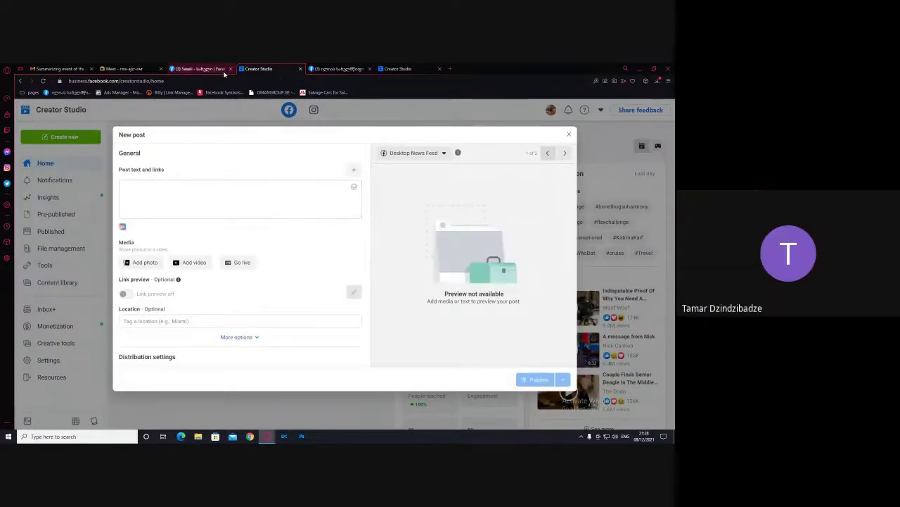
left_click(569, 135)
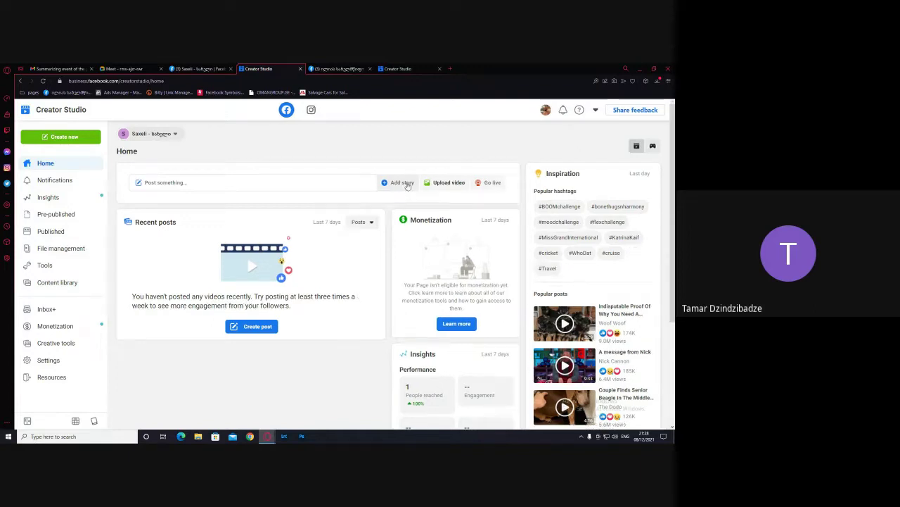
Look over the Saxeli Facebook page's profile picture, setup checklist and post creation area
left_click(202, 70)
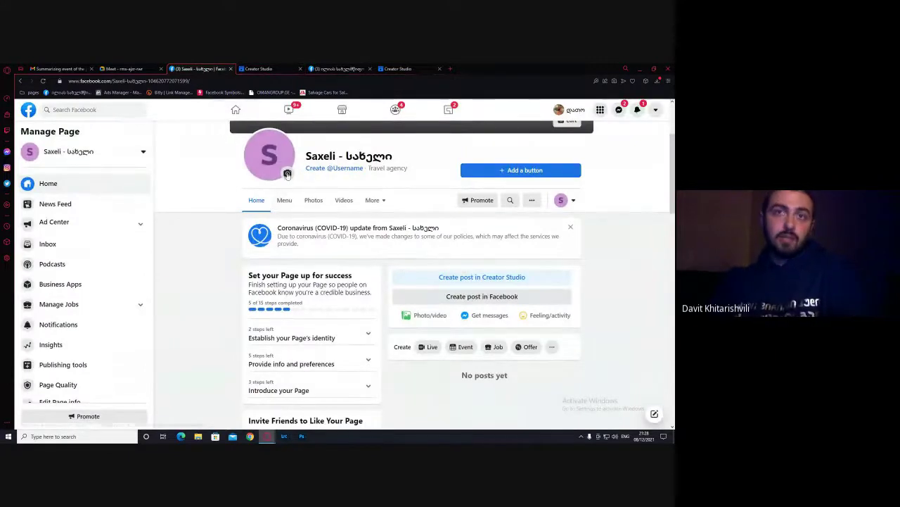
scroll(232, 133, "down", 1)
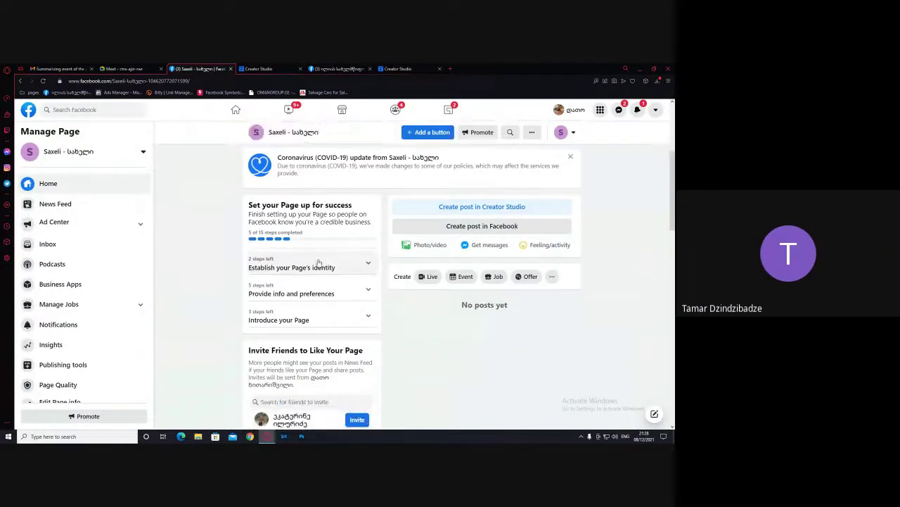
scroll(313, 102, "up", 3)
Start adding a story in Creator Studio and choose the Saxeli page as its owner
left_click(264, 68)
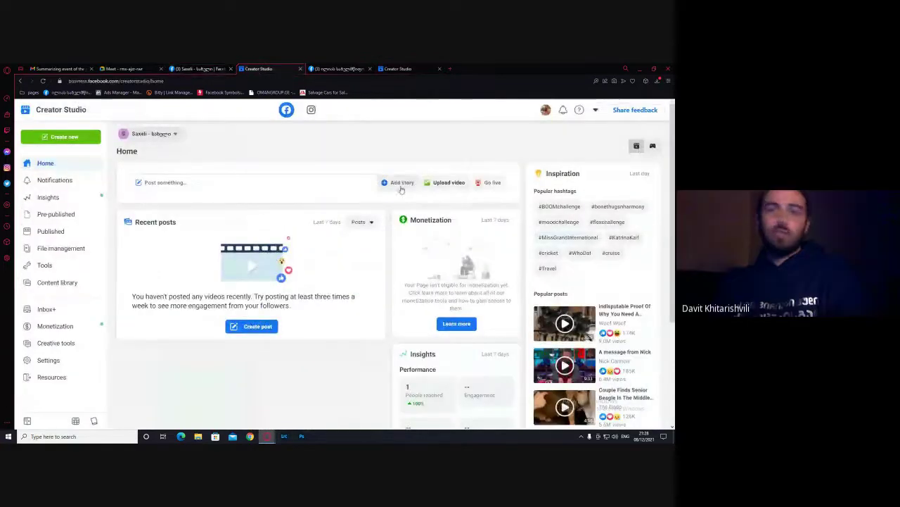
left_click(400, 185)
left_click(399, 186)
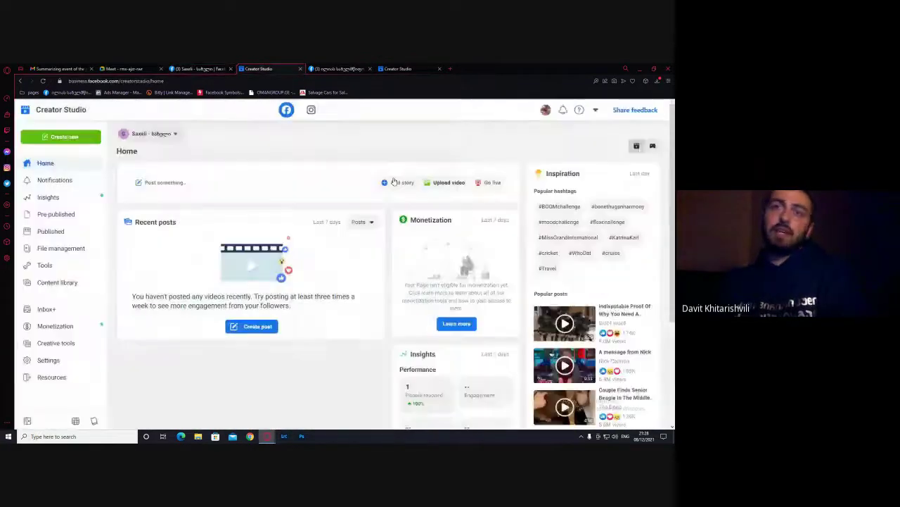
left_click(398, 186)
scroll(516, 299, "down", 5)
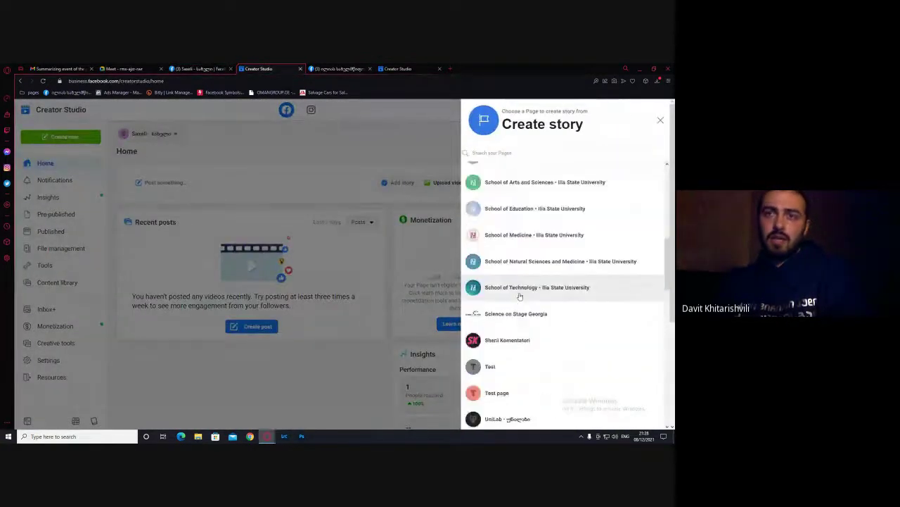
left_click(505, 261)
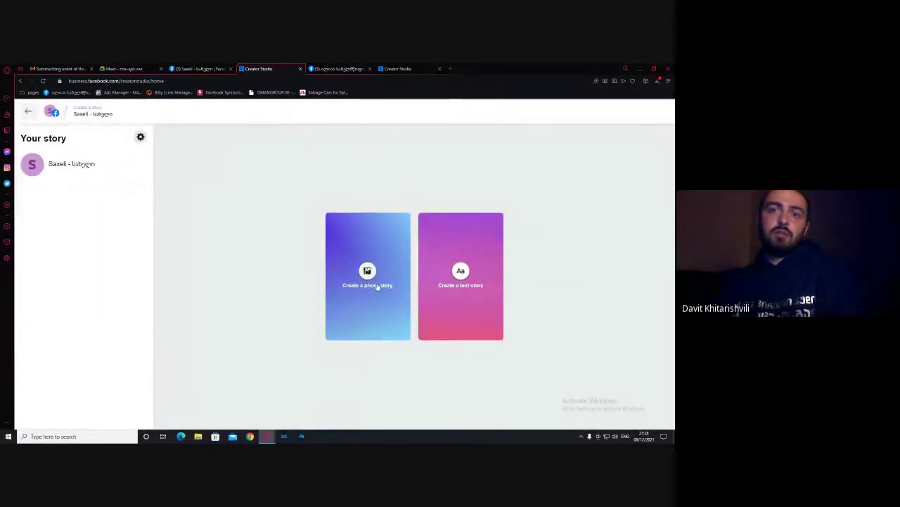
Create a photo story from the first downloaded GAPOR image, check its crop in the preview and discard the story
left_click(350, 272)
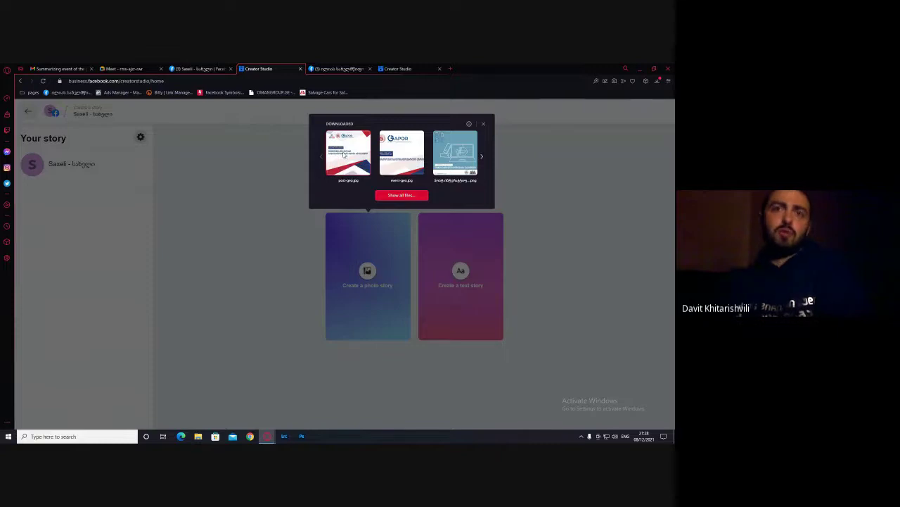
left_click_drag(346, 155, 335, 178)
left_click(391, 288)
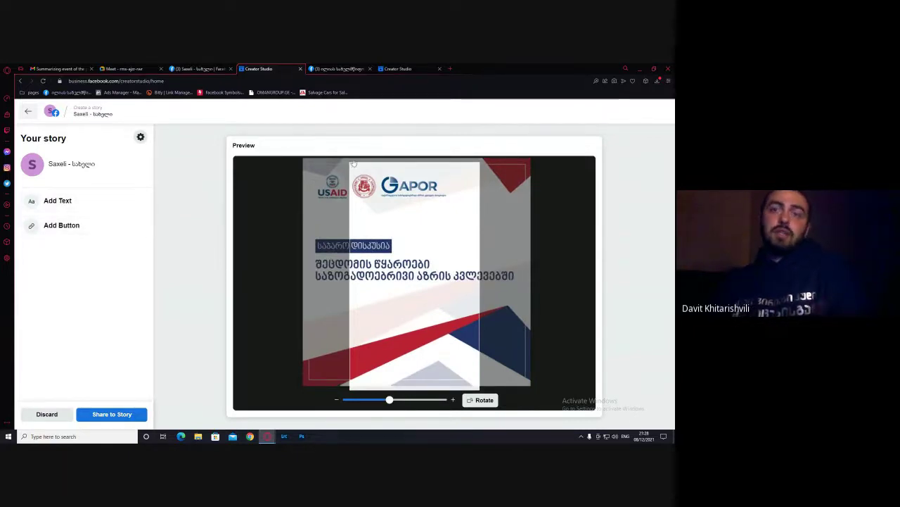
left_click(28, 111)
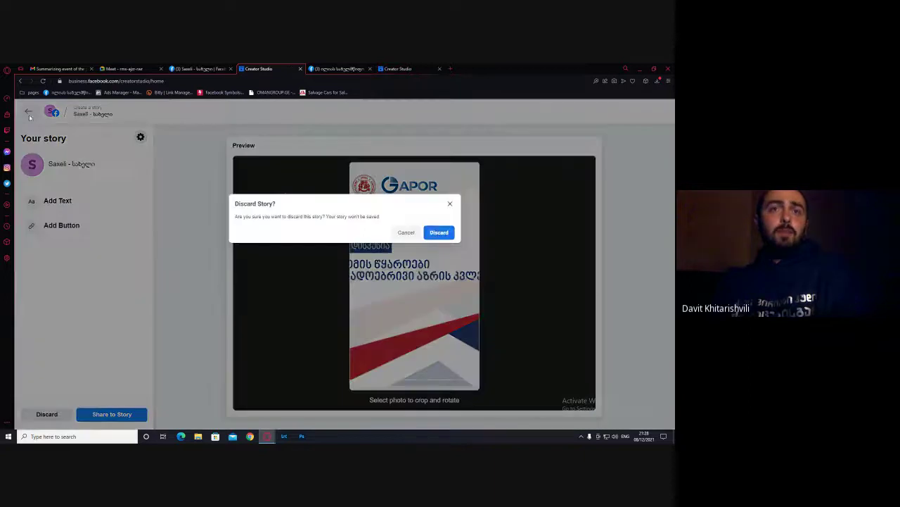
left_click(440, 233)
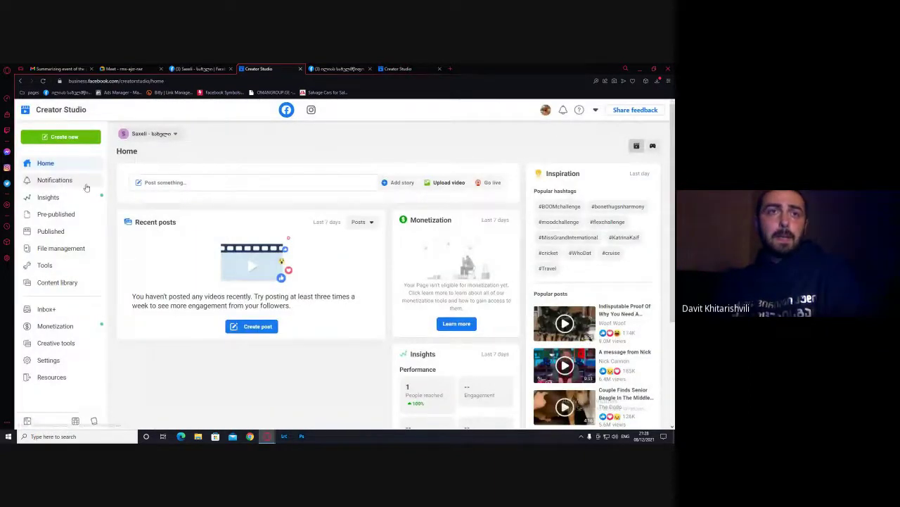
Open a new post form in Creator Studio and another on the Saxeli Facebook page to compare the two
left_click(216, 183)
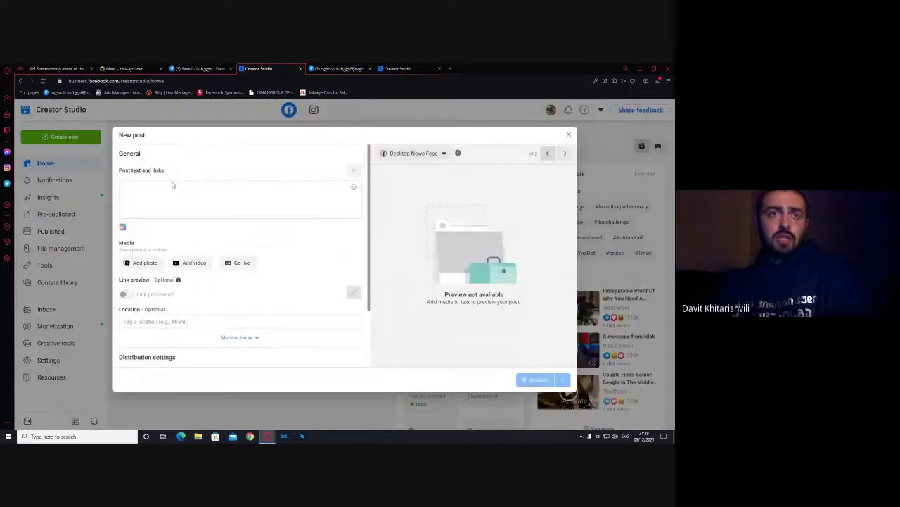
left_click(227, 71)
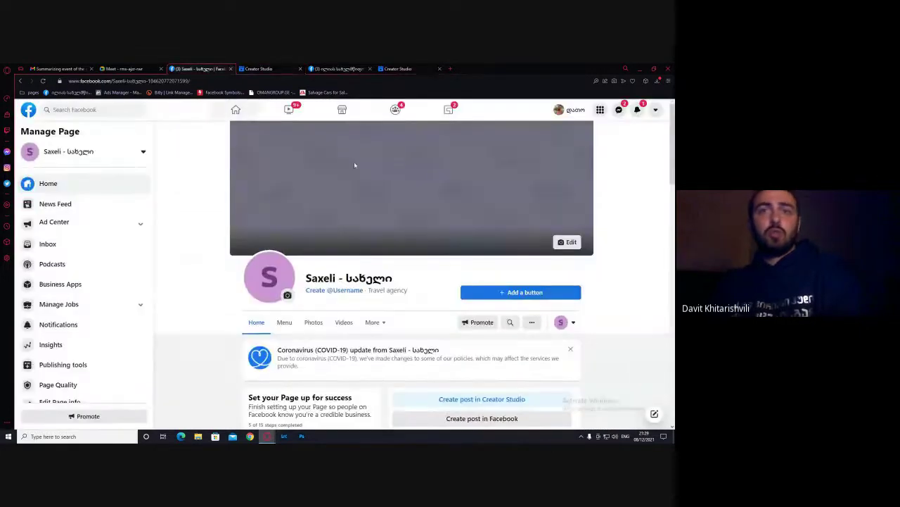
left_click(482, 418)
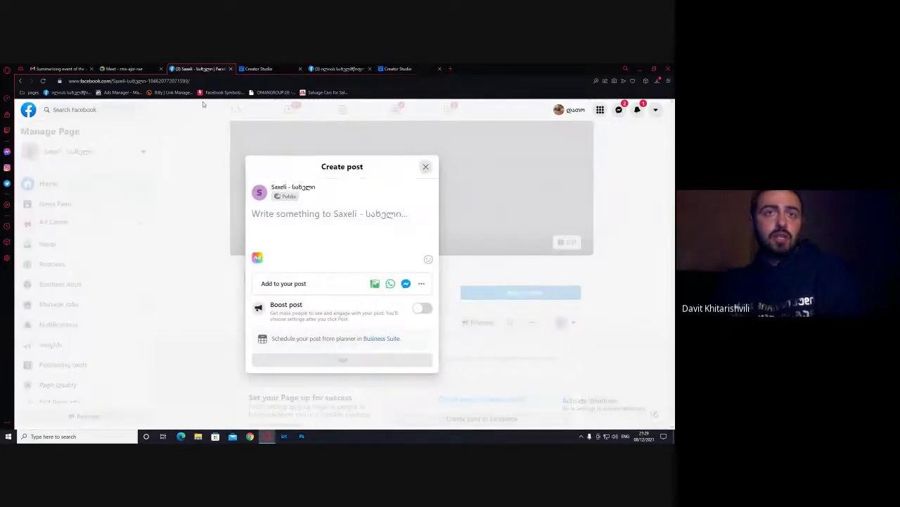
left_click(271, 68)
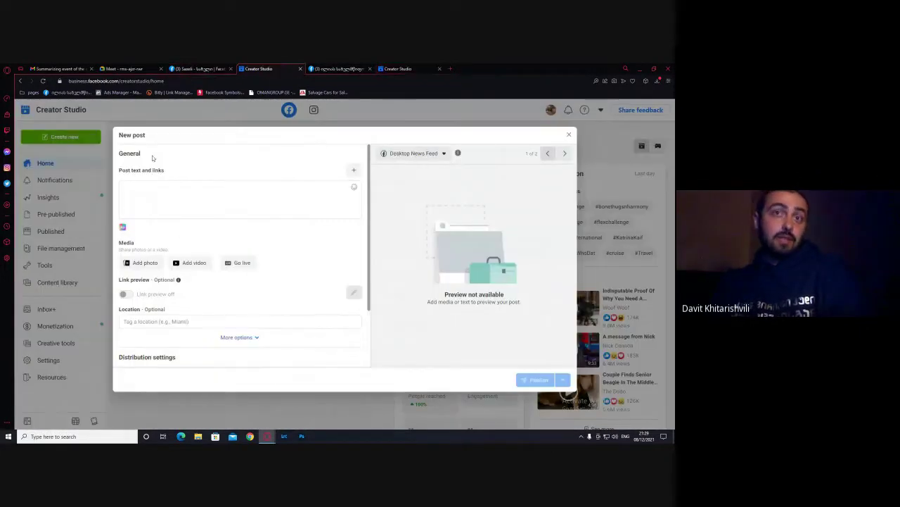
left_click(122, 195)
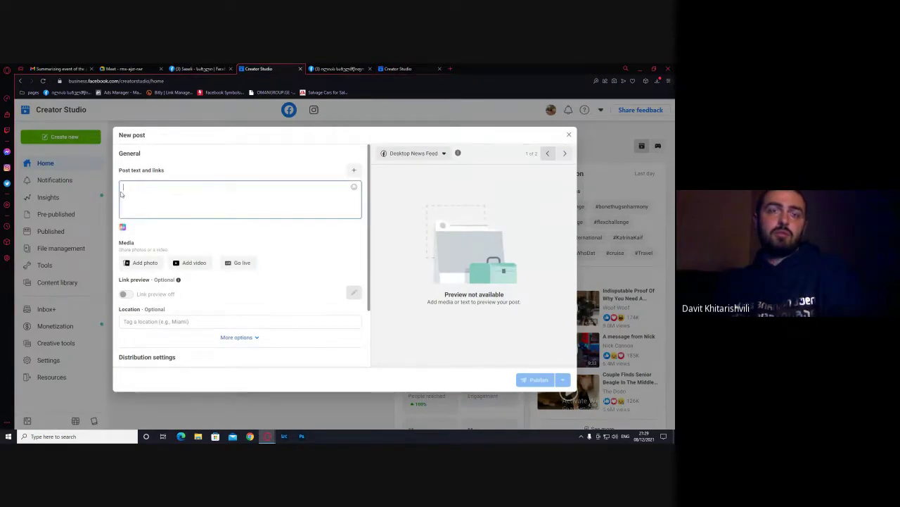
type("bcdvghbfxnncmncbxncvbnbvcxdcfg")
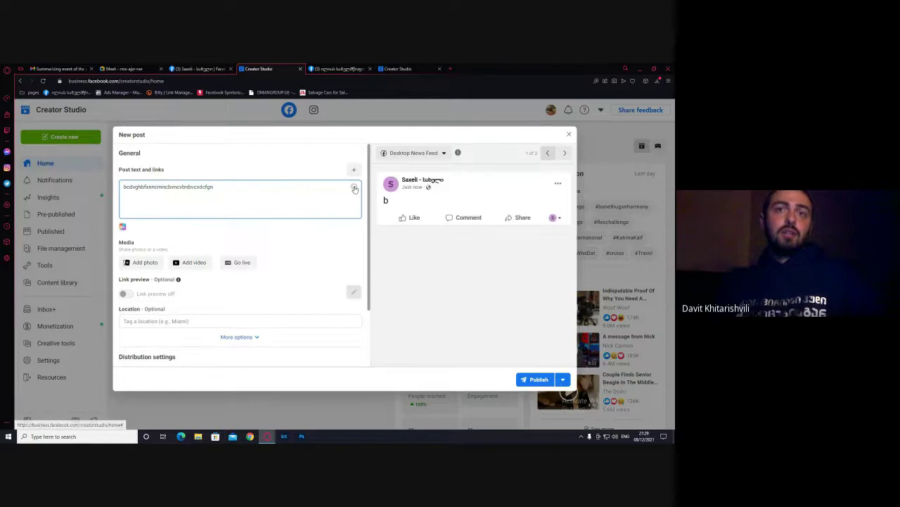
type("n @")
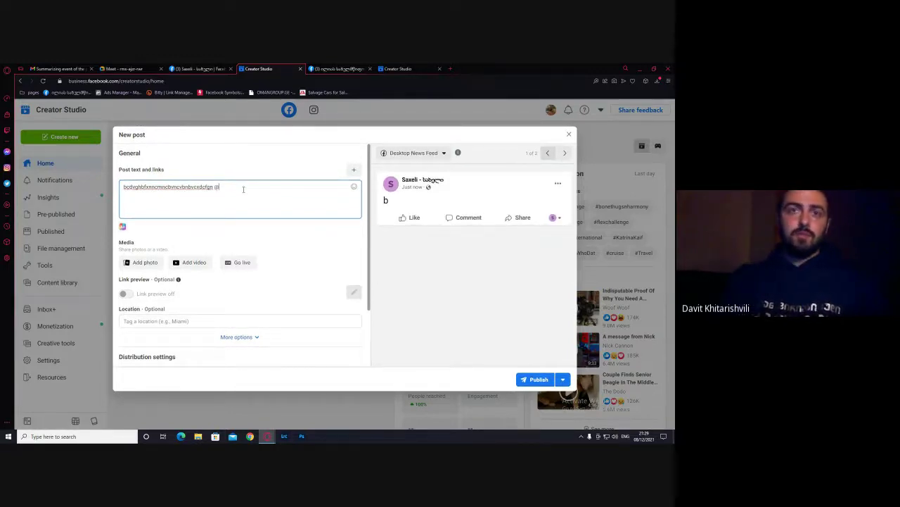
type("sons")
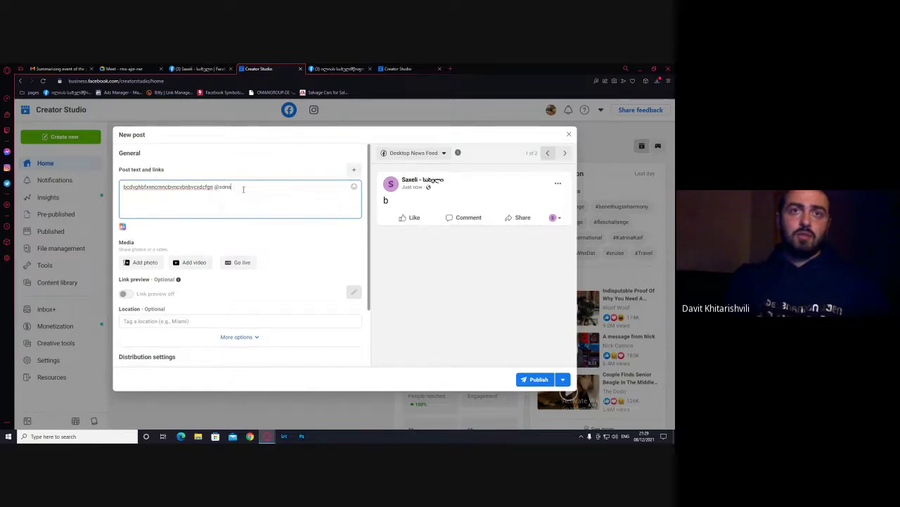
type("jb")
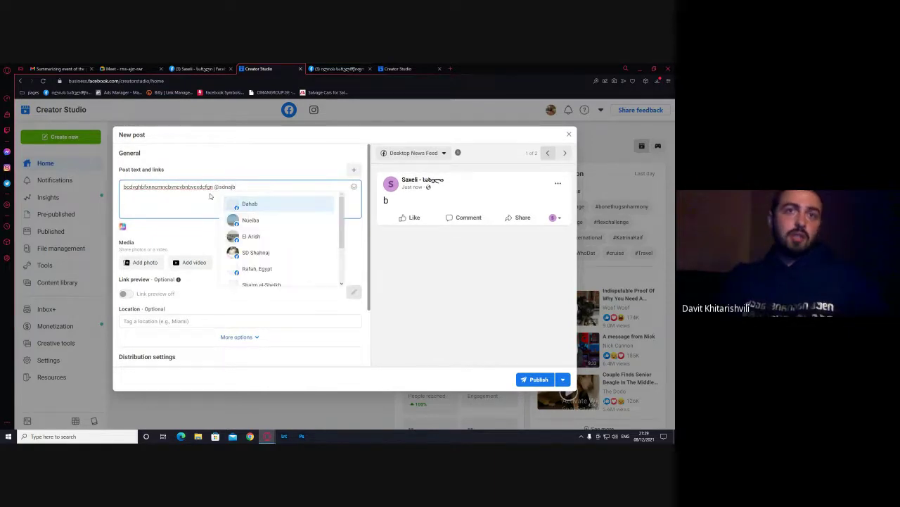
left_click(192, 212)
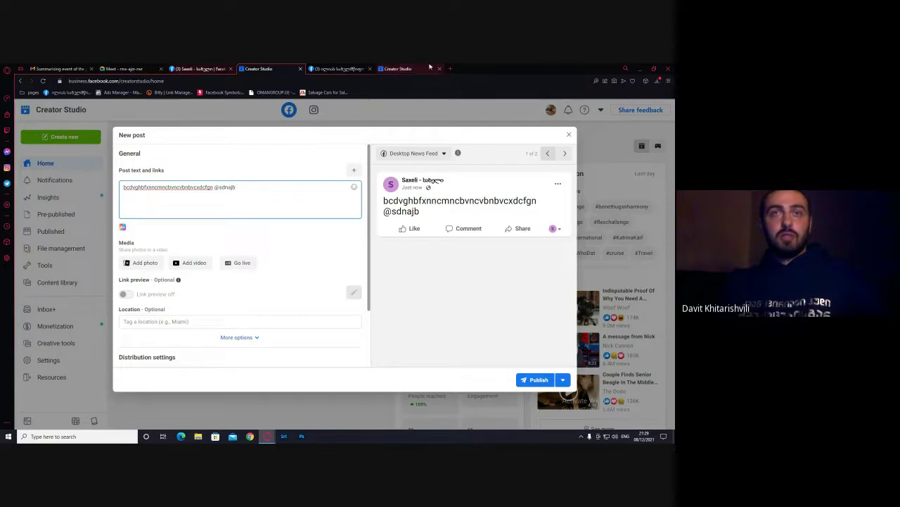
Open on.ge in a new tab and open the EDU.On.ge article about 218 schools and 415 classes switching to distance learning
left_click(451, 69)
type("o")
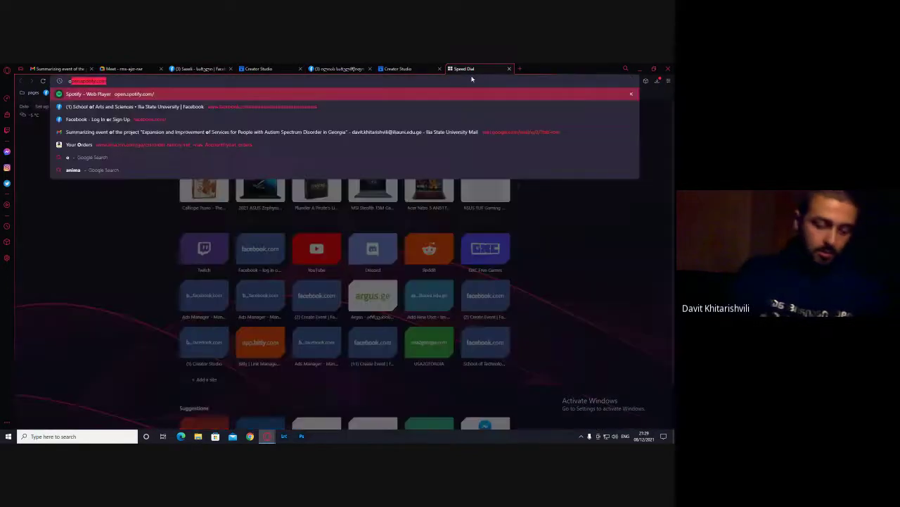
type("n.ge")
key("Return")
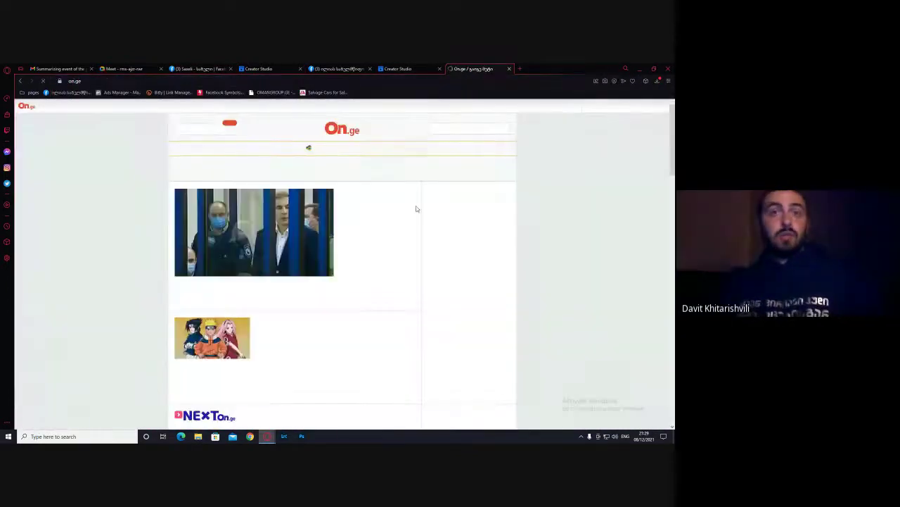
scroll(218, 350, "down", 5)
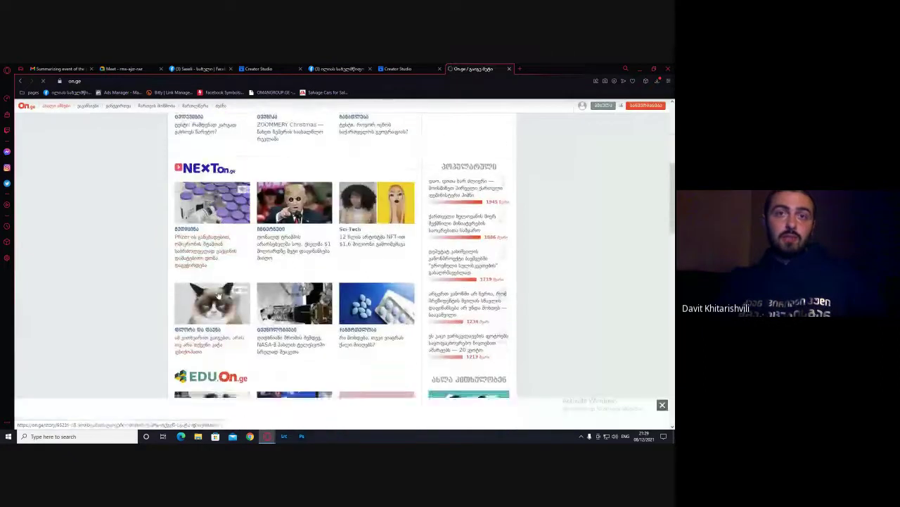
scroll(278, 301, "down", 2)
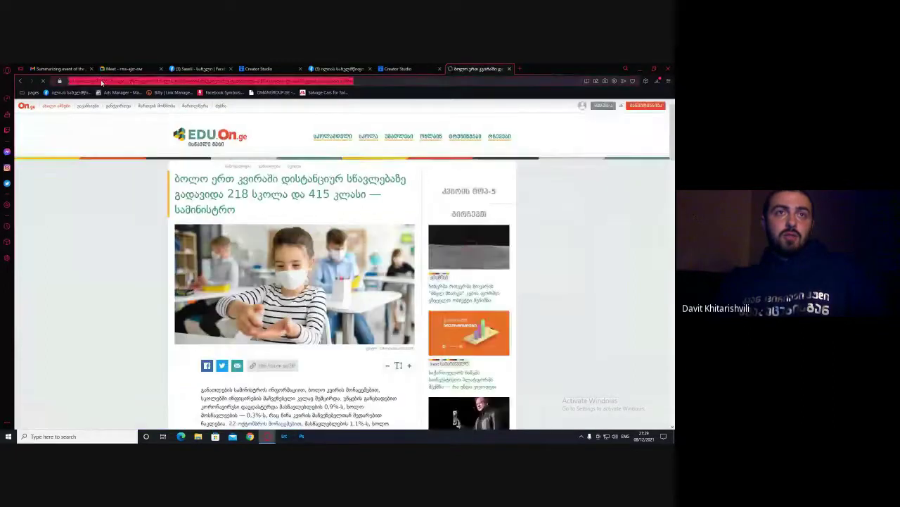
Paste the on.ge article's address into the Creator Studio post on its own line below the sample text
left_click(401, 68)
left_click(258, 68)
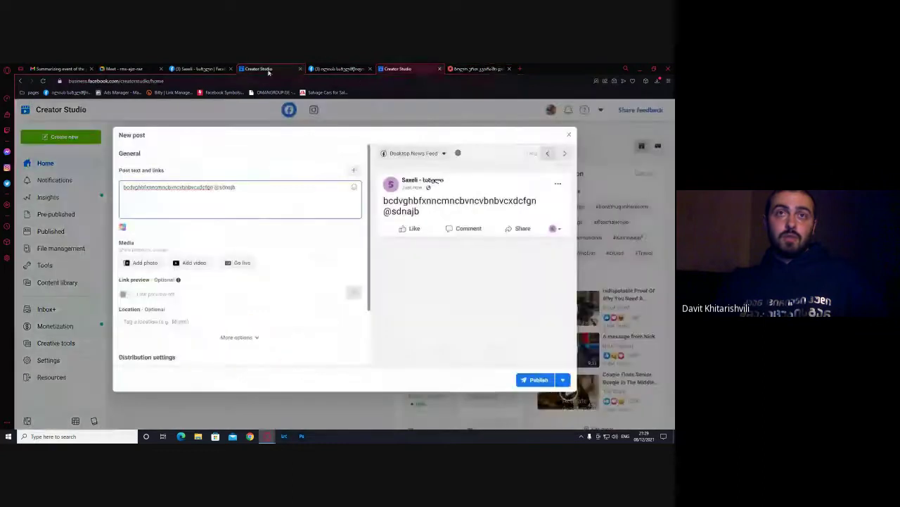
left_click(243, 188)
key("ctrl+v")
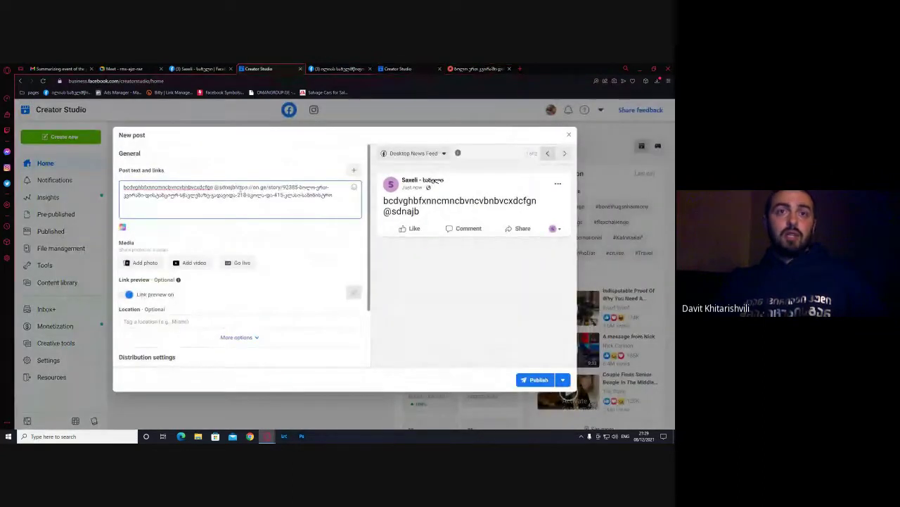
key("Return")
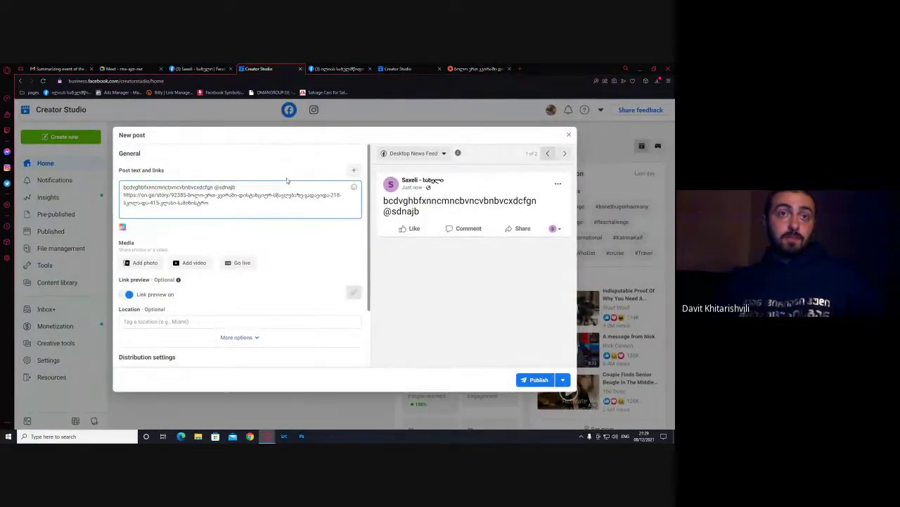
left_click(229, 205)
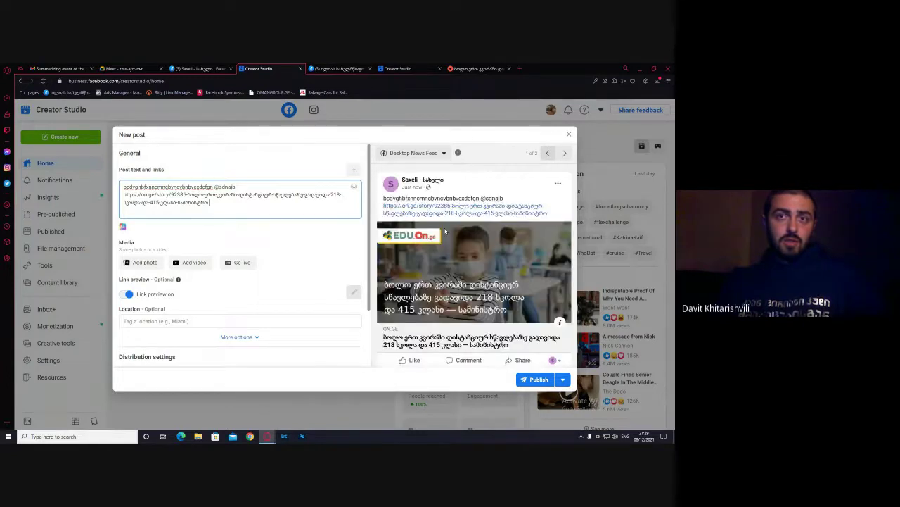
Check the article's link card in the Desktop News Feed preview and turn the link preview off
scroll(457, 230, "down", 1)
scroll(469, 246, "up", 1)
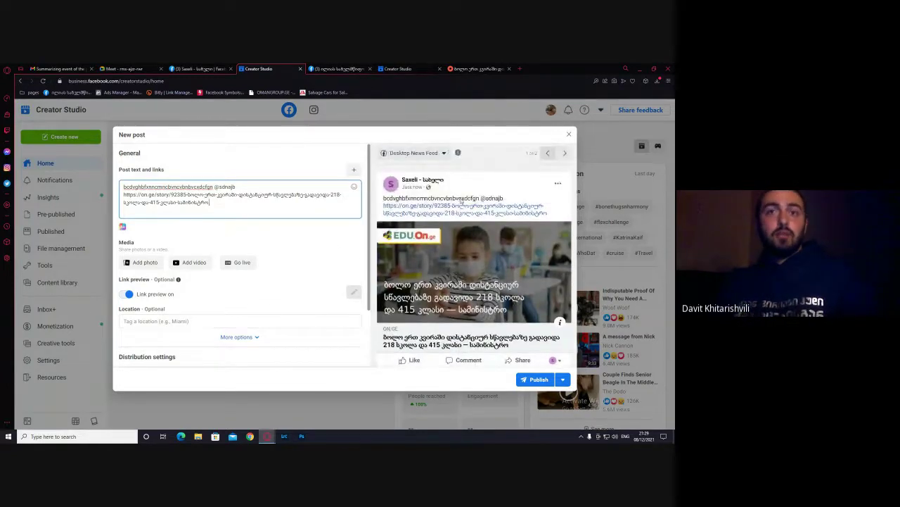
left_click(129, 295)
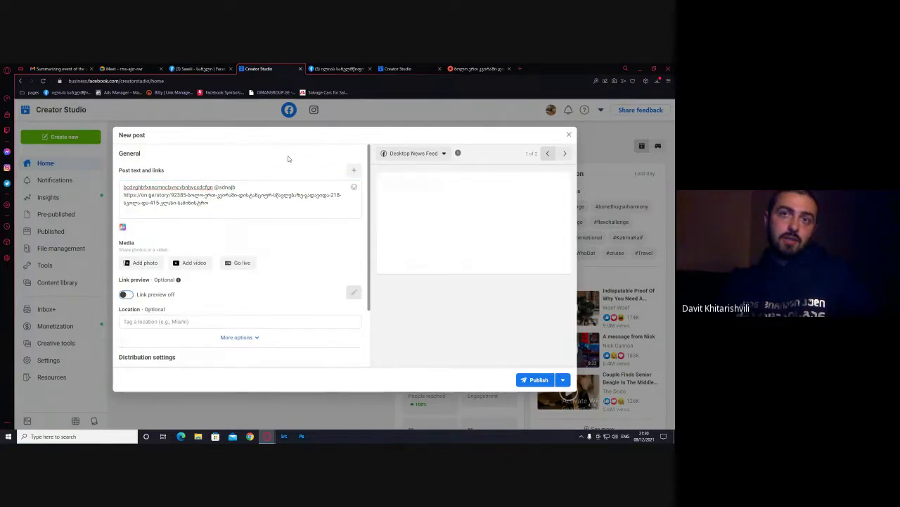
Expand the post's additional options and look through the activities and feelings offered as post add-ons
scroll(152, 261, "down", 1)
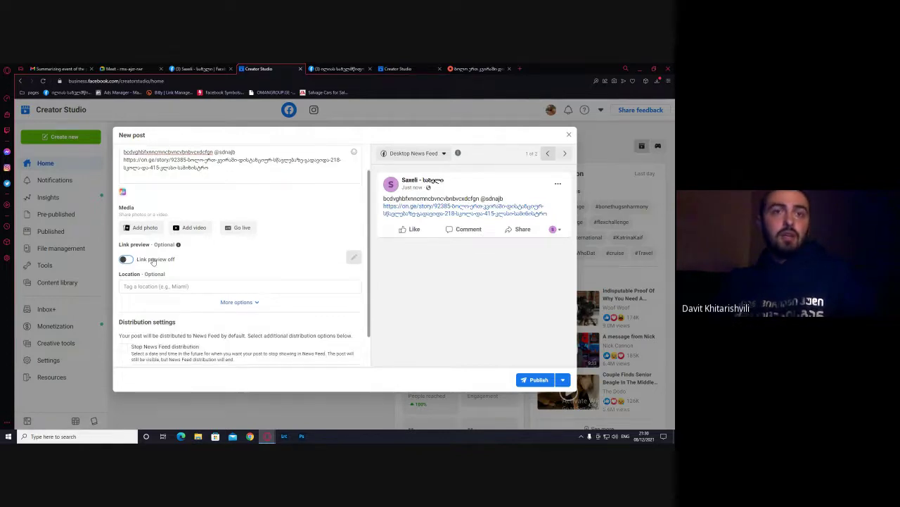
left_click(238, 301)
scroll(208, 253, "down", 2)
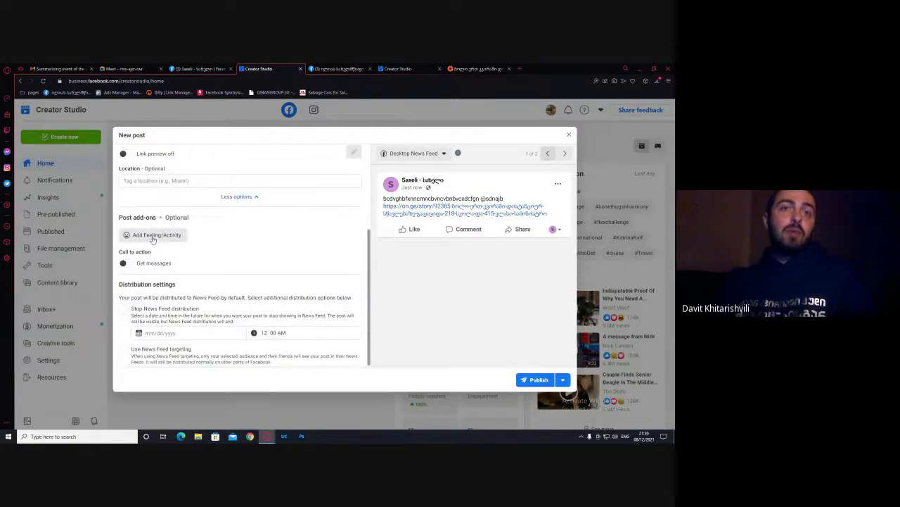
left_click(166, 237)
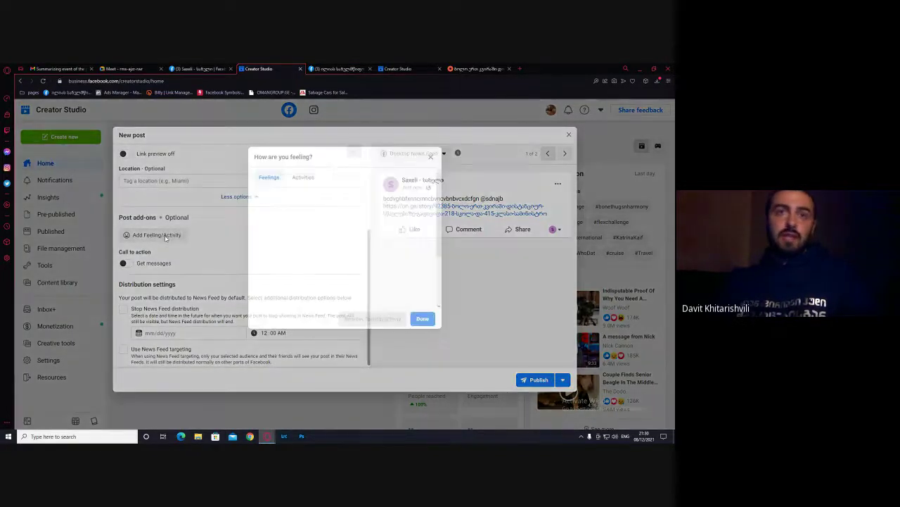
left_click(303, 178)
scroll(289, 282, "down", 2)
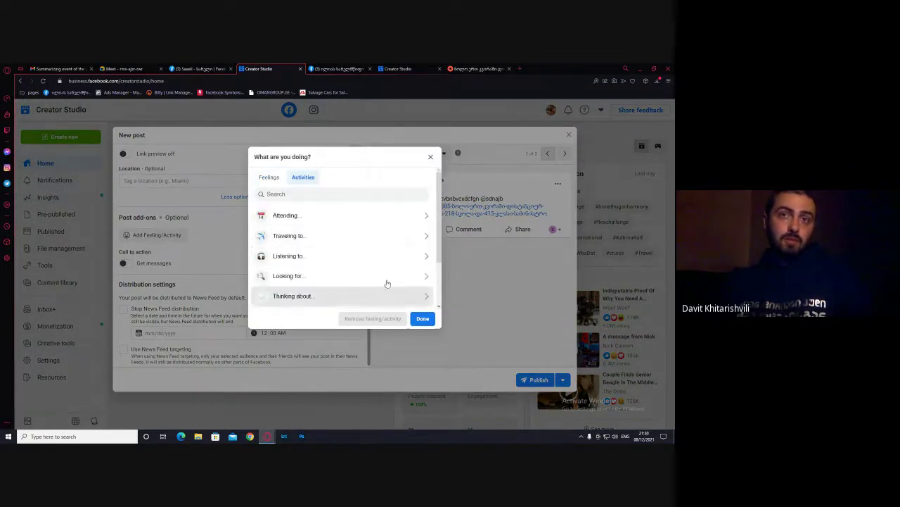
scroll(338, 253, "up", 4)
left_click(267, 178)
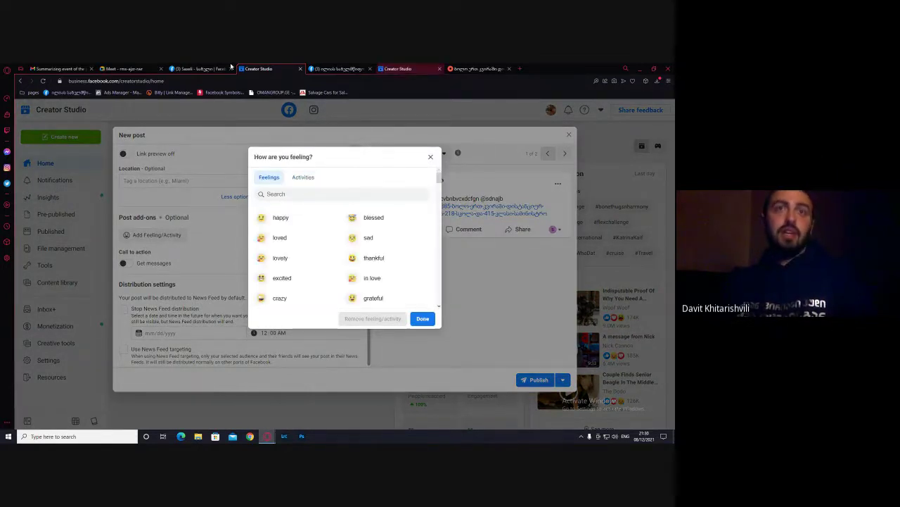
Compare with the add-on options in the Facebook page's post form, and close Creator Studio's feelings list without choosing one
left_click(197, 69)
left_click(420, 284)
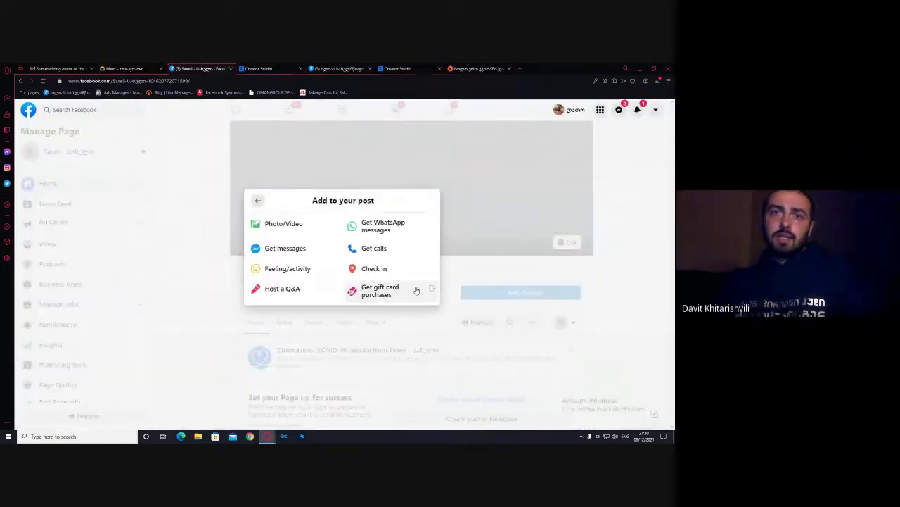
left_click(258, 200)
left_click(258, 68)
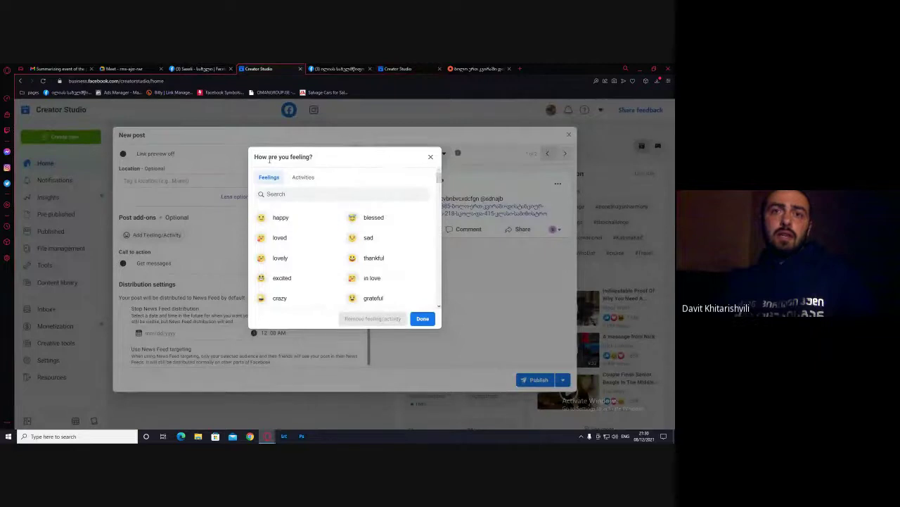
left_click(431, 158)
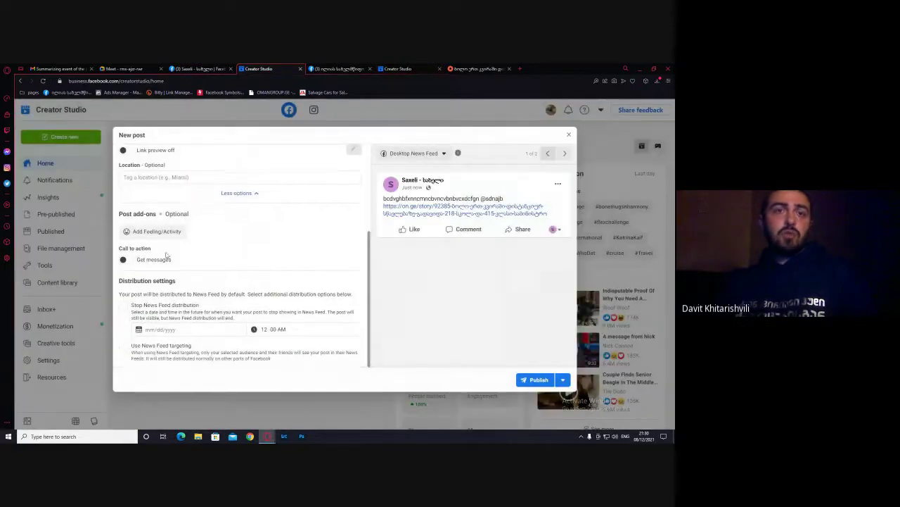
Turn on the Get messages call to action and review its image and Send message button in the post preview
left_click(125, 259)
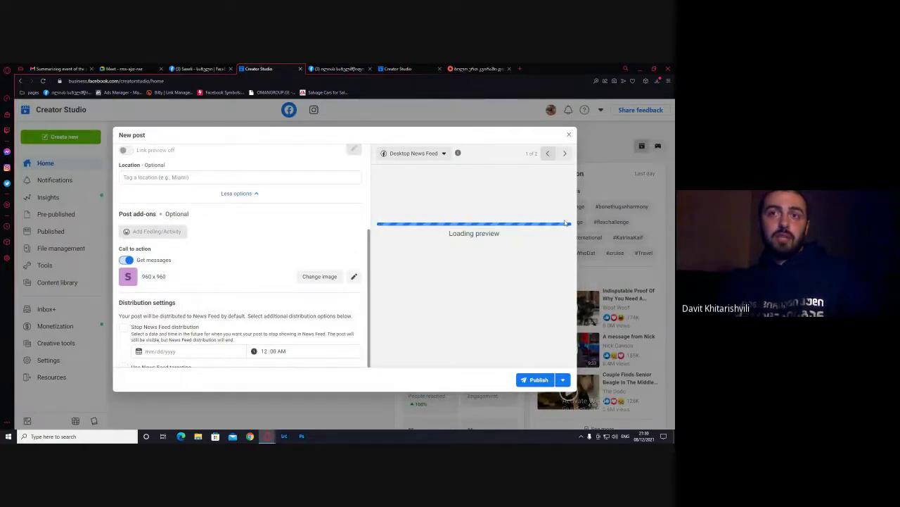
scroll(503, 275, "down", 1)
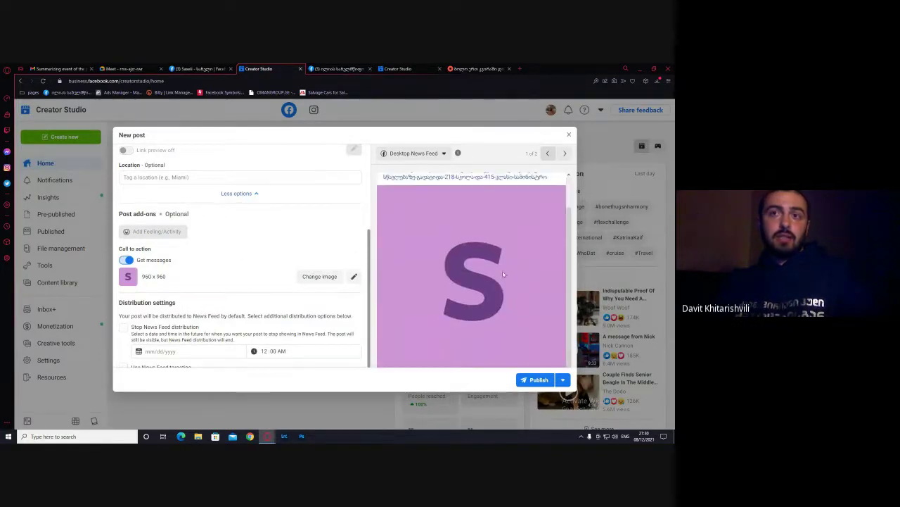
scroll(505, 282, "down", 2)
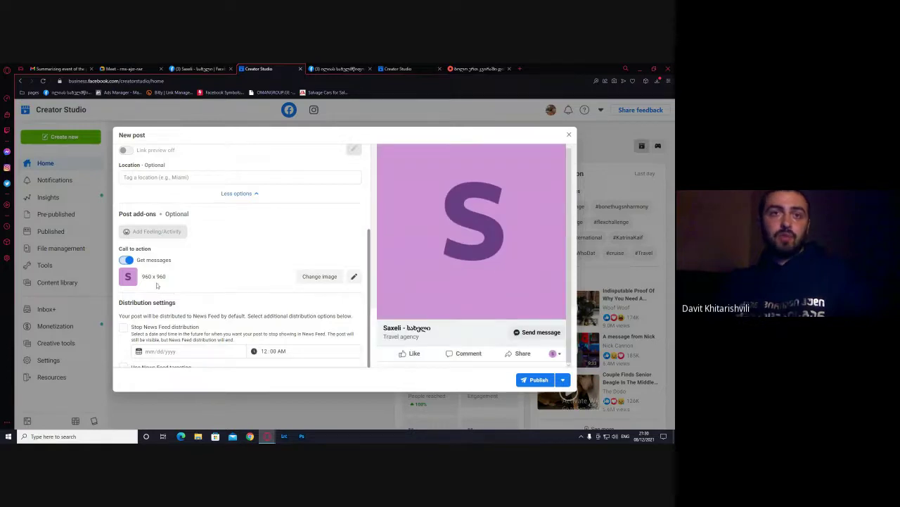
scroll(158, 284, "up", 1)
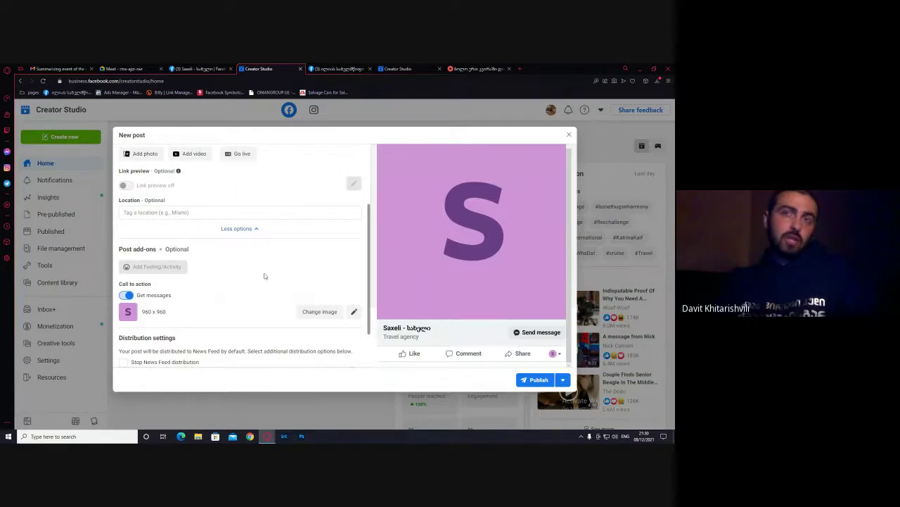
scroll(144, 254, "up", 2)
scroll(388, 292, "up", 1)
scroll(387, 292, "down", 1)
scroll(227, 275, "down", 3)
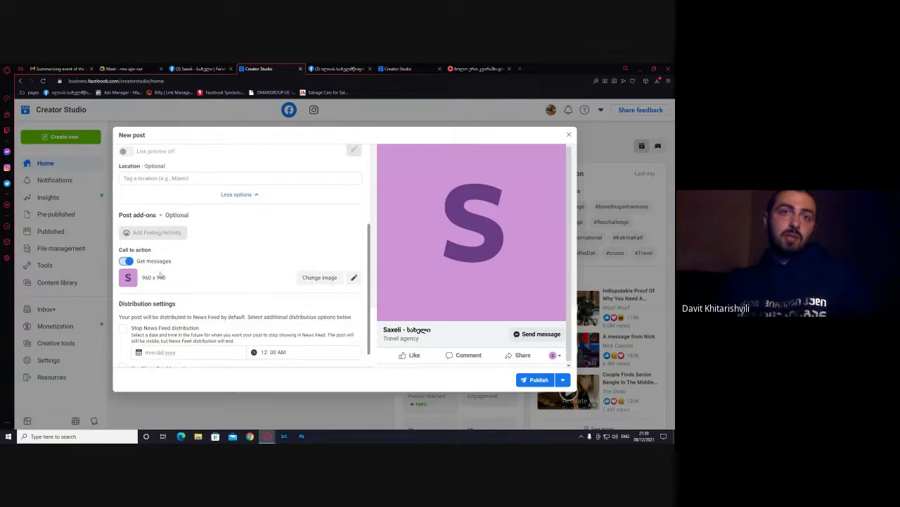
Turn off the Get messages call to action and upload a photo to the post
scroll(323, 281, "up", 1)
scroll(239, 267, "up", 3)
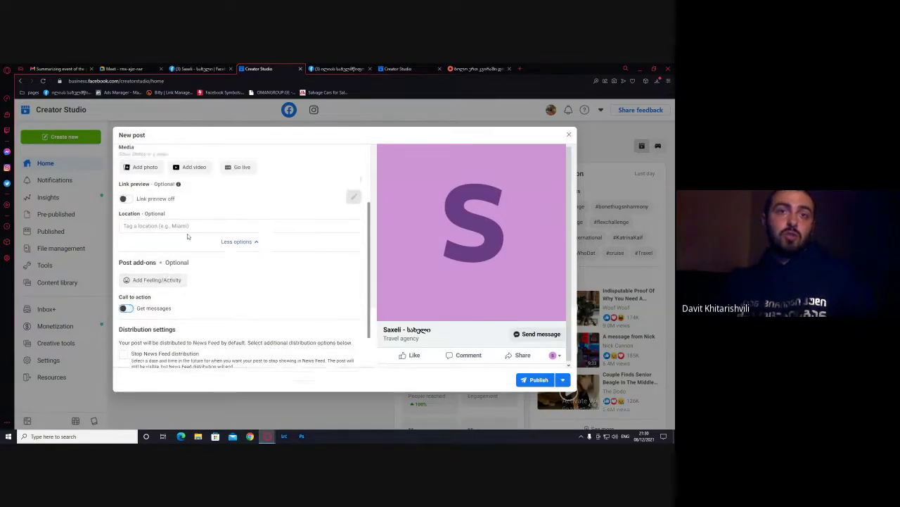
left_click(145, 262)
left_click(155, 306)
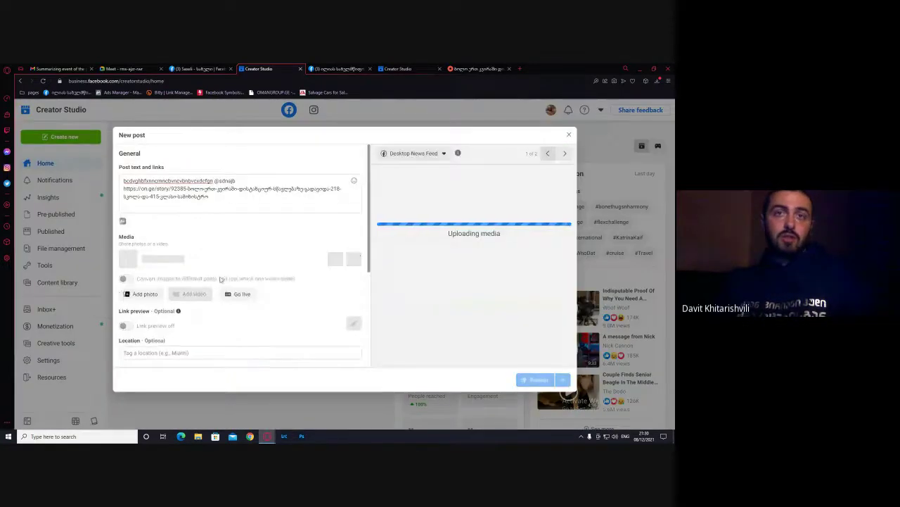
Check the post form with the photo attached, examining the link preview, Get messages call to action and distribution settings
scroll(122, 296, "down", 3)
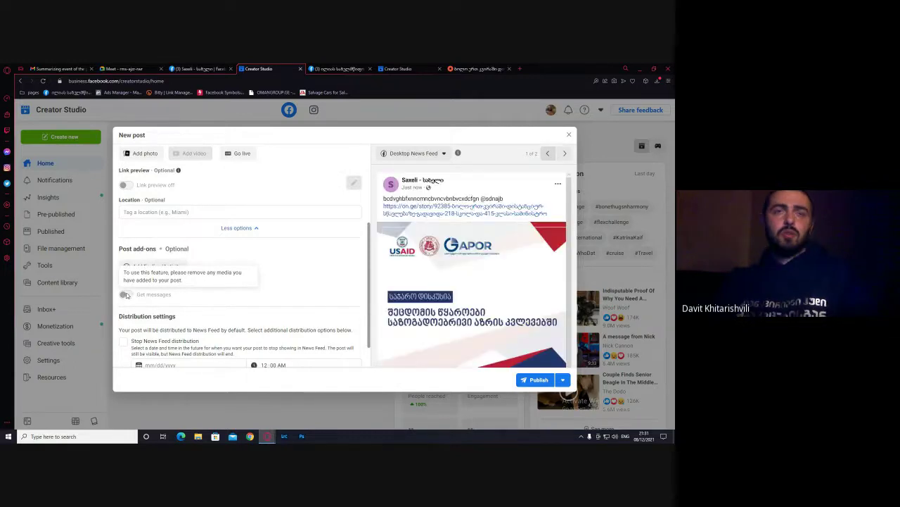
scroll(281, 225, "down", 1)
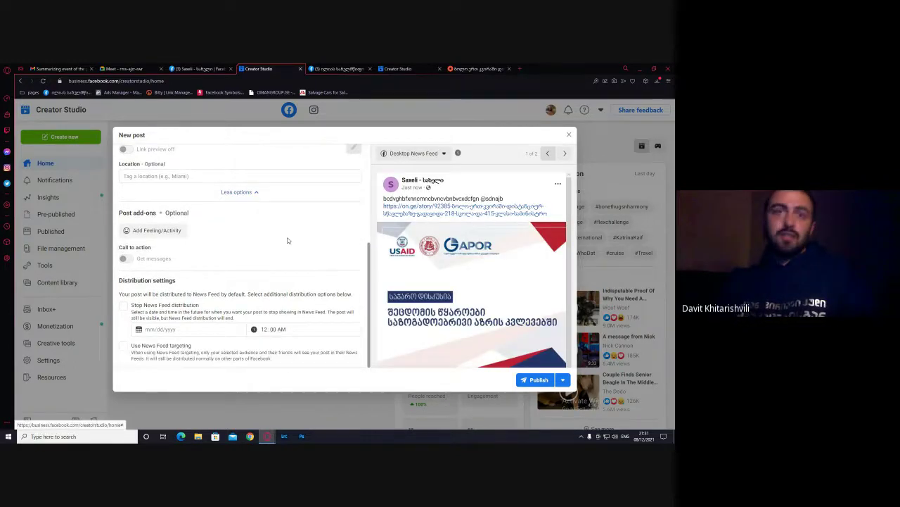
scroll(188, 250, "up", 2)
scroll(479, 305, "down", 1)
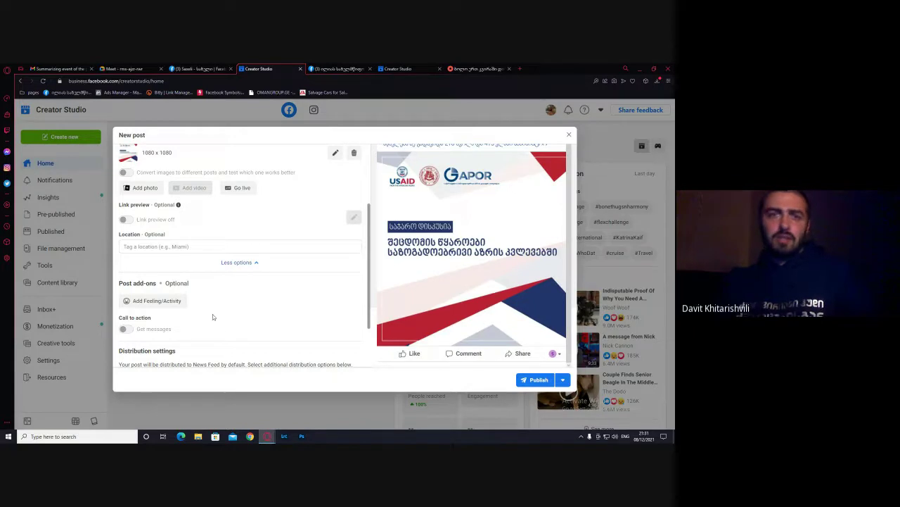
scroll(213, 317, "down", 1)
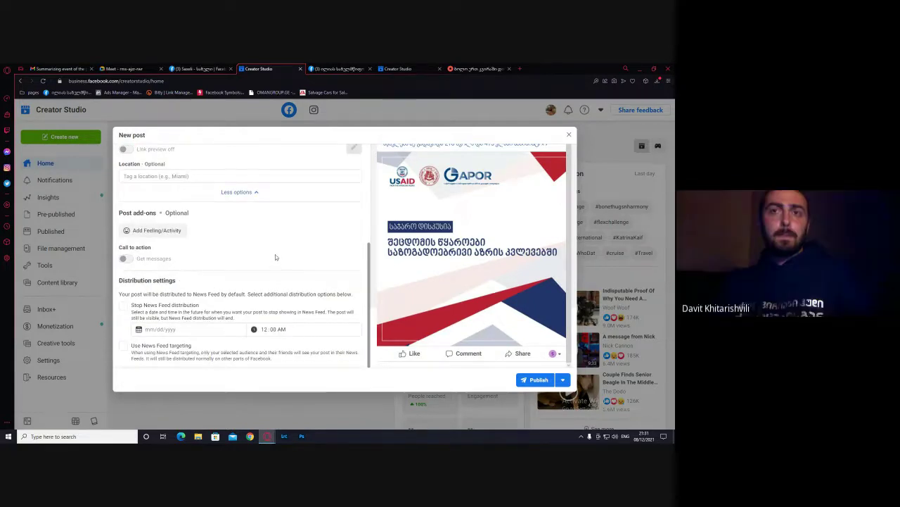
scroll(276, 257, "up", 2)
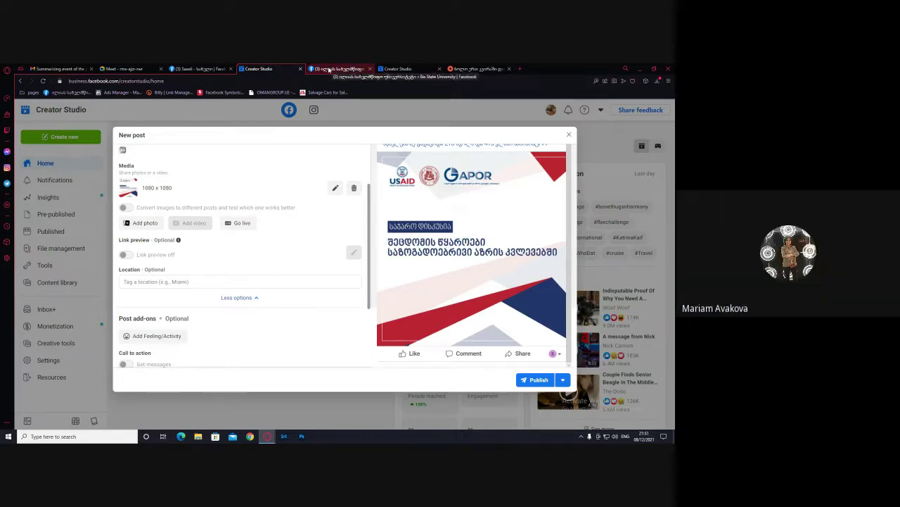
Switch to the Ilia State University Facebook page and look back through its published posts, down to those from early November
left_click(328, 70)
scroll(464, 275, "down", 5)
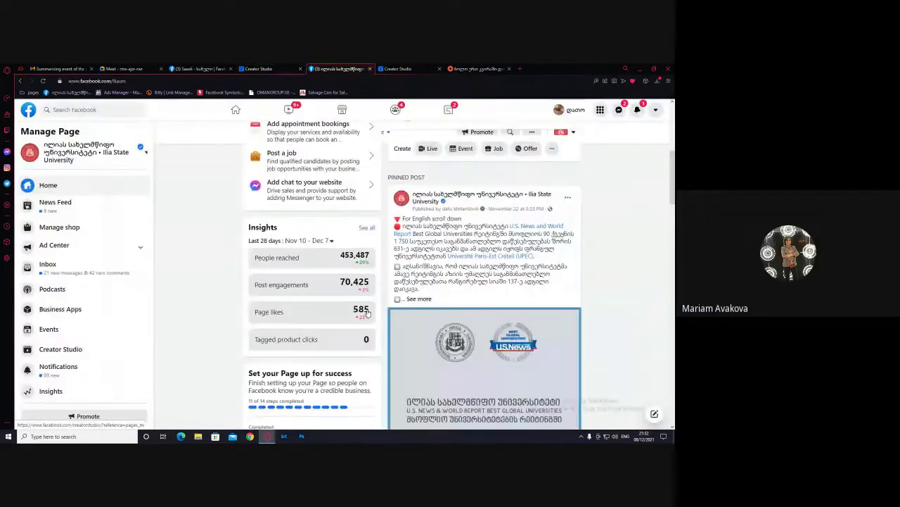
scroll(471, 278, "down", 2)
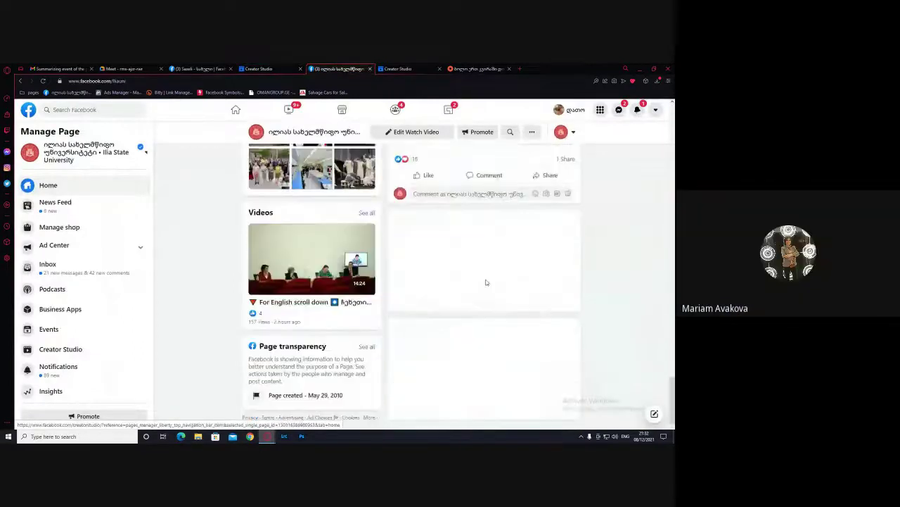
scroll(485, 279, "down", 5)
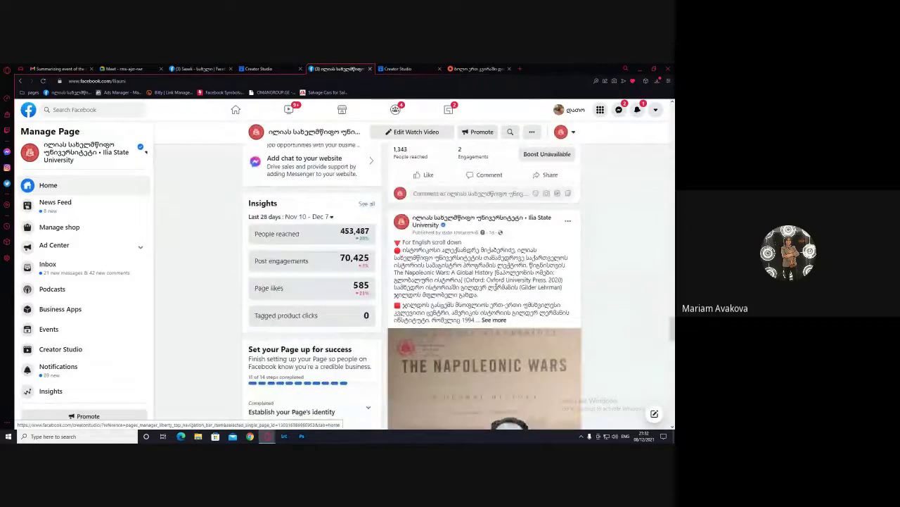
scroll(494, 287, "down", 3)
scroll(495, 287, "up", 4)
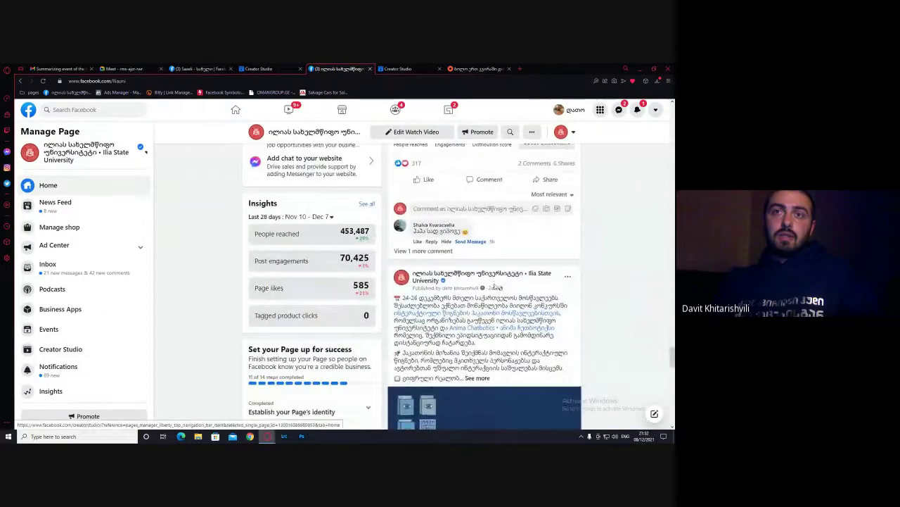
scroll(494, 287, "down", 4)
scroll(493, 278, "up", 5)
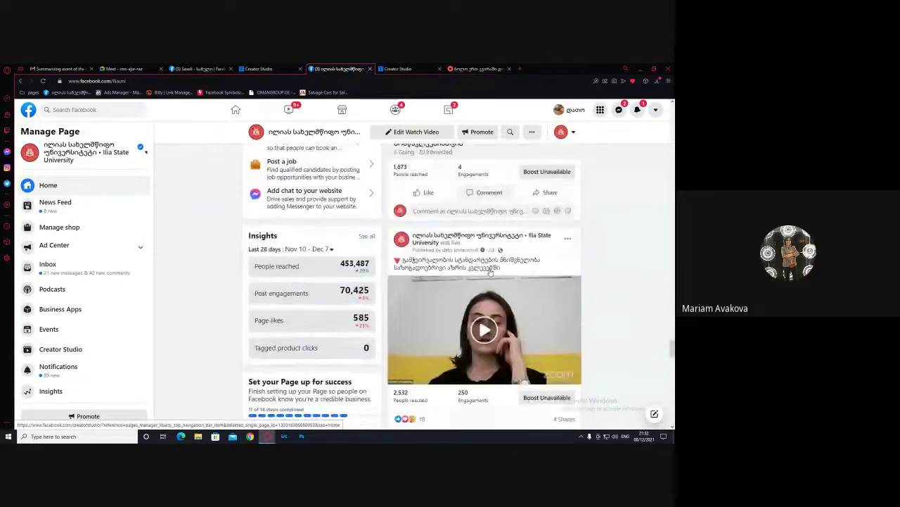
scroll(490, 272, "down", 10)
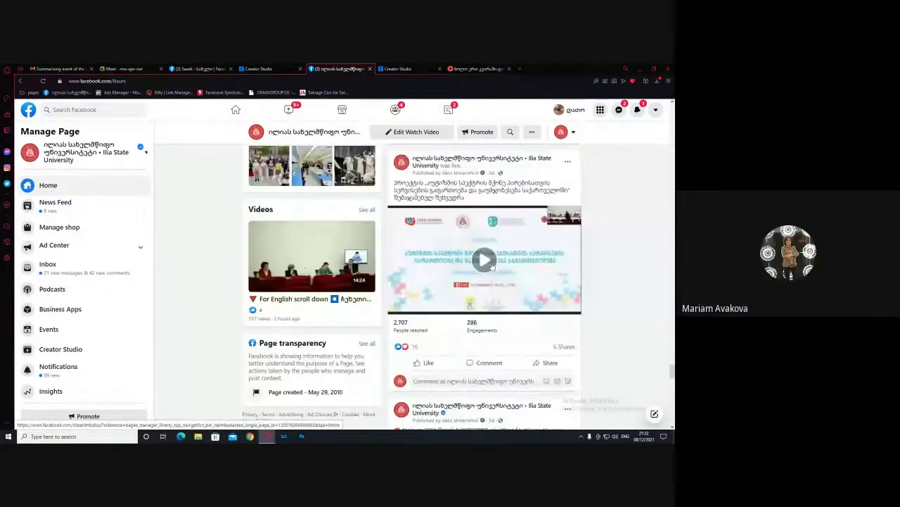
scroll(491, 264, "up", 4)
scroll(490, 262, "down", 7)
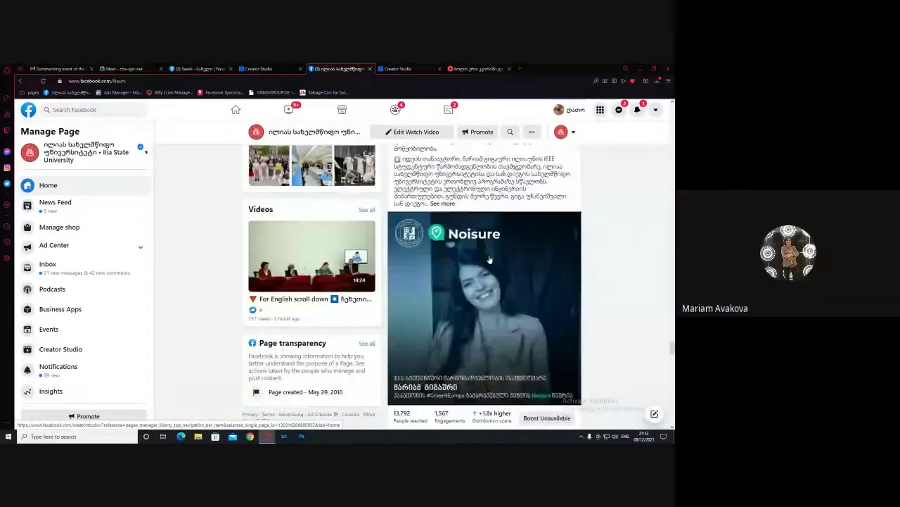
scroll(490, 260, "down", 8)
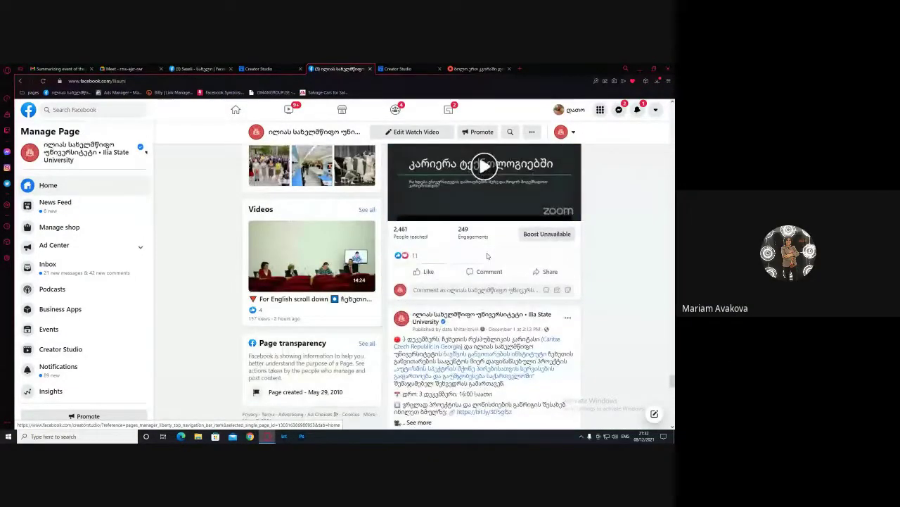
scroll(487, 256, "down", 10)
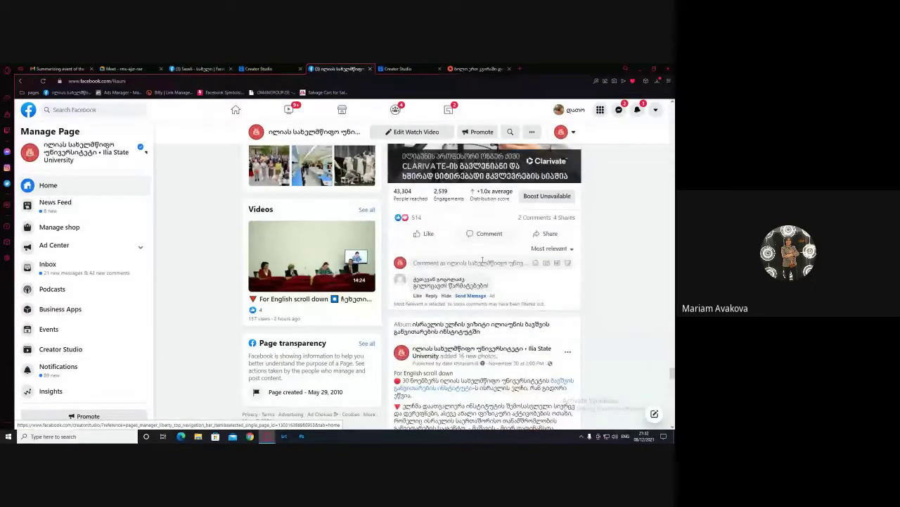
scroll(482, 260, "down", 10)
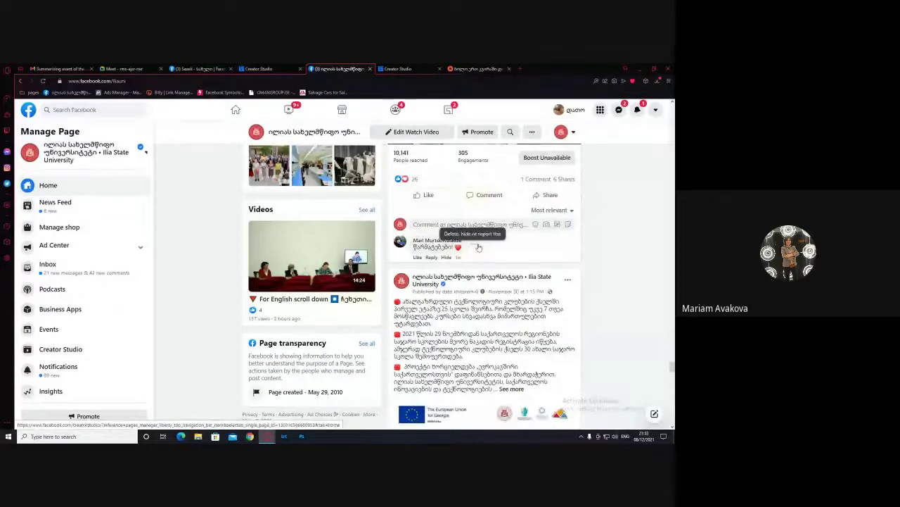
scroll(479, 247, "down", 10)
scroll(478, 248, "down", 5)
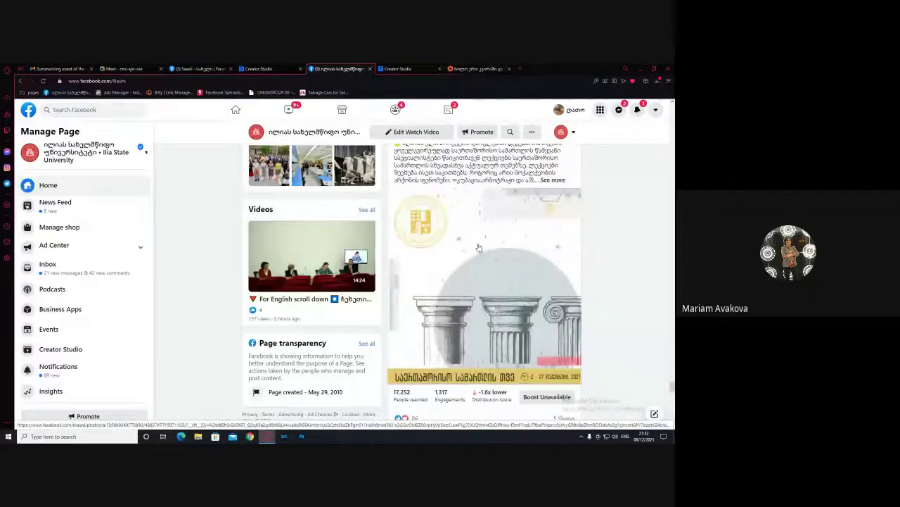
scroll(478, 248, "down", 5)
scroll(457, 232, "up", 10)
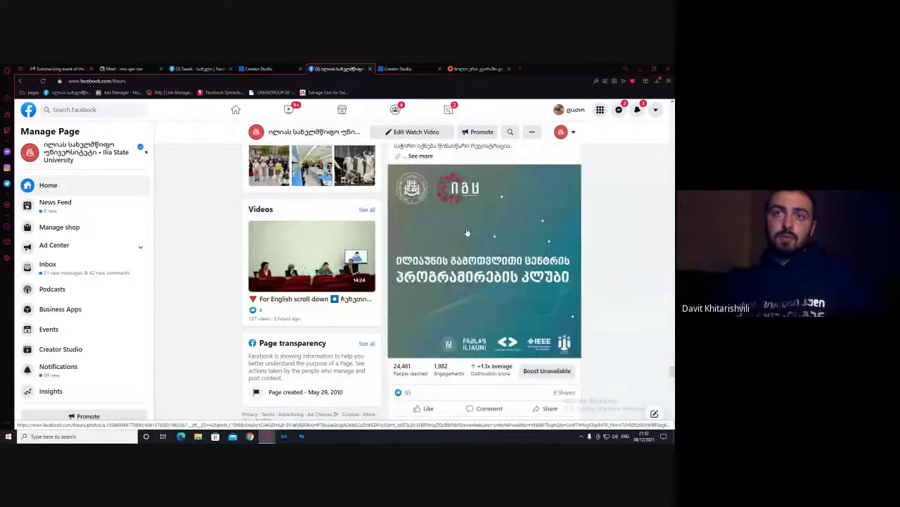
scroll(469, 242, "down", 5)
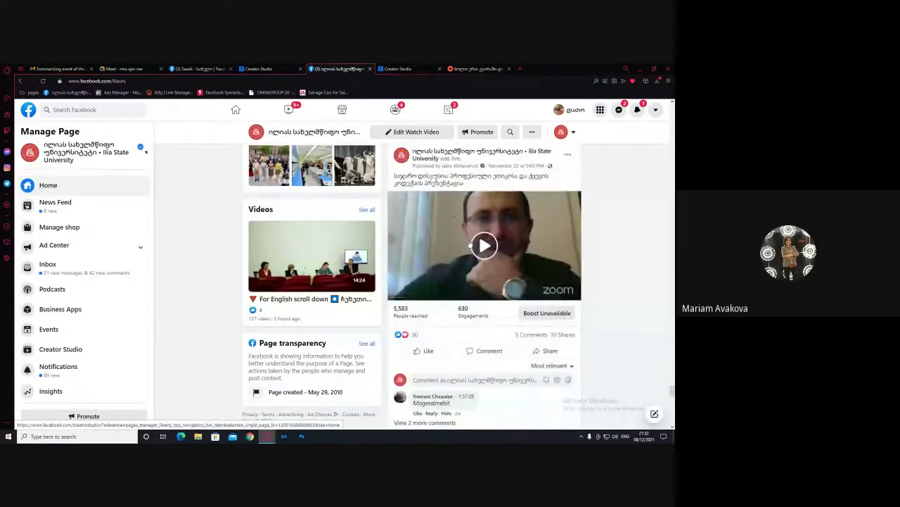
scroll(469, 243, "down", 10)
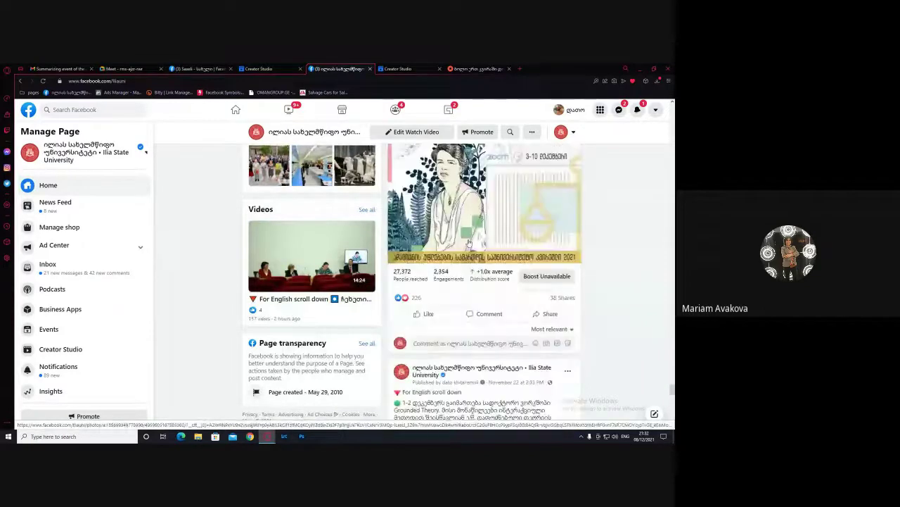
scroll(469, 243, "down", 10)
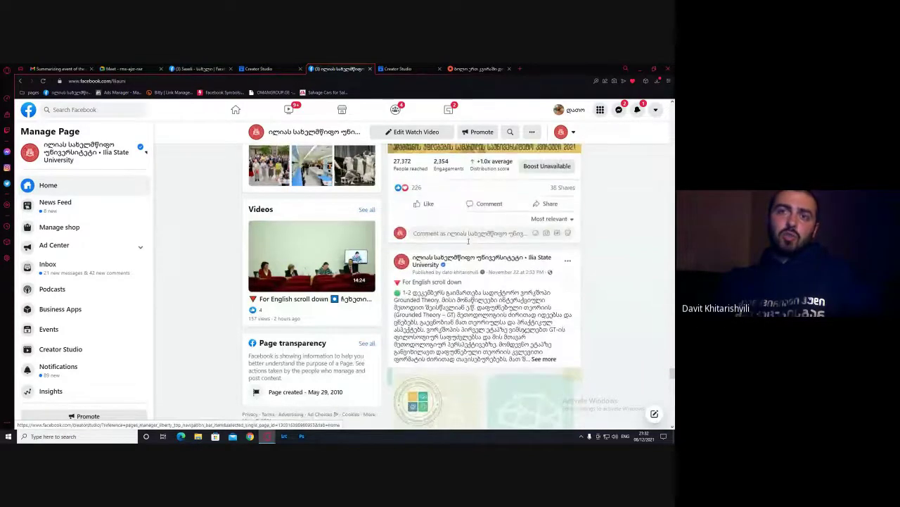
scroll(469, 244, "down", 10)
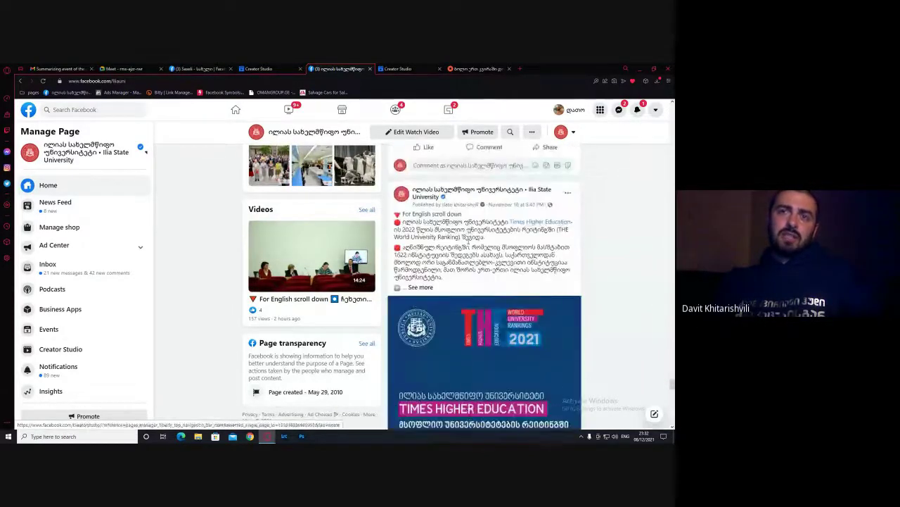
scroll(469, 244, "down", 10)
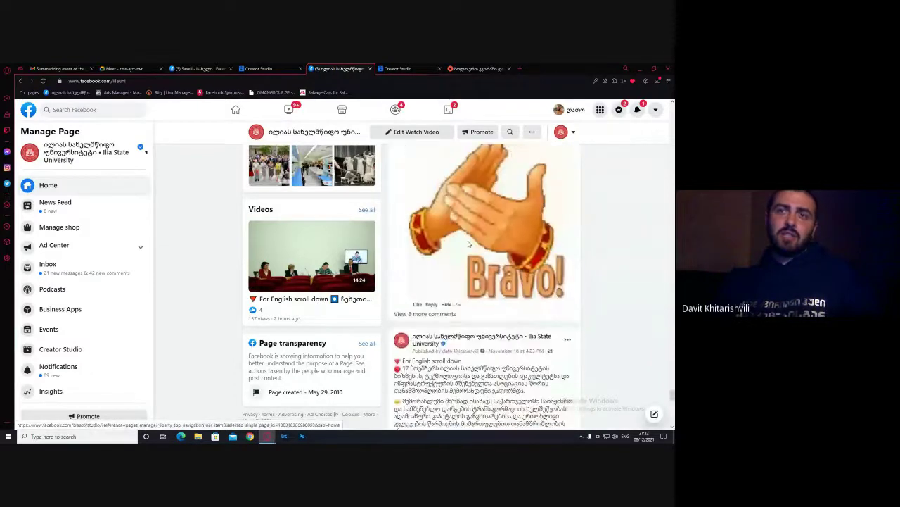
scroll(468, 242, "down", 10)
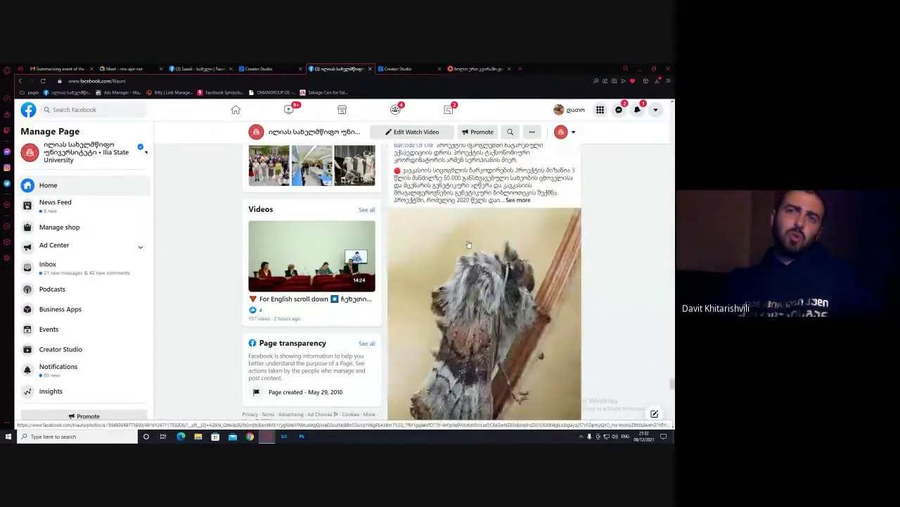
scroll(468, 243, "down", 8)
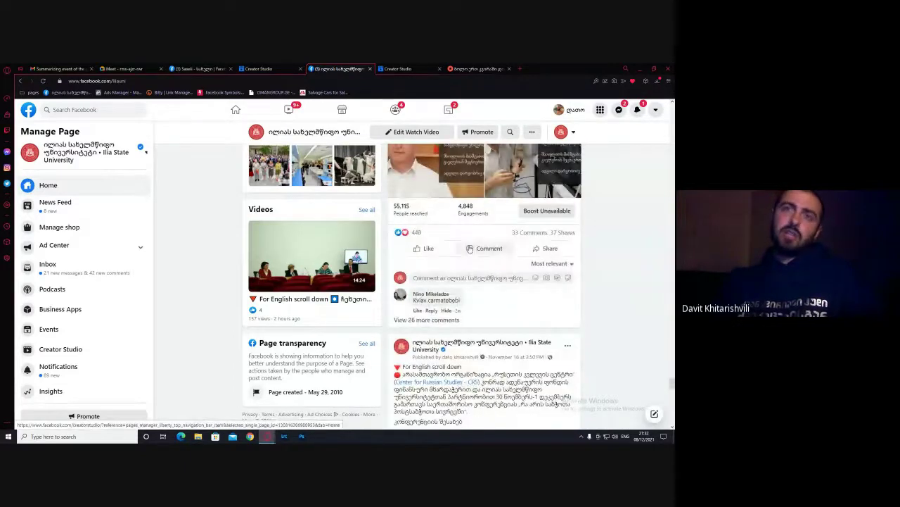
scroll(506, 262, "down", 3)
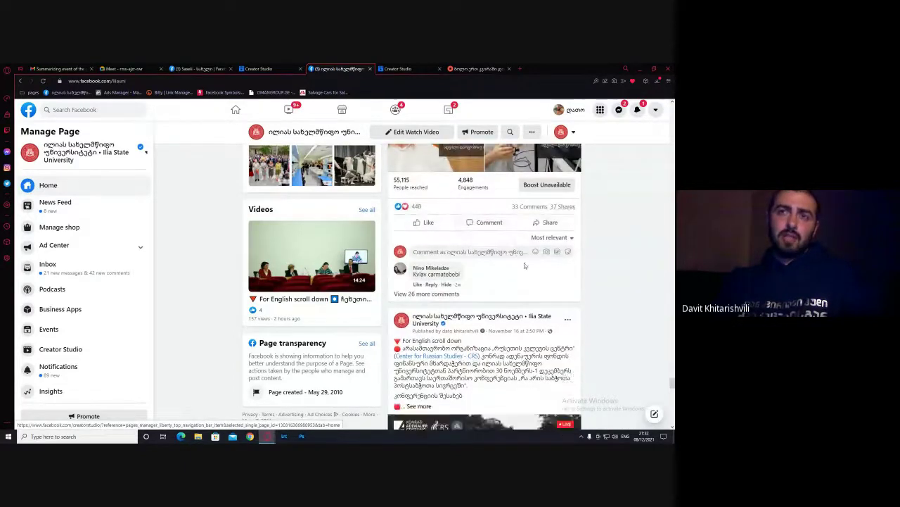
scroll(491, 264, "down", 3)
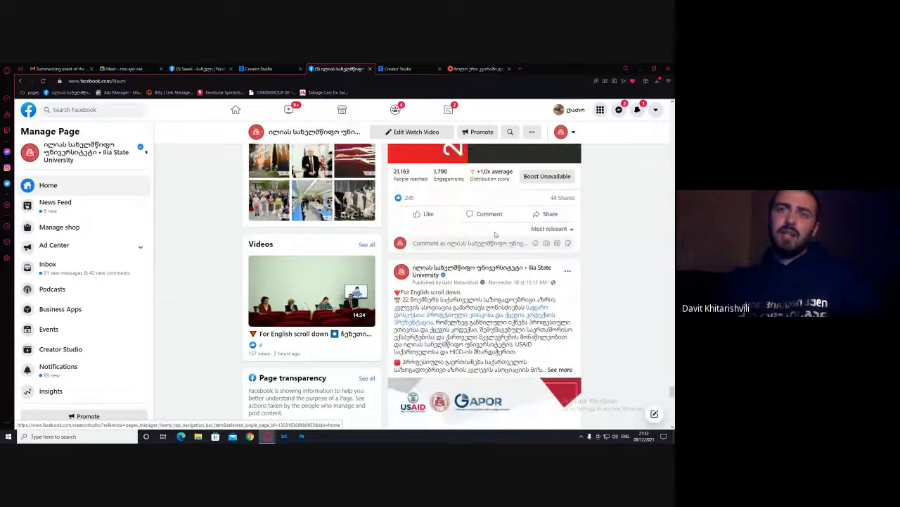
scroll(495, 235, "down", 5)
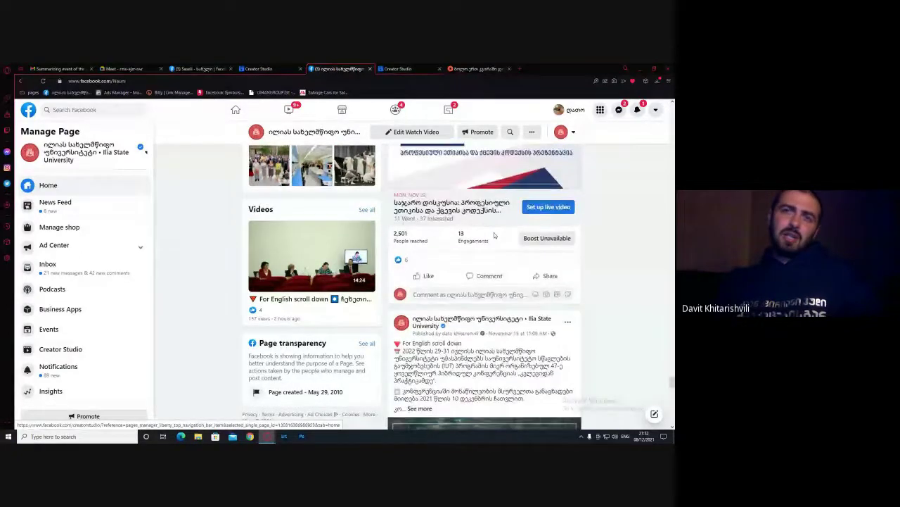
scroll(494, 235, "down", 5)
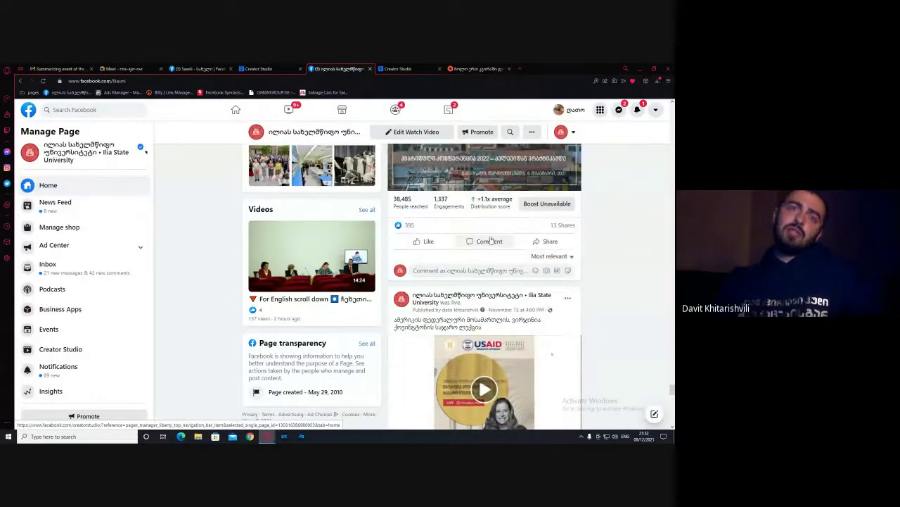
scroll(495, 230, "down", 5)
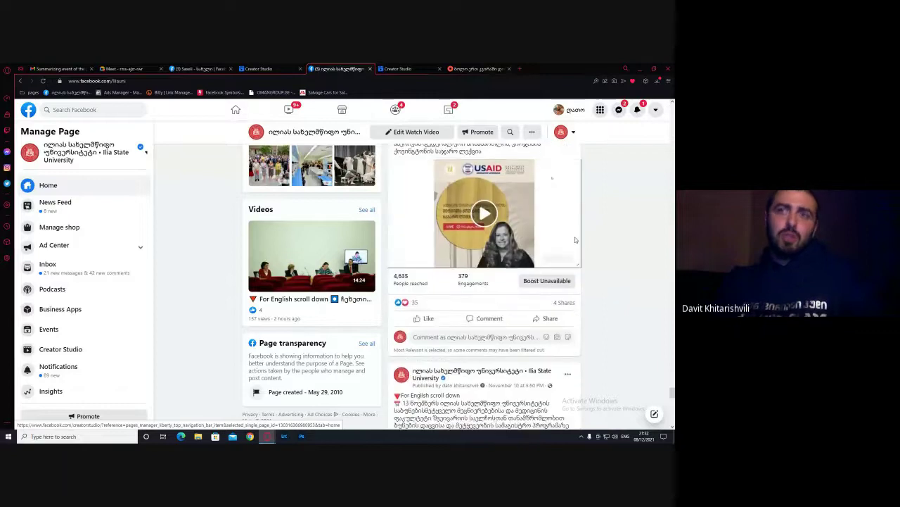
scroll(577, 292, "down", 15)
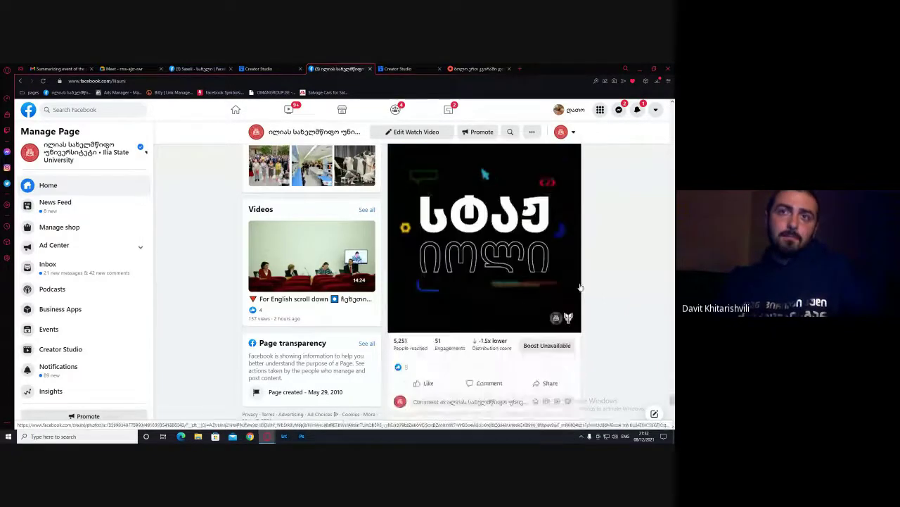
scroll(583, 287, "down", 15)
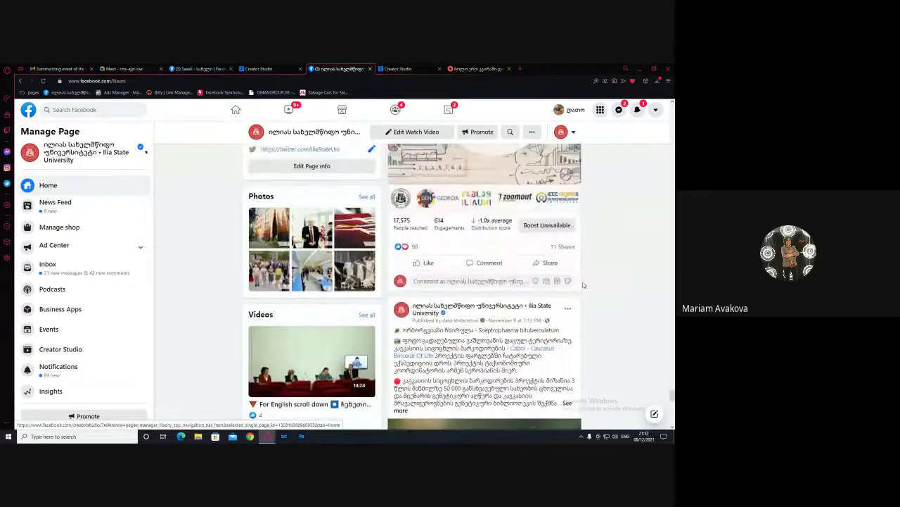
scroll(525, 277, "down", 15)
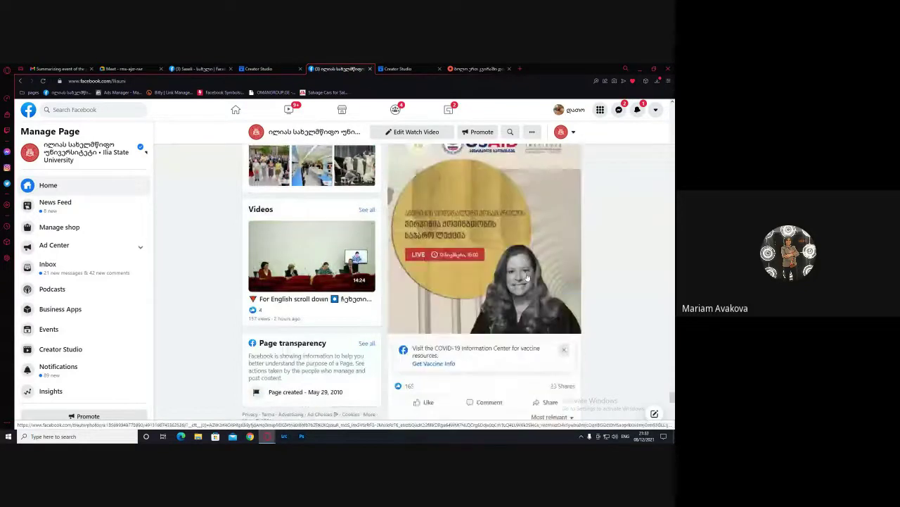
scroll(526, 274, "down", 10)
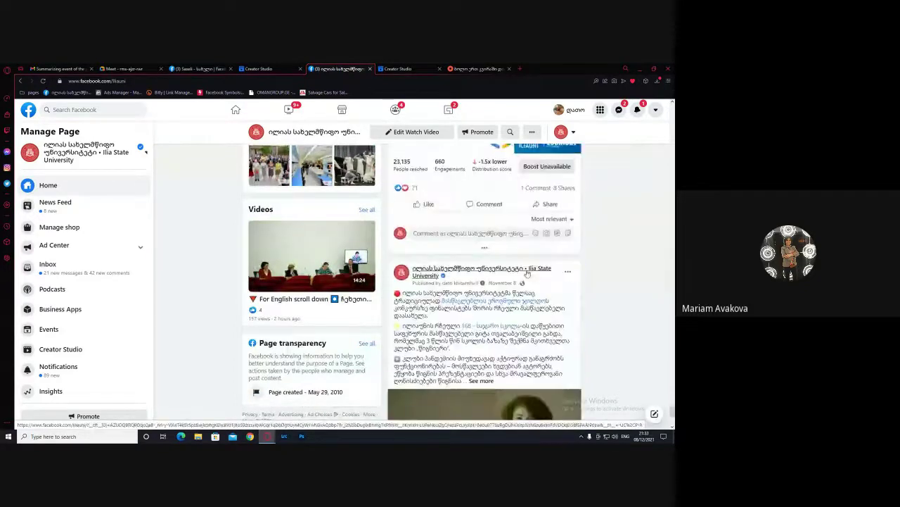
scroll(528, 273, "down", 15)
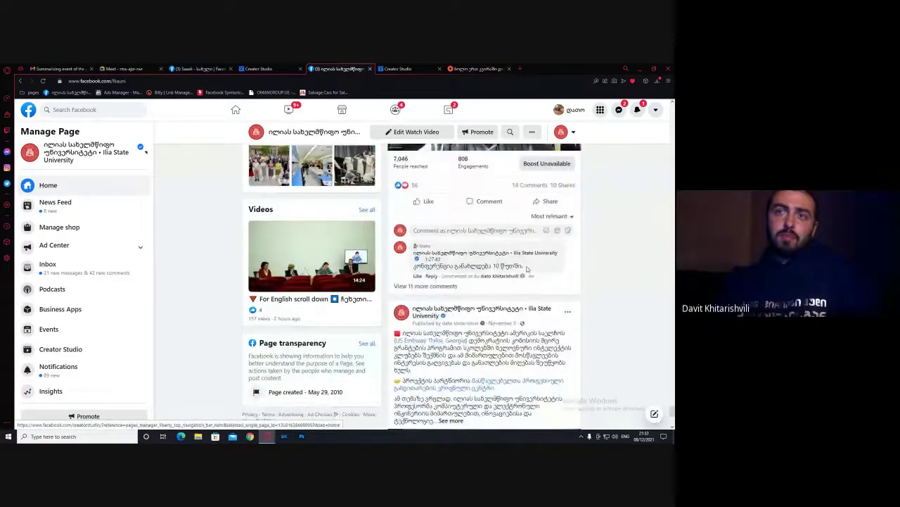
scroll(524, 254, "down", 15)
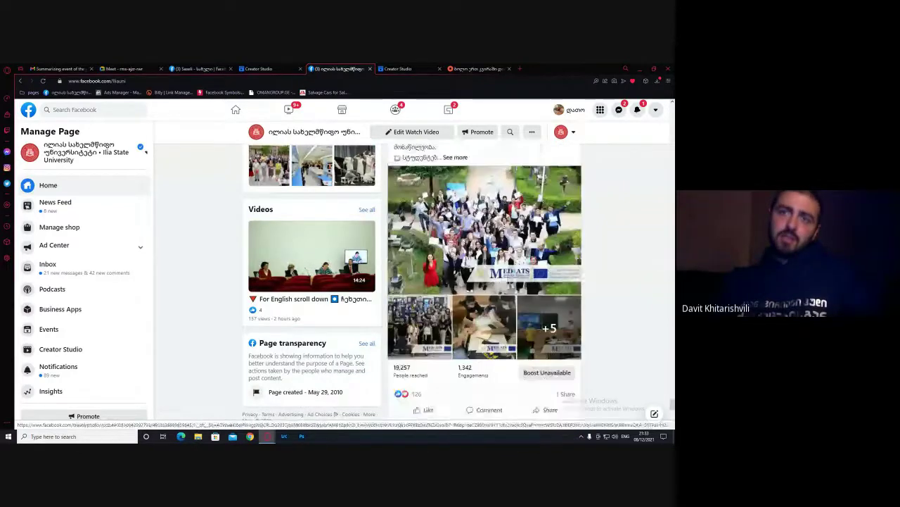
Look further back through the Ilia State University page's published posts, to the late-October ილიაუნი + post
scroll(495, 238, "down", 15)
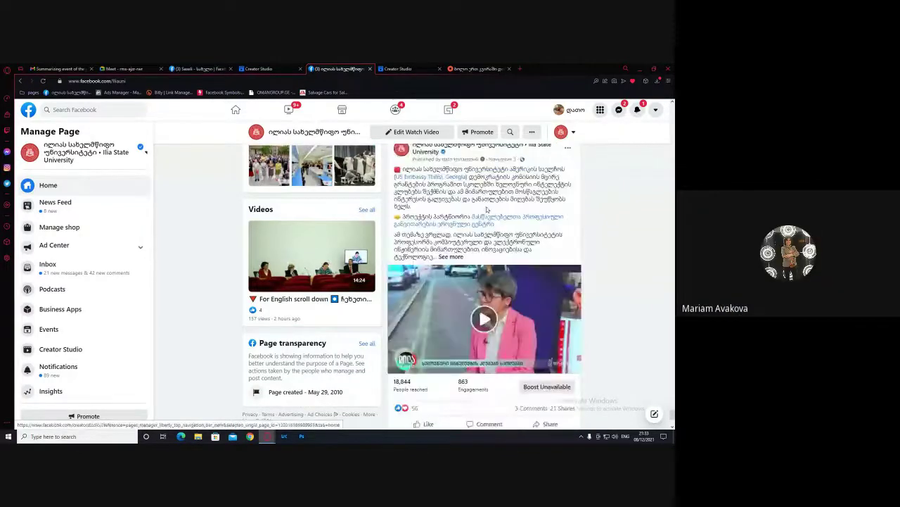
scroll(490, 207, "down", 3)
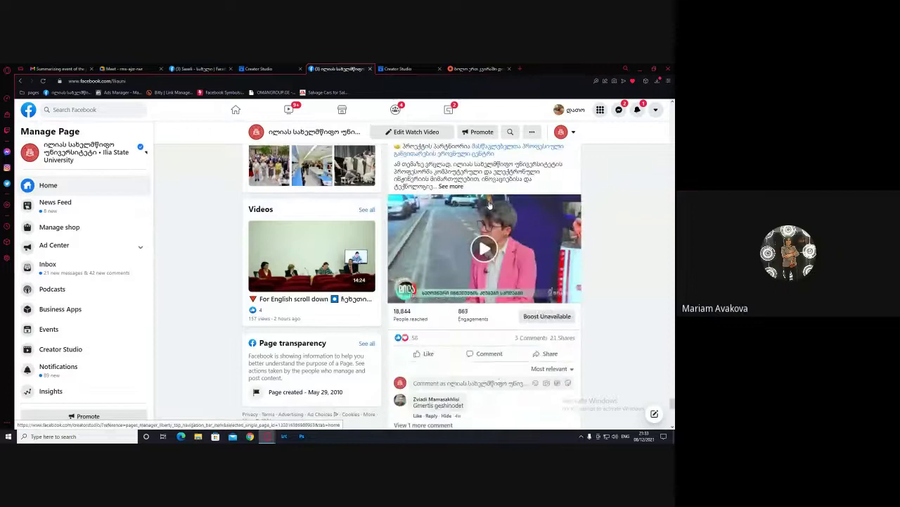
scroll(490, 204, "down", 10)
scroll(490, 204, "down", 5)
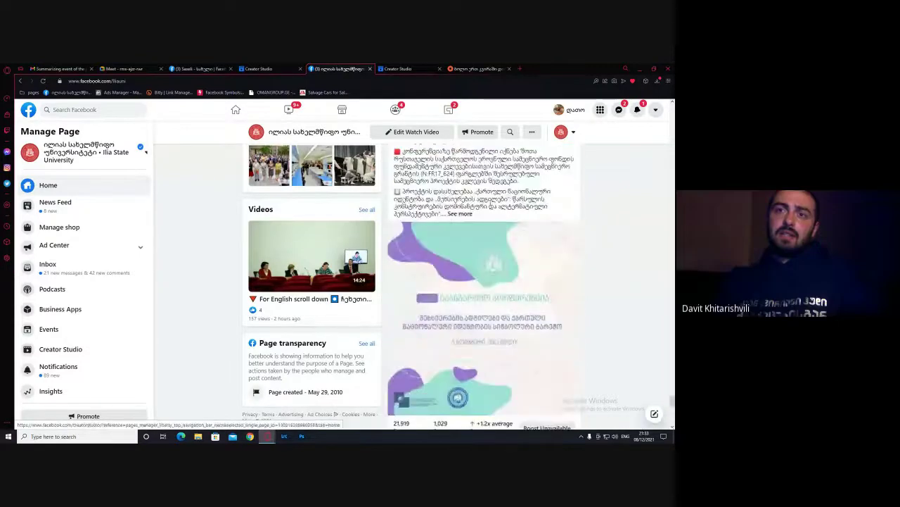
scroll(490, 202, "down", 4)
scroll(490, 202, "down", 10)
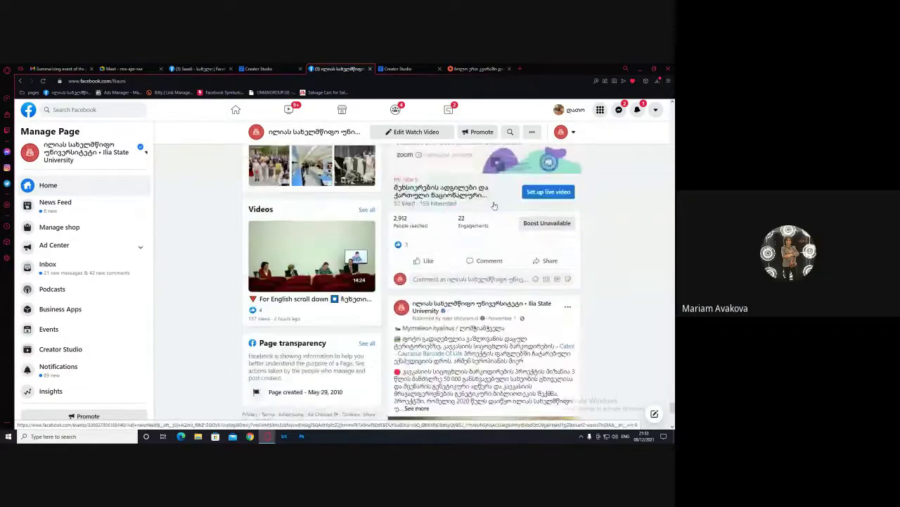
scroll(494, 205, "down", 15)
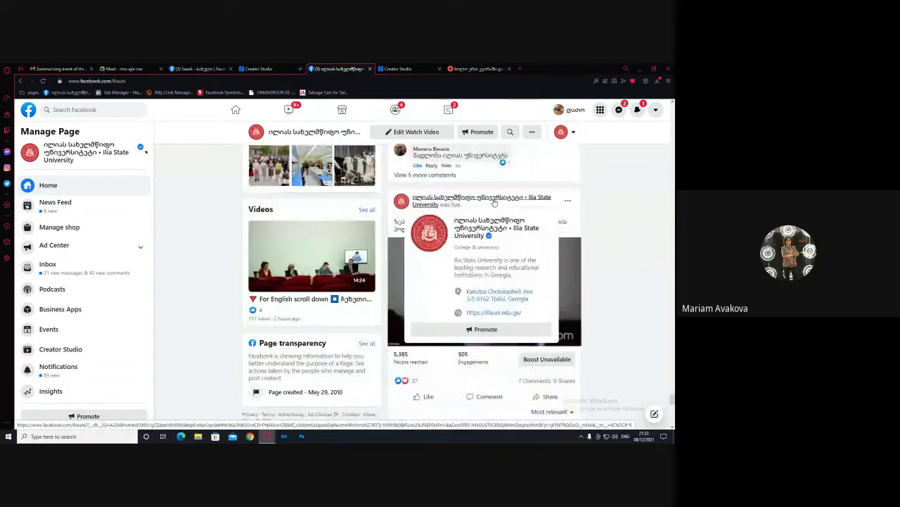
scroll(494, 204, "down", 4)
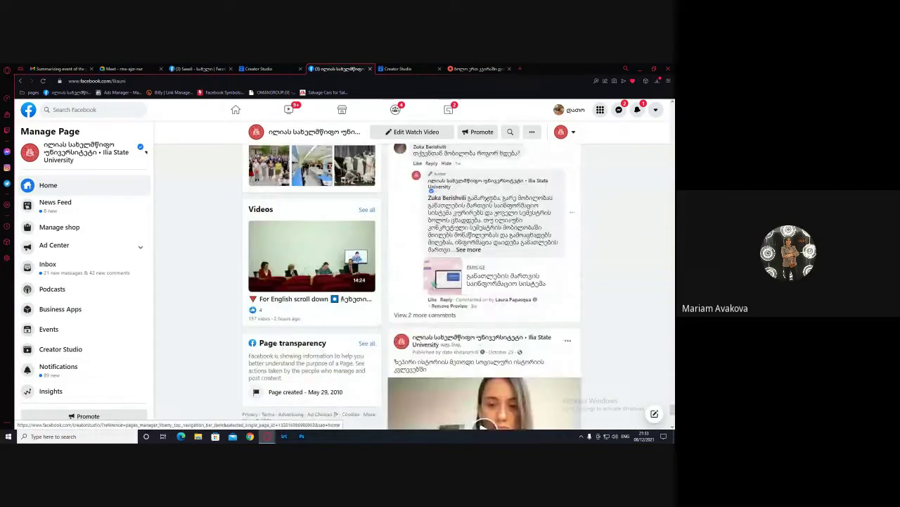
scroll(557, 356, "up", 5)
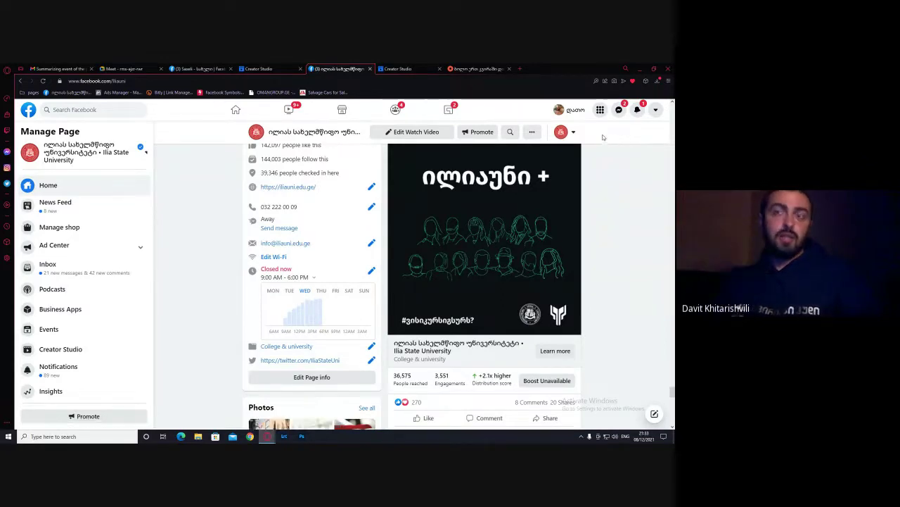
Examine the ილიაუნი + post, including its image, Learn more call to action, reach and engagement figures
scroll(584, 213, "up", 1)
scroll(583, 212, "down", 1)
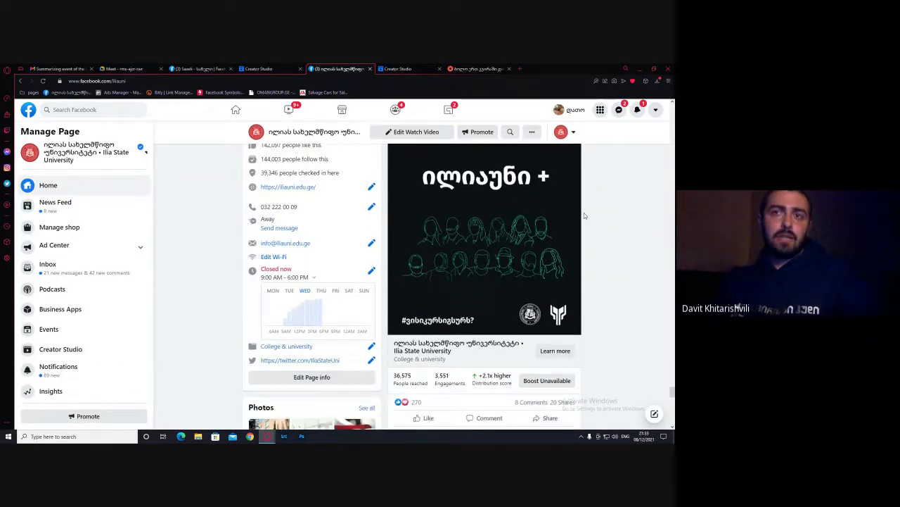
scroll(584, 214, "up", 1)
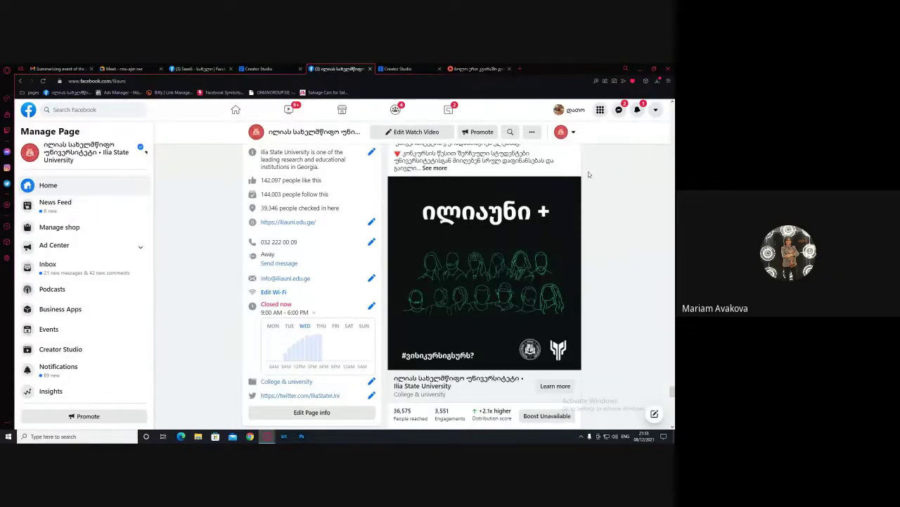
scroll(483, 296, "down", 1)
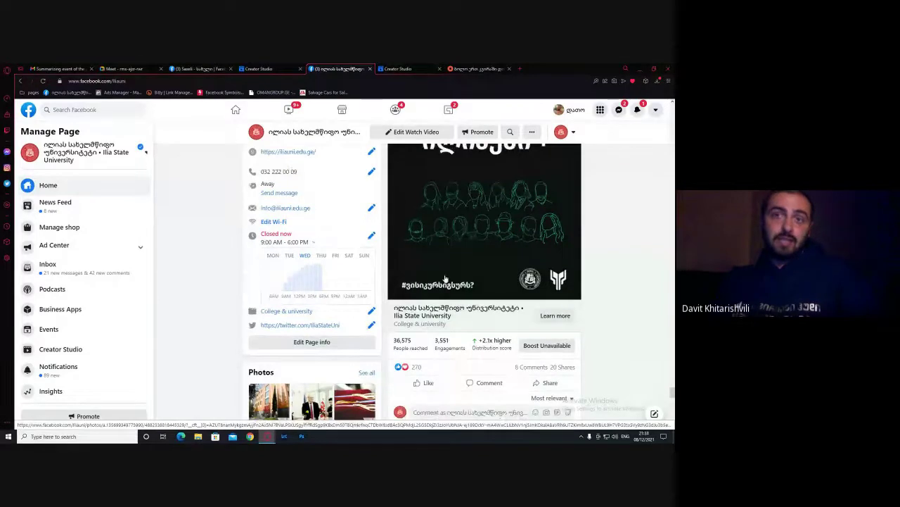
scroll(468, 301, "up", 1)
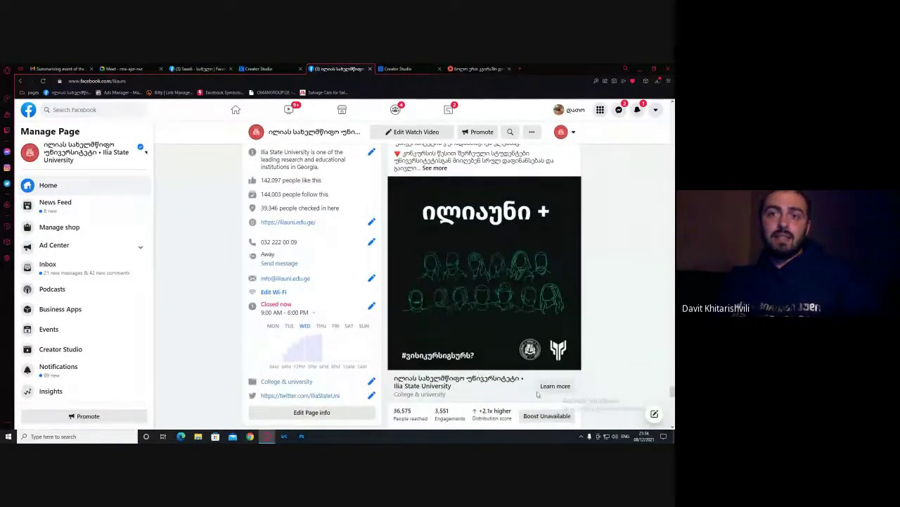
scroll(537, 395, "down", 1)
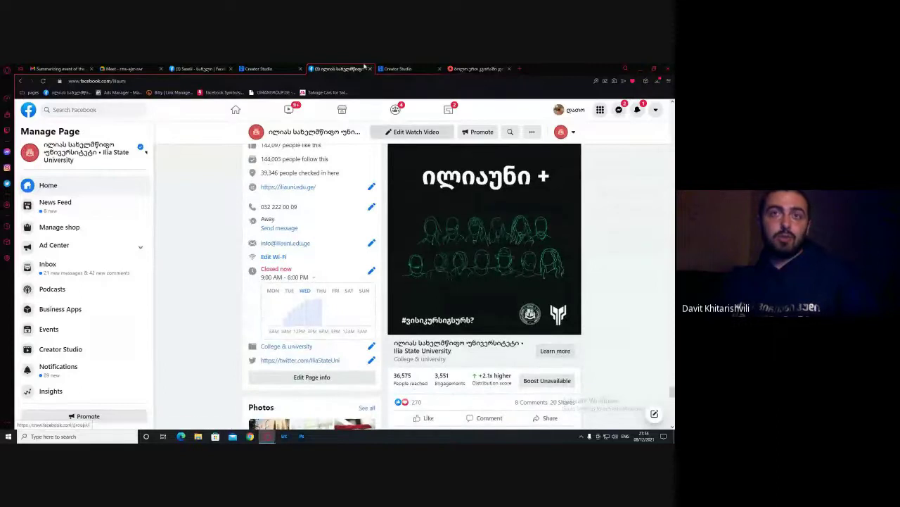
Check the Get messages call to action in the Creator Studio draft and return to the university page's post
left_click(287, 67)
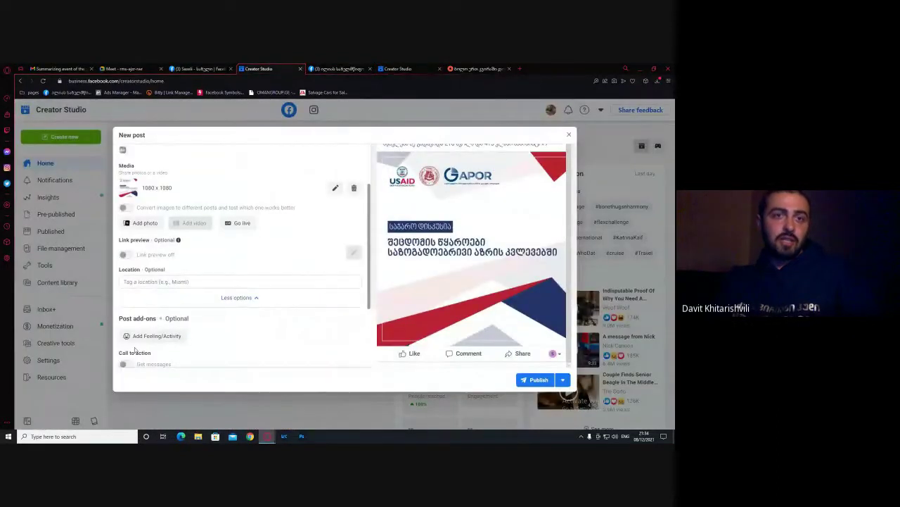
scroll(127, 330, "down", 1)
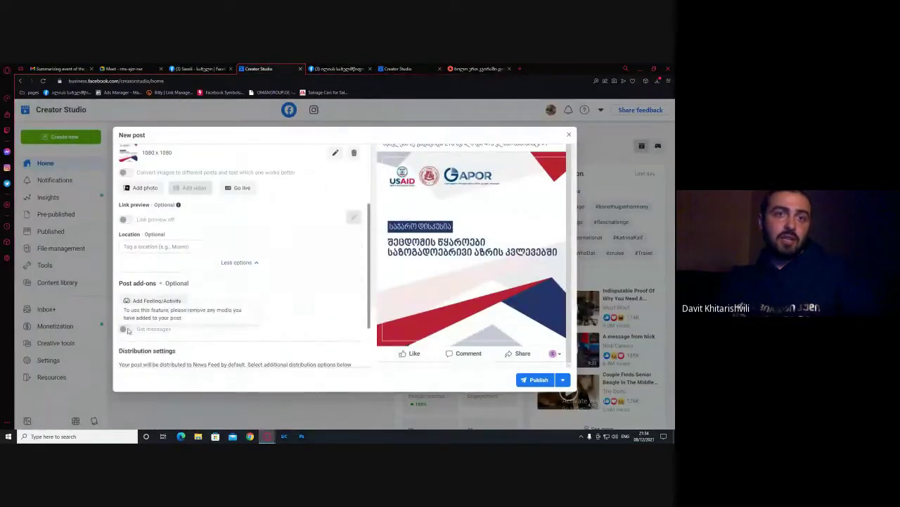
left_click(338, 68)
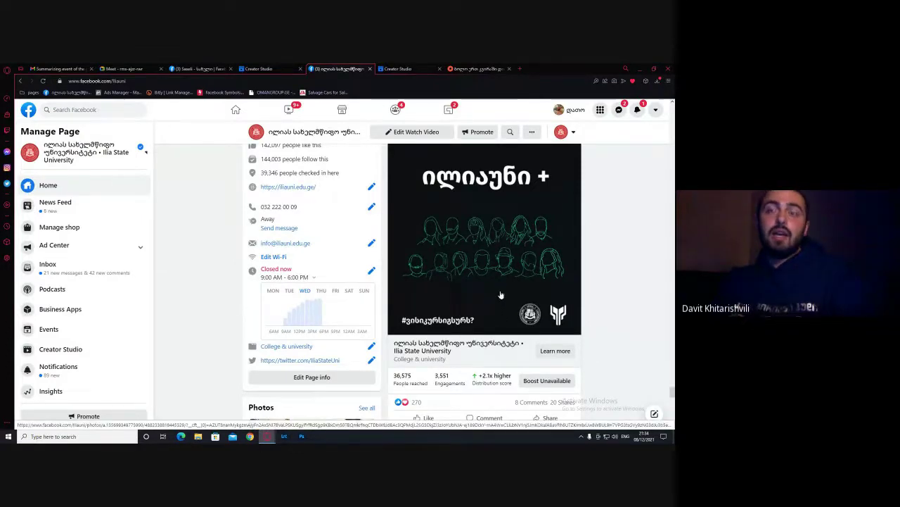
View the ილიაუნი + post's image at full size, close it and look over the post again
left_click(492, 271)
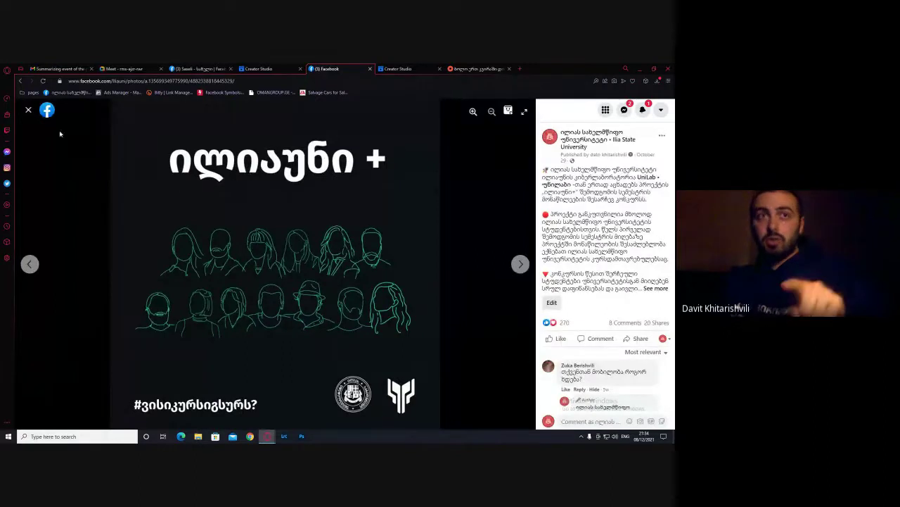
left_click(28, 111)
key("Escape")
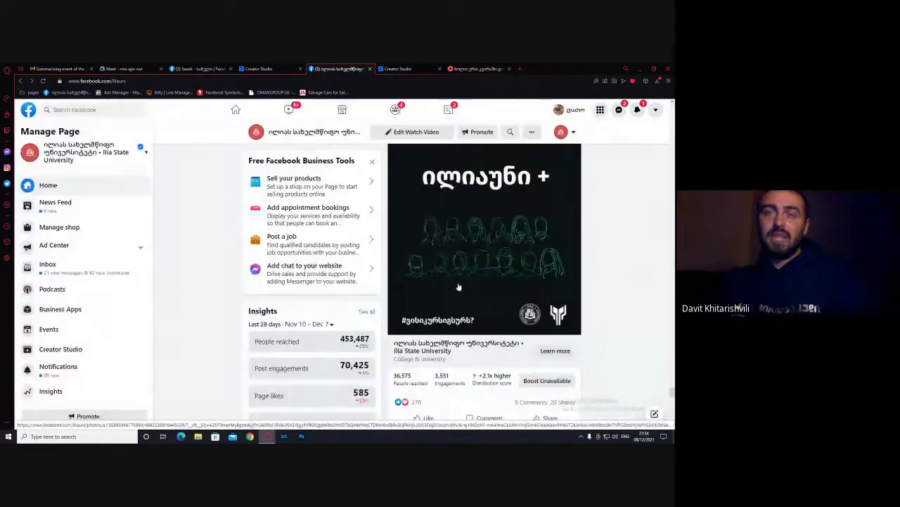
scroll(451, 228, "up", 1)
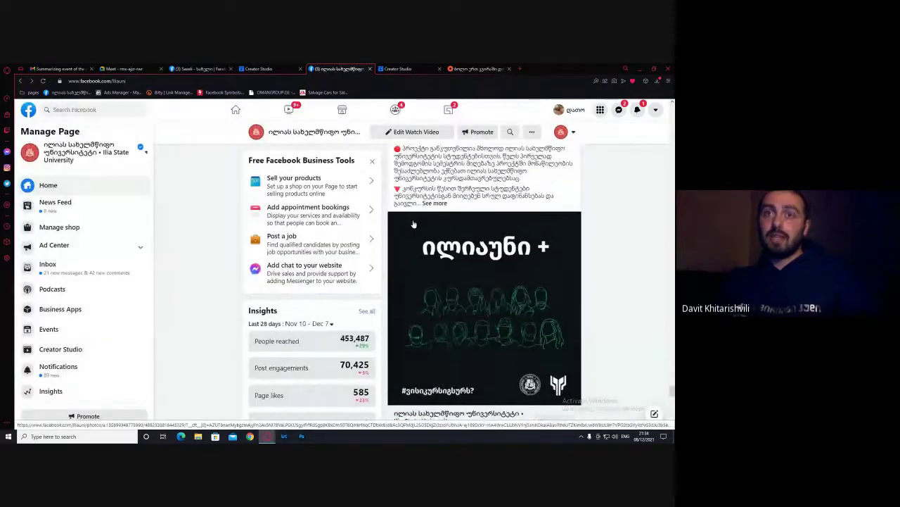
scroll(413, 223, "down", 2)
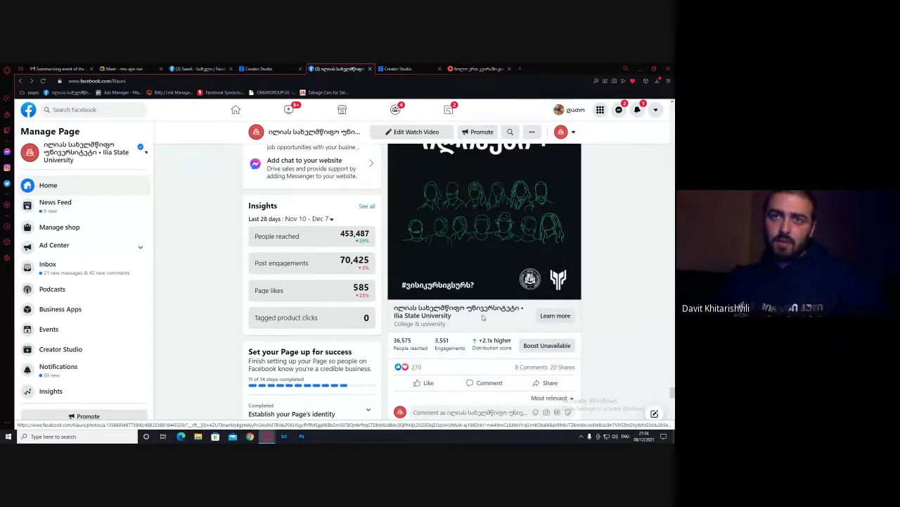
Follow the post's Learn more link to the project article on the university website, look it over and close it
left_click(555, 316)
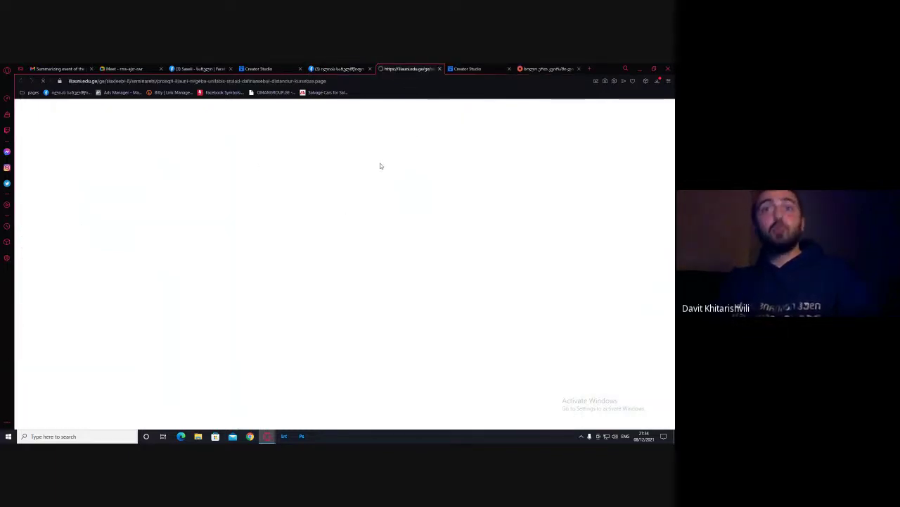
scroll(413, 238, "down", 3)
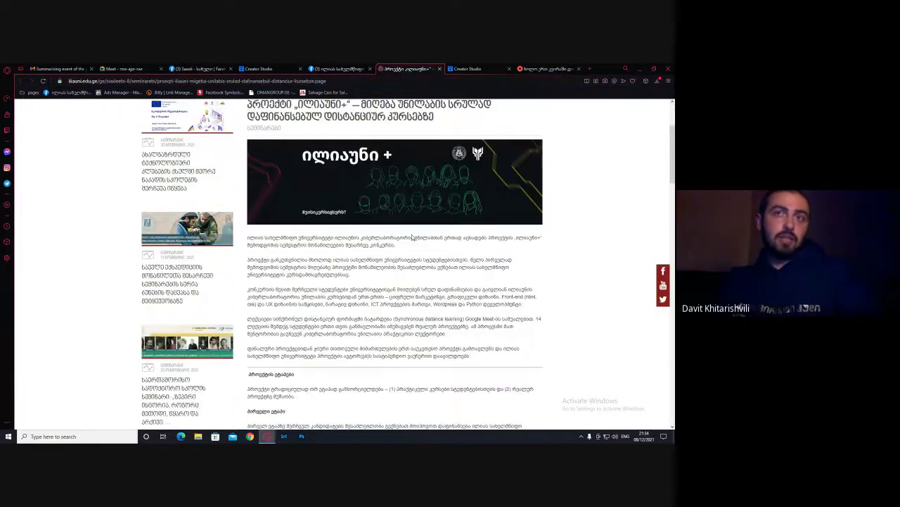
key("ctrl+w")
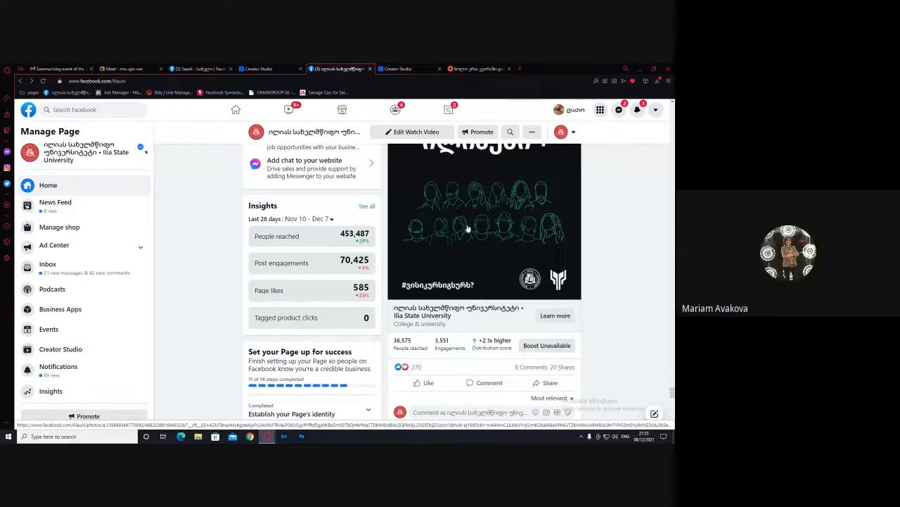
Switch back to the Creator Studio draft post and enable Stop News Feed distribution in its distribution settings
left_click(258, 68)
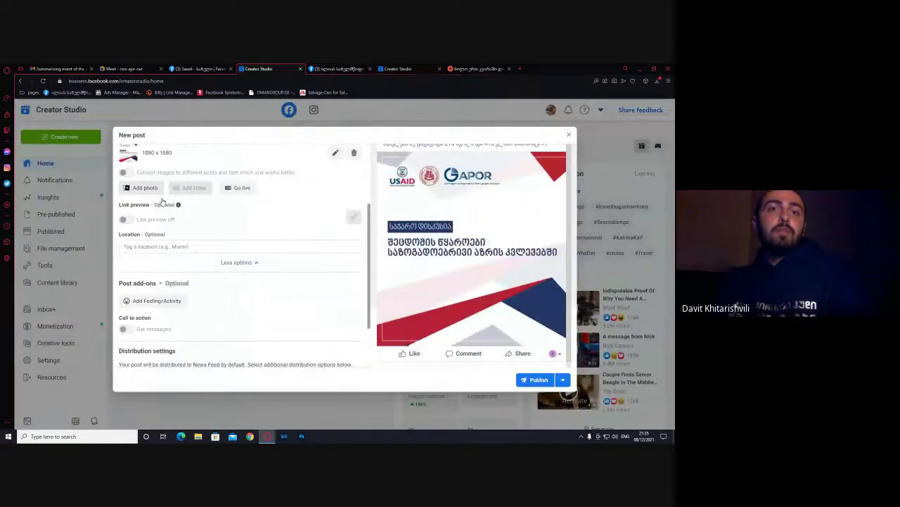
scroll(164, 204, "down", 1)
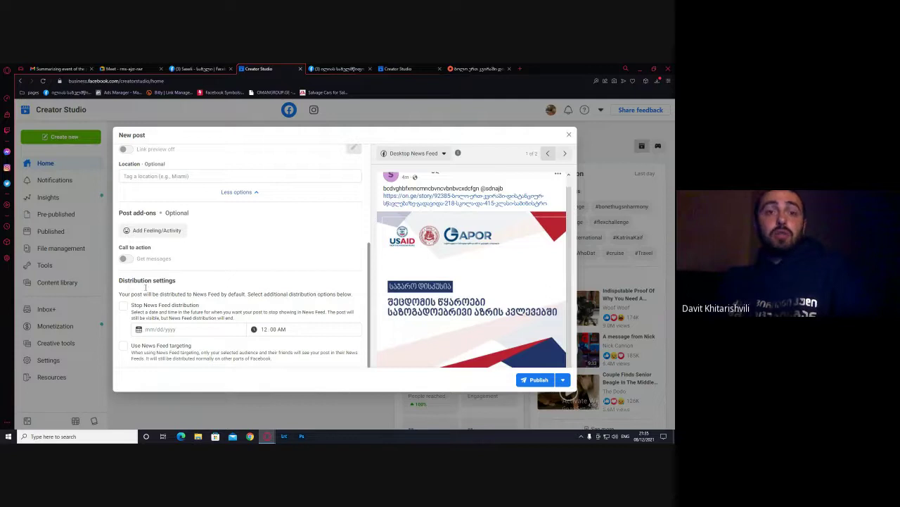
left_click(124, 307)
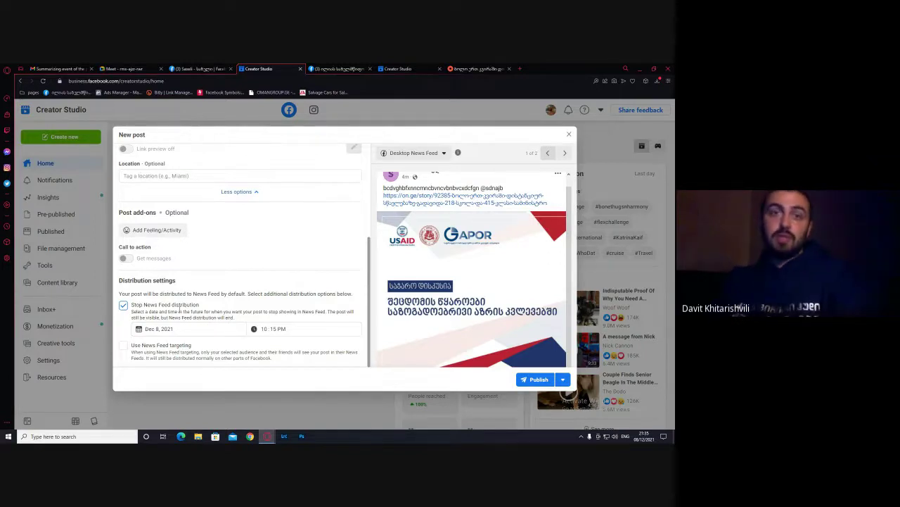
Open the News Feed targeting settings for the post and set the minimum audience age to 18
left_click(124, 346)
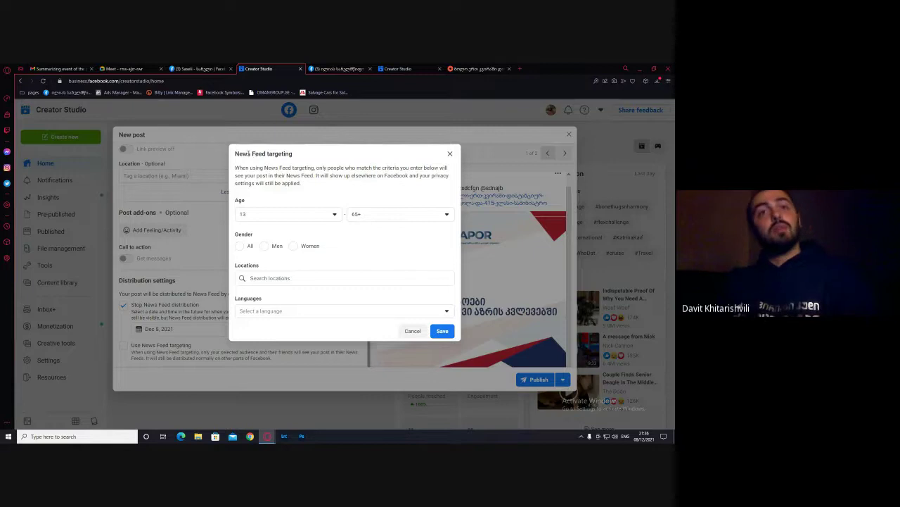
left_click_drag(293, 153, 237, 153)
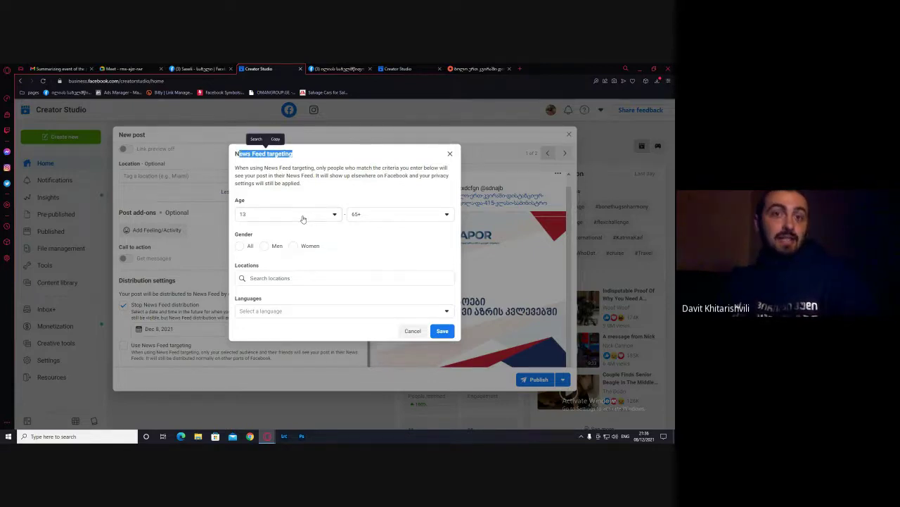
left_click(278, 215)
left_click(324, 212)
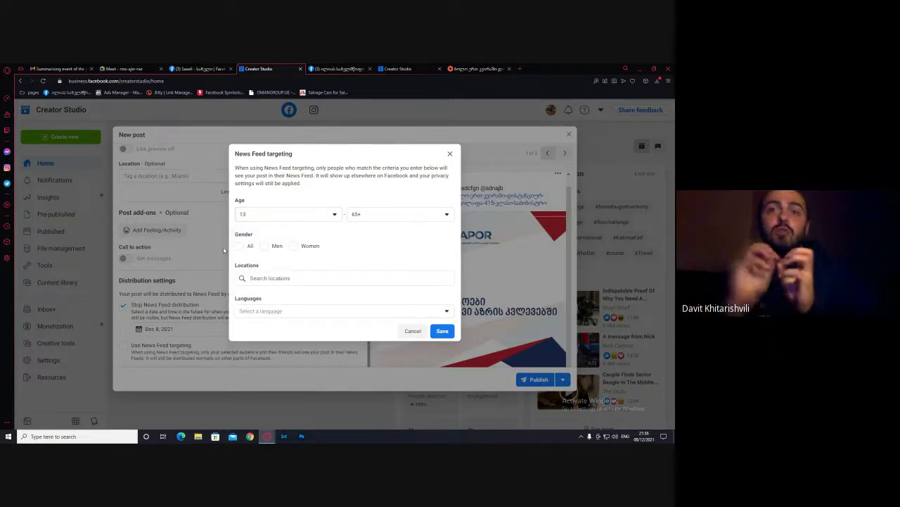
left_click(280, 213)
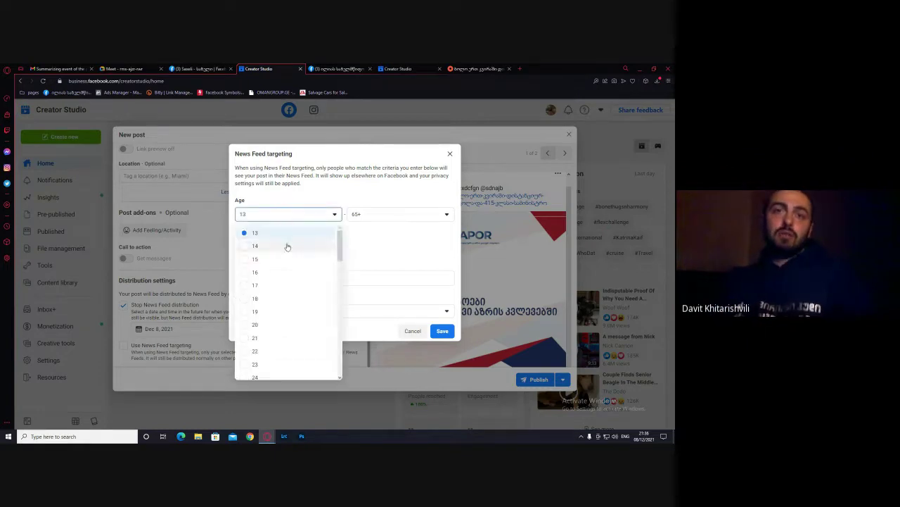
left_click(272, 298)
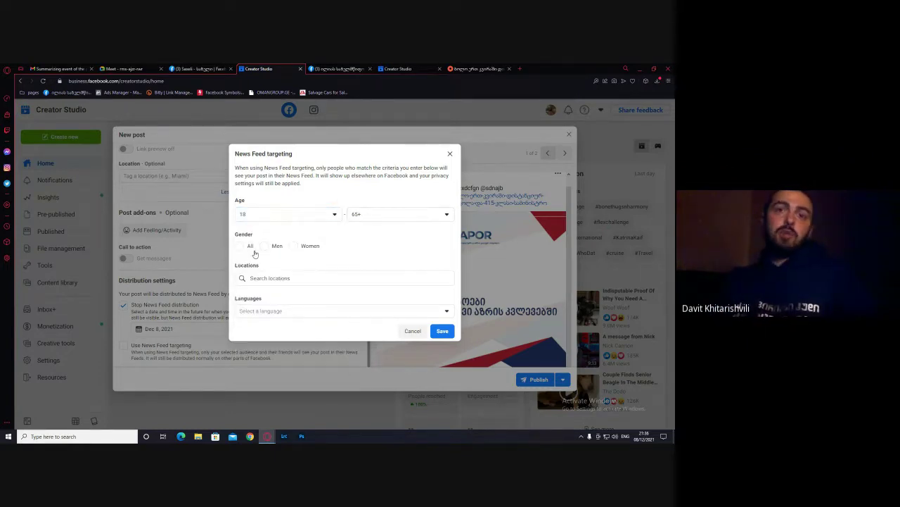
Restrict the News Feed targeting to women and add Georgia, United States as a location
left_click(293, 246)
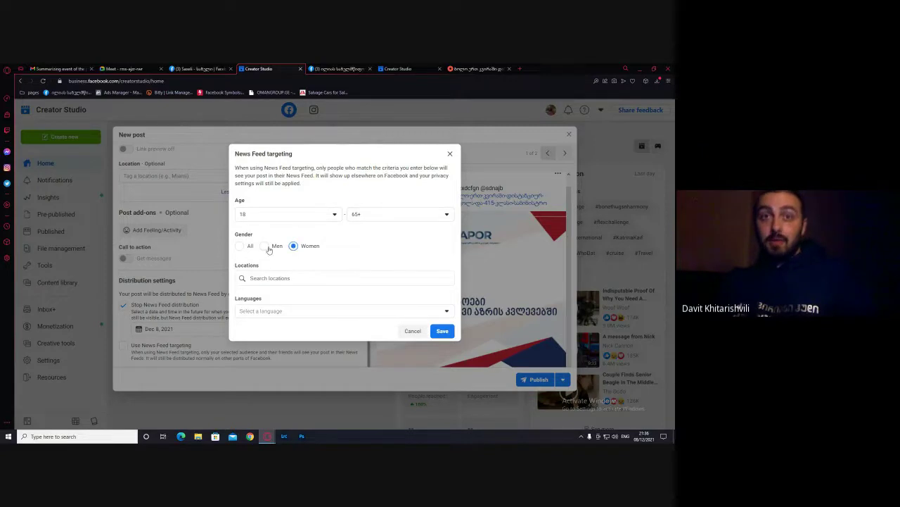
left_click(272, 279)
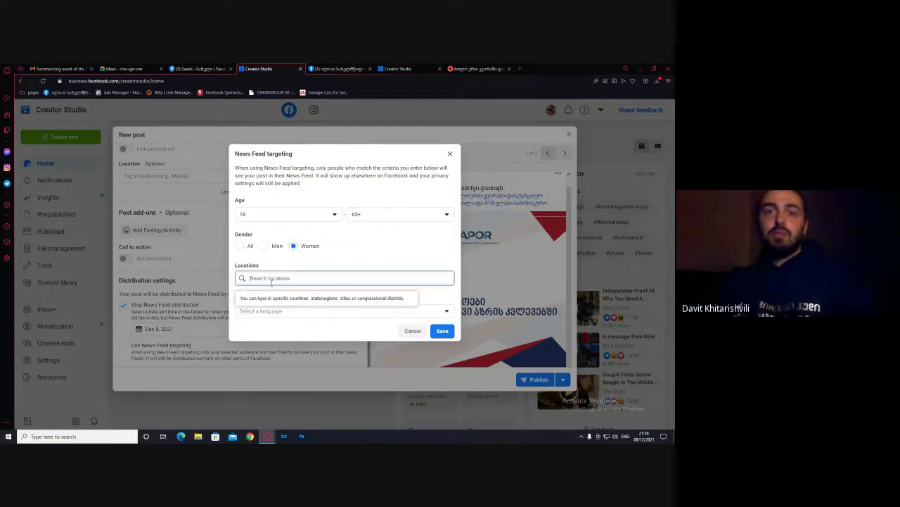
type("g")
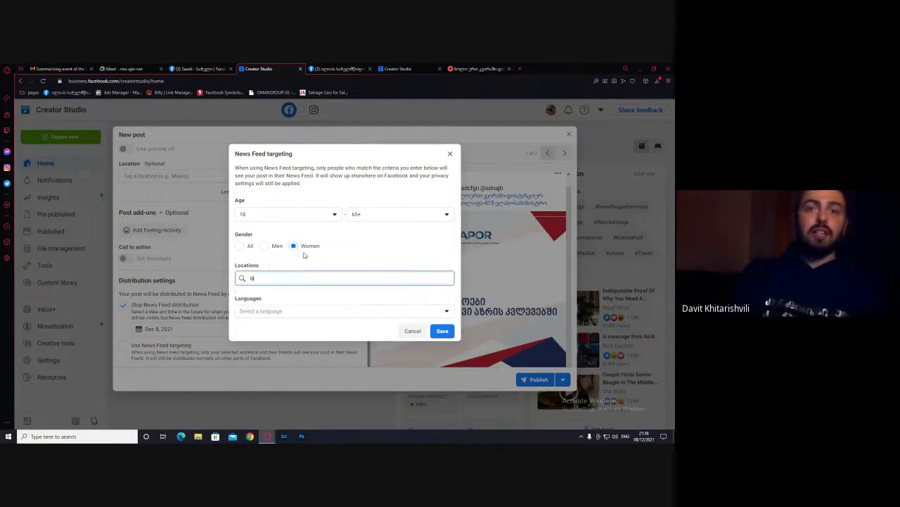
type("eor")
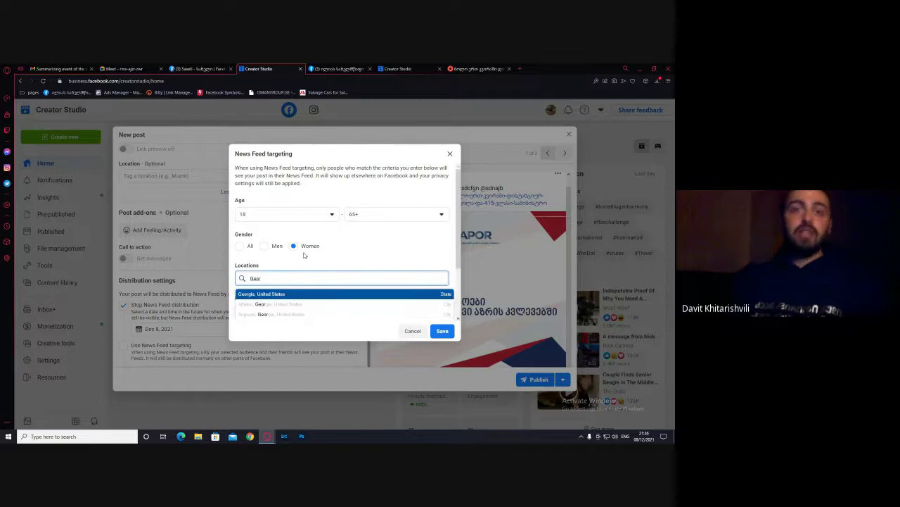
key("Return")
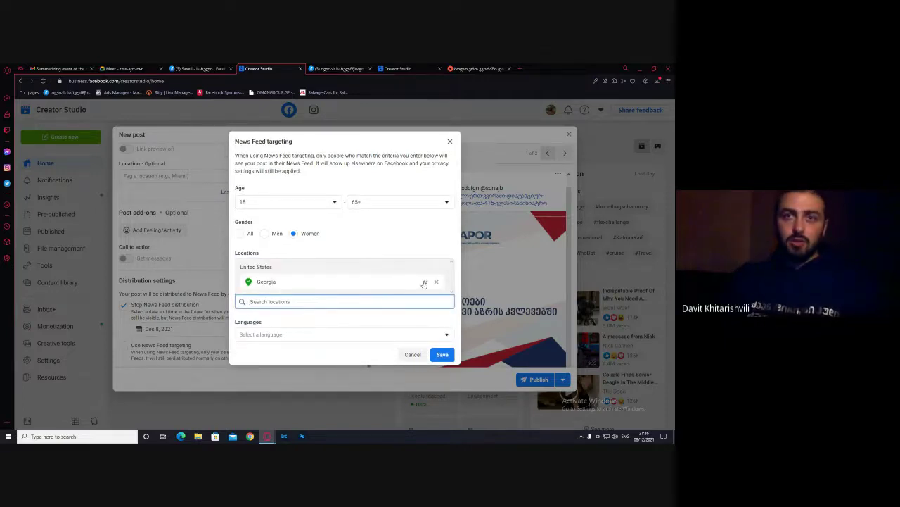
Remove Georgia, United States from the News Feed targeting locations and search the locations for "georgia"
left_click(435, 283)
type("georgia")
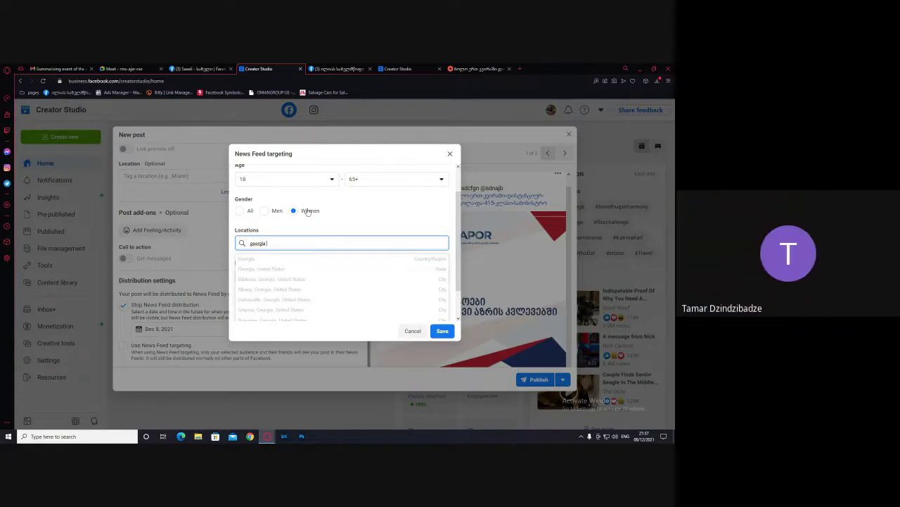
left_click(308, 162)
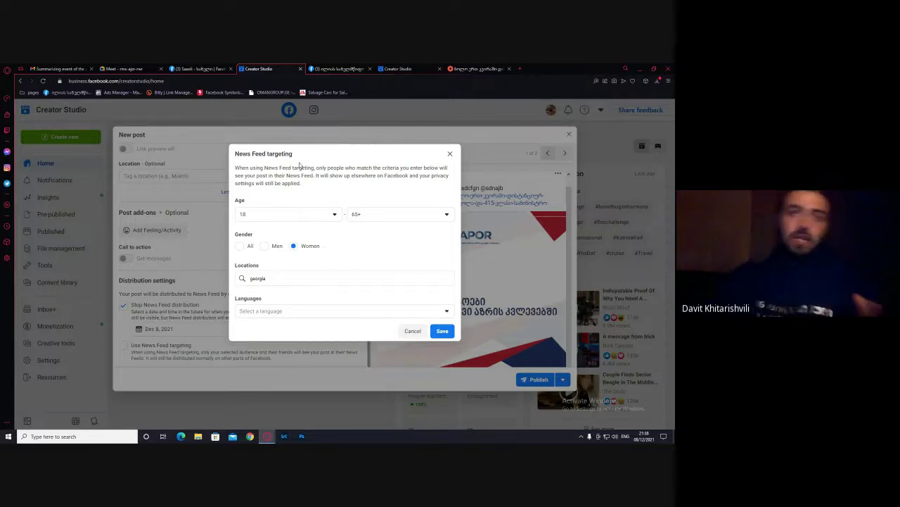
Clear the search text from the Locations field of the News Feed targeting settings
left_click(279, 276)
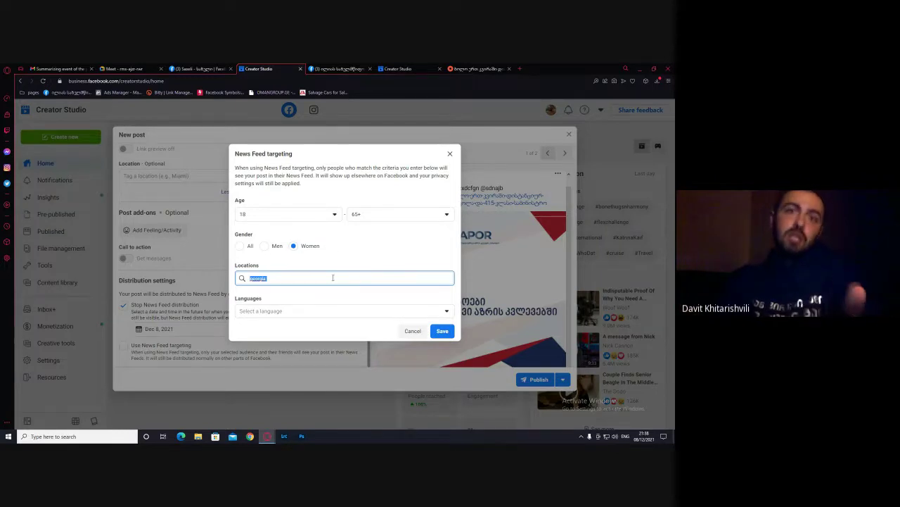
left_click(267, 277)
double_click(267, 277)
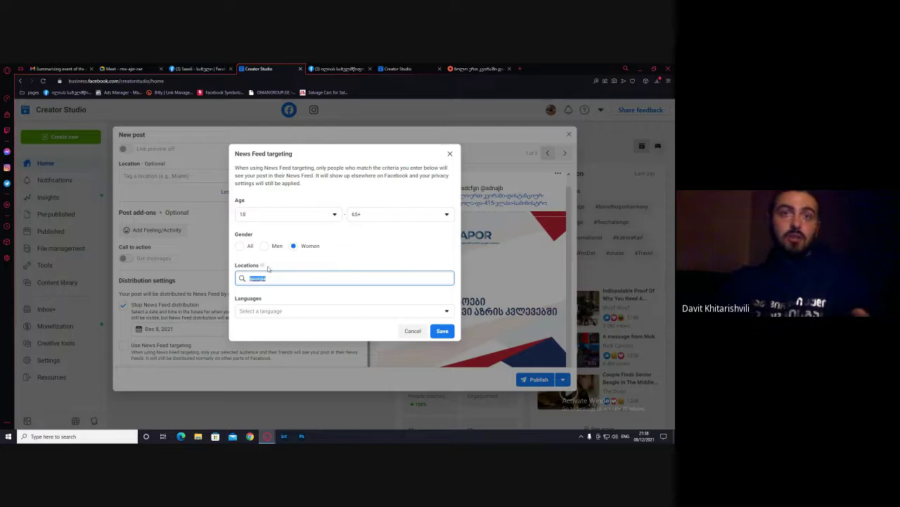
left_click(281, 267)
double_click(271, 277)
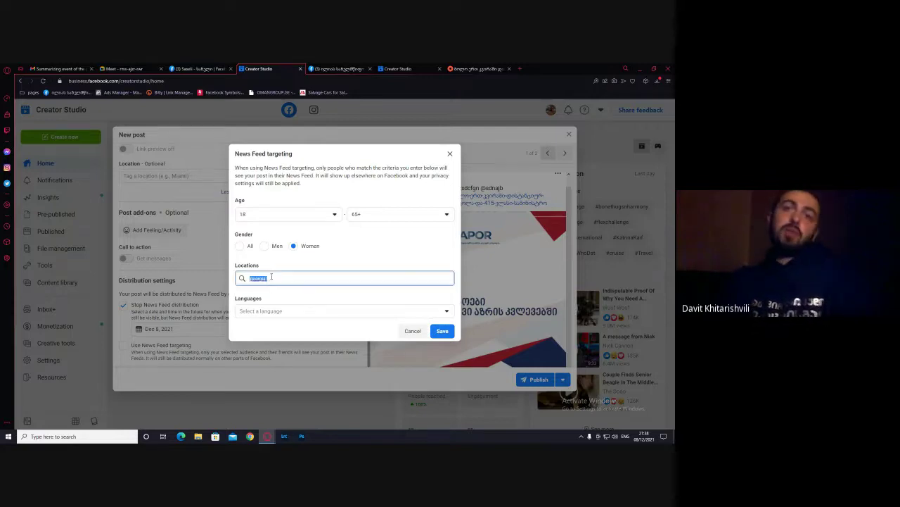
key("BackSpace")
left_click(302, 264)
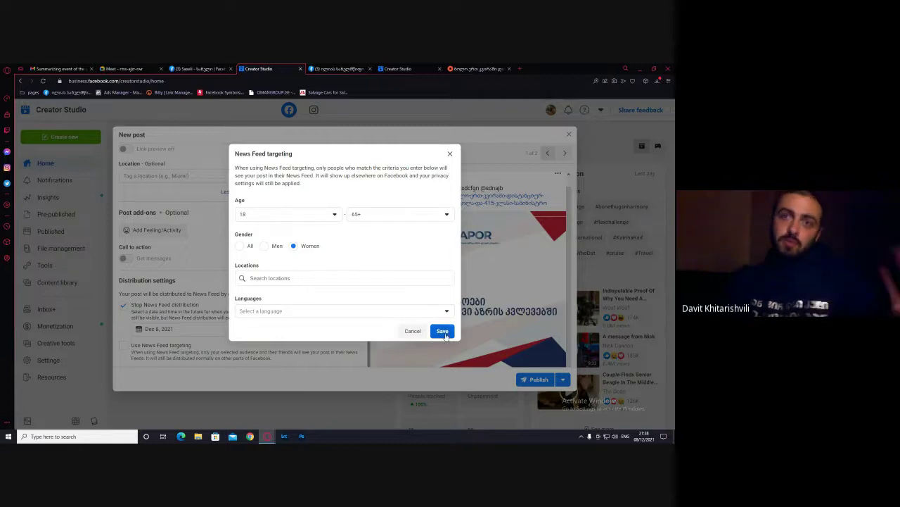
Browse the targeting languages without choosing one and save the News Feed targeting settings
left_click(365, 312)
scroll(294, 283, "down", 3)
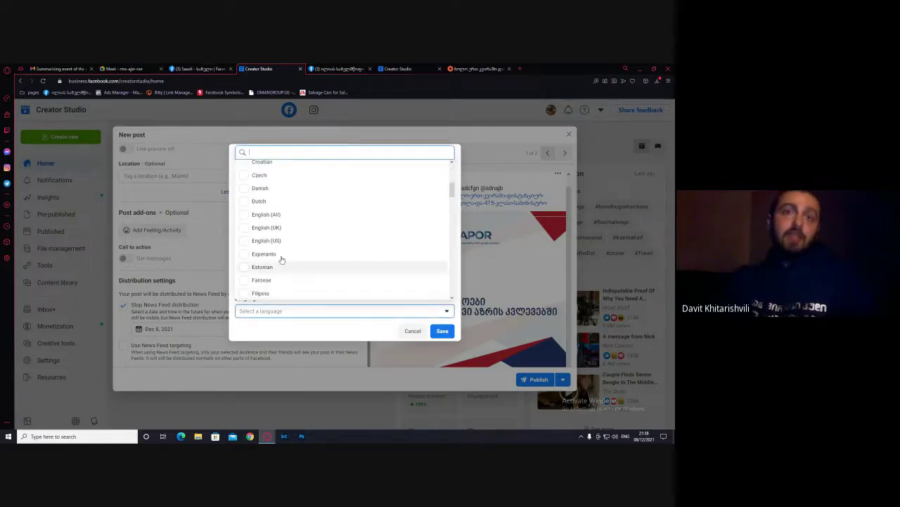
left_click(282, 314)
left_click(442, 331)
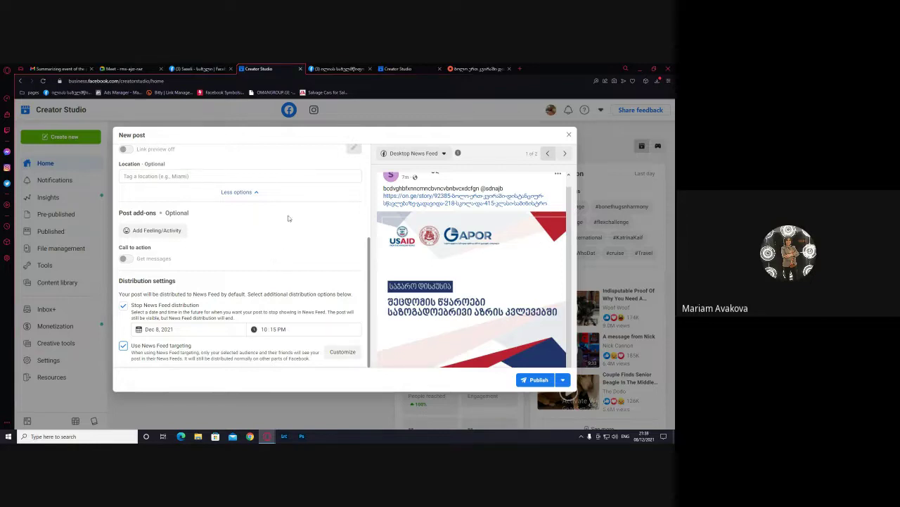
Switch to the Facebook page, dismiss the Create post window and open the Page settings
left_click(201, 69)
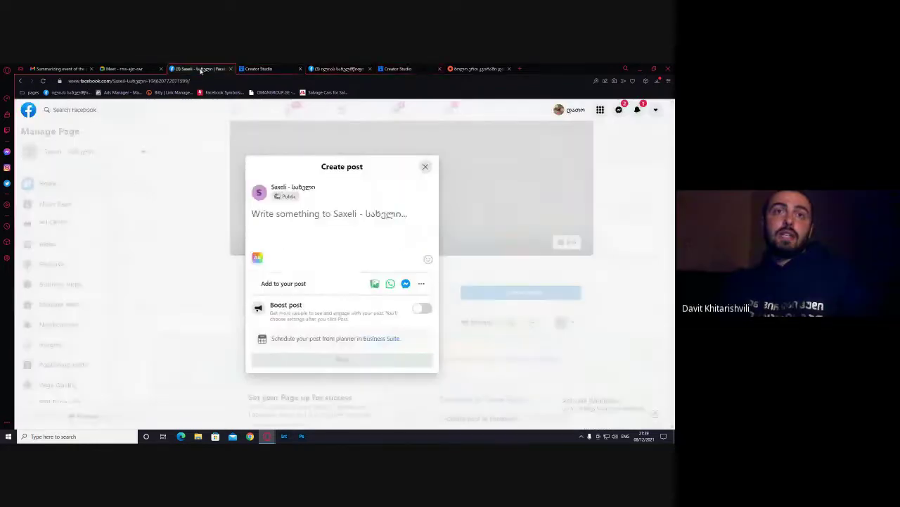
left_click(151, 229)
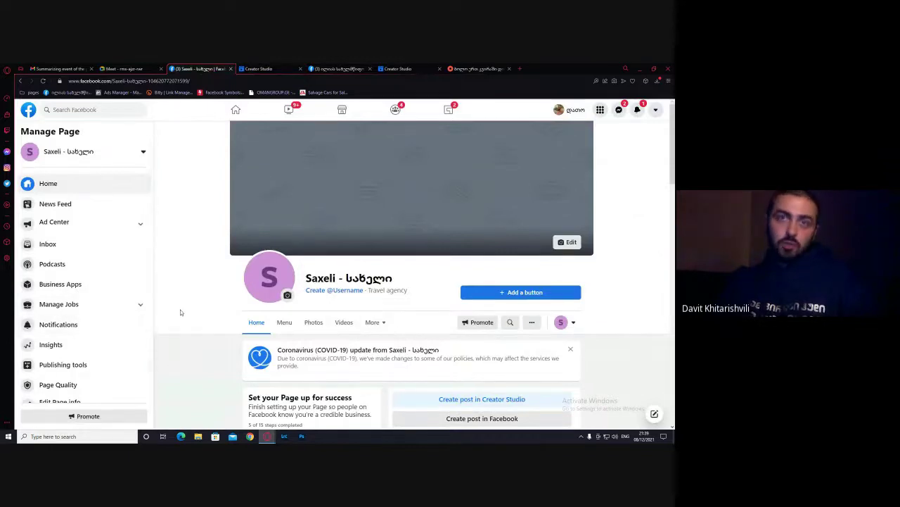
scroll(64, 330, "down", 2)
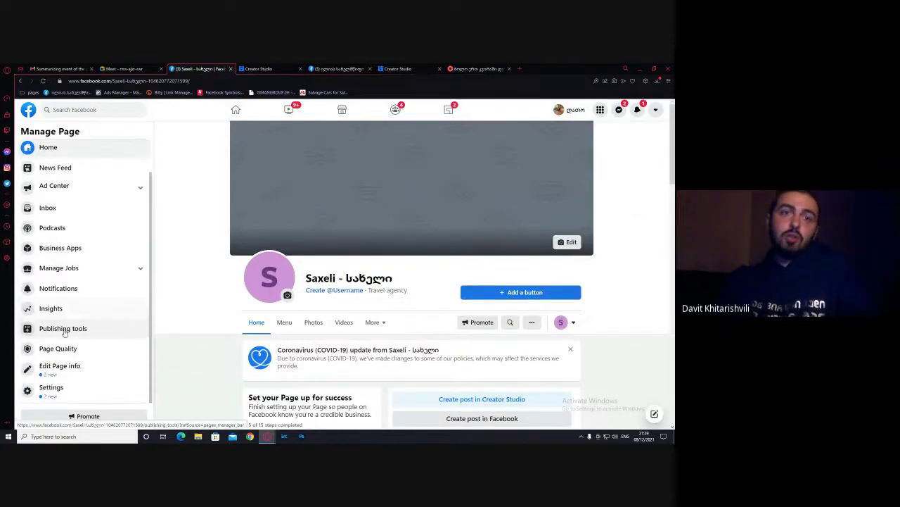
left_click(61, 393)
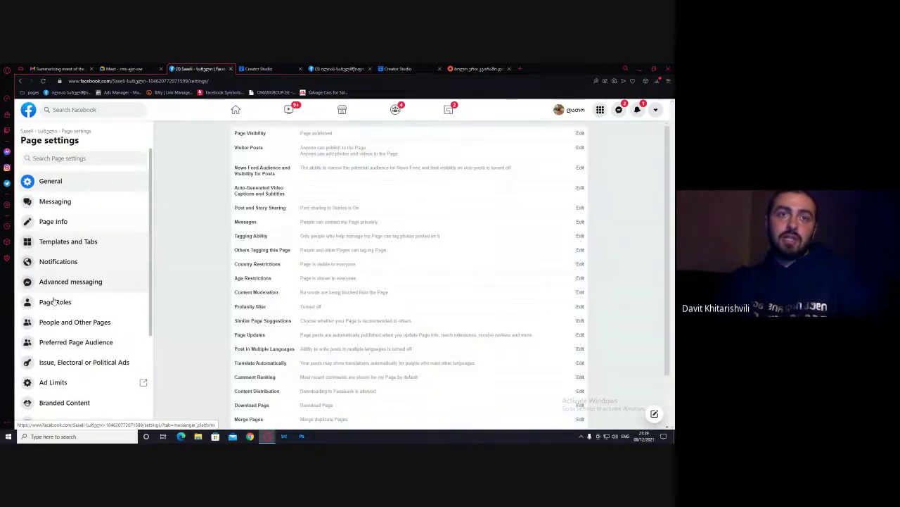
Show the banned people and pages under People and Other Pages and open the entry for banning a person
left_click(81, 322)
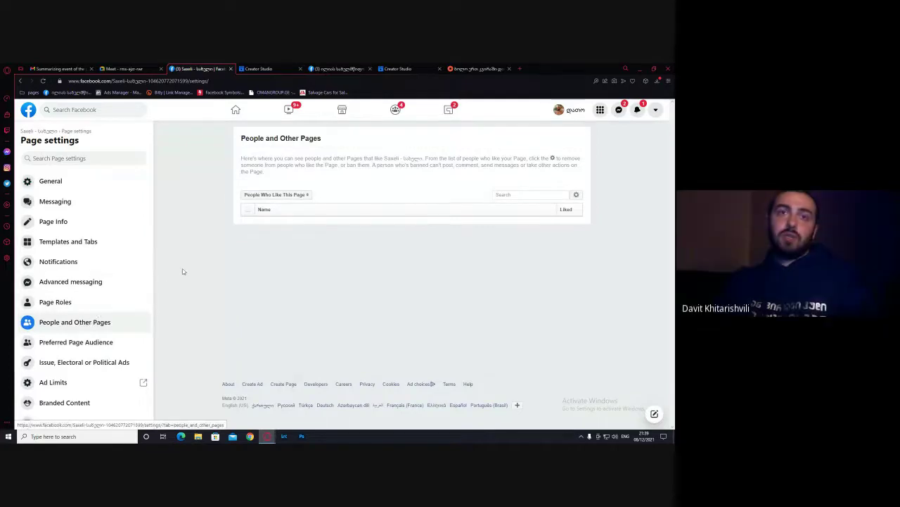
left_click(295, 195)
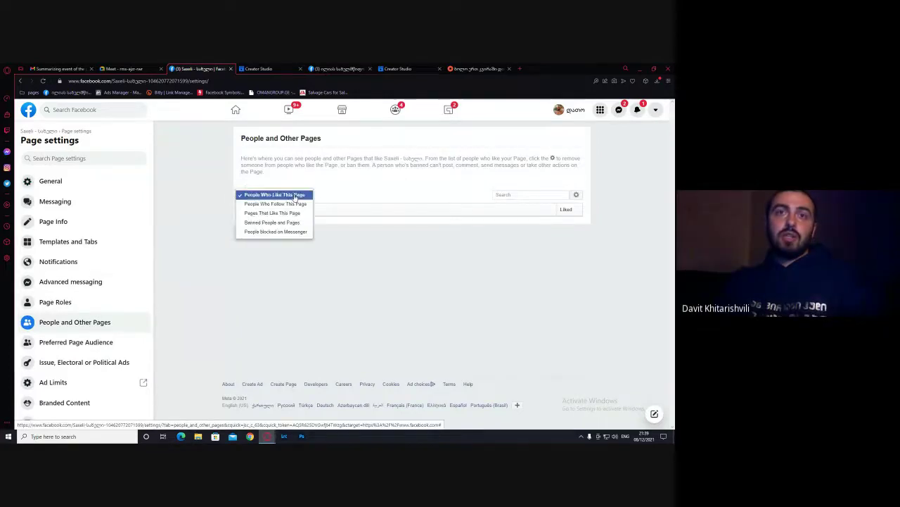
left_click(263, 223)
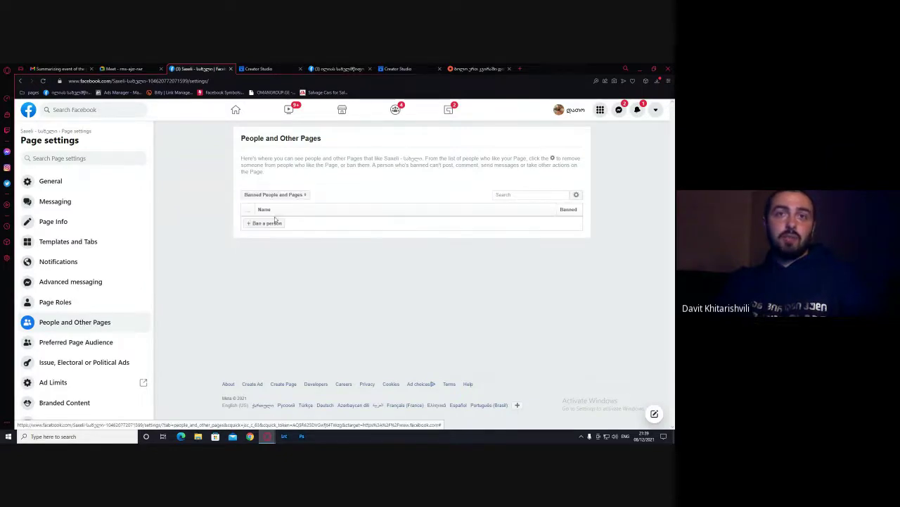
left_click(266, 223)
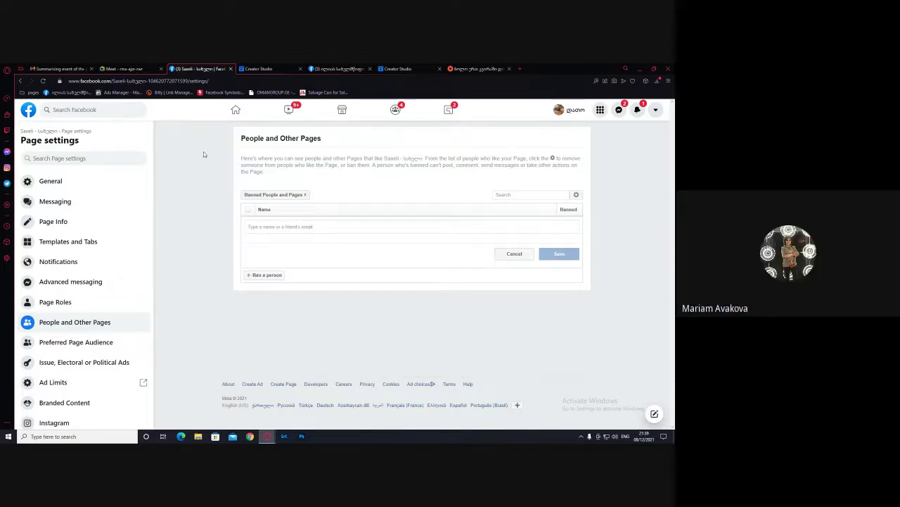
Return to the draft post in Creator Studio and look over its Desktop News Feed preview
left_click(395, 69)
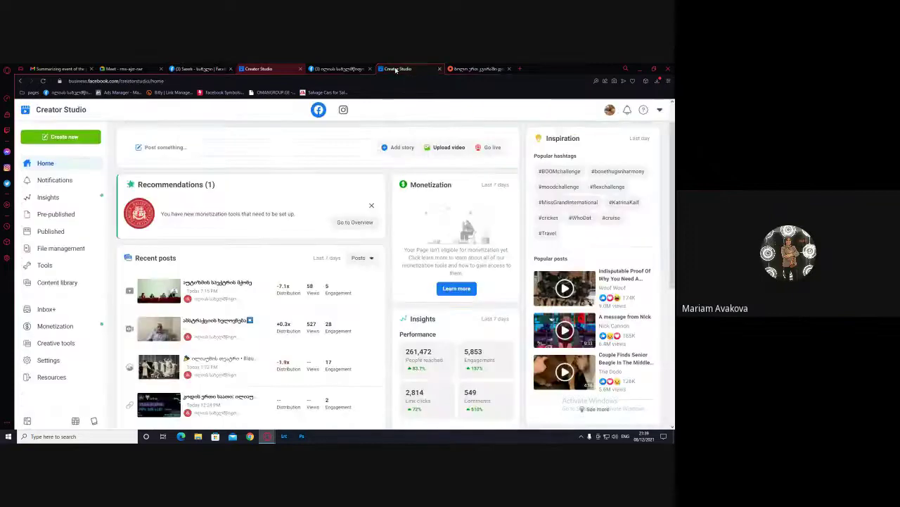
left_click(258, 69)
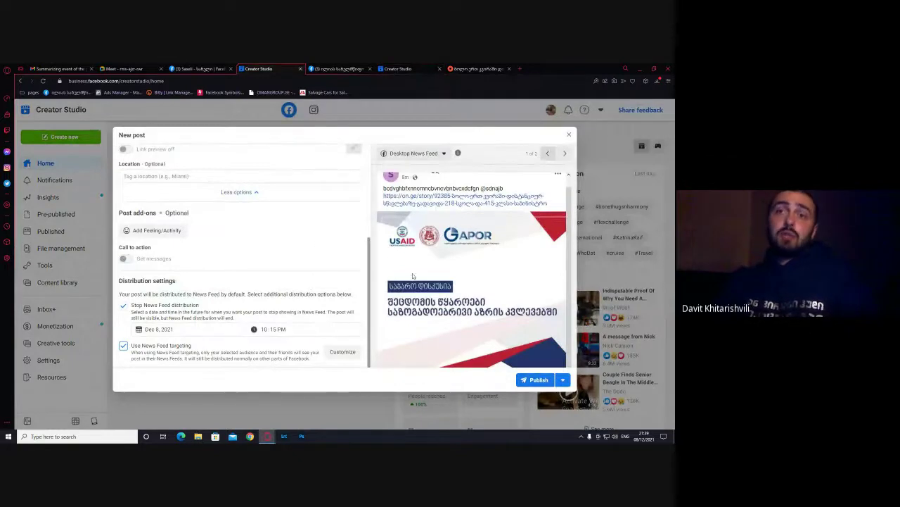
scroll(418, 309, "down", 3)
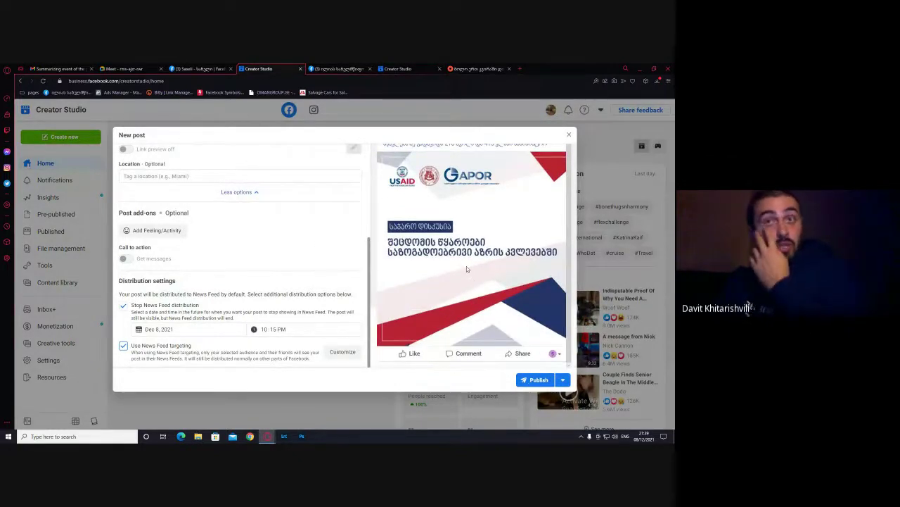
Set the draft post's scheduled publishing date to December 15, 2021 and save it
left_click(563, 380)
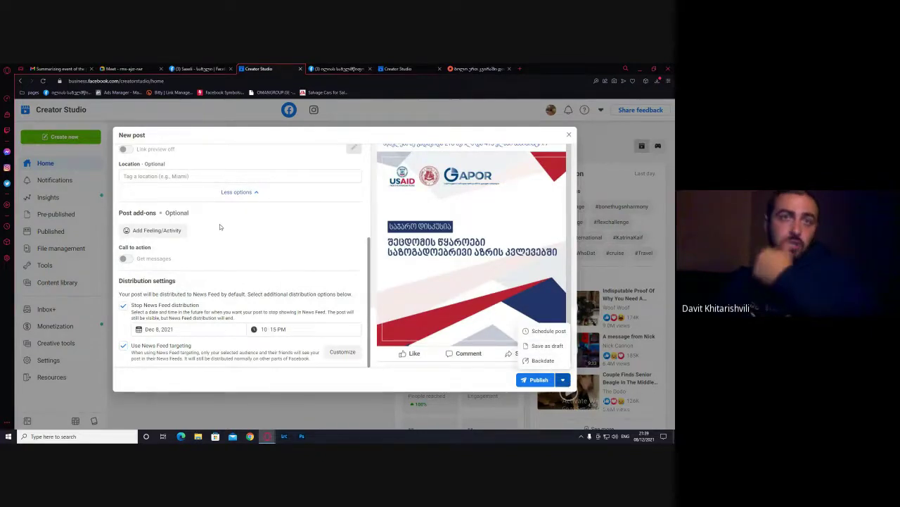
scroll(220, 227, "up", 5)
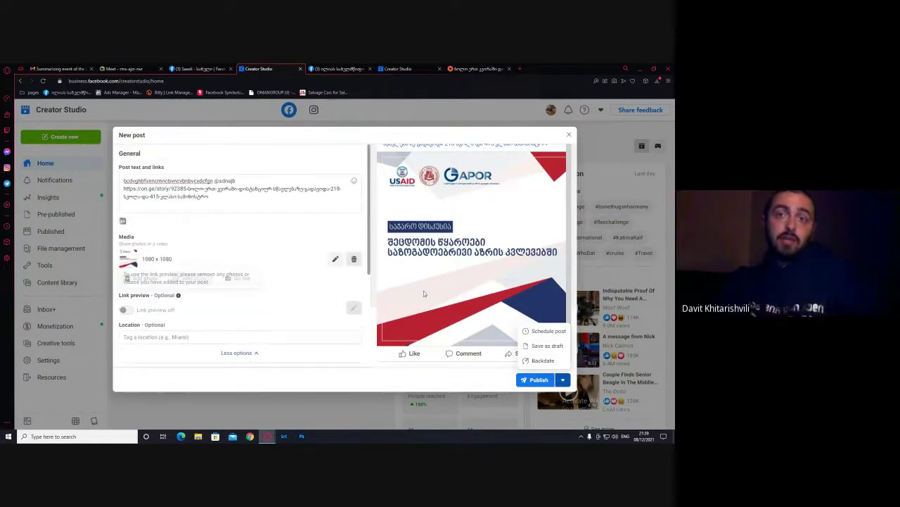
left_click(546, 331)
left_click(314, 213)
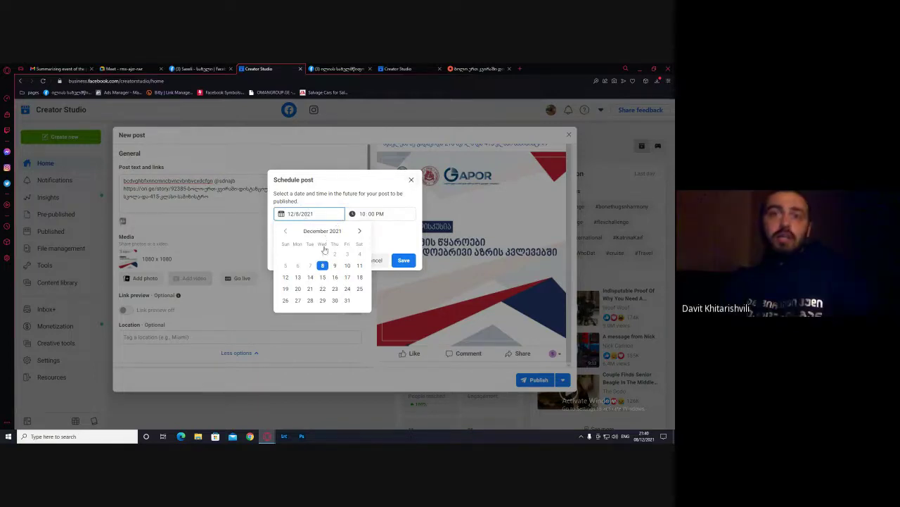
left_click(322, 277)
left_click(365, 212)
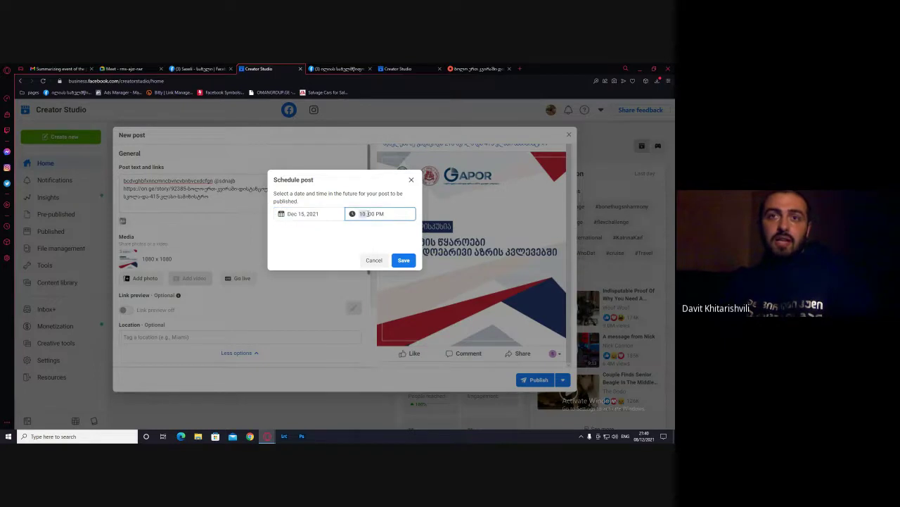
left_click(404, 260)
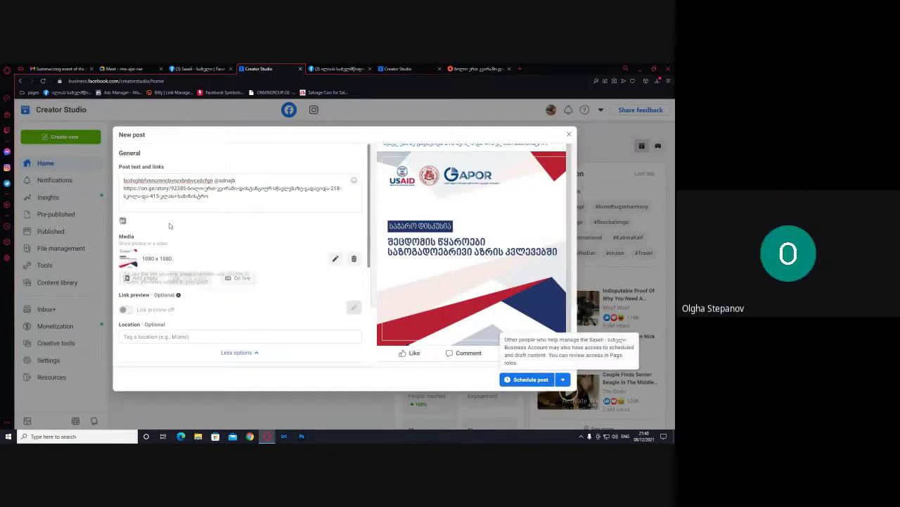
Change the draft post's scheduled publishing date to December 16, 2021 and save it
left_click(562, 380)
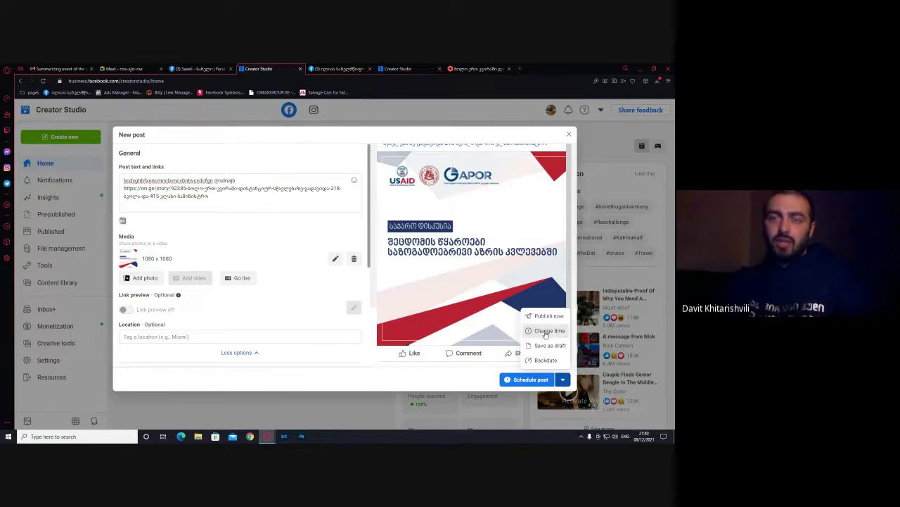
left_click(546, 330)
left_click(307, 213)
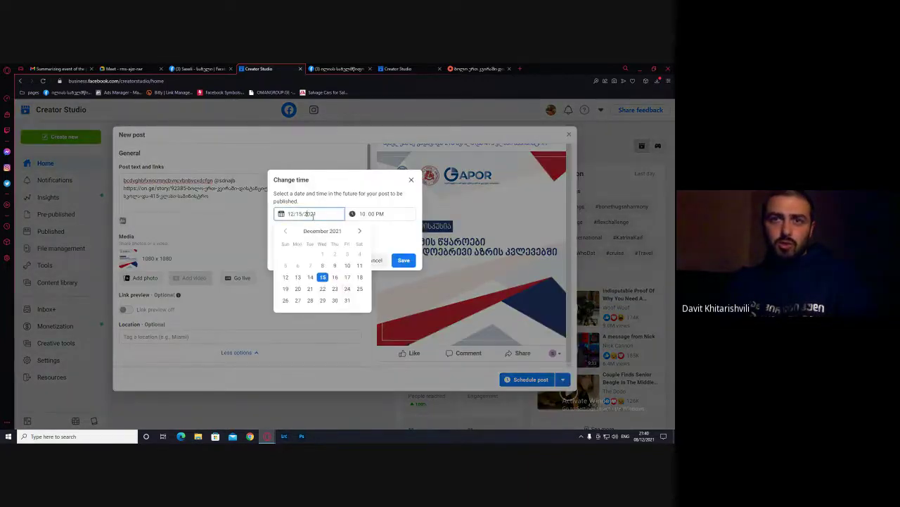
left_click(335, 277)
left_click(404, 260)
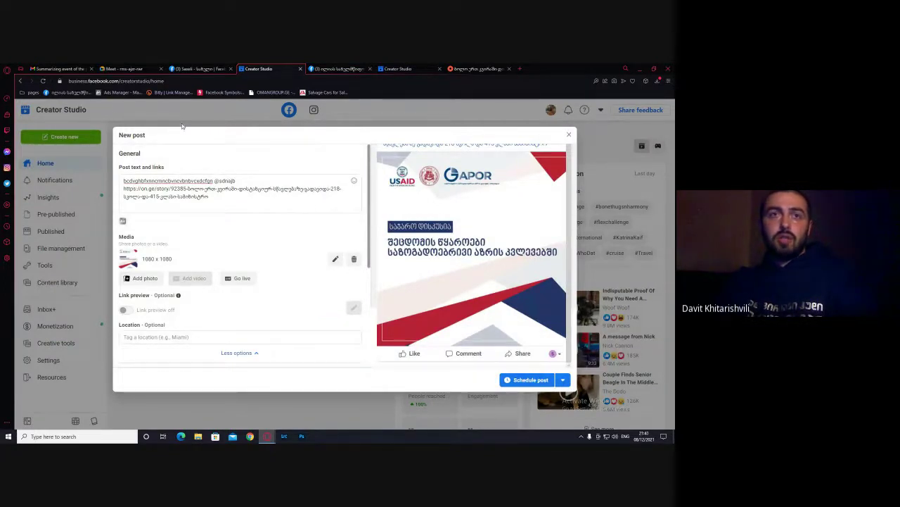
Try to schedule the draft post, and close it with its changes discarded
left_click(527, 383)
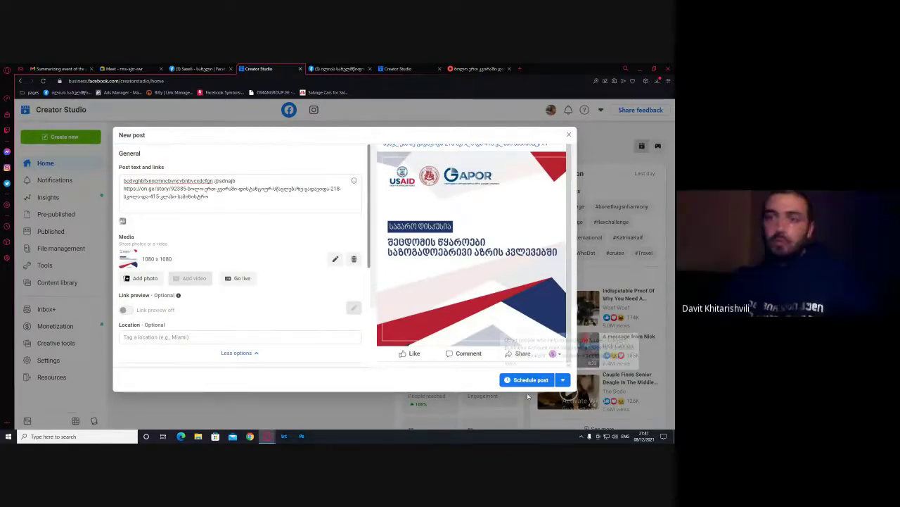
left_click(571, 135)
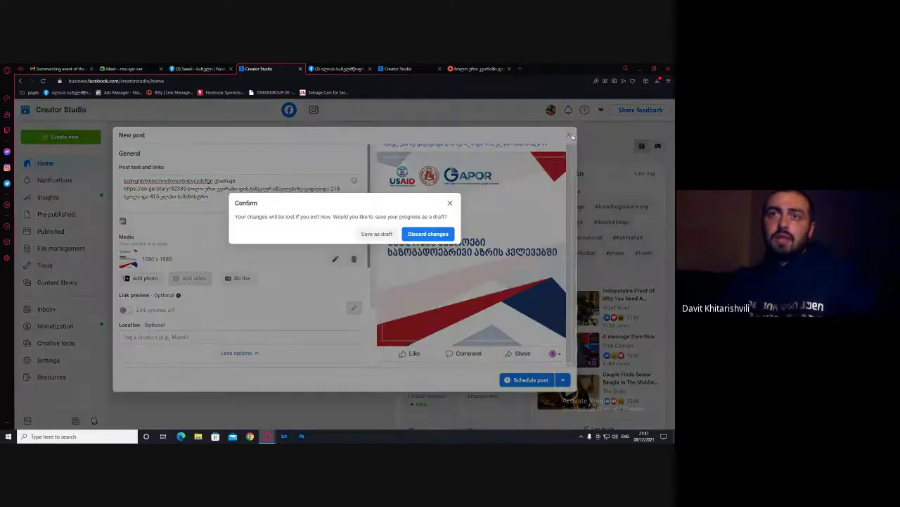
left_click(427, 233)
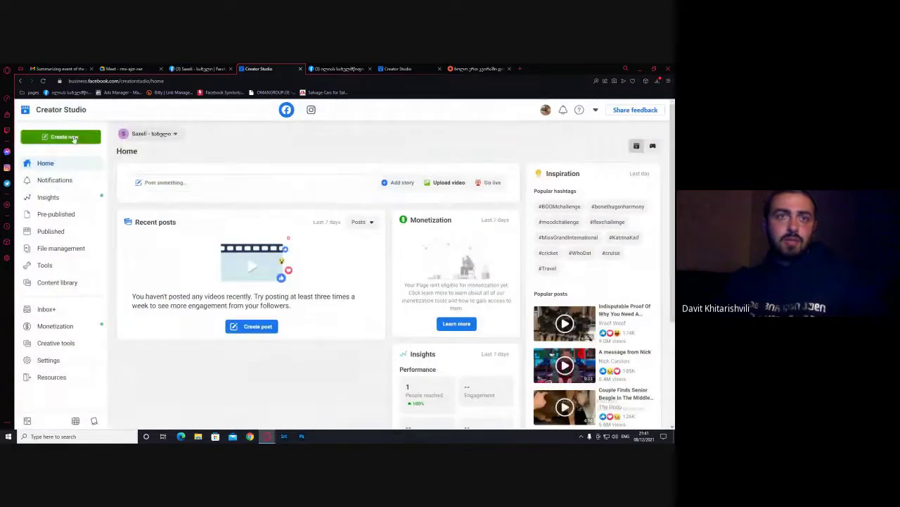
Create a new Facebook post in Creator Studio with the text "asdfasdf"
left_click(74, 137)
left_click(48, 158)
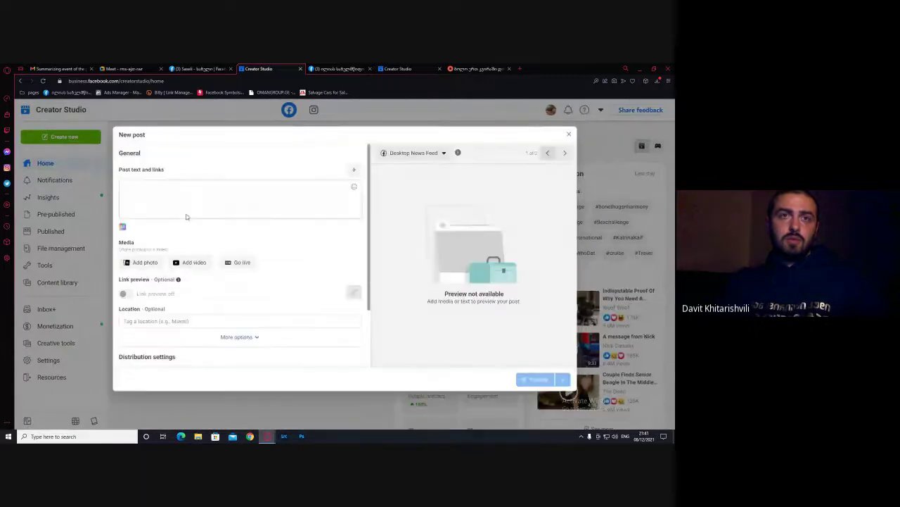
left_click(181, 201)
type("asdfasdf")
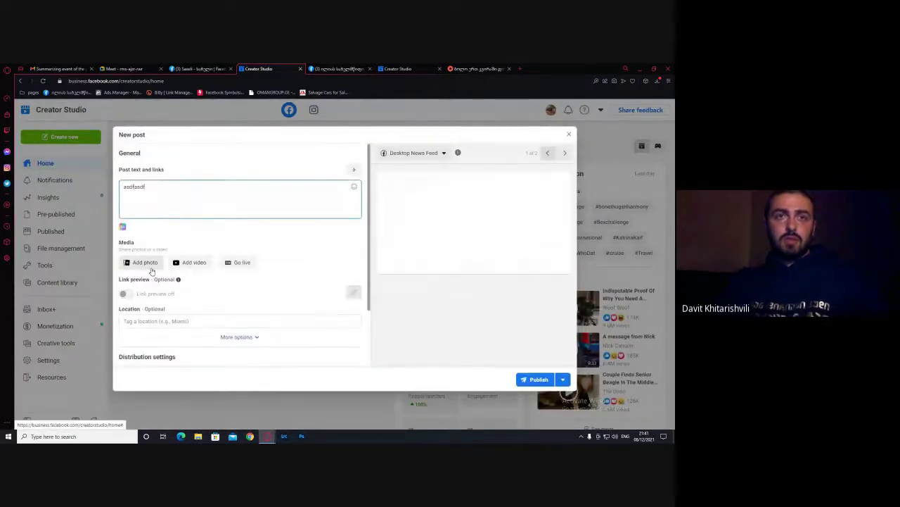
Set the new post's scheduled publishing date to December 22, 2021 and save it
left_click(563, 379)
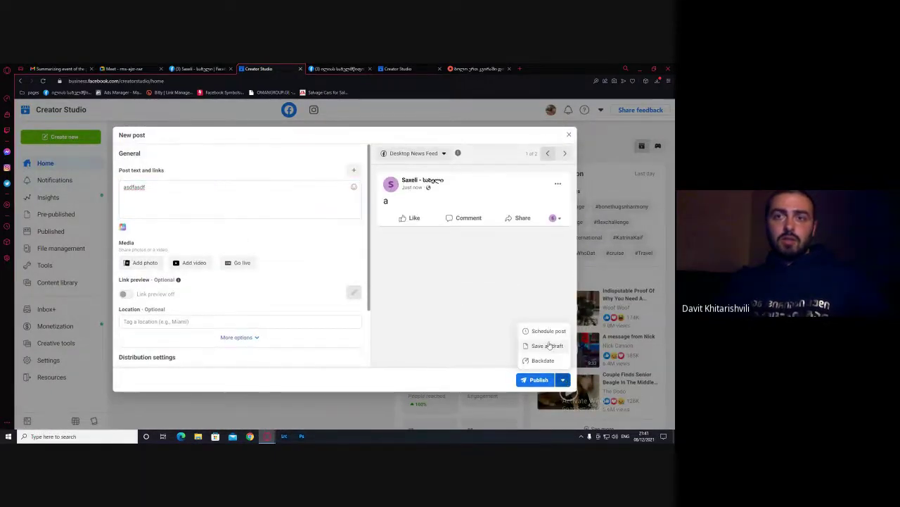
left_click(545, 331)
left_click(315, 213)
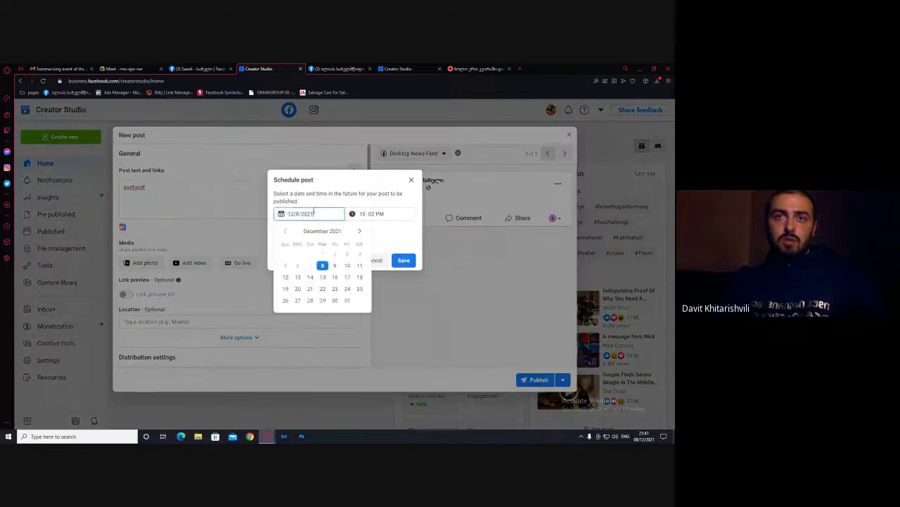
left_click(321, 288)
left_click(404, 260)
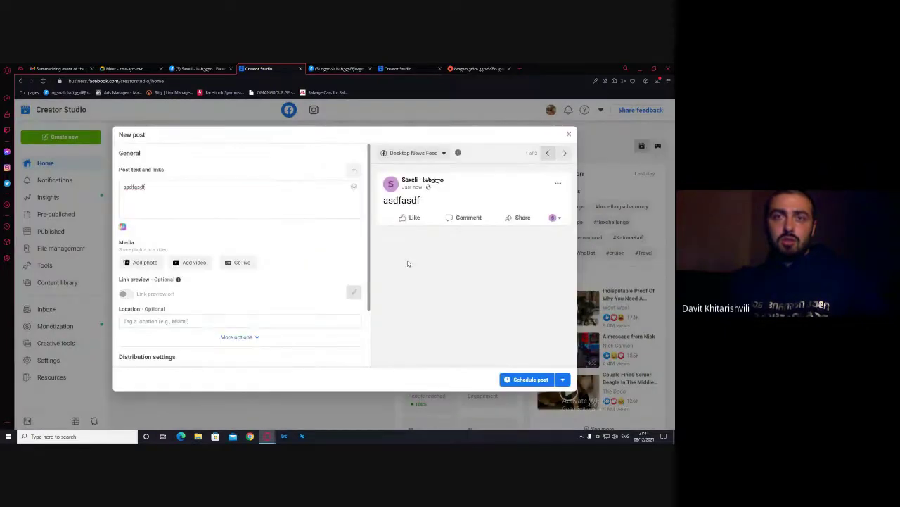
Schedule the new "asdfasdf" post and open the page's pre-published posts
left_click(524, 379)
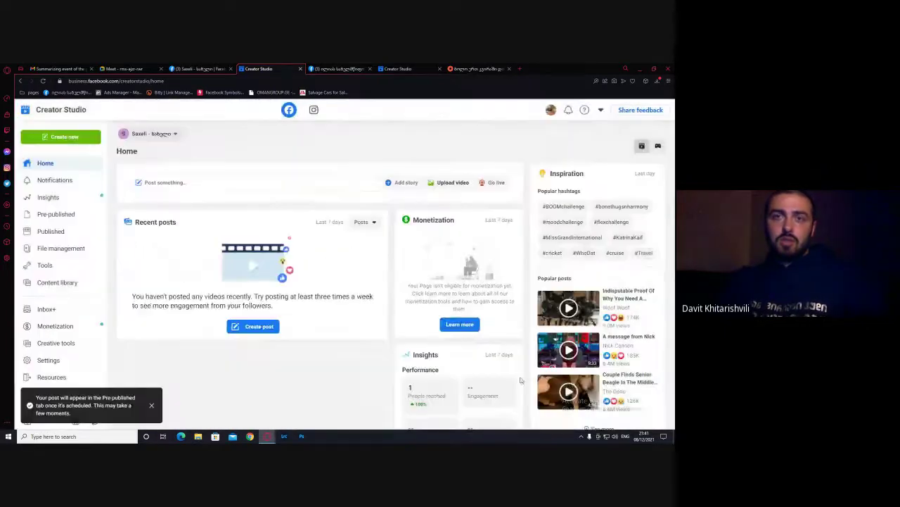
left_click(56, 214)
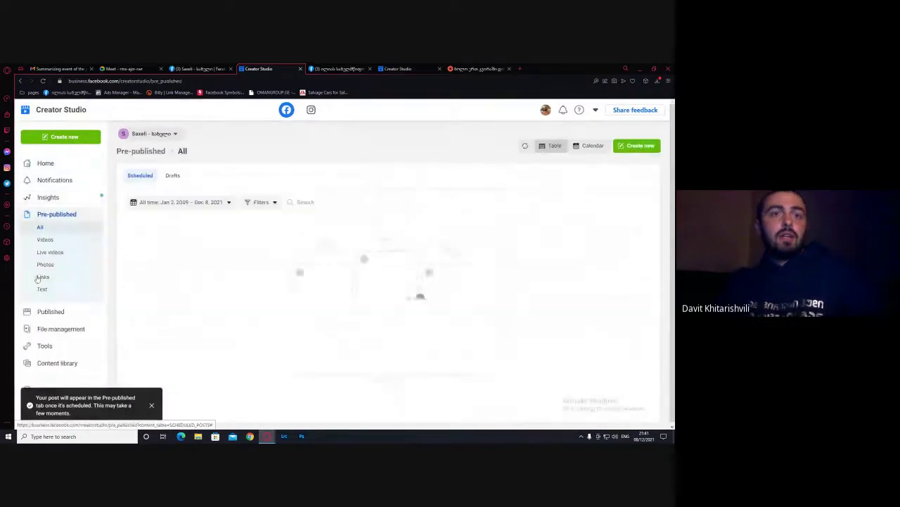
scroll(42, 211, "down", 2)
scroll(21, 232, "up", 2)
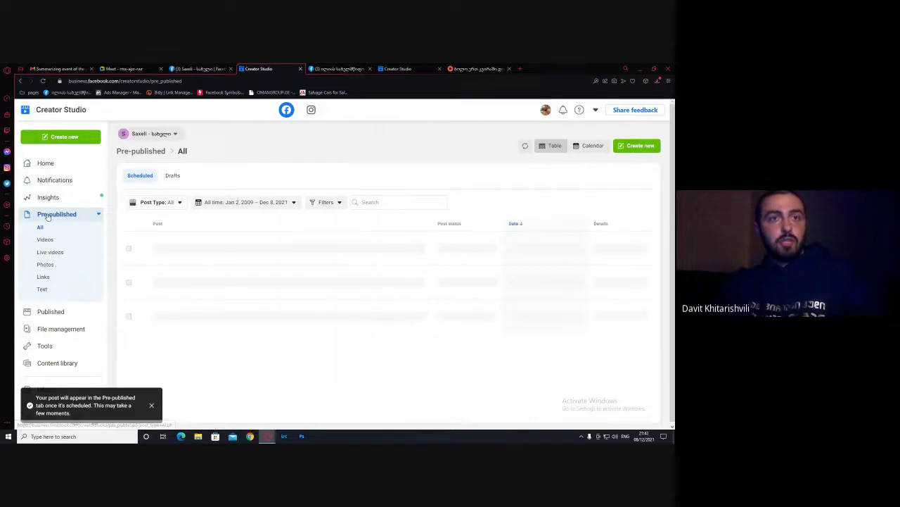
Check the published posts, and return to the pre-published ones to compare the drafts with the scheduled posts
left_click(52, 312)
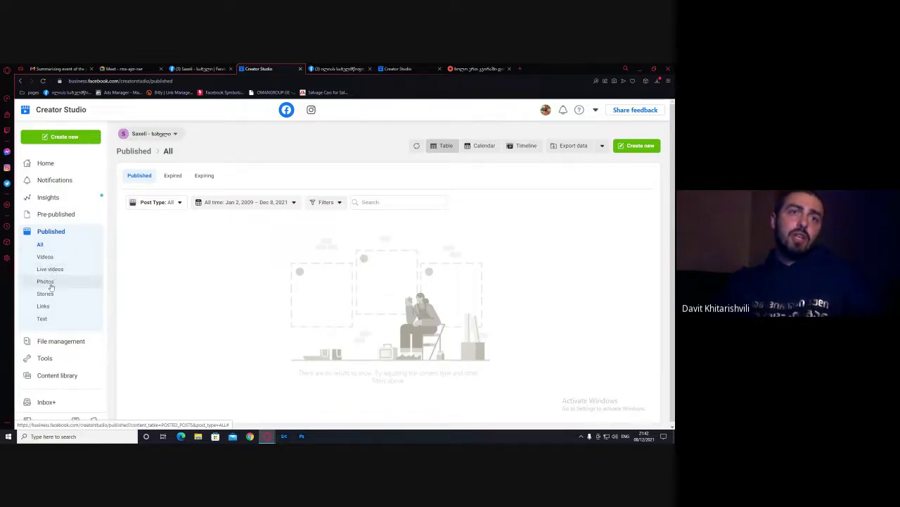
left_click(65, 215)
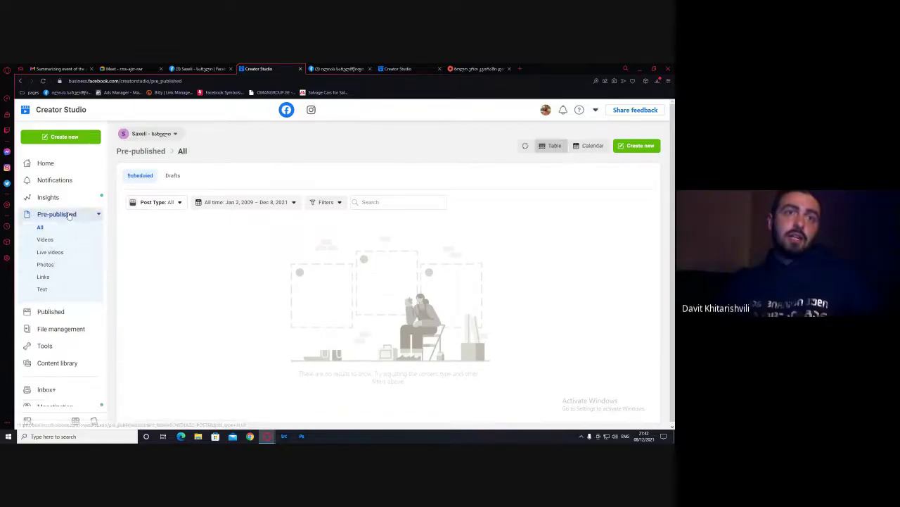
left_click(170, 178)
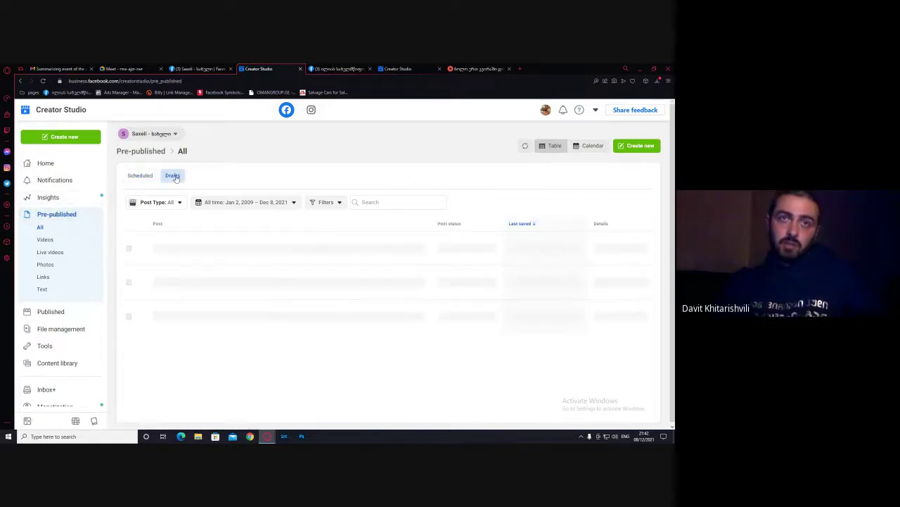
left_click(135, 176)
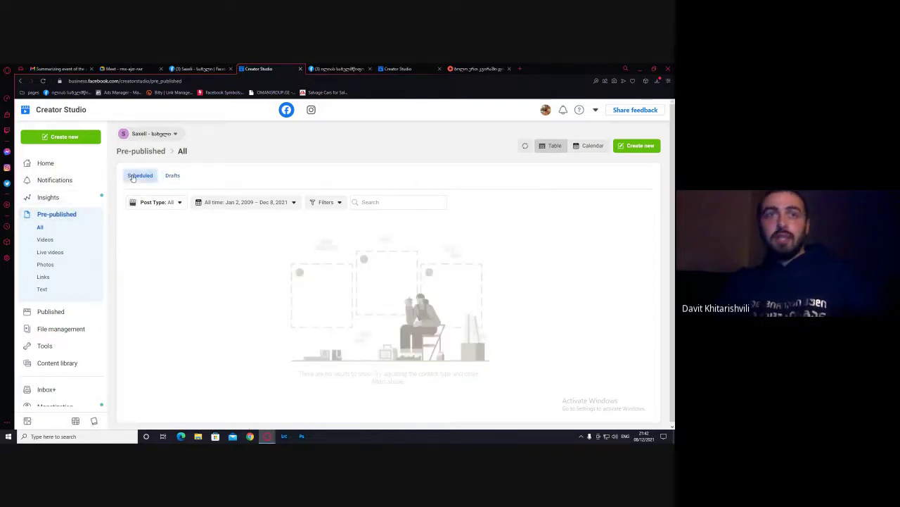
double_click(138, 177)
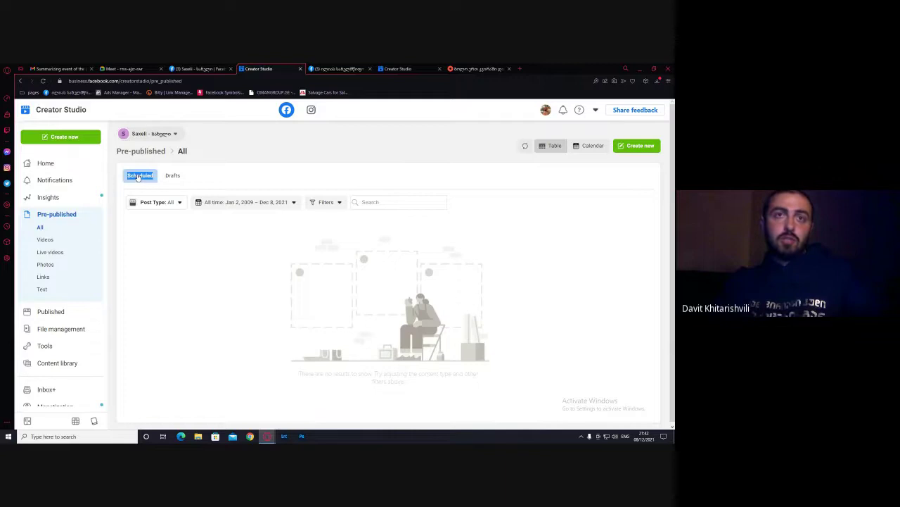
Refresh the scheduled posts list and examine the scheduling details of the "asdfasdf" post
left_click(524, 146)
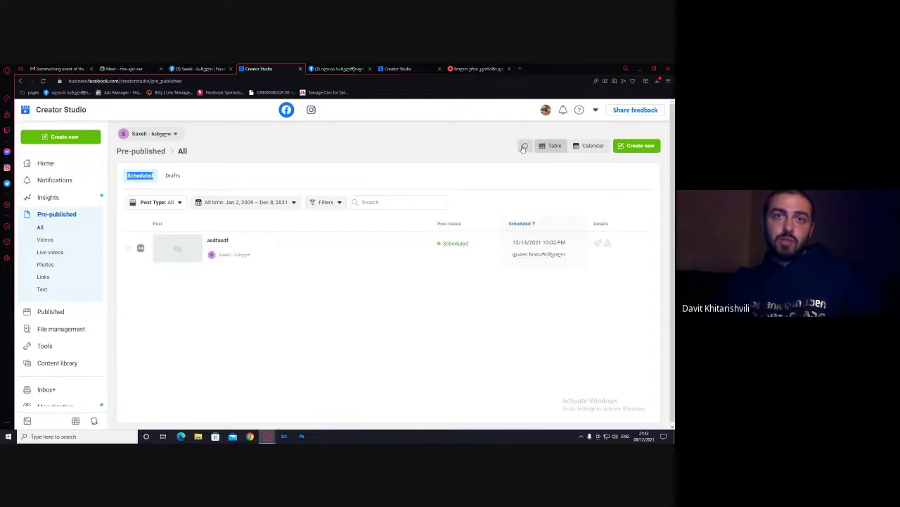
left_click(524, 147)
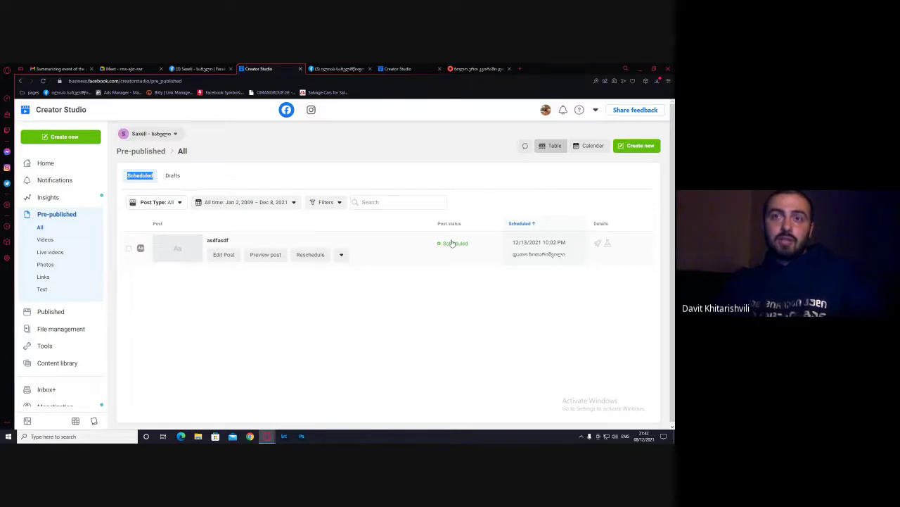
mouse_move(515, 249)
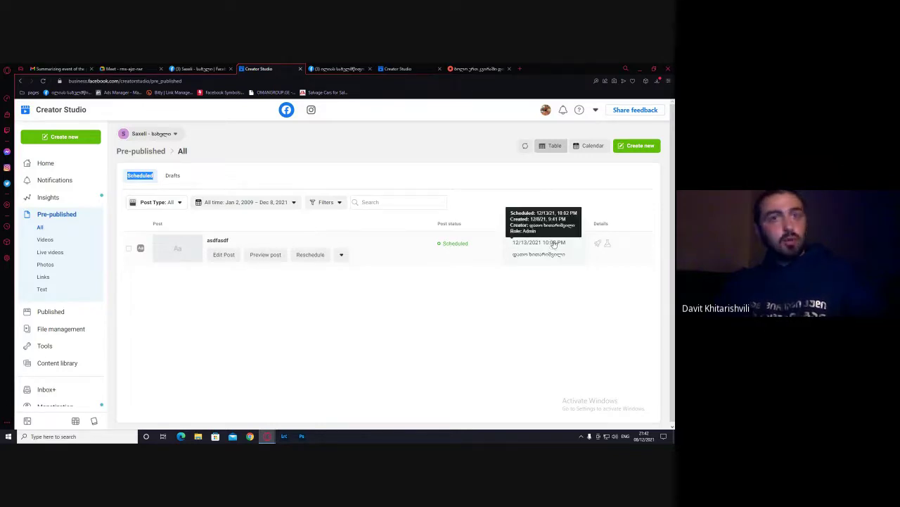
View the rescheduling calendar of the "asdfasdf" post and close it without choosing a new date
left_click(342, 254)
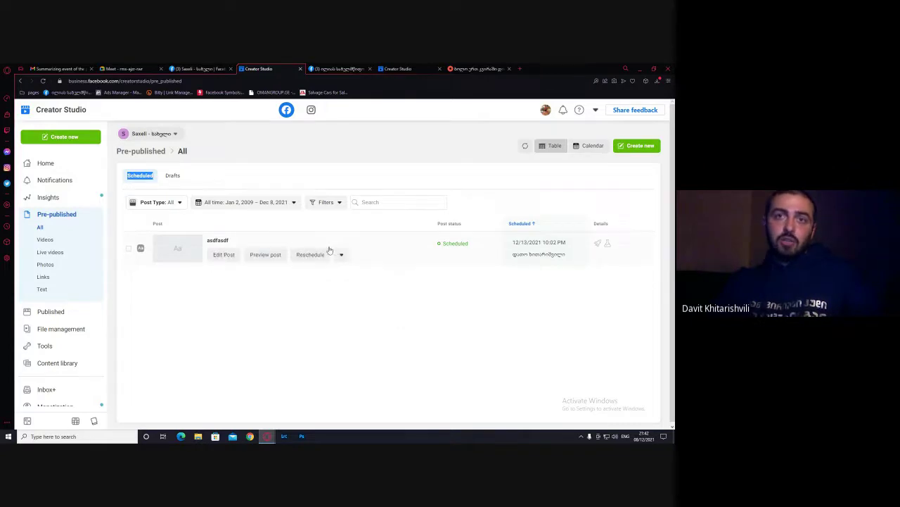
left_click(305, 256)
left_click(297, 217)
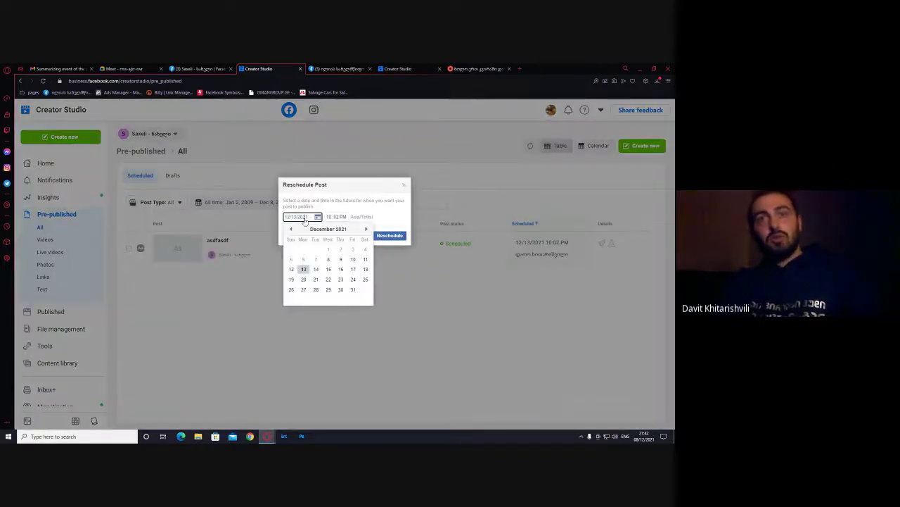
left_click(418, 284)
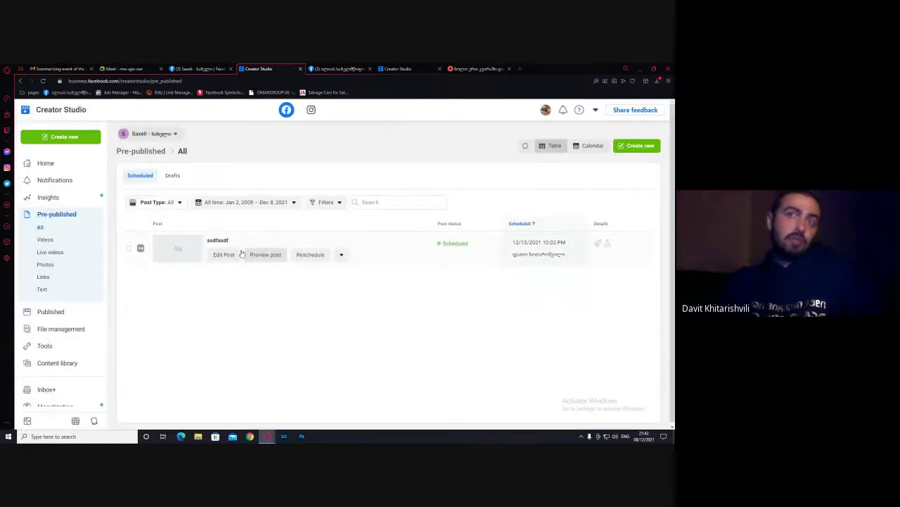
scroll(42, 221, "down", 2)
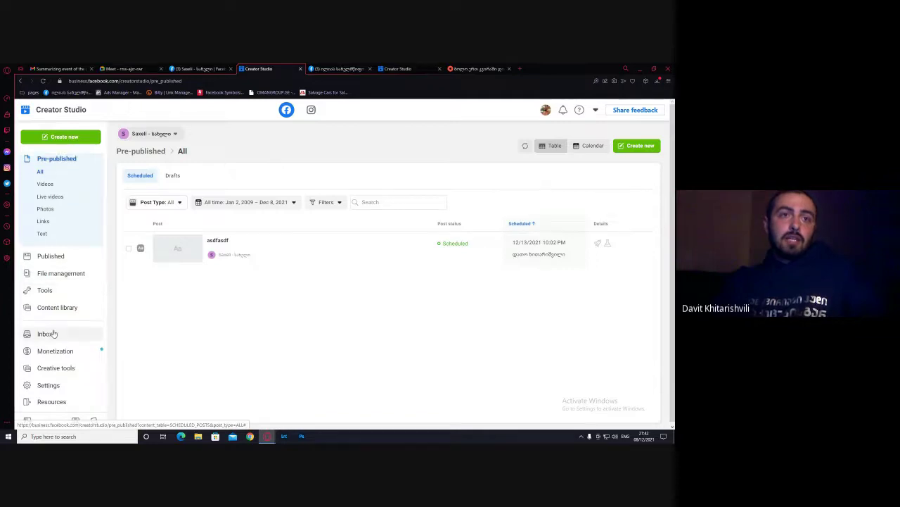
scroll(54, 332, "up", 2)
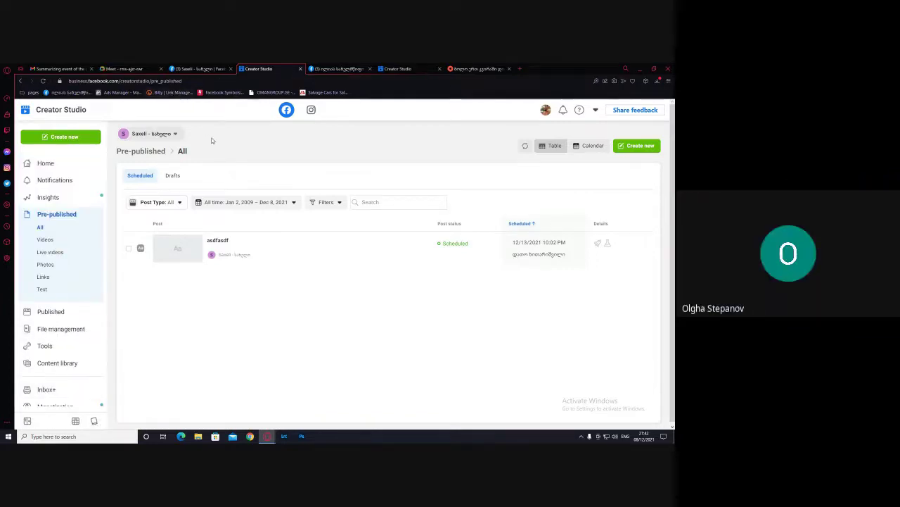
mouse_move(261, 261)
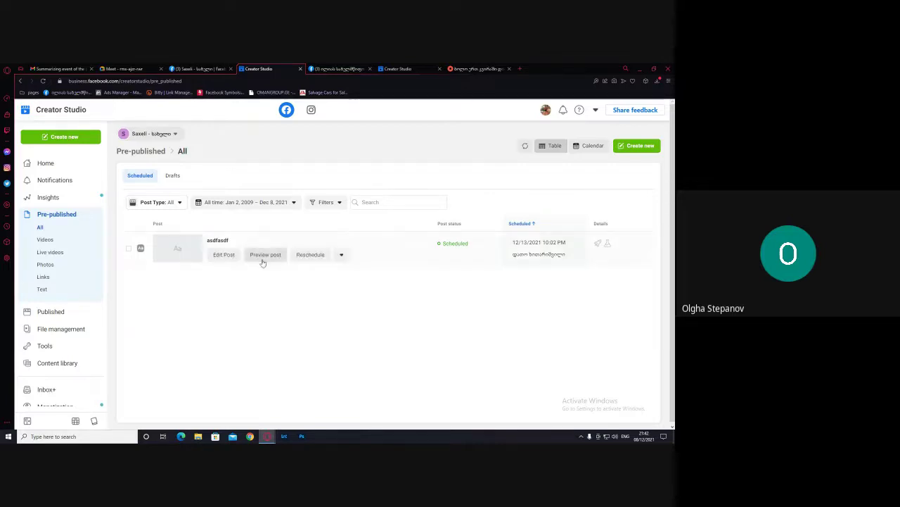
left_click(342, 258)
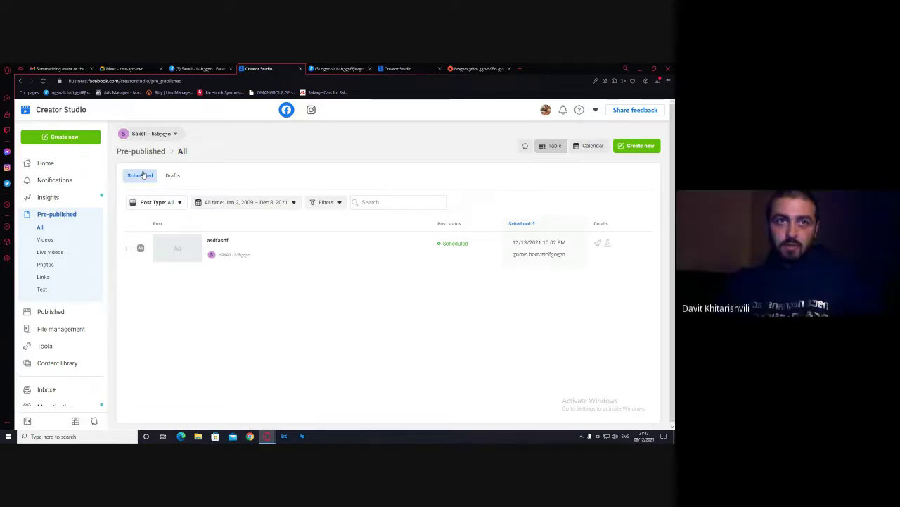
View the Saxeli page's published posts, and examine the published posts list in Ilia State University's Creator Studio
left_click(51, 312)
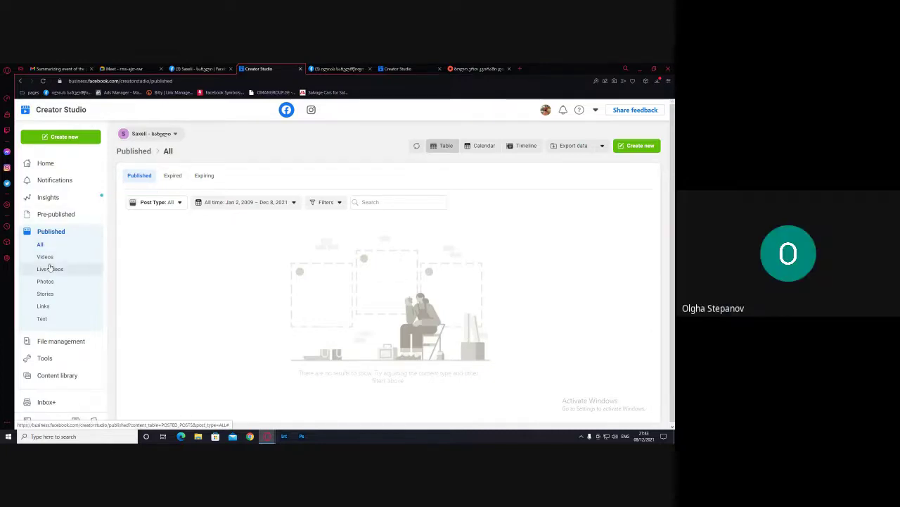
left_click(330, 68)
left_click(398, 69)
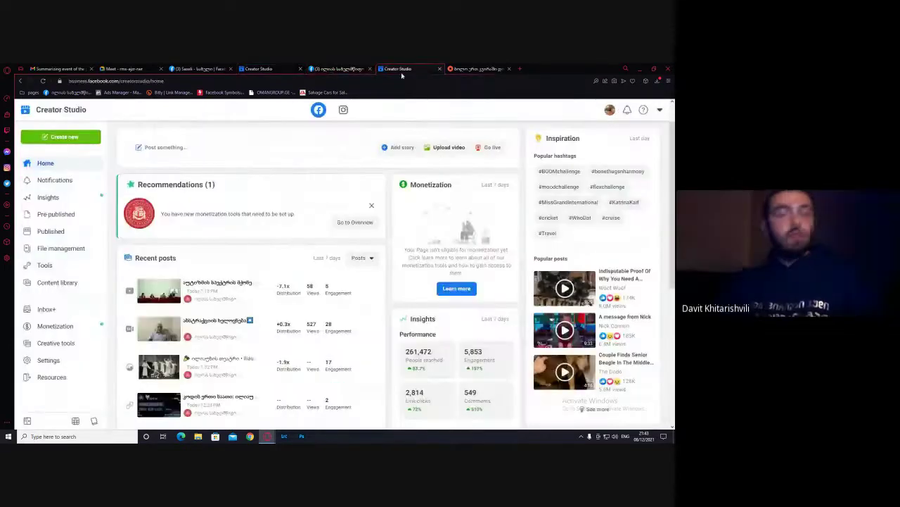
scroll(34, 206, "down", 2)
left_click(51, 232)
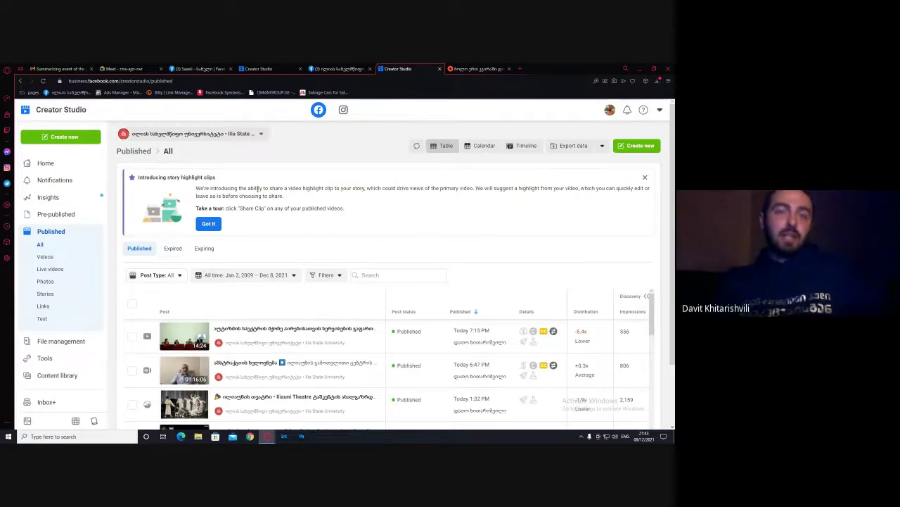
scroll(246, 324, "down", 5)
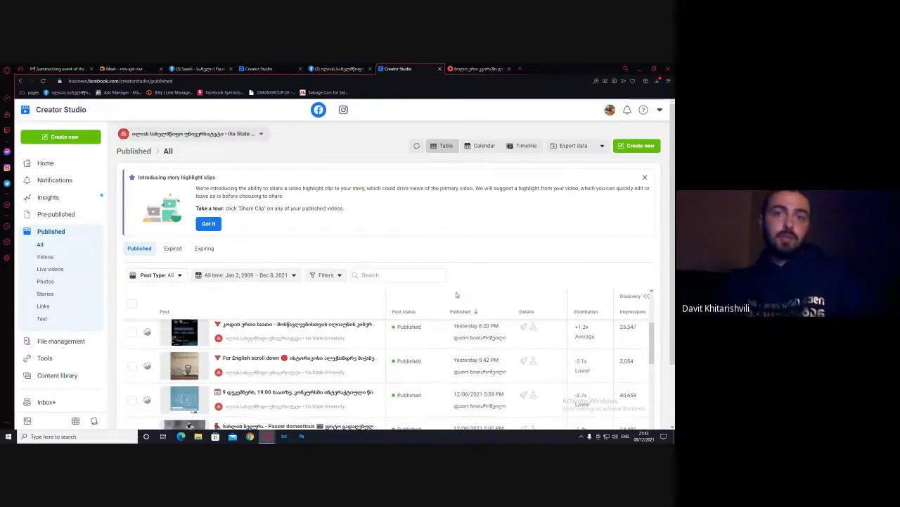
scroll(352, 281, "down", 3)
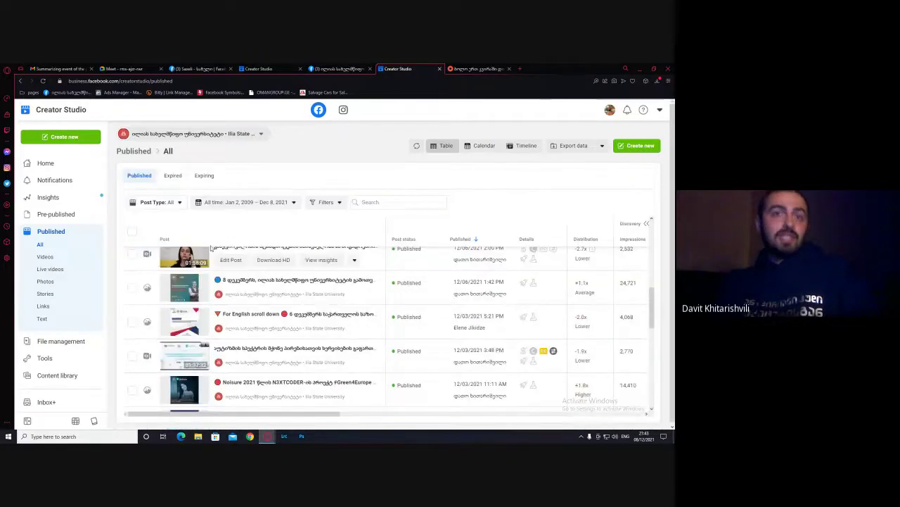
Browse Ilia State University's Facebook page feed to the October 27 Codecademy Bitcoin post and view its post options
left_click(339, 69)
scroll(476, 295, "down", 10)
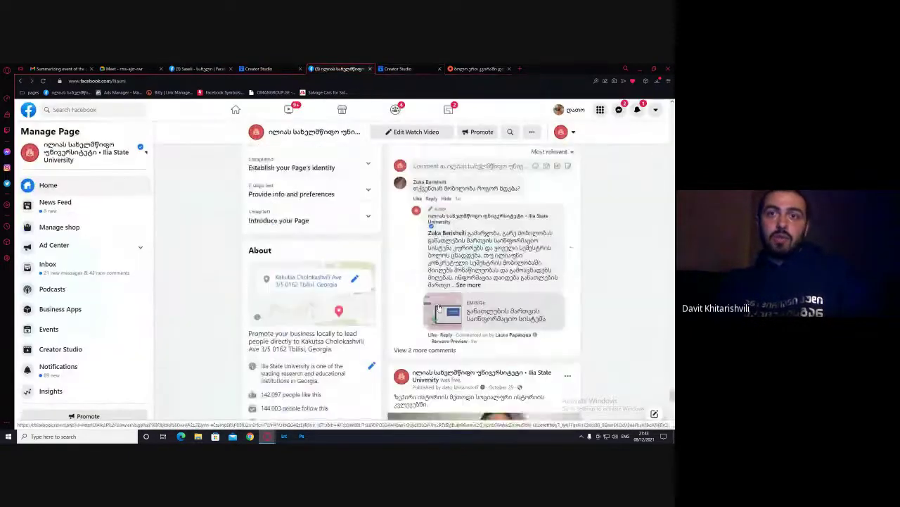
scroll(478, 295, "down", 8)
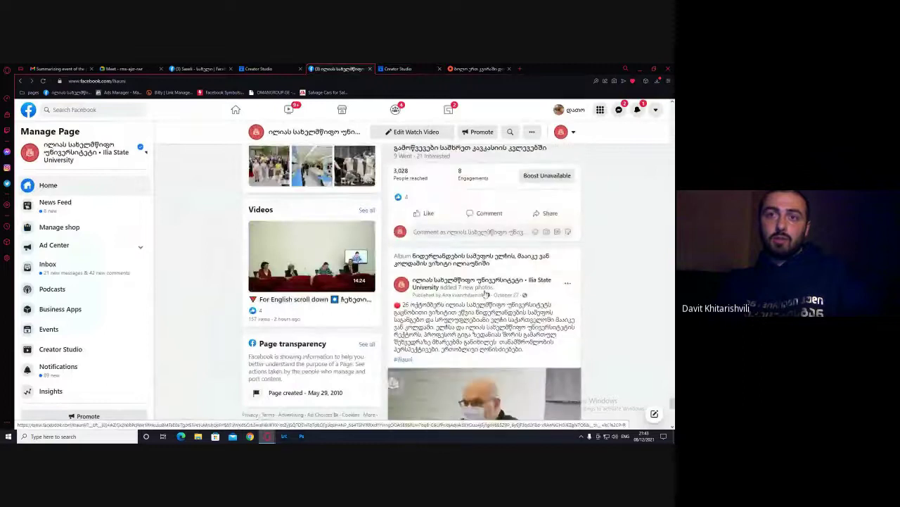
scroll(485, 294, "down", 3)
scroll(486, 292, "up", 2)
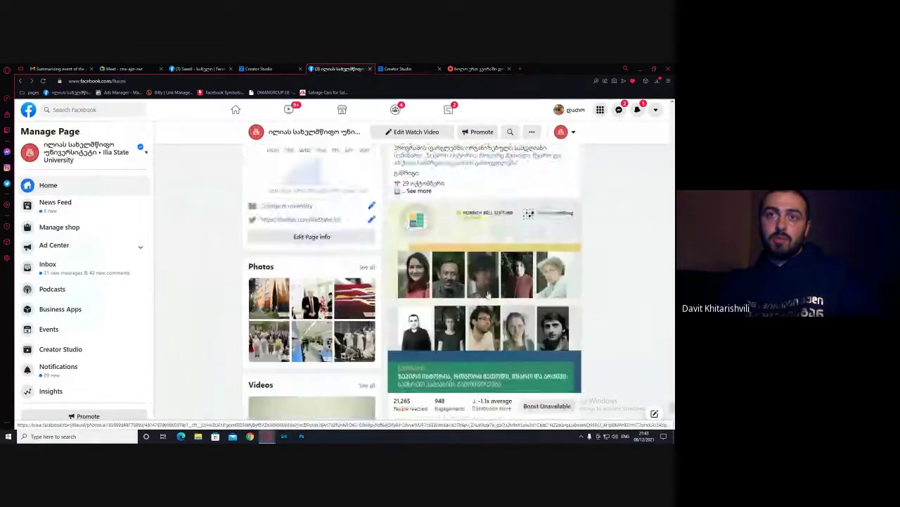
scroll(487, 292, "down", 5)
scroll(487, 292, "down", 3)
scroll(457, 284, "up", 3)
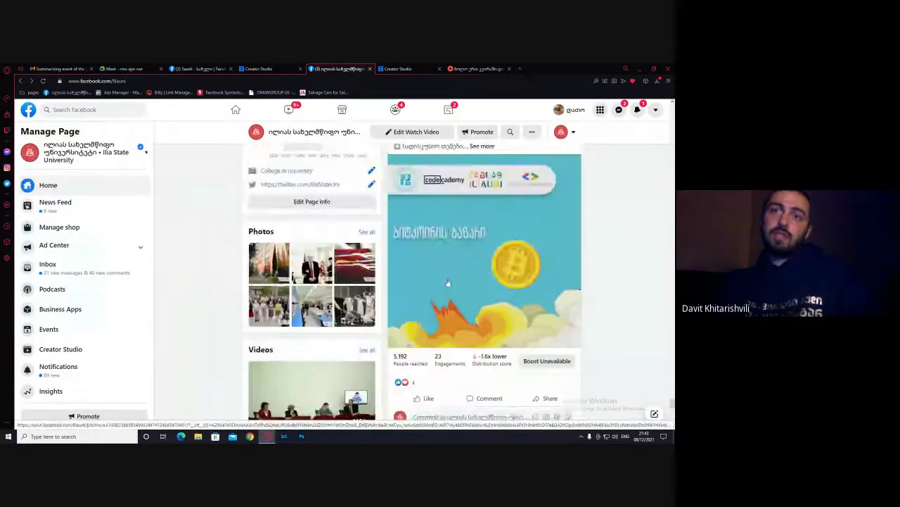
scroll(428, 282, "up", 2)
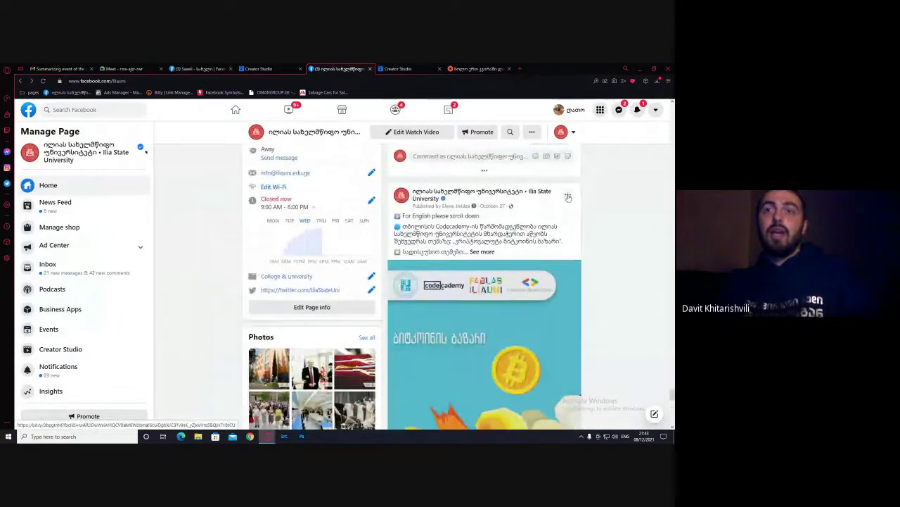
scroll(435, 302, "down", 1)
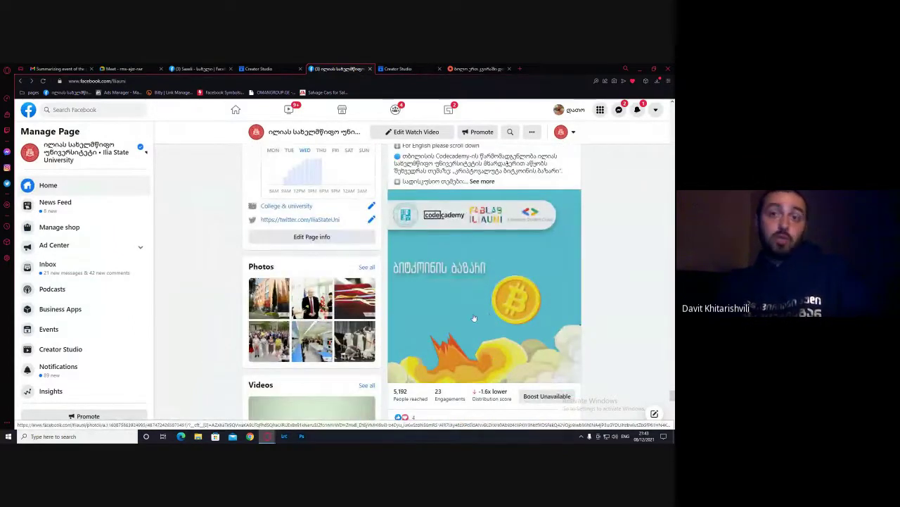
scroll(486, 300, "up", 1)
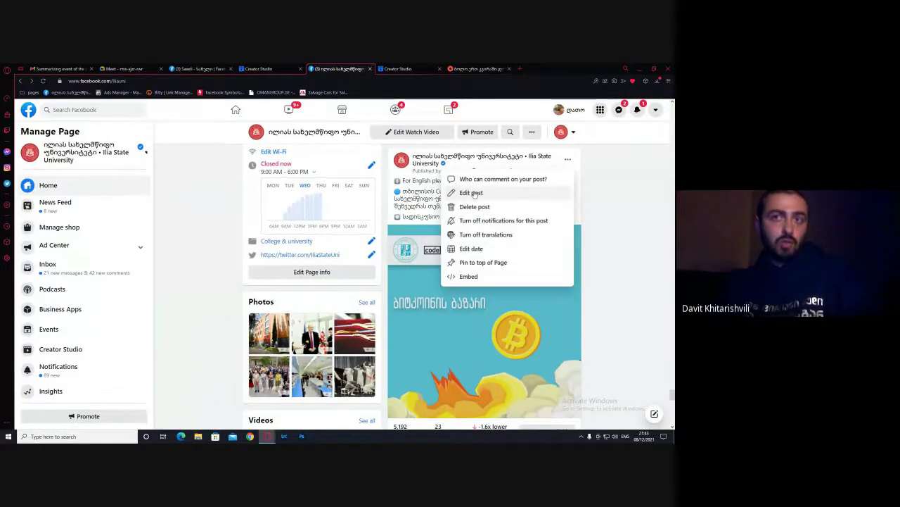
Open the Codecademy Bitcoin post for editing, review its full text and image, and close it without saving
left_click(472, 193)
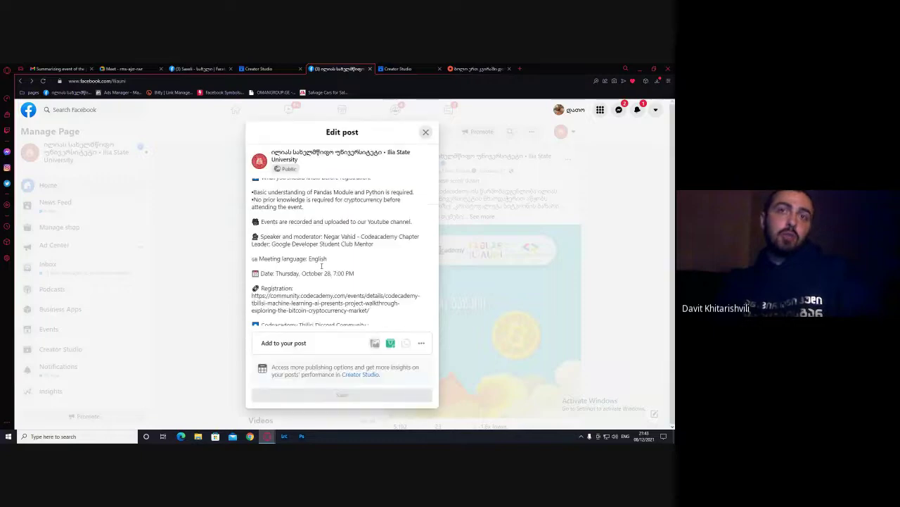
scroll(313, 269, "down", 6)
scroll(312, 269, "up", 3)
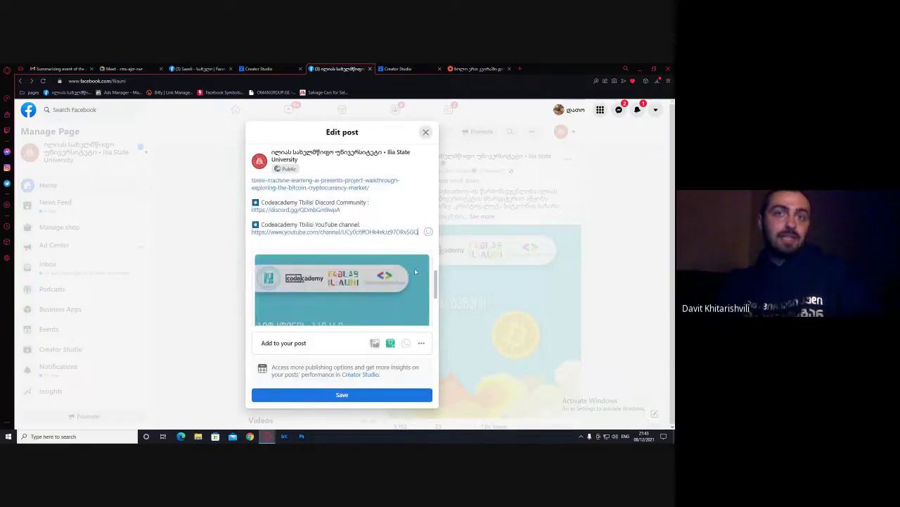
scroll(265, 292, "down", 3)
scroll(346, 299, "up", 3)
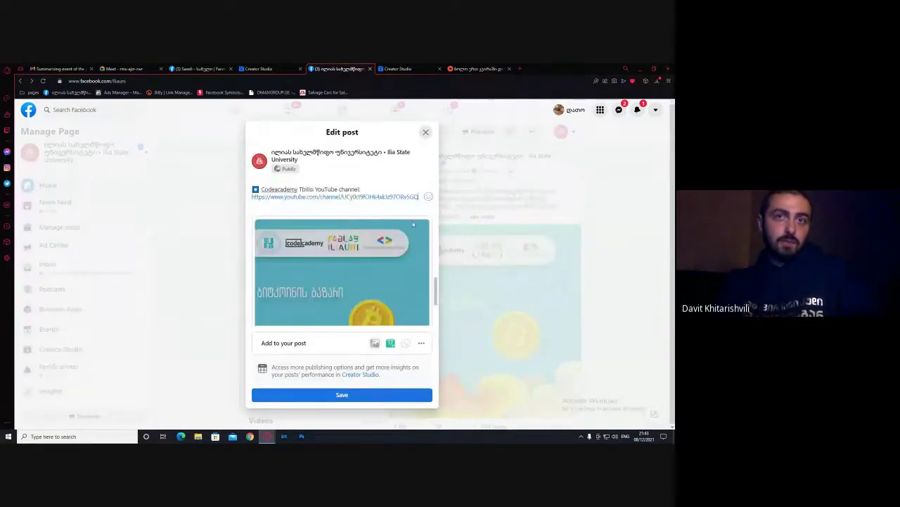
scroll(283, 228, "up", 5)
scroll(282, 228, "down", 3)
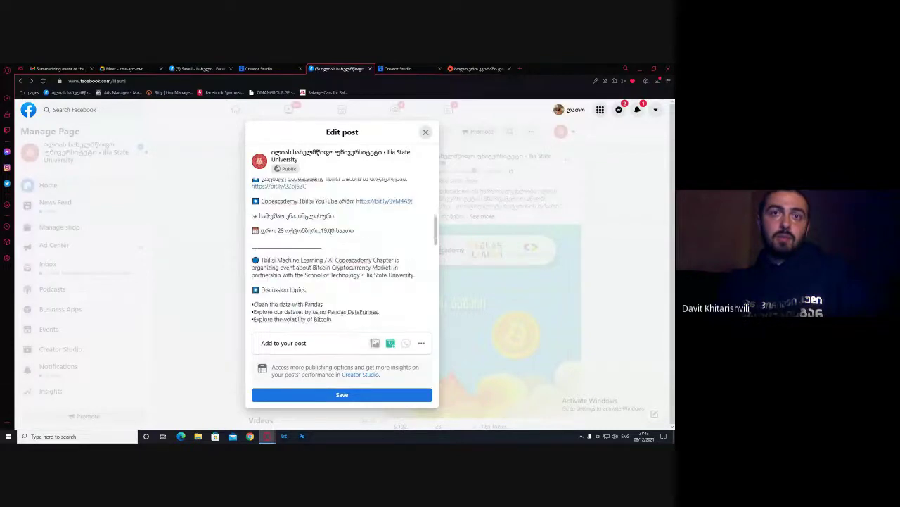
scroll(282, 228, "up", 1)
left_click(426, 132)
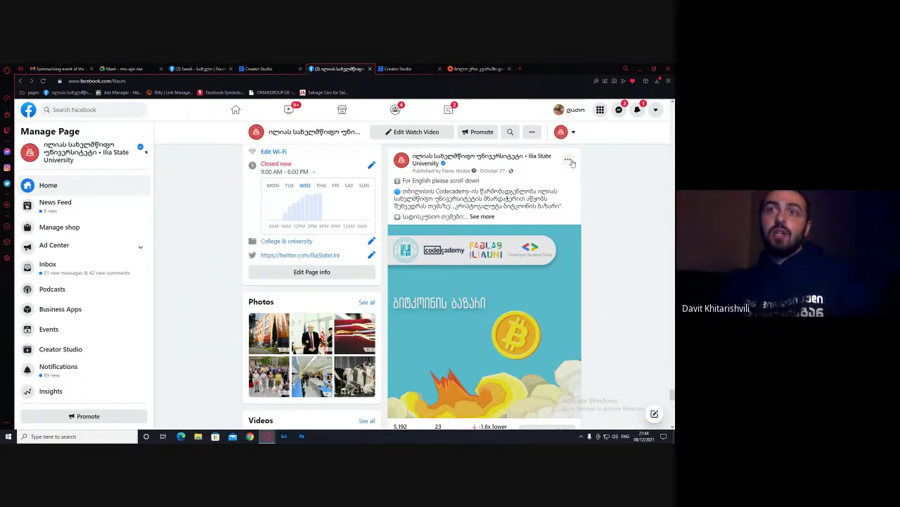
Expand the Codecademy Bitcoin post's full text and highlight the word Codecademy in its first Georgian paragraph
left_click(472, 216)
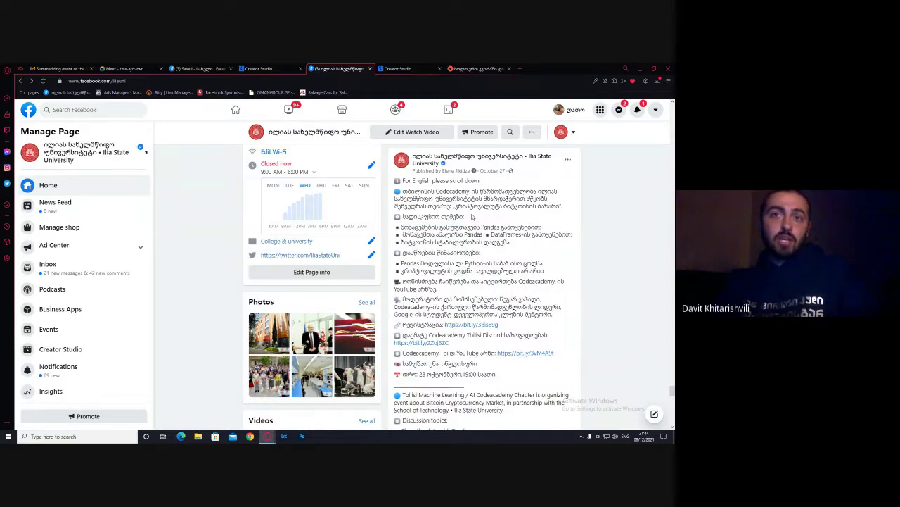
scroll(472, 217, "down", 1)
scroll(472, 217, "up", 1)
left_click_drag(436, 190, 467, 192)
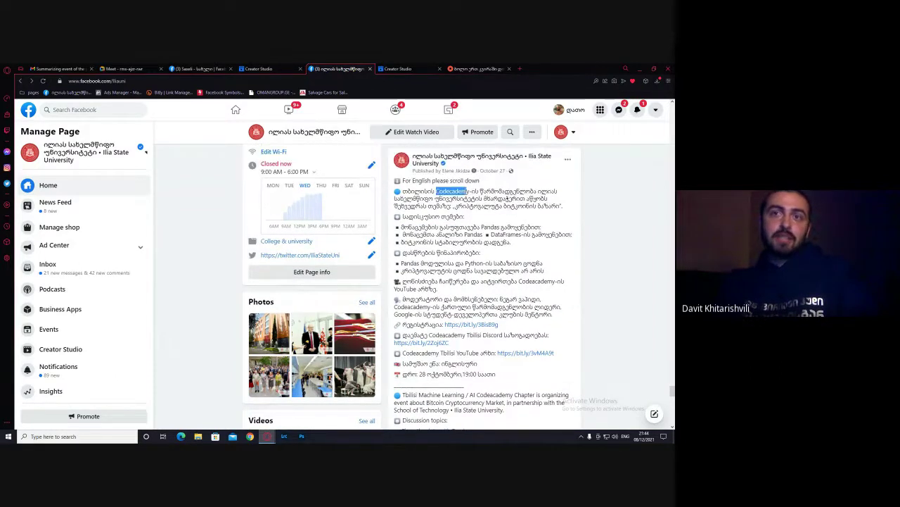
Open the Codecademy Bitcoin post for editing and look through its Georgian text
left_click(569, 161)
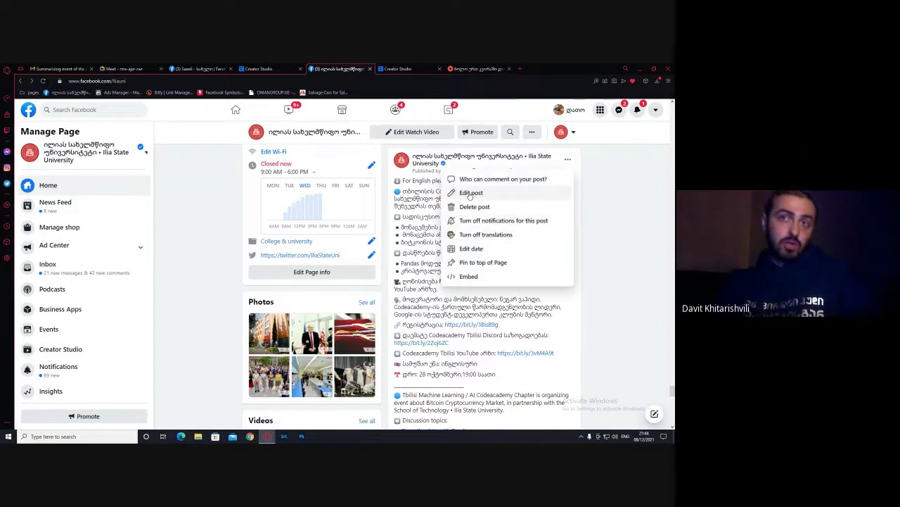
left_click(470, 193)
scroll(342, 267, "up", 5)
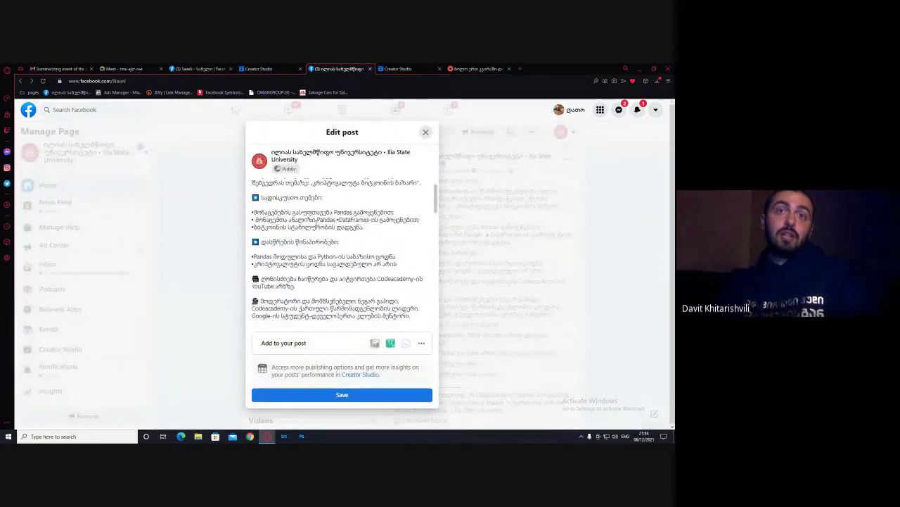
scroll(342, 250, "up", 1)
scroll(418, 243, "down", 3)
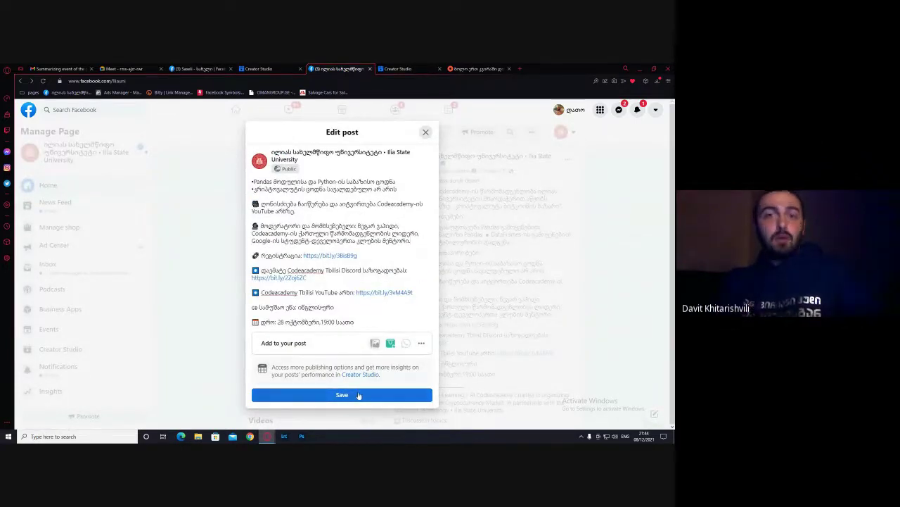
scroll(302, 182, "up", 3)
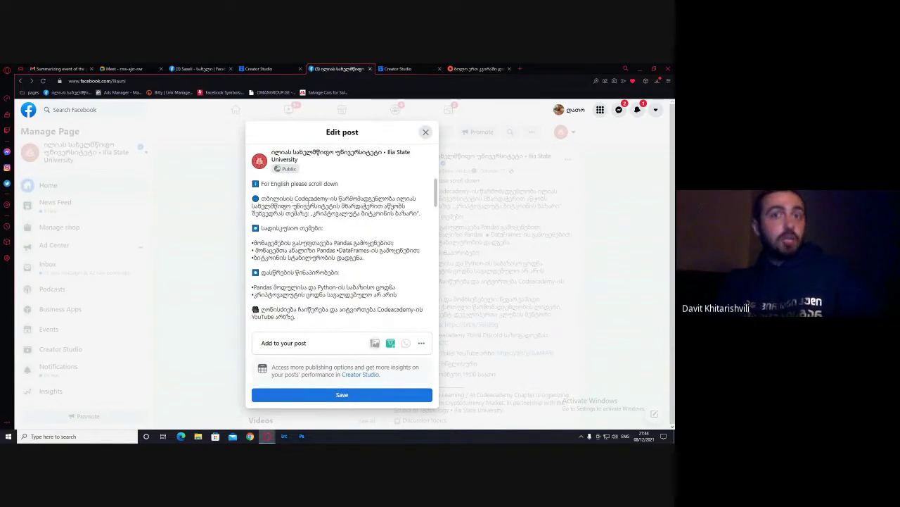
Try adding an @ mention before Codecademy in the post's first paragraph, remove it, and close the editor without saving
left_click_drag(295, 199, 327, 199)
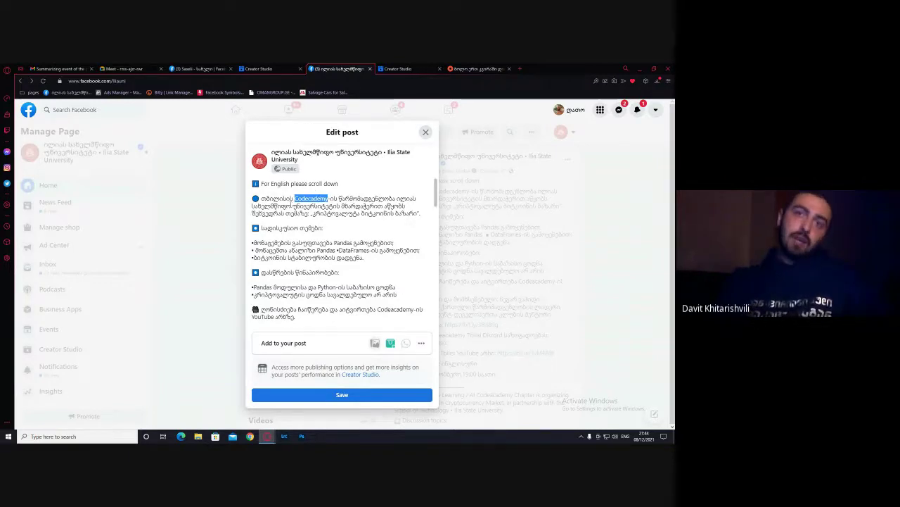
key("Left")
type("@")
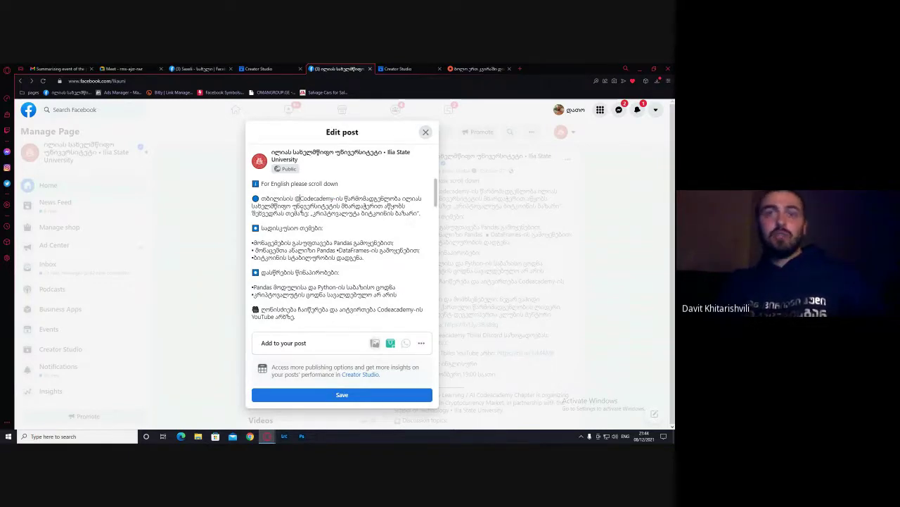
key("BackSpace")
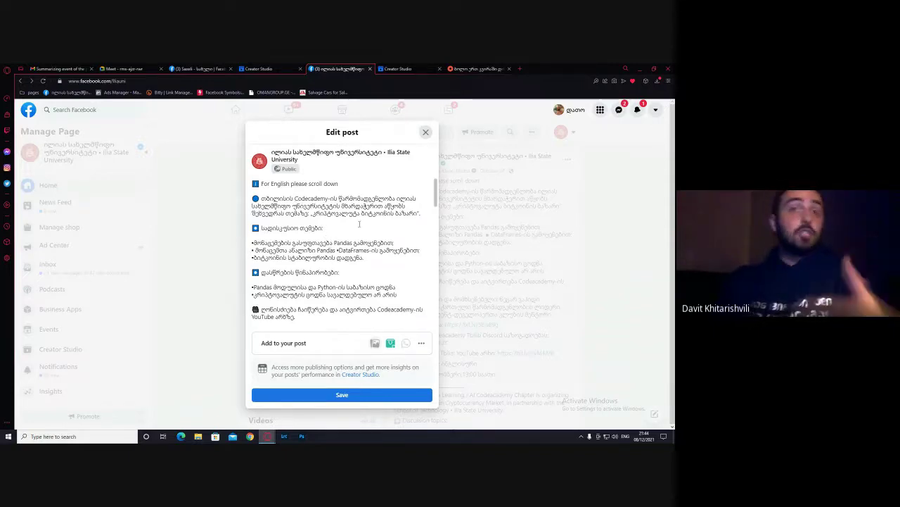
left_click(425, 132)
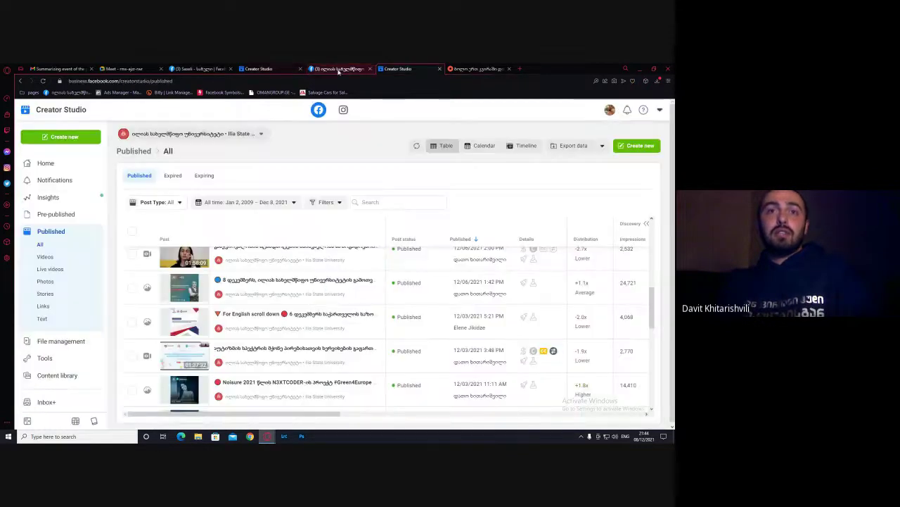
Read through the Codecademy Bitcoin post's English section and return to the beginning of the post
scroll(408, 282, "down", 1)
scroll(456, 266, "down", 3)
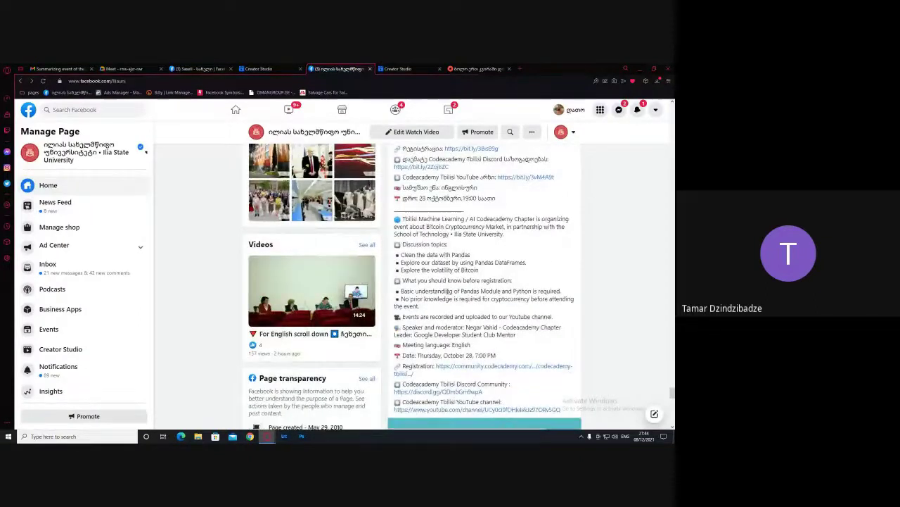
scroll(485, 317, "down", 2)
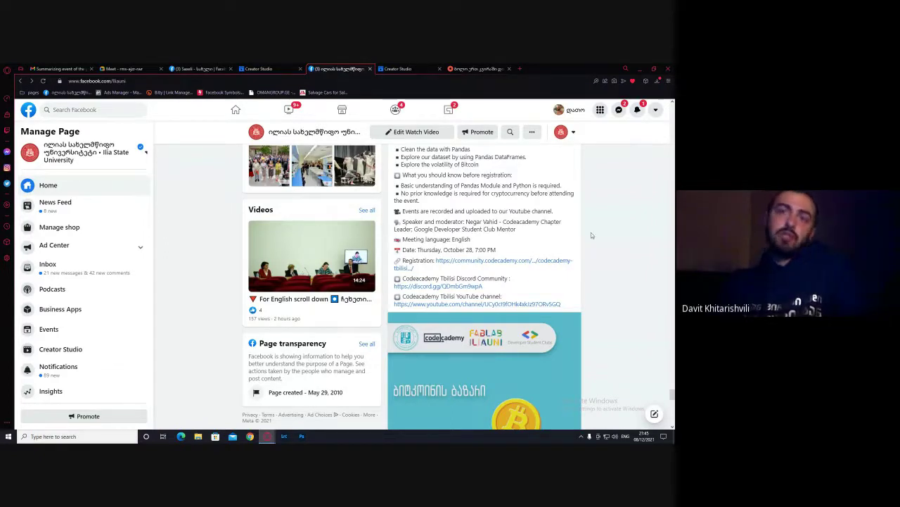
scroll(521, 251, "up", 1)
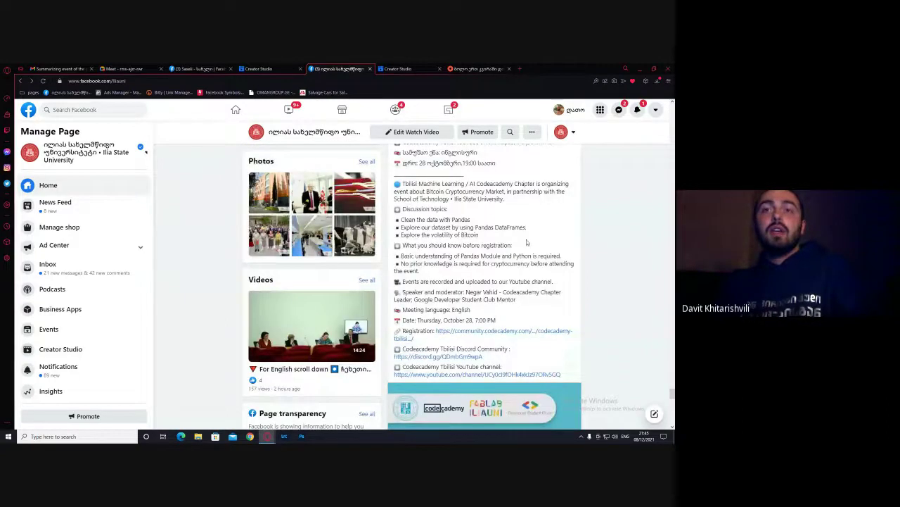
scroll(526, 242, "up", 2)
scroll(526, 242, "up", 2)
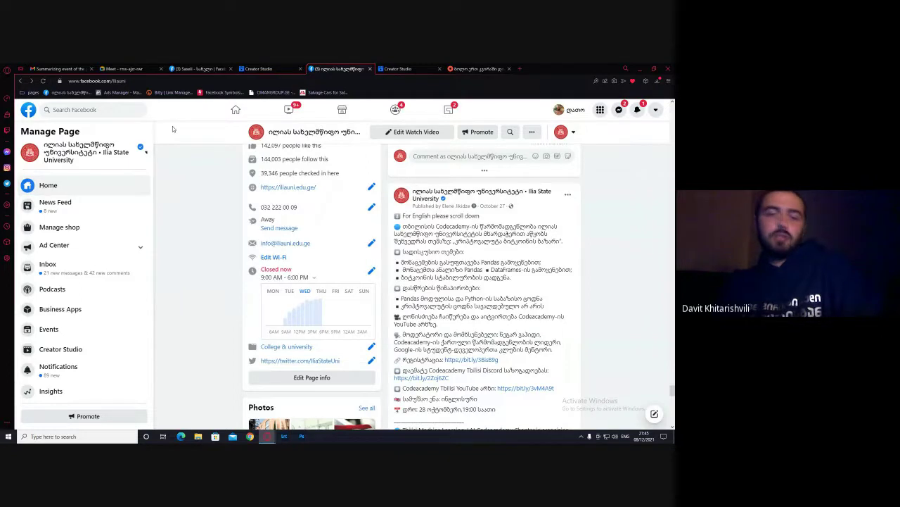
Check the in-call messages in Google Meet, and return to the Facebook page to view the Codecademy post's image and engagement figures
left_click(115, 68)
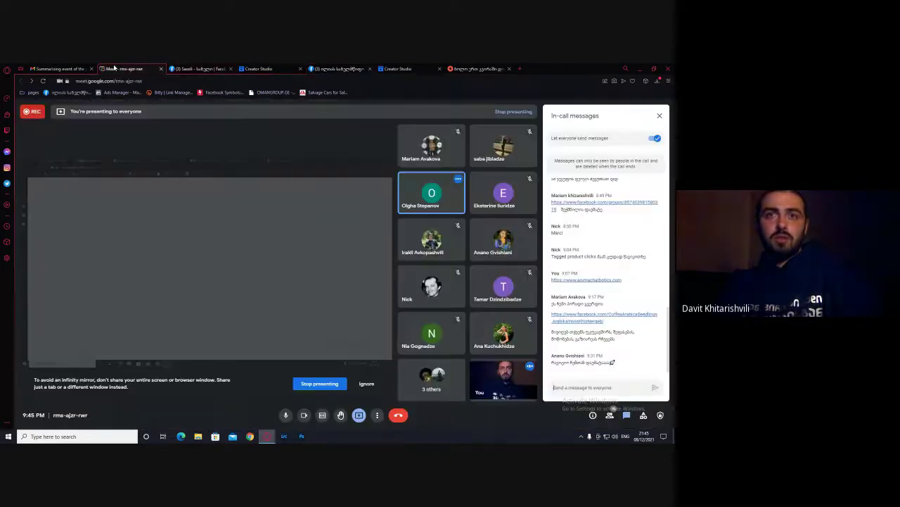
left_click(338, 68)
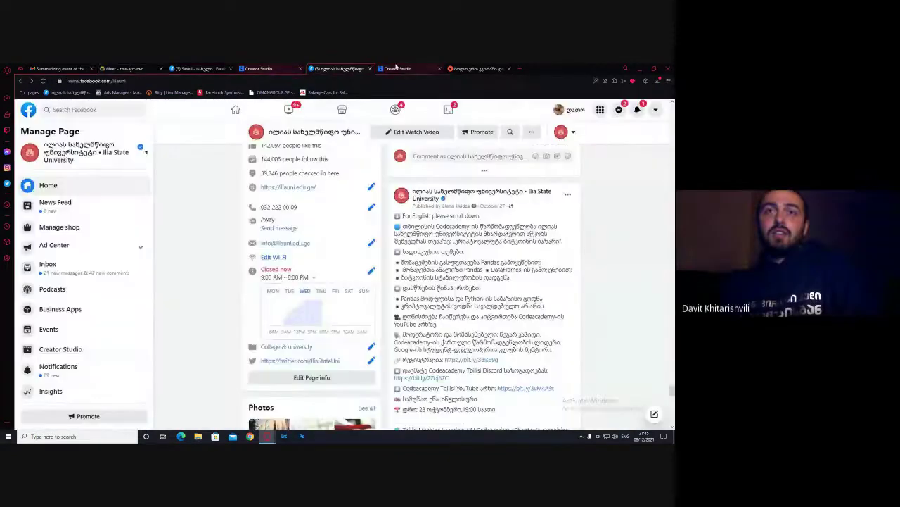
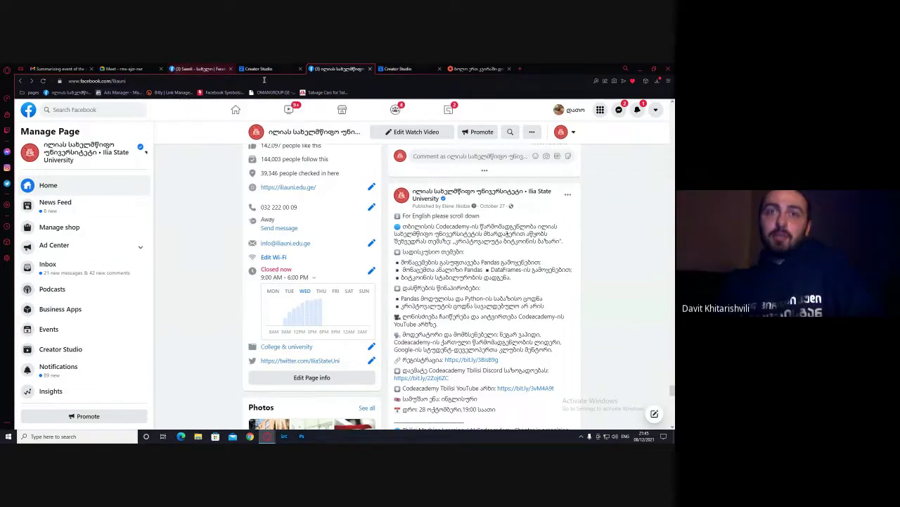
scroll(546, 331, "down", 2)
scroll(546, 330, "down", 2)
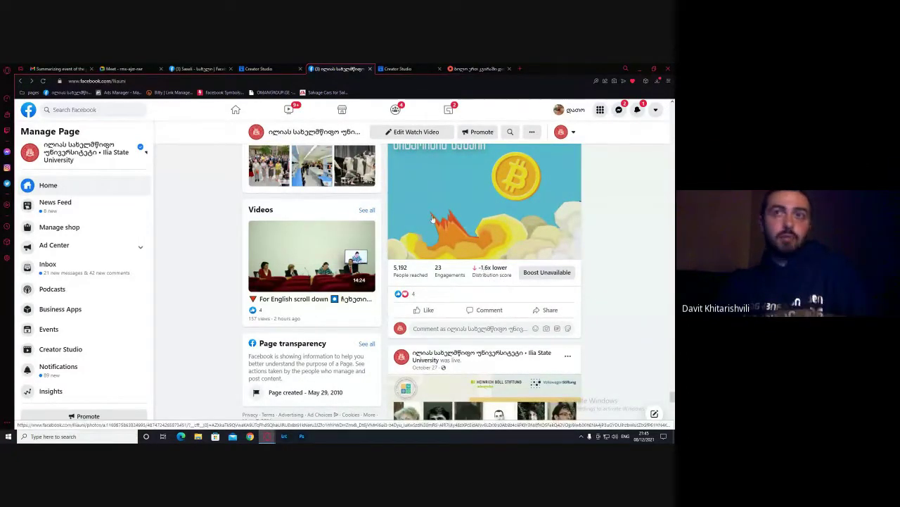
Browse Ilia State University's published posts in Creator Studio back to November and find the November 15 conference post
left_click(399, 70)
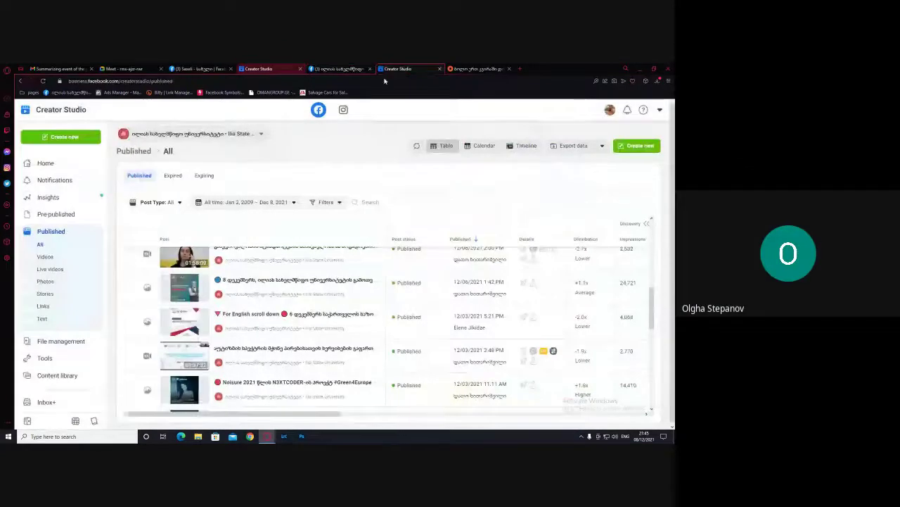
scroll(173, 298, "up", 1)
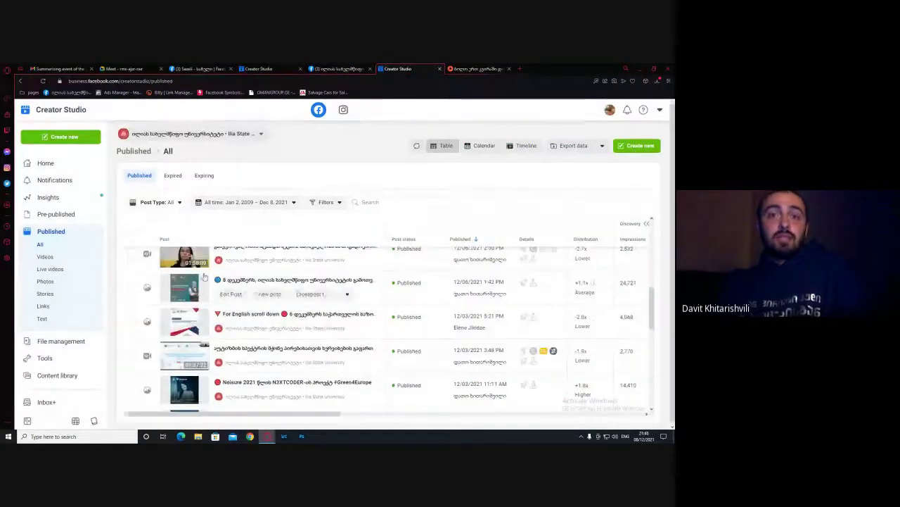
mouse_move(226, 287)
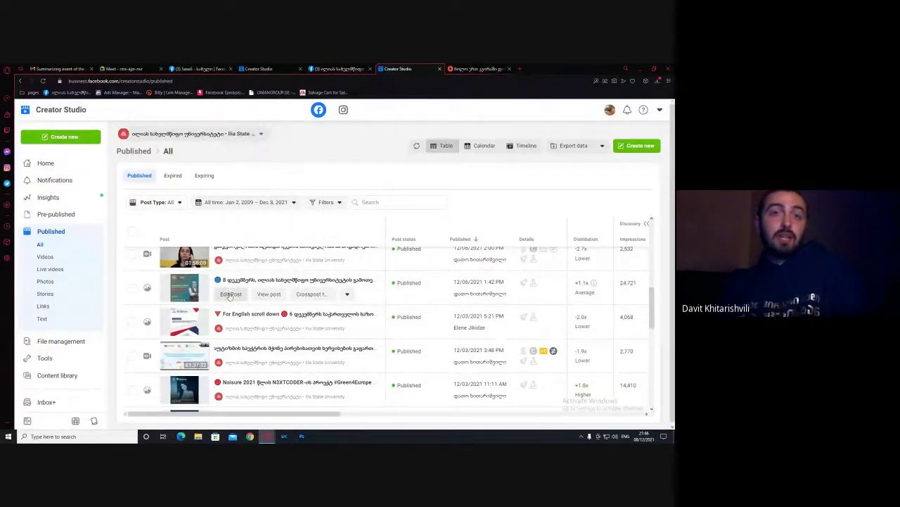
scroll(250, 348, "down", 5)
scroll(250, 348, "down", 3)
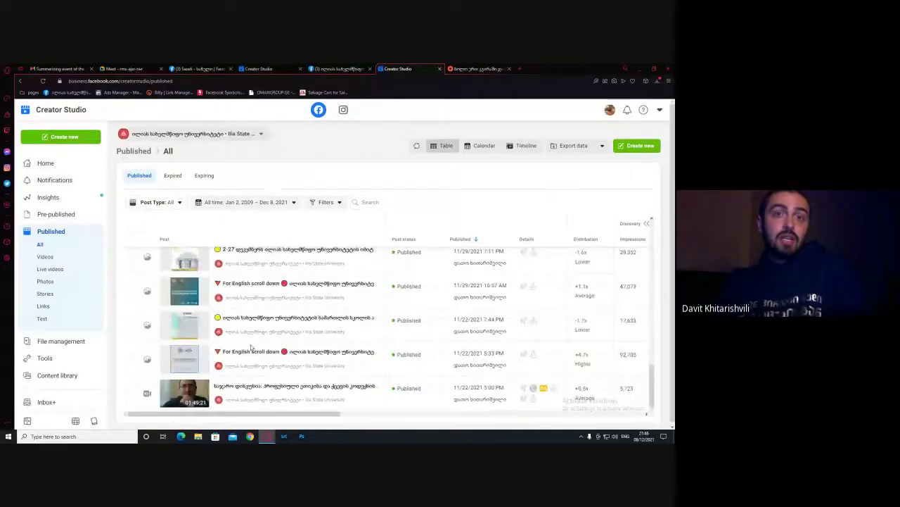
scroll(250, 346, "down", 3)
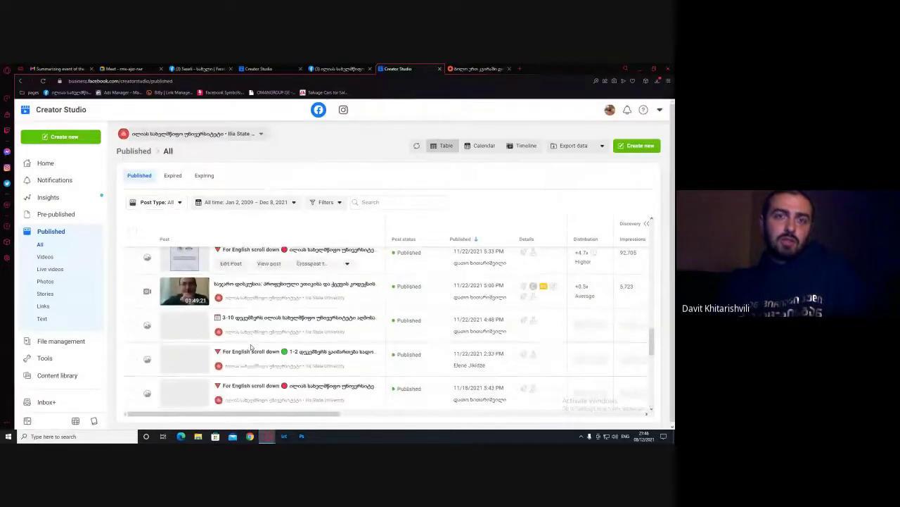
scroll(250, 345, "down", 5)
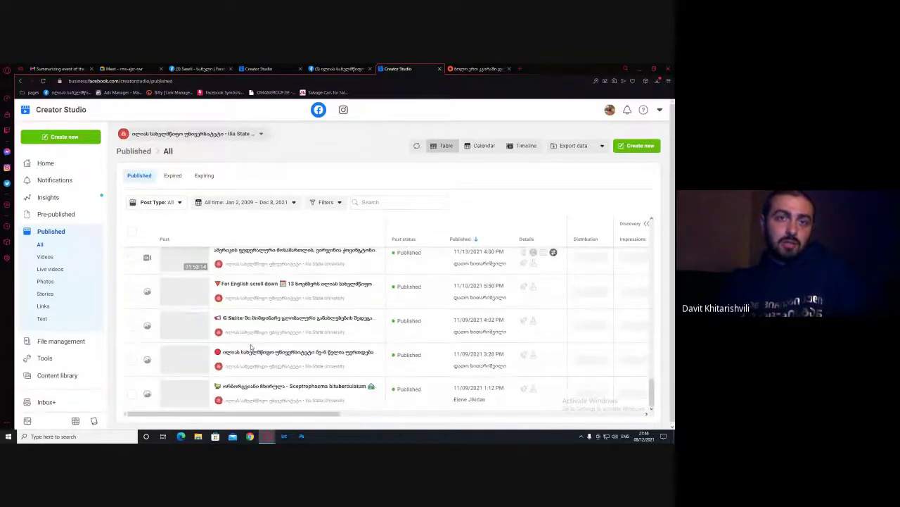
scroll(232, 309, "up", 1)
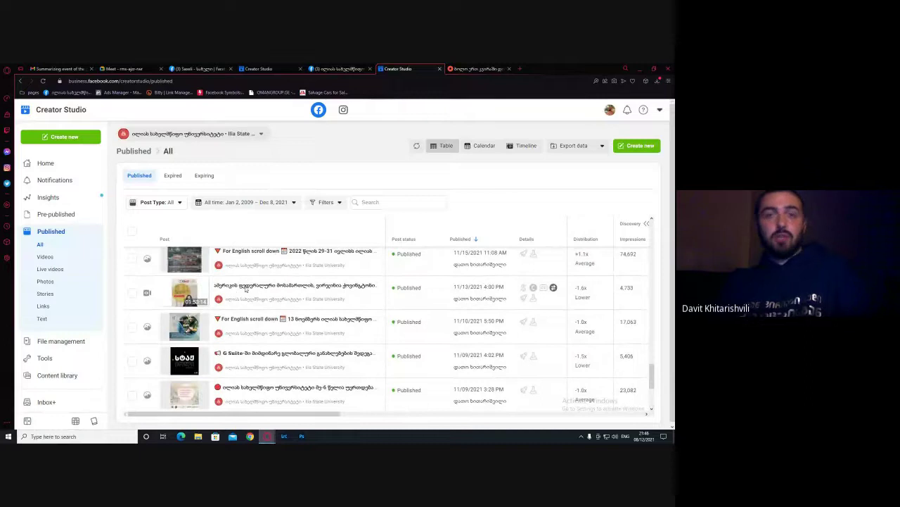
scroll(245, 289, "up", 1)
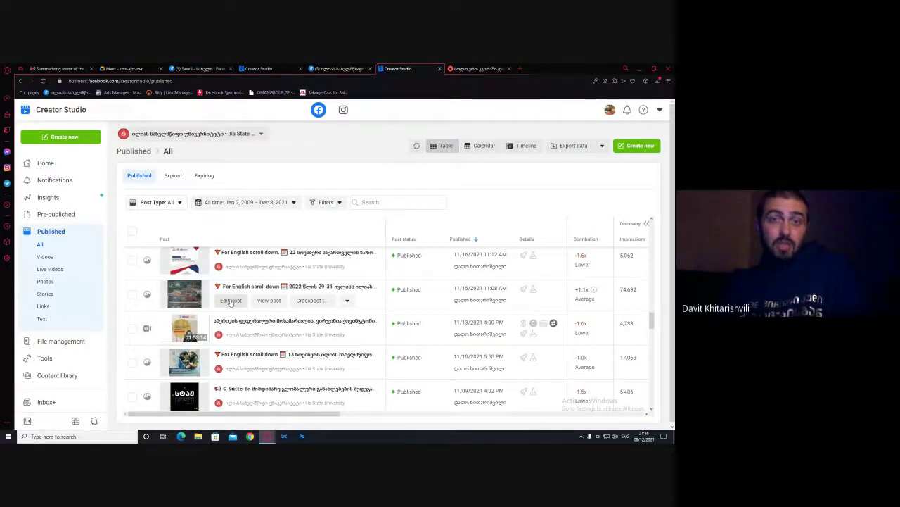
Open the November 15 conference post for editing, review its text and optional fields, and discard any changes
left_click(231, 300)
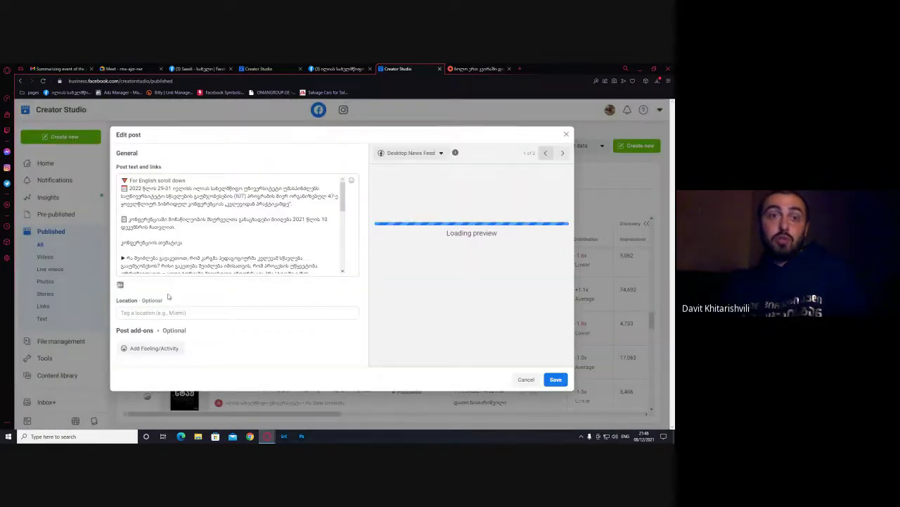
scroll(243, 271, "down", 1)
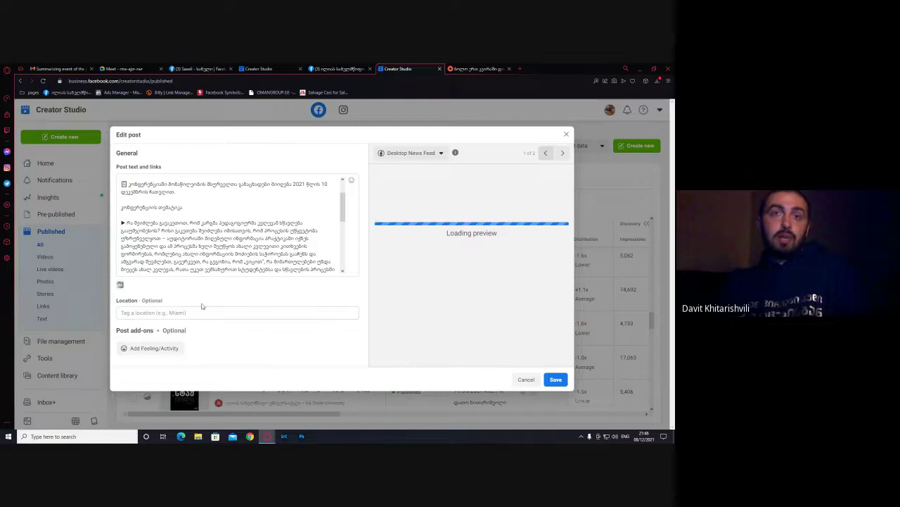
scroll(452, 300, "down", 1)
scroll(452, 301, "down", 2)
left_click(566, 134)
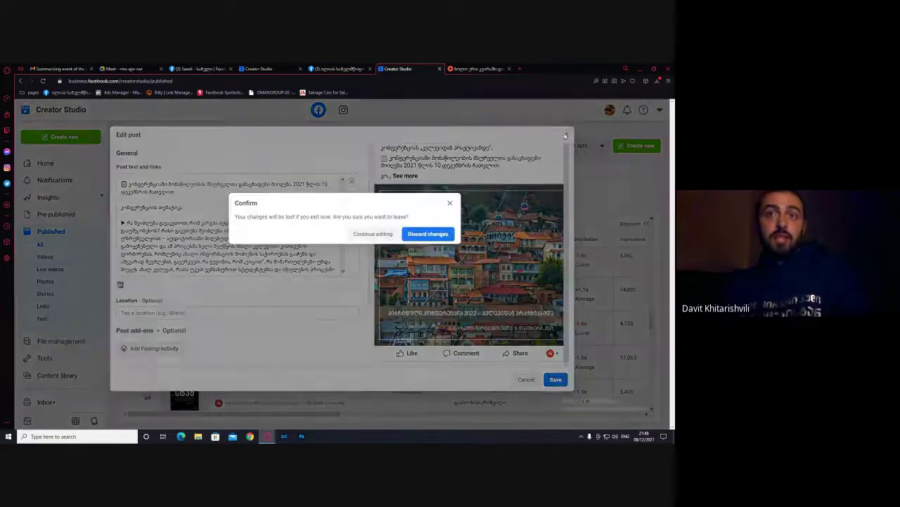
left_click(431, 233)
Open the details of the November 15 conference post and start editing its full text
mouse_move(232, 304)
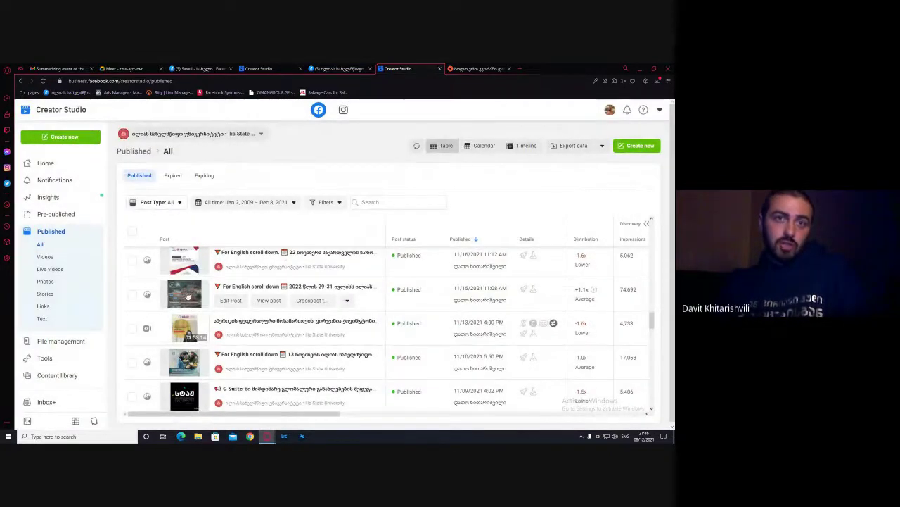
left_click(236, 287)
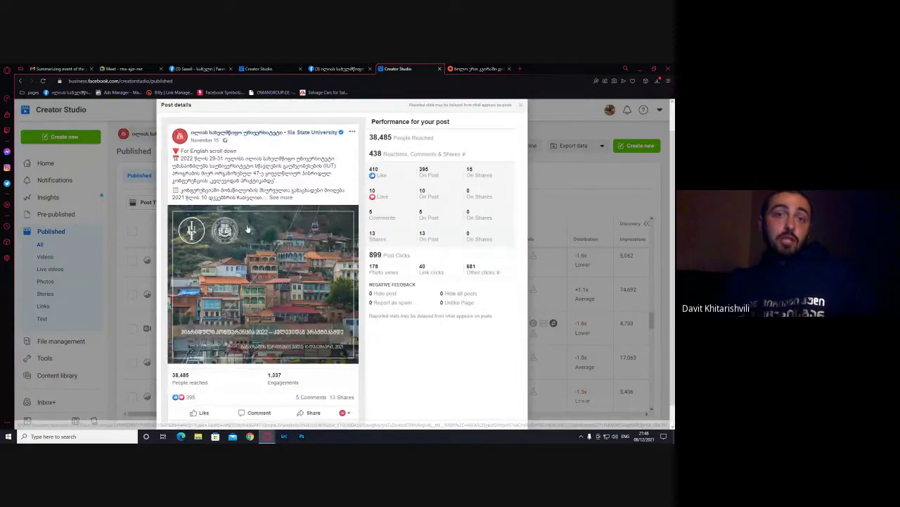
left_click(352, 146)
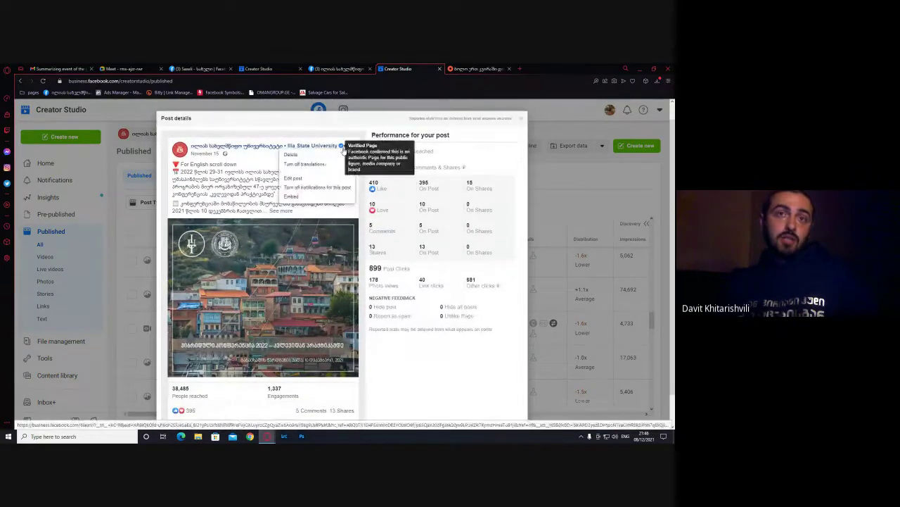
left_click(299, 178)
left_click(281, 210)
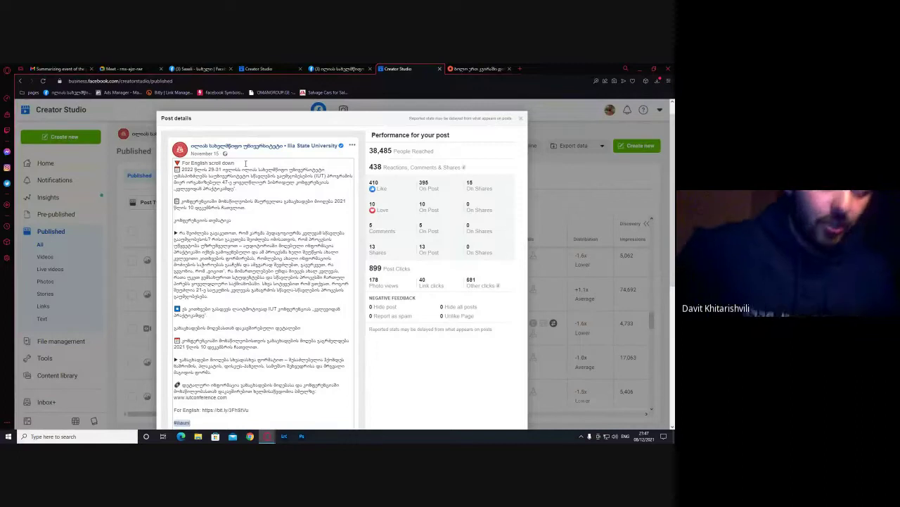
Review the conference post's editable text, image and performance figures, and close the post details without saving
scroll(247, 236, "down", 3)
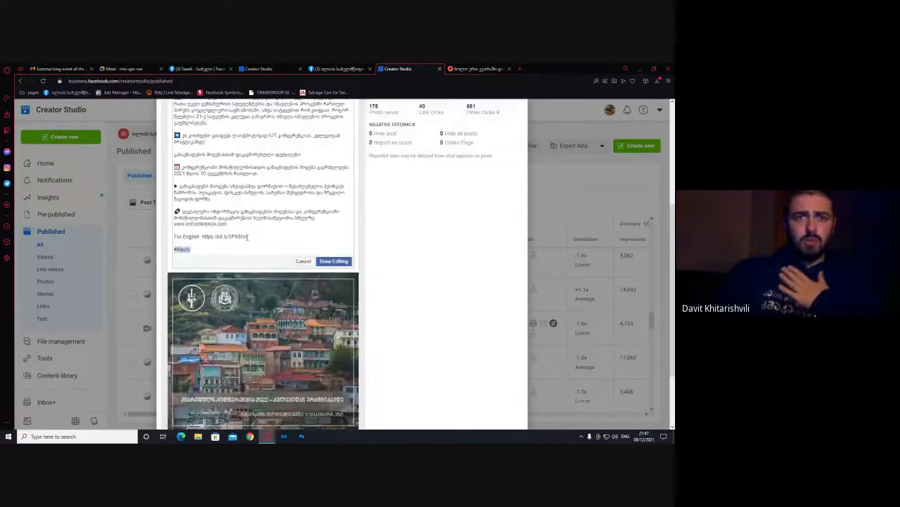
scroll(243, 231, "down", 1)
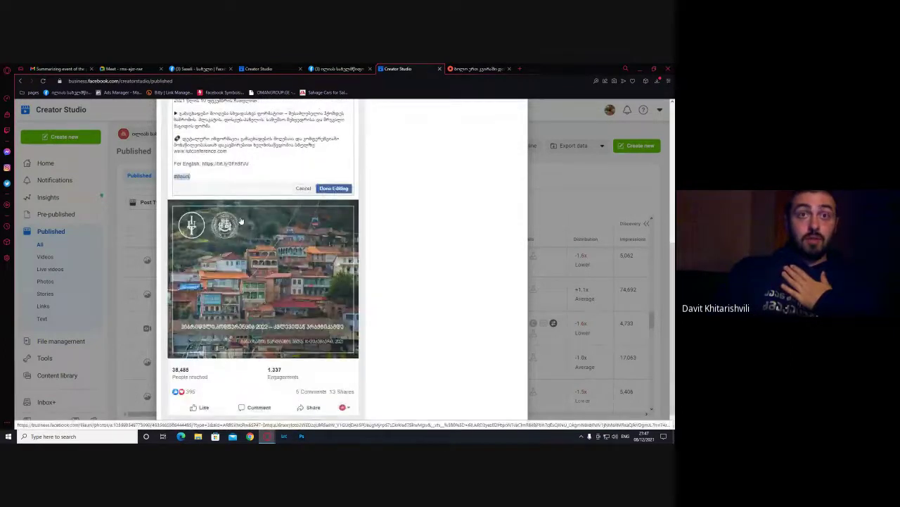
scroll(242, 232, "up", 5)
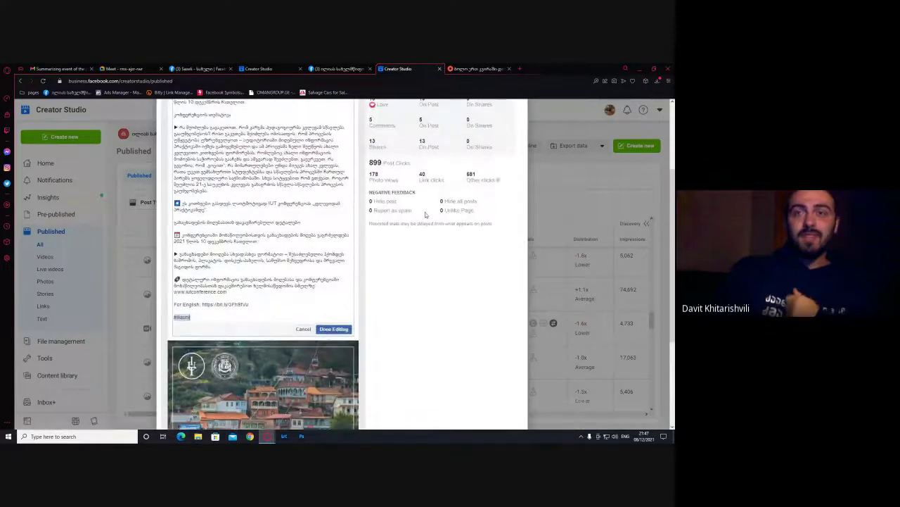
scroll(258, 244, "down", 3)
scroll(258, 245, "down", 2)
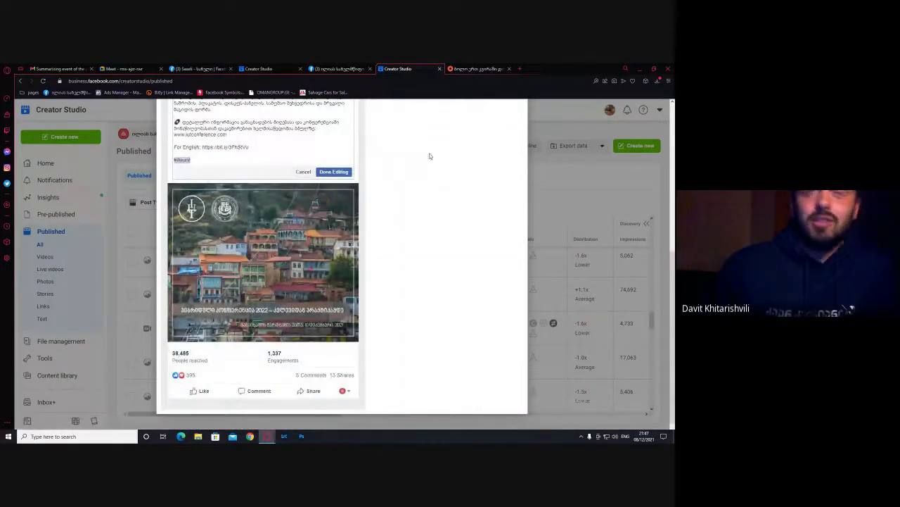
scroll(428, 154, "up", 5)
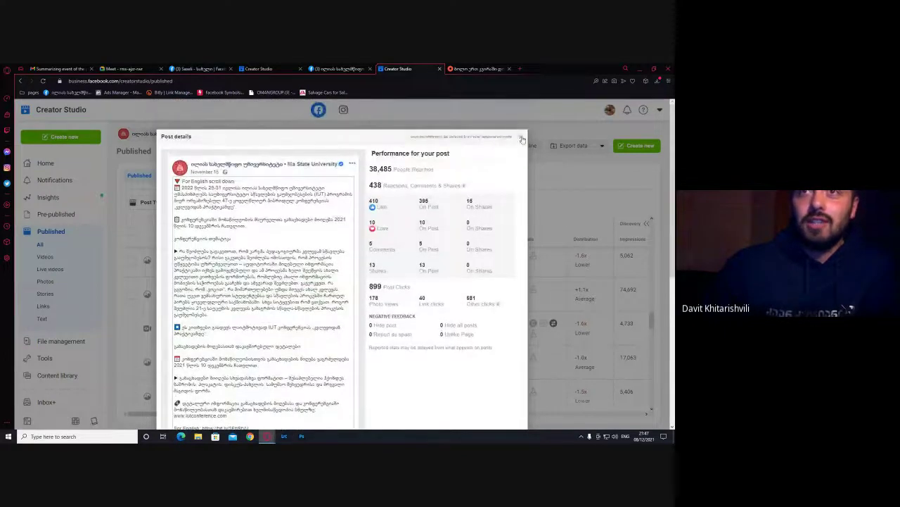
left_click(522, 138)
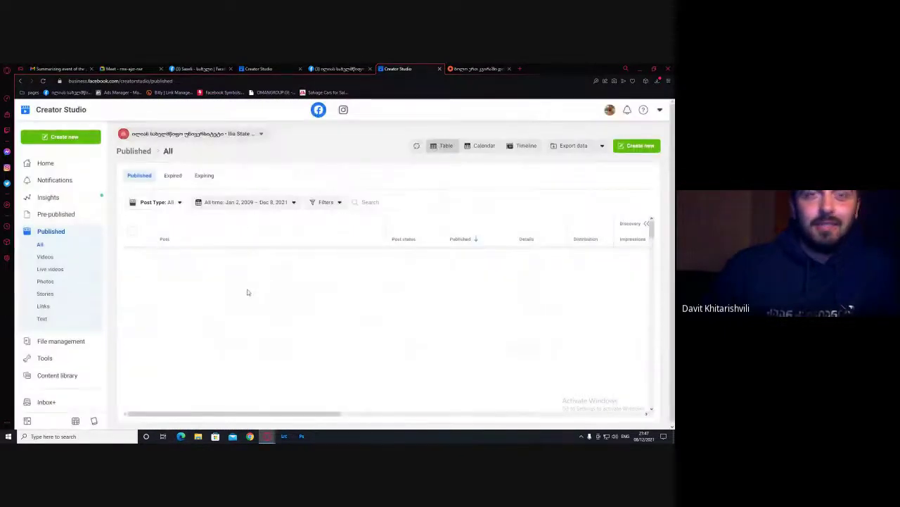
Find the Iliauni Theatre post in the published list, view its details and open it for editing
scroll(182, 289, "down", 1)
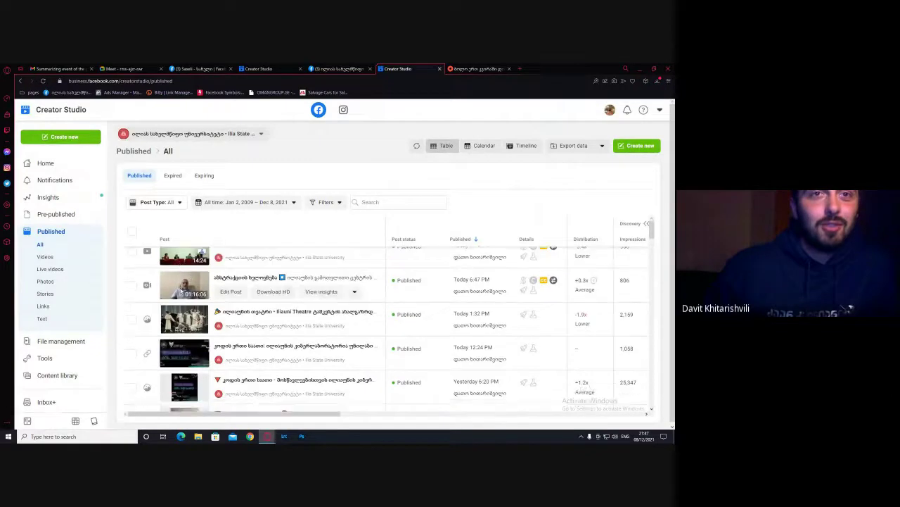
scroll(180, 290, "down", 1)
left_click(182, 291)
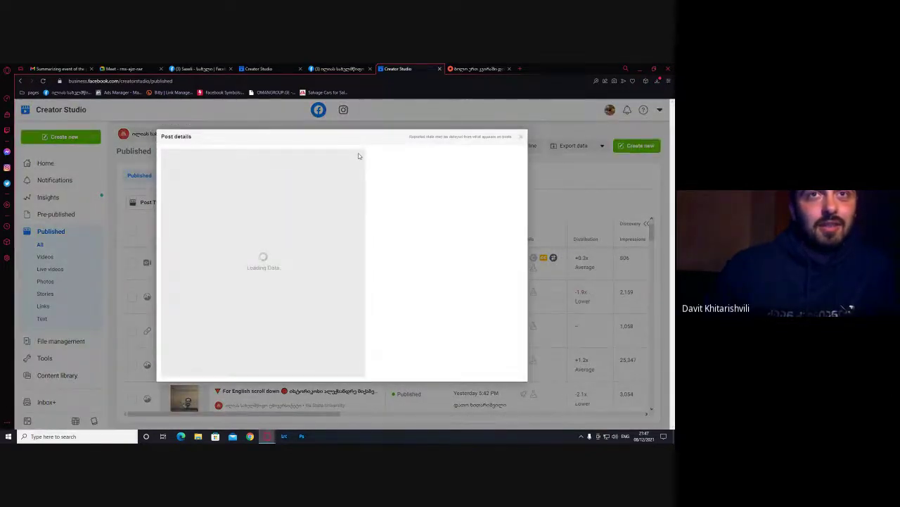
left_click(352, 163)
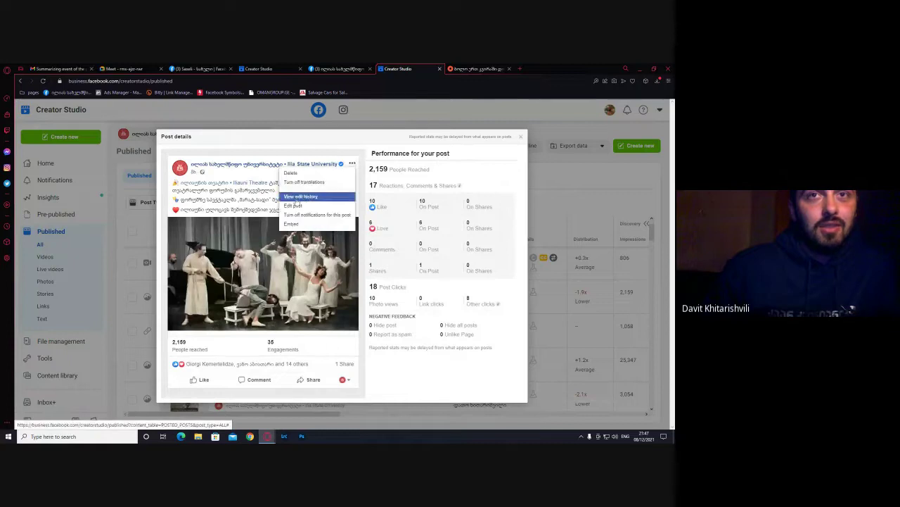
key("Escape")
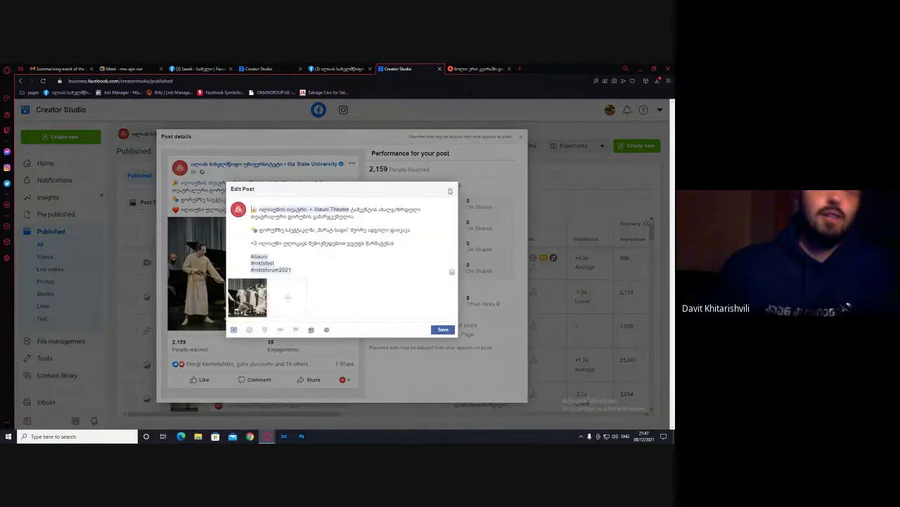
Highlight the Iliauni Theatre page mention in the post text, save the post without edits and return to the published list
mouse_move(263, 288)
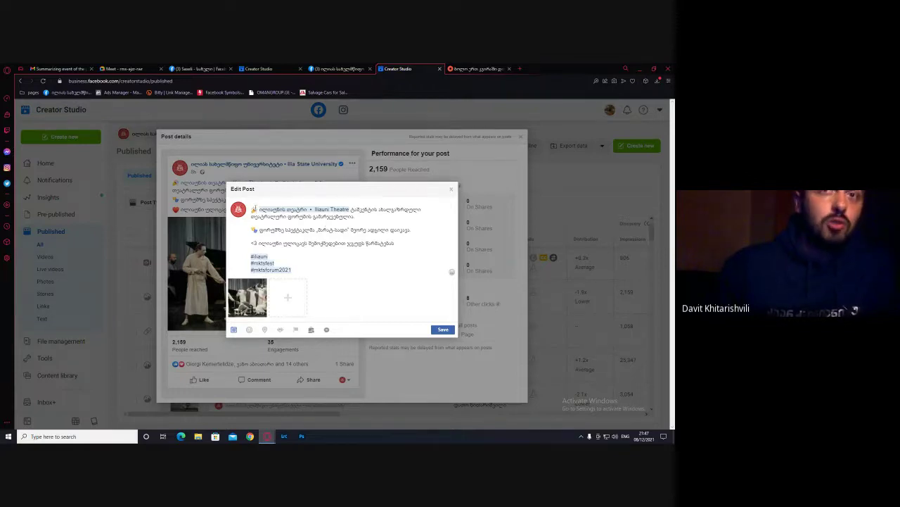
left_click_drag(270, 209, 323, 209)
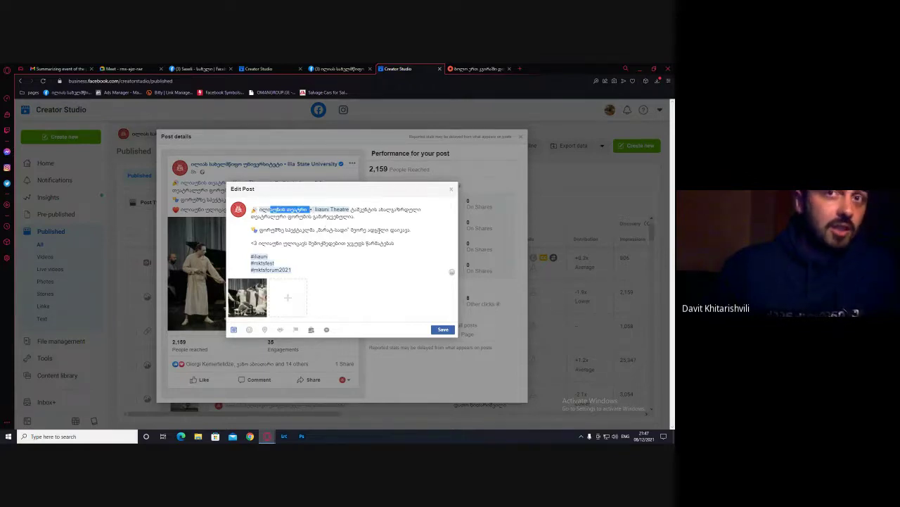
left_click(274, 209)
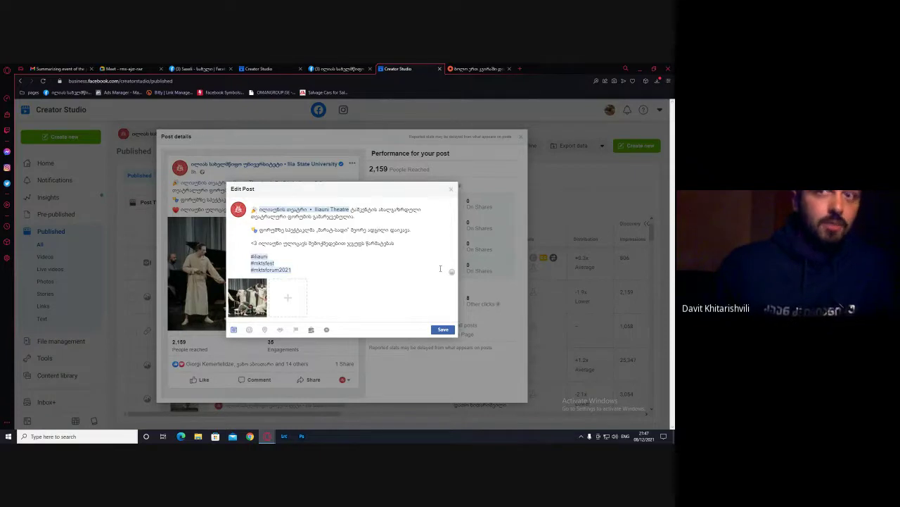
left_click(437, 332)
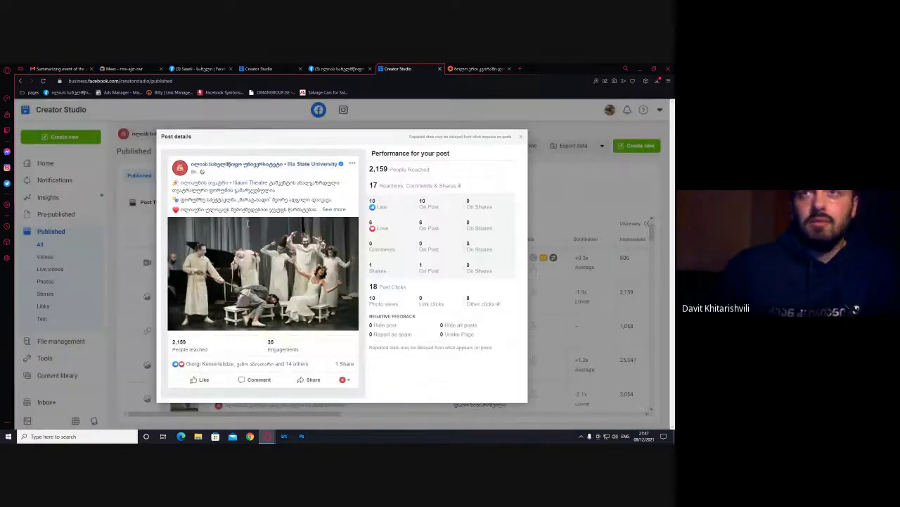
left_click(522, 138)
scroll(268, 273, "up", 1)
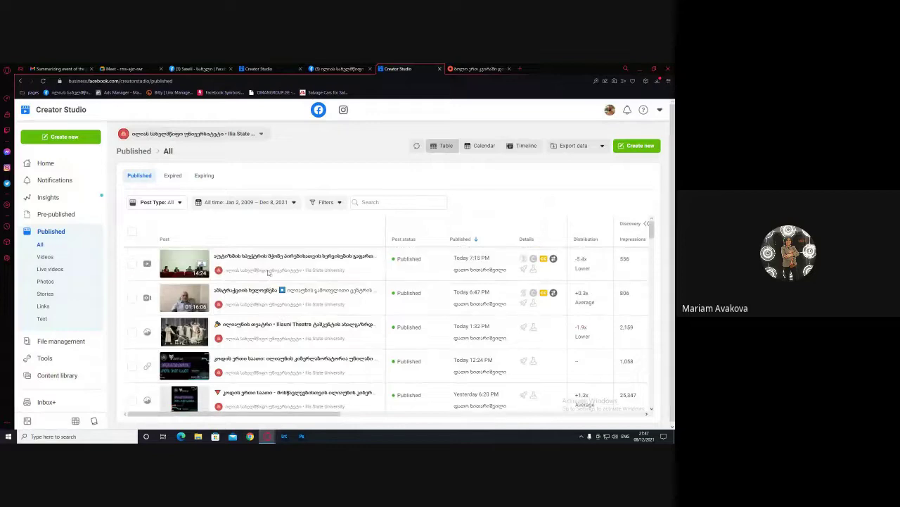
Browse the published posts in the table, the December 2021 weekly calendar and the timeline view
mouse_move(268, 273)
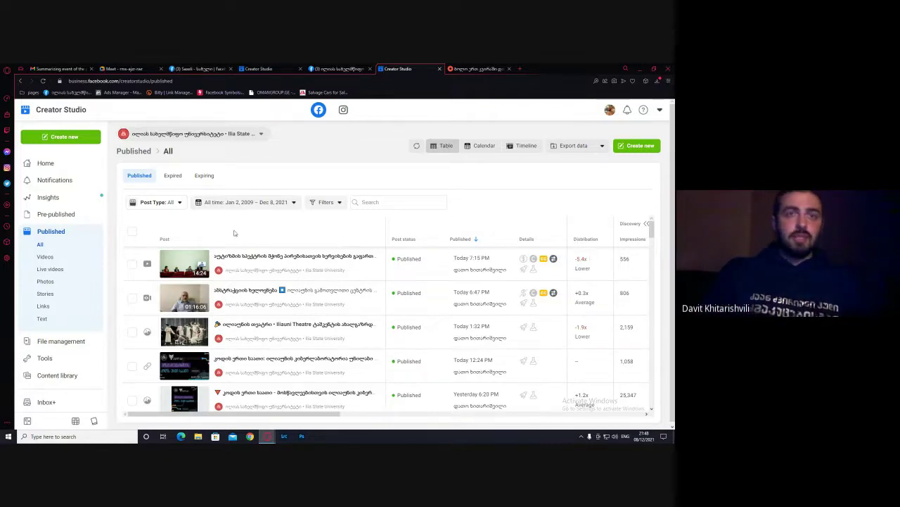
scroll(312, 263, "down", 3)
scroll(311, 262, "up", 3)
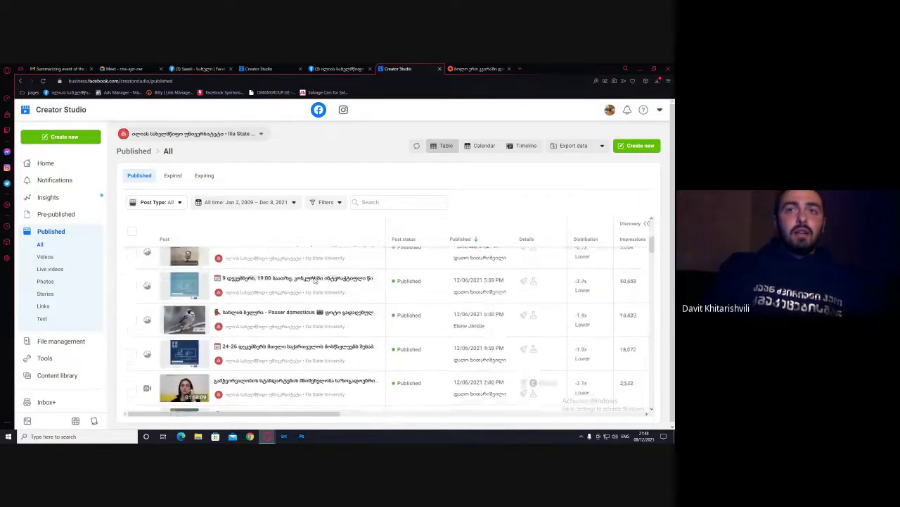
scroll(108, 228, "down", 1)
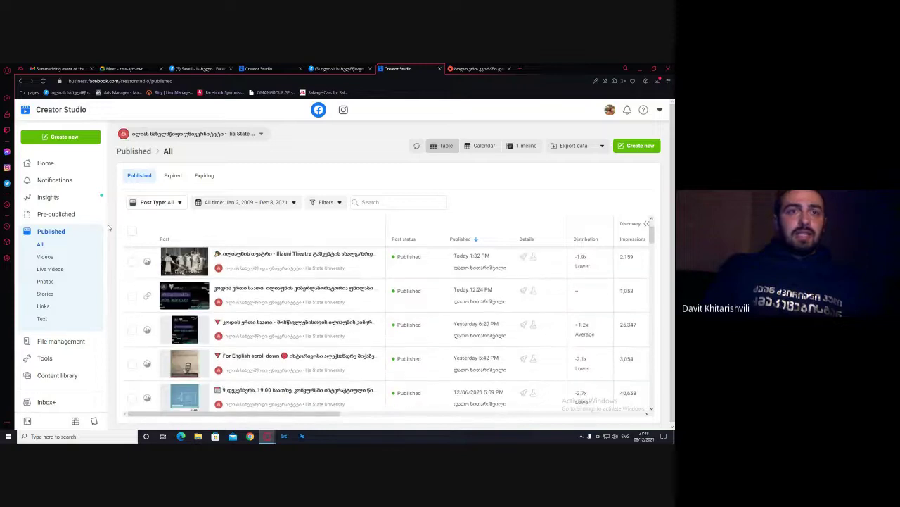
left_click(482, 147)
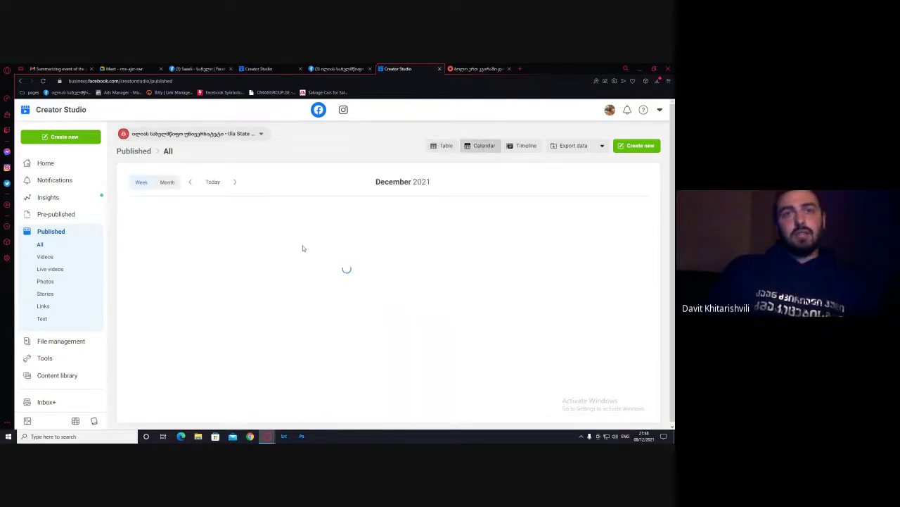
scroll(457, 268, "down", 5)
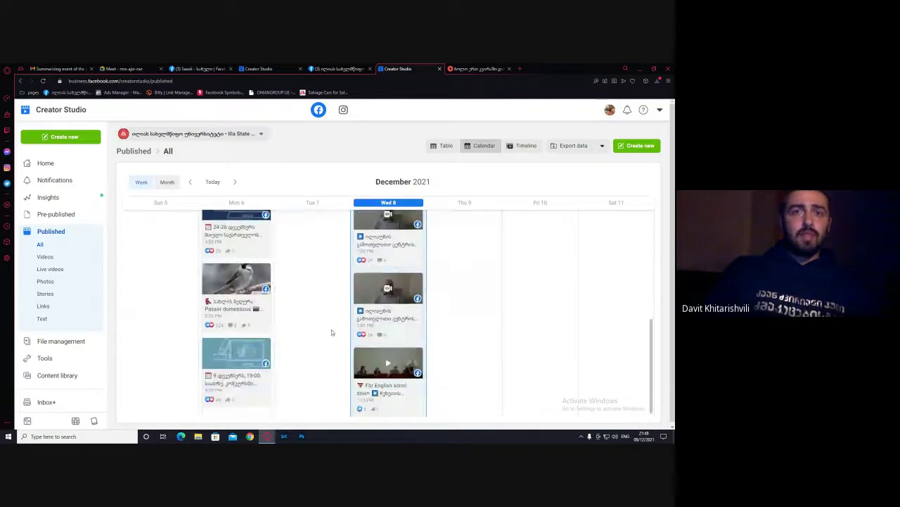
scroll(298, 324, "up", 5)
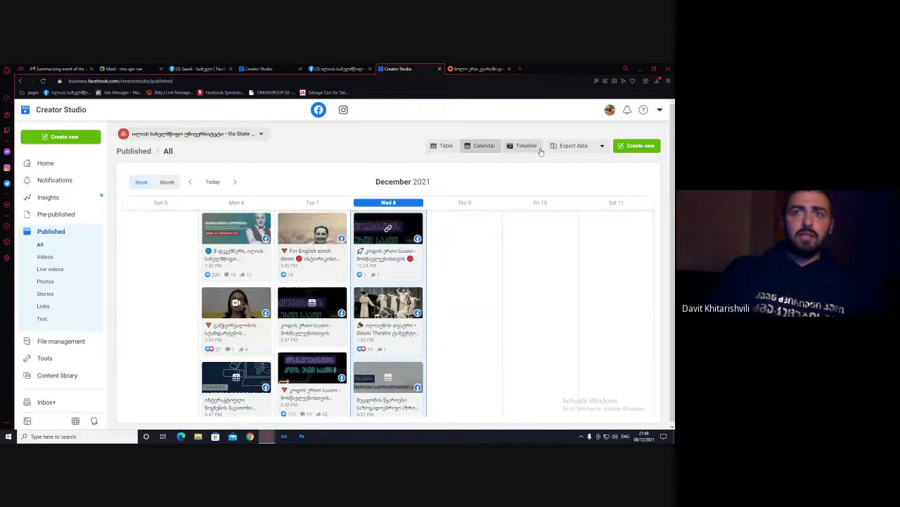
left_click(525, 147)
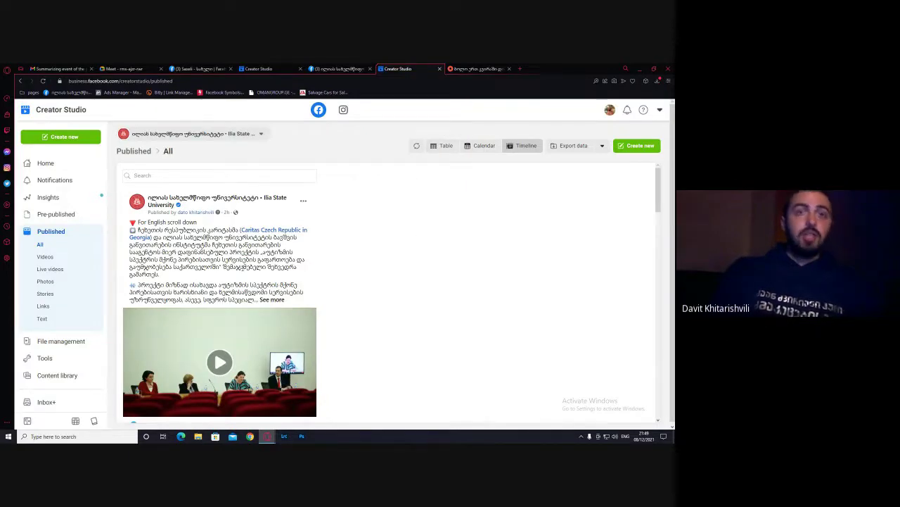
scroll(423, 282, "down", 5)
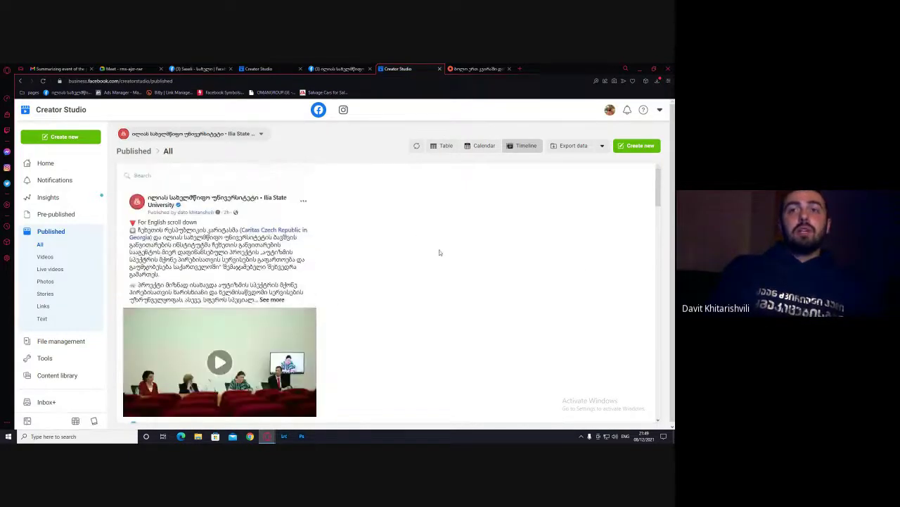
View the pages offered for creating a post test, and close the selection without choosing one
left_click(84, 139)
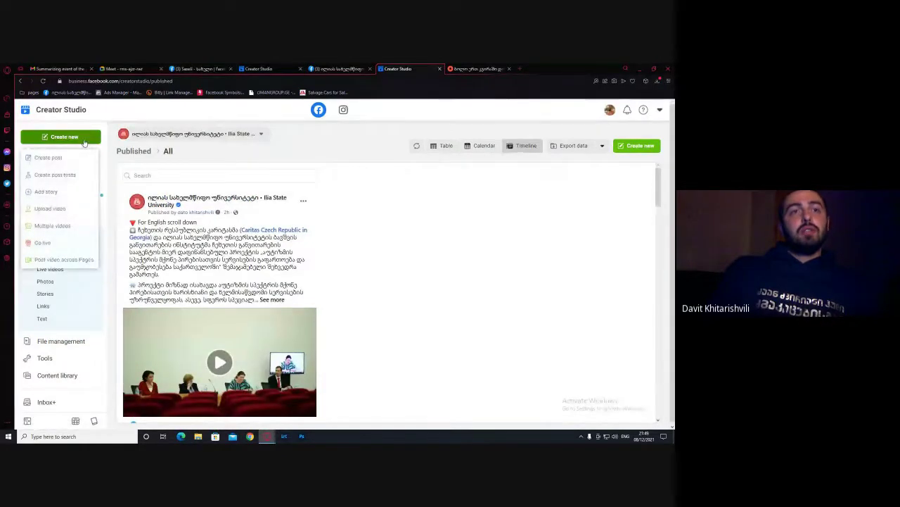
left_click(60, 177)
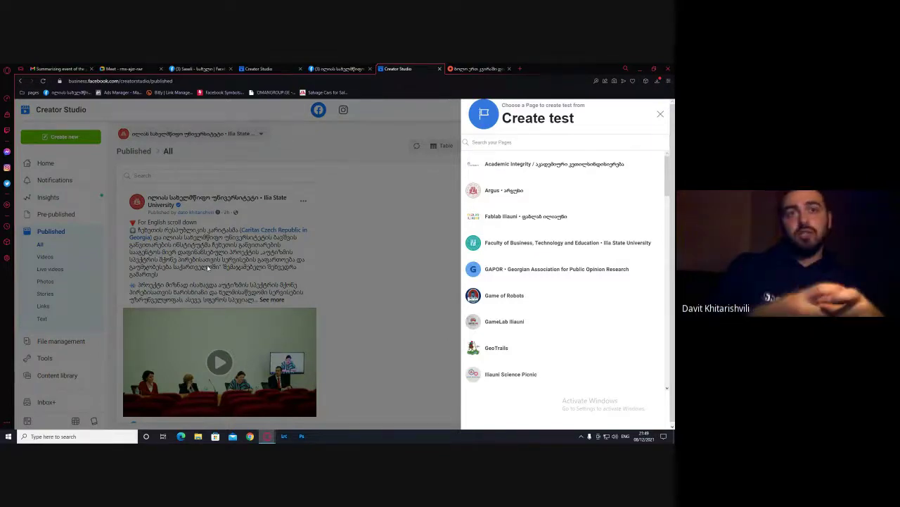
left_click(337, 217)
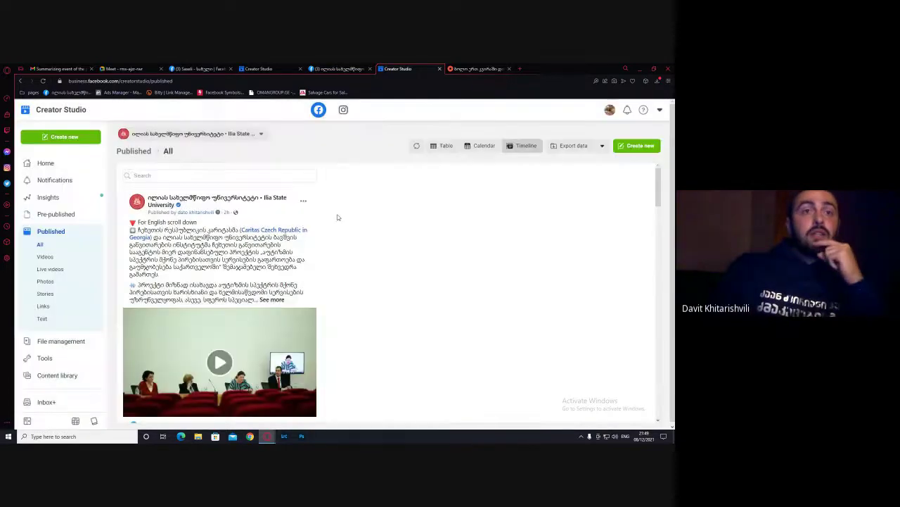
Open the playlists in the content library and browse Ilia State University's video playlists
scroll(161, 246, "down", 1)
scroll(161, 246, "down", 3)
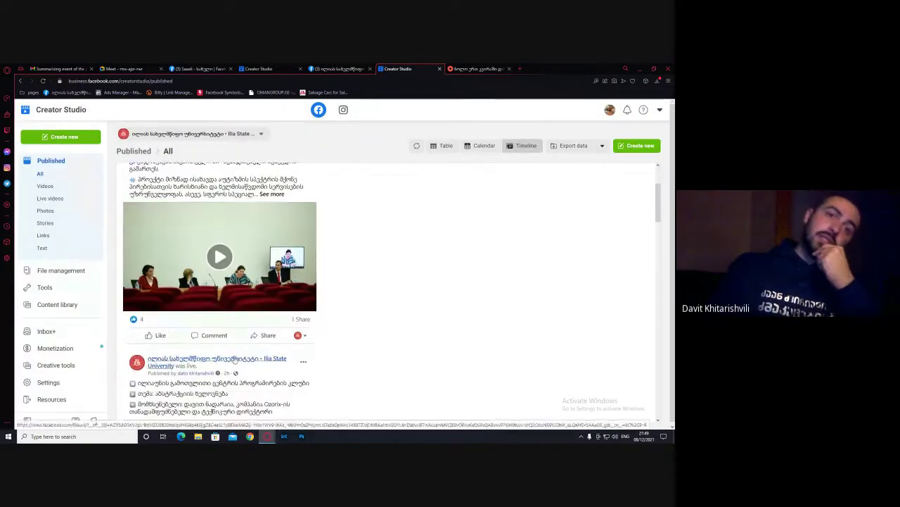
scroll(372, 304, "up", 5)
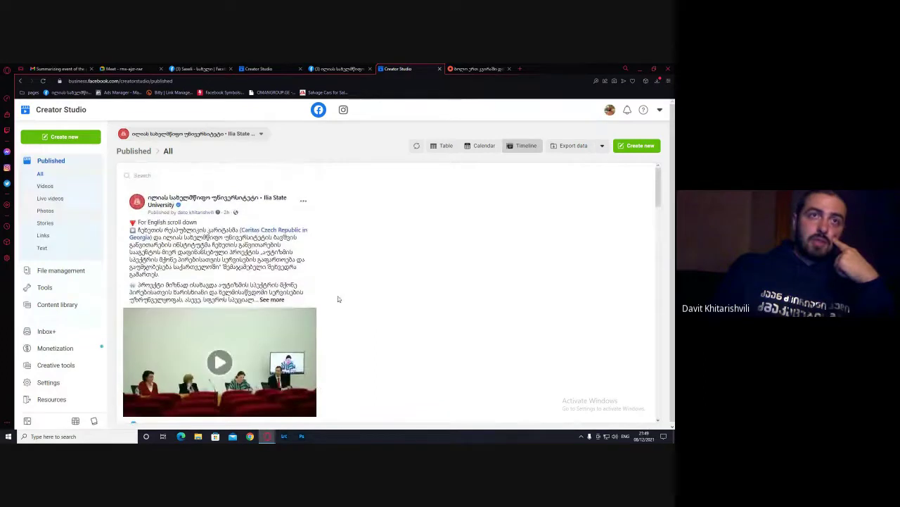
left_click(68, 307)
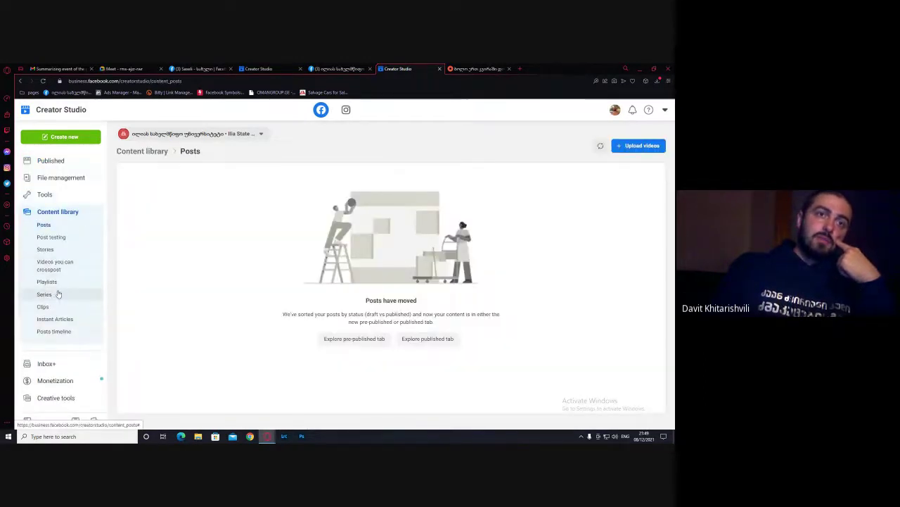
left_click(47, 282)
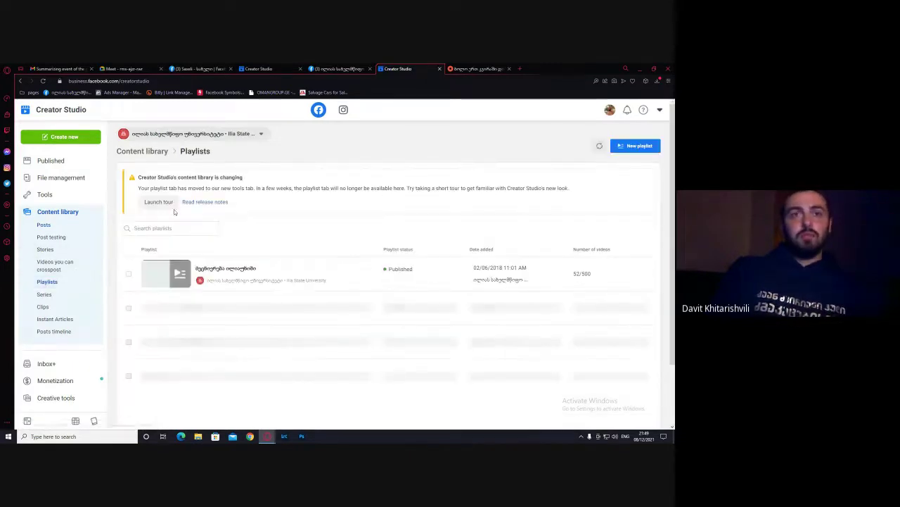
scroll(211, 317, "down", 5)
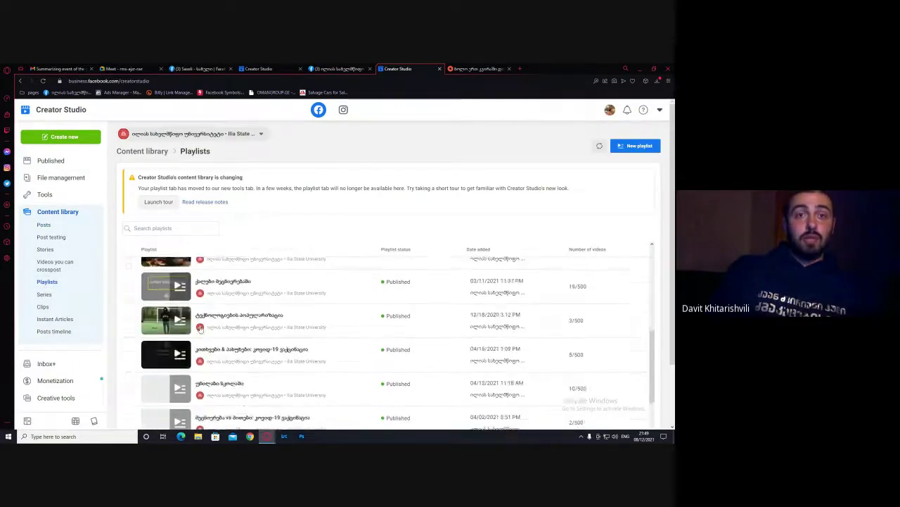
Leave the playlists and view the posts in Creator Studio's Instagram content library
scroll(185, 323, "up", 5)
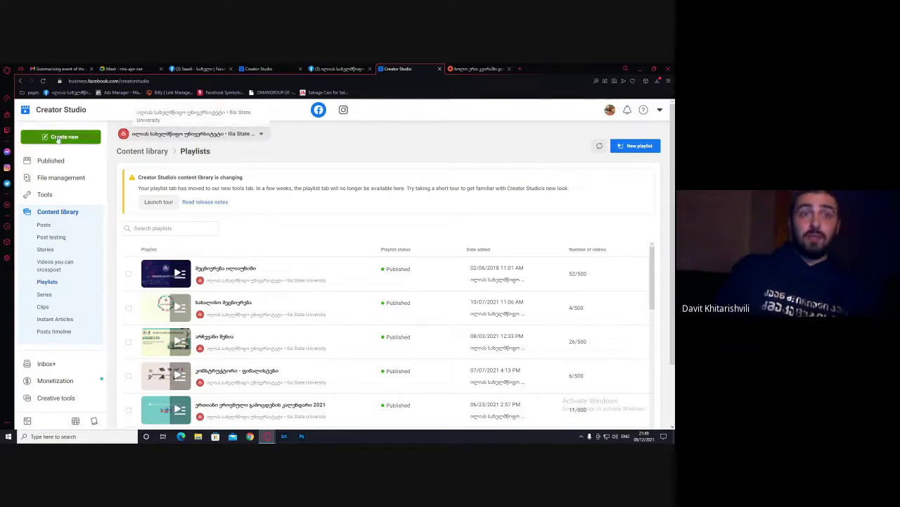
left_click(343, 112)
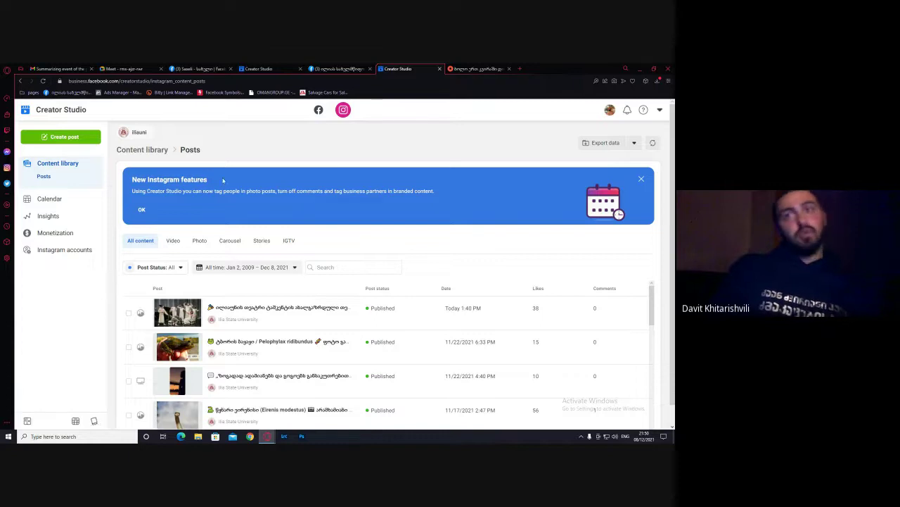
scroll(323, 214, "down", 1)
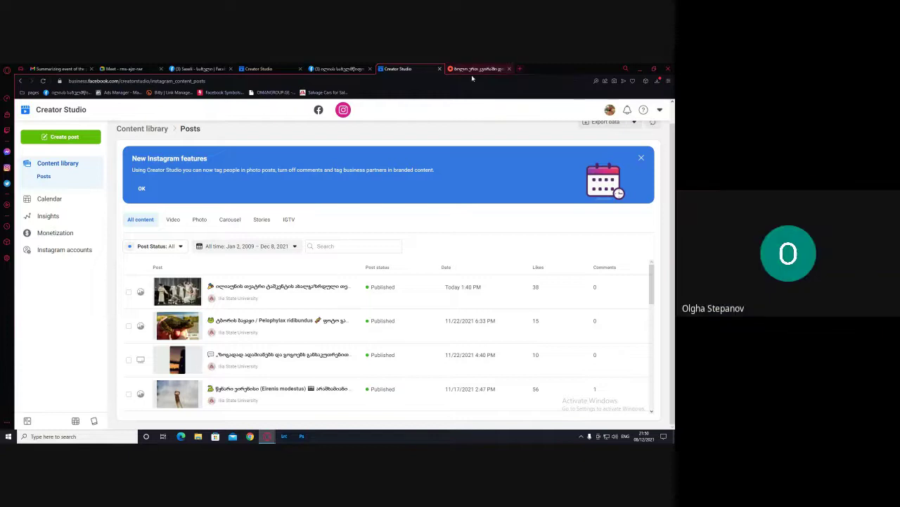
scroll(268, 162, "up", 1)
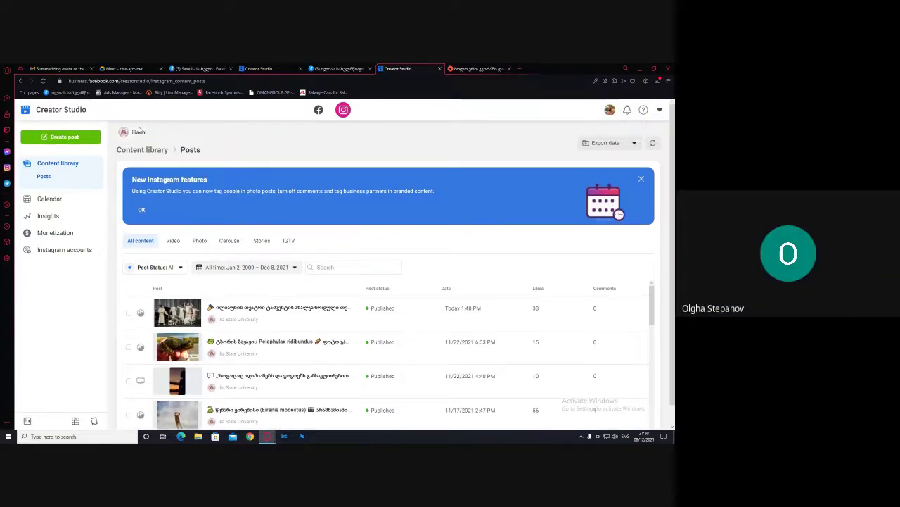
Start a new Instagram feed post and enter "hjkgh" as its caption
left_click(71, 138)
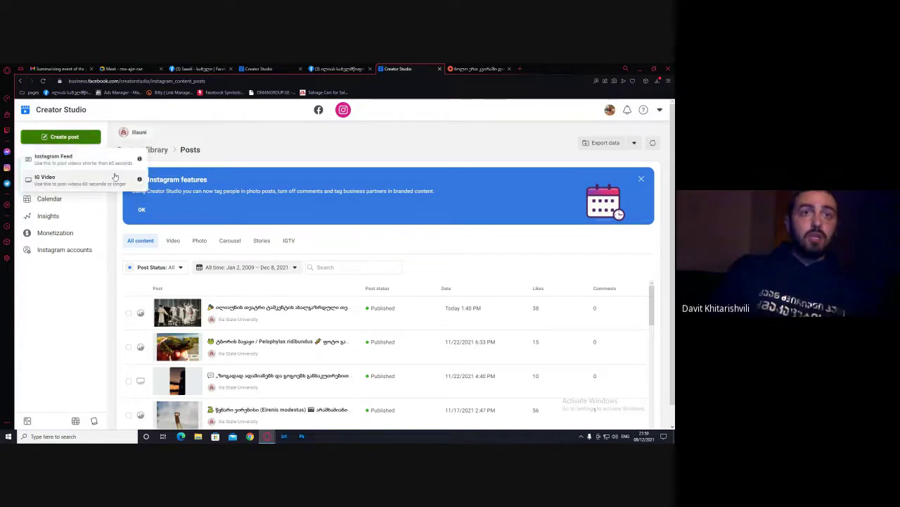
left_click(60, 163)
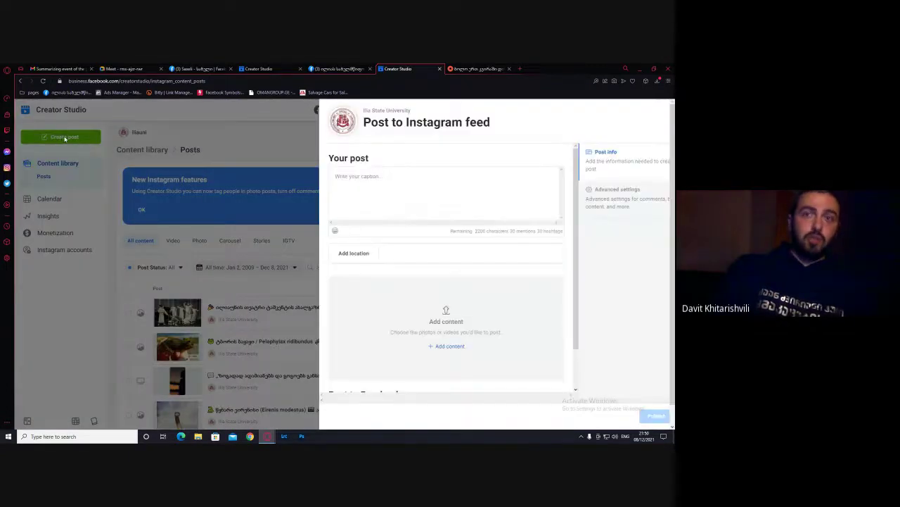
left_click(368, 180)
type("hjkgh")
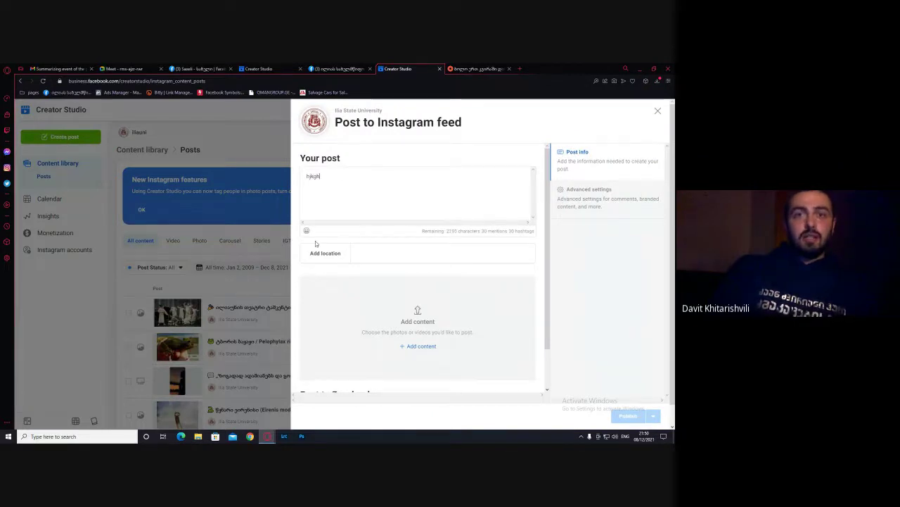
Try to upload a downloaded video to the Instagram post, and add a downloaded GAPOR image in its place
left_click(411, 347)
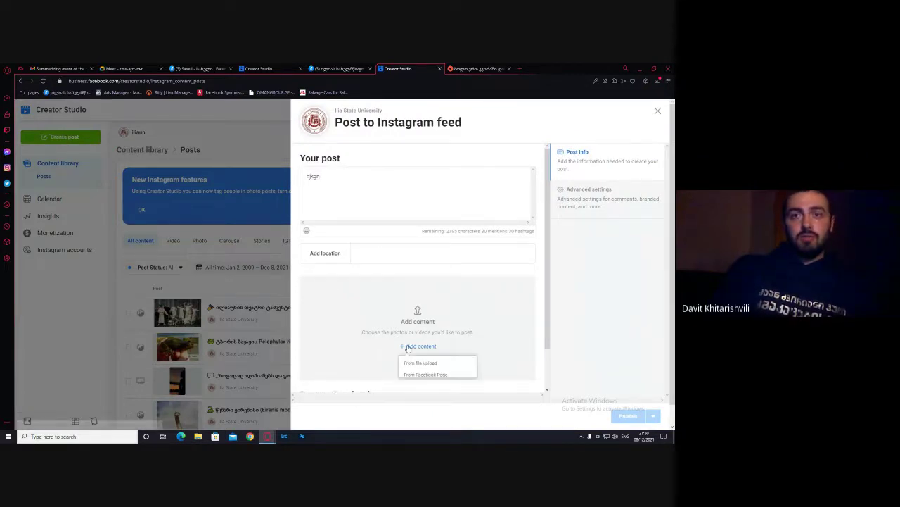
left_click(431, 368)
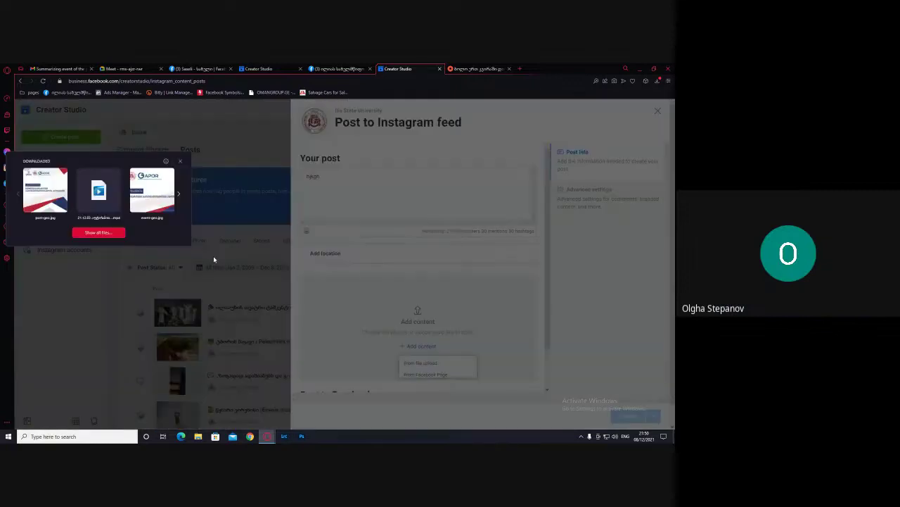
double_click(77, 199)
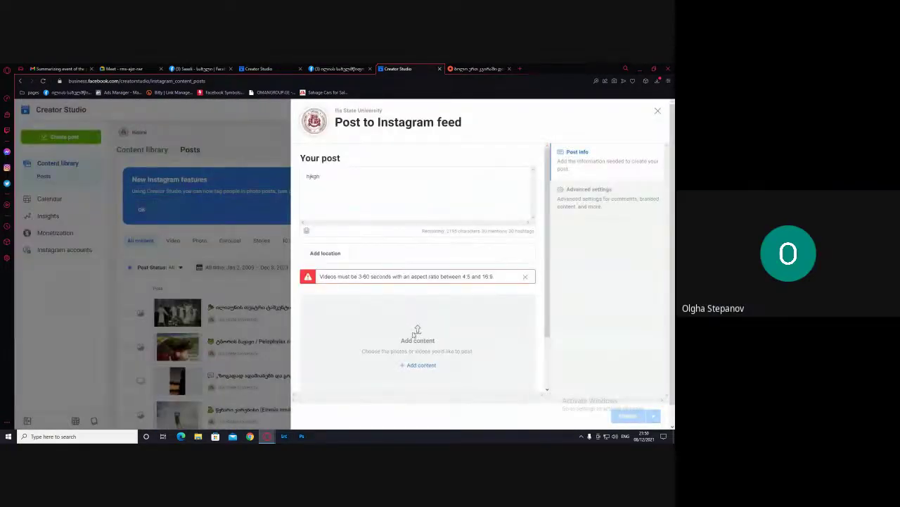
left_click(413, 363)
left_click(417, 381)
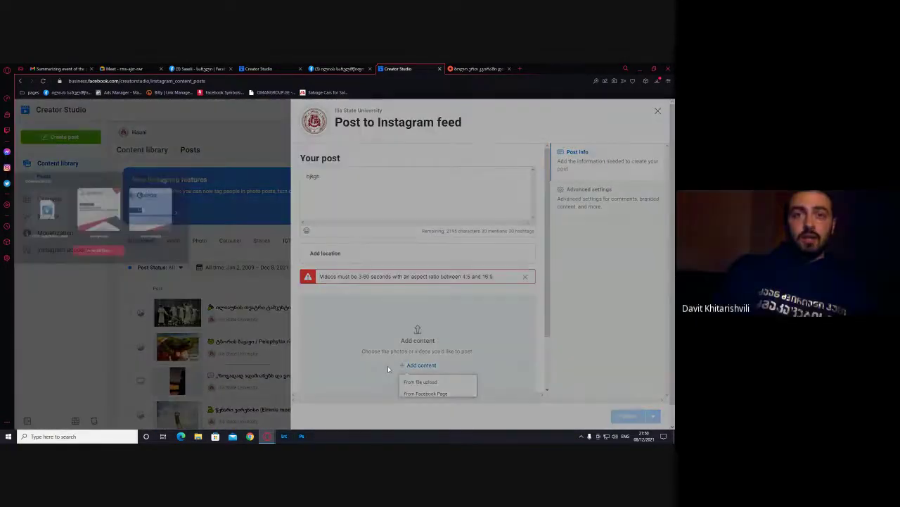
double_click(81, 214)
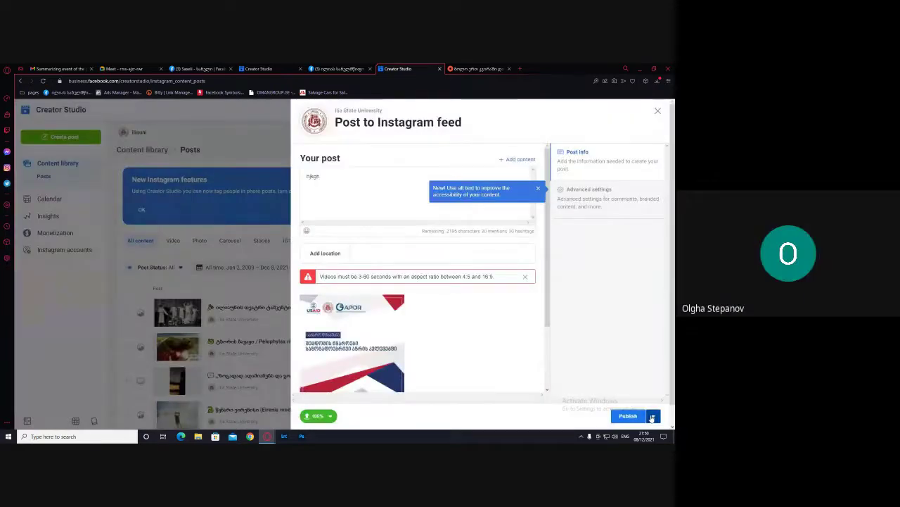
Switch the Instagram post from immediate publishing to scheduled and choose its publishing date
left_click(653, 416)
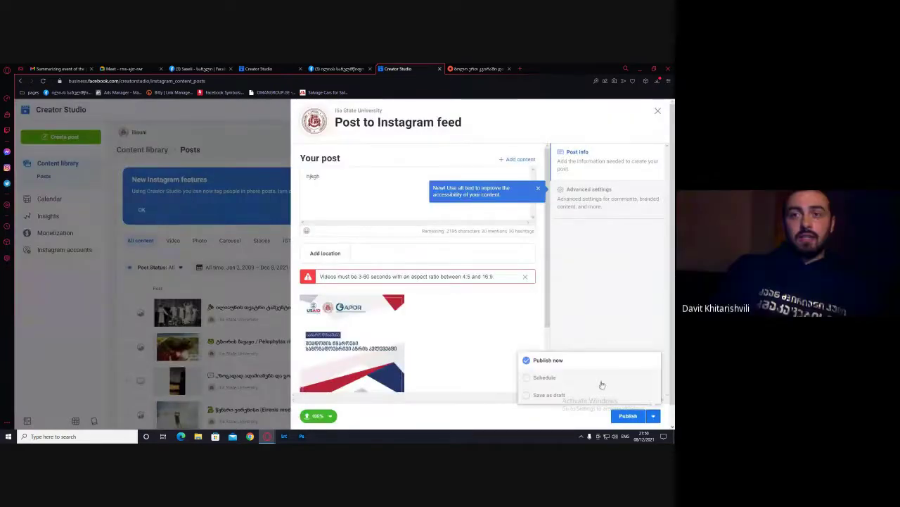
left_click(544, 380)
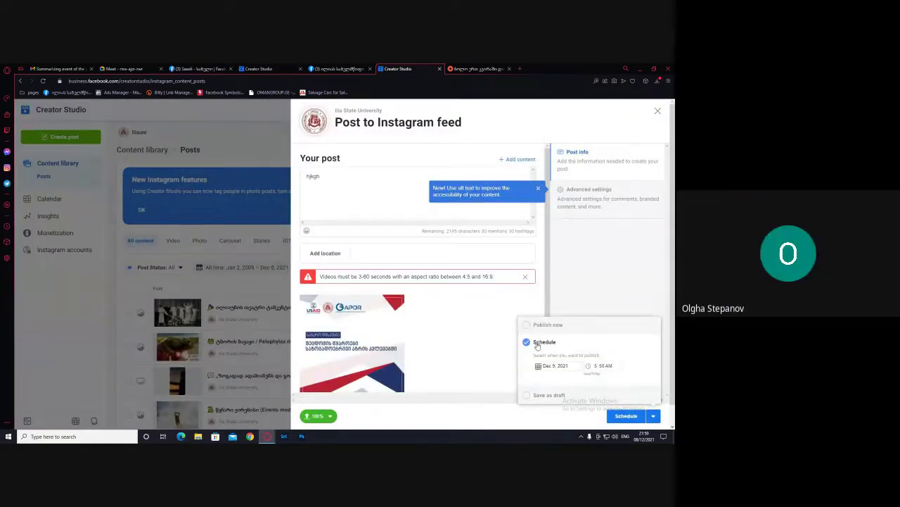
left_click(558, 366)
left_click(570, 242)
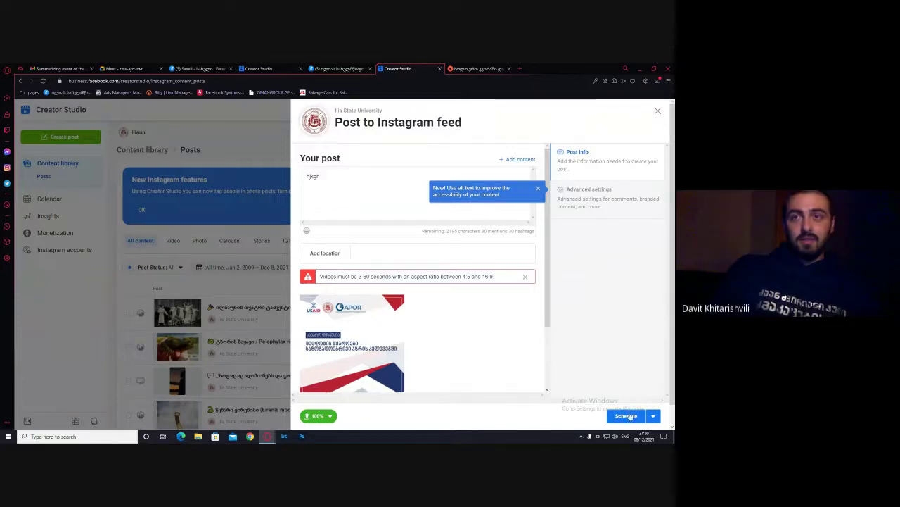
Review the Post to Facebook option below the image, and discard the Instagram post without scheduling it
scroll(444, 242, "down", 1)
scroll(444, 243, "down", 1)
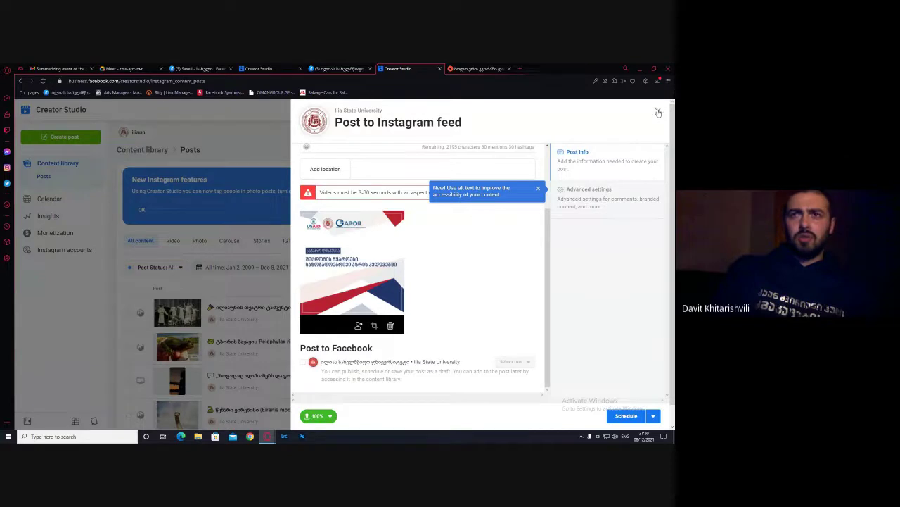
left_click(657, 111)
left_click(461, 251)
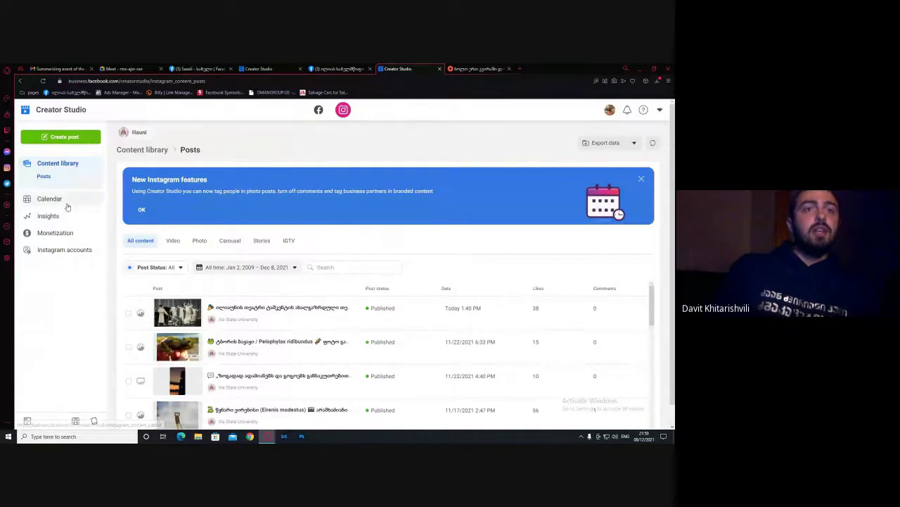
Look over the Instagram posts list and dismiss the New Instagram features banner
scroll(344, 262, "down", 1)
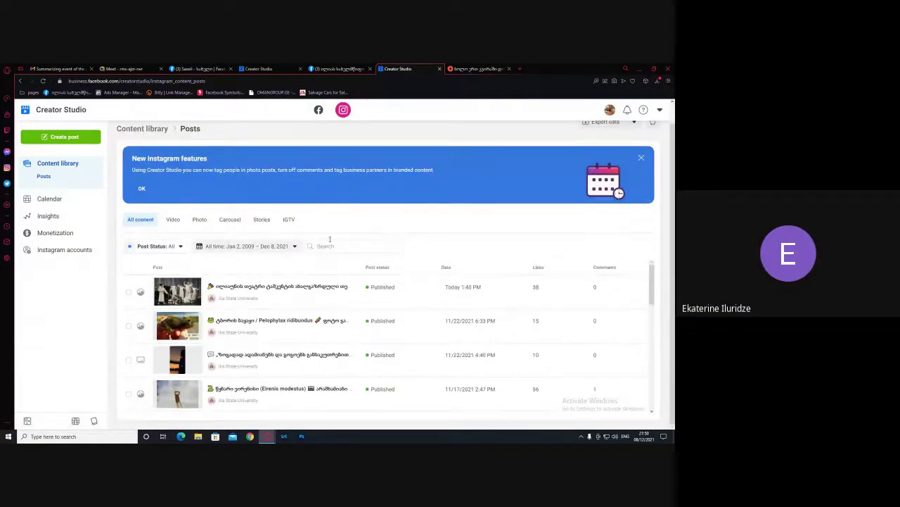
scroll(268, 164, "up", 1)
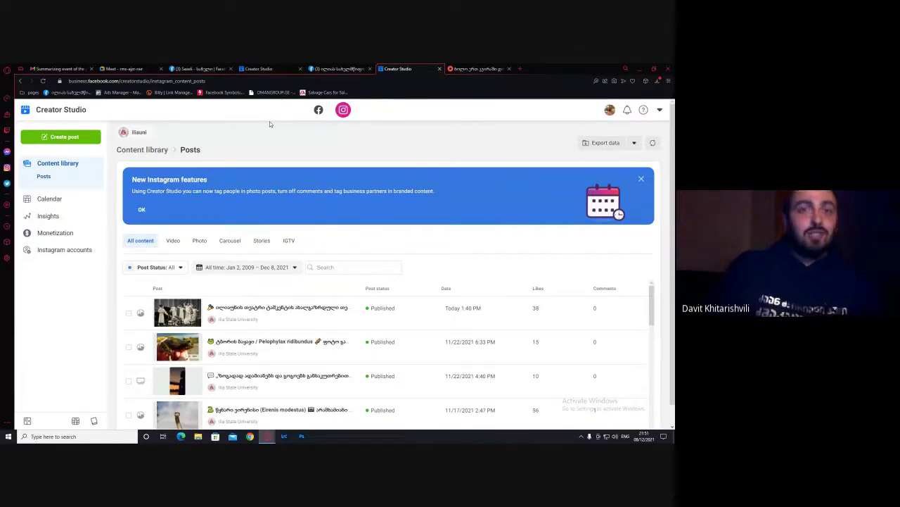
left_click(641, 178)
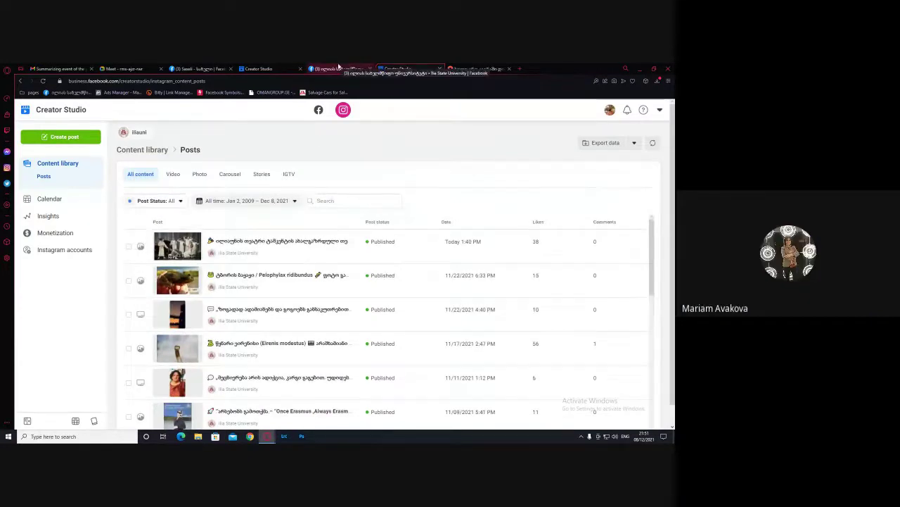
Switch to the Google Meet call to check the participants and messages, and return to the Instagram posts in Creator Studio
left_click(130, 70)
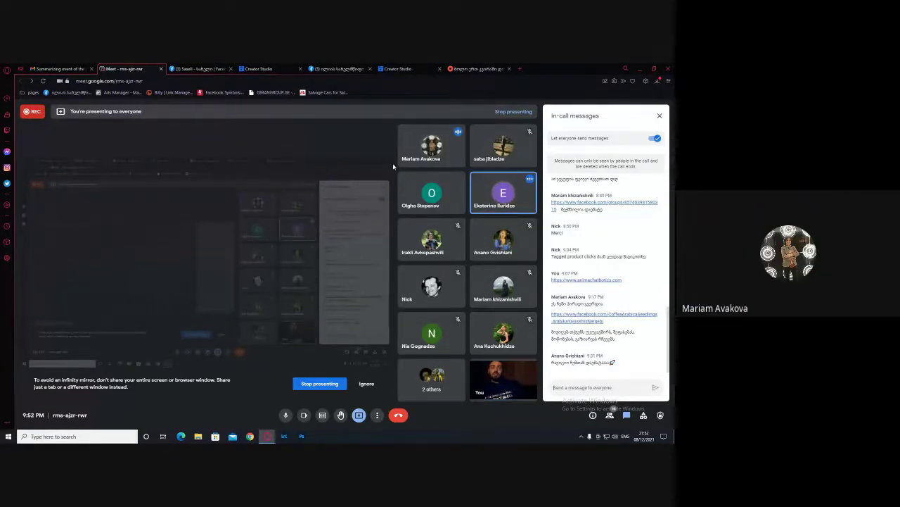
left_click(401, 69)
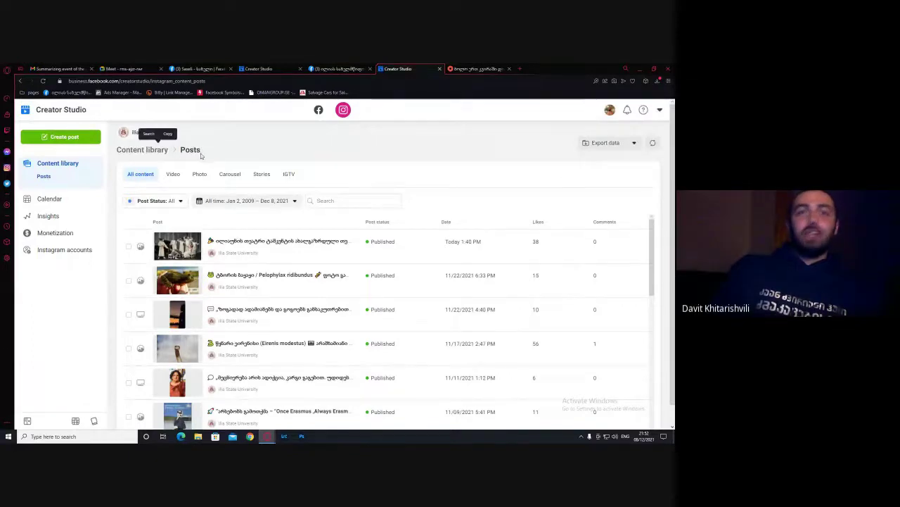
left_click_drag(200, 149, 146, 150)
left_click(199, 155)
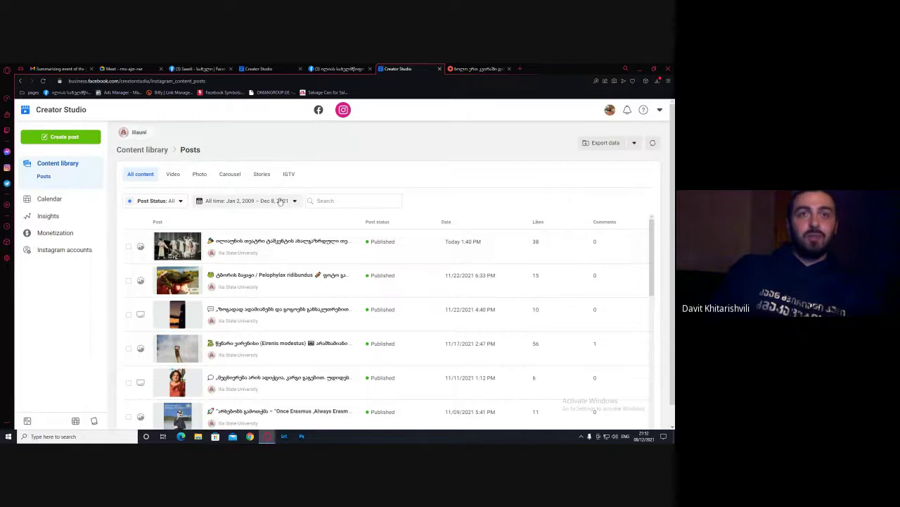
Search the web for "instagram" in a new browser tab
left_click(409, 81)
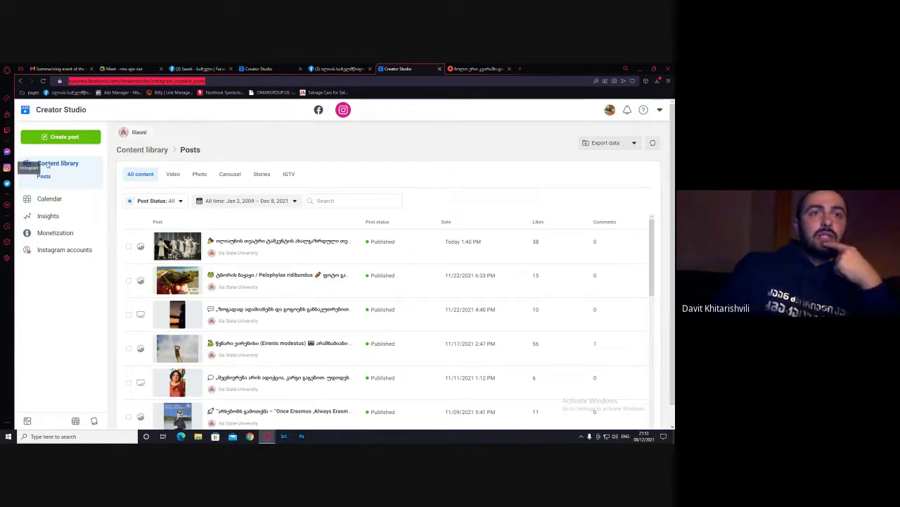
left_click(521, 70)
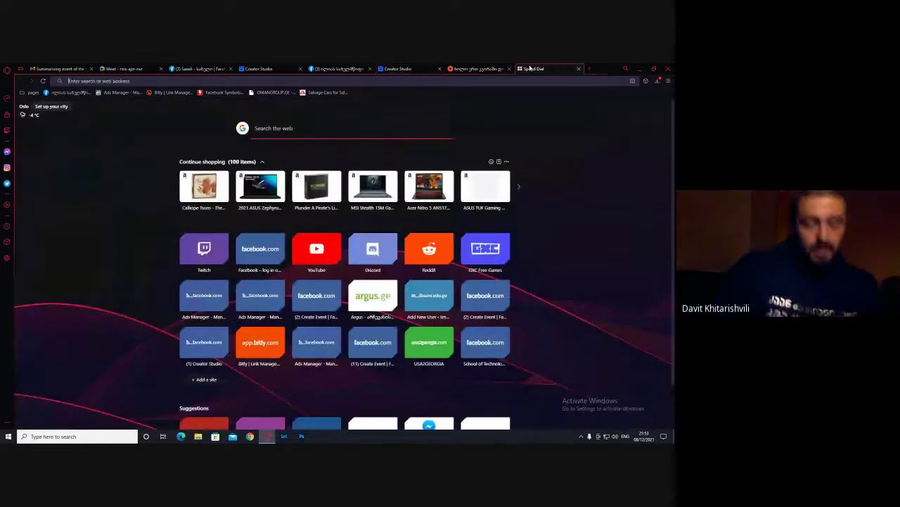
type("instagram")
key("Return")
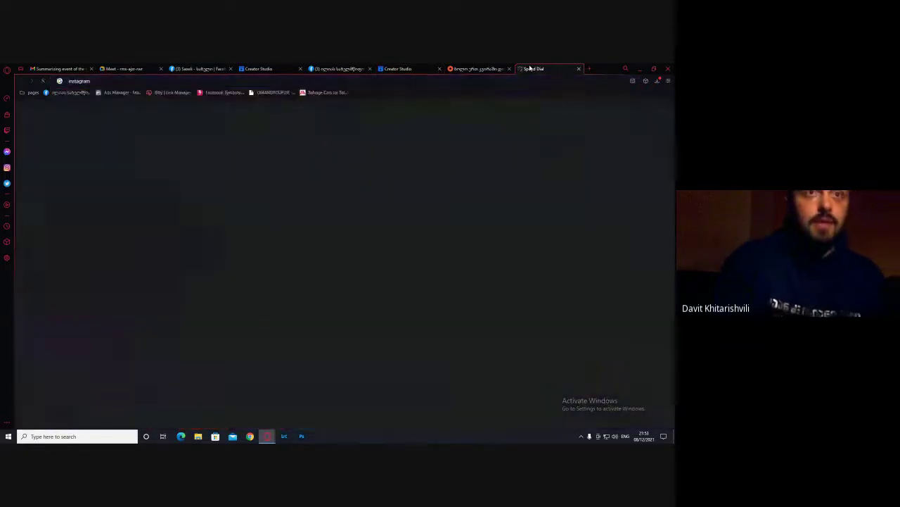